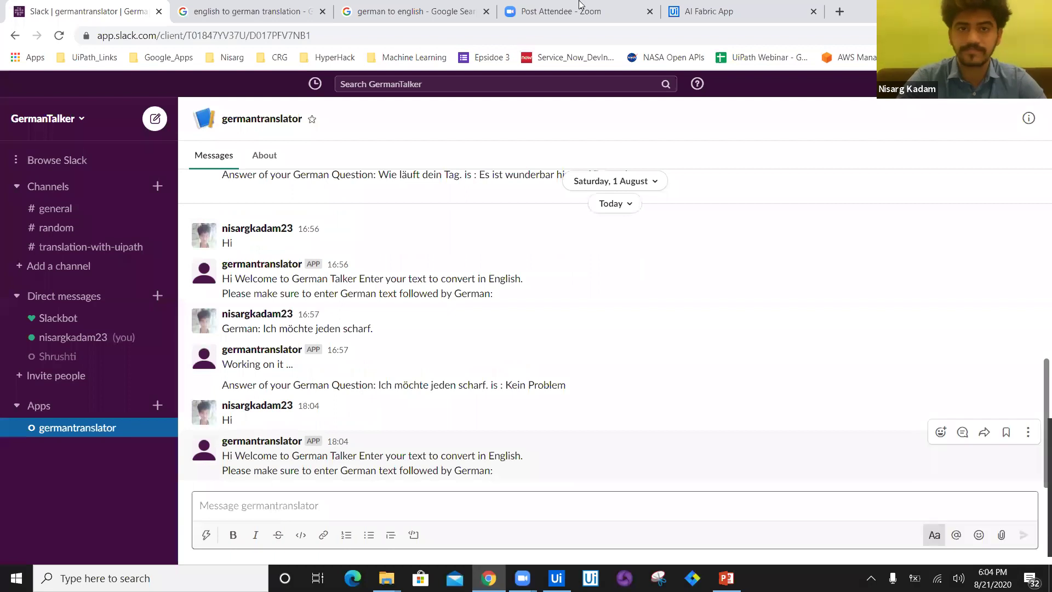
Translate 'My laptop is broken' into German and select 'Mein Laptop ist kaputt'.
{"action": "left_click", "coordinate": [227, 7]}
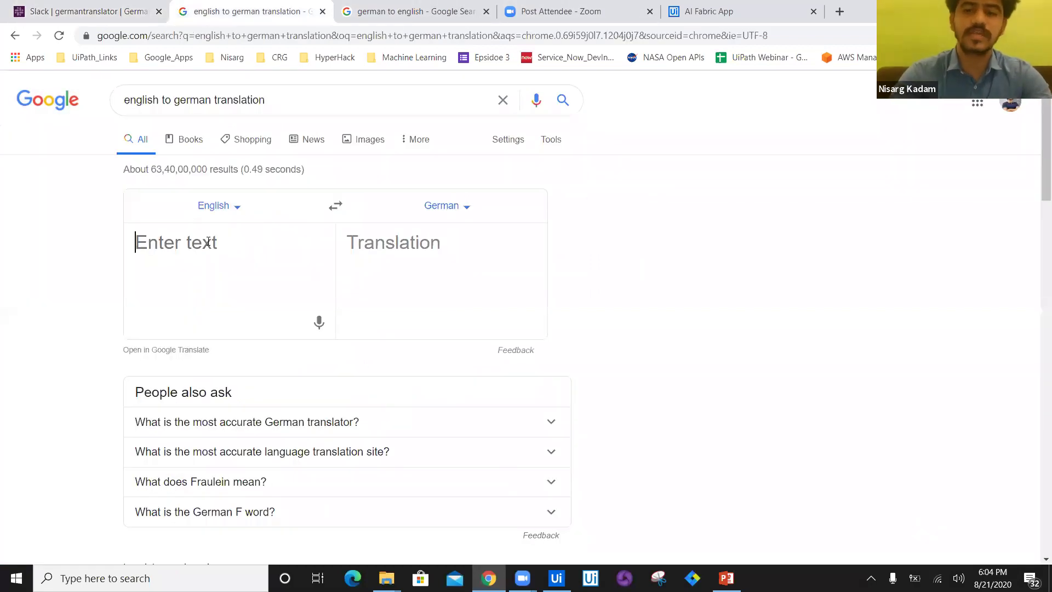
{"action": "type", "text": "My laptop"}
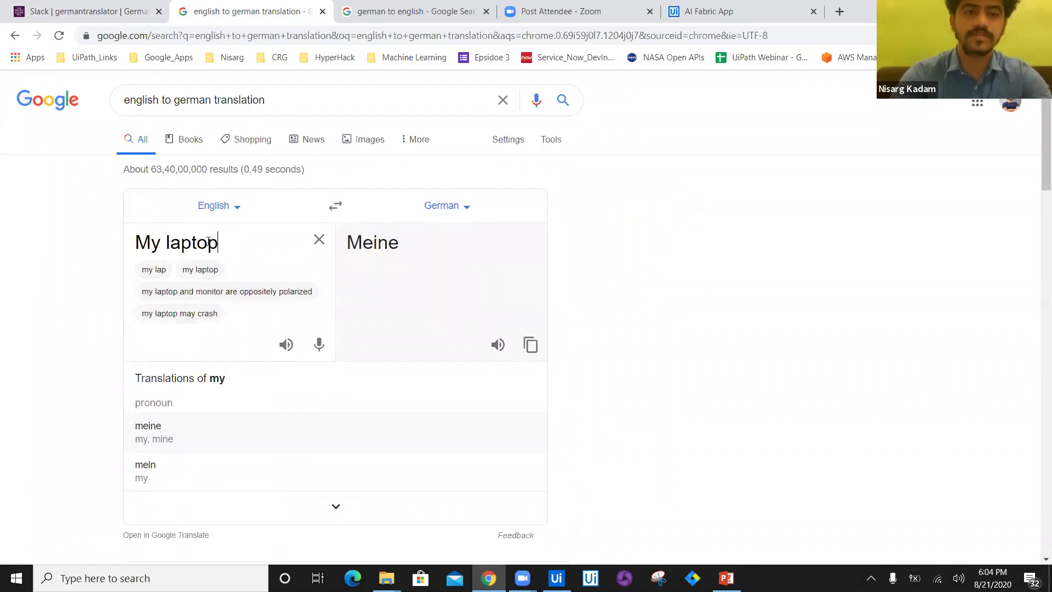
{"action": "type", "text": " is broken"}
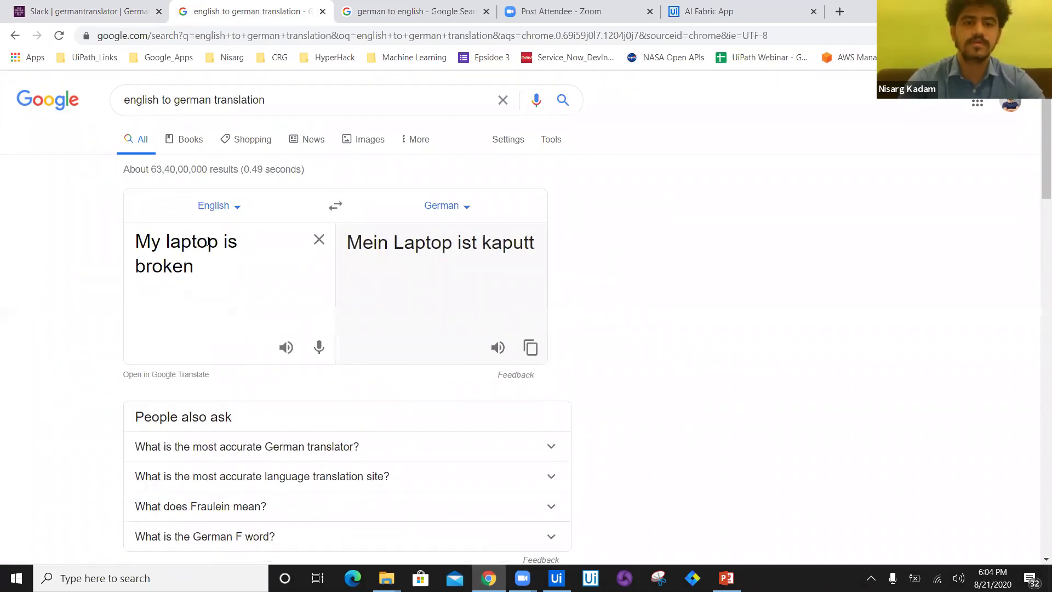
{"action": "left_click_drag", "start_coordinate": [356, 243], "coordinate": [538, 244]}
{"action": "key", "text": "ctrl+c"}
Paste the translation into the germantranslator message box, then clear the badly formatted draft.
{"action": "left_click", "coordinate": [80, 11]}
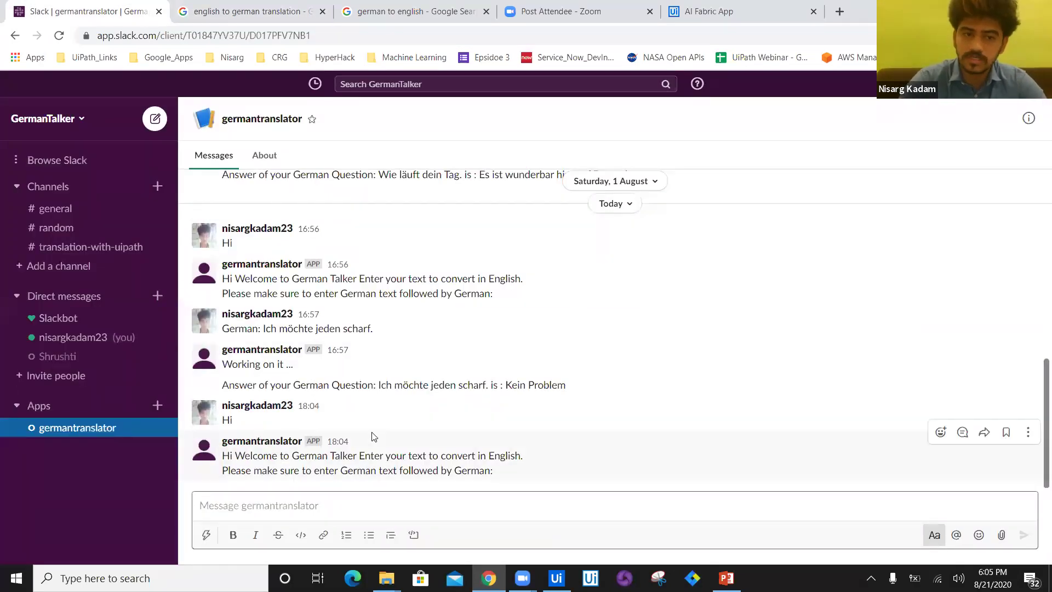
{"action": "left_click", "coordinate": [314, 503]}
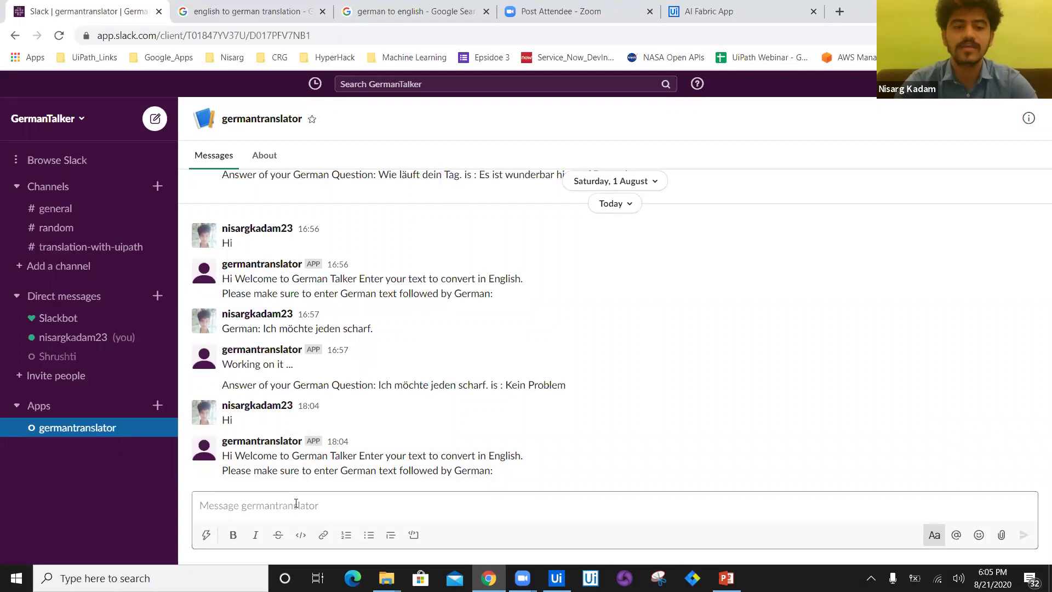
{"action": "key", "text": "ctrl+v"}
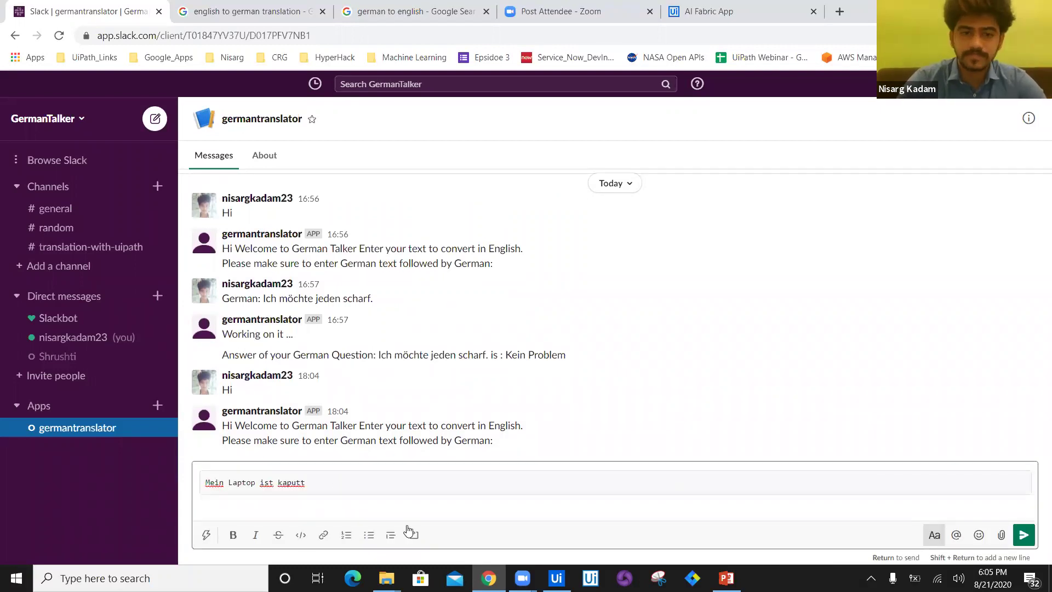
{"action": "key", "text": "BackSpace"}
{"action": "key", "text": "BackSpace"}
{"action": "key", "text": "BackSpace"}
{"action": "key", "text": "BackSpace"}
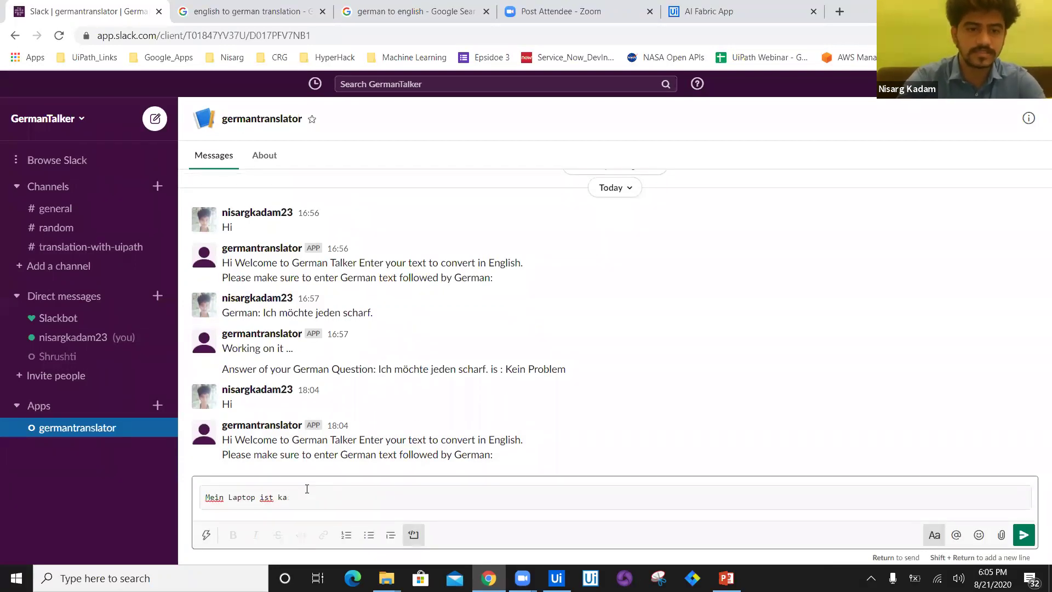
{"action": "key", "text": "ctrl+a"}
{"action": "key", "text": "BackSpace"}
Reselect the German translation 'Mein Laptop ist kaputt' and return to the Slack chat.
{"action": "left_click", "coordinate": [262, 8]}
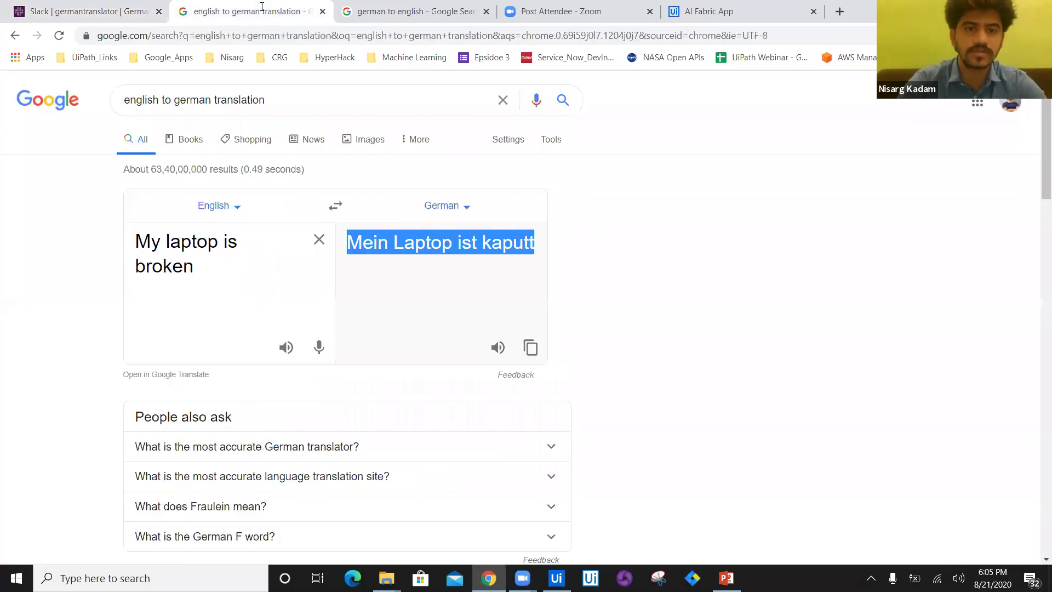
{"action": "left_click", "coordinate": [402, 260]}
{"action": "left_click_drag", "start_coordinate": [348, 241], "coordinate": [533, 240]}
{"action": "key", "text": "ctrl+c"}
{"action": "left_click", "coordinate": [120, 14]}
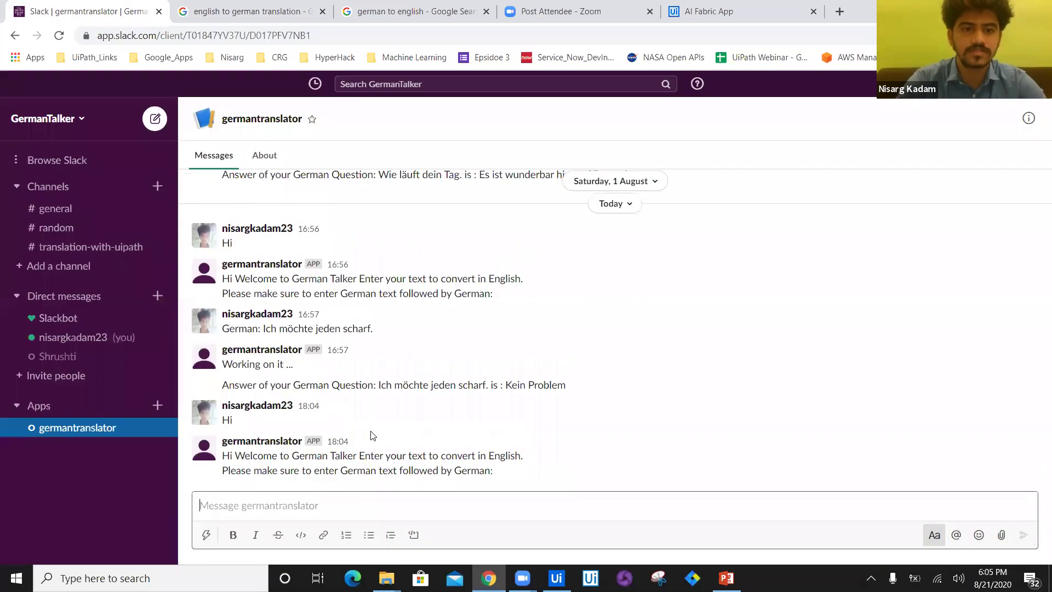
Send 'German: Mein Laptop ist kaputt' to germantranslator and dismiss the English translation notice.
{"action": "left_click", "coordinate": [280, 505]}
{"action": "type", "text": "G"}
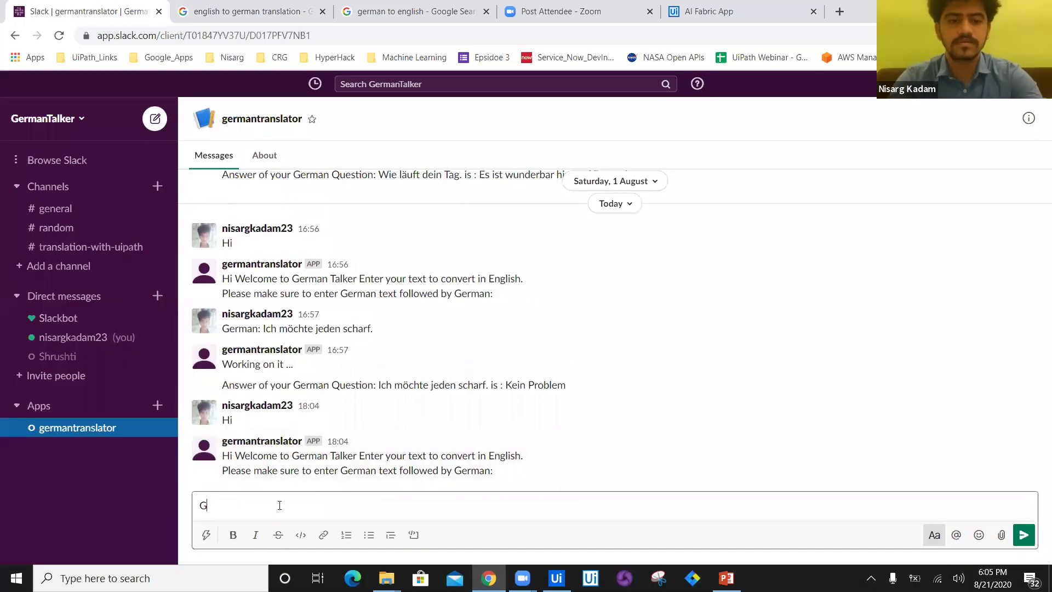
{"action": "type", "text": "erman:"}
{"action": "key", "text": "ctrl+v"}
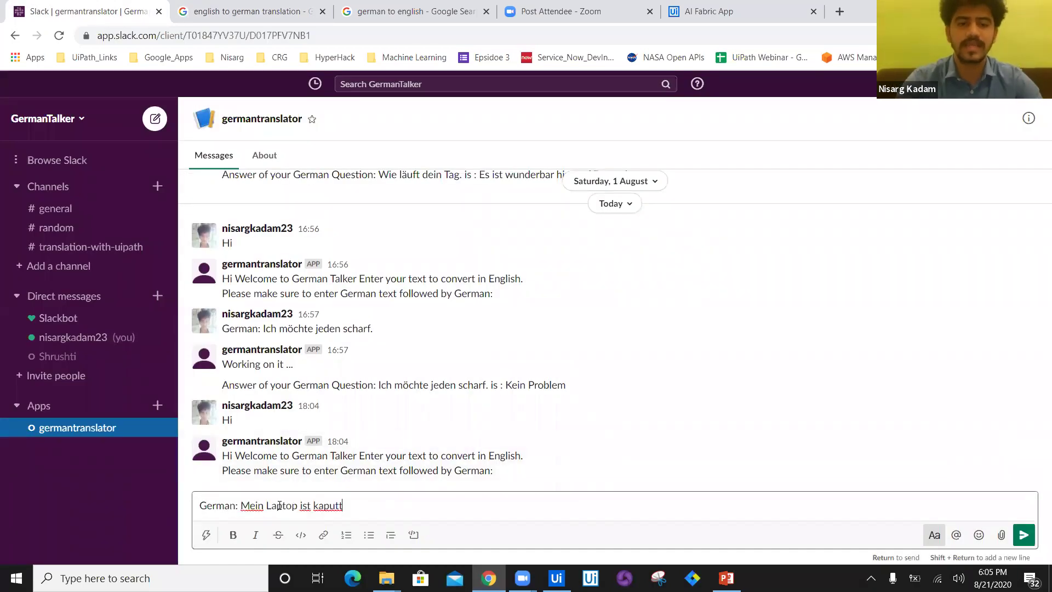
{"action": "key", "text": "Return"}
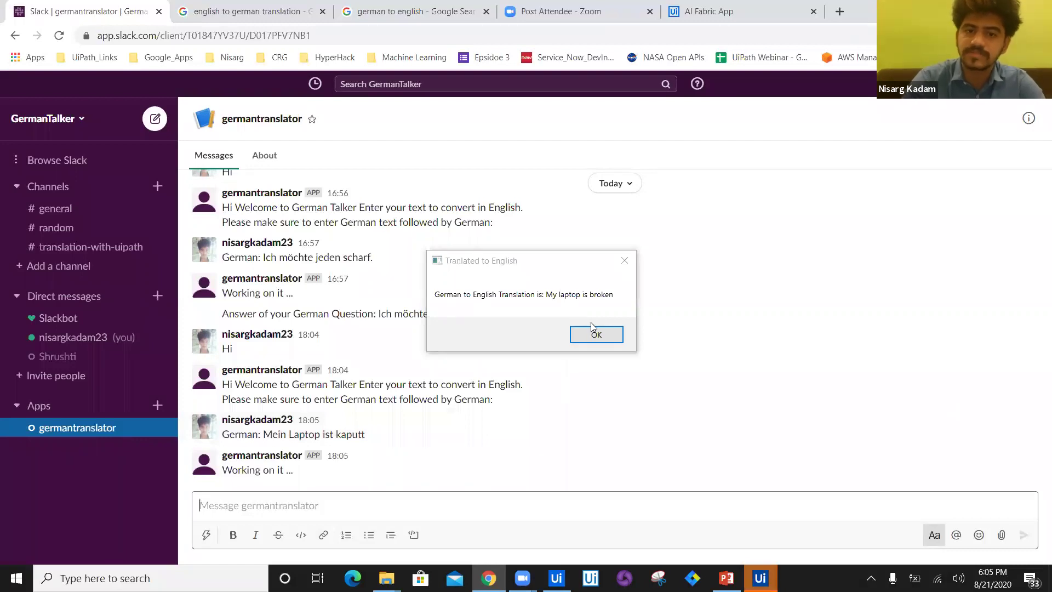
{"action": "left_click", "coordinate": [594, 336]}
{"action": "left_click", "coordinate": [594, 336]}
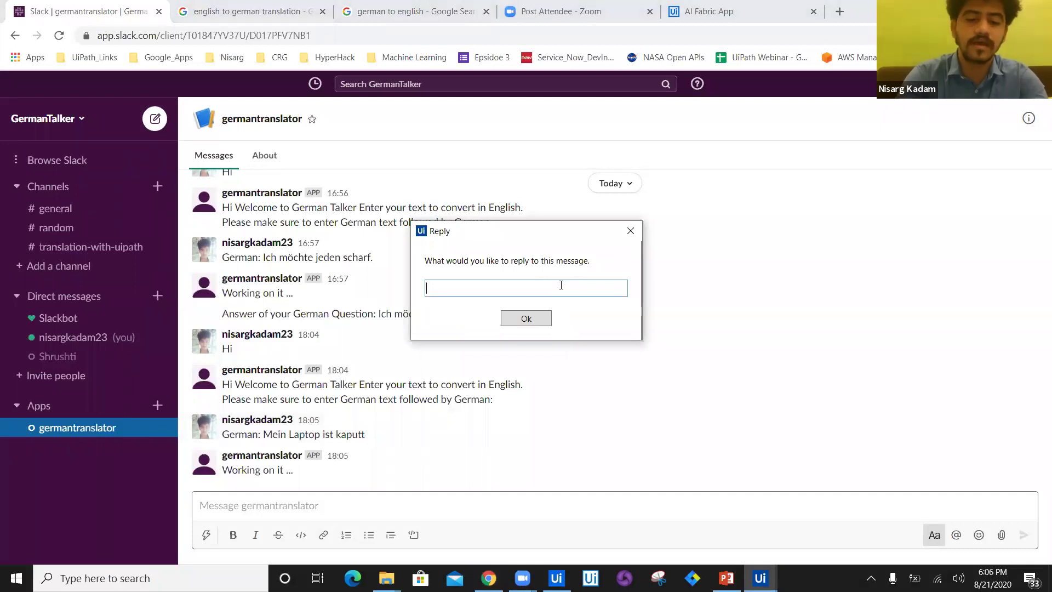
Submit the reply 'No problem, But I still want presentation at 6.' for German translation.
{"action": "type", "text": "No proble"}
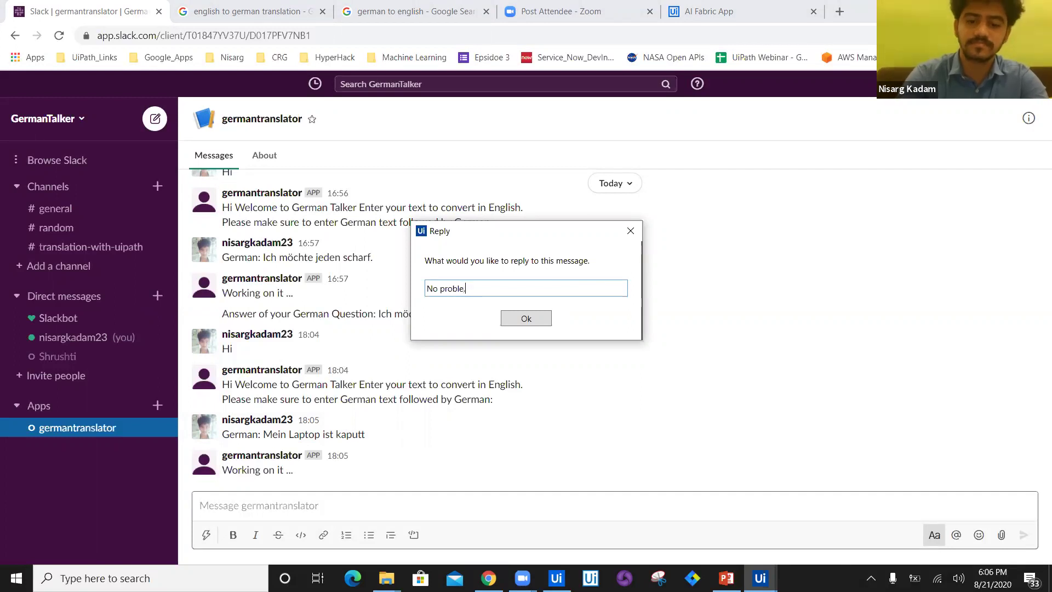
{"action": "type", "text": "m, But I still want "}
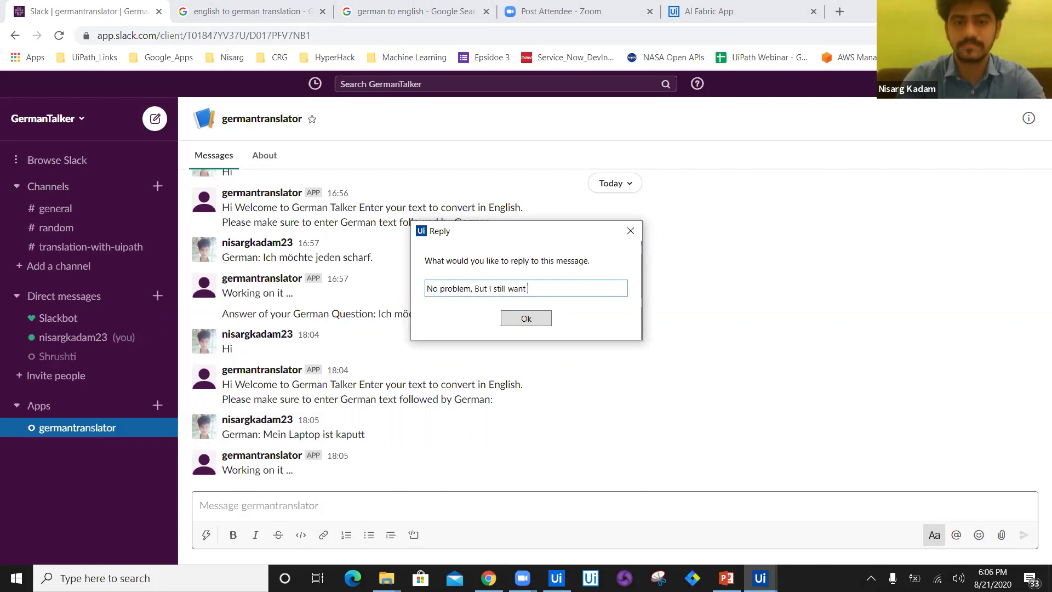
{"action": "type", "text": "presentation "}
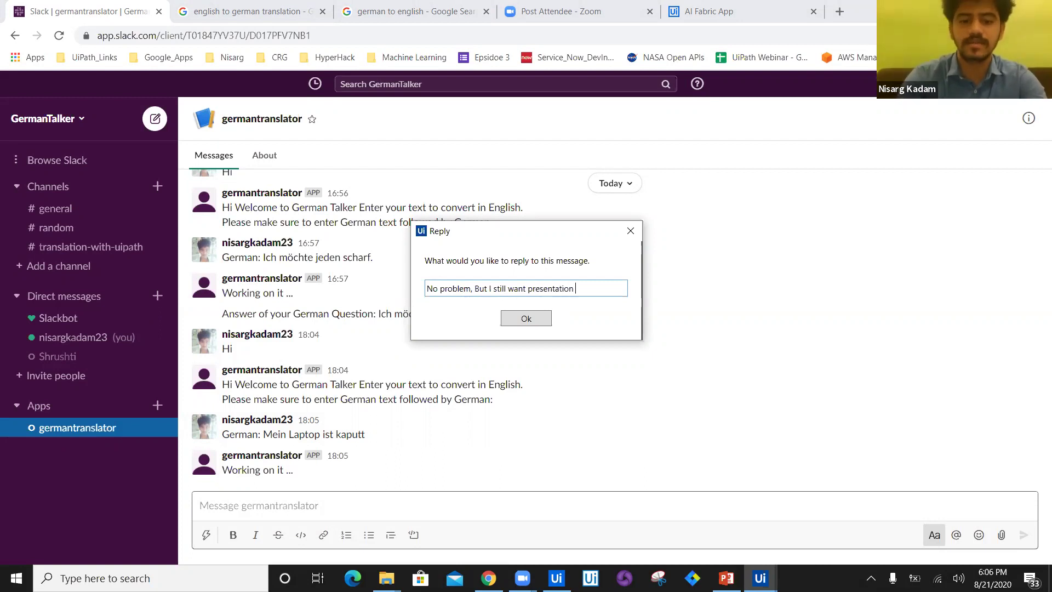
{"action": "type", "text": "at 6."}
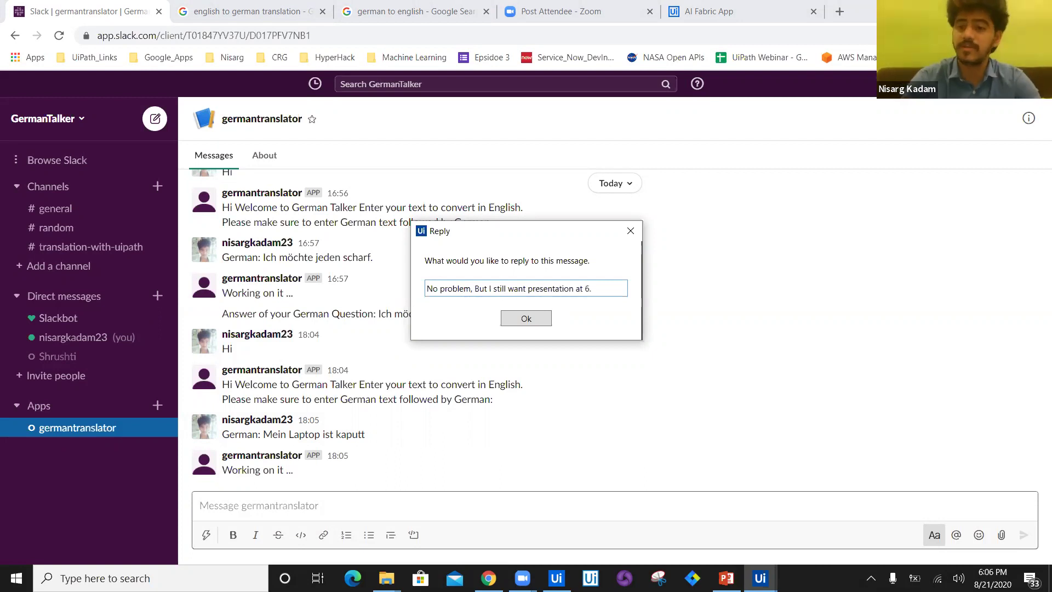
{"action": "left_click", "coordinate": [526, 321]}
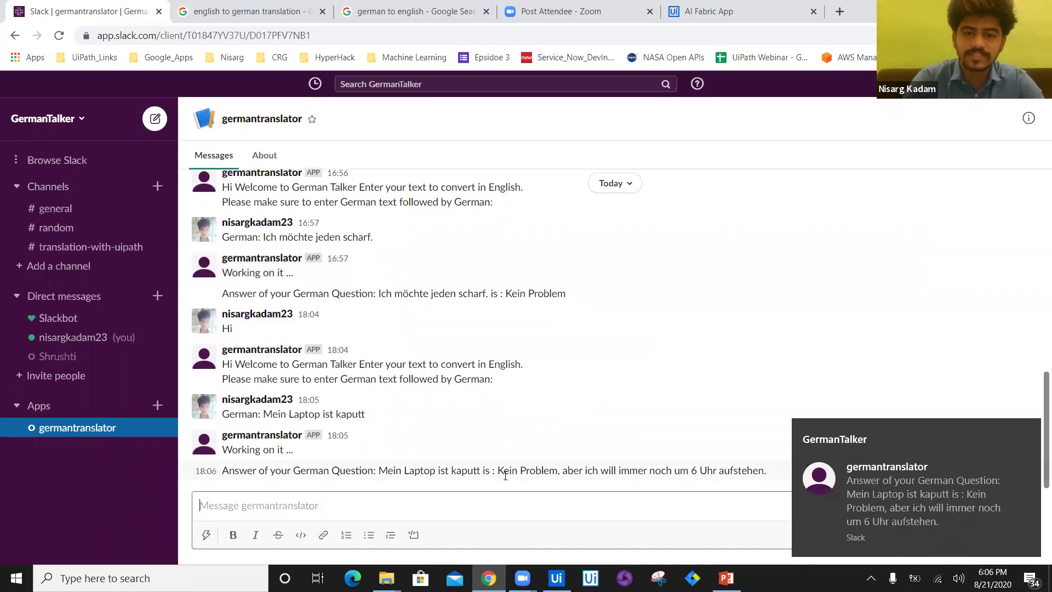
Paste the bot's German answer into the German-to-English translator to check its meaning.
{"action": "left_click_drag", "start_coordinate": [501, 467], "coordinate": [770, 473]}
{"action": "key", "text": "ctrl+c"}
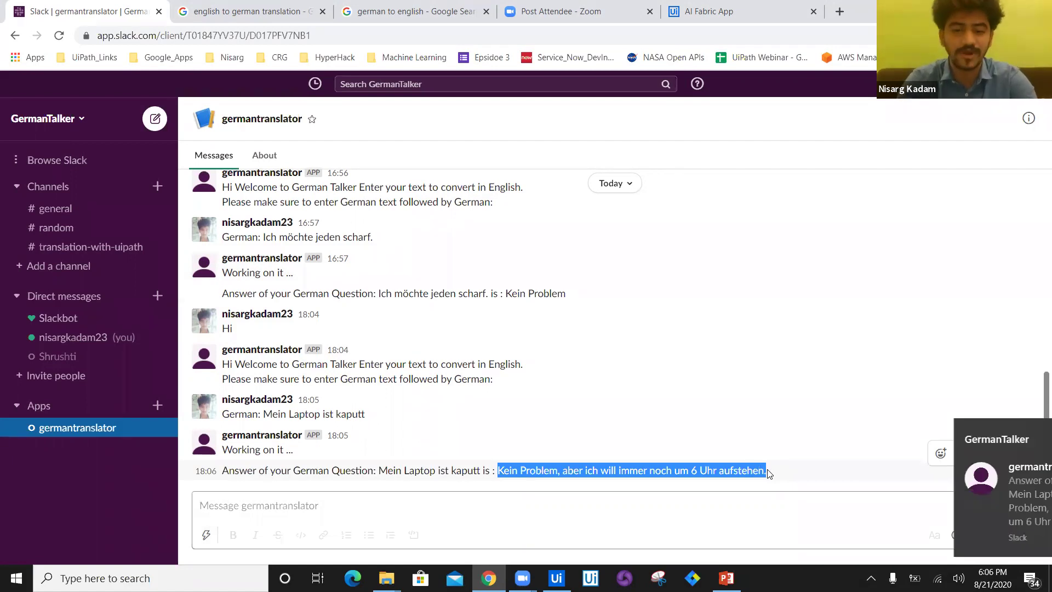
{"action": "left_click", "coordinate": [433, 13]}
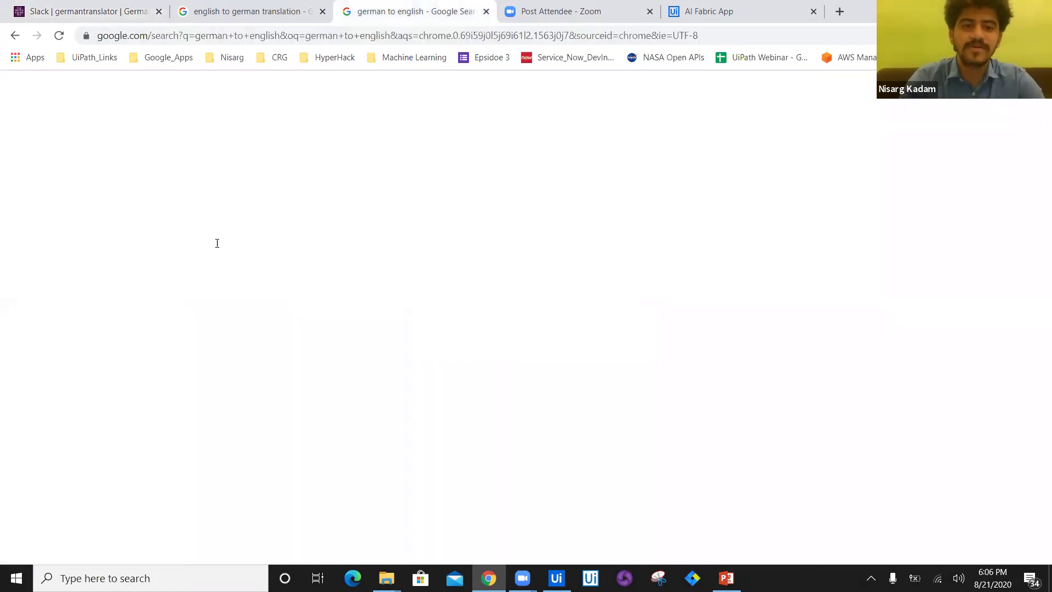
{"action": "key", "text": "ctrl+v"}
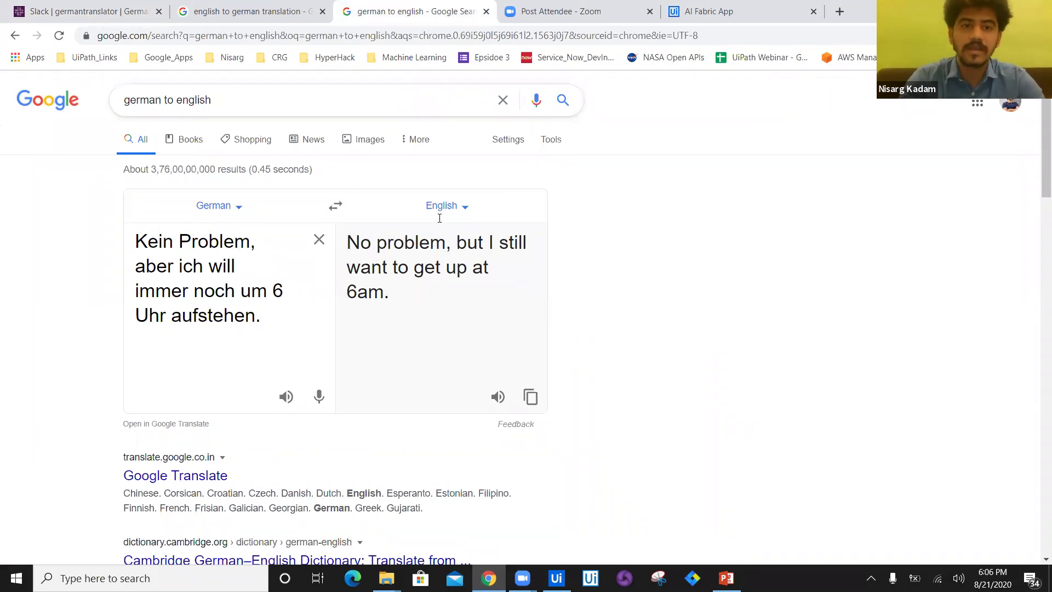
Return to the Slack chat, then bring up the PowerPoint 'Steps to Follow' slide.
{"action": "left_click", "coordinate": [257, 14]}
{"action": "left_click", "coordinate": [109, 15]}
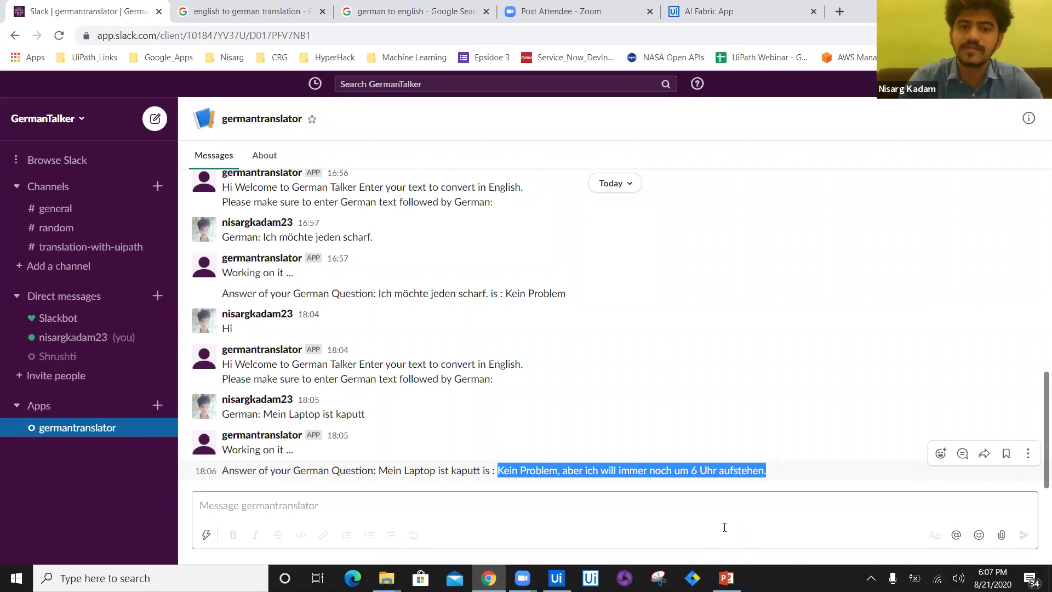
{"action": "key", "text": "alt+Tab"}
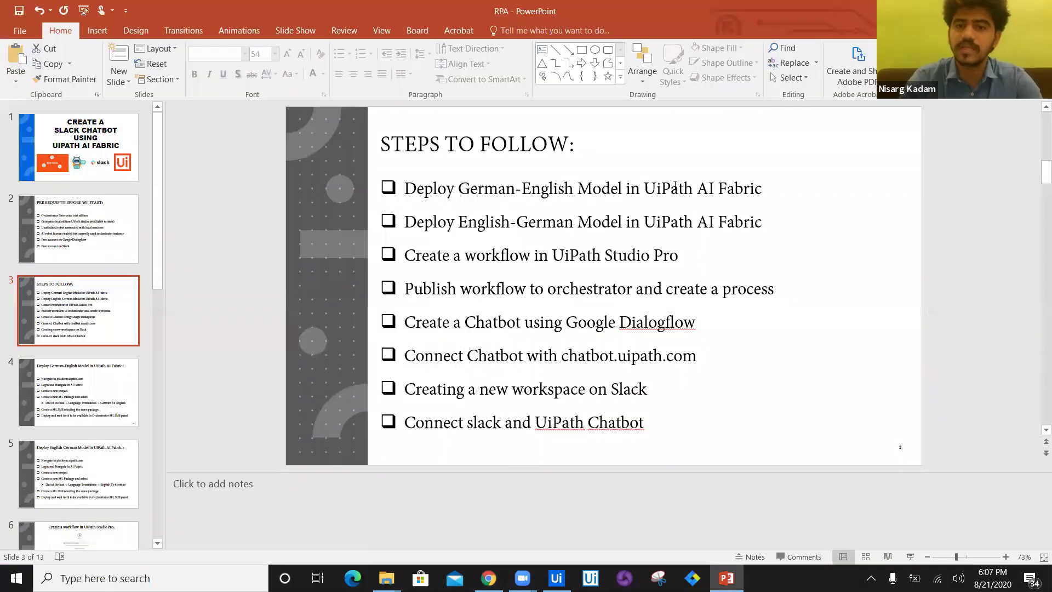
Close the AI Fabric App tab and load platform.uipath.com in a new Chrome tab.
{"action": "key", "text": "alt+Tab"}
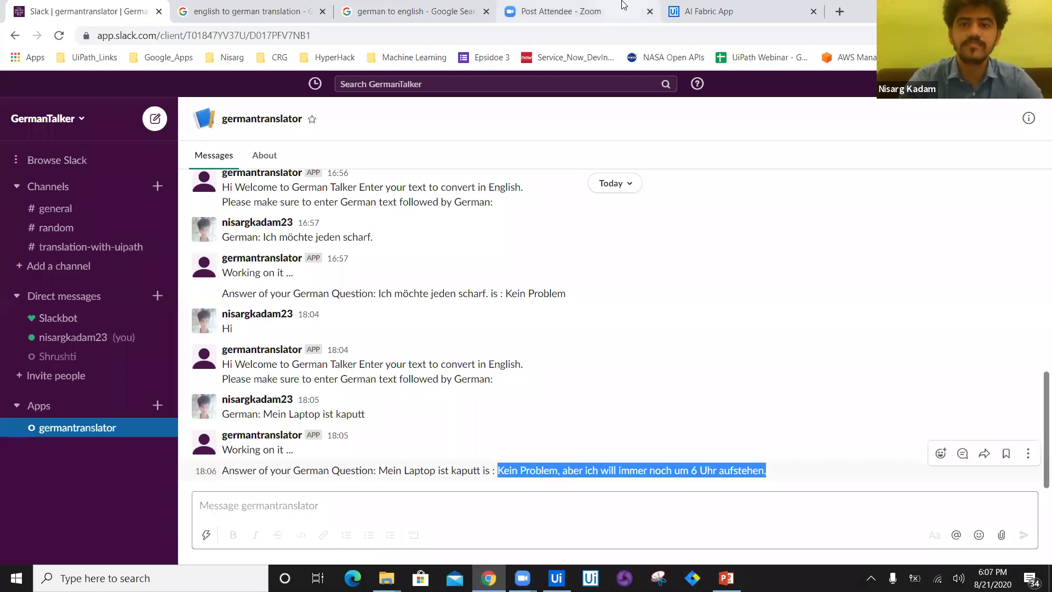
{"action": "left_click", "coordinate": [813, 12]}
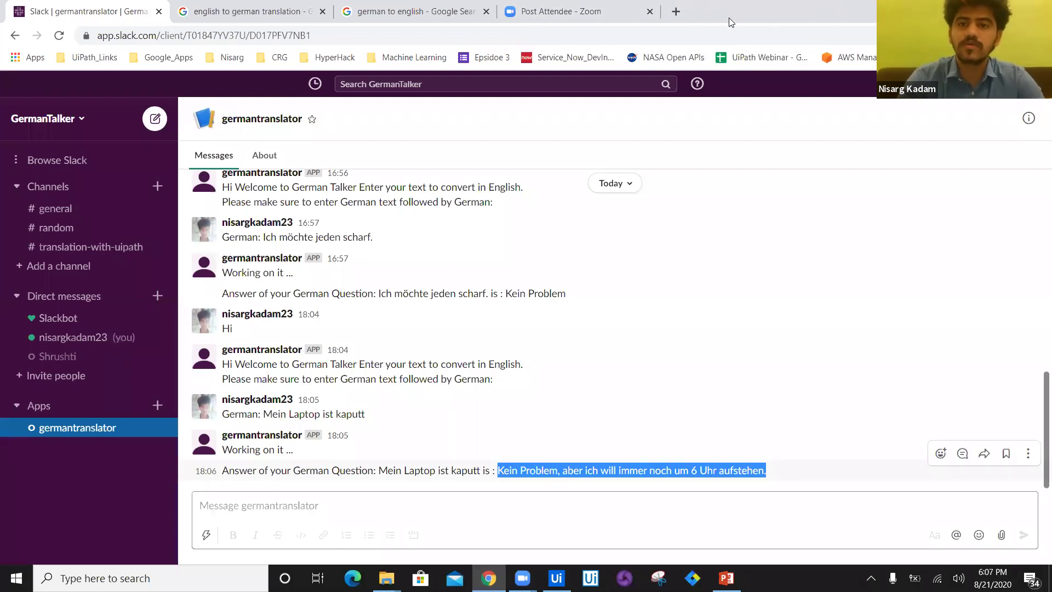
{"action": "left_click", "coordinate": [680, 14]}
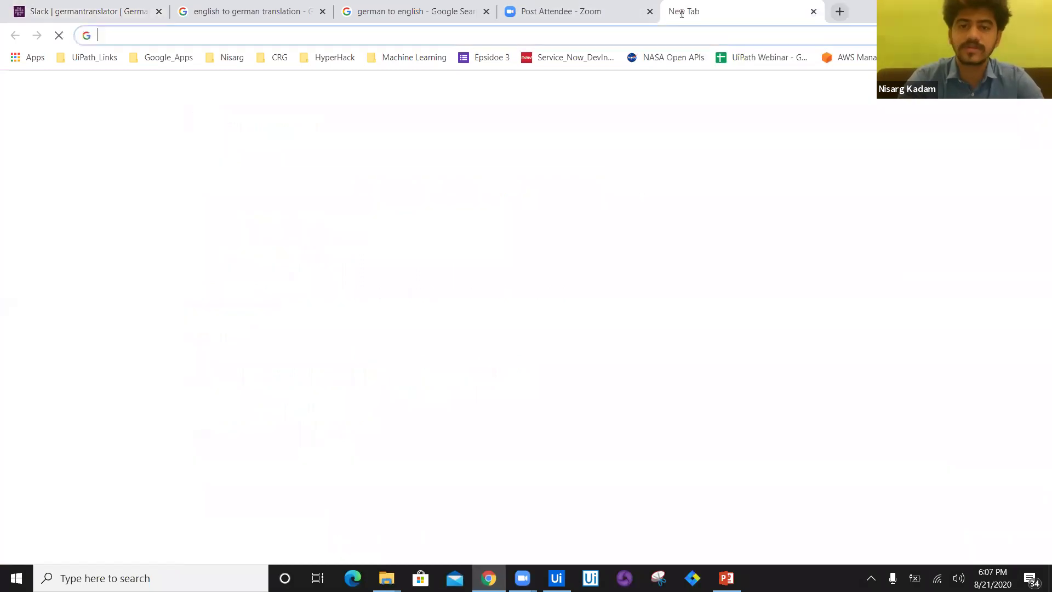
{"action": "left_click", "coordinate": [660, 40]}
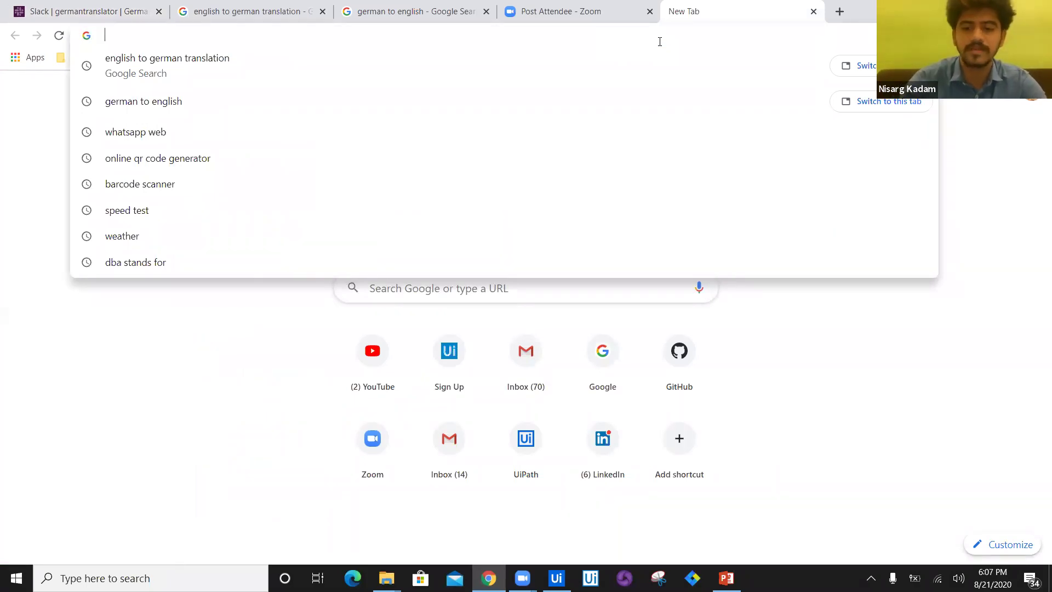
{"action": "type", "text": "platform.uipath.com"}
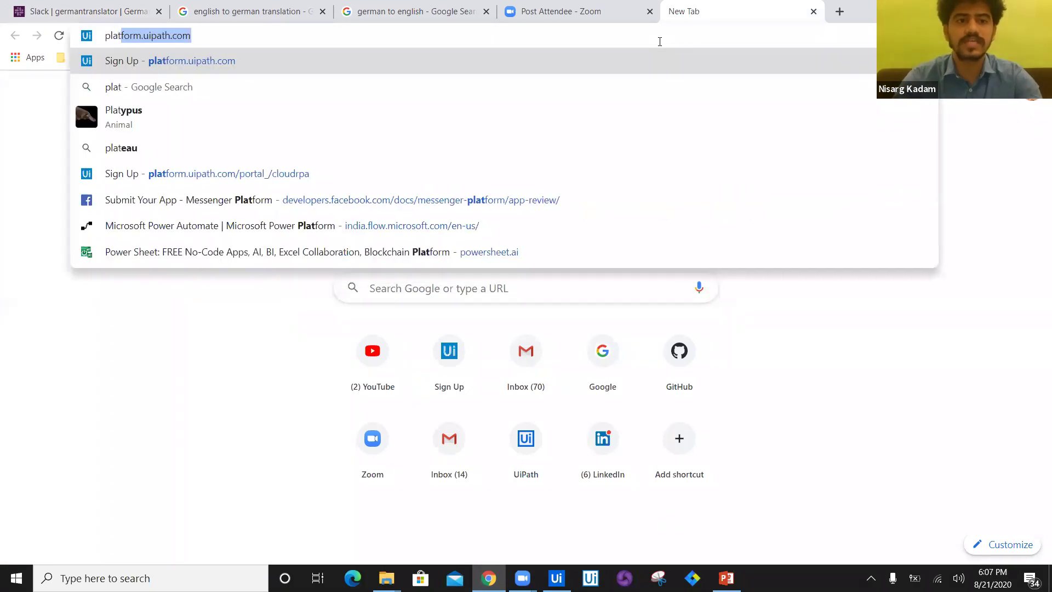
{"action": "key", "text": "Right"}
{"action": "key", "text": "Return"}
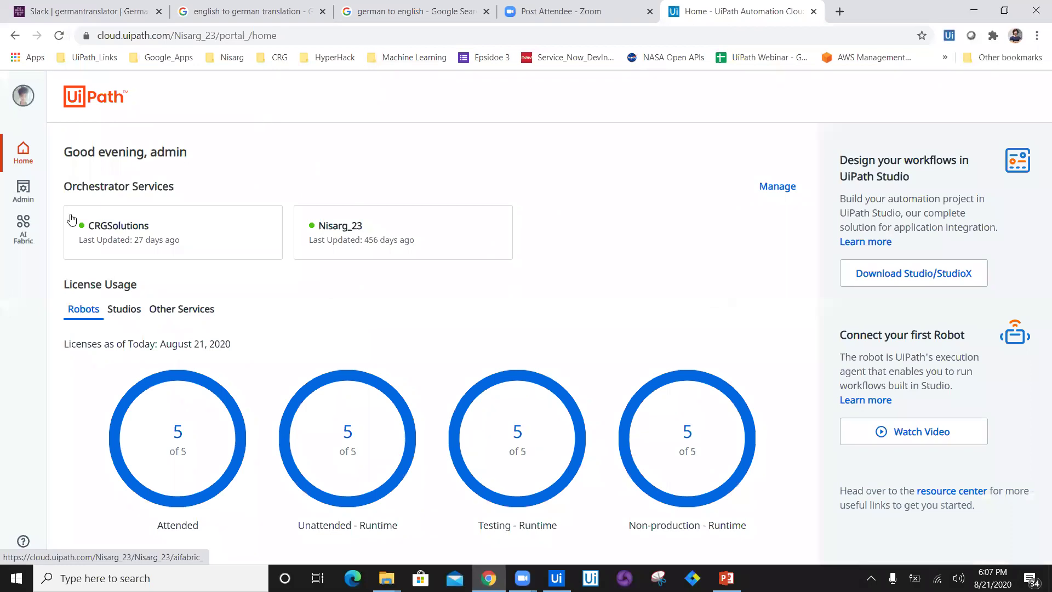
Open AI Fabric from the sidebar and start the Create Project form.
{"action": "left_click", "coordinate": [24, 234]}
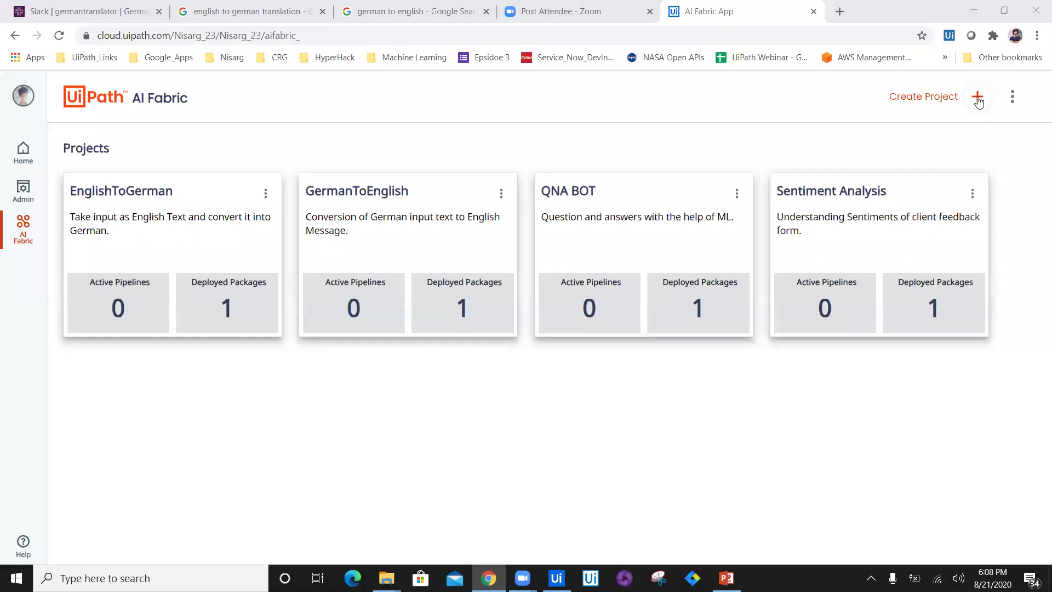
{"action": "left_click", "coordinate": [974, 98]}
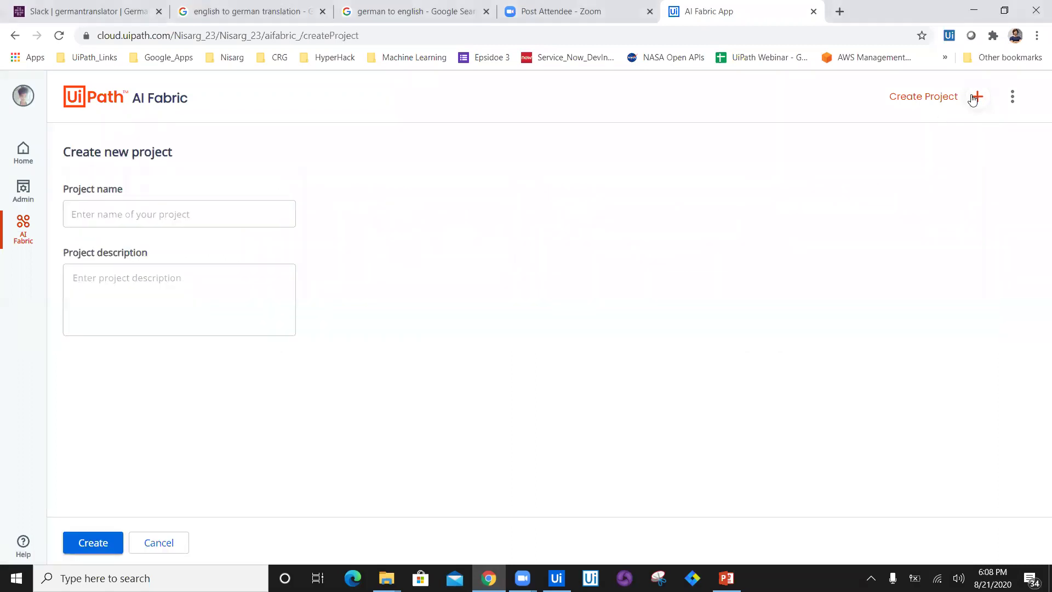
Cancel the new project and browse QNA BOT's out-of-the-box ML packages, selecting Document Understanding.
{"action": "left_click", "coordinate": [155, 541]}
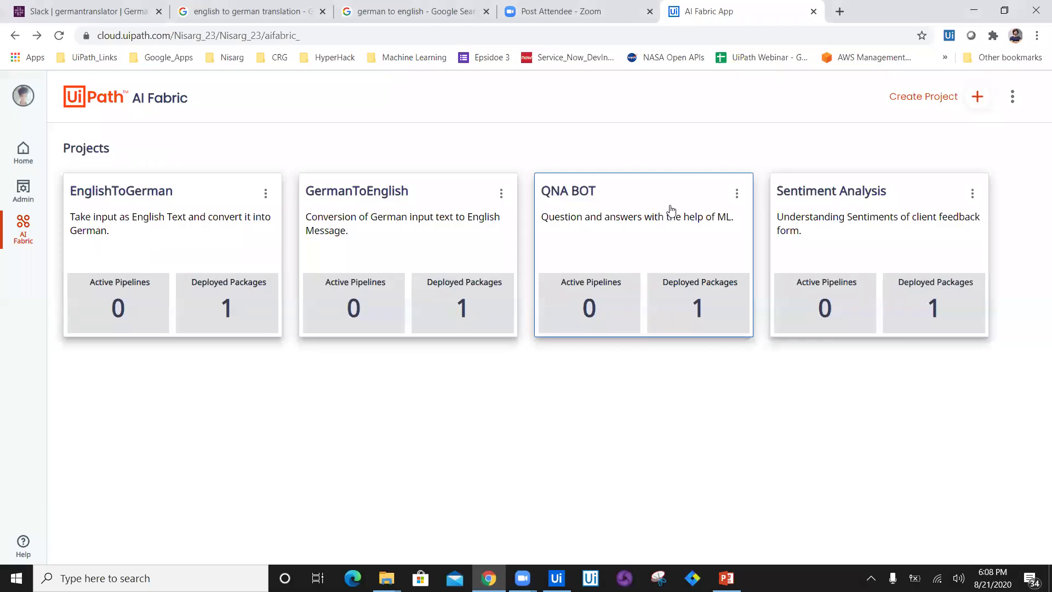
{"action": "left_click", "coordinate": [669, 213]}
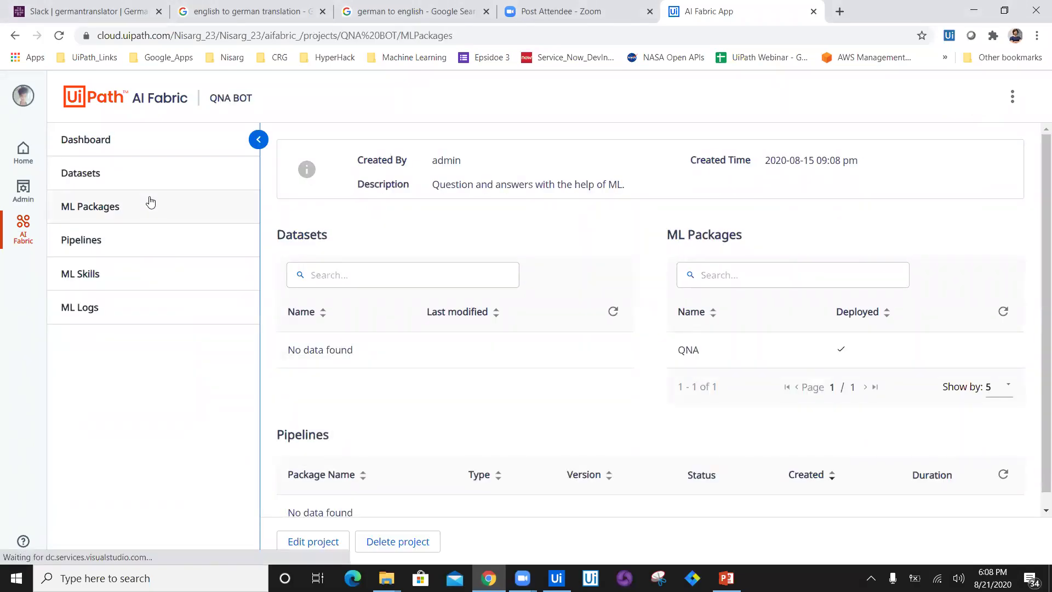
{"action": "left_click", "coordinate": [682, 223]}
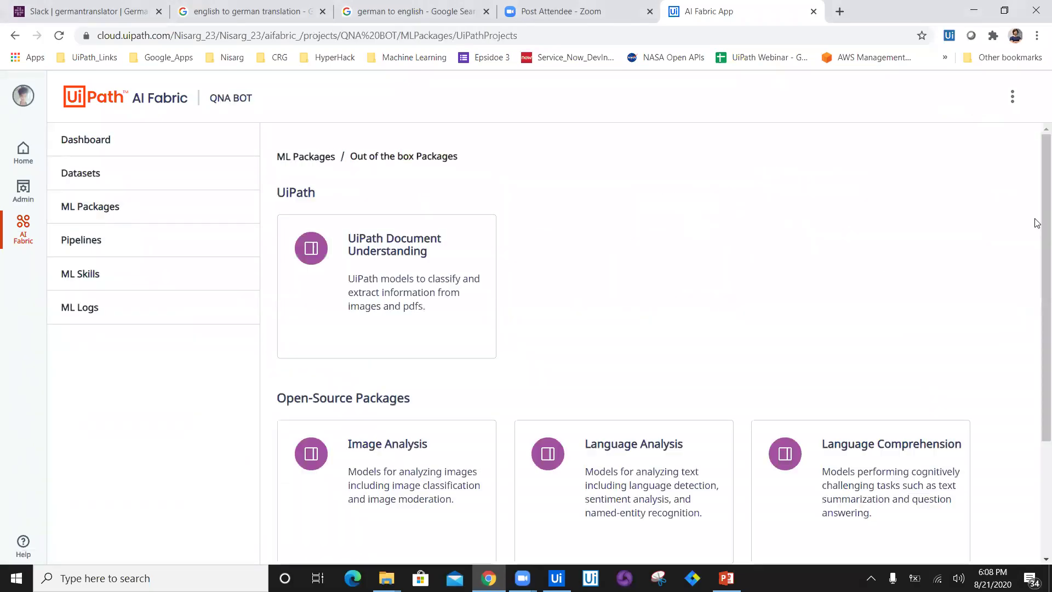
{"action": "scroll", "coordinate": [1037, 258], "scroll_direction": "down", "scroll_amount": 1}
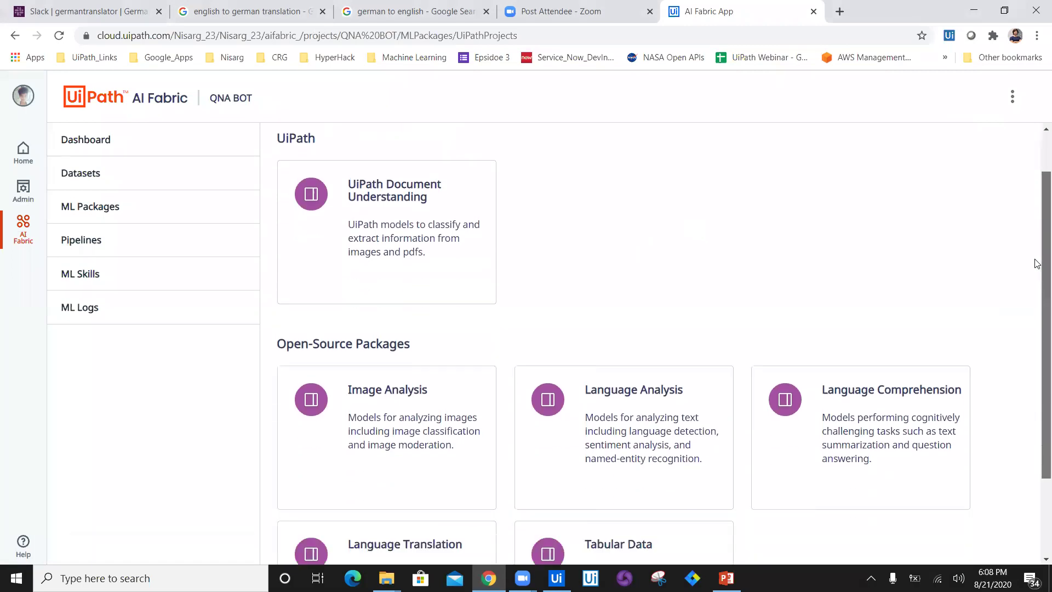
{"action": "scroll", "coordinate": [1037, 229], "scroll_direction": "up", "scroll_amount": 1}
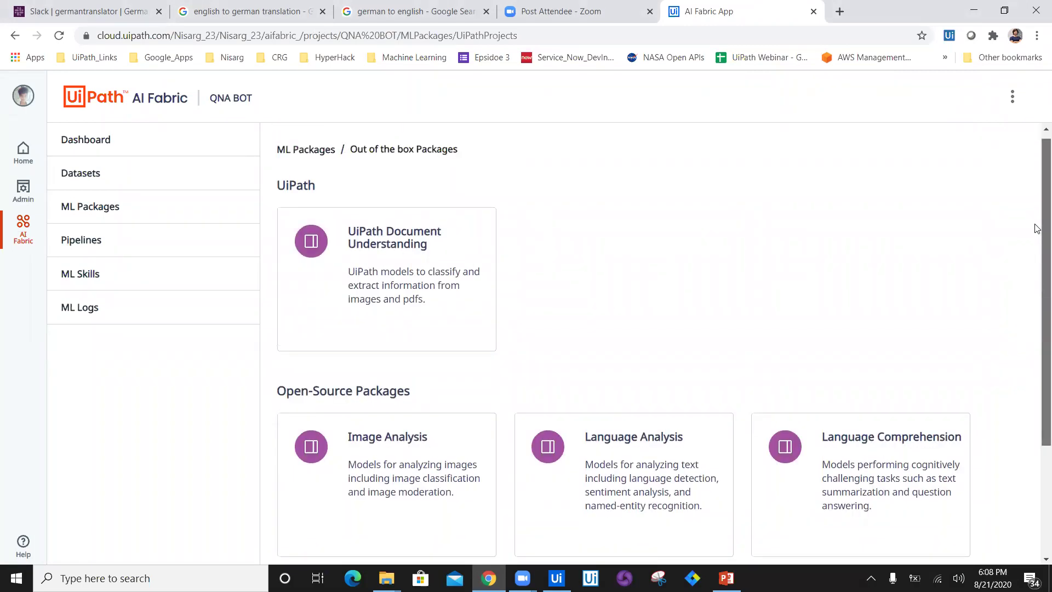
{"action": "scroll", "coordinate": [1037, 228], "scroll_direction": "down", "scroll_amount": 1}
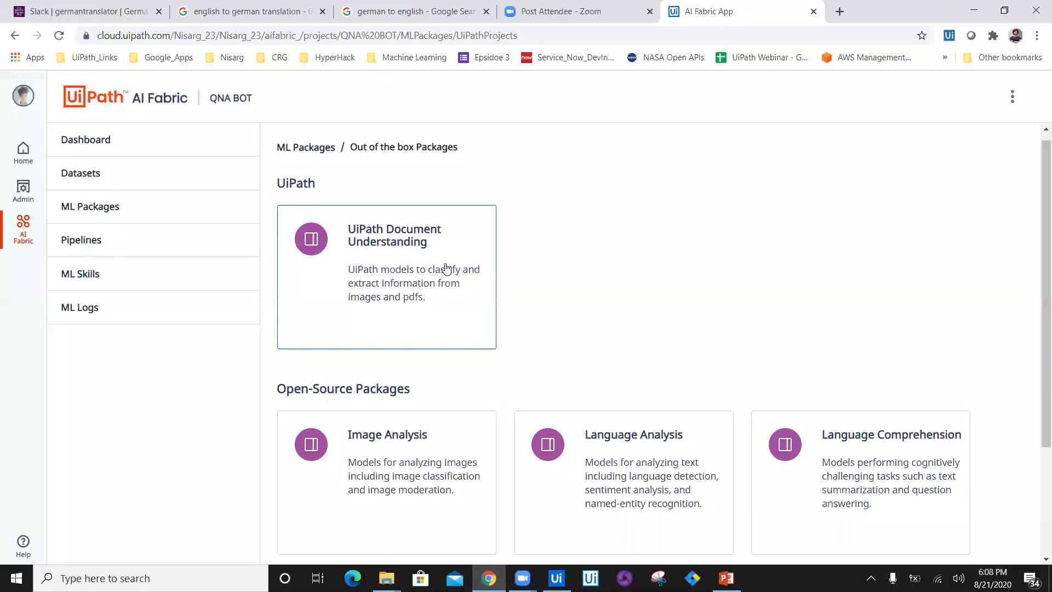
{"action": "left_click", "coordinate": [446, 268]}
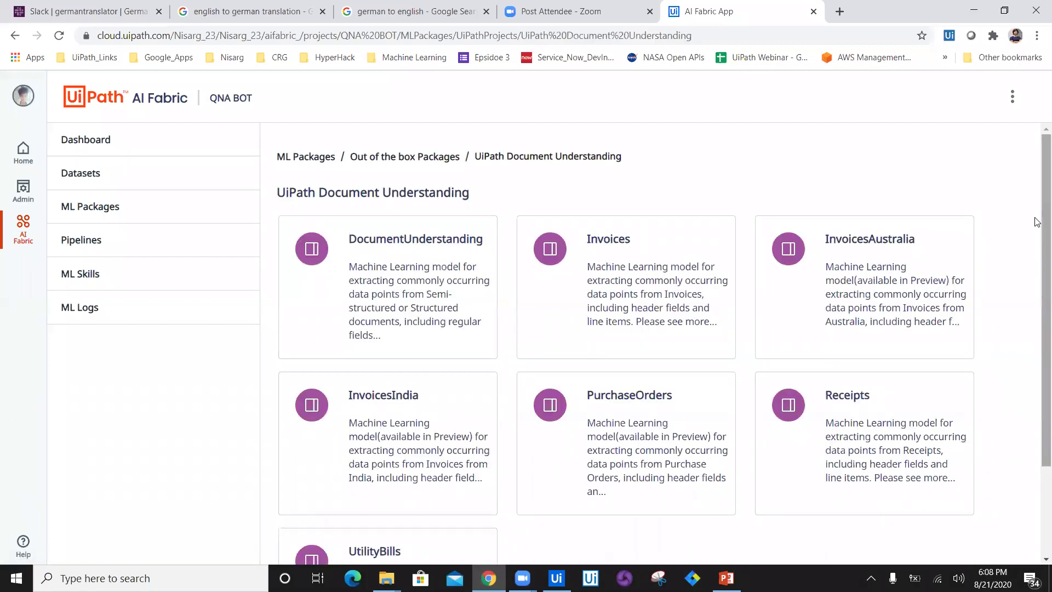
{"action": "scroll", "coordinate": [1037, 235], "scroll_direction": "down", "scroll_amount": 1}
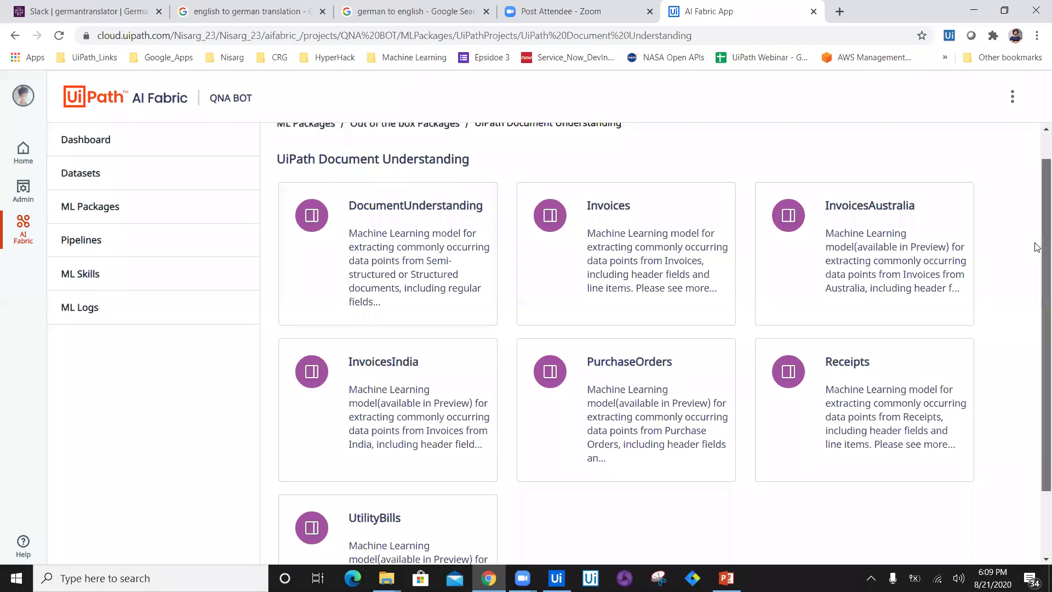
{"action": "scroll", "coordinate": [1037, 206], "scroll_direction": "up", "scroll_amount": 1}
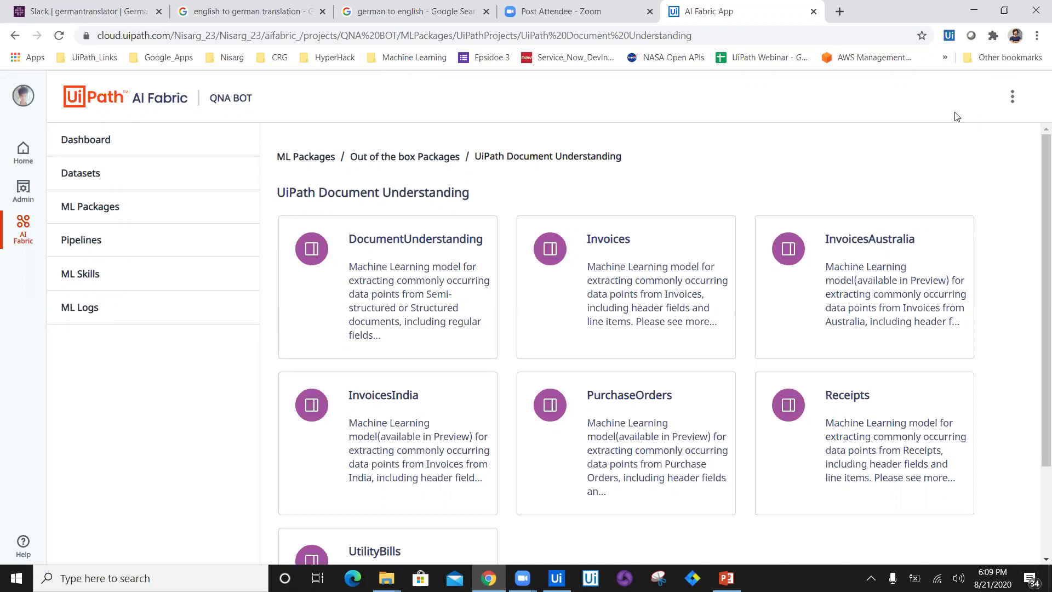
{"action": "scroll", "coordinate": [1034, 191], "scroll_direction": "down", "scroll_amount": 3}
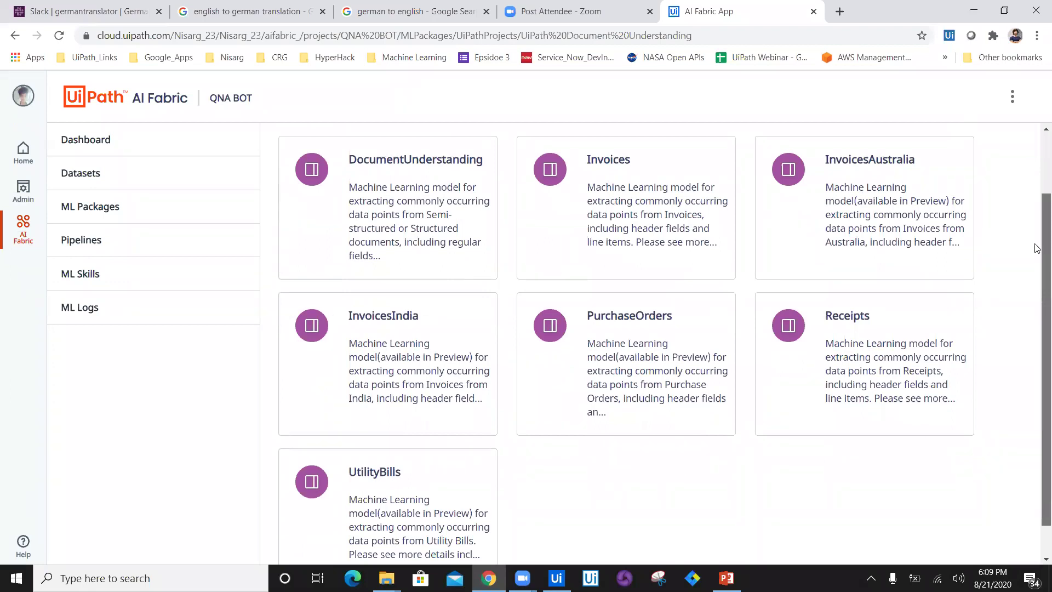
{"action": "scroll", "coordinate": [1038, 215], "scroll_direction": "up", "scroll_amount": 3}
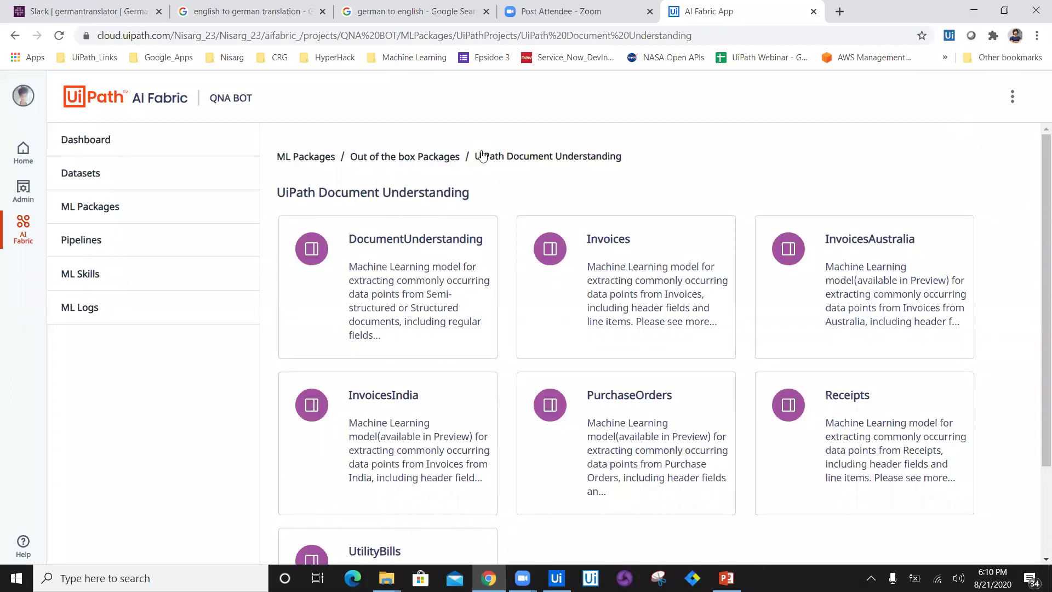
{"action": "left_click", "coordinate": [405, 158]}
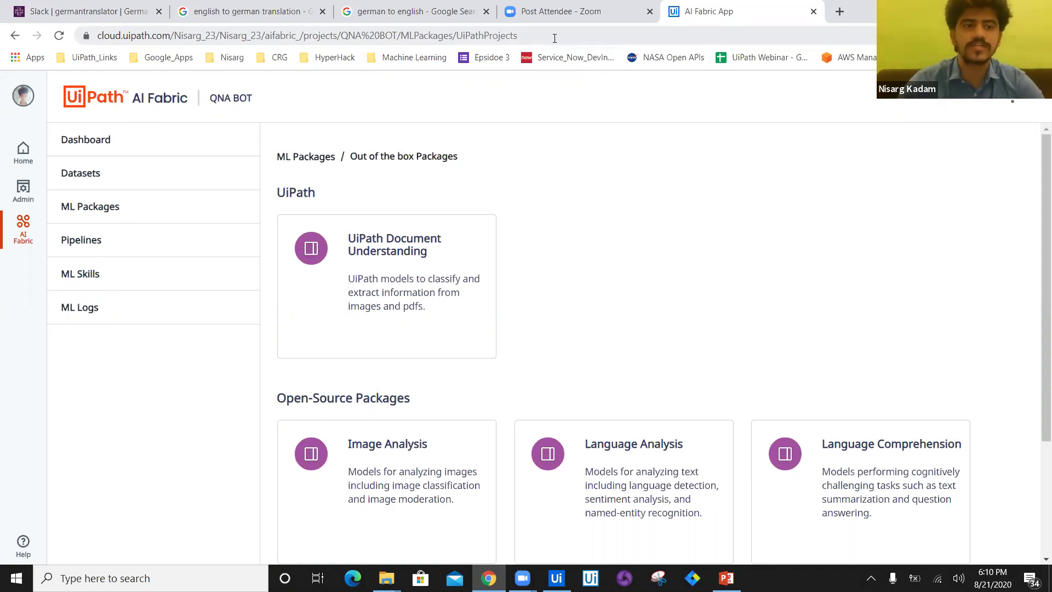
Browse Home, the Admin license allocation and AI Fabric, ending on the Admin Tenants page.
{"action": "left_click", "coordinate": [23, 154]}
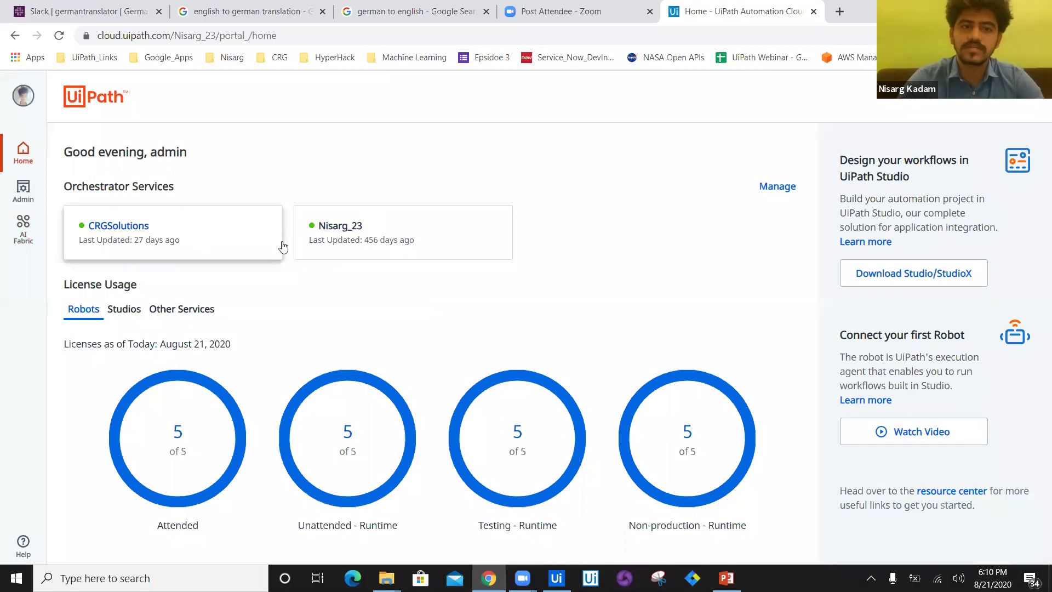
{"action": "left_click", "coordinate": [15, 188]}
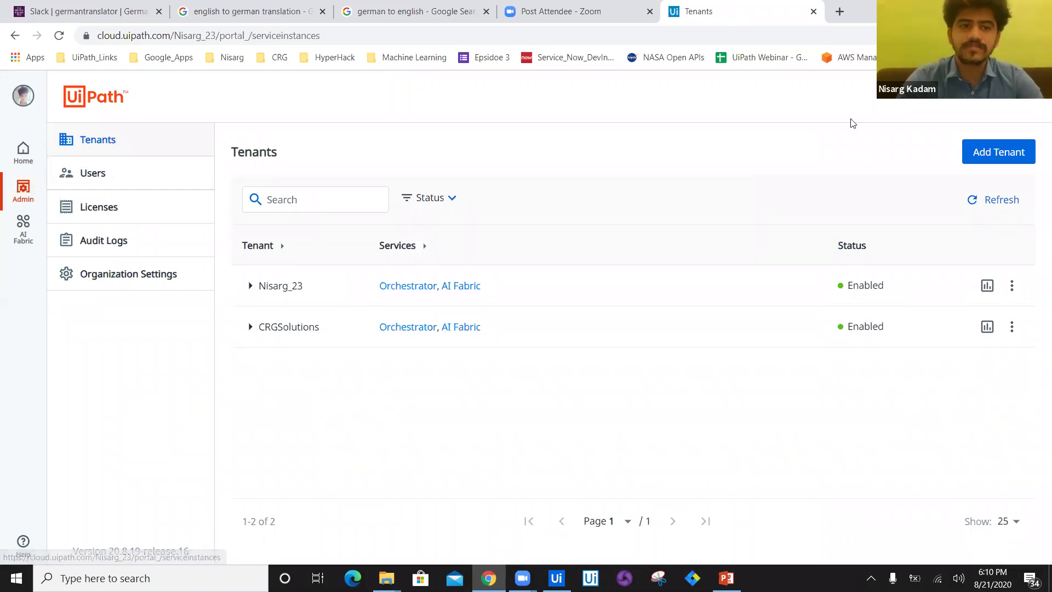
{"action": "left_click", "coordinate": [110, 207]}
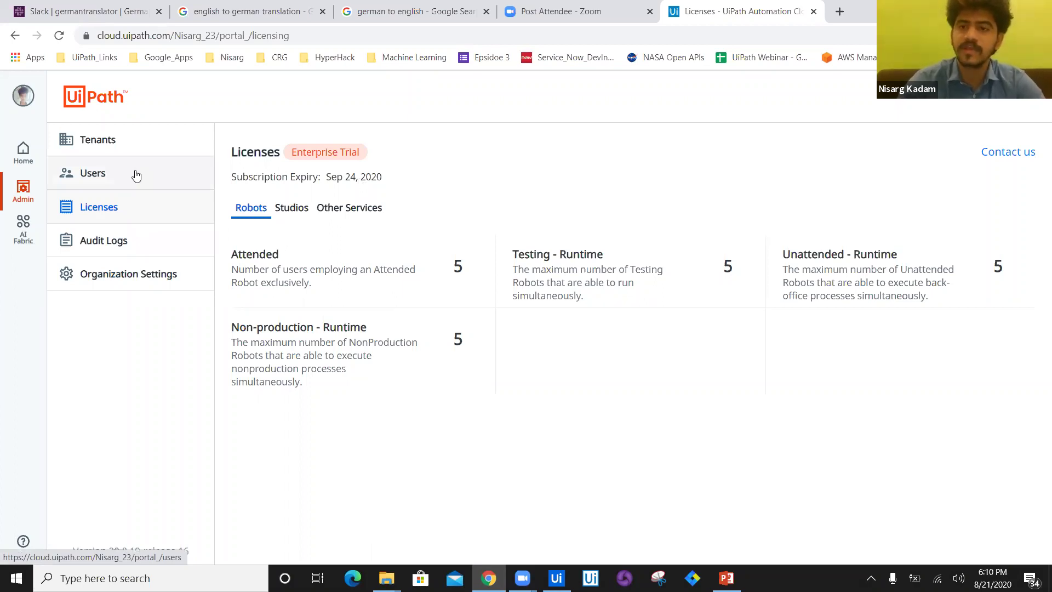
{"action": "left_click", "coordinate": [104, 152]}
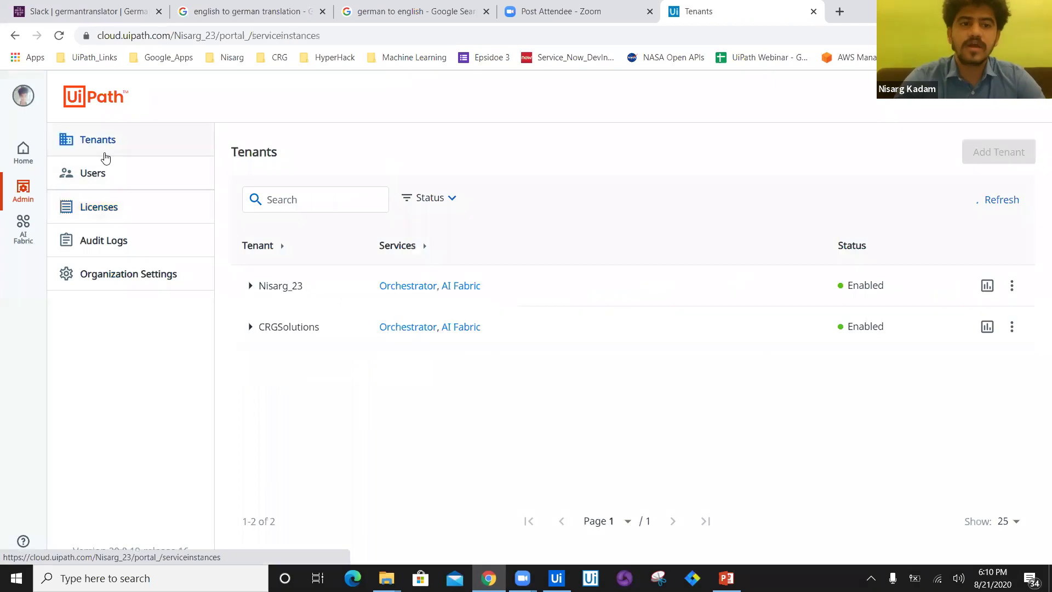
{"action": "left_click", "coordinate": [110, 211]}
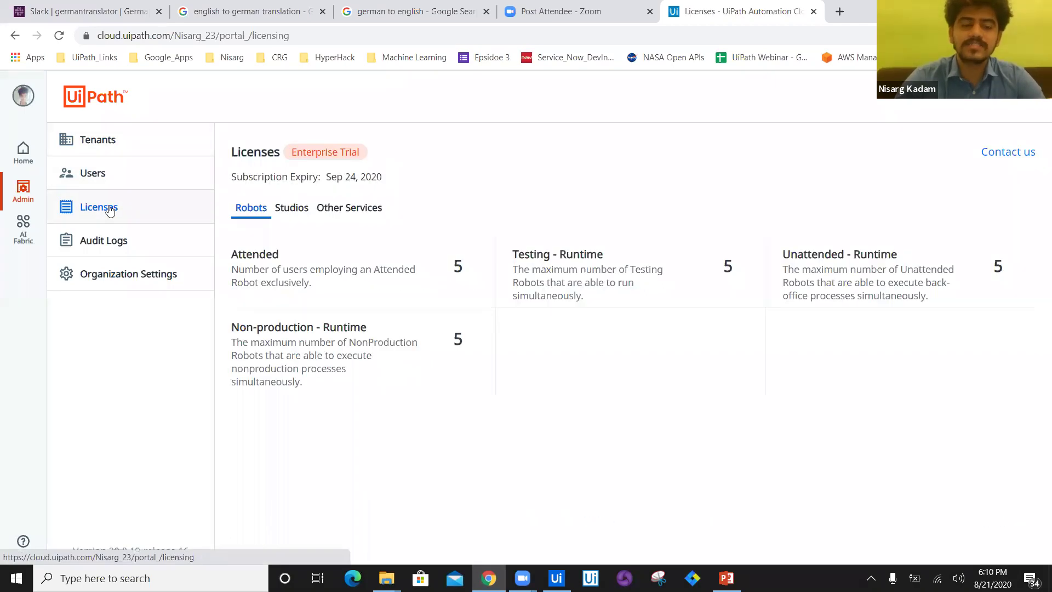
{"action": "left_click", "coordinate": [17, 235]}
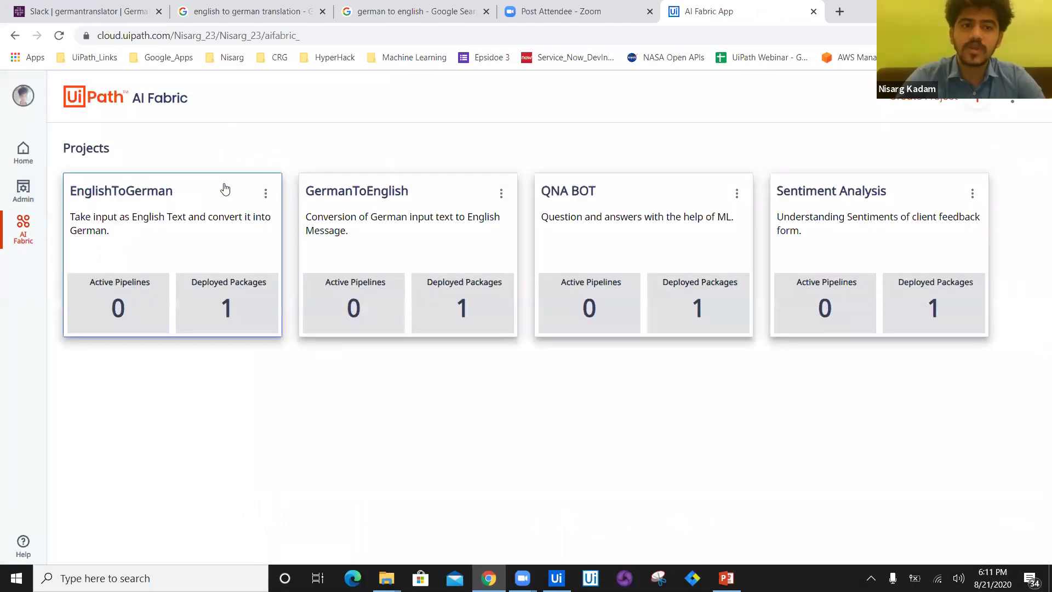
{"action": "left_click", "coordinate": [10, 203]}
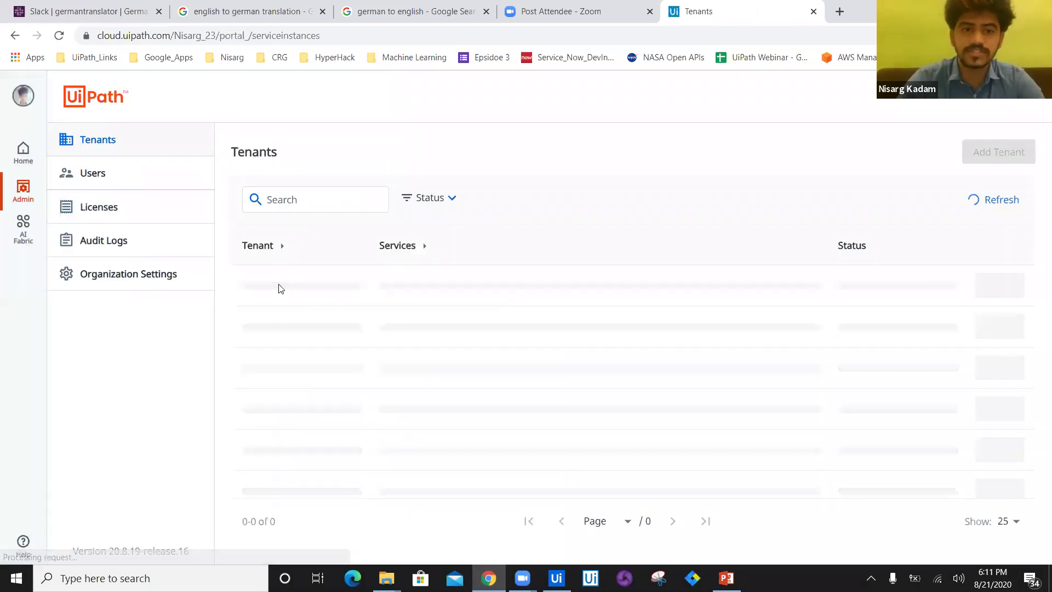
Expand the first tenant, review its services and licenses without saving, then reopen AI Fabric projects.
{"action": "left_click", "coordinate": [250, 286]}
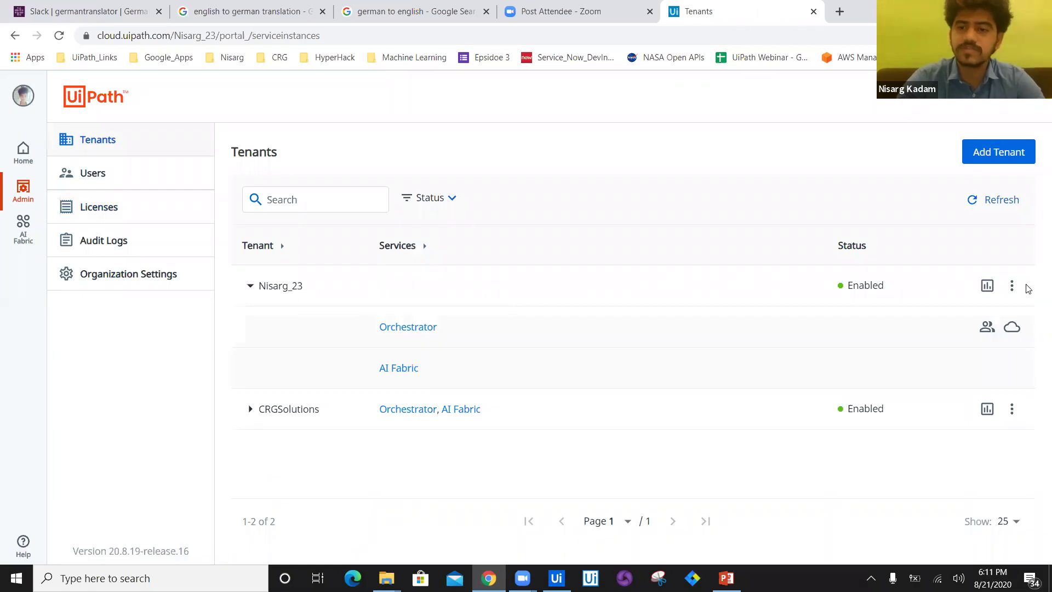
{"action": "left_click", "coordinate": [1012, 285]}
{"action": "left_click", "coordinate": [1002, 313]}
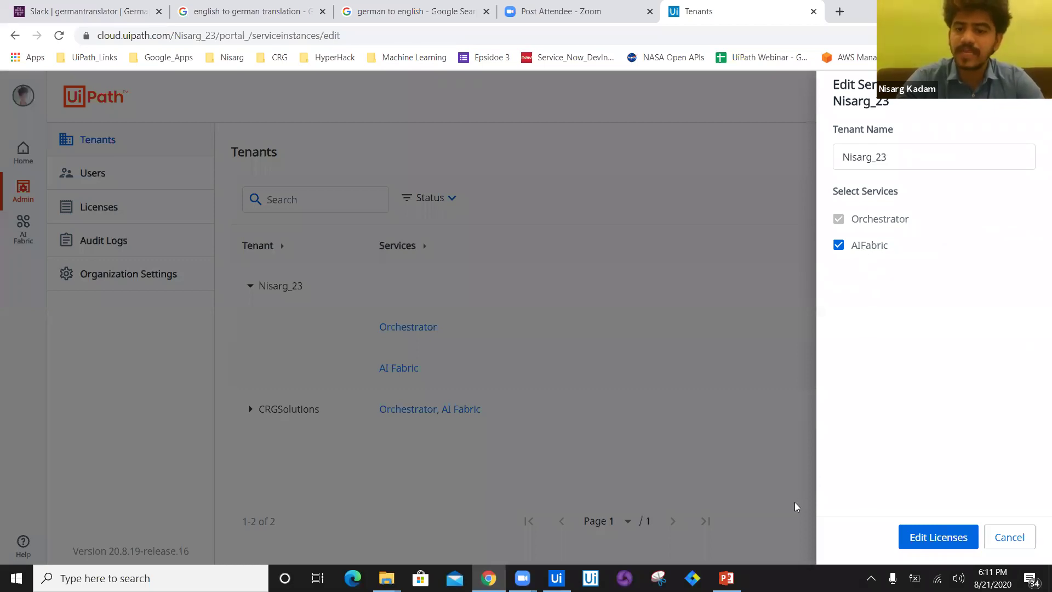
{"action": "left_click", "coordinate": [938, 537]}
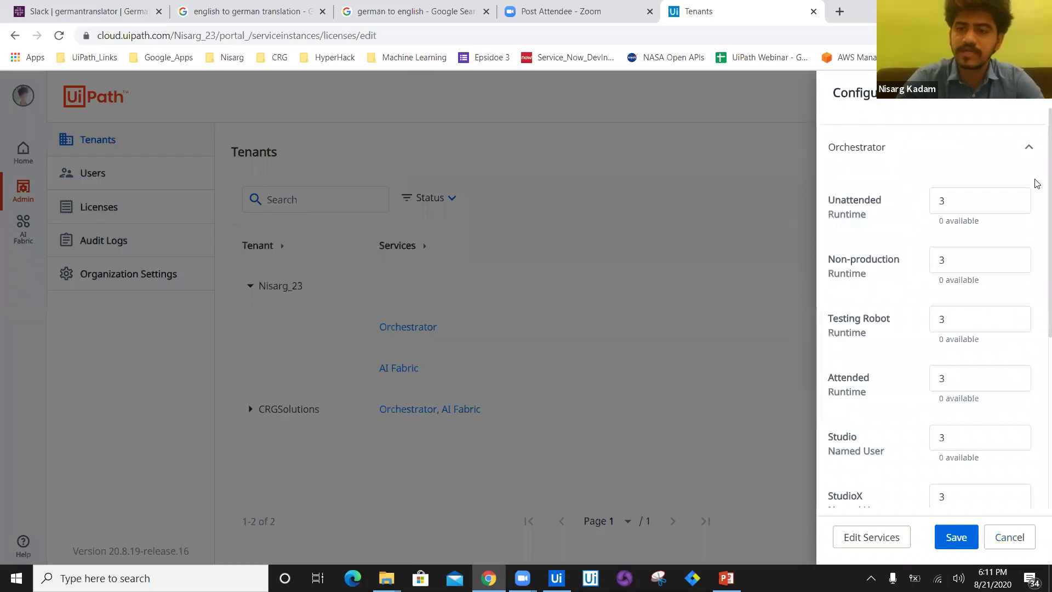
{"action": "scroll", "coordinate": [1037, 183], "scroll_direction": "down", "scroll_amount": 5}
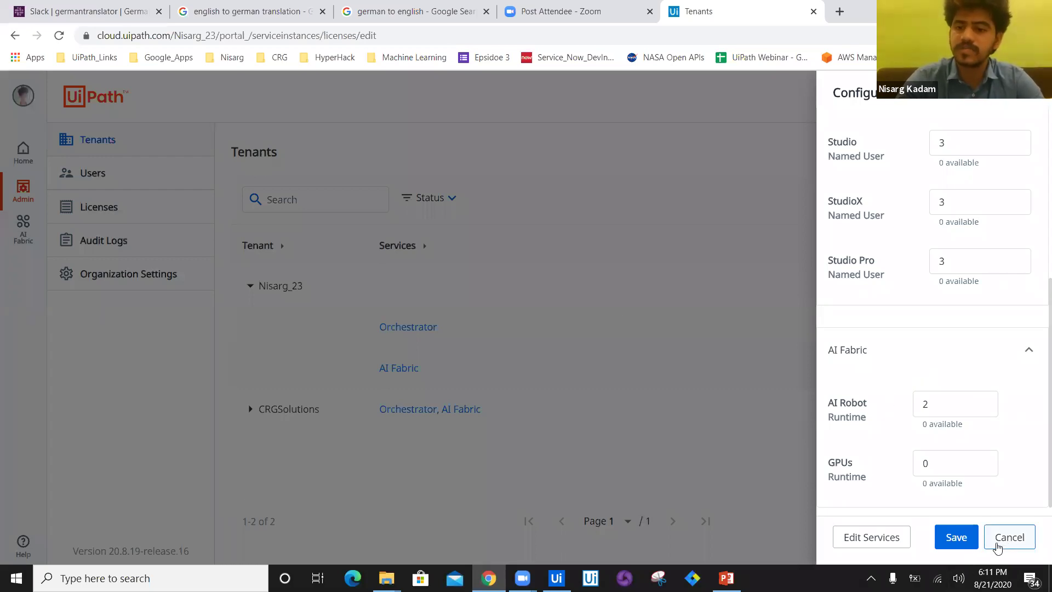
{"action": "left_click", "coordinate": [997, 546]}
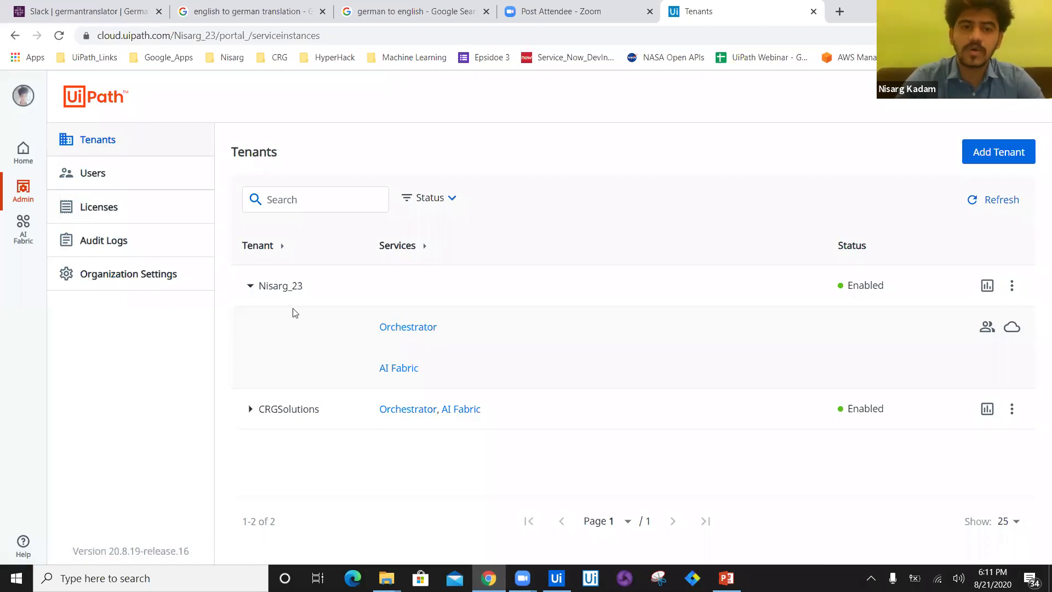
{"action": "left_click", "coordinate": [21, 226]}
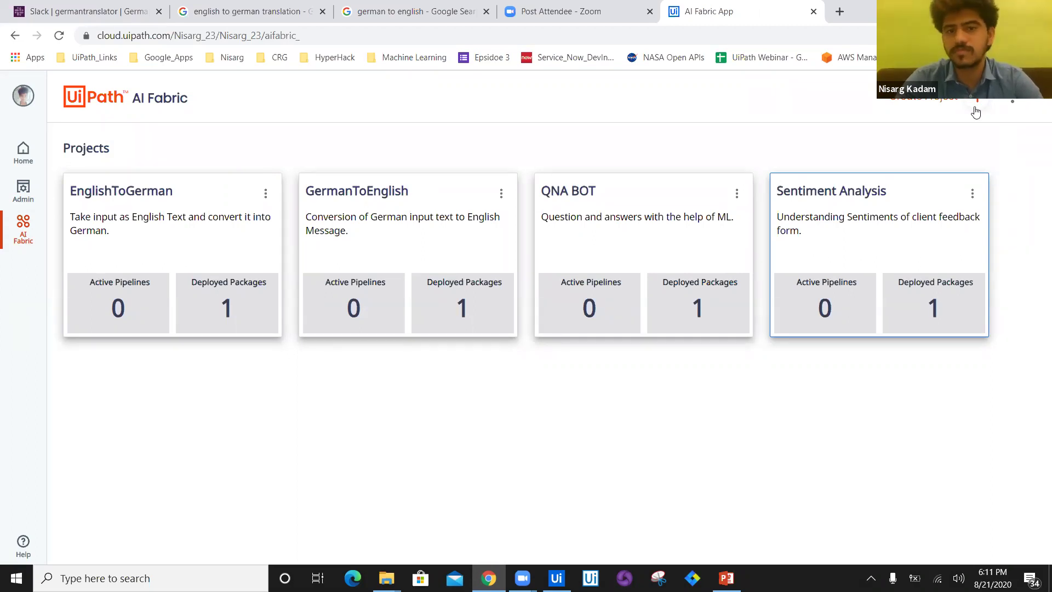
Create AI Fabric project GToE with the description 'German to English Translation'.
{"action": "left_click", "coordinate": [925, 97]}
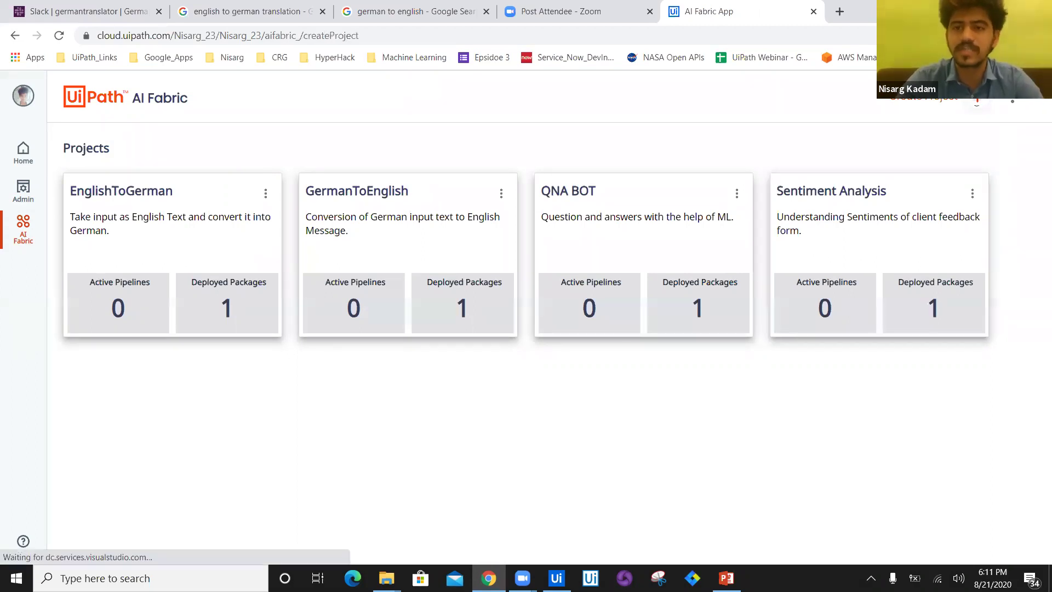
{"action": "left_click", "coordinate": [262, 183]}
{"action": "type", "text": "GToE"}
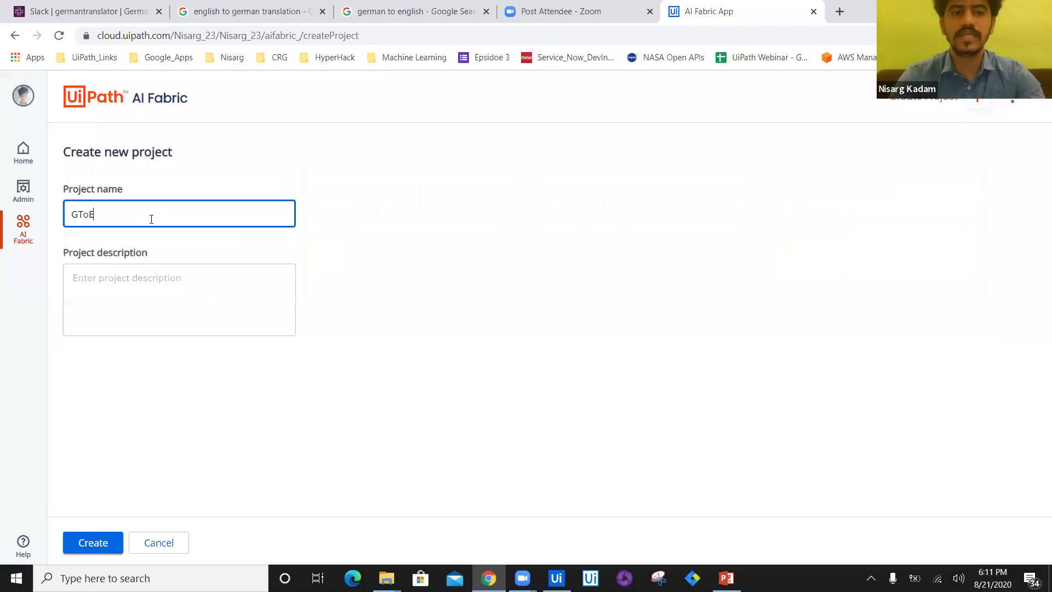
{"action": "key", "text": "Tab"}
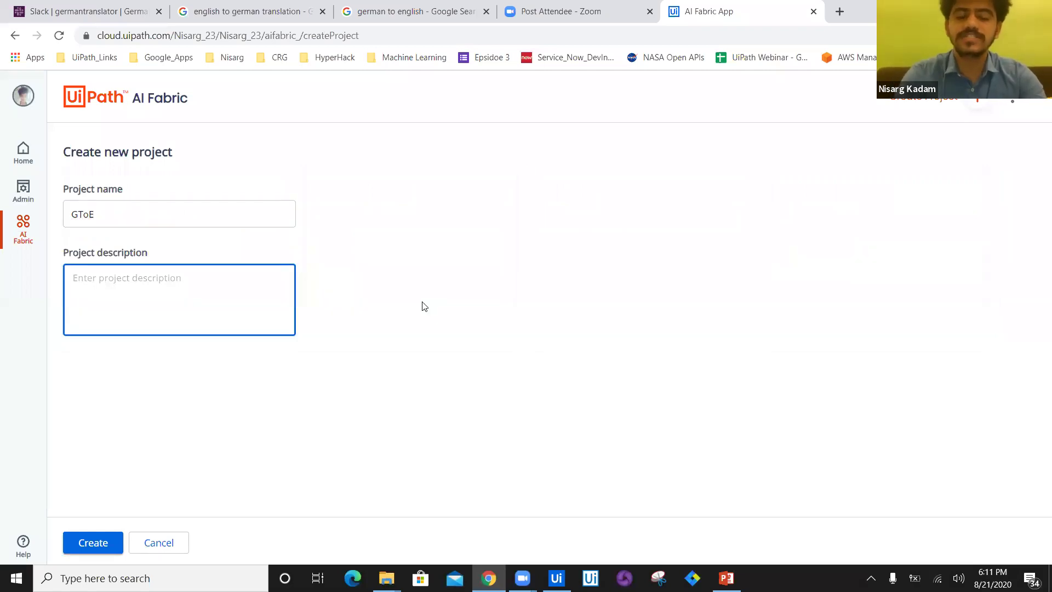
{"action": "type", "text": "Gr"}
{"action": "key", "text": "BackSpace"}
{"action": "type", "text": "e"}
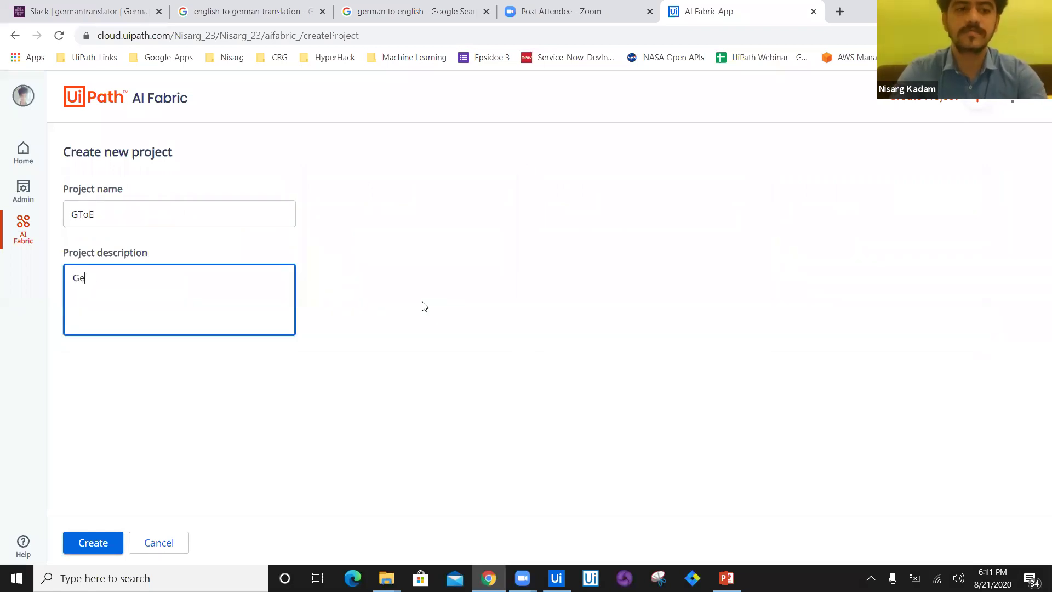
{"action": "type", "text": "rman to English Translation"}
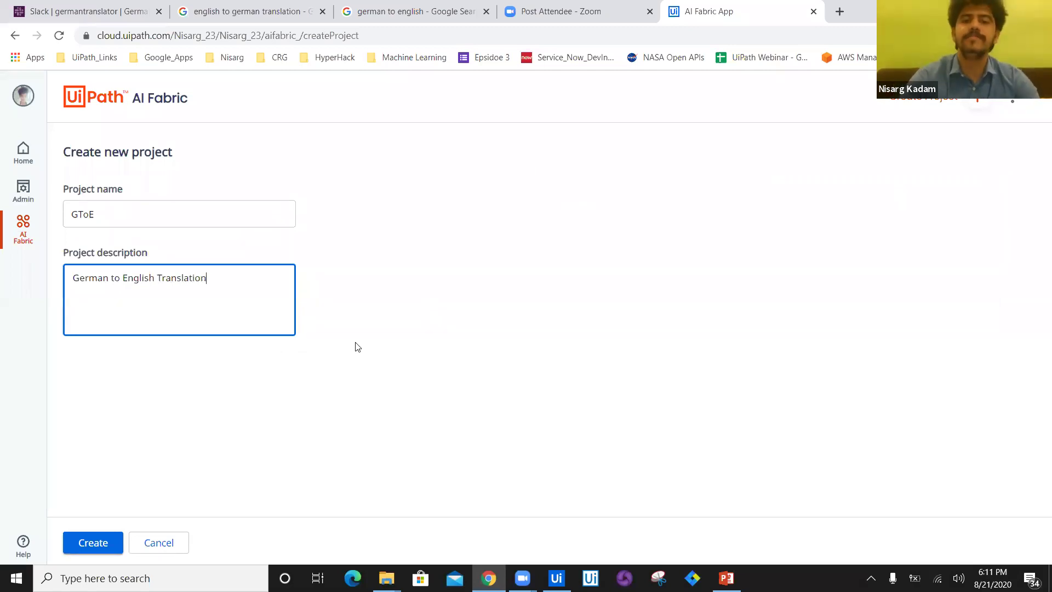
{"action": "left_click", "coordinate": [90, 547]}
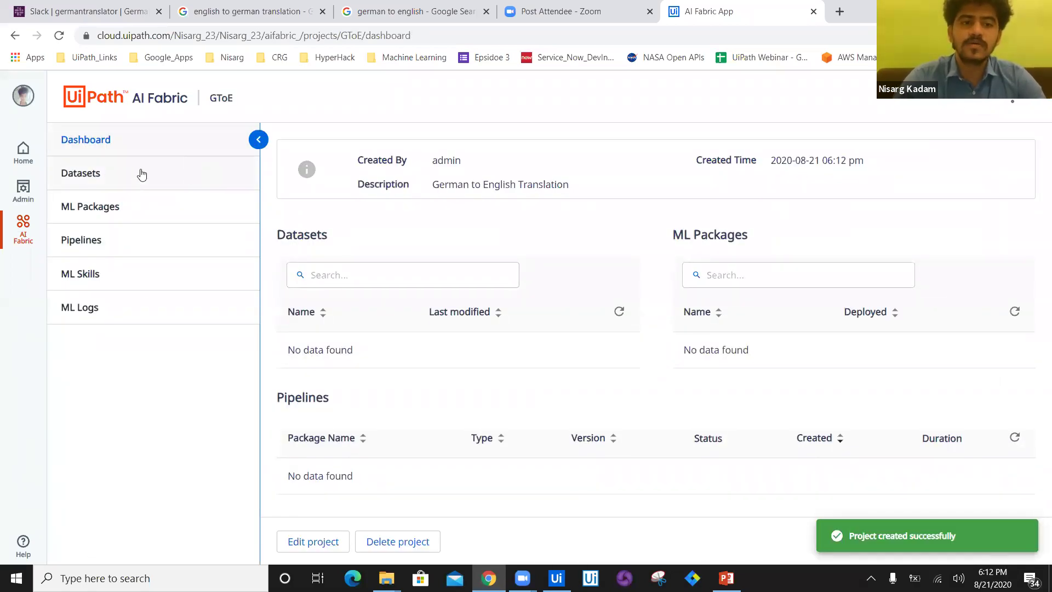
Open the project's out-of-the-box ML packages and look through the Document Understanding models.
{"action": "left_click", "coordinate": [131, 218]}
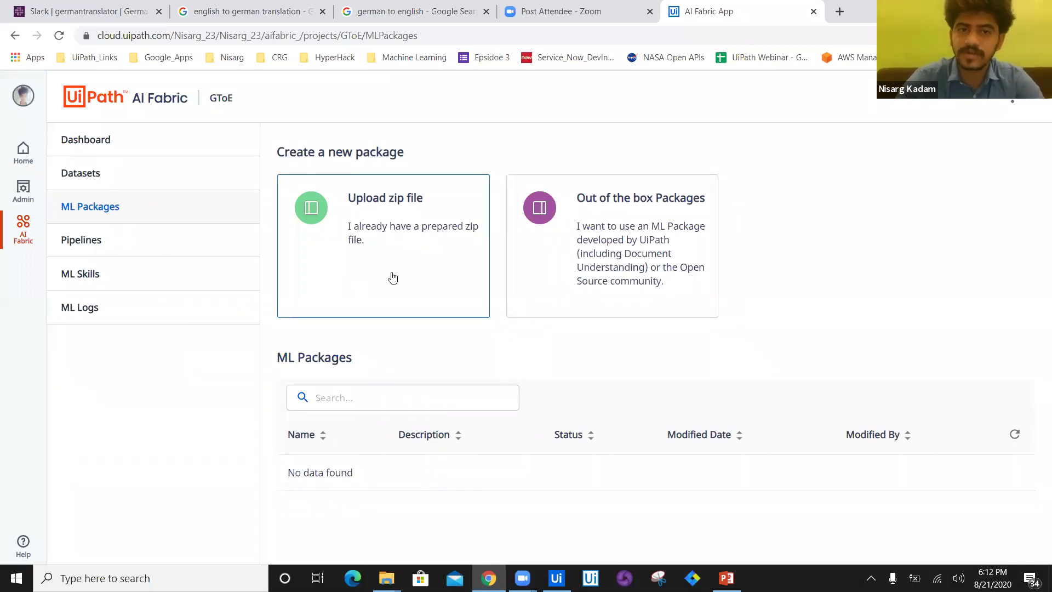
{"action": "left_click", "coordinate": [620, 244]}
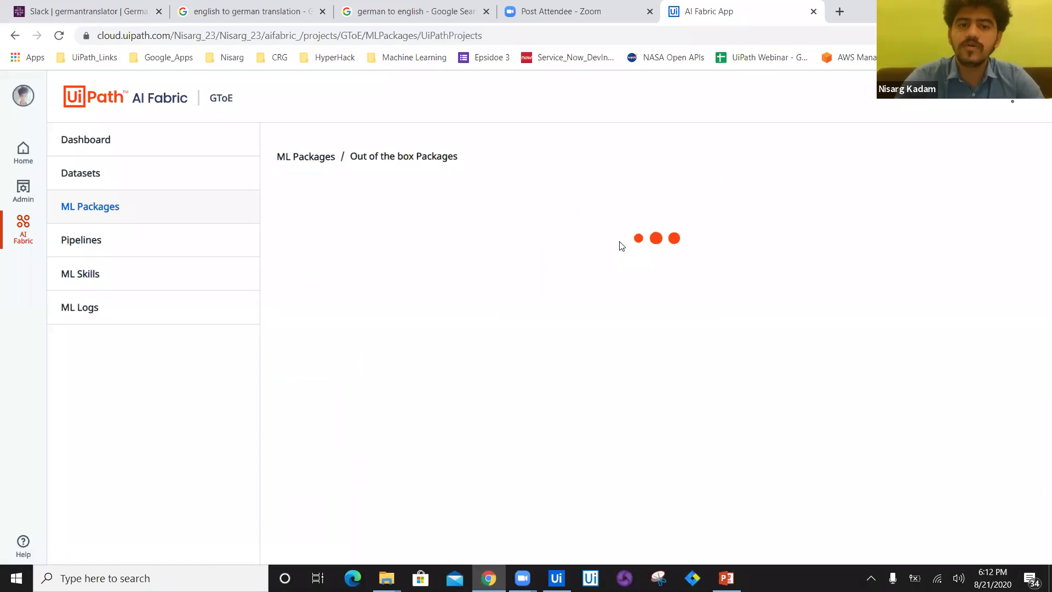
{"action": "left_click_drag", "start_coordinate": [1035, 236], "coordinate": [1036, 255]}
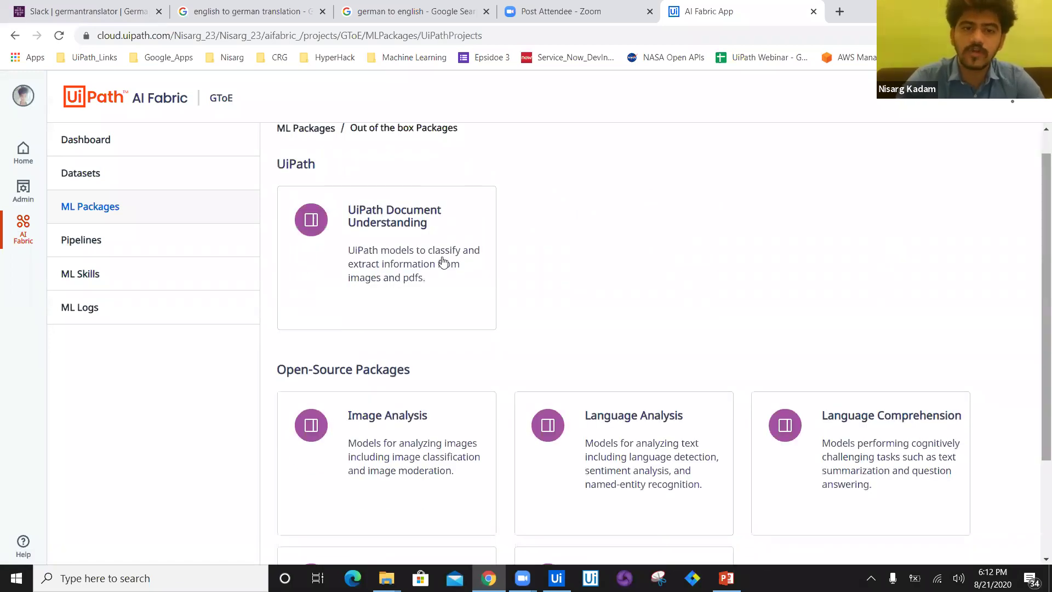
{"action": "left_click", "coordinate": [405, 260]}
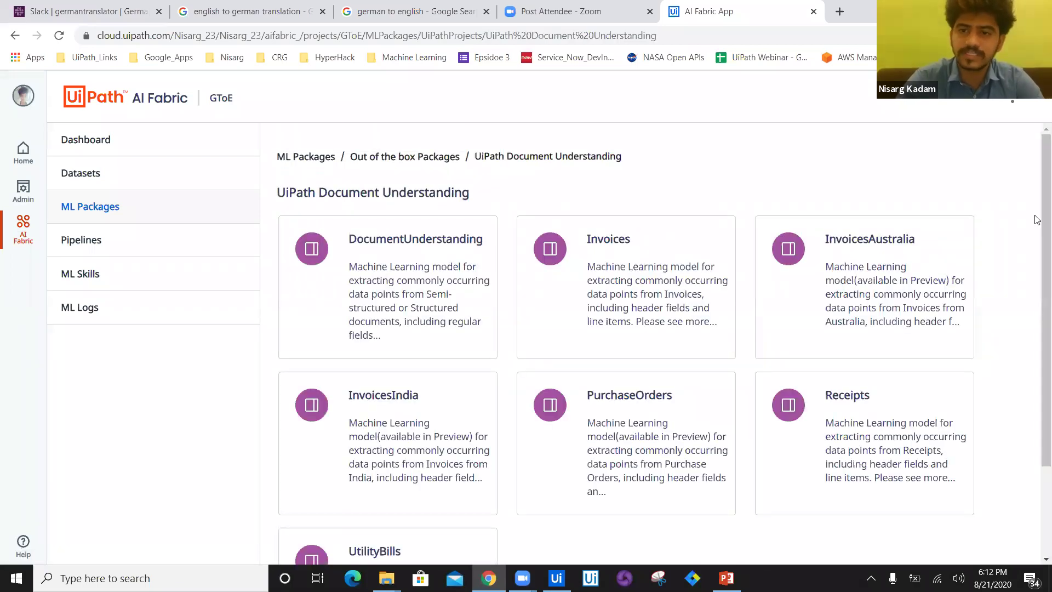
{"action": "scroll", "coordinate": [1037, 263], "scroll_direction": "down", "scroll_amount": 2}
{"action": "scroll", "coordinate": [1037, 222], "scroll_direction": "up", "scroll_amount": 2}
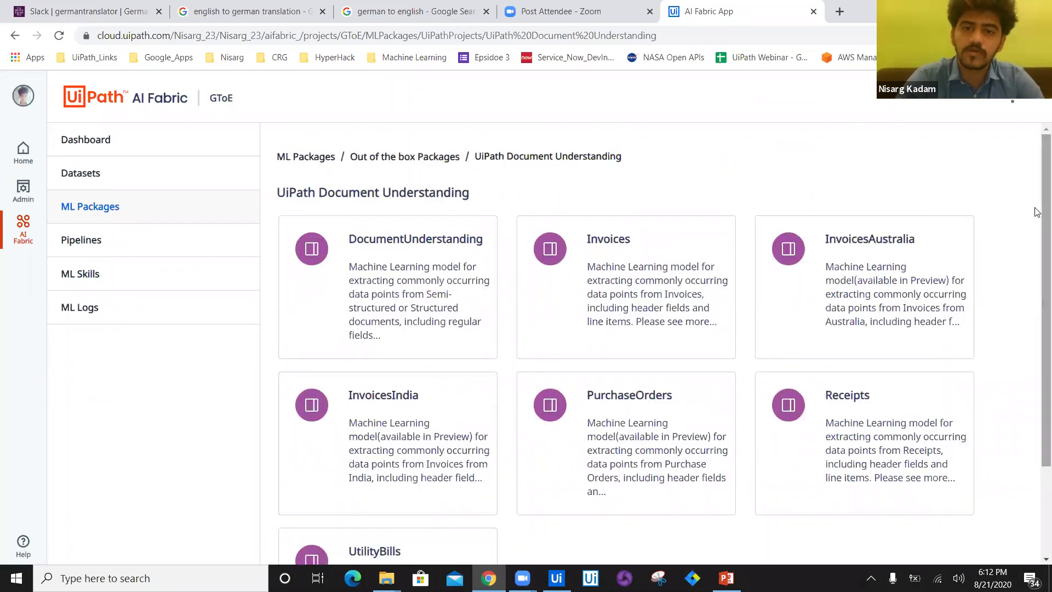
{"action": "left_click", "coordinate": [417, 156]}
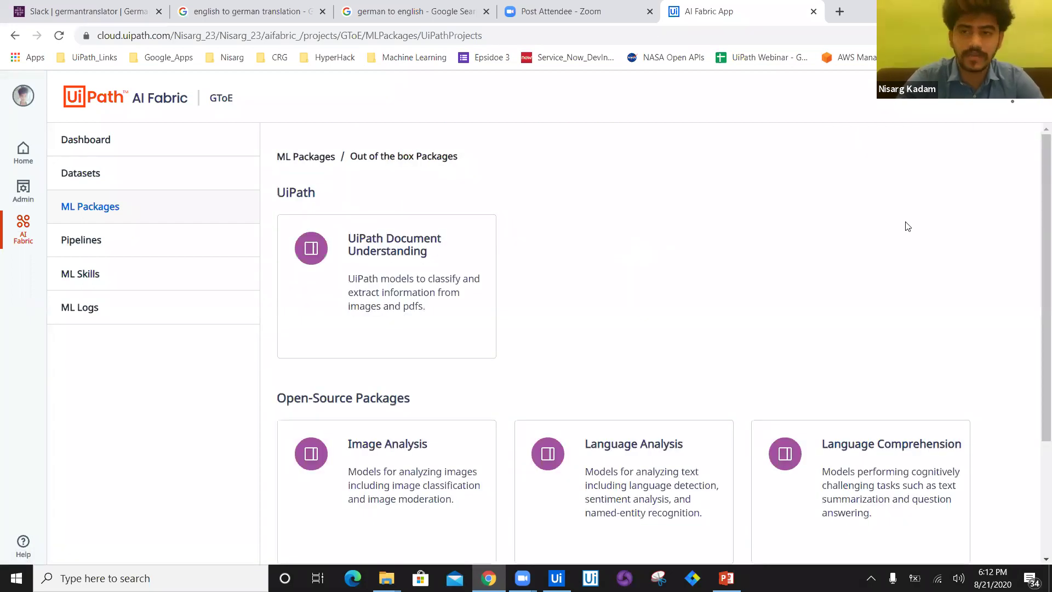
Browse the Language Analysis and Language Comprehension model categories.
{"action": "scroll", "coordinate": [1040, 327], "scroll_direction": "down", "scroll_amount": 3}
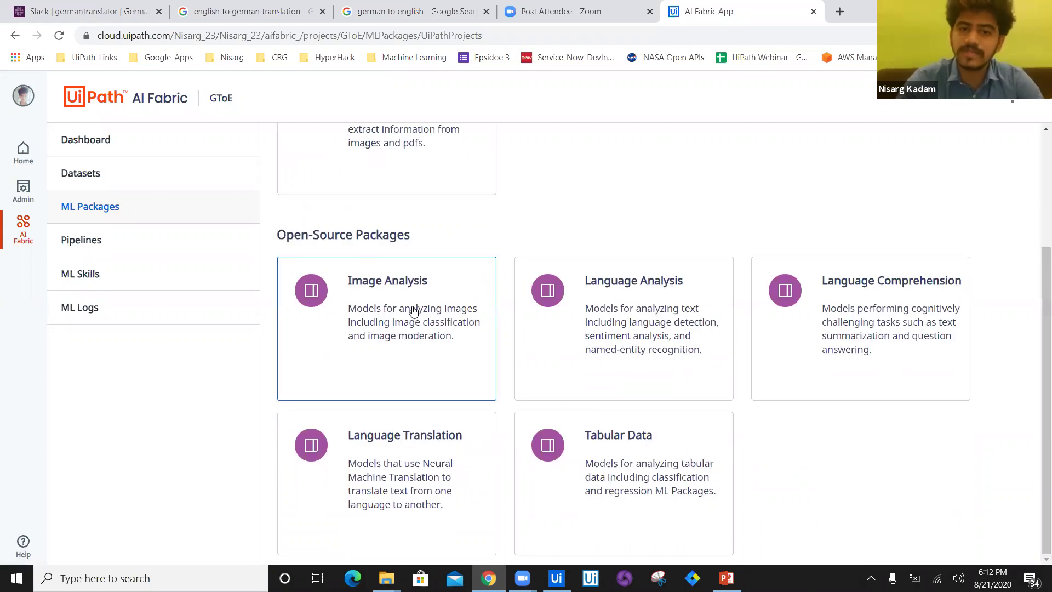
{"action": "left_click", "coordinate": [631, 321]}
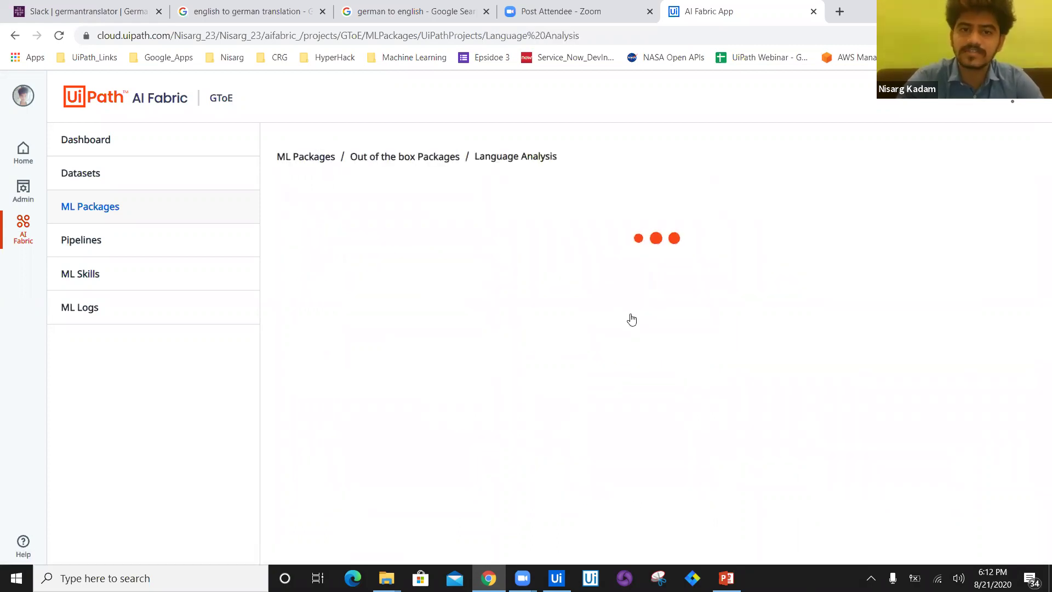
{"action": "left_click", "coordinate": [431, 158]}
{"action": "scroll", "coordinate": [1039, 391], "scroll_direction": "down", "scroll_amount": 3}
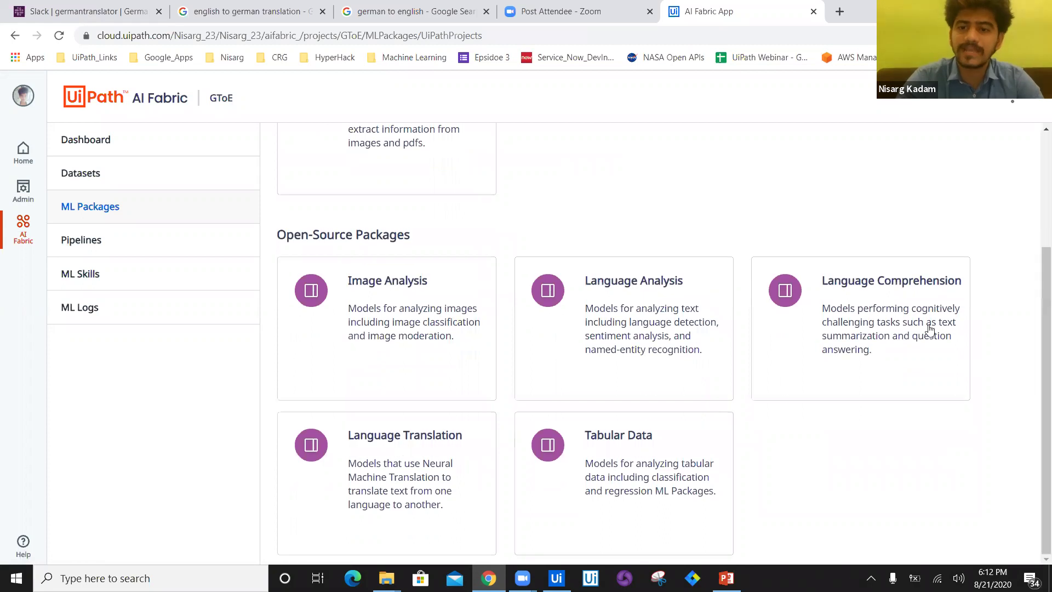
{"action": "left_click", "coordinate": [882, 330]}
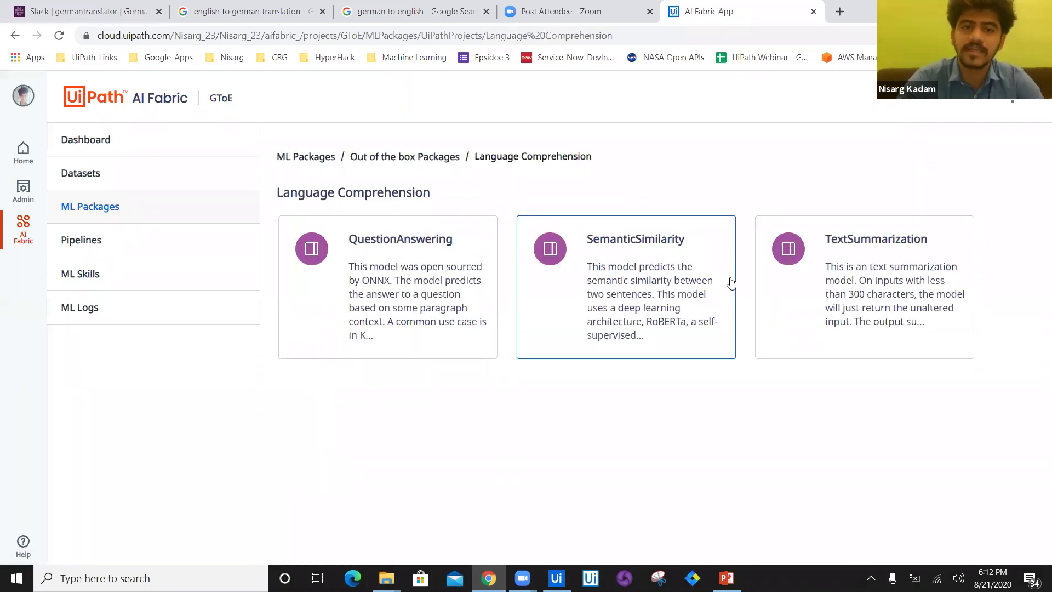
{"action": "left_click", "coordinate": [410, 155]}
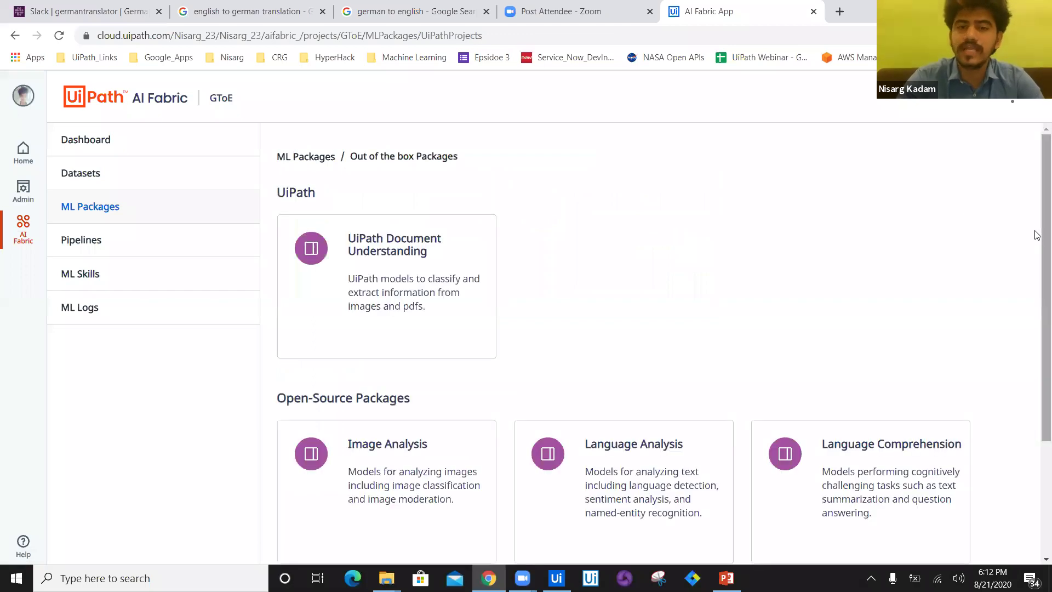
Open the GermanToEnglish model under Language Translation.
{"action": "scroll", "coordinate": [1037, 234], "scroll_direction": "down", "scroll_amount": 3}
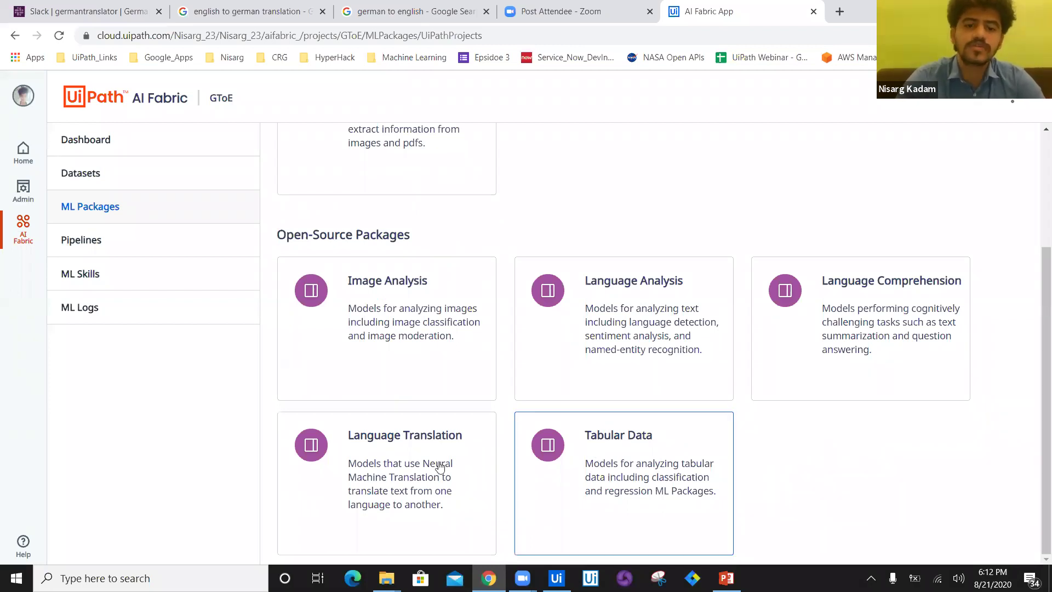
{"action": "left_click", "coordinate": [391, 466]}
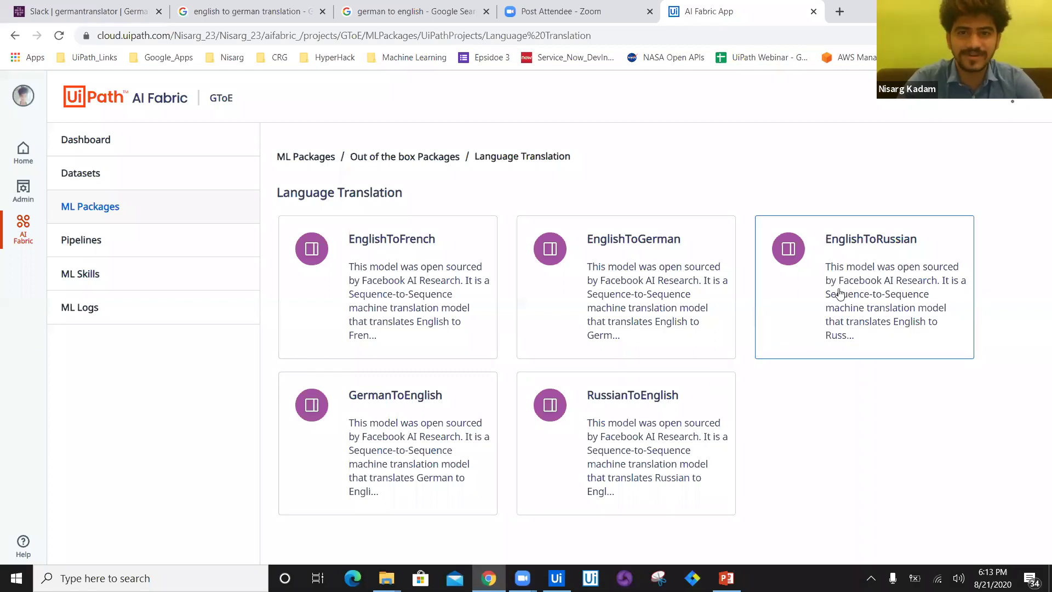
{"action": "left_click", "coordinate": [396, 415]}
{"action": "left_click_drag", "start_coordinate": [1044, 251], "coordinate": [1035, 417]}
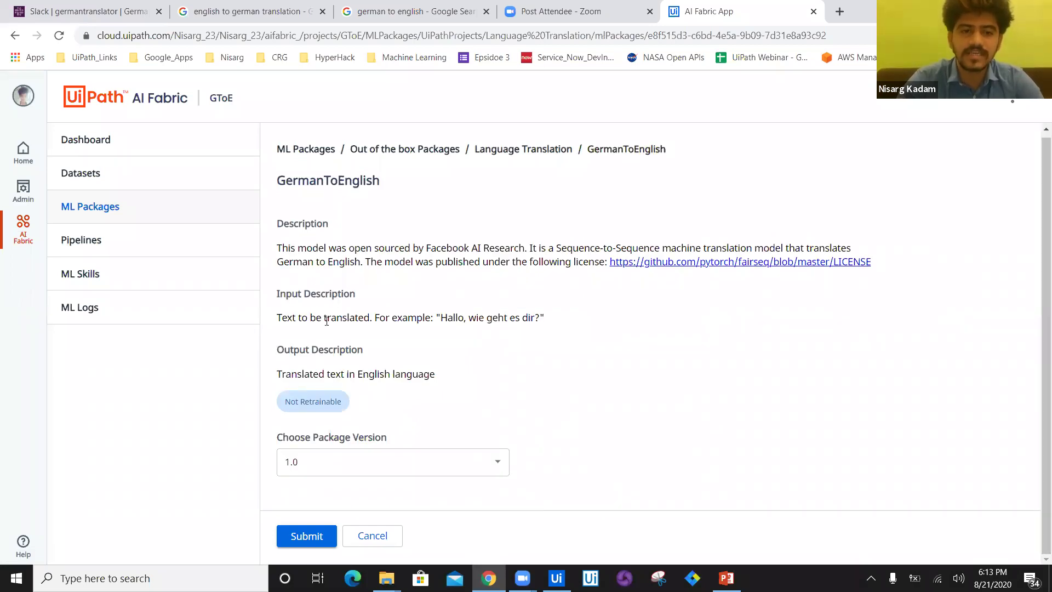
Review the example German sentence, choose package version 1.0 and submit it.
{"action": "left_click_drag", "start_coordinate": [436, 318], "coordinate": [553, 327]}
{"action": "left_click", "coordinate": [552, 324]}
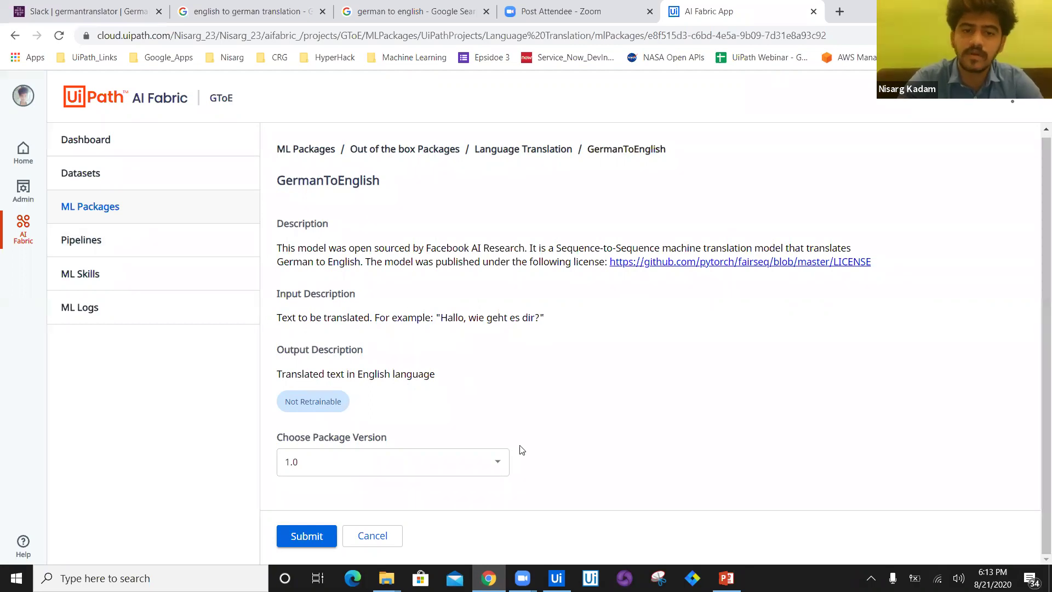
{"action": "left_click", "coordinate": [496, 464]}
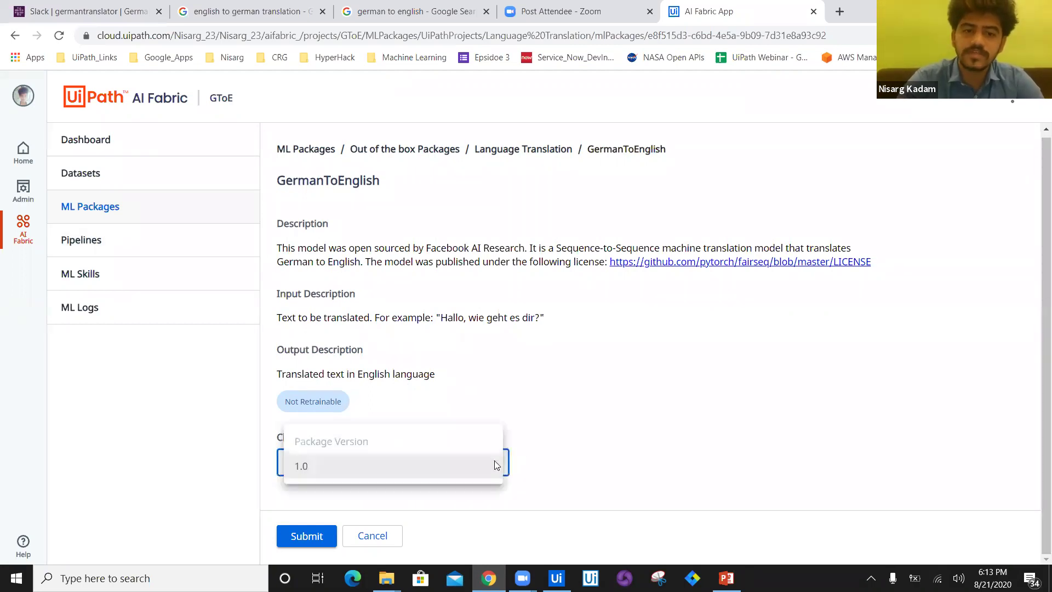
{"action": "left_click", "coordinate": [349, 465]}
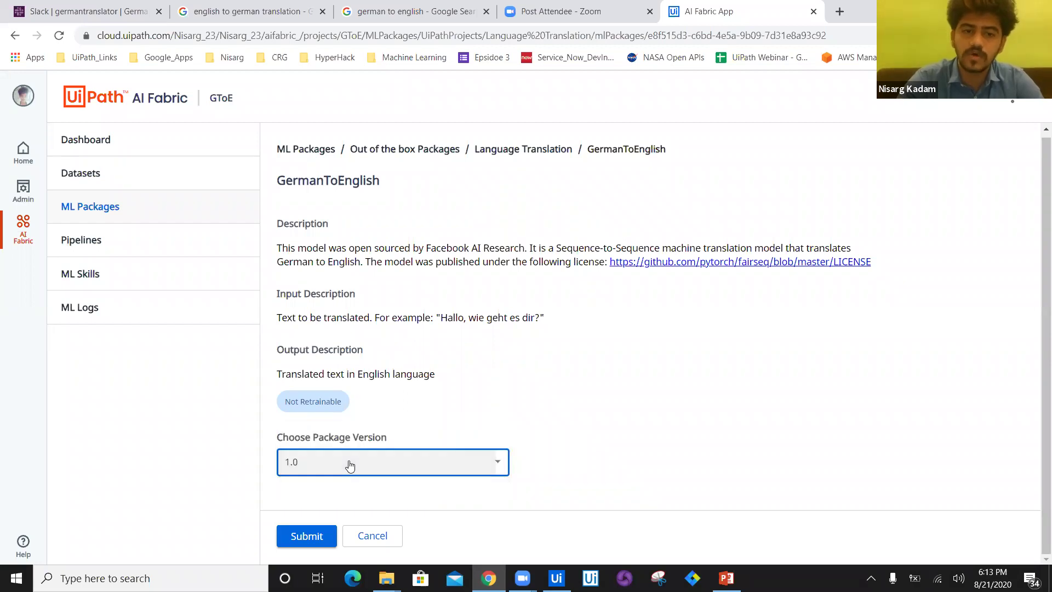
{"action": "left_click", "coordinate": [296, 536]}
Name the new ML package 'GToE' and create it.
{"action": "left_click", "coordinate": [364, 209]}
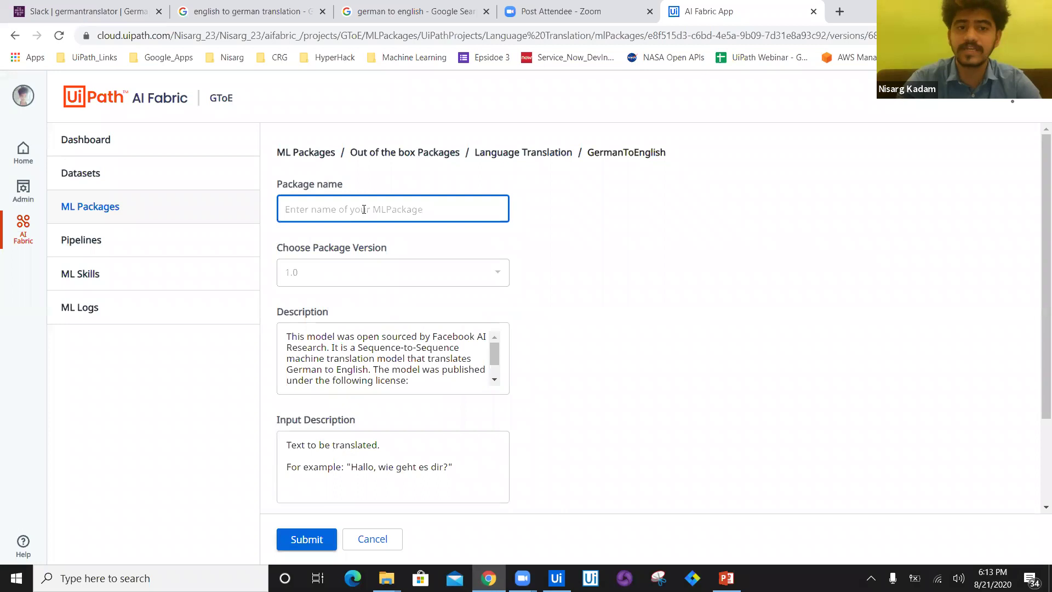
{"action": "type", "text": "G"}
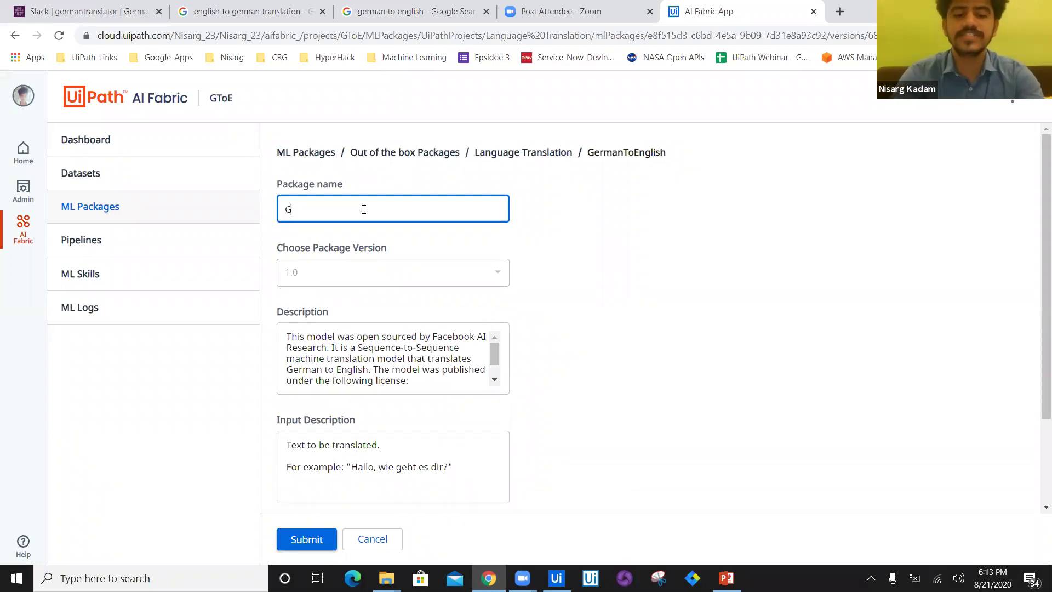
{"action": "type", "text": "To"}
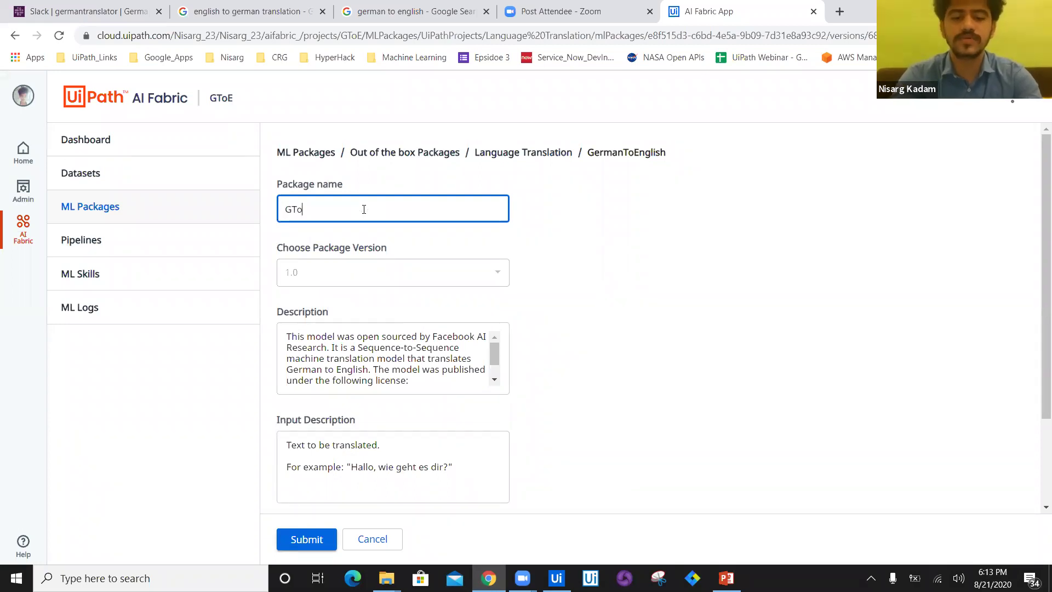
{"action": "type", "text": "E"}
{"action": "key", "text": "ctrl+a"}
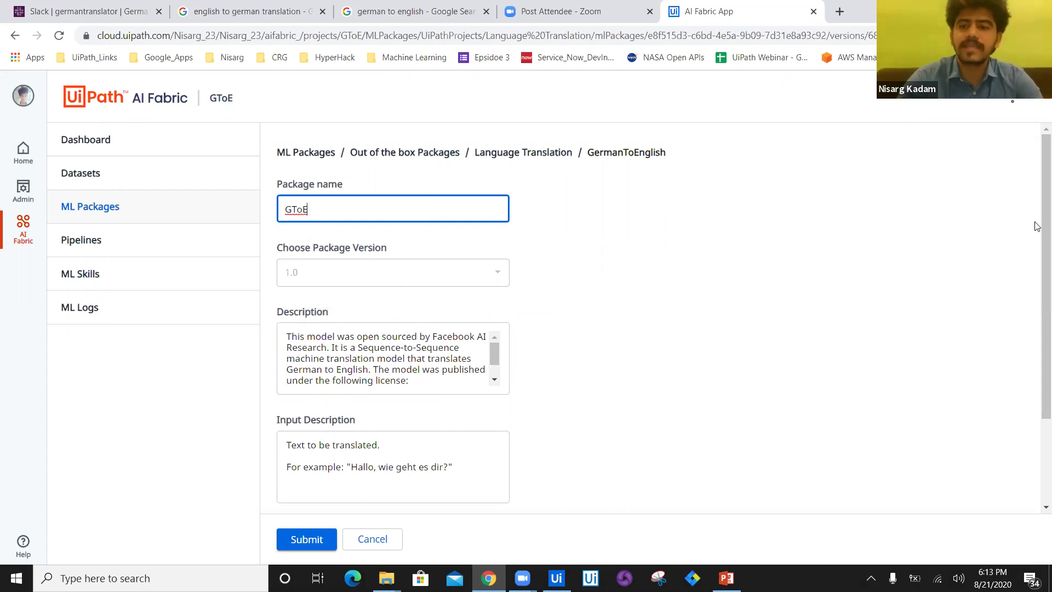
{"action": "left_click_drag", "start_coordinate": [1037, 226], "coordinate": [1038, 395]}
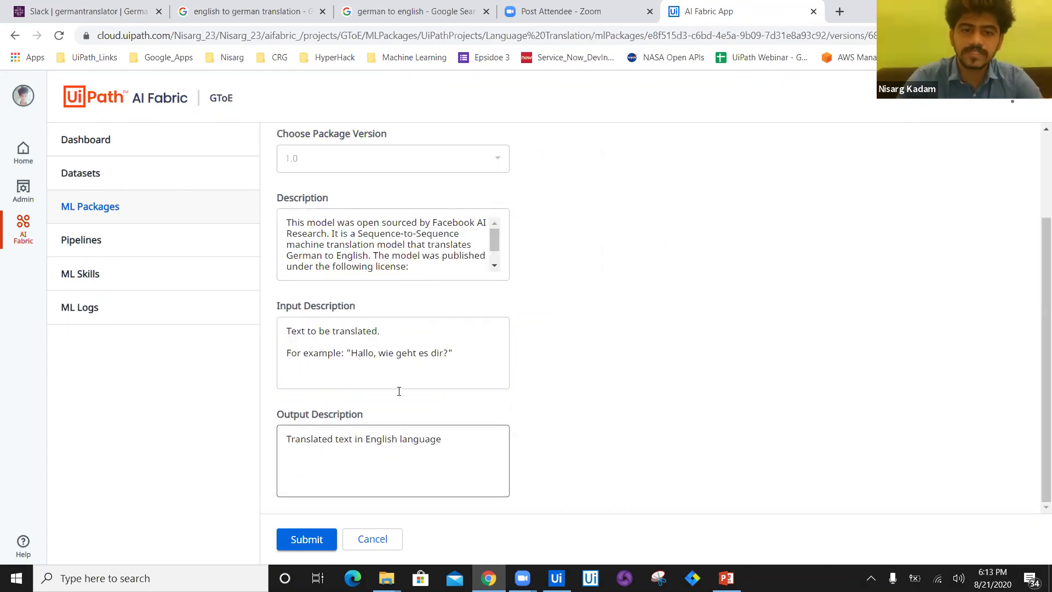
{"action": "left_click", "coordinate": [306, 541]}
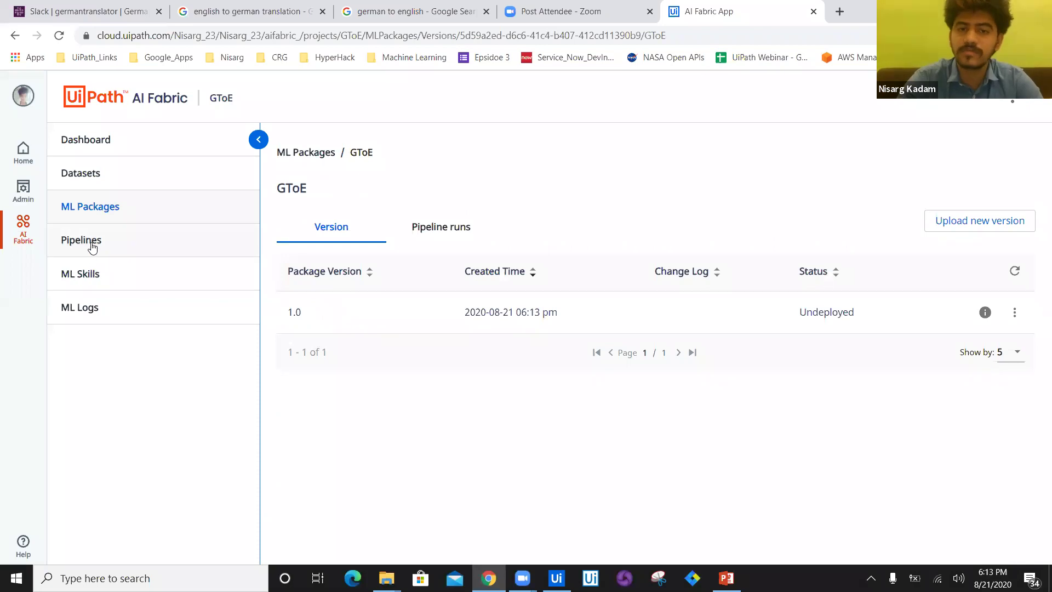
Start a new ML skill named 'GermanToEnglish' using the GToE package, version 1.0.
{"action": "left_click", "coordinate": [91, 273]}
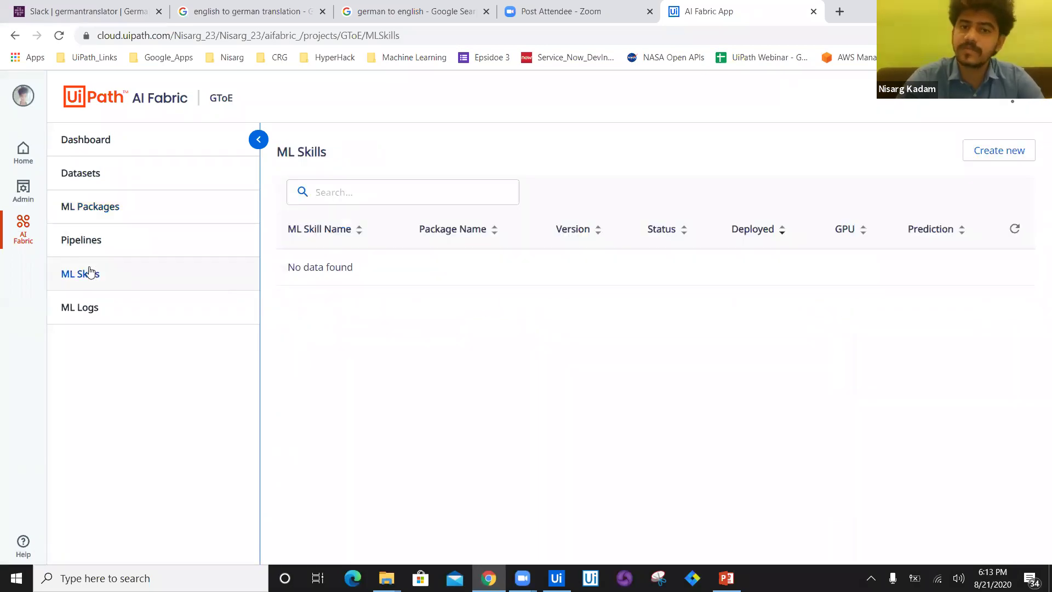
{"action": "left_click", "coordinate": [1001, 158]}
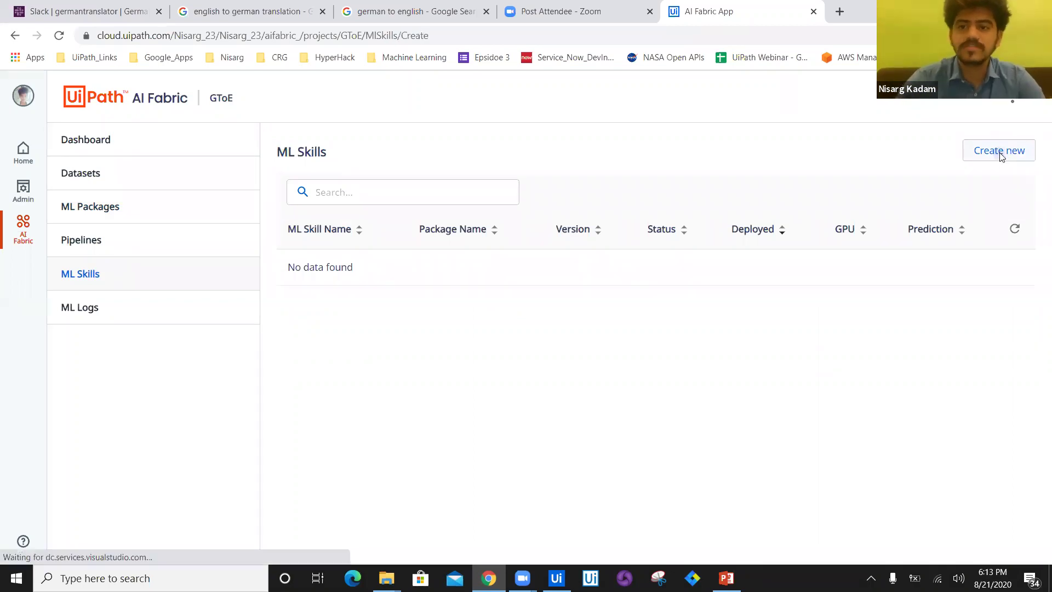
{"action": "left_click", "coordinate": [381, 213]}
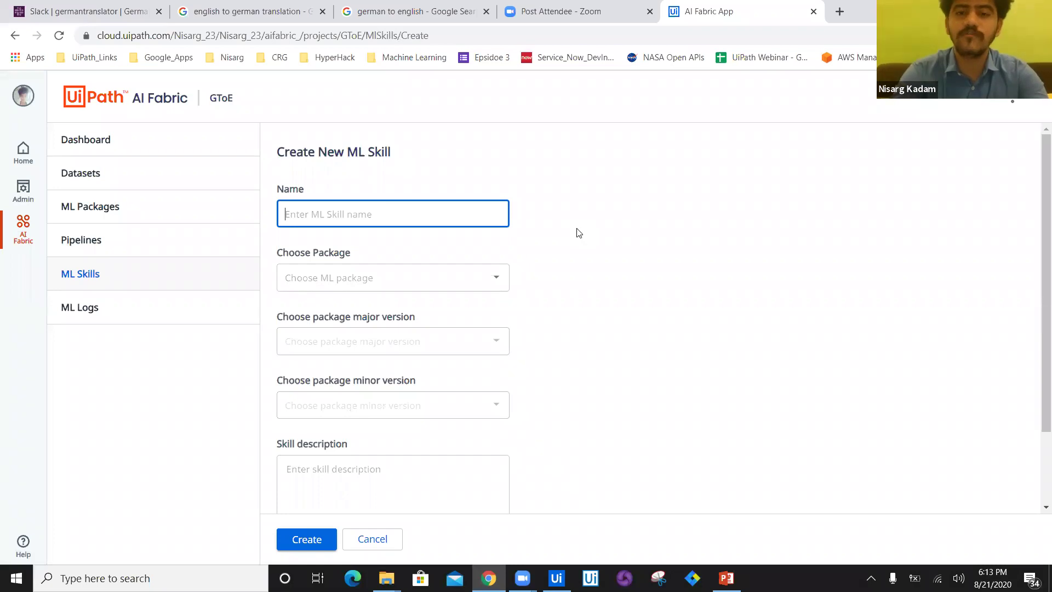
{"action": "type", "text": "G"}
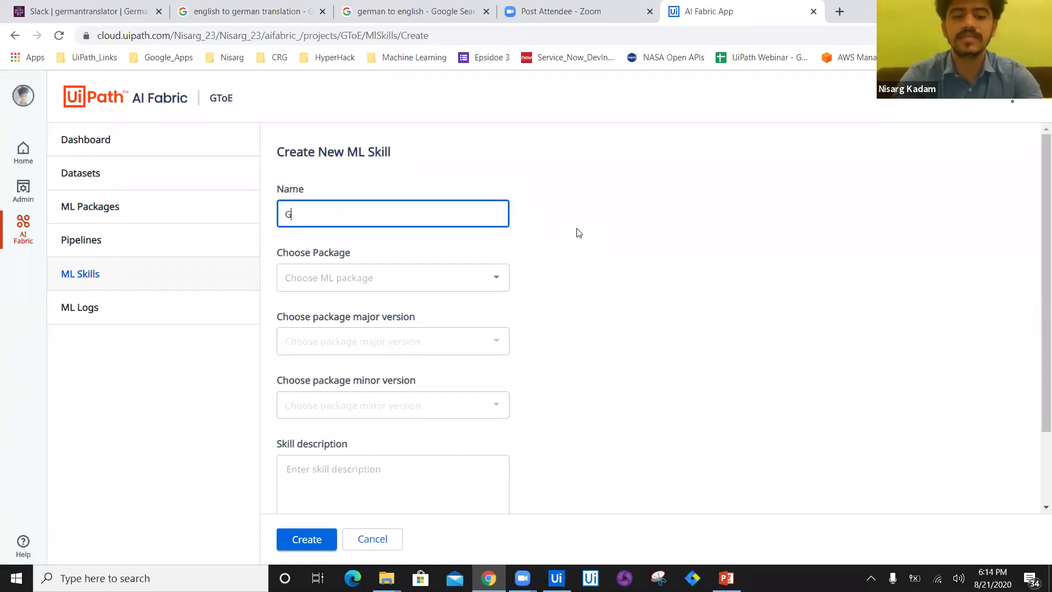
{"action": "type", "text": "erma"}
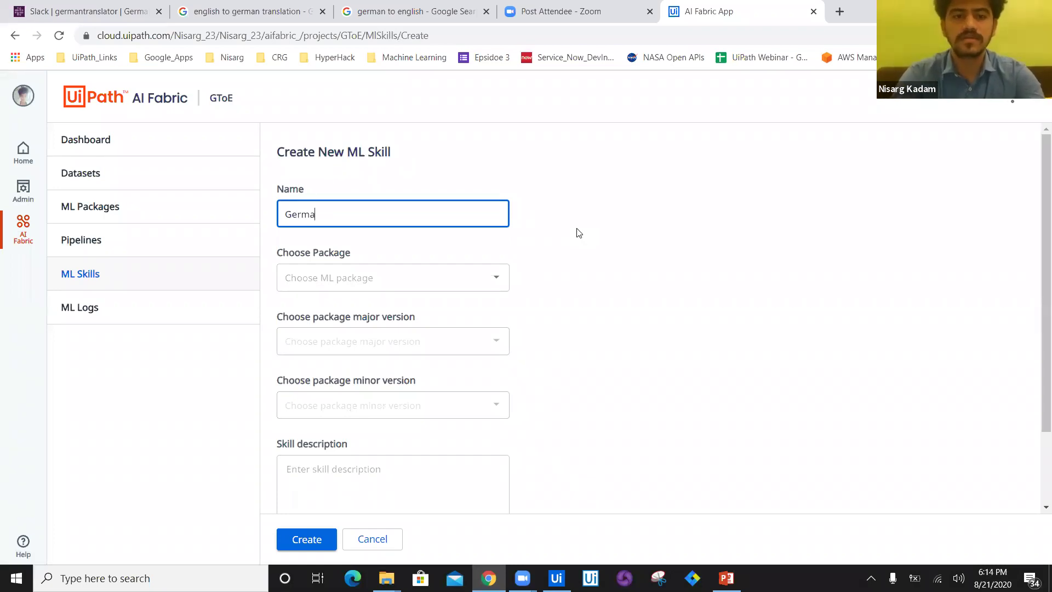
{"action": "type", "text": "nToEnglish"}
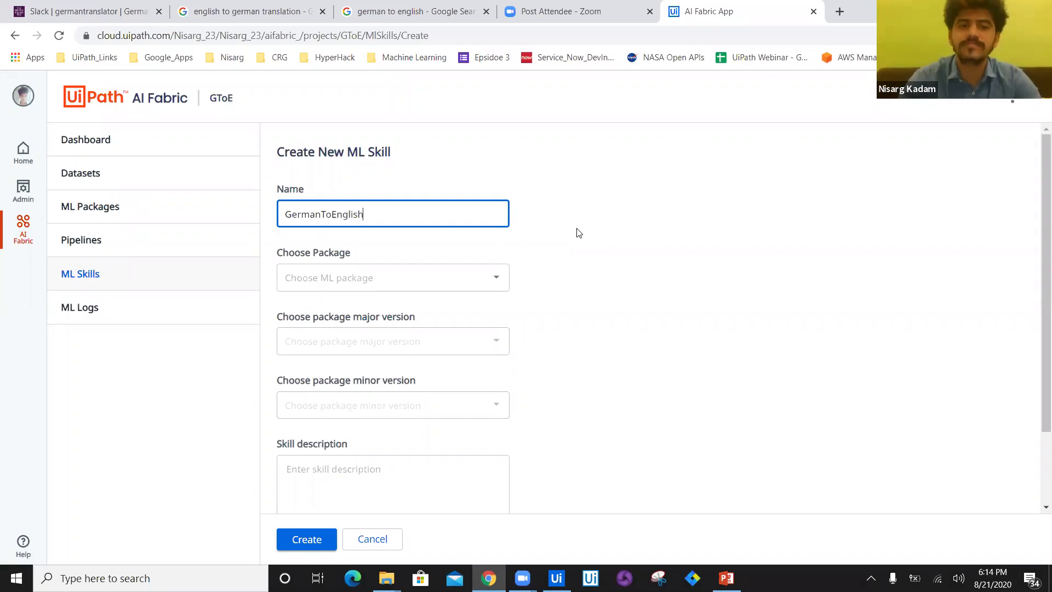
{"action": "left_click", "coordinate": [470, 274]}
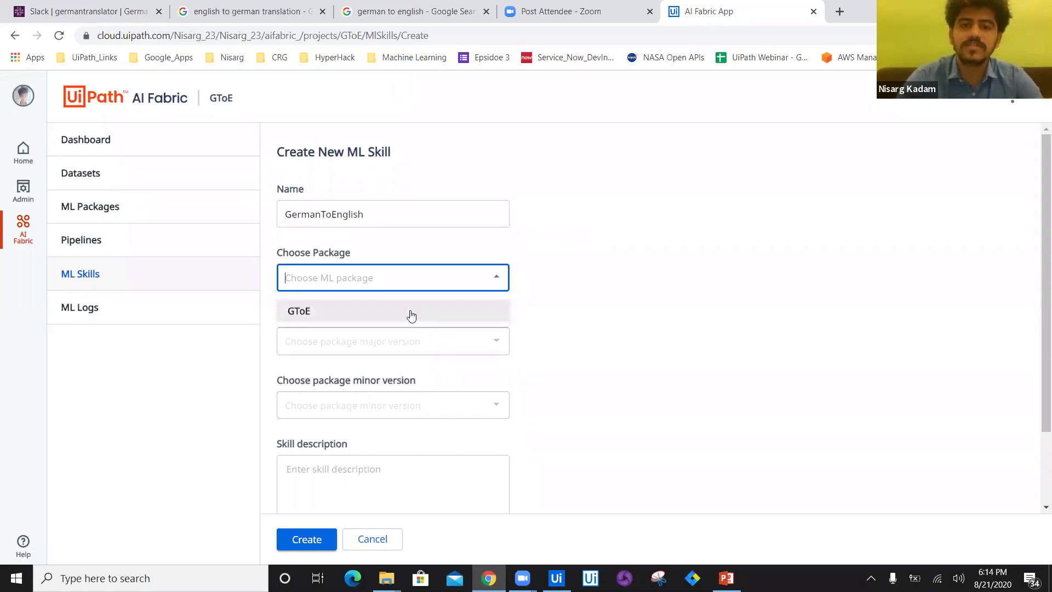
{"action": "left_click", "coordinate": [411, 310]}
{"action": "left_click", "coordinate": [355, 342]}
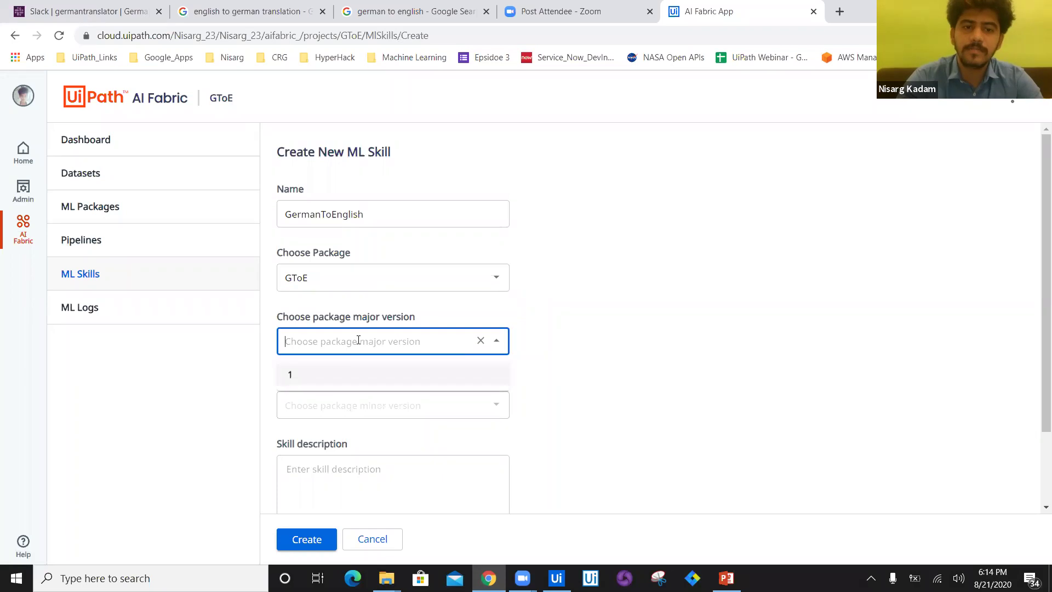
{"action": "left_click", "coordinate": [344, 373]}
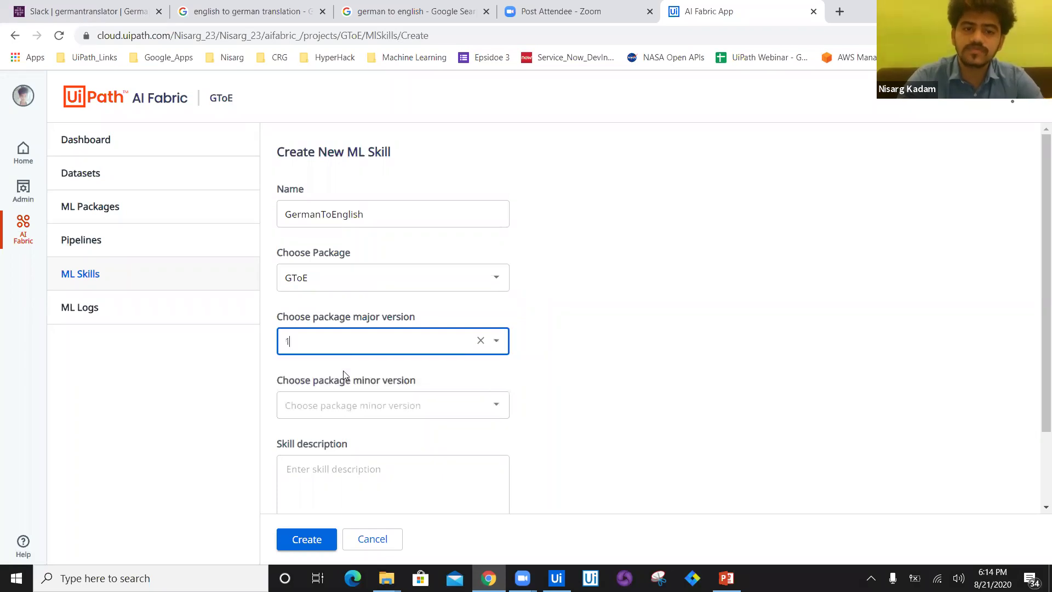
{"action": "left_click", "coordinate": [364, 413]}
{"action": "left_click", "coordinate": [359, 437]}
Enter the description 'German To English', then cancel the skill form.
{"action": "left_click_drag", "start_coordinate": [1036, 355], "coordinate": [1036, 431]}
{"action": "left_click", "coordinate": [1038, 370]}
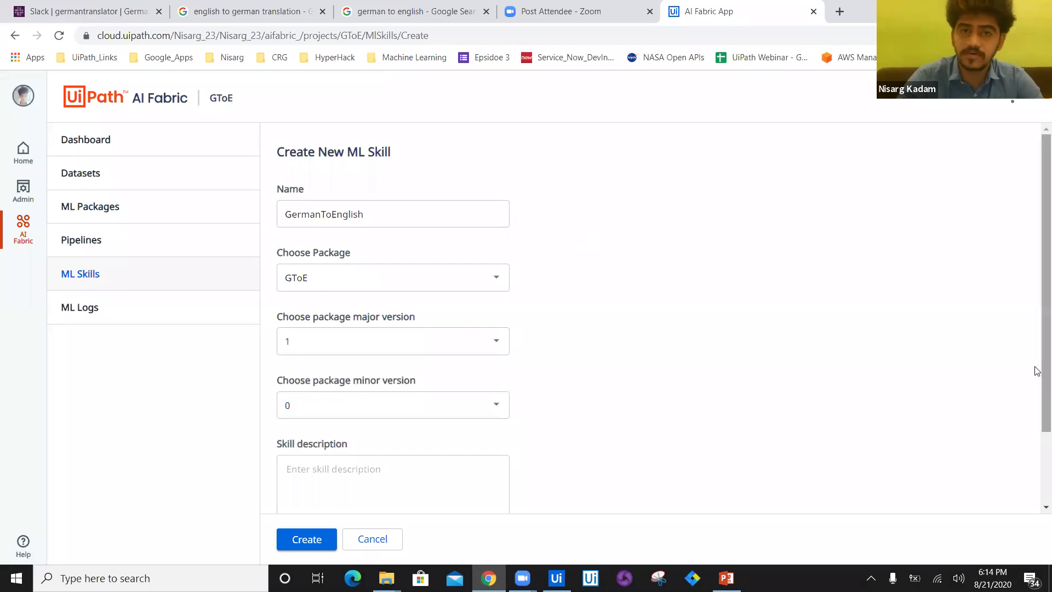
{"action": "scroll", "coordinate": [1038, 371], "scroll_direction": "down", "scroll_amount": 2}
{"action": "left_click", "coordinate": [419, 366]}
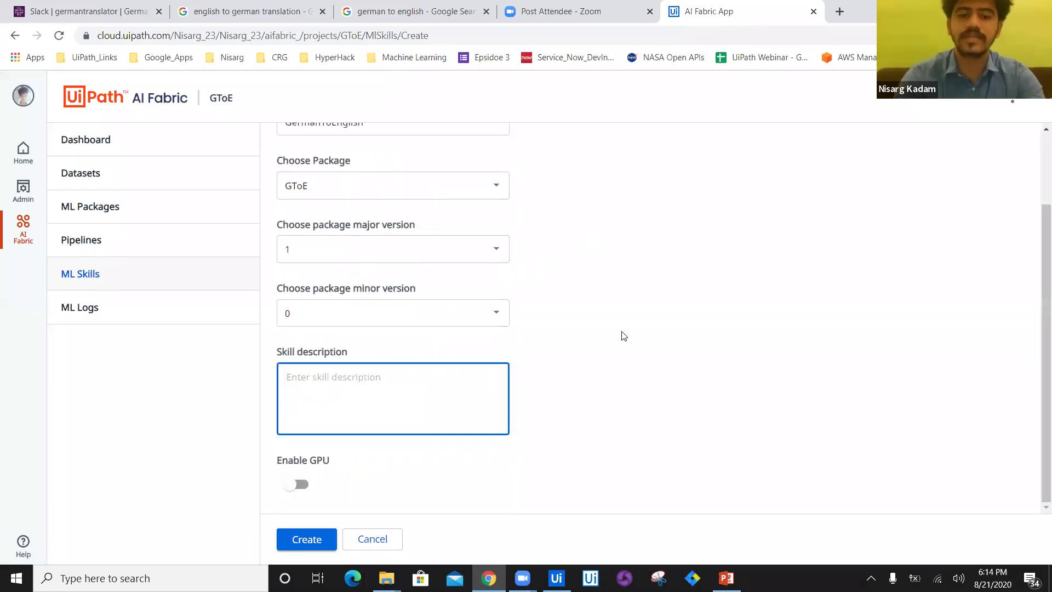
{"action": "type", "text": "Ger"}
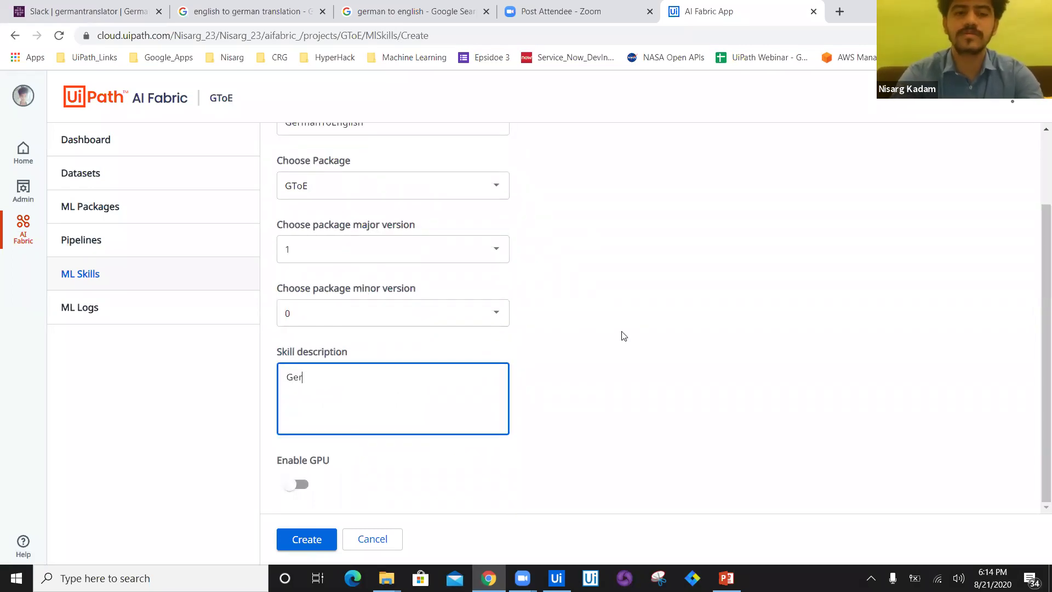
{"action": "type", "text": "man To English"}
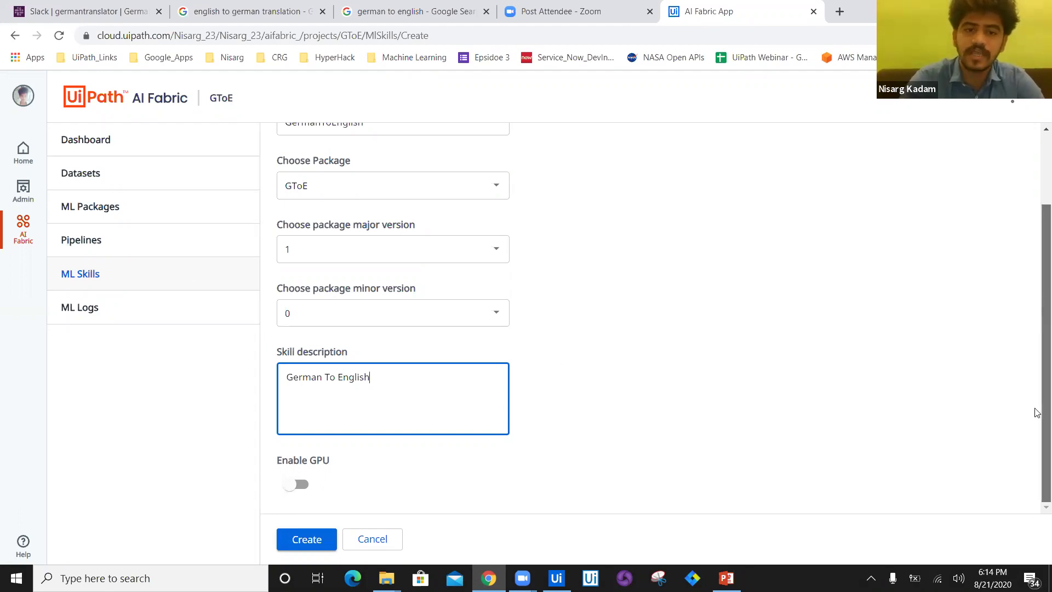
{"action": "left_click", "coordinate": [415, 505]}
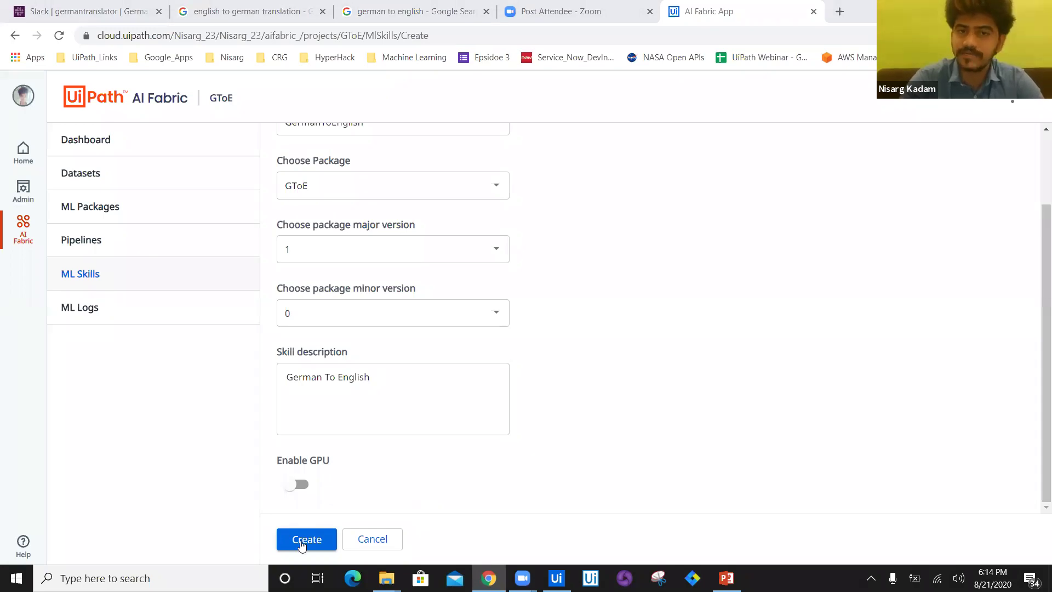
{"action": "left_click", "coordinate": [371, 540]}
Delete the GToE project from the AI Fabric projects list.
{"action": "left_click", "coordinate": [23, 242]}
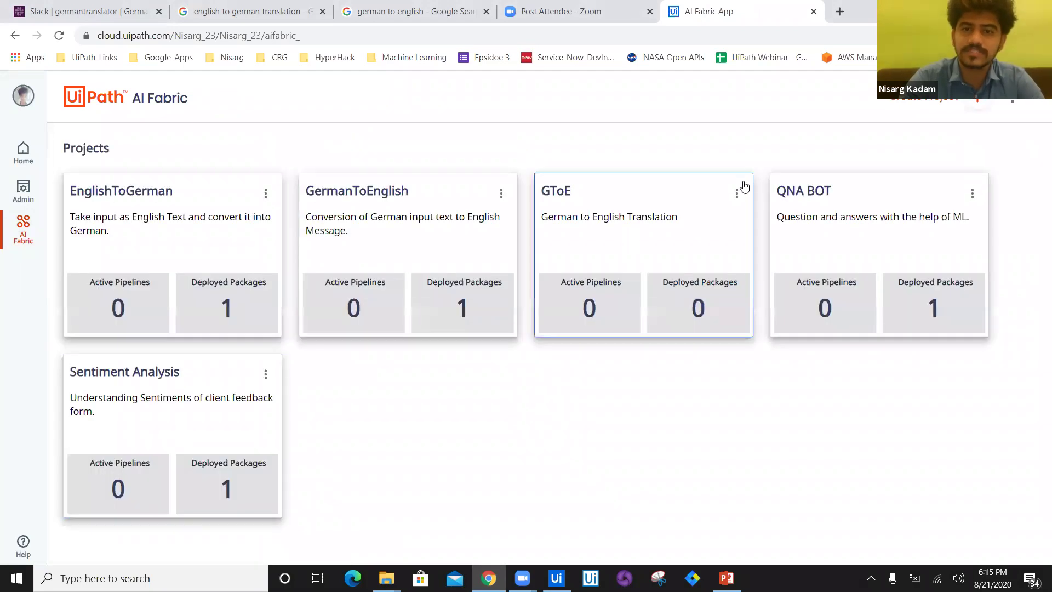
{"action": "left_click", "coordinate": [737, 193]}
{"action": "left_click", "coordinate": [665, 249]}
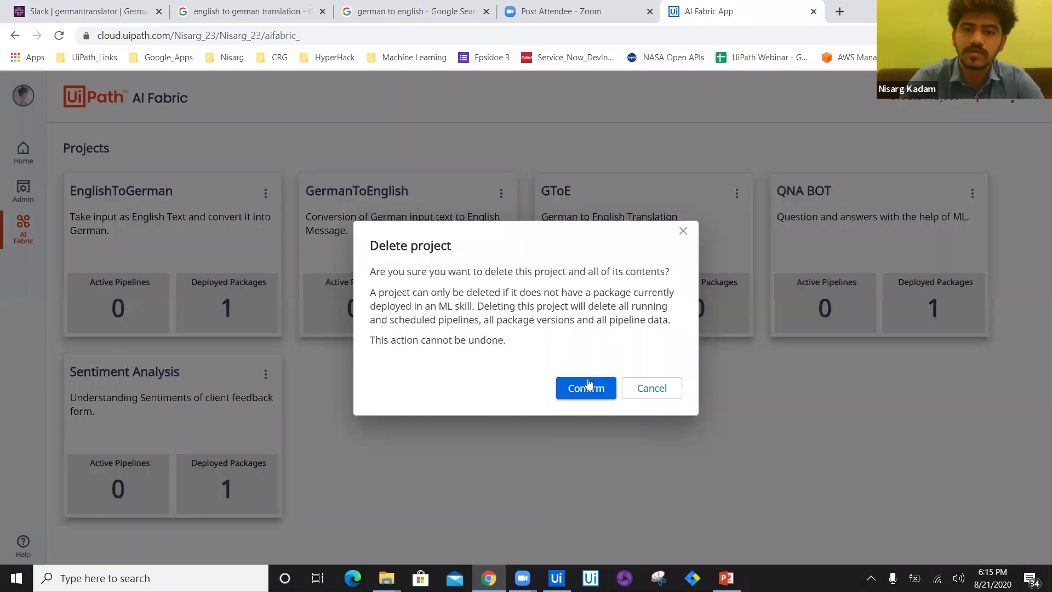
{"action": "left_click", "coordinate": [583, 387]}
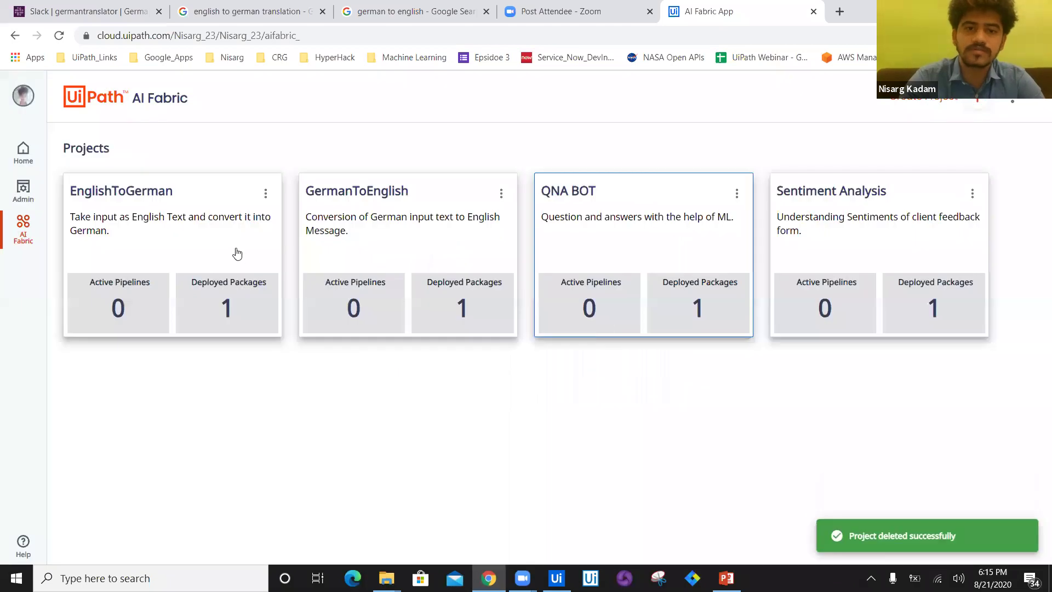
View the GermanToEnglish project's ML Skills, then open a new browser tab.
{"action": "left_click", "coordinate": [377, 211]}
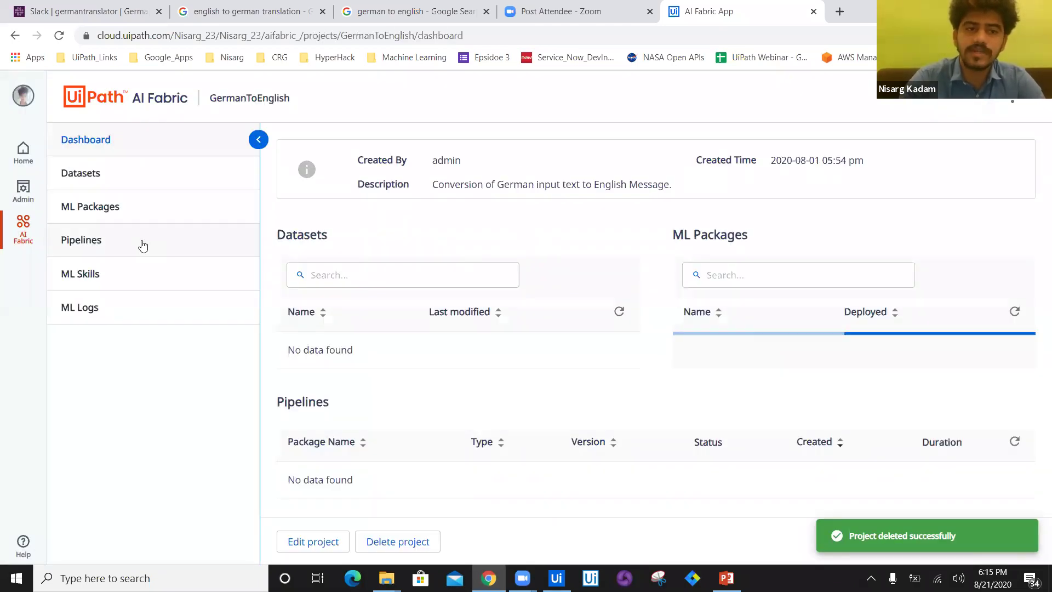
{"action": "left_click", "coordinate": [158, 271]}
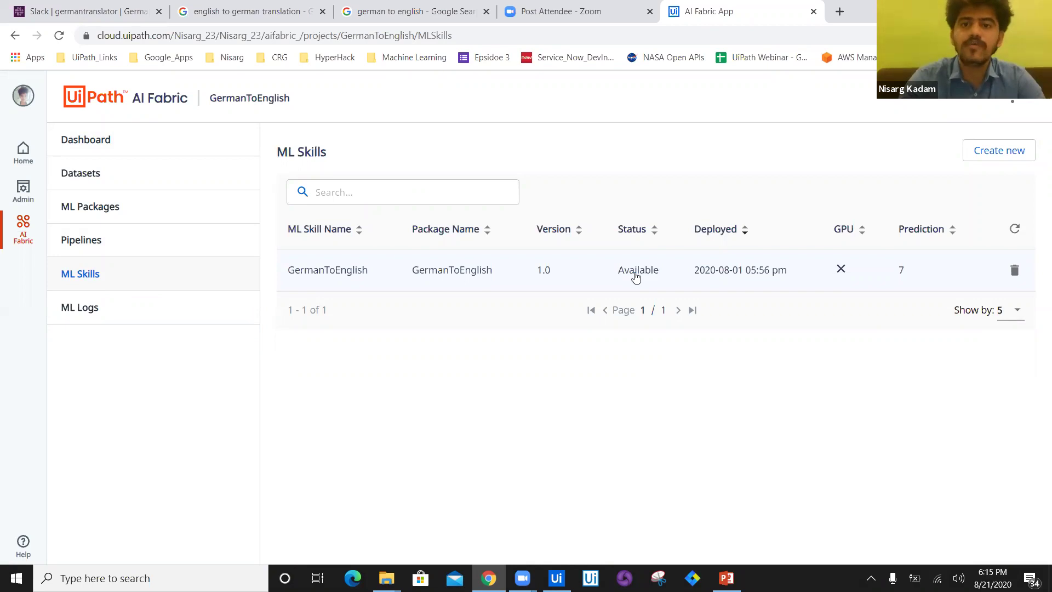
{"action": "key", "text": "ctrl+t"}
Load platform.uipath.com and go to the first tenant's Orchestrator ML Skills page.
{"action": "type", "text": "platform.uipath.com"}
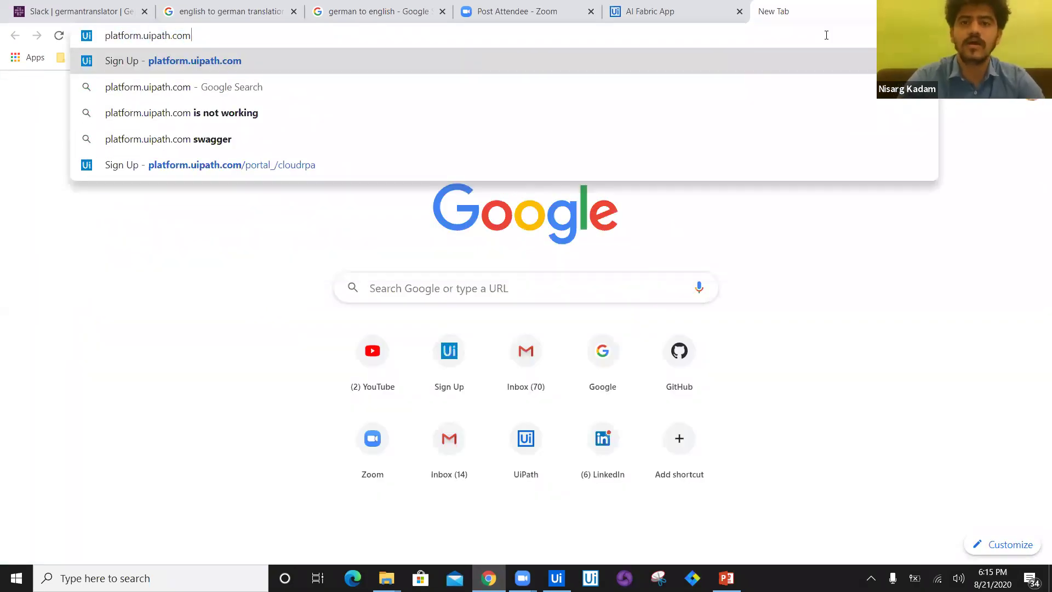
{"action": "key", "text": "Return"}
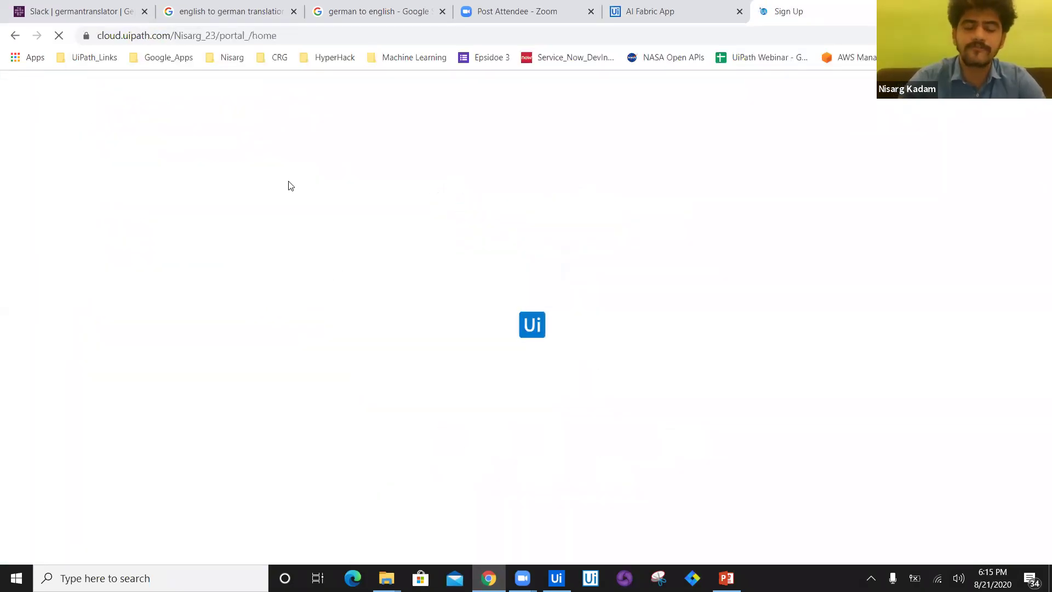
{"action": "left_click", "coordinate": [26, 204]}
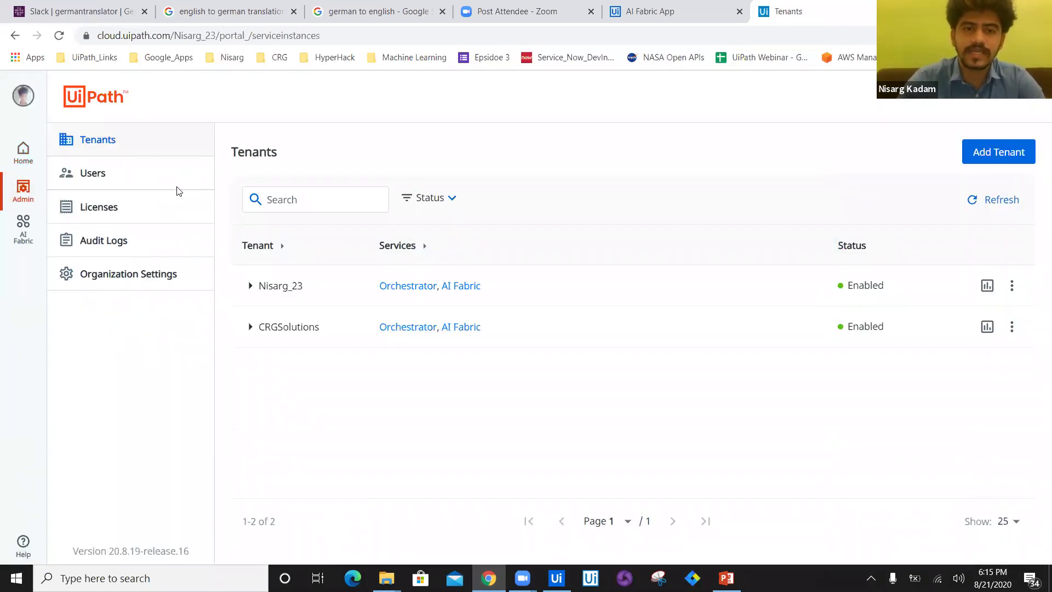
{"action": "left_click", "coordinate": [401, 289]}
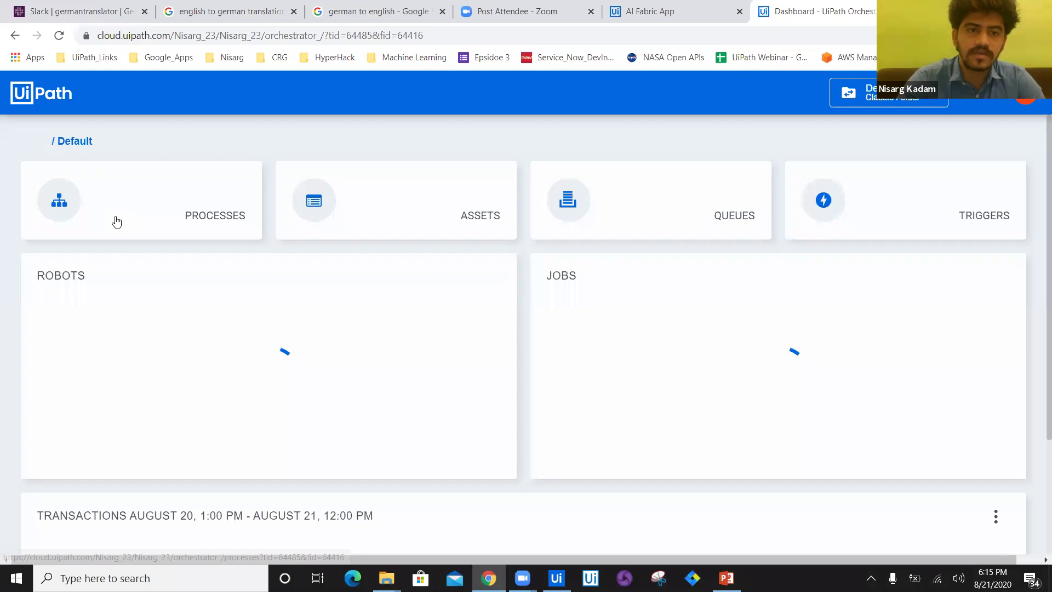
{"action": "scroll", "coordinate": [101, 521], "scroll_direction": "down", "scroll_amount": 5}
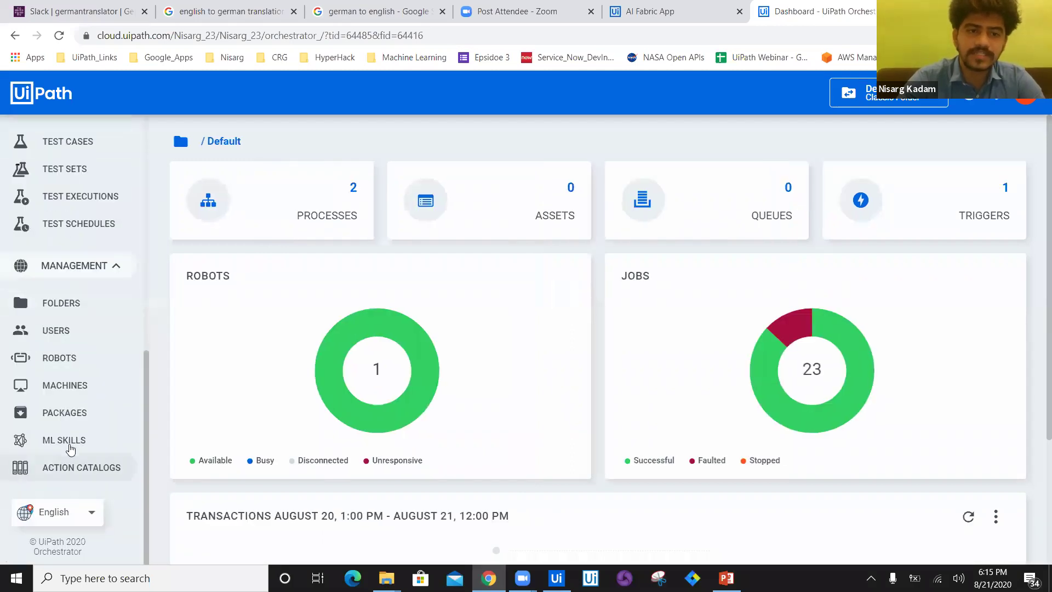
{"action": "left_click", "coordinate": [71, 435]}
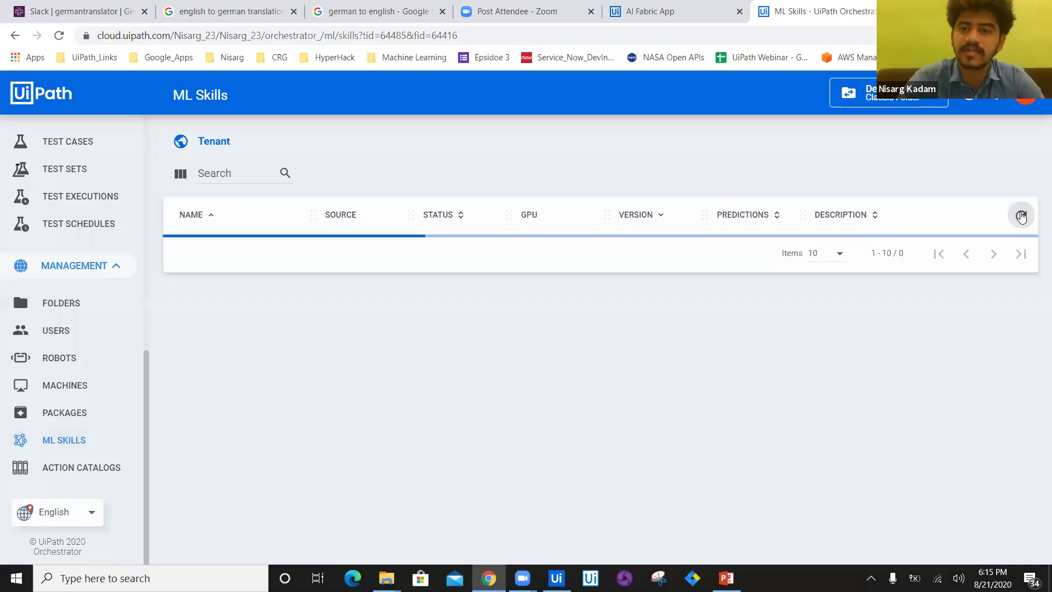
Refresh the ML Skills list and close the Google translation and Slack tabs.
{"action": "left_click", "coordinate": [1020, 215]}
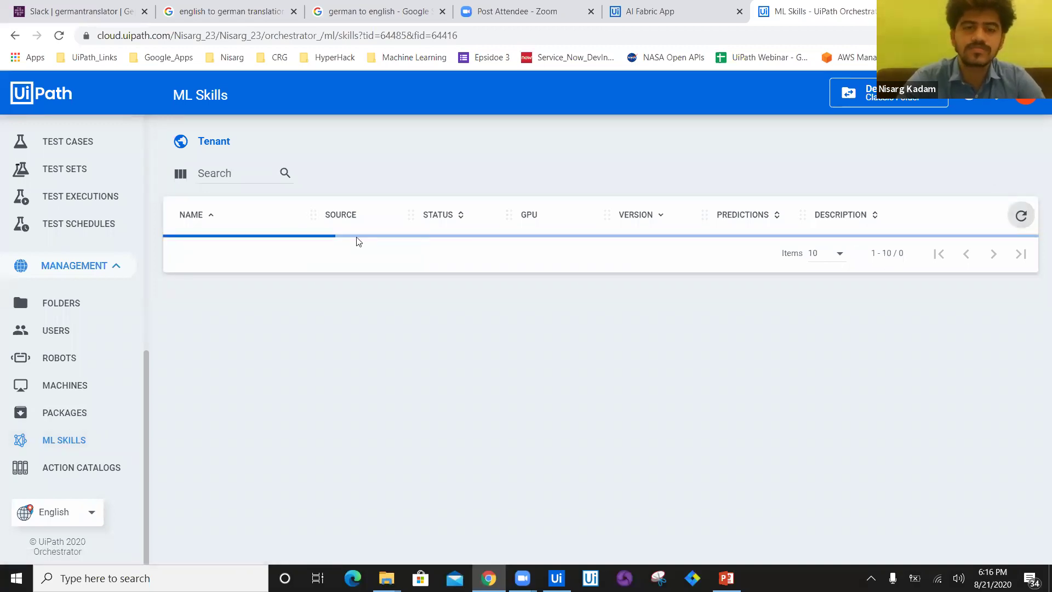
{"action": "left_click", "coordinate": [444, 12]}
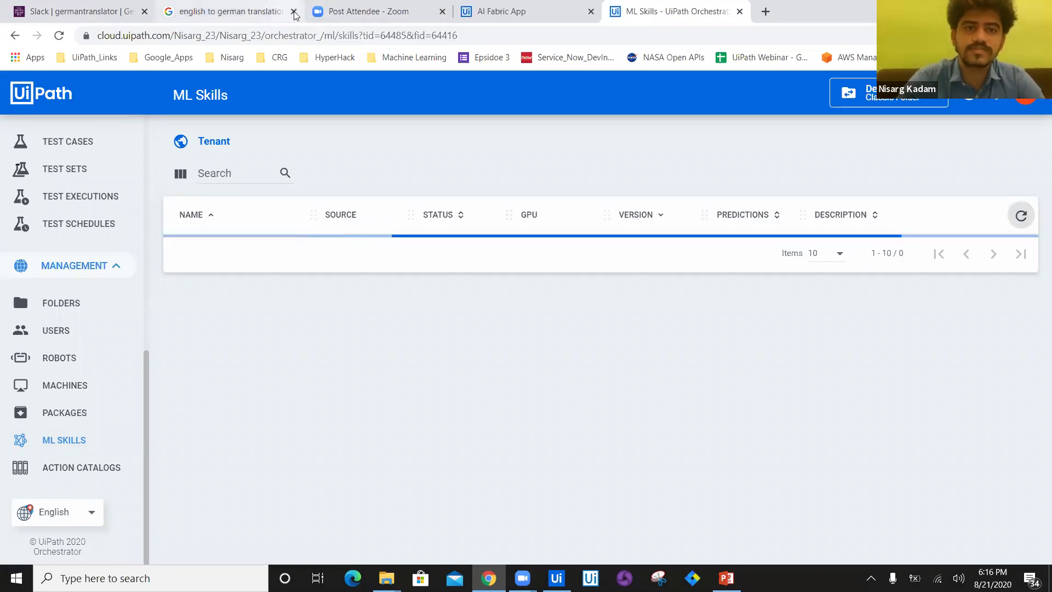
{"action": "left_click", "coordinate": [288, 12]}
{"action": "left_click", "coordinate": [294, 12]}
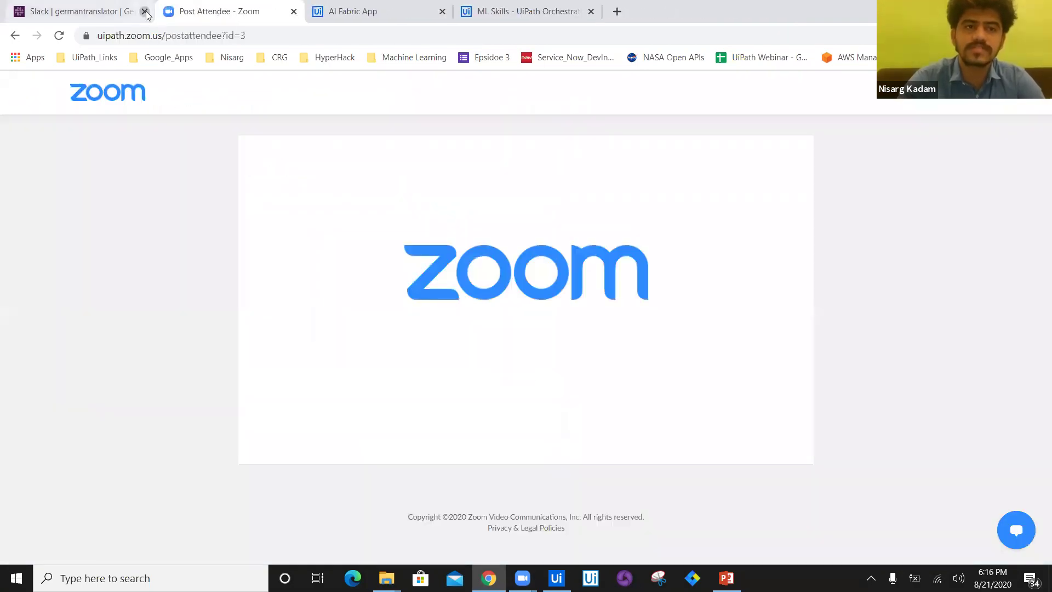
{"action": "left_click", "coordinate": [145, 12]}
Reload the Orchestrator ML Skills page, scroll through it, then bring up the Steps to Follow slide.
{"action": "left_click", "coordinate": [354, 11]}
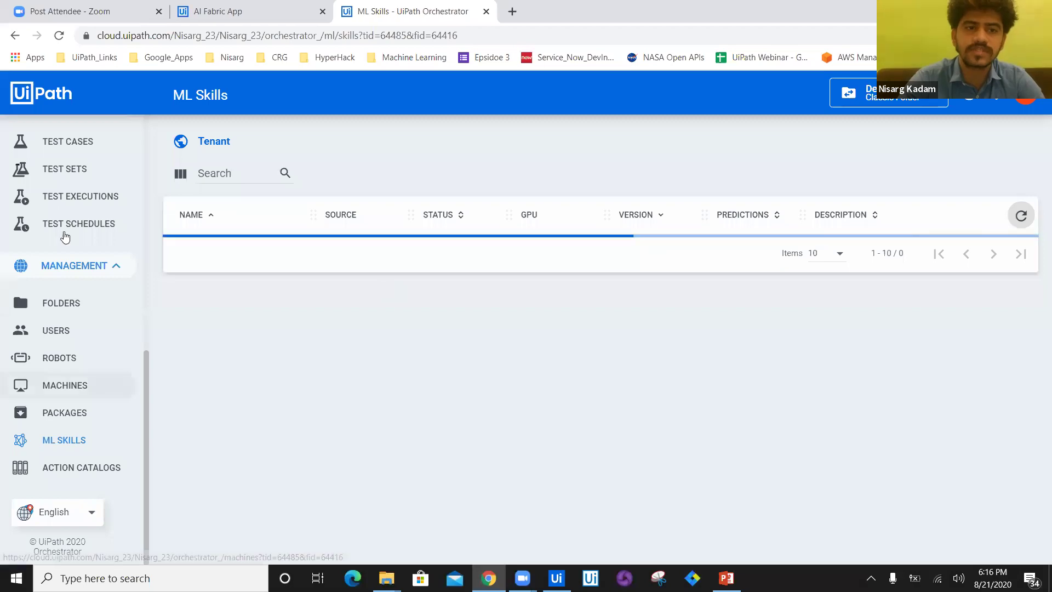
{"action": "left_click", "coordinate": [59, 35]}
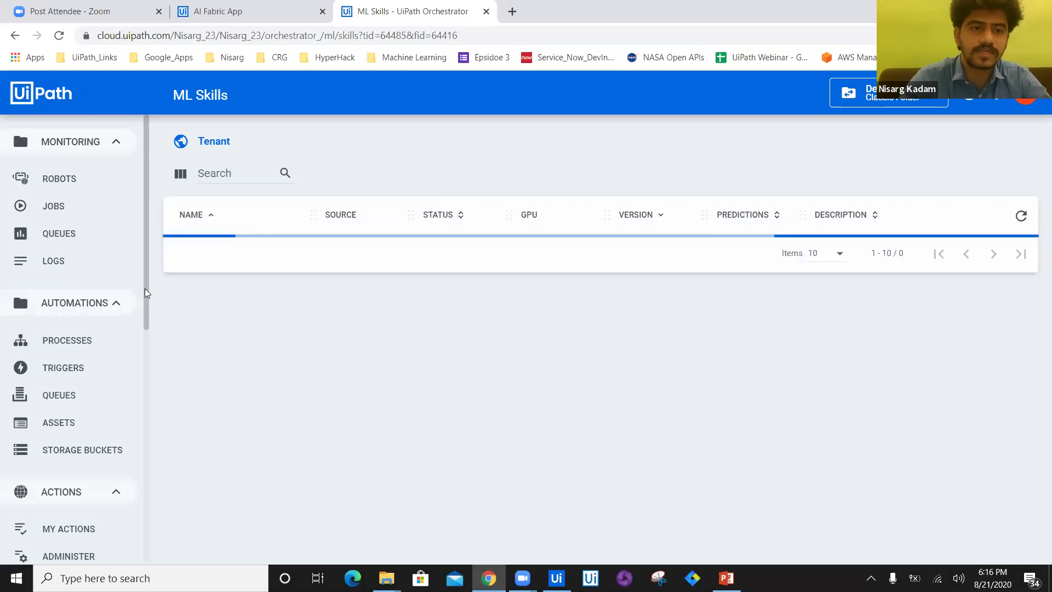
{"action": "scroll", "coordinate": [136, 439], "scroll_direction": "down", "scroll_amount": 7}
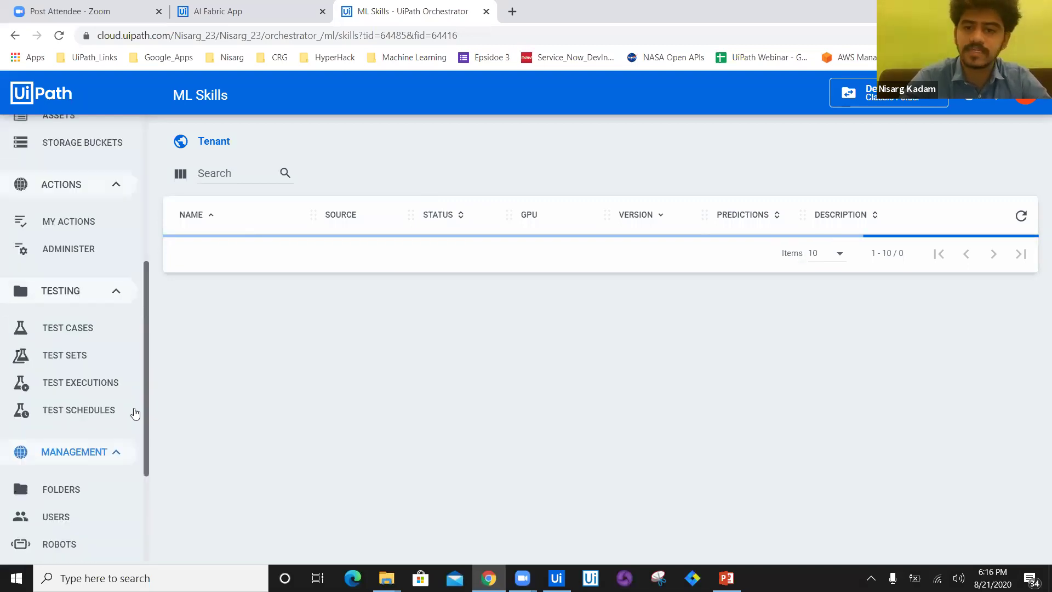
{"action": "scroll", "coordinate": [133, 411], "scroll_direction": "down", "scroll_amount": 3}
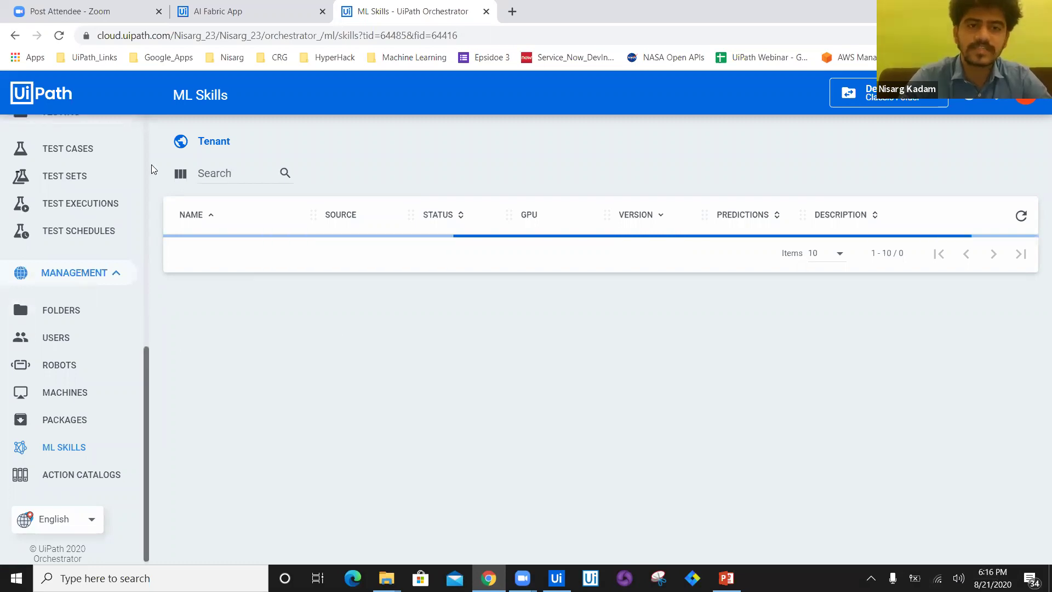
{"action": "scroll", "coordinate": [144, 144], "scroll_direction": "up", "scroll_amount": 6}
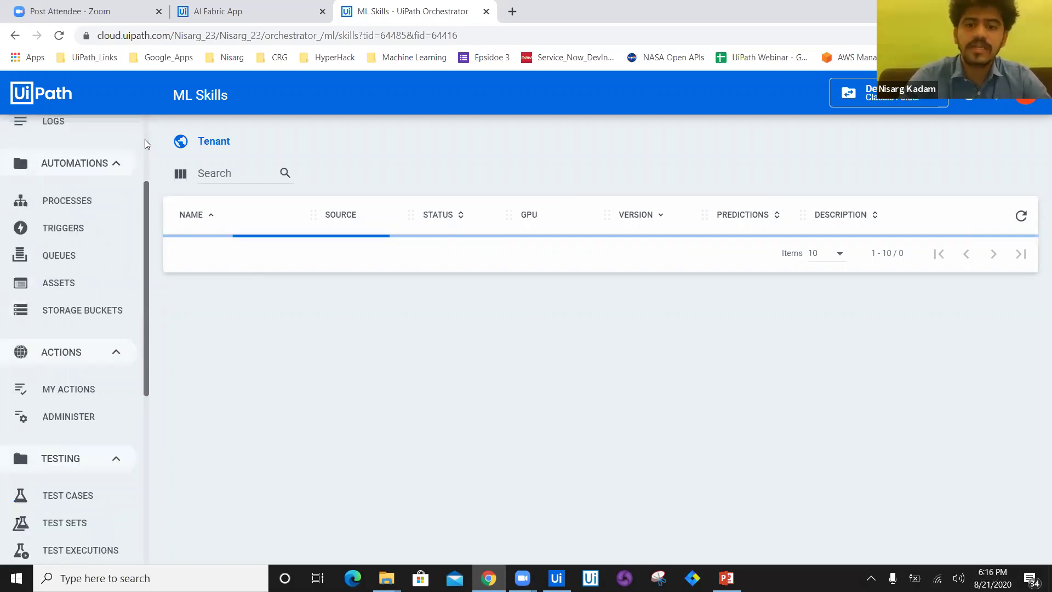
{"action": "scroll", "coordinate": [146, 143], "scroll_direction": "up", "scroll_amount": 2}
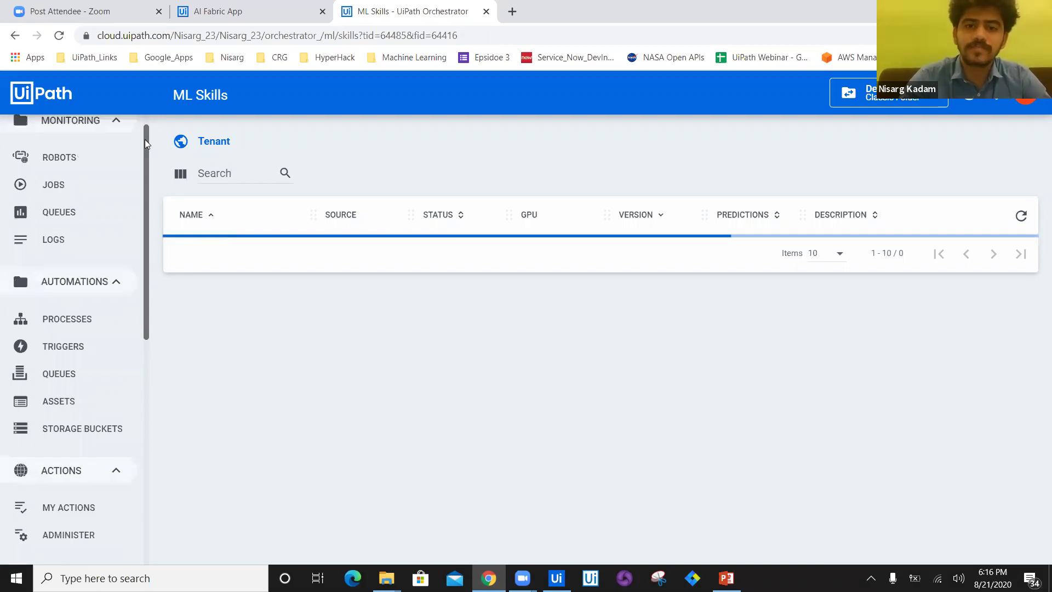
{"action": "key", "text": "alt+Tab"}
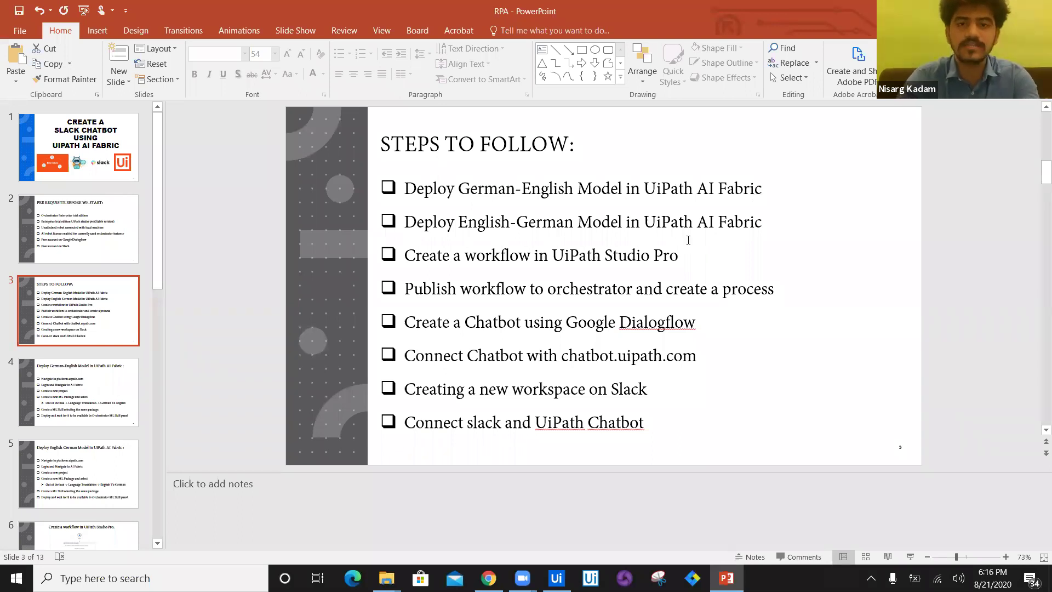
Return from PowerPoint to the Orchestrator ML Skills page, now listing four skills.
{"action": "key", "text": "alt+Tab"}
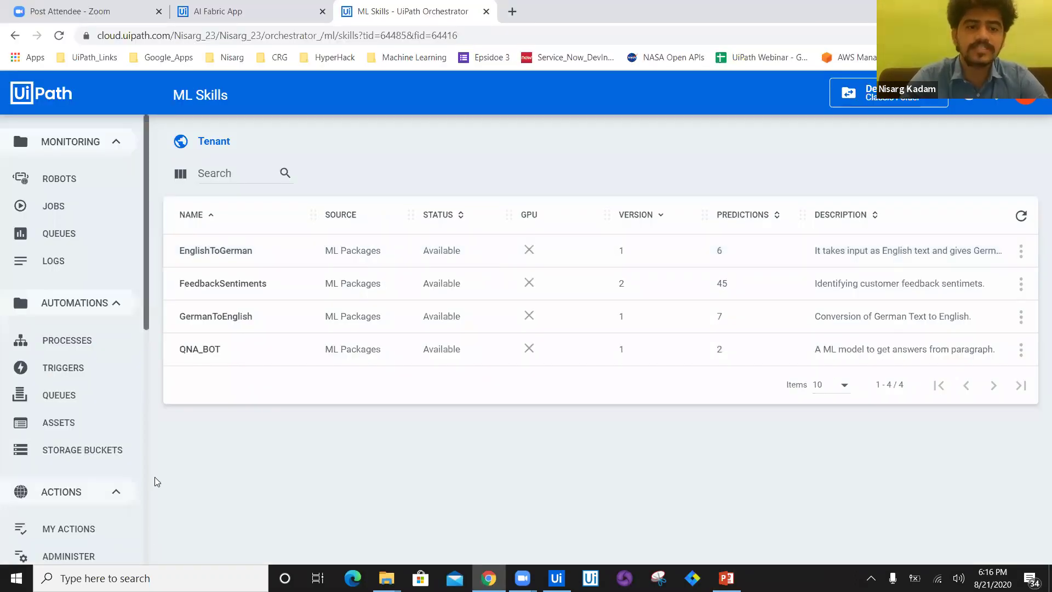
Review the Orchestrator ML Skills table, then return to the AI Fabric tab.
{"action": "scroll", "coordinate": [75, 504], "scroll_direction": "down", "scroll_amount": 8}
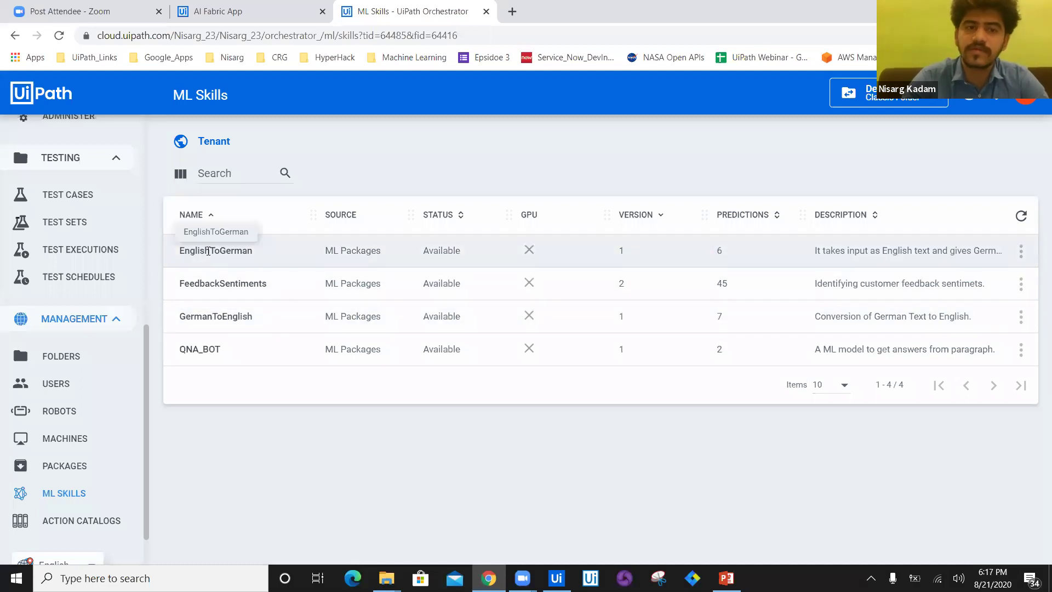
{"action": "left_click", "coordinate": [255, 6]}
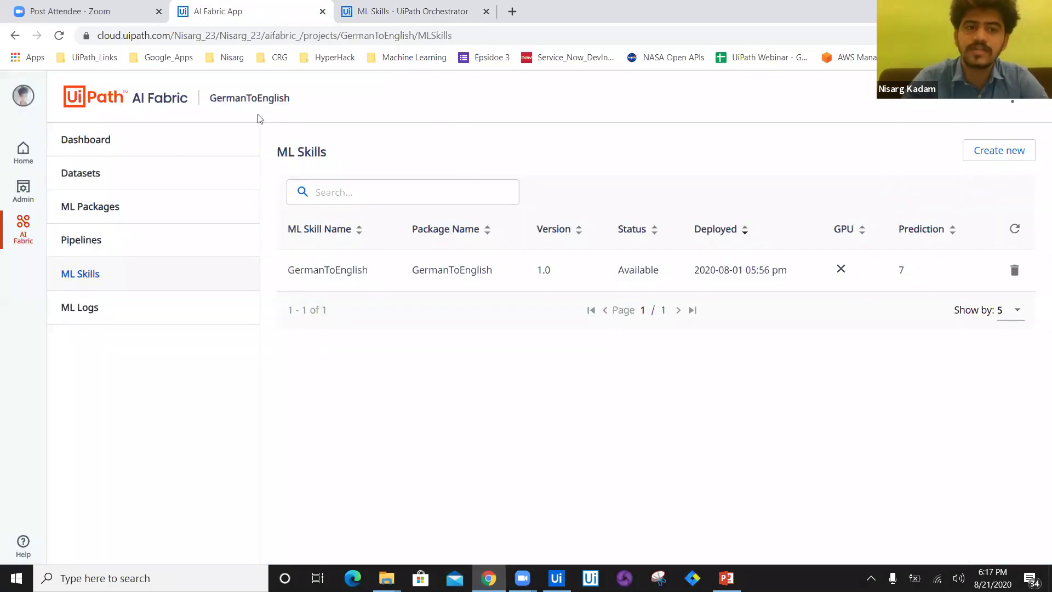
Open the out-of-the-box EnglishToGerman package and read its 'Hello world!' input description.
{"action": "left_click", "coordinate": [117, 205]}
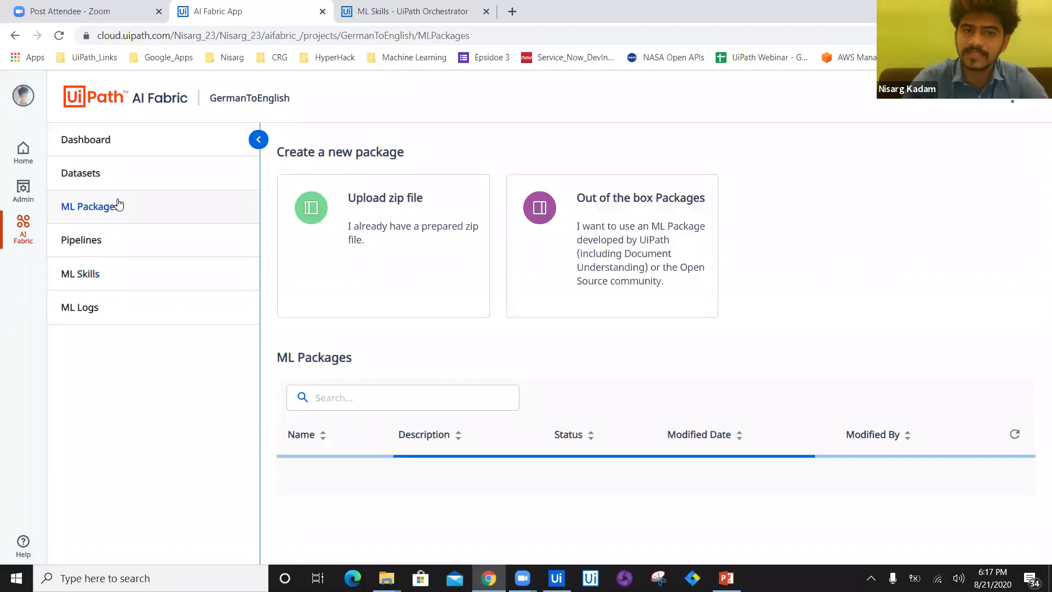
{"action": "left_click", "coordinate": [602, 267]}
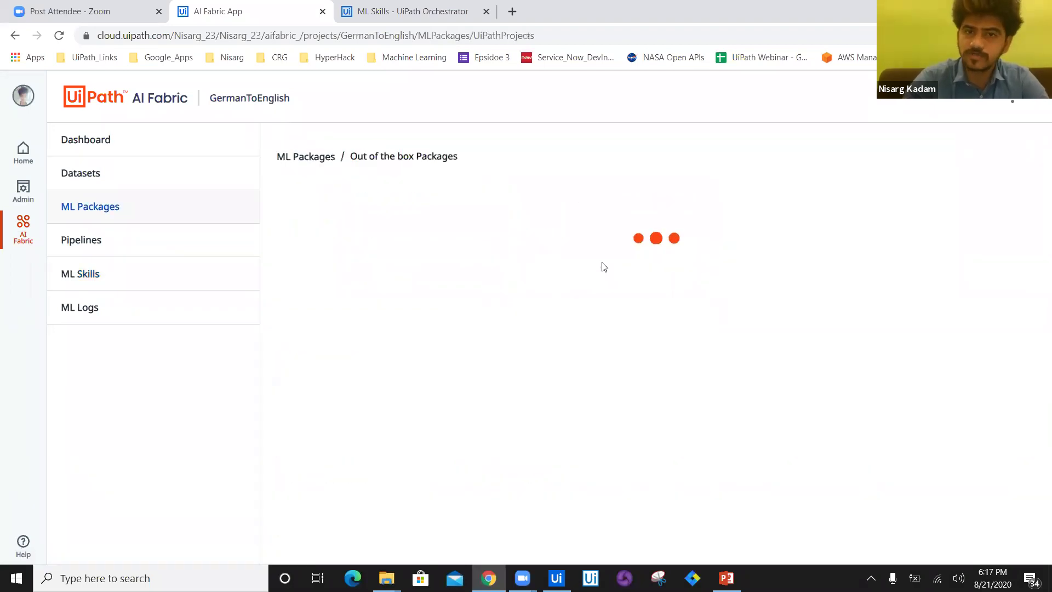
{"action": "scroll", "coordinate": [1037, 397], "scroll_direction": "down", "scroll_amount": 3}
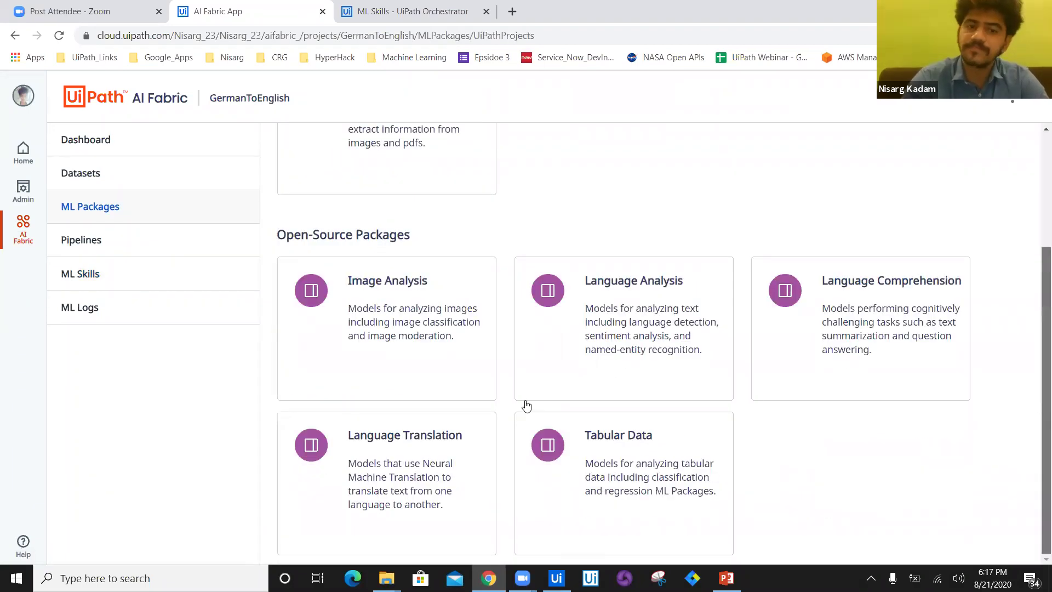
{"action": "left_click", "coordinate": [408, 452]}
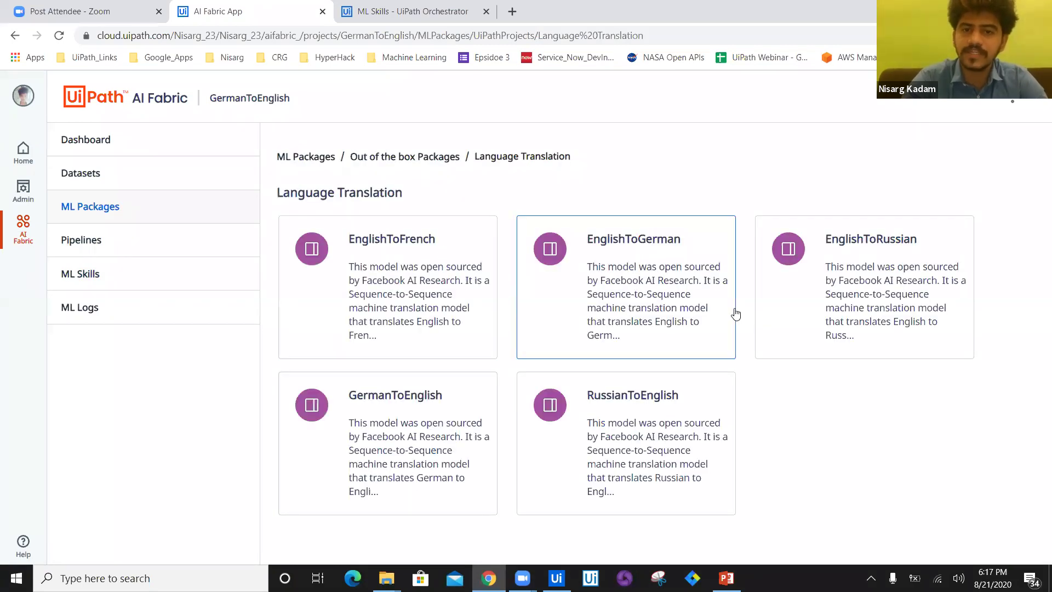
{"action": "left_click", "coordinate": [652, 268]}
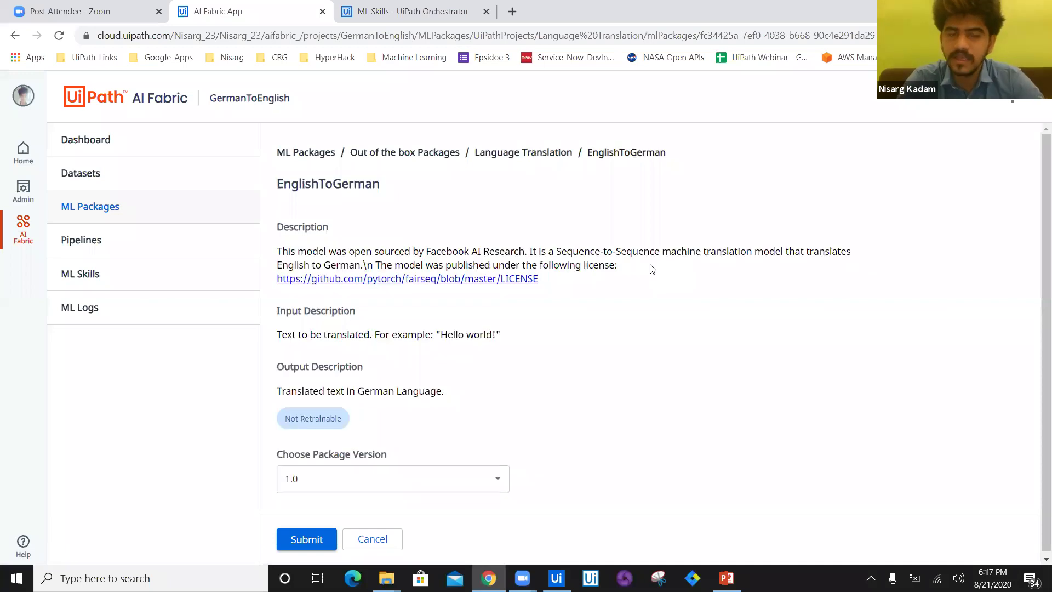
{"action": "left_click_drag", "start_coordinate": [1044, 342], "coordinate": [1043, 434]}
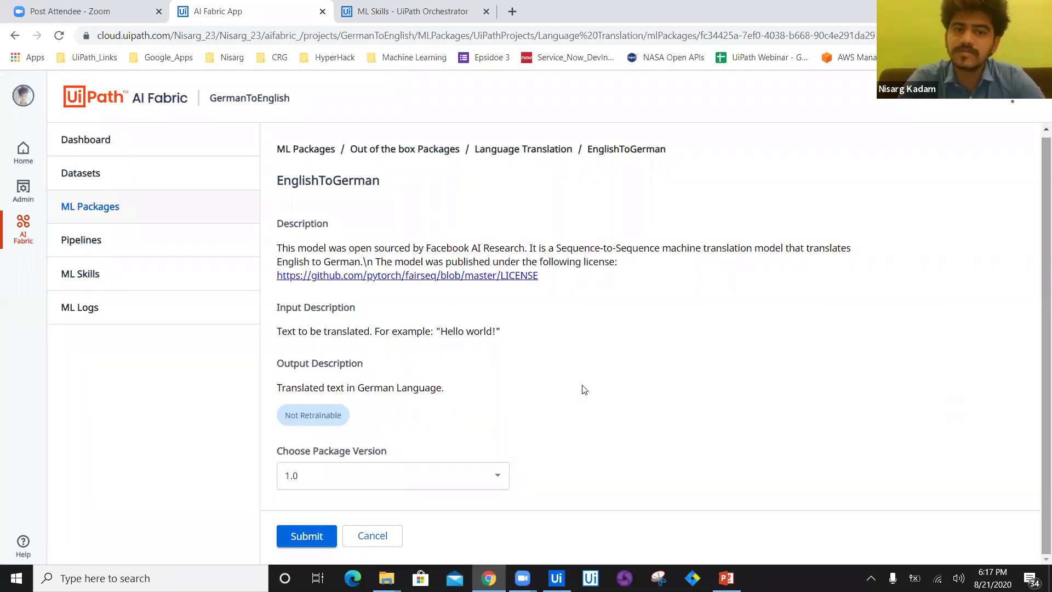
{"action": "triple_click", "coordinate": [454, 330]}
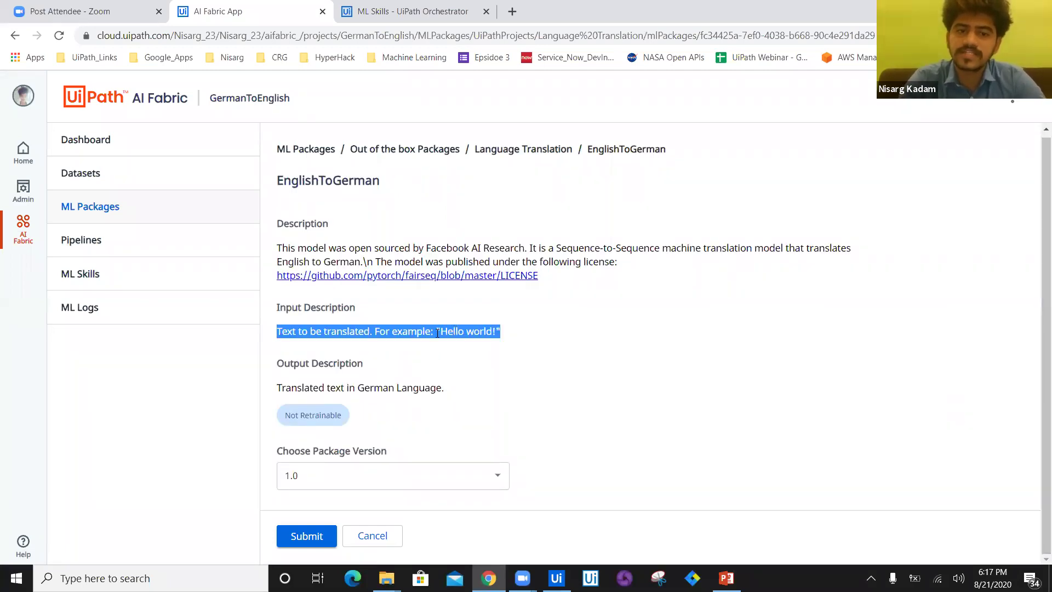
{"action": "left_click", "coordinate": [451, 332]}
{"action": "left_click_drag", "start_coordinate": [441, 331], "coordinate": [499, 332]}
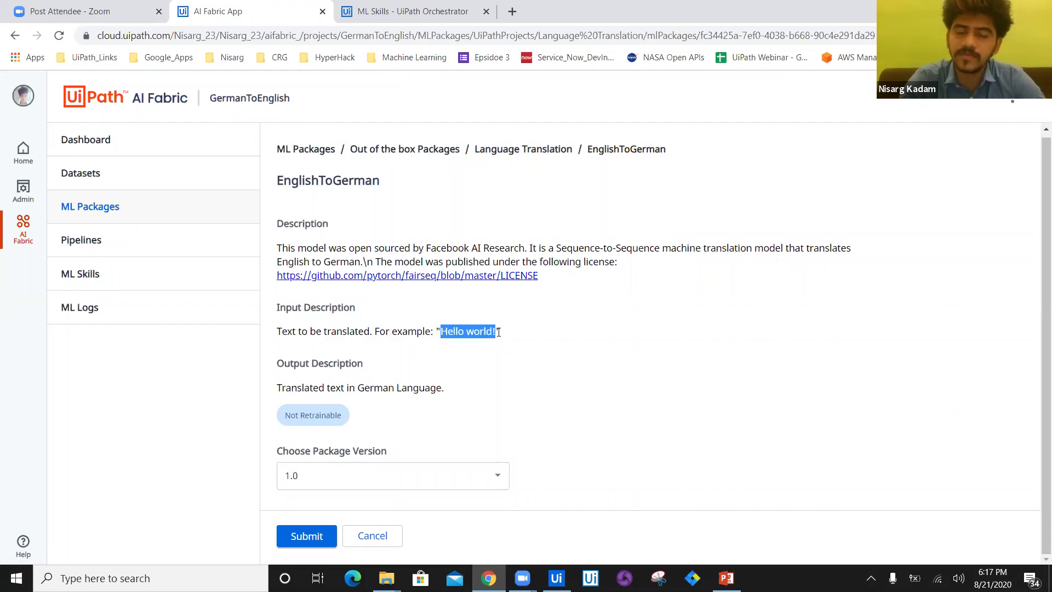
{"action": "left_click", "coordinate": [348, 389]}
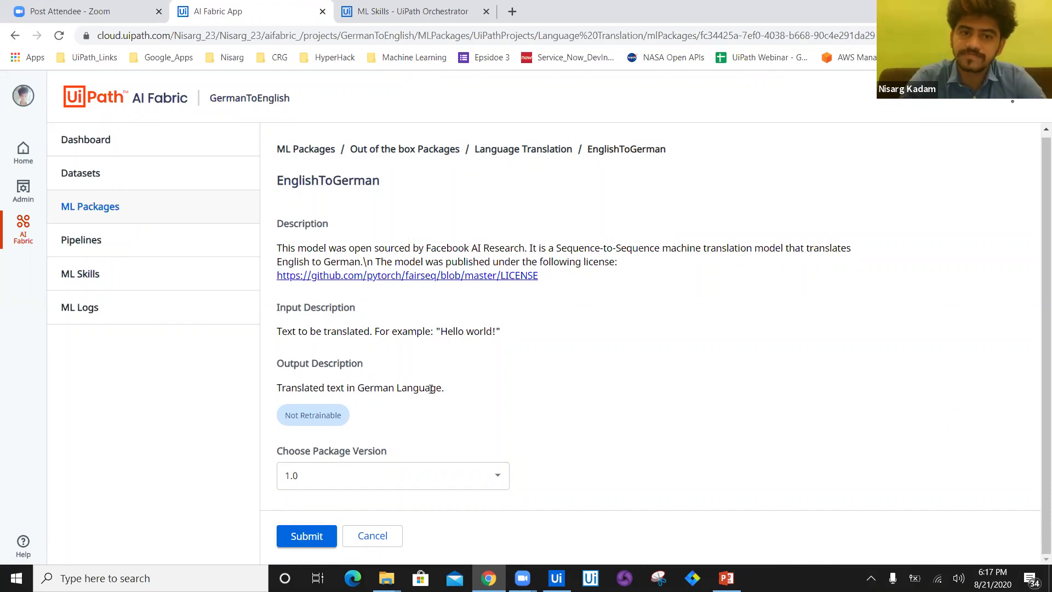
Pick version 1.0, view ML Skills, and go back to the AI Fabric projects overview.
{"action": "left_click", "coordinate": [383, 476]}
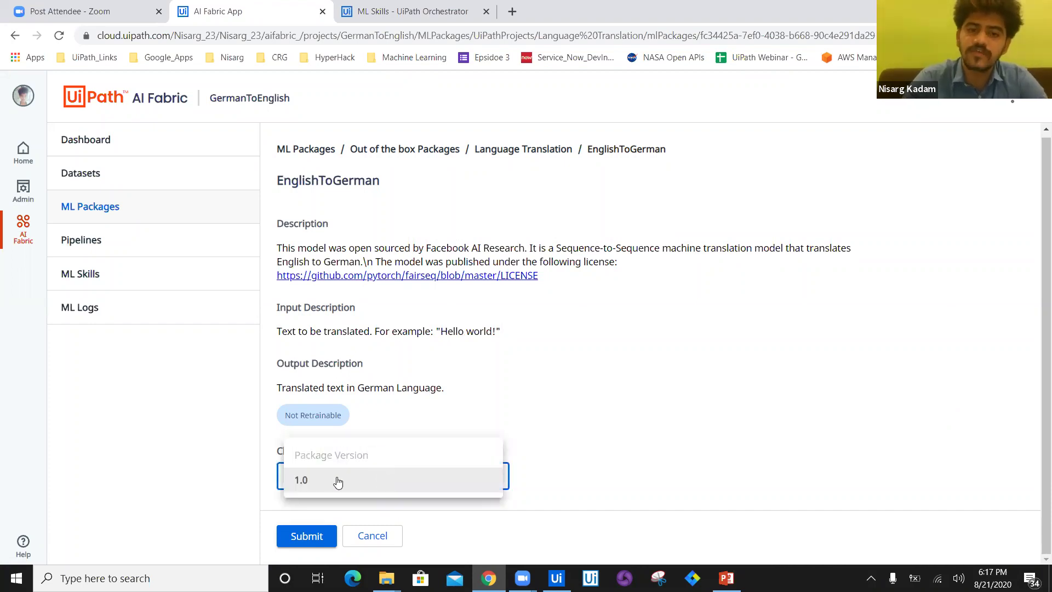
{"action": "left_click", "coordinate": [338, 481]}
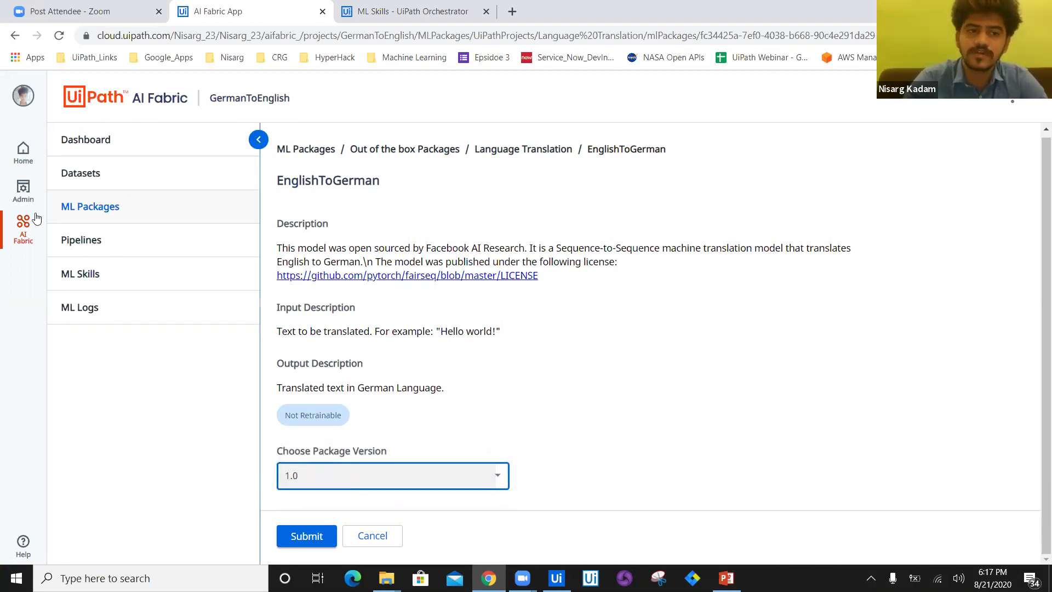
{"action": "left_click", "coordinate": [91, 272]}
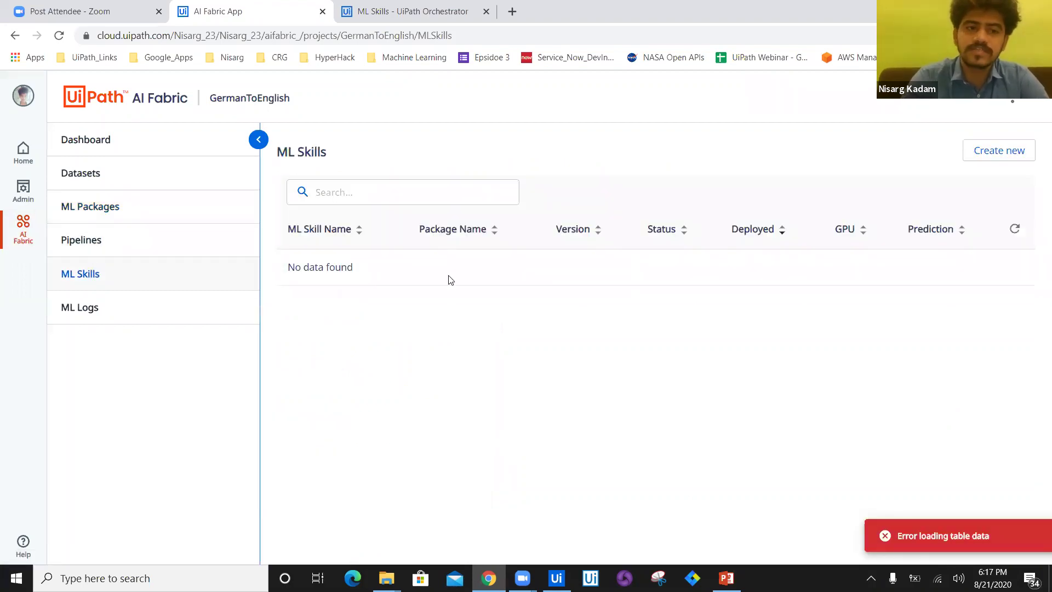
{"action": "left_click", "coordinate": [17, 227]}
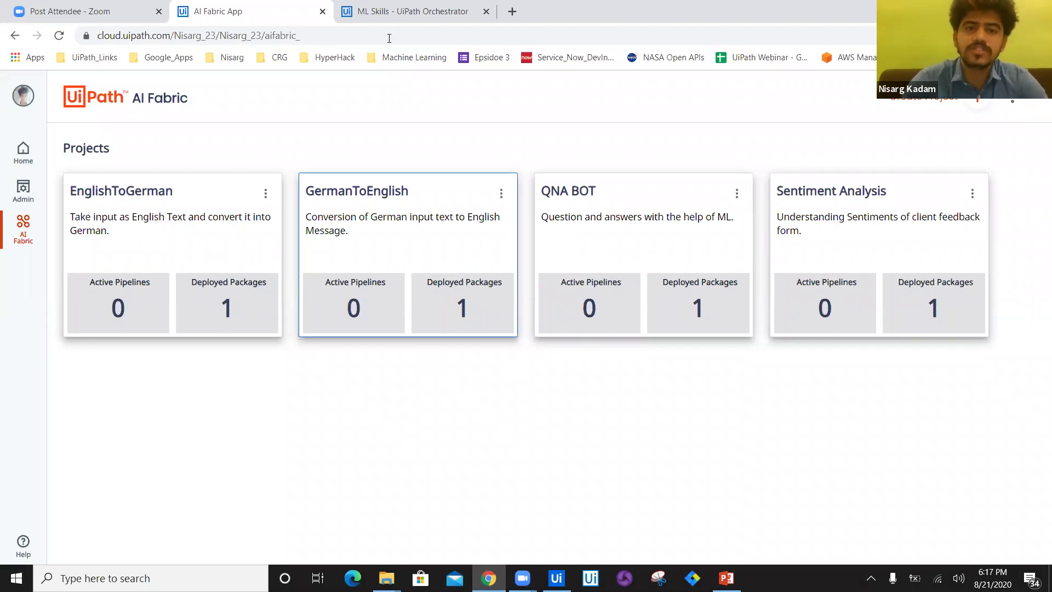
Check EnglishToGerman's Available status in Orchestrator's ML Skills list.
{"action": "left_click", "coordinate": [402, 10]}
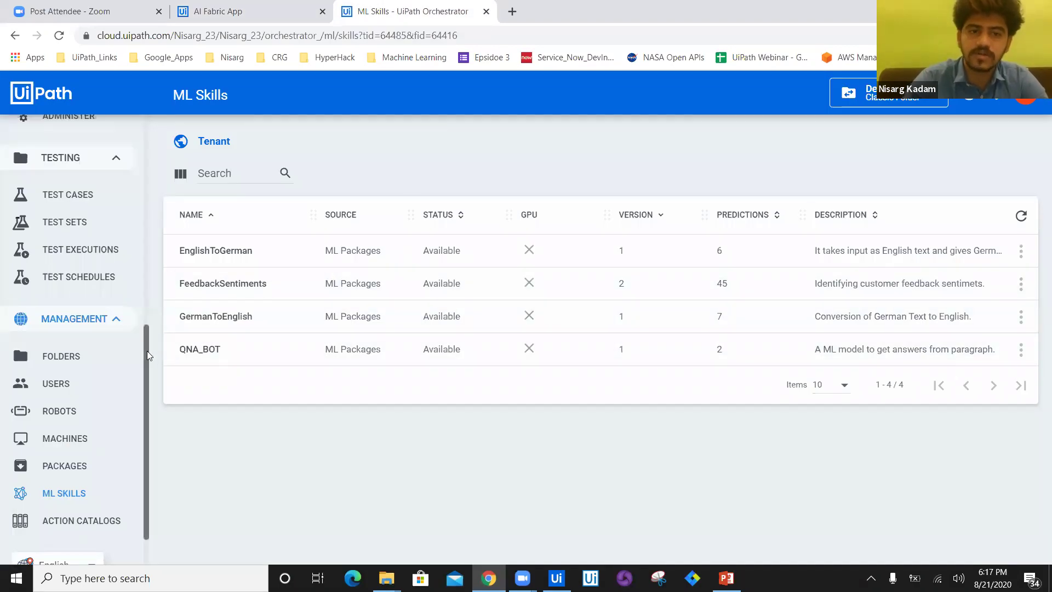
{"action": "left_click_drag", "start_coordinate": [147, 350], "coordinate": [148, 377]}
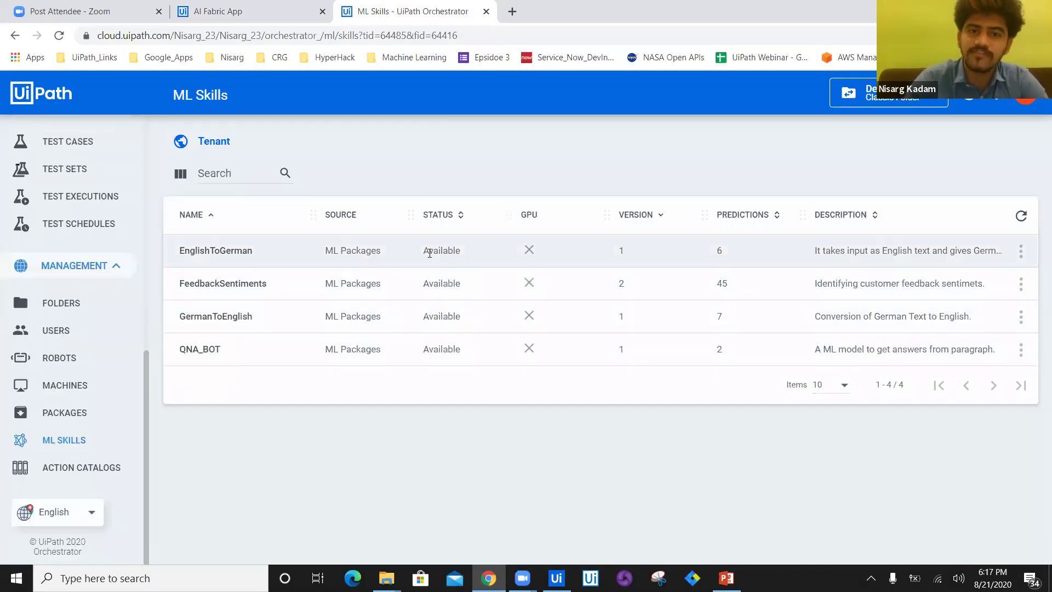
{"action": "double_click", "coordinate": [431, 251]}
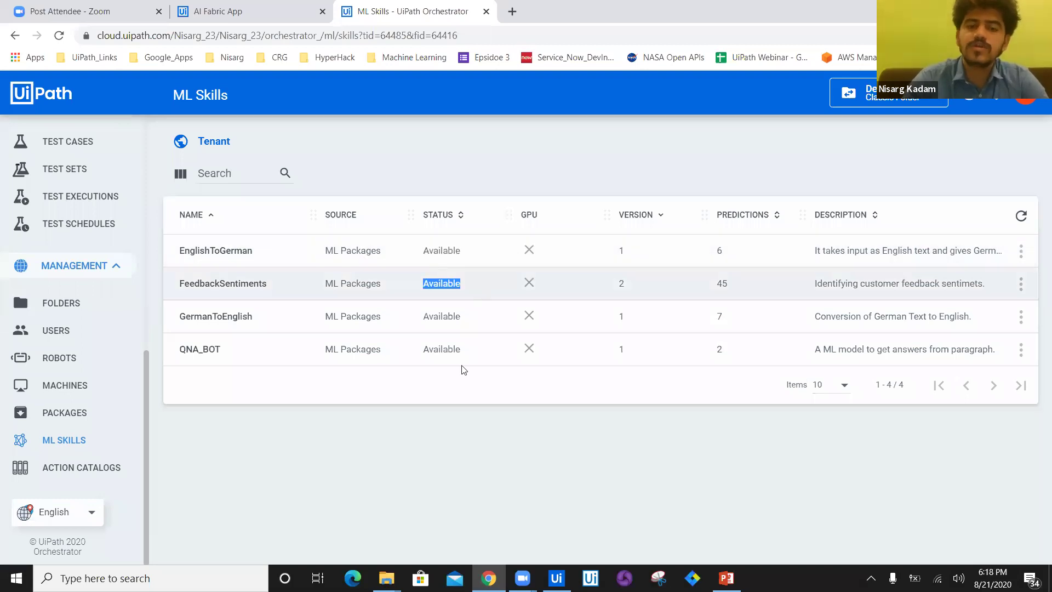
{"action": "left_click", "coordinate": [484, 442]}
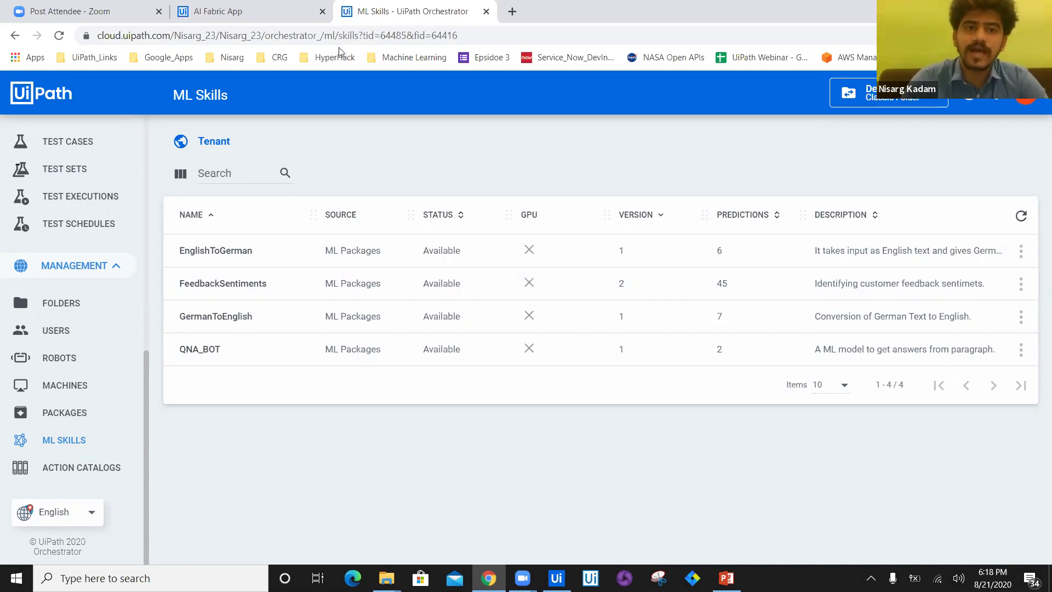
From AI Fabric, go through tenant admin to the home page and open the Resource Center downloads.
{"action": "left_click", "coordinate": [281, 22]}
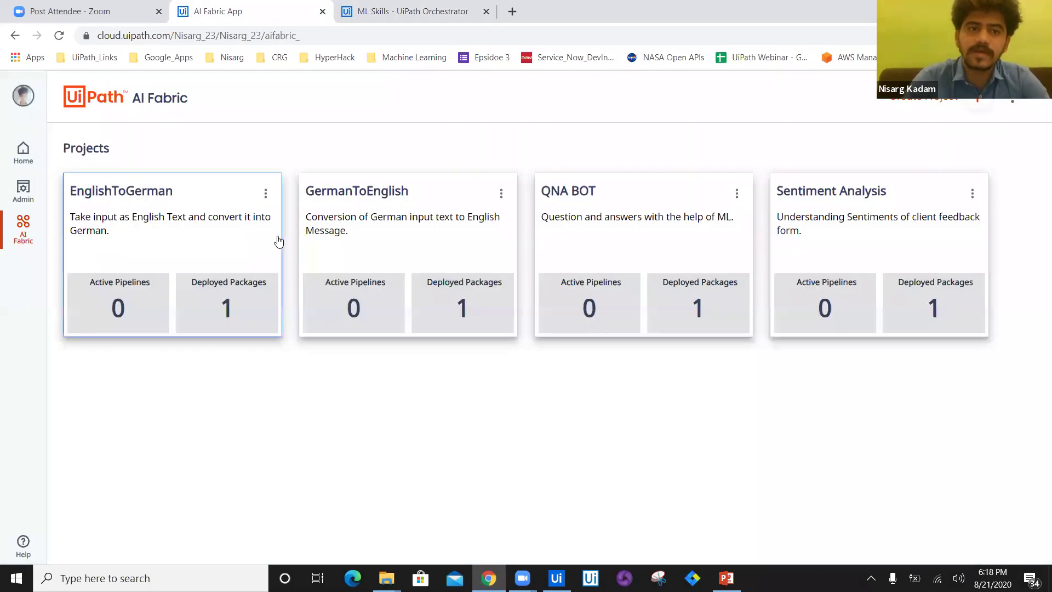
{"action": "left_click", "coordinate": [22, 192]}
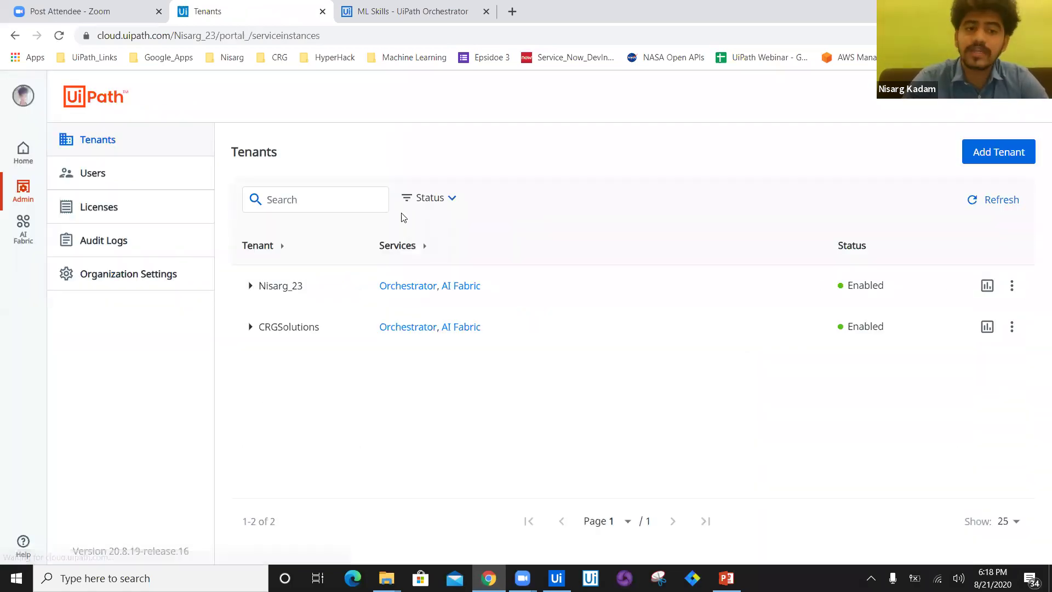
{"action": "left_click", "coordinate": [23, 153]}
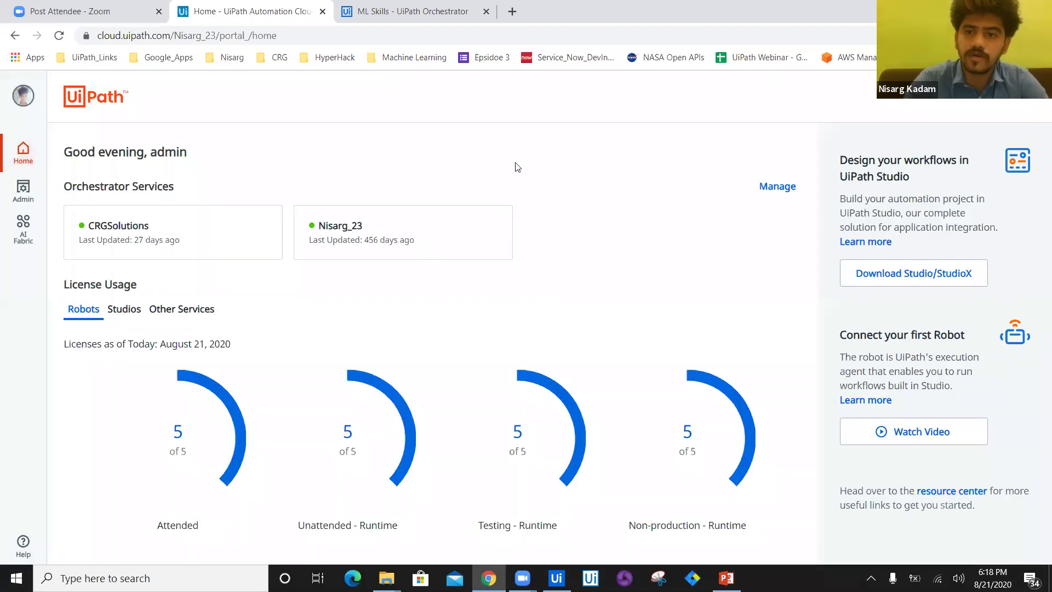
{"action": "left_click", "coordinate": [945, 491]}
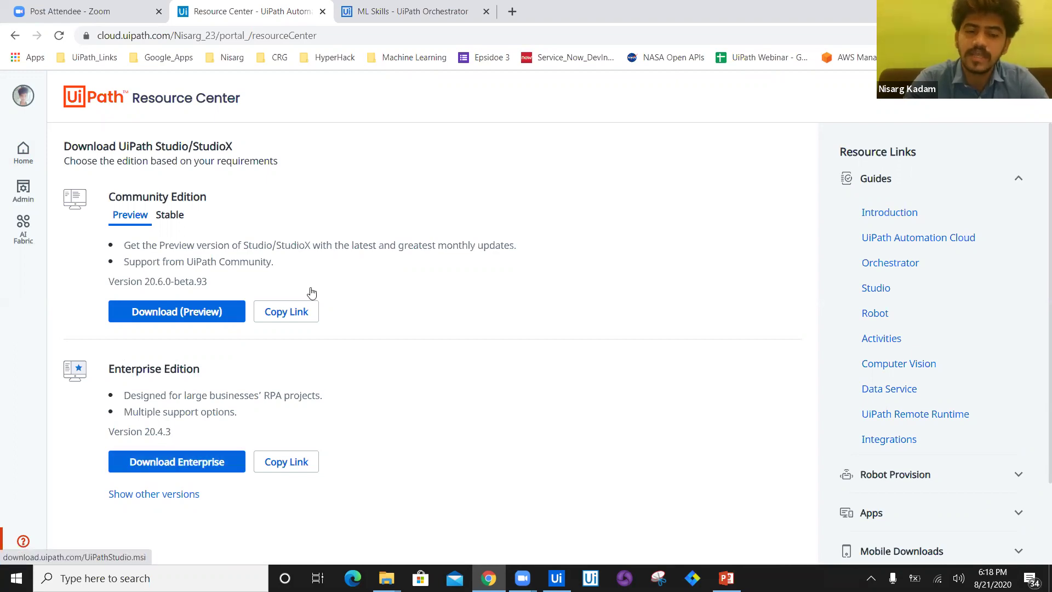
Review the Studio Pro License and Profile settings, closing the profile chooser without changes.
{"action": "left_click", "coordinate": [557, 578]}
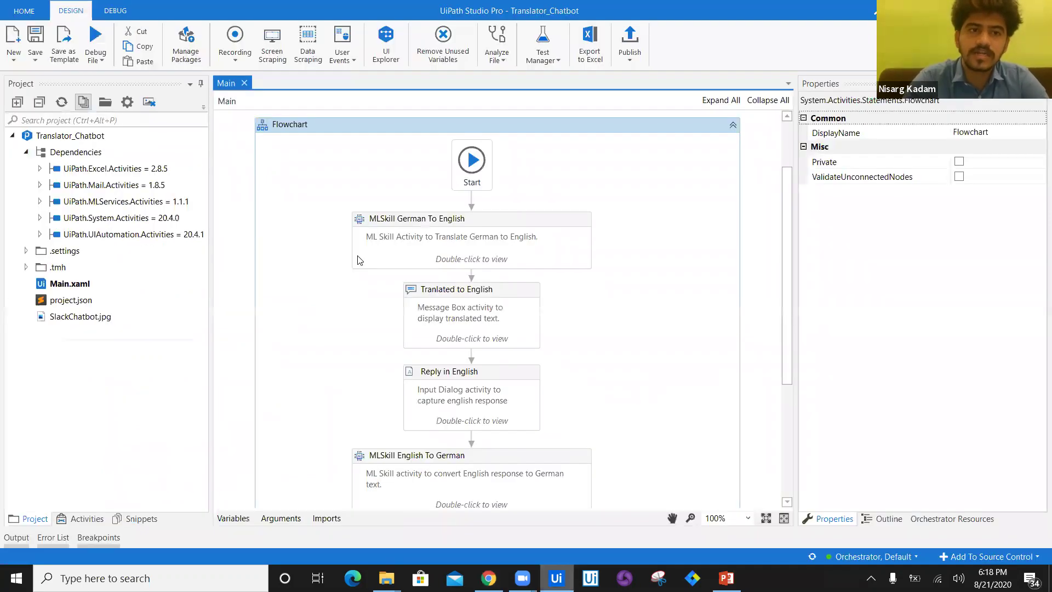
{"action": "left_click", "coordinate": [24, 11]}
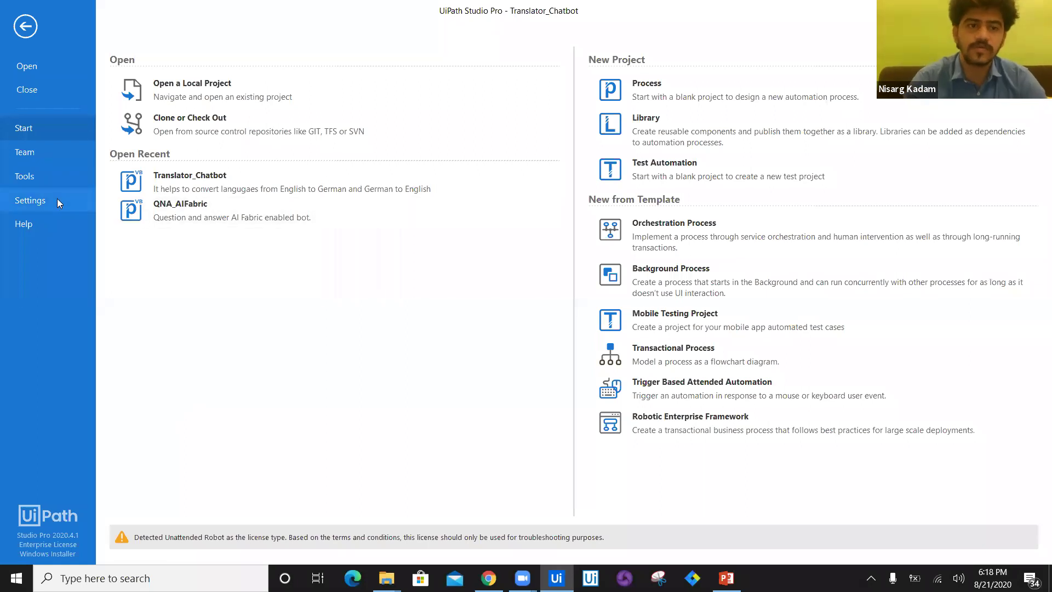
{"action": "left_click", "coordinate": [23, 204]}
{"action": "left_click", "coordinate": [162, 214]}
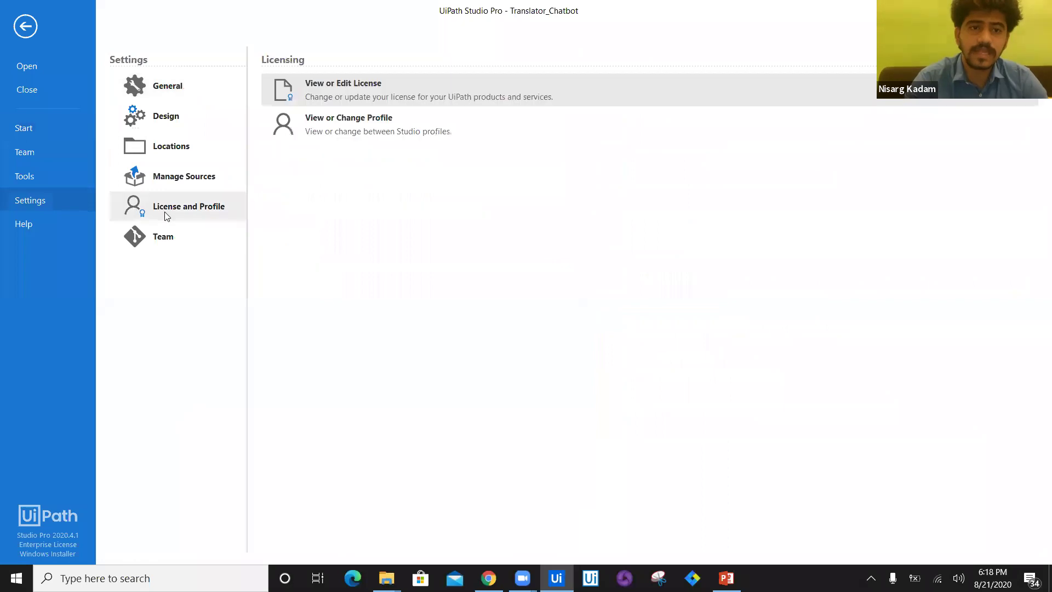
{"action": "left_click", "coordinate": [358, 129]}
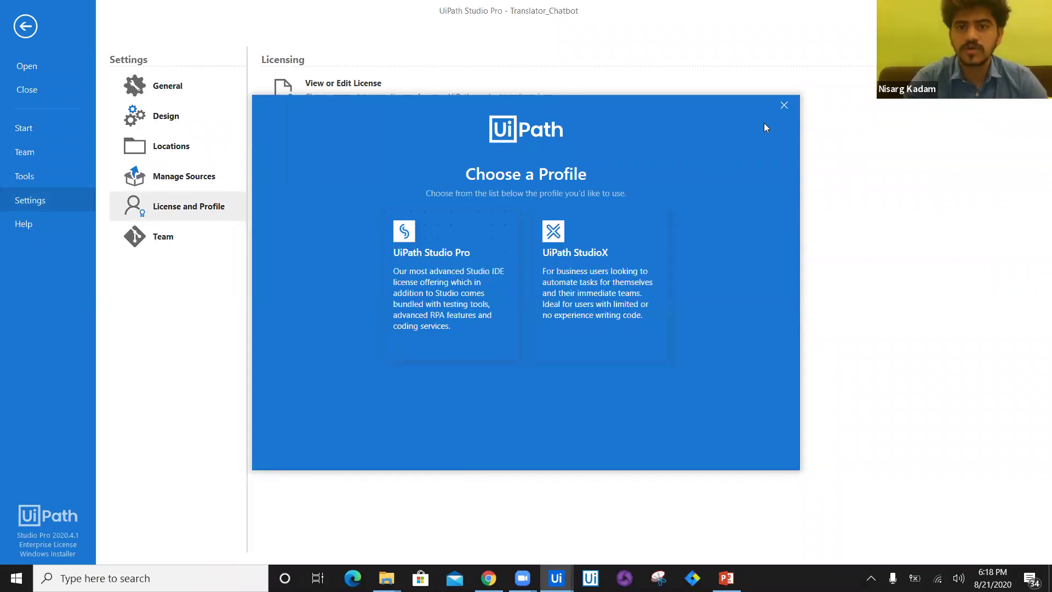
{"action": "left_click", "coordinate": [783, 106]}
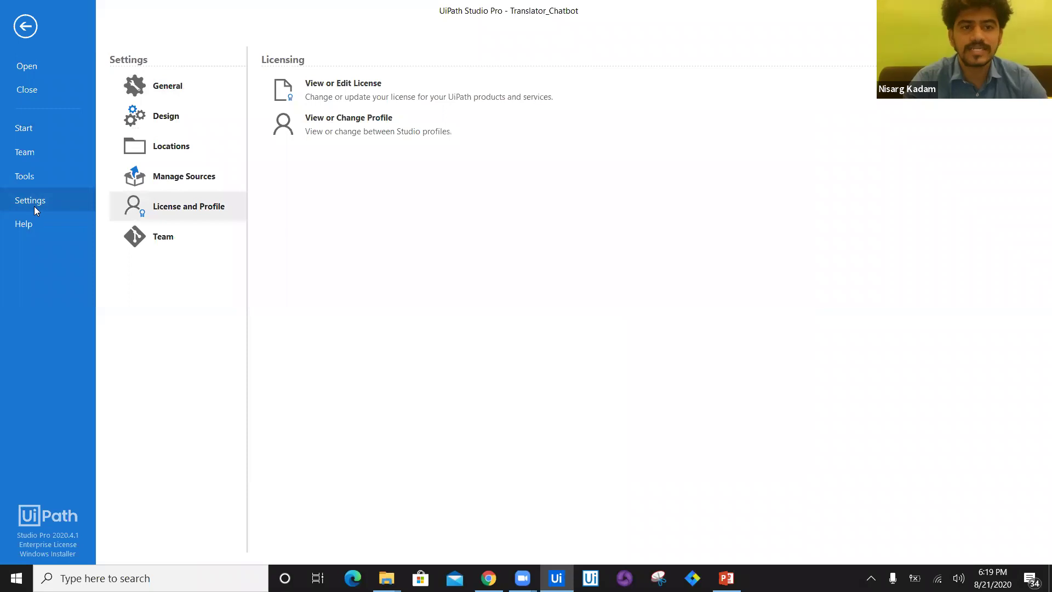
{"action": "left_click", "coordinate": [372, 129]}
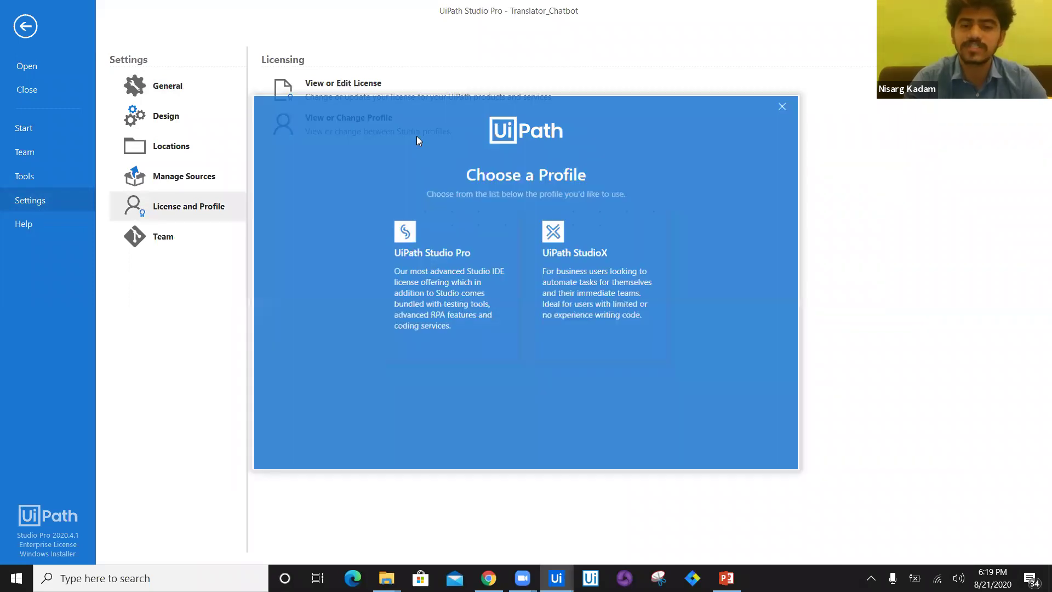
{"action": "left_click", "coordinate": [784, 105]}
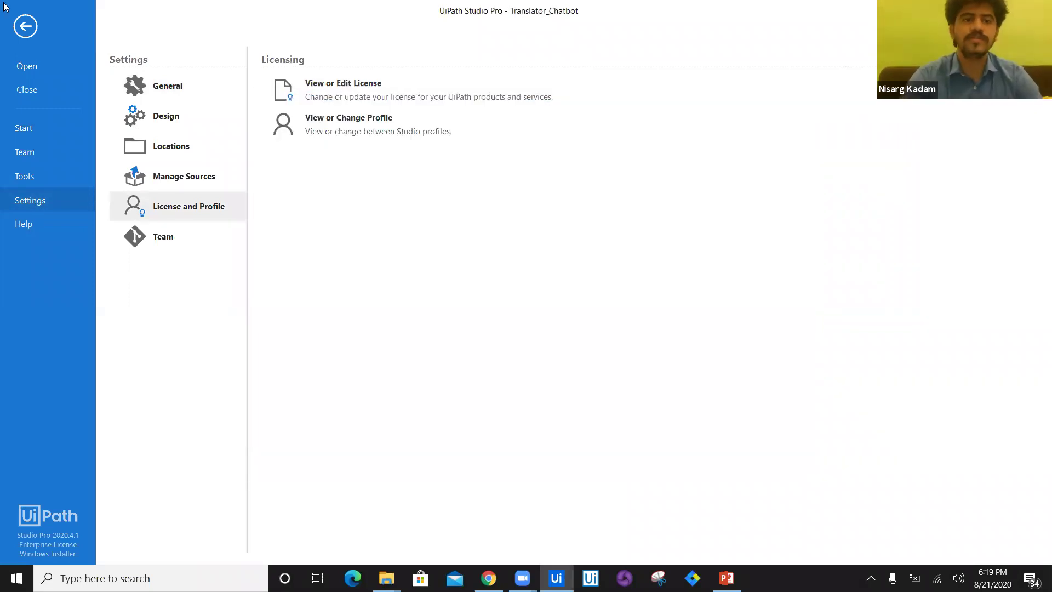
From the Studio Start page, begin a new Blank Process project.
{"action": "left_click", "coordinate": [26, 26]}
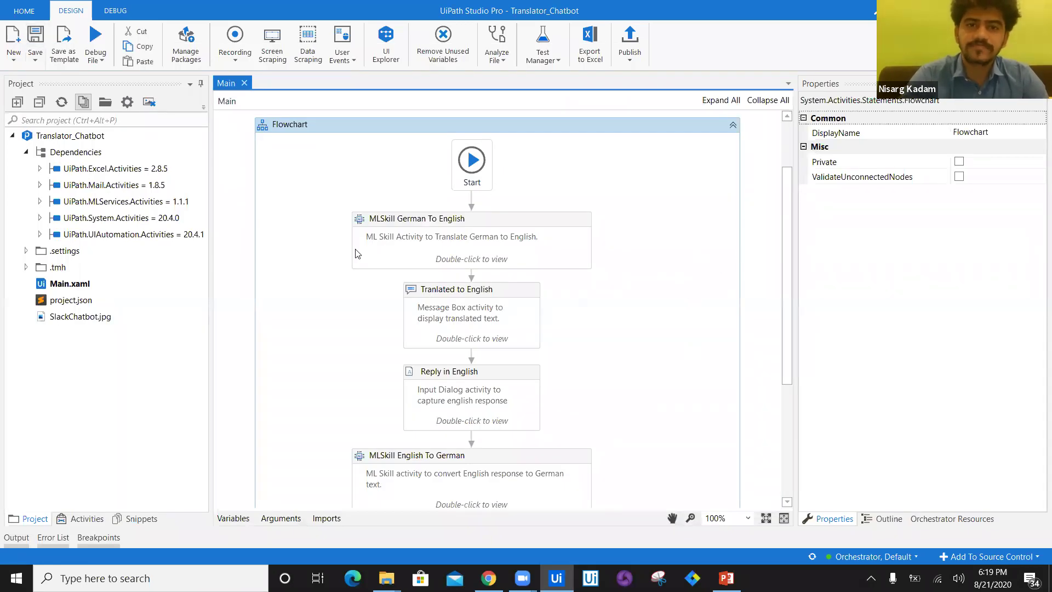
{"action": "left_click", "coordinate": [24, 11]}
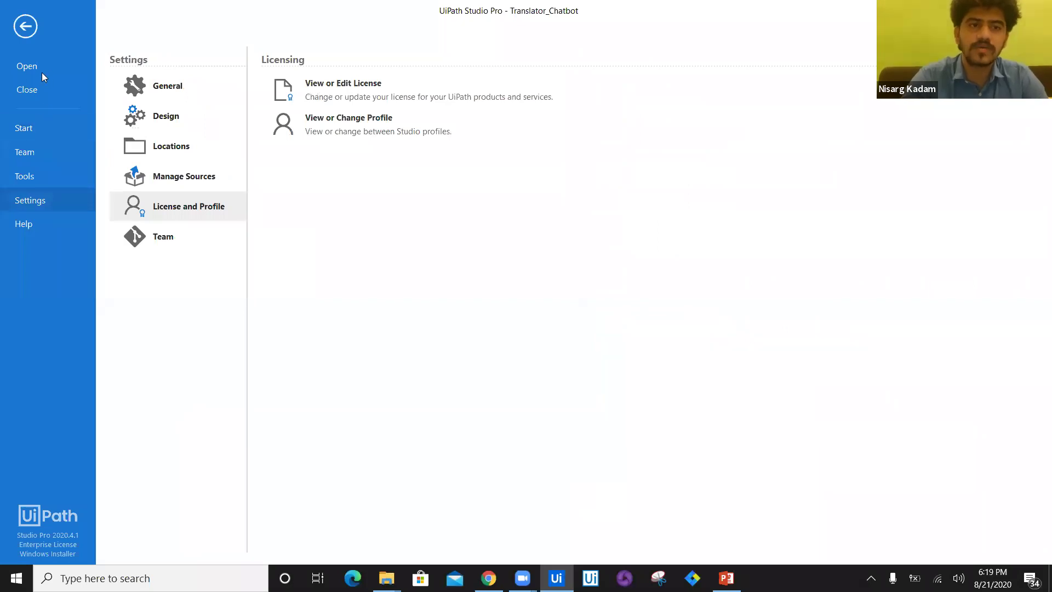
{"action": "left_click", "coordinate": [60, 135]}
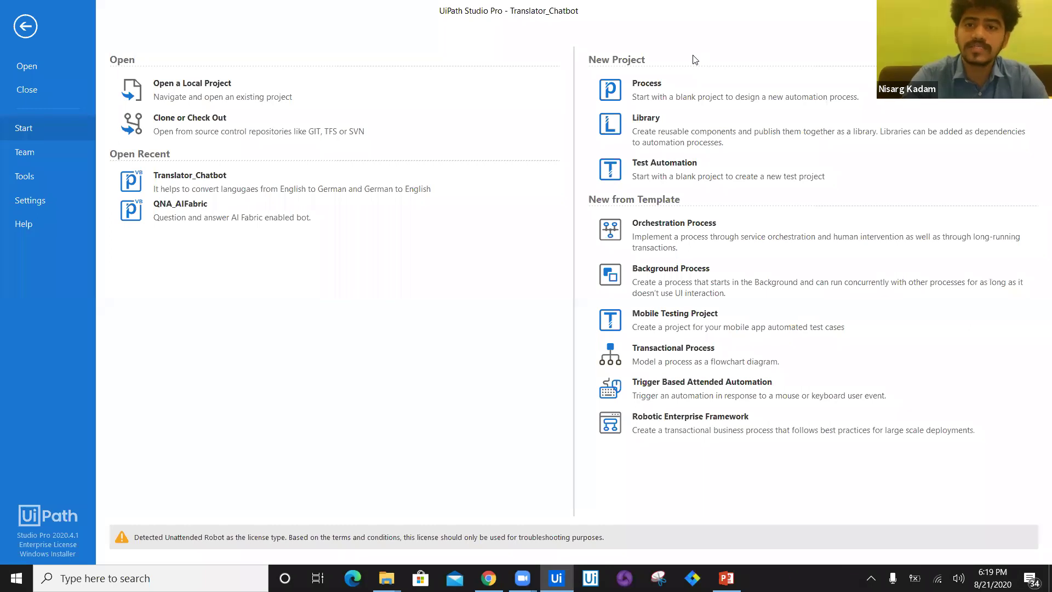
{"action": "left_click", "coordinate": [647, 87]}
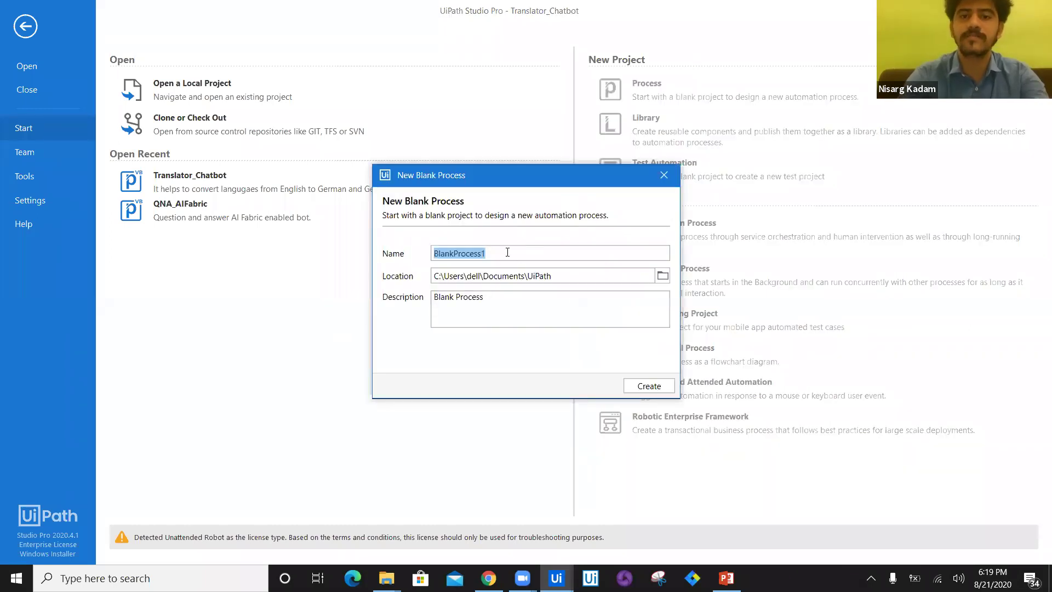
Name the new process SlackChatbot, replace the default description, and create the project.
{"action": "type", "text": "Slack"}
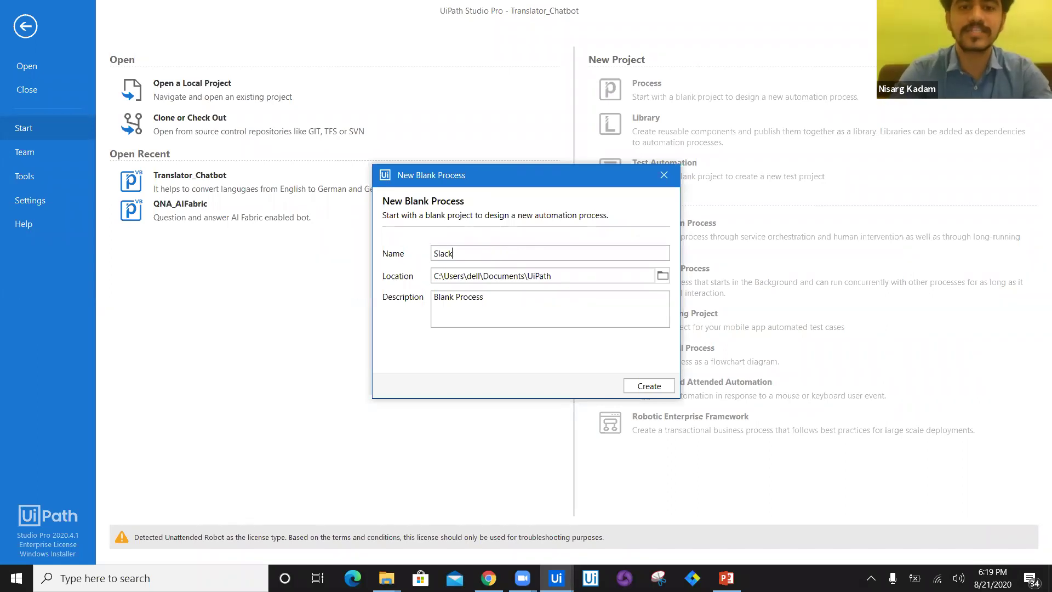
{"action": "type", "text": "Chatbot"}
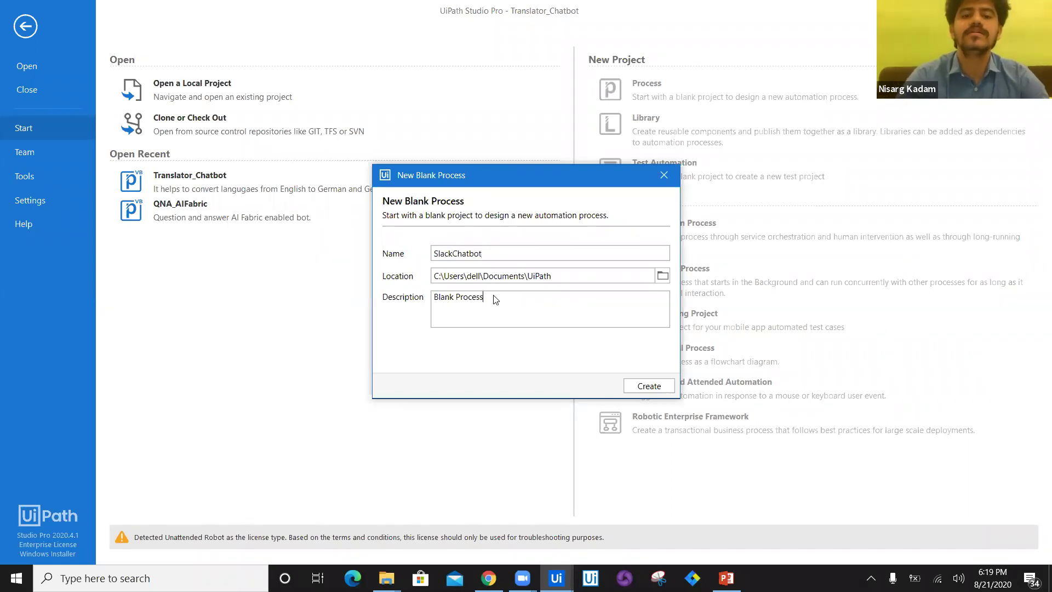
{"action": "left_click_drag", "start_coordinate": [498, 300], "coordinate": [336, 319]}
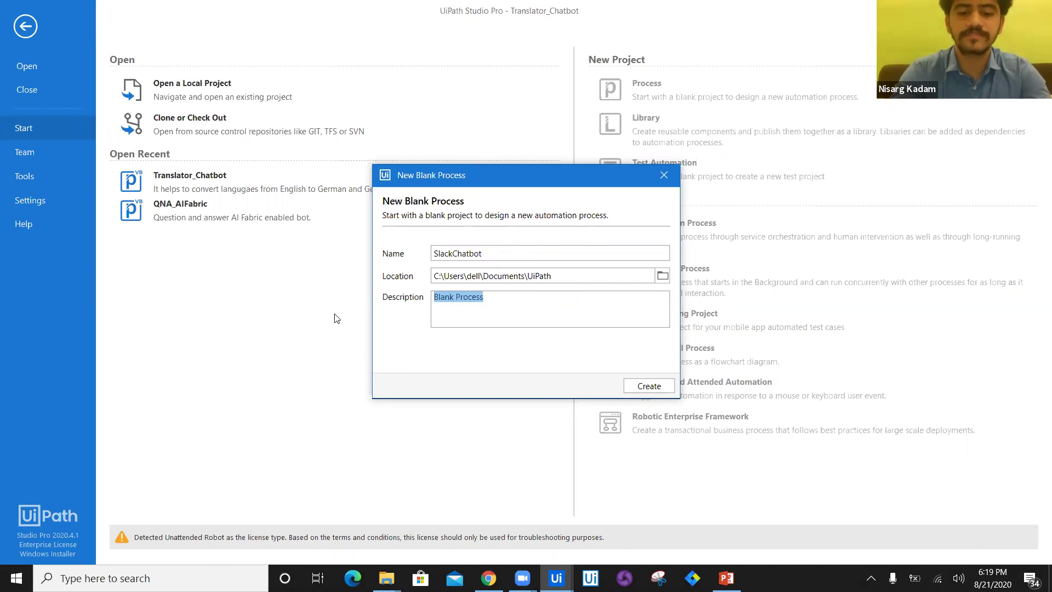
{"action": "type", "text": "UiPath Mum"}
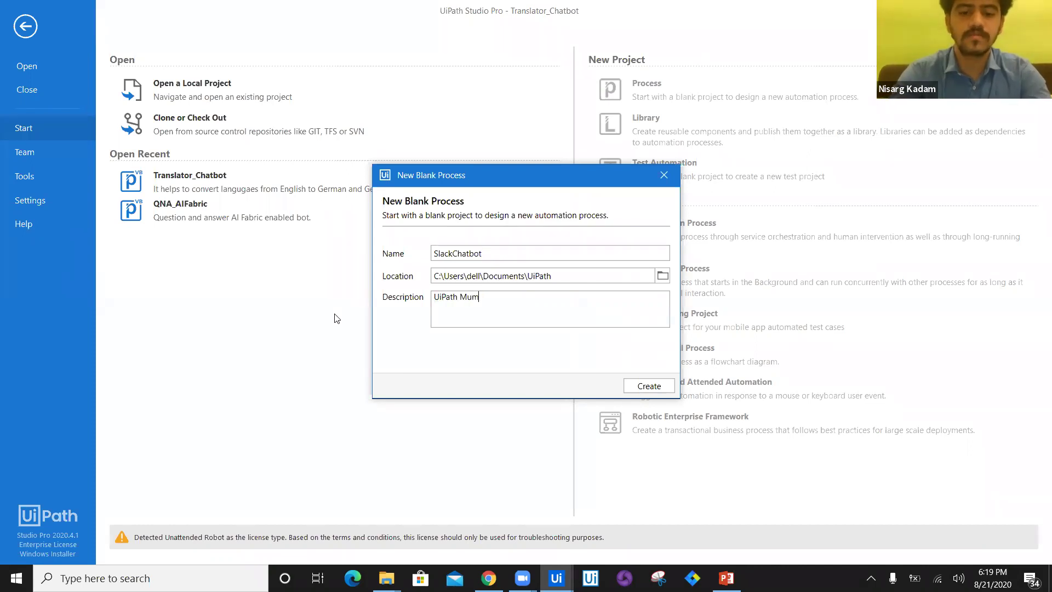
{"action": "type", "text": "bnai"}
{"action": "key", "text": "BackSpace"}
{"action": "type", "text": "ai Weni"}
{"action": "key", "text": "BackSpace"}
{"action": "key", "text": "BackSpace"}
{"action": "type", "text": "binar"}
{"action": "left_click", "coordinate": [644, 387]}
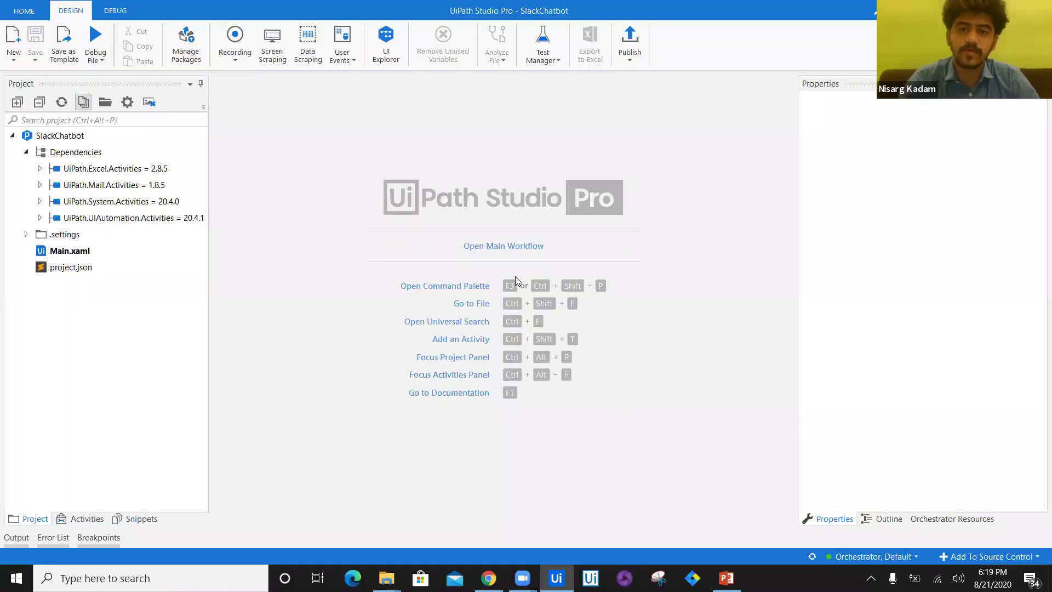
Drop a Flowchart activity into Main.xaml, open it, then open Manage Packages.
{"action": "left_click", "coordinate": [505, 248]}
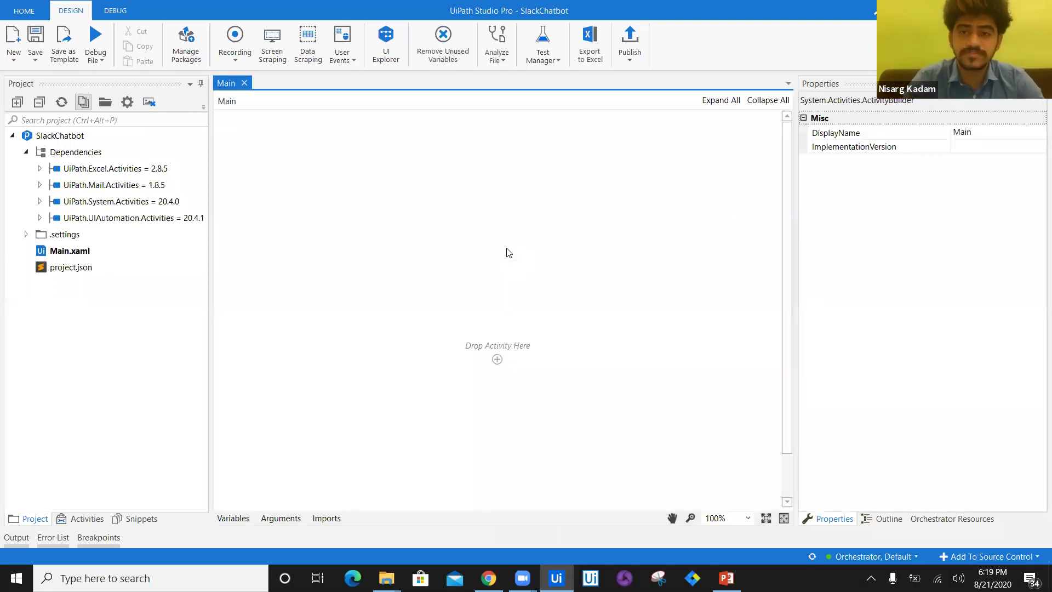
{"action": "left_click", "coordinate": [88, 519]}
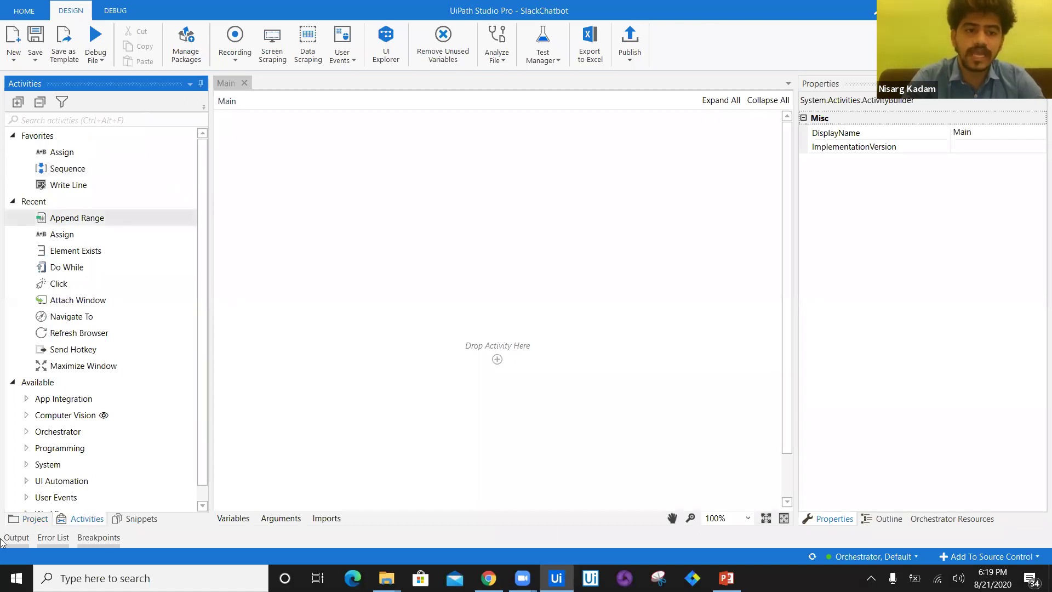
{"action": "left_click", "coordinate": [33, 519]}
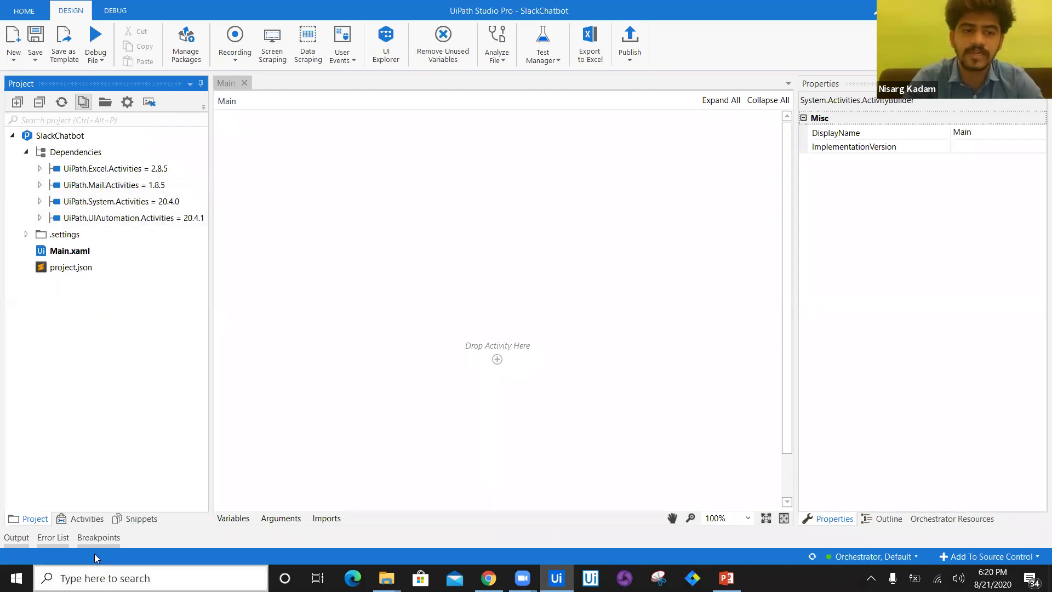
{"action": "left_click", "coordinate": [86, 518]}
{"action": "type", "text": "flowchart"}
{"action": "left_click_drag", "start_coordinate": [137, 218], "coordinate": [497, 358]}
{"action": "double_click", "coordinate": [497, 358]}
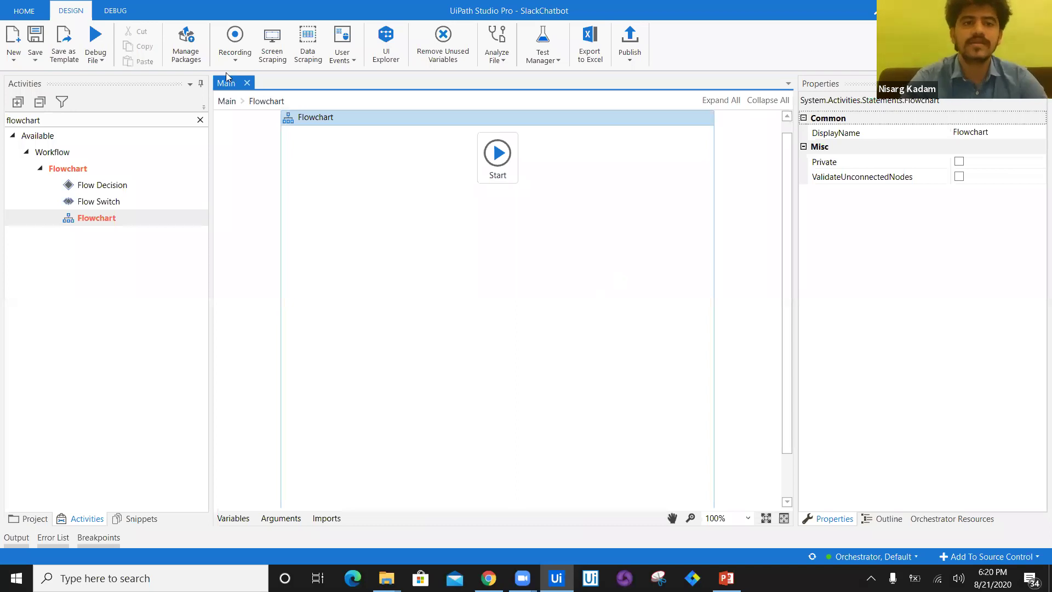
{"action": "left_click", "coordinate": [194, 51]}
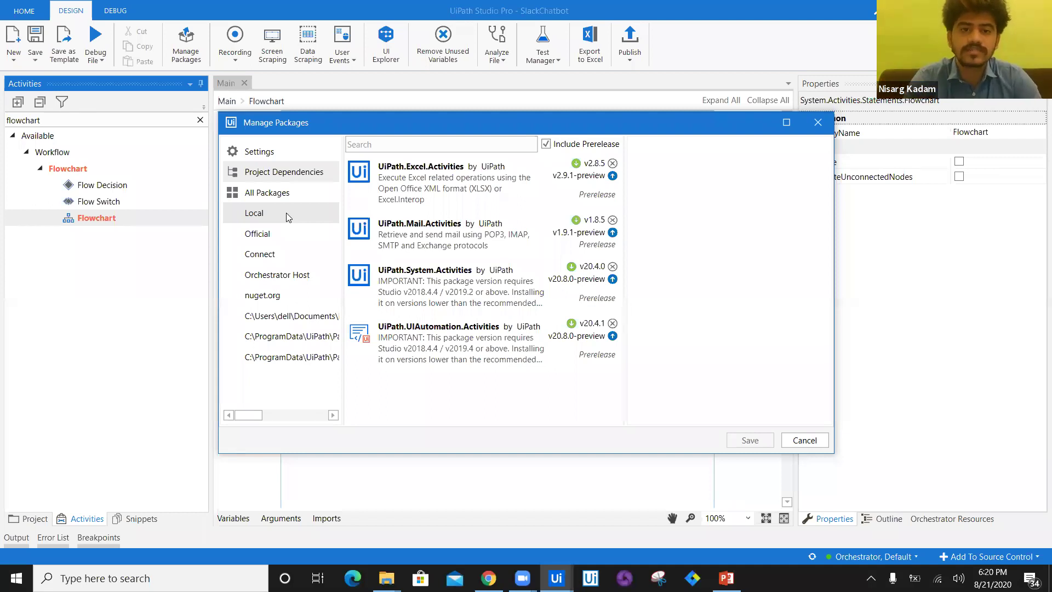
Install UiPath.MLServices.Activities 1.1.2 from the Official feed and confirm it under Dependencies.
{"action": "left_click", "coordinate": [264, 239]}
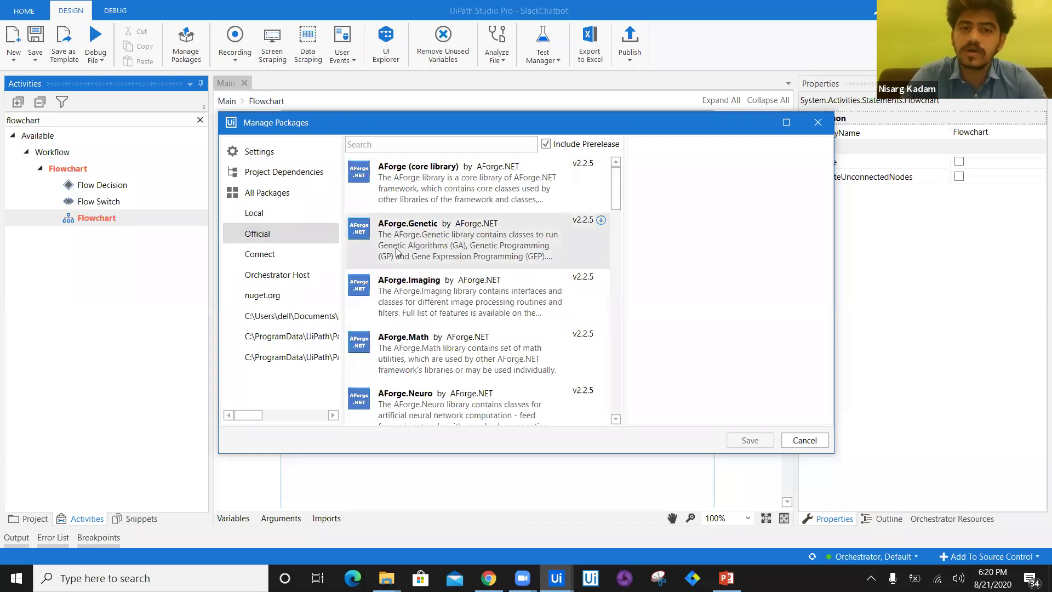
{"action": "left_click", "coordinate": [429, 142]}
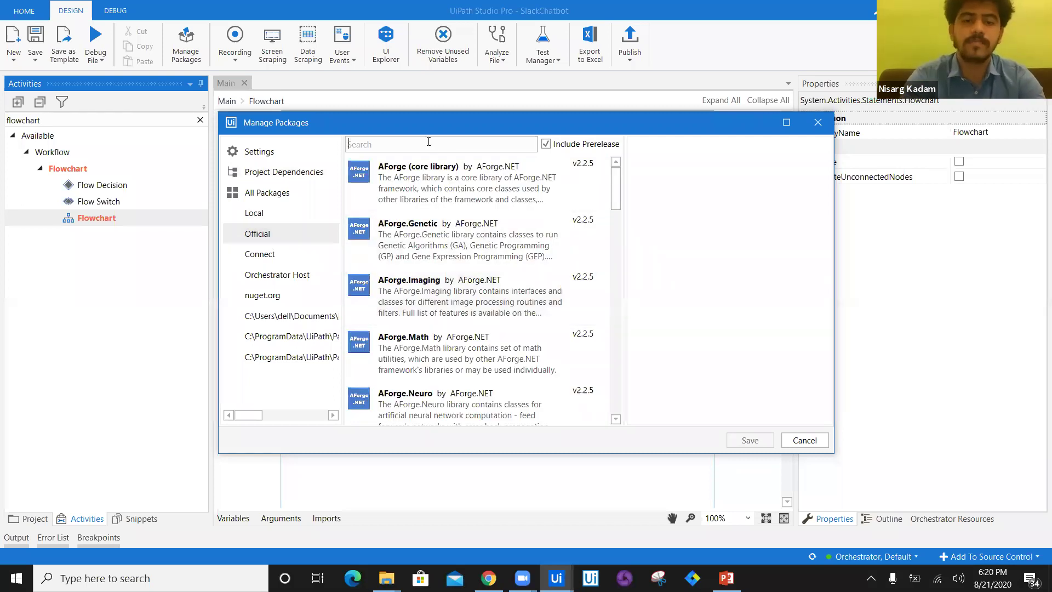
{"action": "type", "text": "ML"}
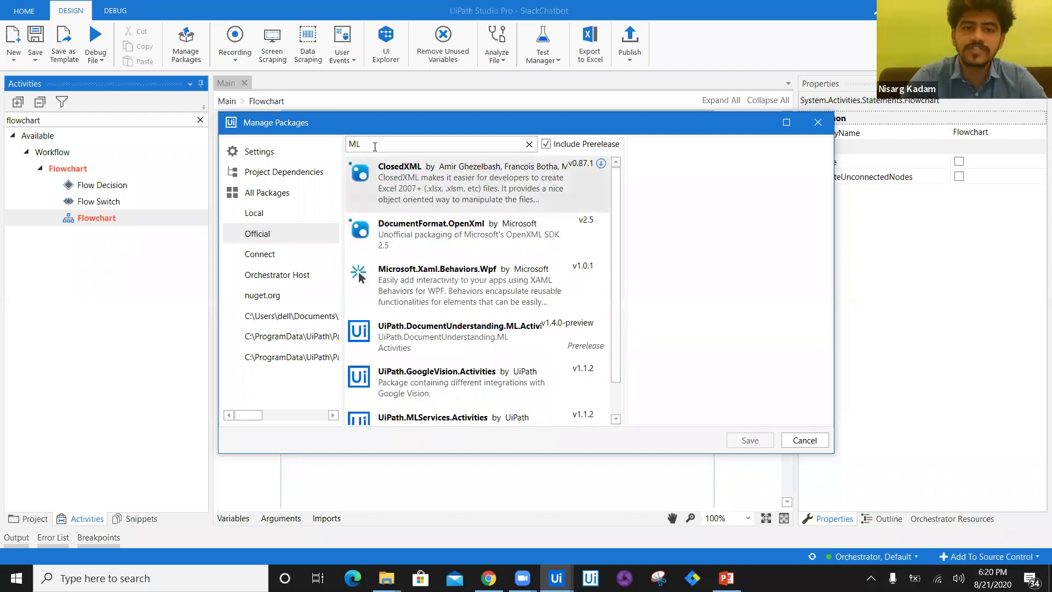
{"action": "scroll", "coordinate": [620, 299], "scroll_direction": "down", "scroll_amount": 1}
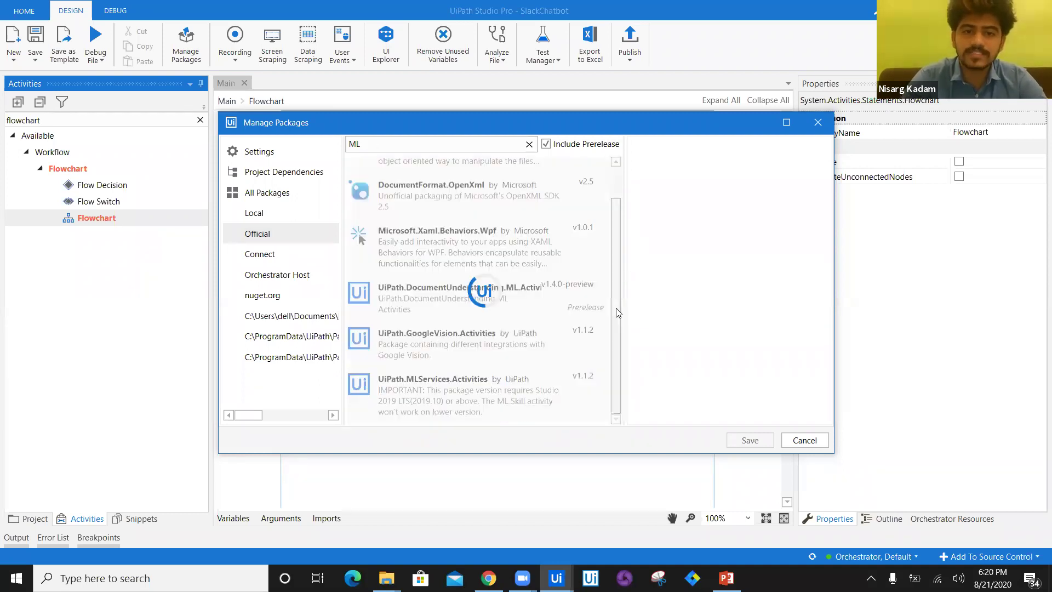
{"action": "left_click", "coordinate": [422, 391]}
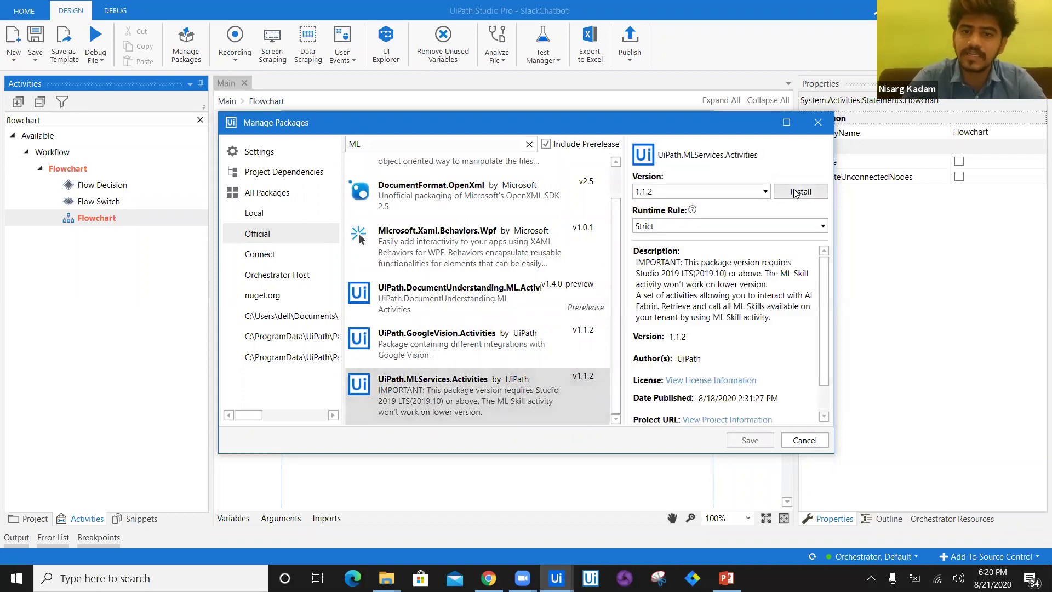
{"action": "left_click", "coordinate": [800, 191]}
{"action": "left_click", "coordinate": [751, 445]}
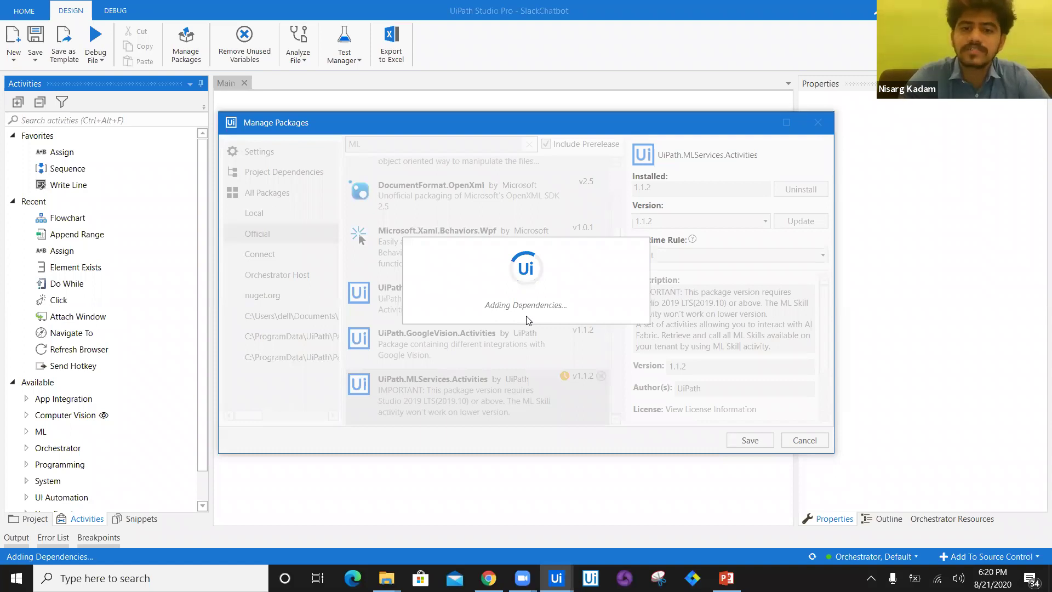
{"action": "left_click", "coordinate": [32, 524]}
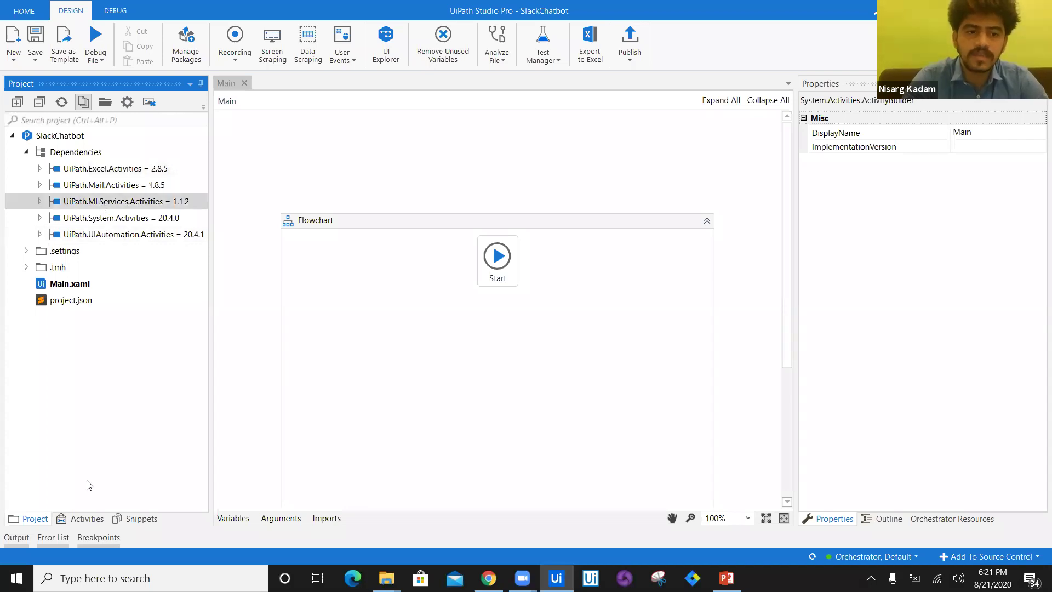
Place an MLSkill activity below the Start node and open it for configuration.
{"action": "left_click", "coordinate": [83, 520]}
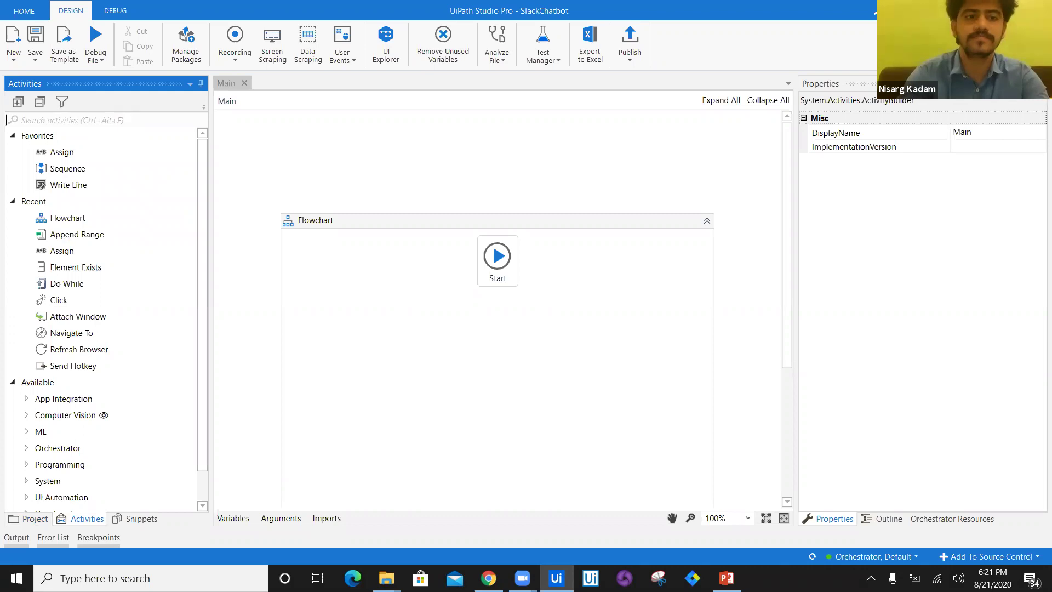
{"action": "type", "text": "ML Skill"}
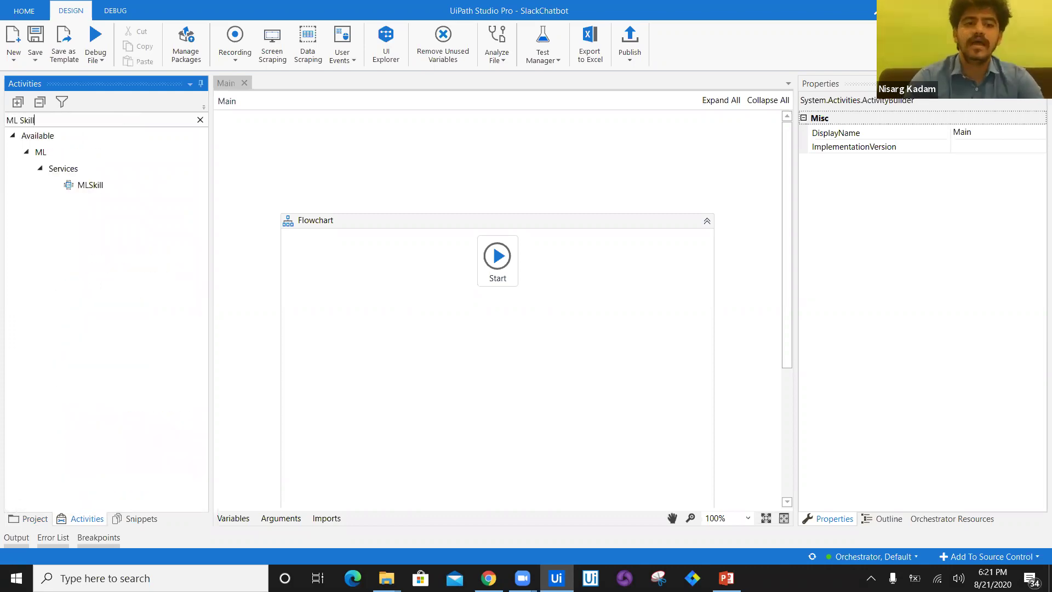
{"action": "left_click_drag", "start_coordinate": [87, 188], "coordinate": [499, 305]}
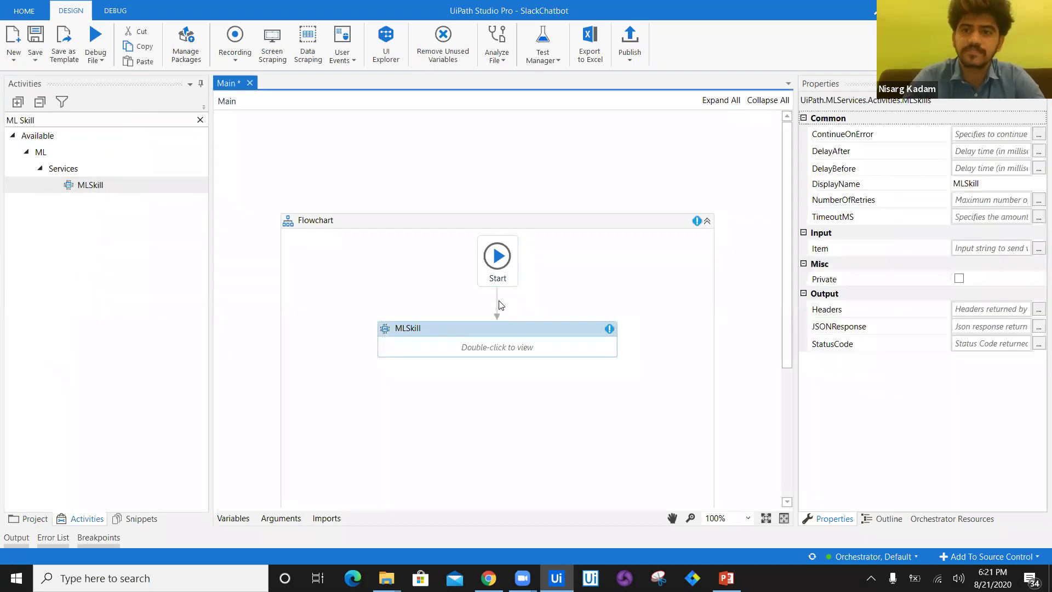
{"action": "double_click", "coordinate": [501, 331]}
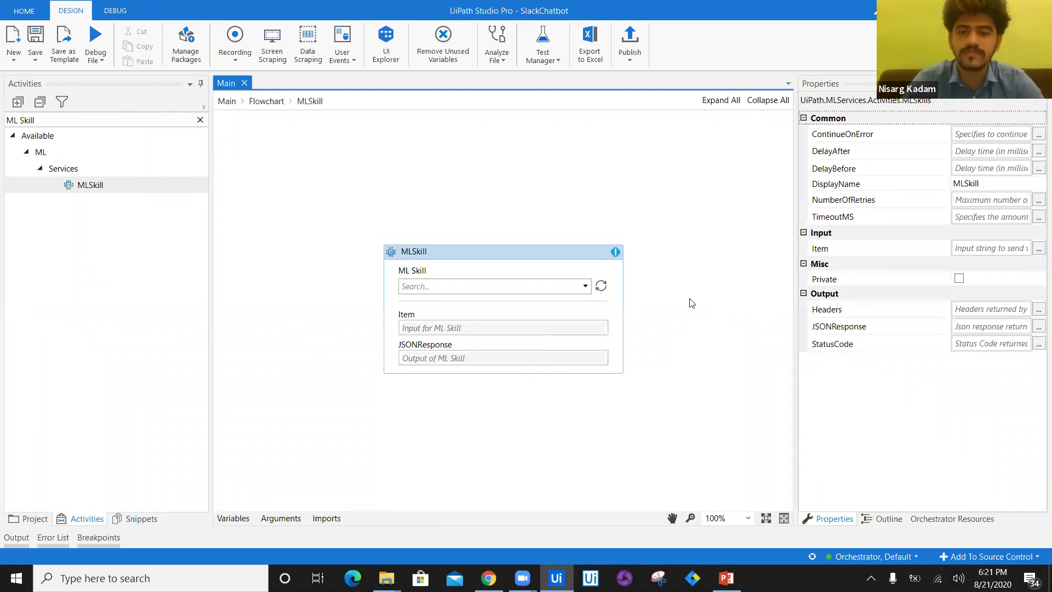
{"action": "left_click", "coordinate": [591, 578]}
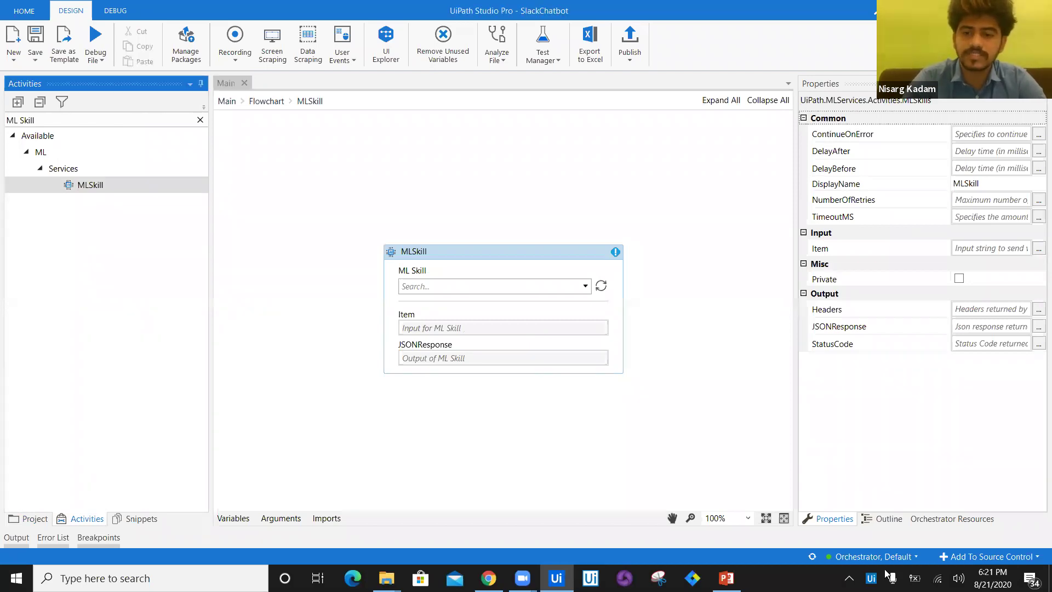
Check the UiPath Robot's Orchestrator connection settings and close them.
{"action": "left_click", "coordinate": [871, 578]}
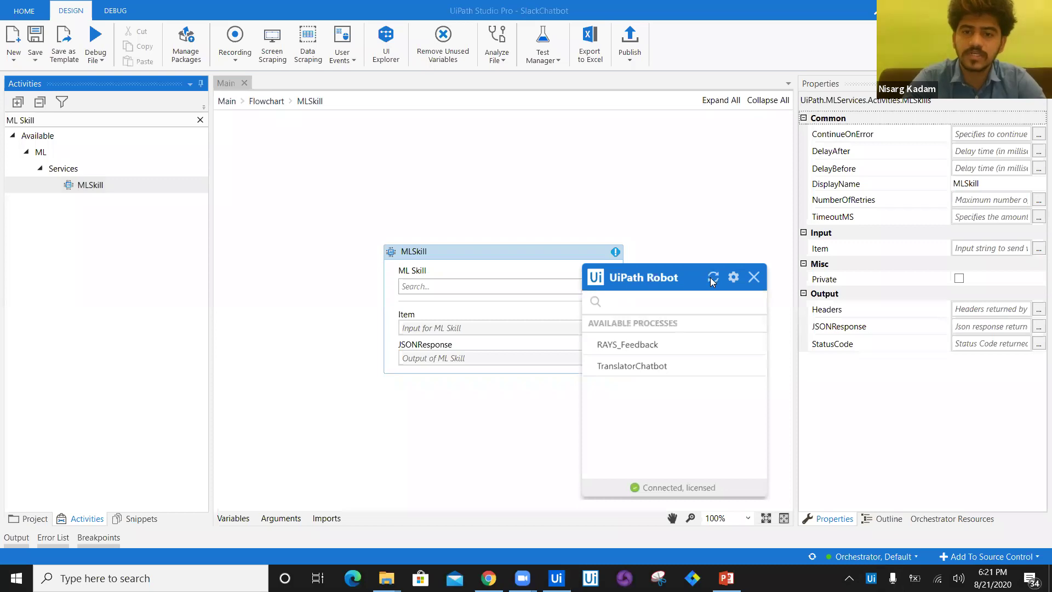
{"action": "left_click", "coordinate": [733, 277]}
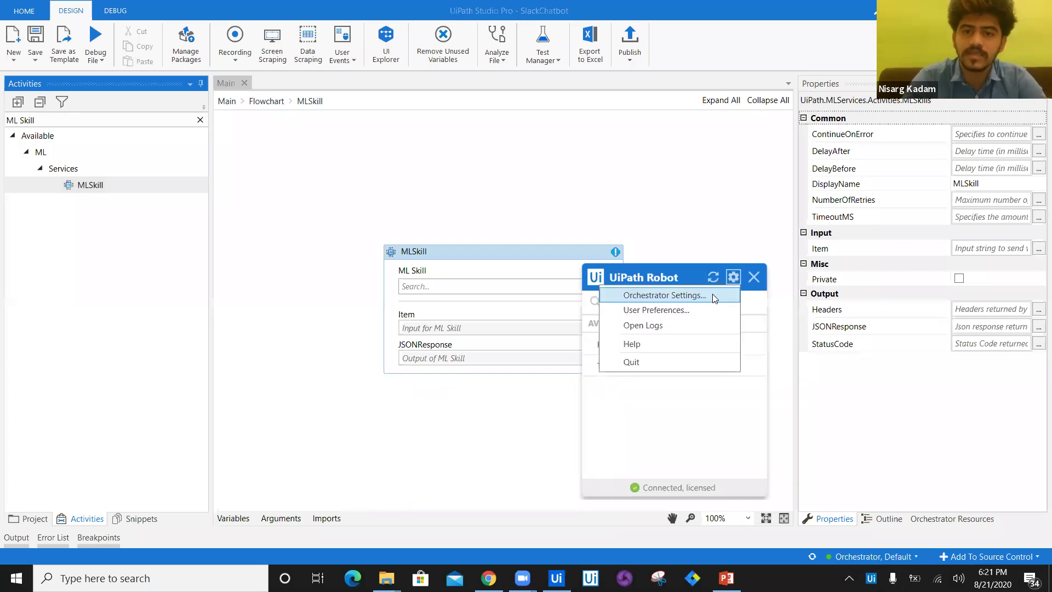
{"action": "left_click", "coordinate": [713, 296]}
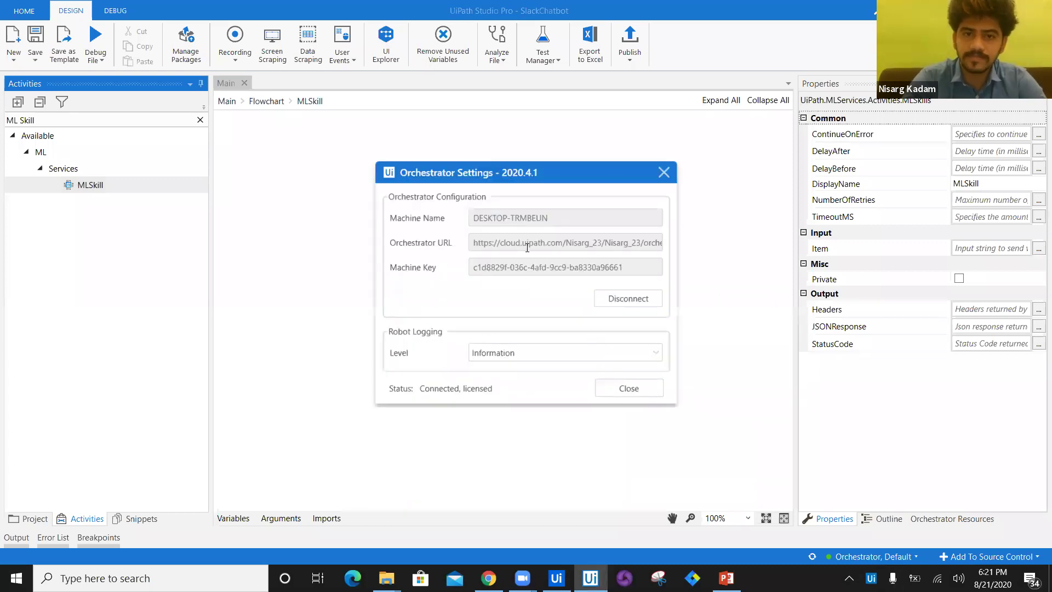
{"action": "left_click", "coordinate": [663, 172]}
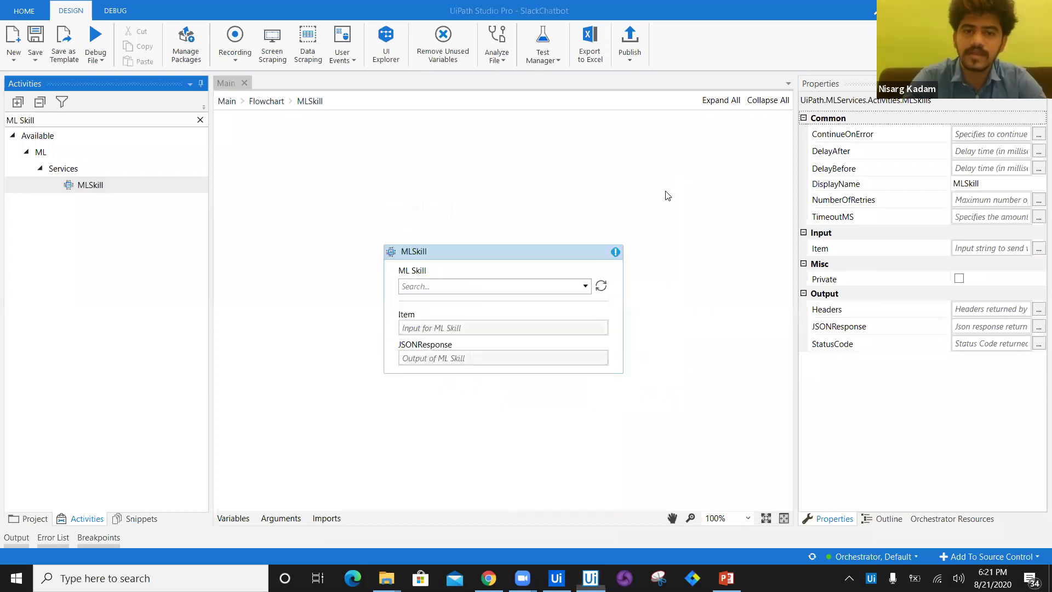
Set the MLSkill activity to the GermanToEnglish skill and open its Test Skill window.
{"action": "left_click", "coordinate": [586, 286]}
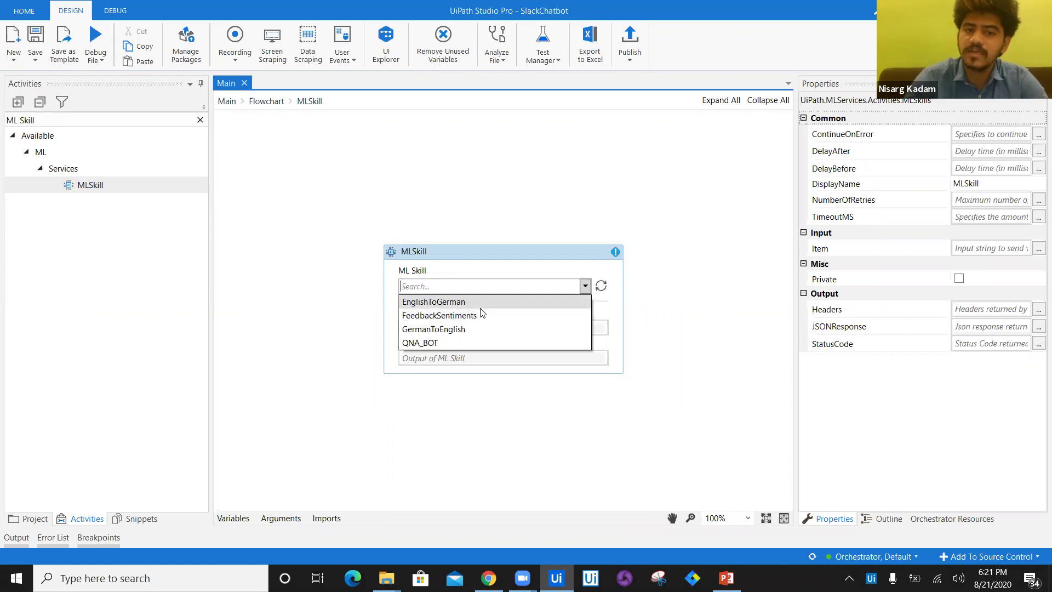
{"action": "left_click", "coordinate": [462, 331]}
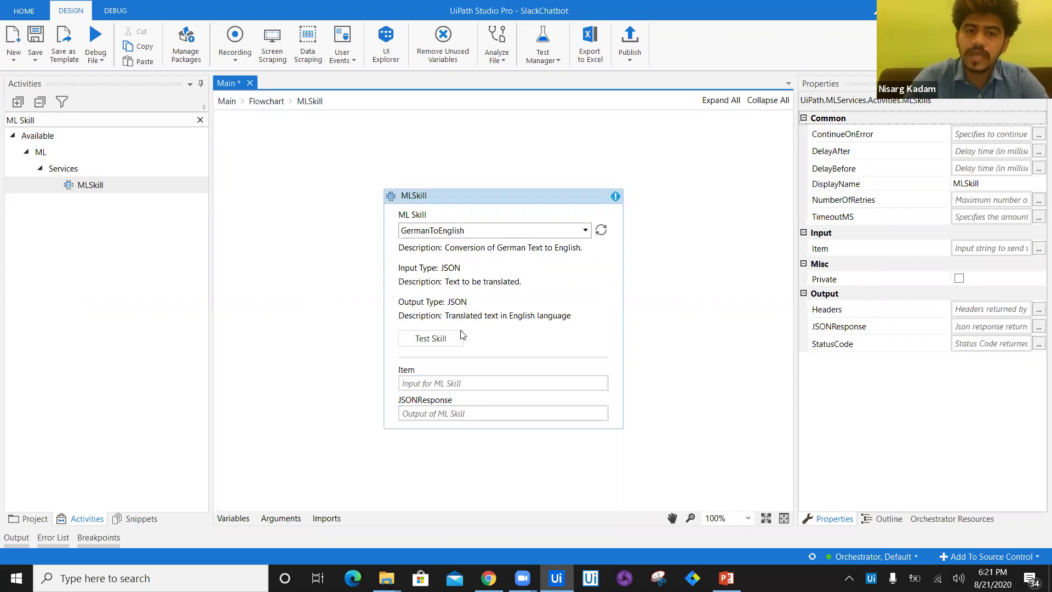
{"action": "left_click", "coordinate": [430, 341]}
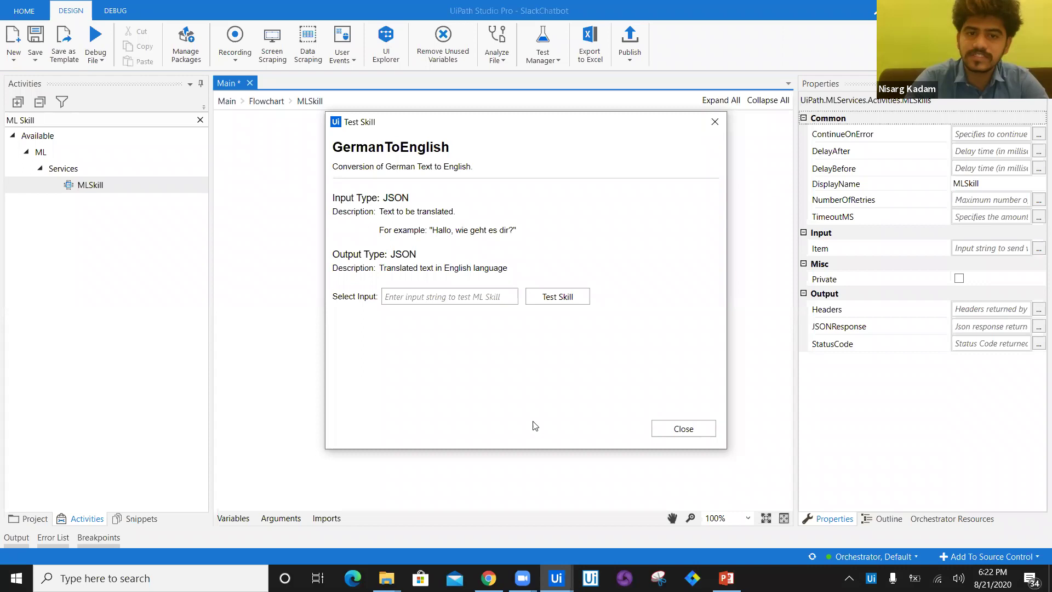
{"action": "key", "text": "alt+Tab"}
{"action": "left_click", "coordinate": [512, 11]}
{"action": "left_click", "coordinate": [512, 35]}
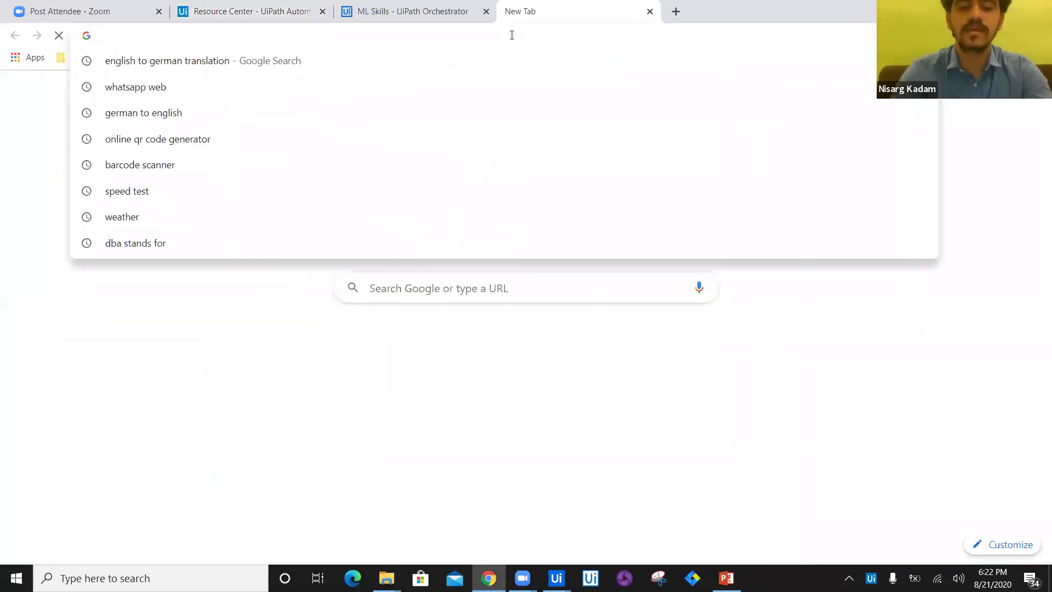
Use Google's English-to-German translator to get 'Guten Morgen' for 'Good morning' and copy it.
{"action": "type", "text": "enlgi"}
{"action": "key", "text": "BackSpace"}
{"action": "key", "text": "BackSpace"}
{"action": "key", "text": "BackSpace"}
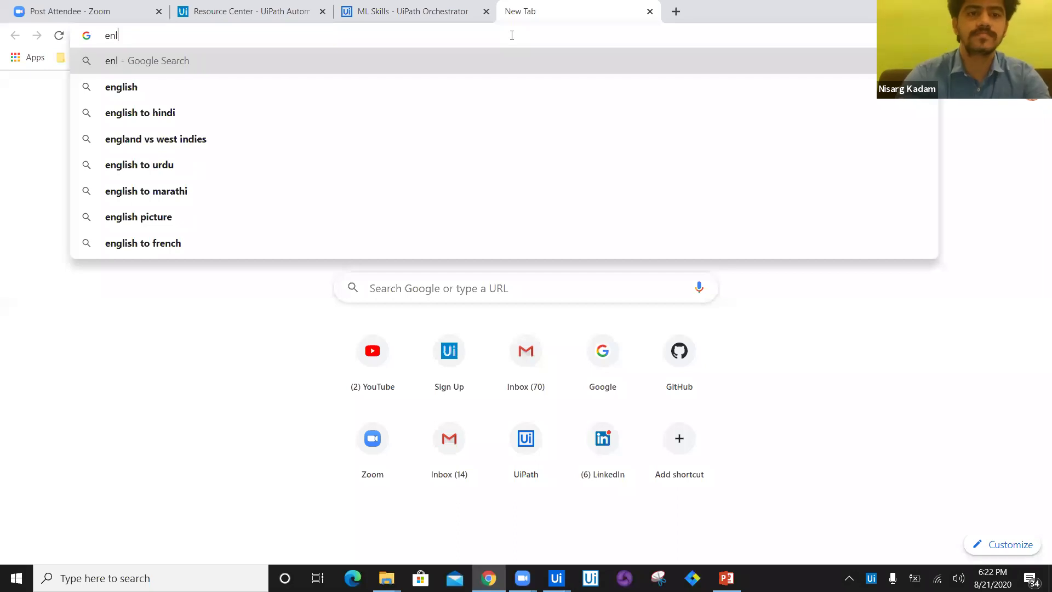
{"action": "type", "text": "glish to german translation"}
{"action": "key", "text": "Right"}
{"action": "key", "text": "Return"}
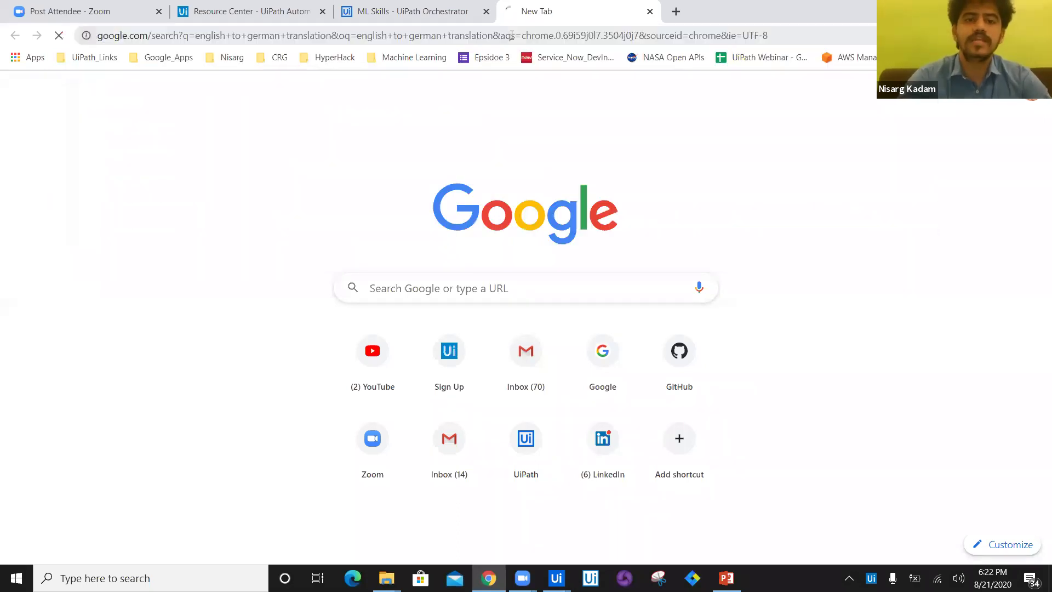
{"action": "type", "text": "Good morning"}
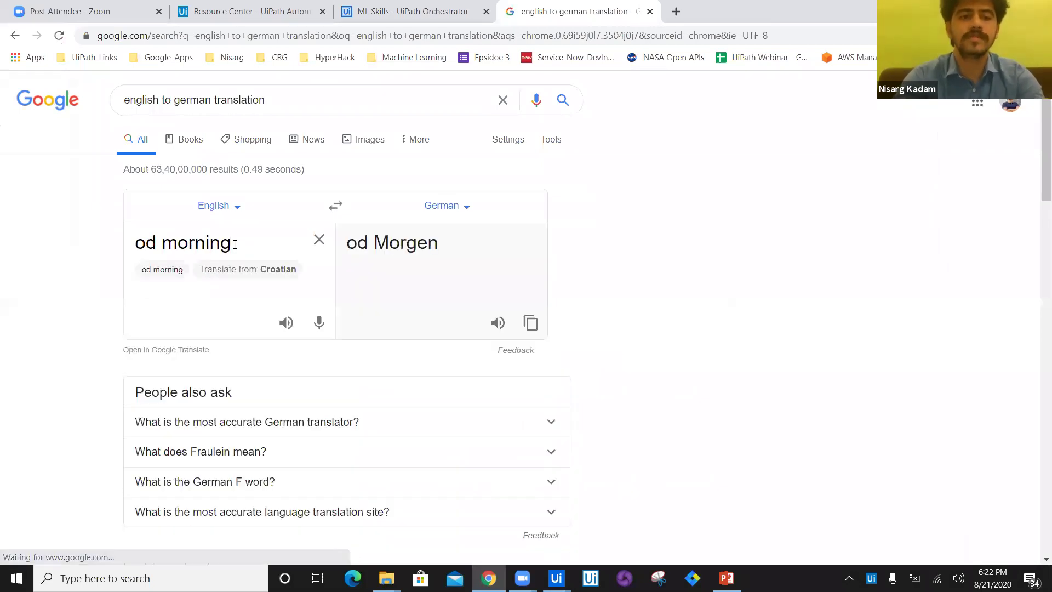
{"action": "key", "text": "ctrl+a"}
{"action": "key", "text": "BackSpace"}
{"action": "type", "text": "Good morning"}
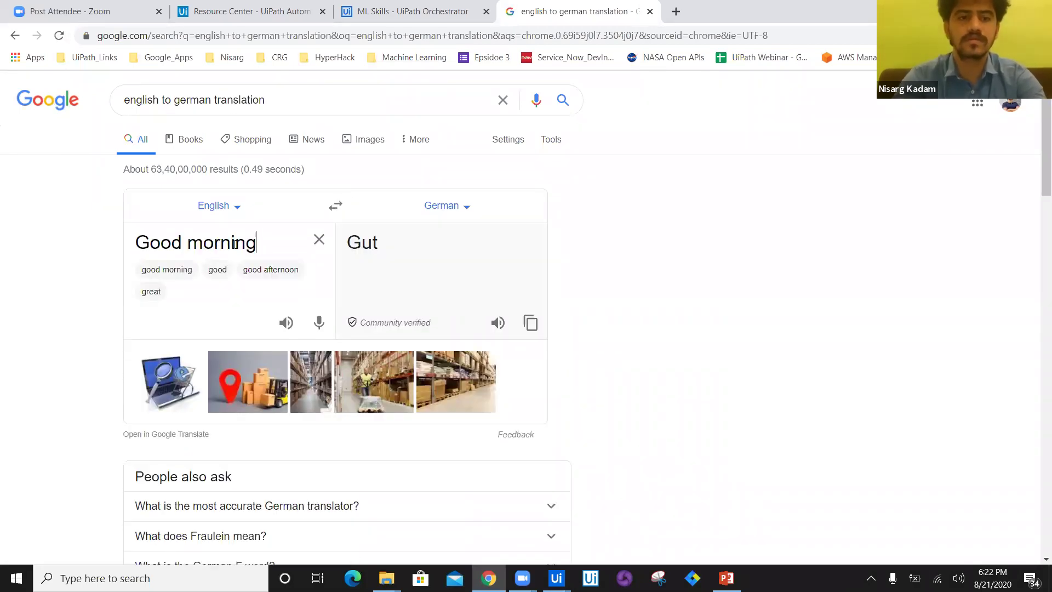
{"action": "left_click_drag", "start_coordinate": [349, 243], "coordinate": [469, 257]}
{"action": "key", "text": "ctrl+c"}
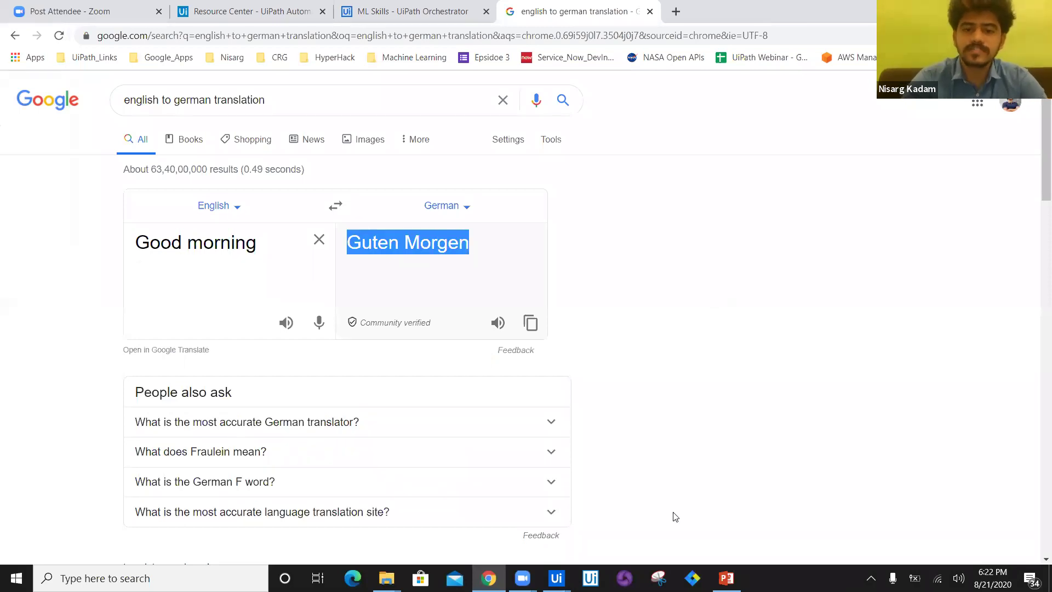
{"action": "left_click", "coordinate": [556, 578]}
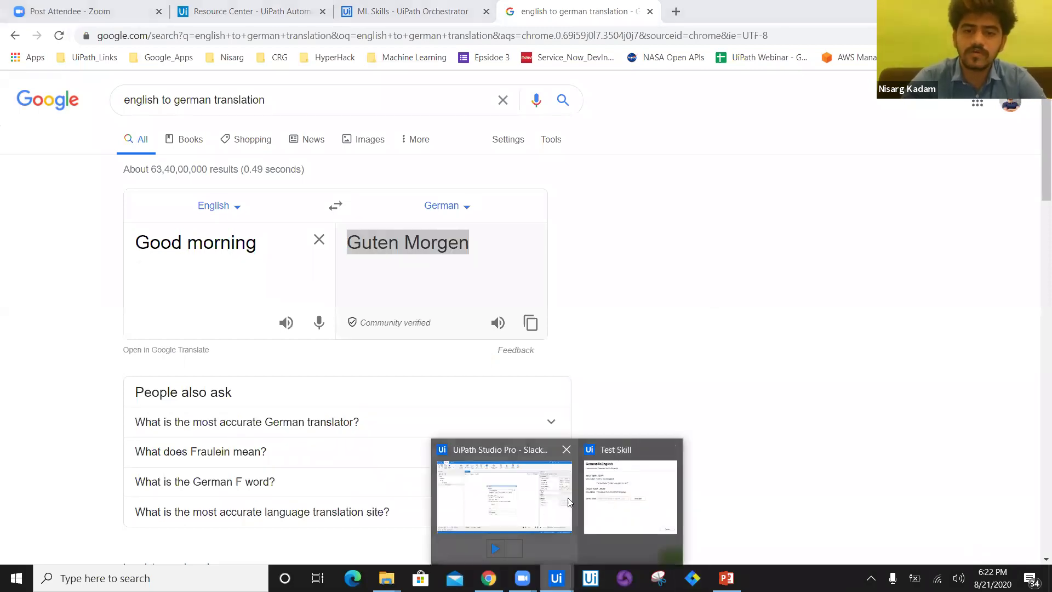
{"action": "left_click", "coordinate": [587, 528]}
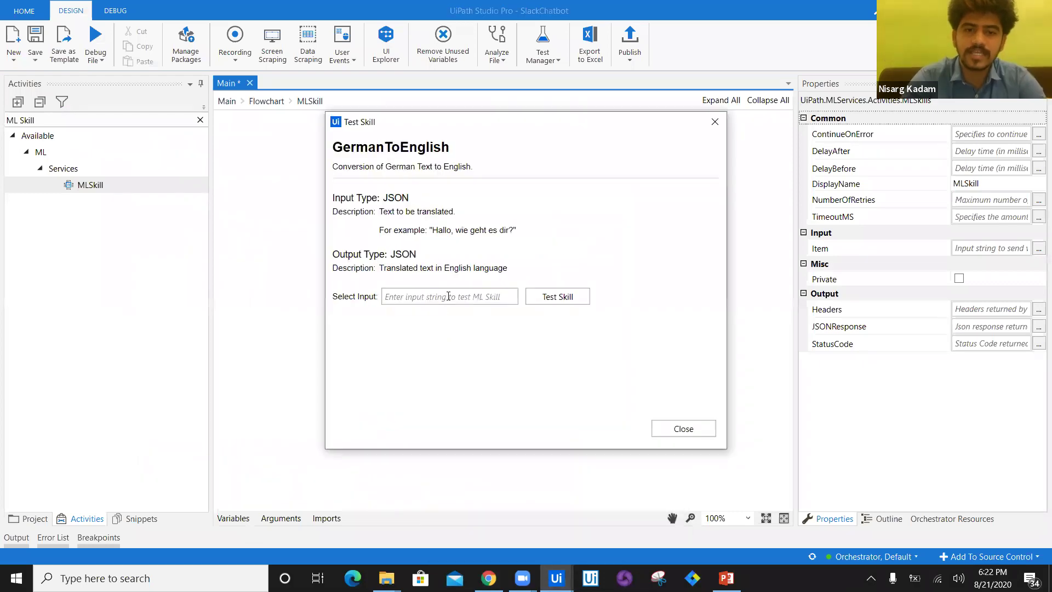
Test the GermanToEnglish skill with 'Guten Morgen', confirming it returns 'Good morning'.
{"action": "left_click", "coordinate": [448, 296]}
{"action": "key", "text": "ctrl+v"}
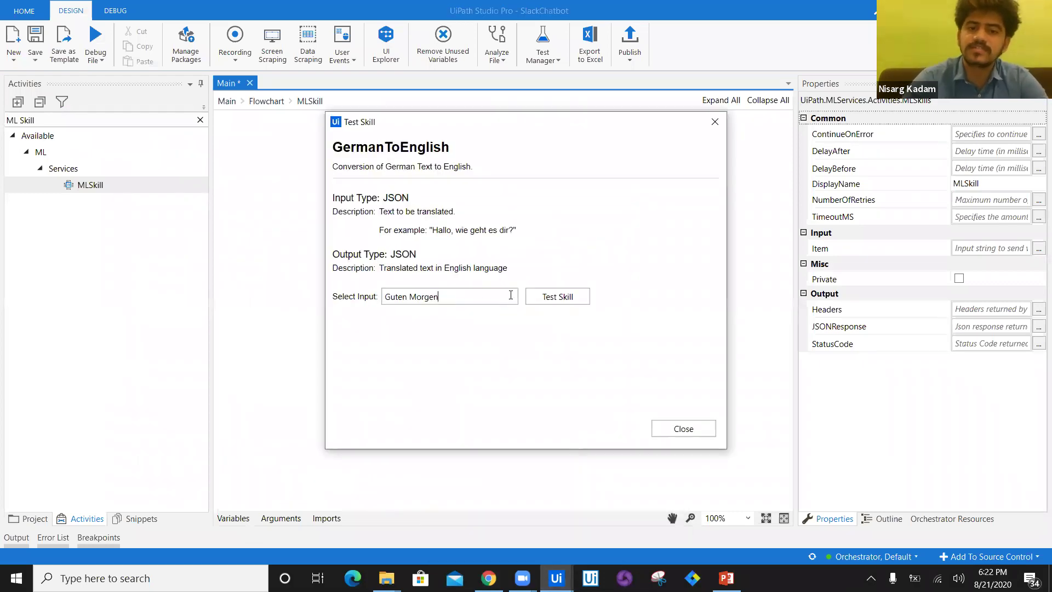
{"action": "left_click", "coordinate": [569, 297]}
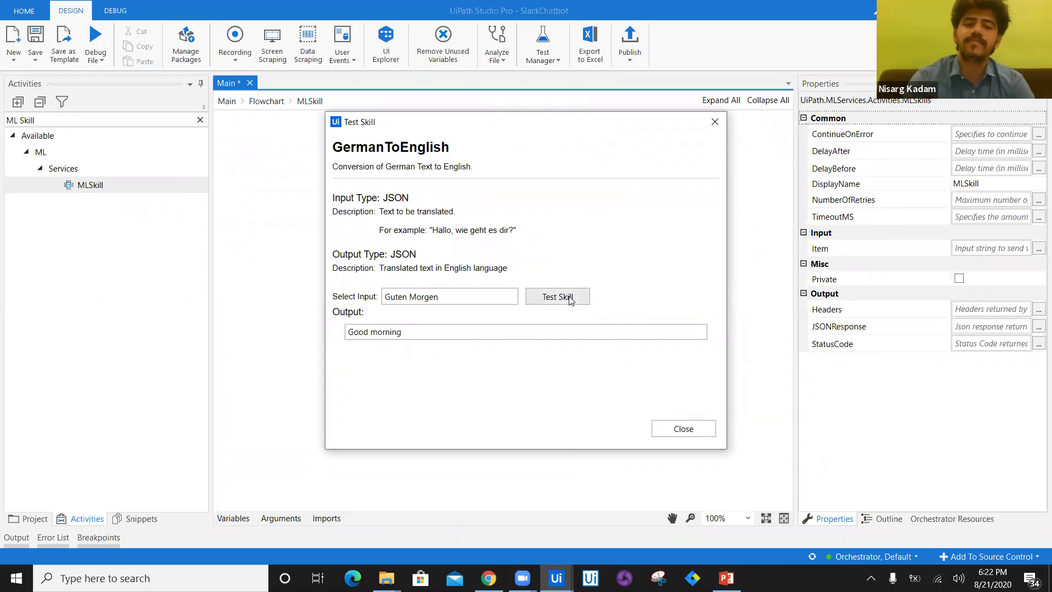
{"action": "left_click_drag", "start_coordinate": [417, 335], "coordinate": [344, 338]}
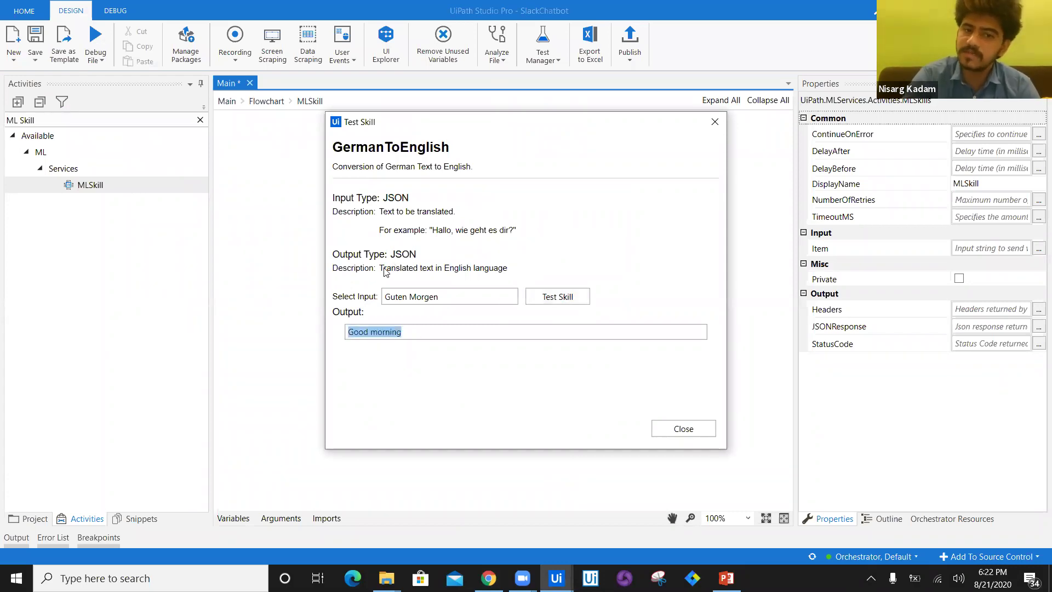
{"action": "left_click", "coordinate": [685, 430]}
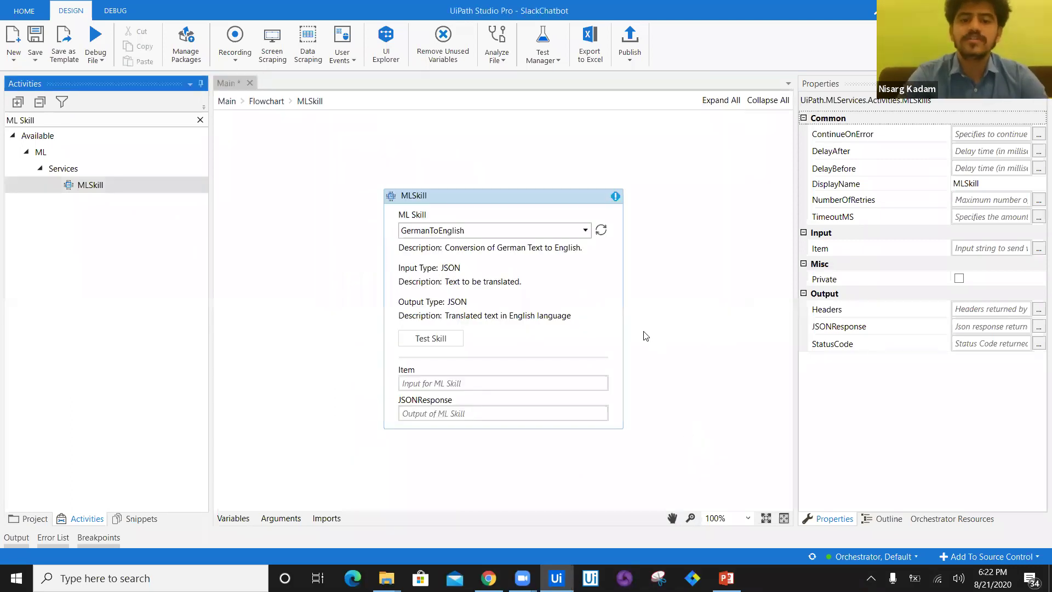
Create an In argument named GermanInput for the workflow.
{"action": "left_click", "coordinate": [550, 205]}
{"action": "left_click", "coordinate": [442, 384]}
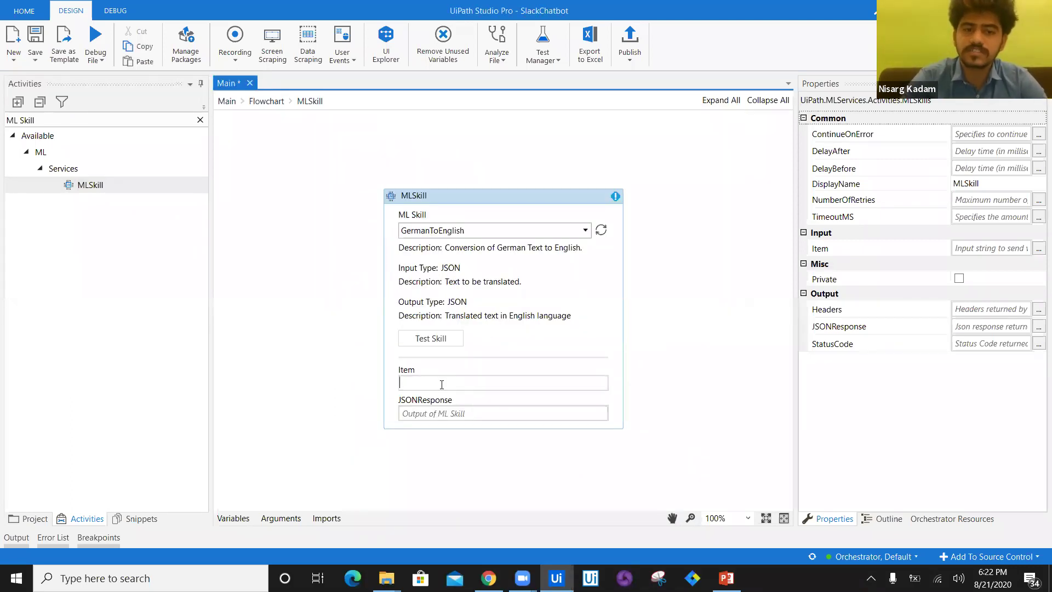
{"action": "left_click", "coordinate": [281, 519]}
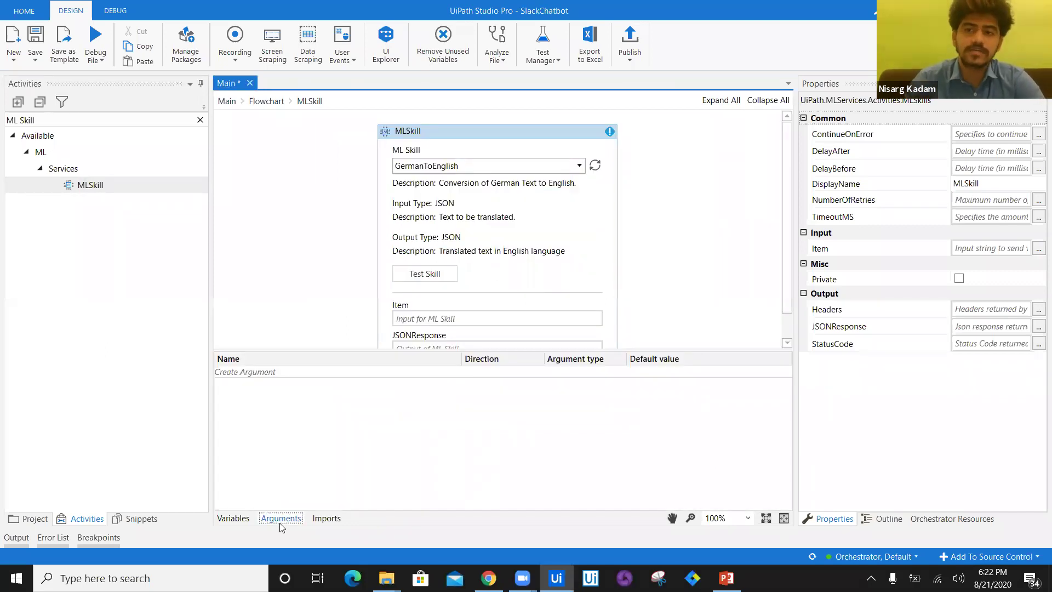
{"action": "left_click", "coordinate": [254, 373]}
{"action": "type", "text": "GermanInp"}
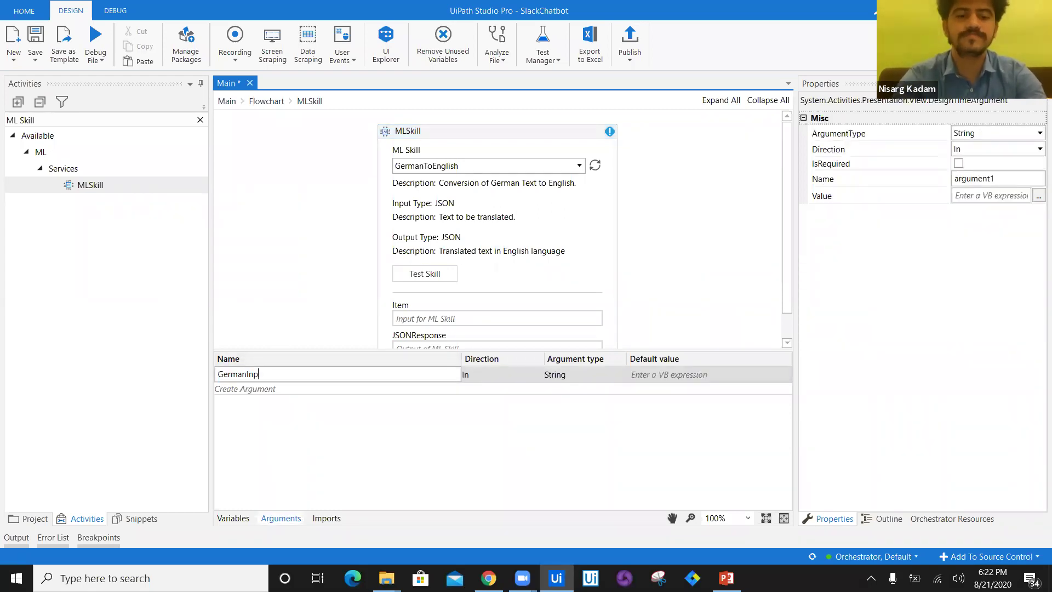
{"action": "type", "text": "ut"}
{"action": "key", "text": "Return"}
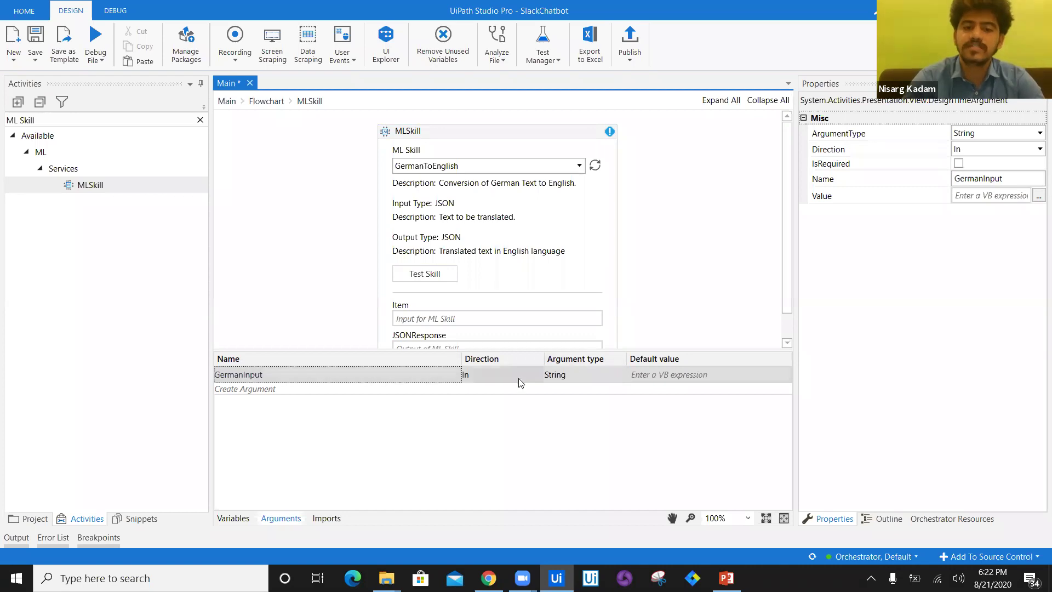
Set the skill's Item to GermanInput and store JSONResponse in a new EnglishOutput variable.
{"action": "left_click", "coordinate": [284, 525]}
{"action": "left_click", "coordinate": [441, 382]}
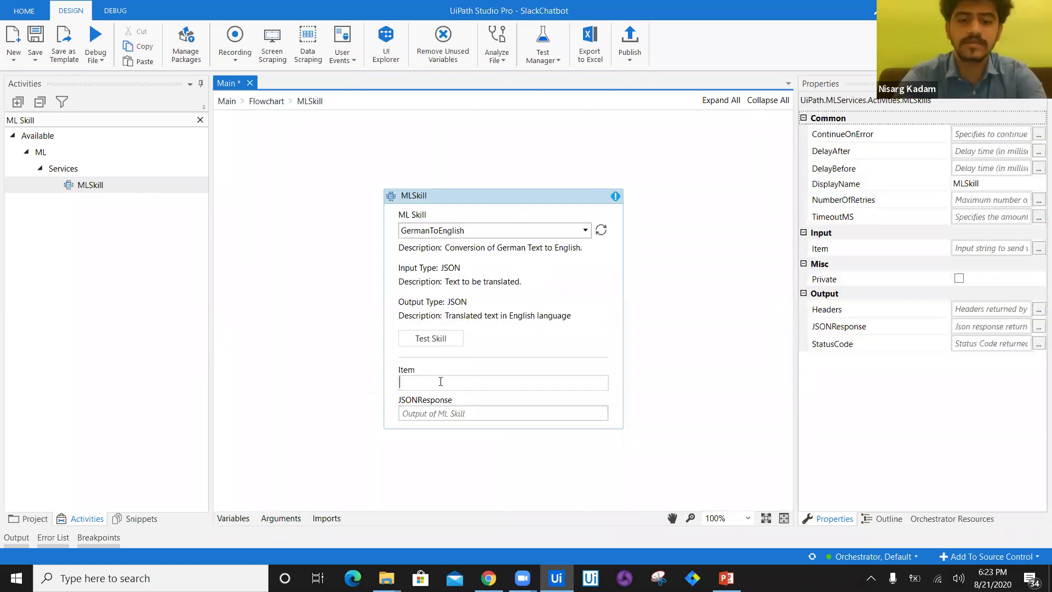
{"action": "type", "text": "get"}
{"action": "key", "text": "BackSpace"}
{"action": "type", "text": "r"}
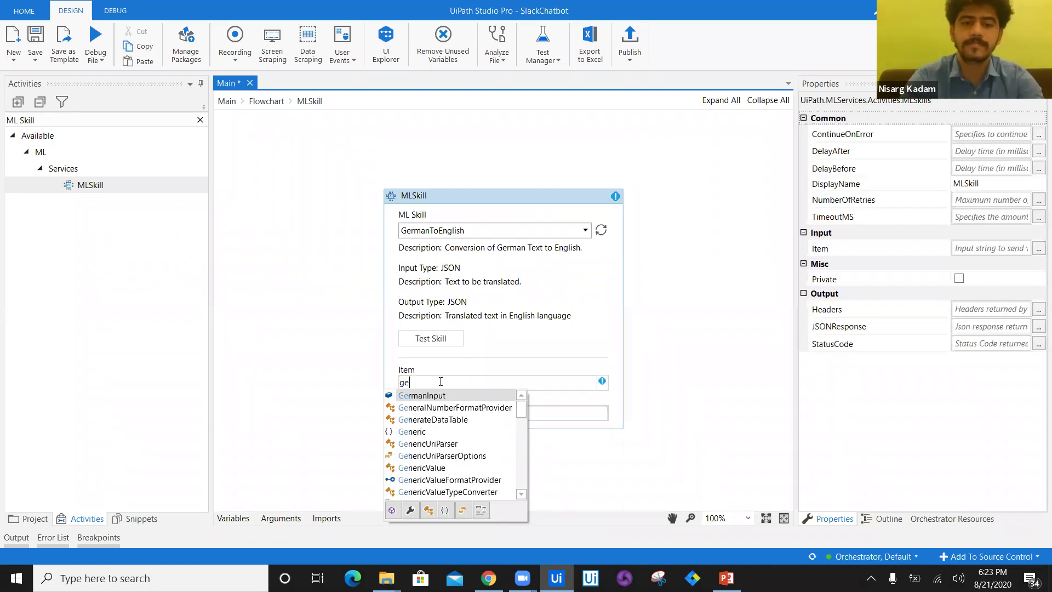
{"action": "key", "text": "Return"}
{"action": "key", "text": "ctrl+s"}
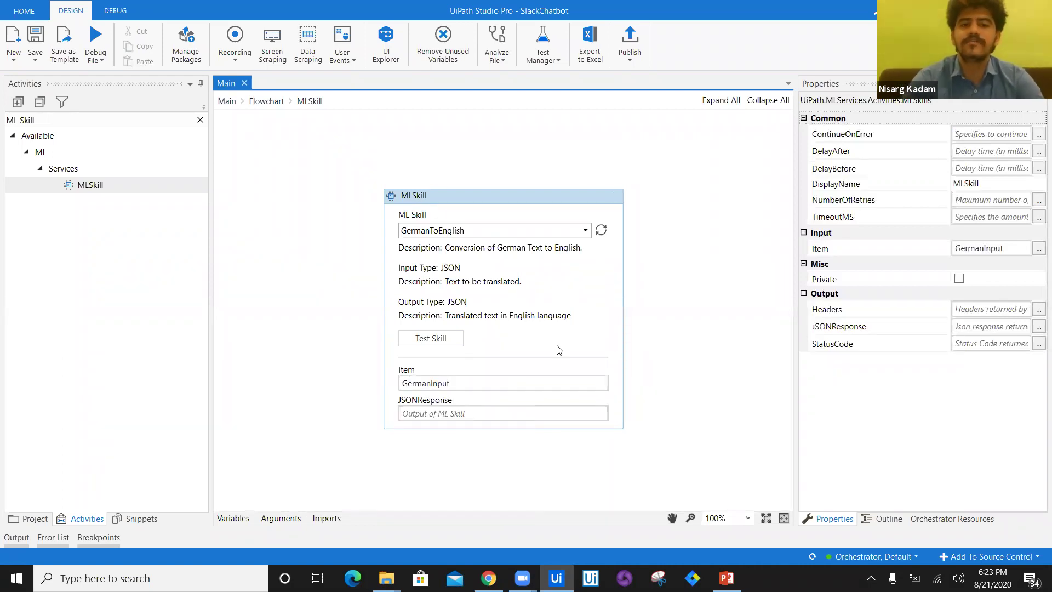
{"action": "left_click", "coordinate": [445, 411]}
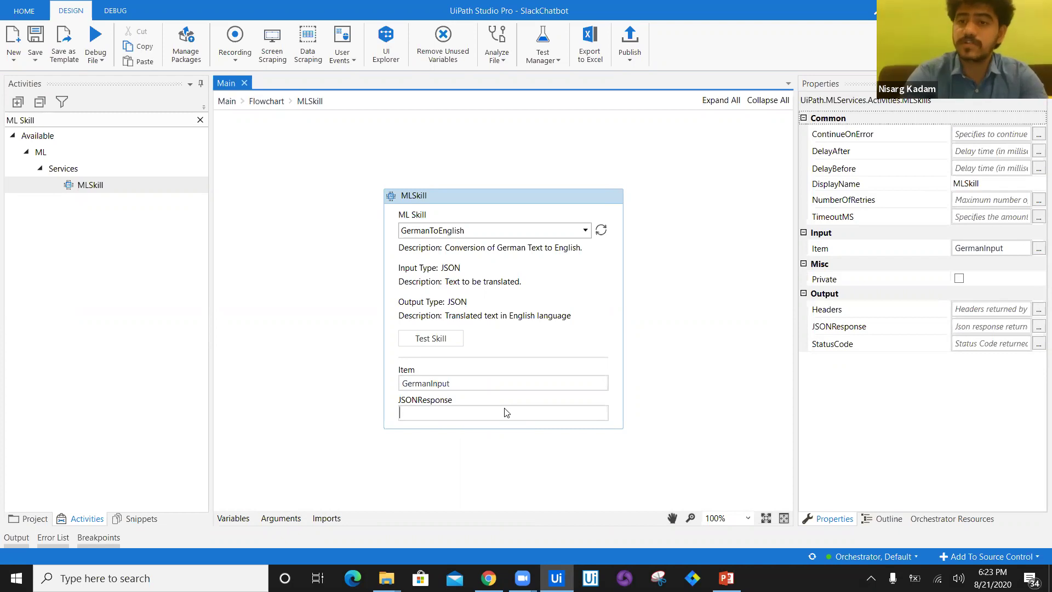
{"action": "key", "text": "ctrl+k"}
{"action": "type", "text": "Eng"}
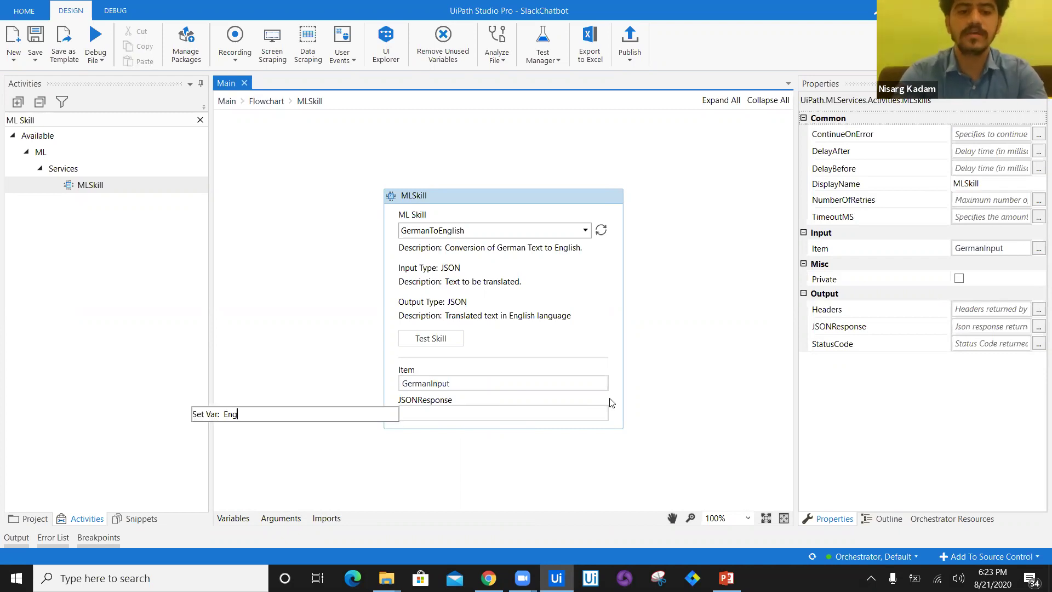
{"action": "type", "text": "lishOutput"}
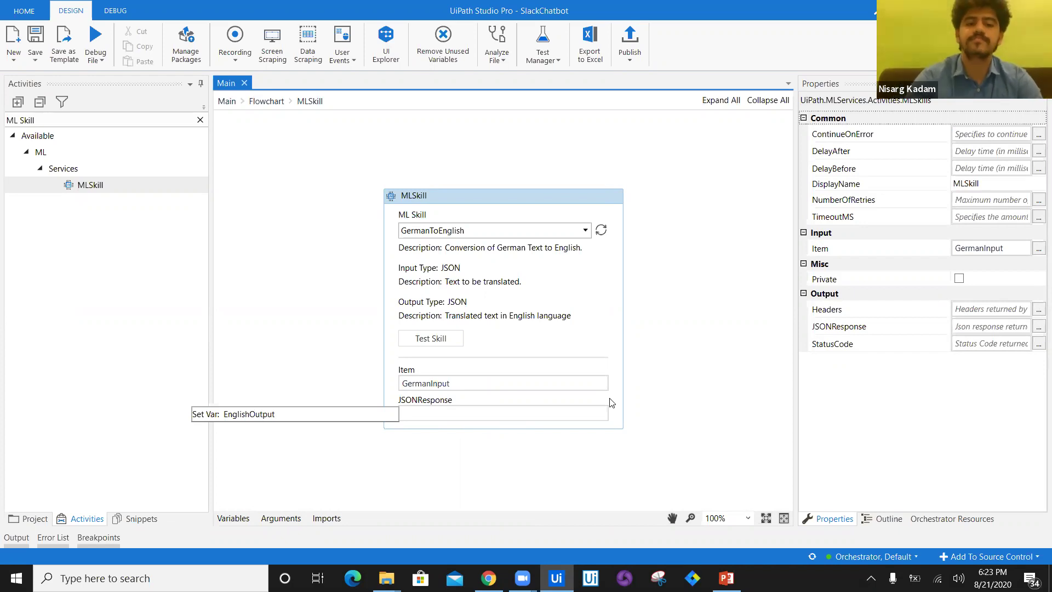
{"action": "key", "text": "Return"}
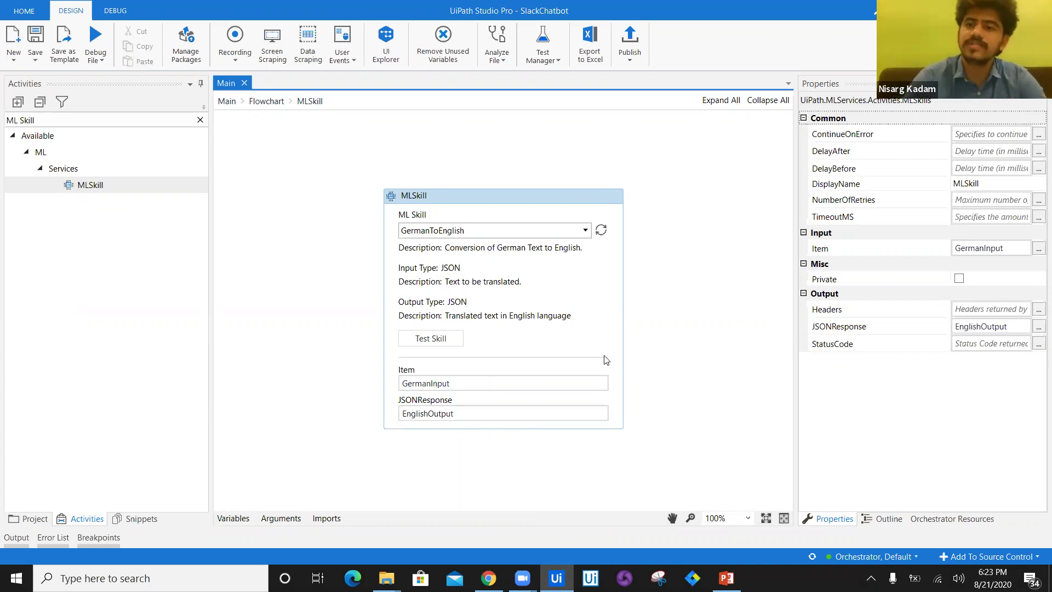
Rename the MLSkill activity in the flowchart to 'German To English'.
{"action": "left_click", "coordinate": [266, 101]}
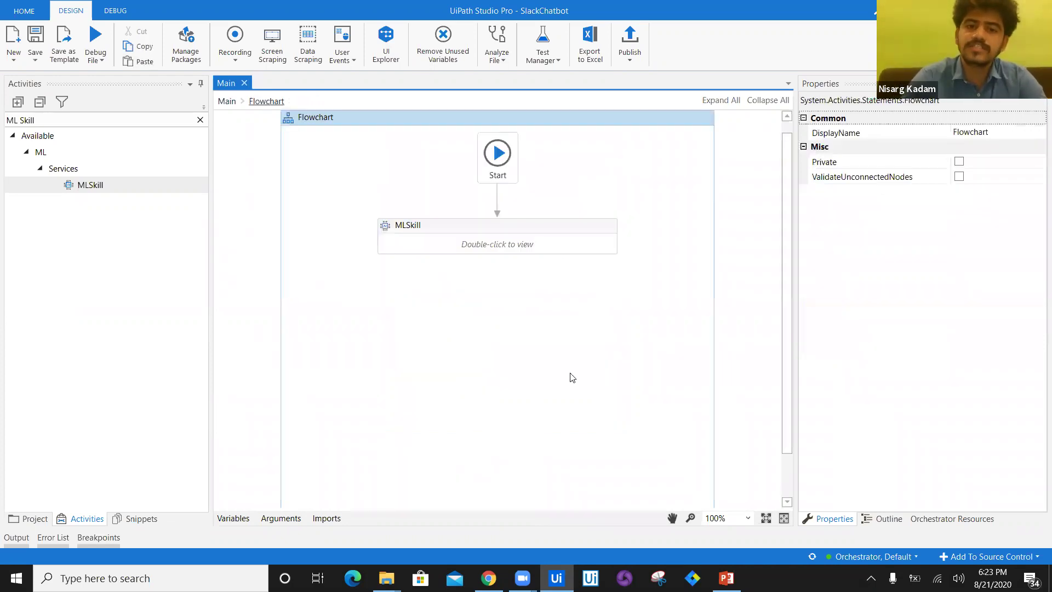
{"action": "left_click", "coordinate": [412, 242]}
{"action": "left_click", "coordinate": [412, 227]}
{"action": "type", "text": "German To Engl"}
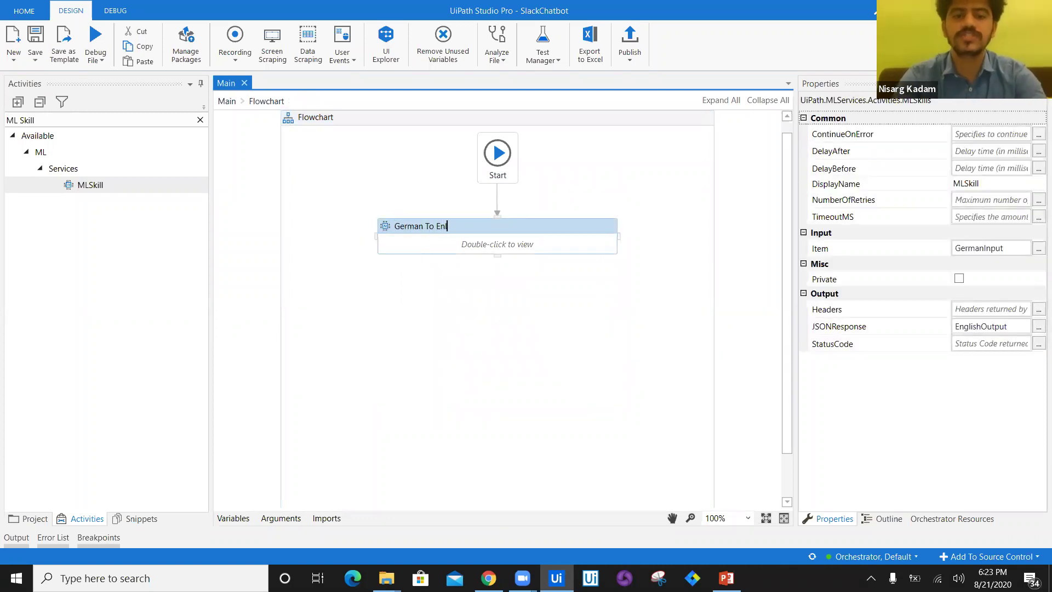
{"action": "type", "text": "ish"}
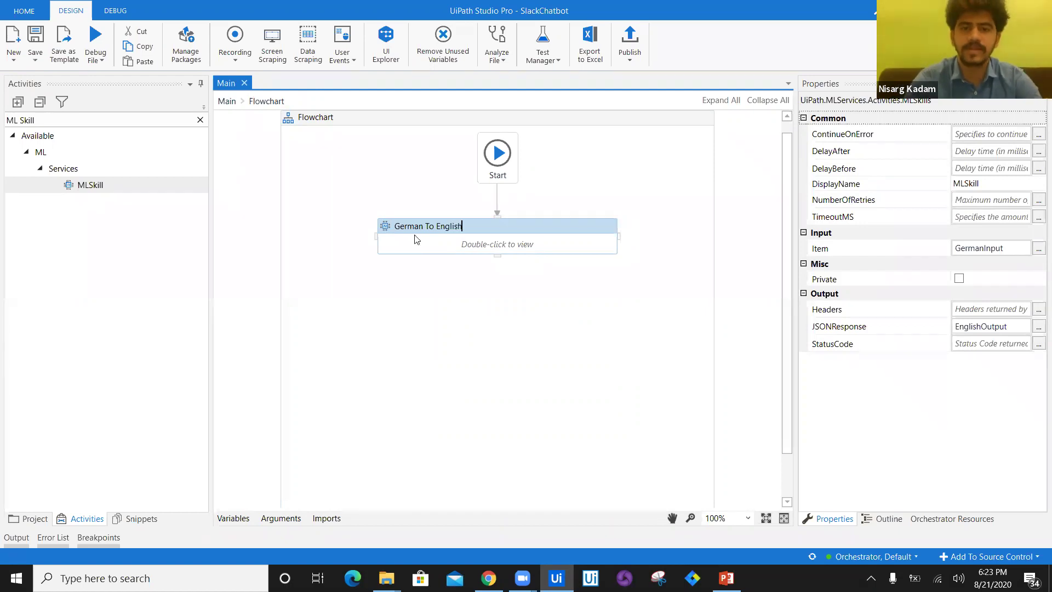
{"action": "left_click", "coordinate": [429, 287]}
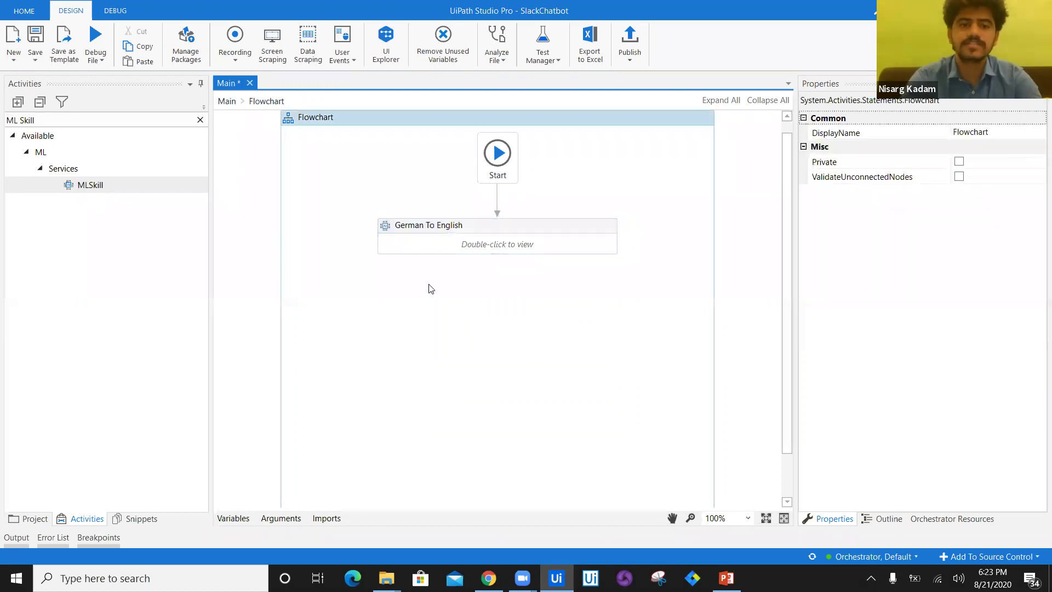
Add a Message Box after German To English displaying "English Translation is : "+EnglishOutput.
{"action": "left_click", "coordinate": [200, 119]}
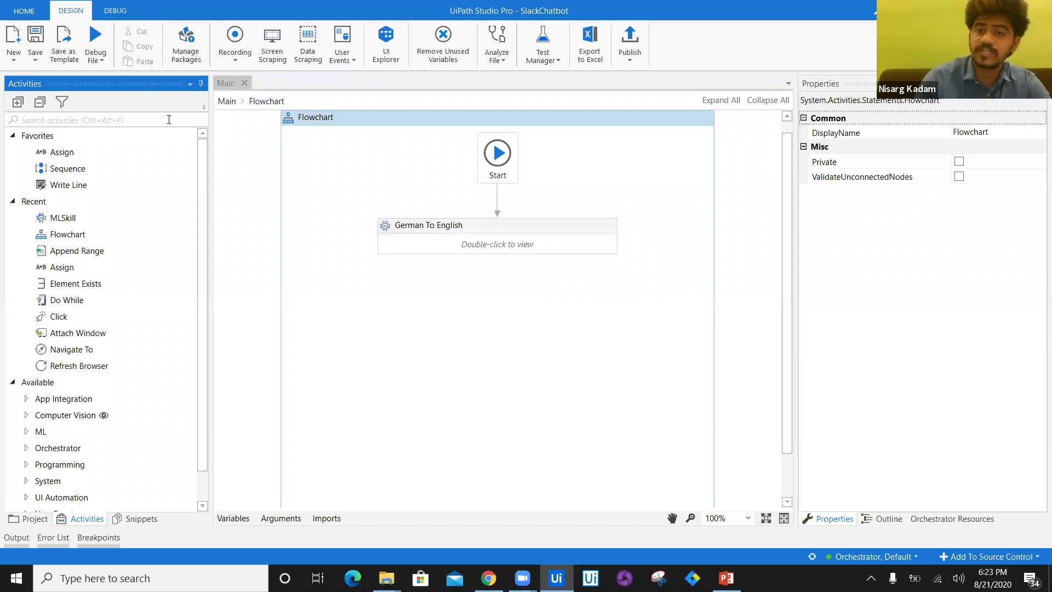
{"action": "type", "text": "messag"}
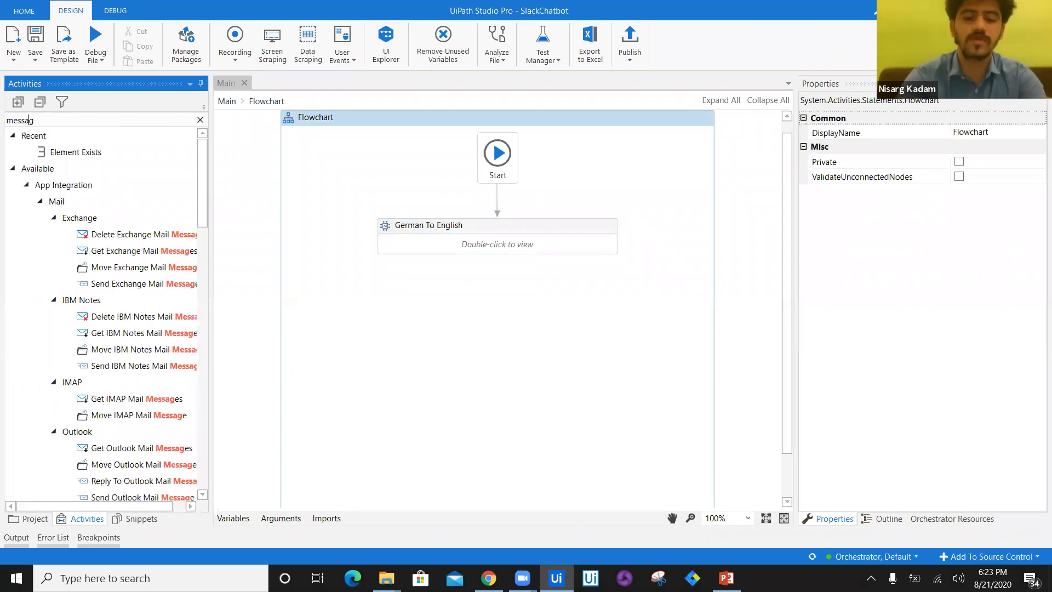
{"action": "type", "text": "e box"}
{"action": "left_click_drag", "start_coordinate": [101, 185], "coordinate": [494, 270]}
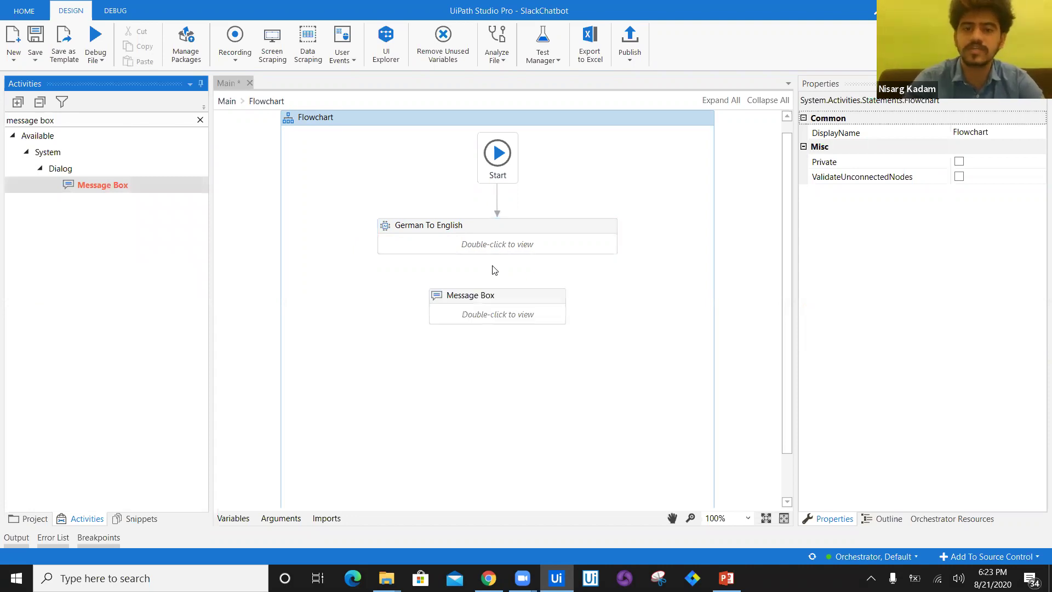
{"action": "double_click", "coordinate": [530, 315]}
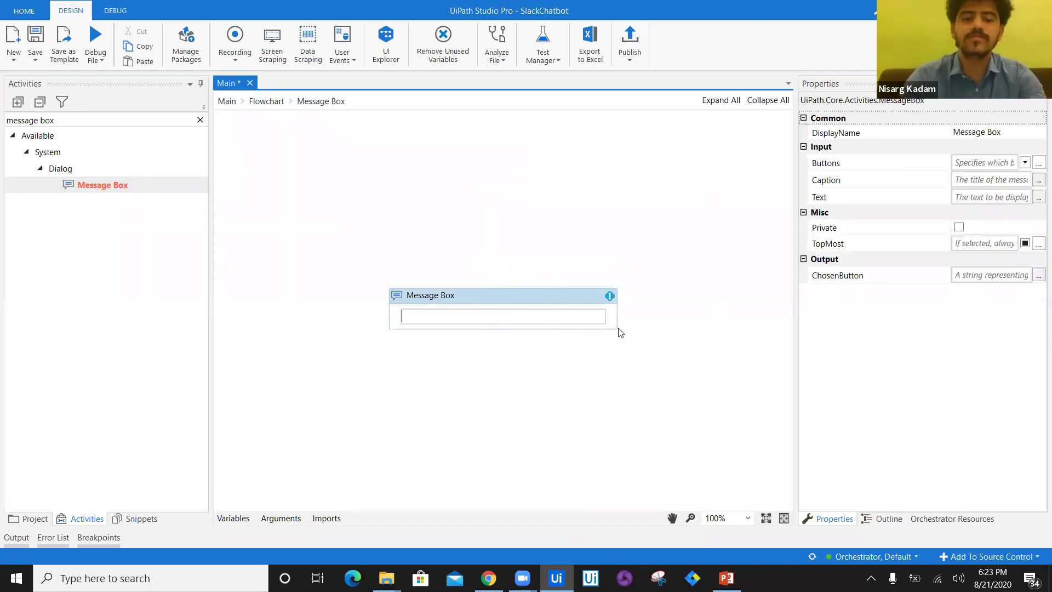
{"action": "type", "text": "EnglishOutput"}
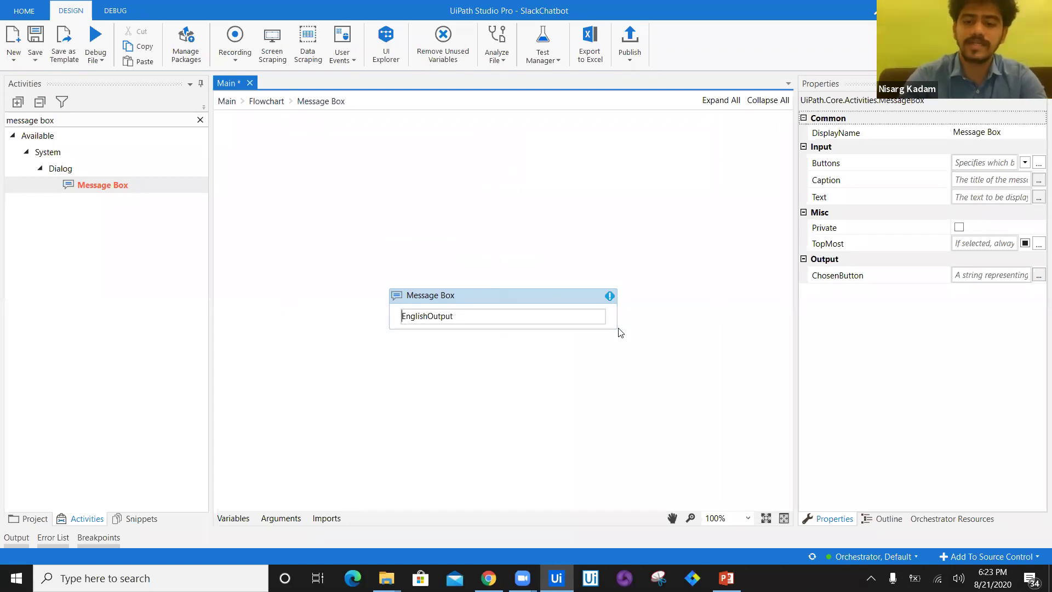
{"action": "key", "text": "Home"}
{"action": "type", "text": "\"+"}
{"action": "key", "text": "Home"}
{"action": "type", "text": "\"English Trans"}
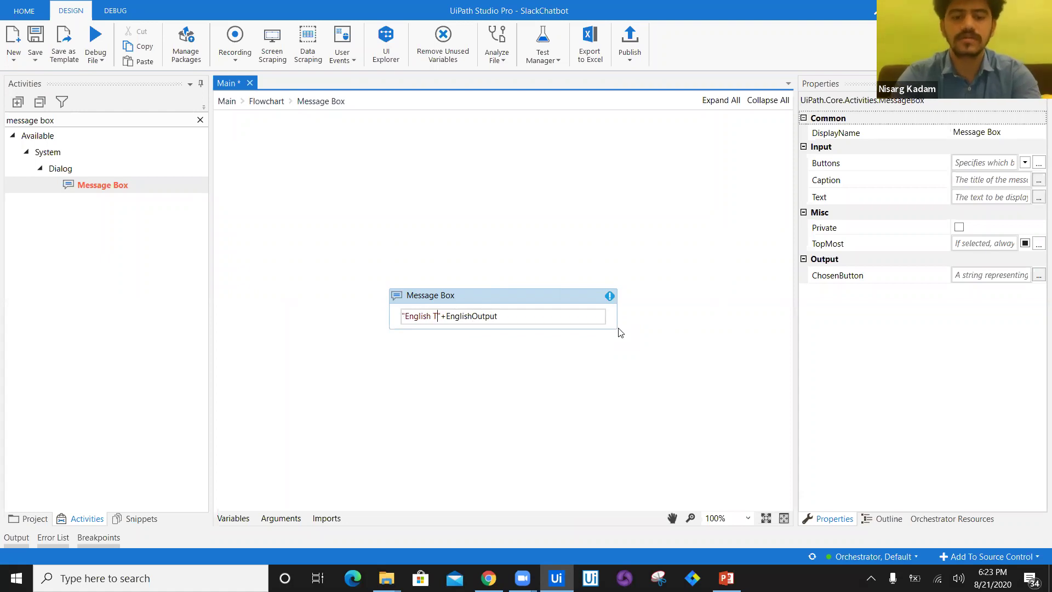
{"action": "type", "text": "lation is "}
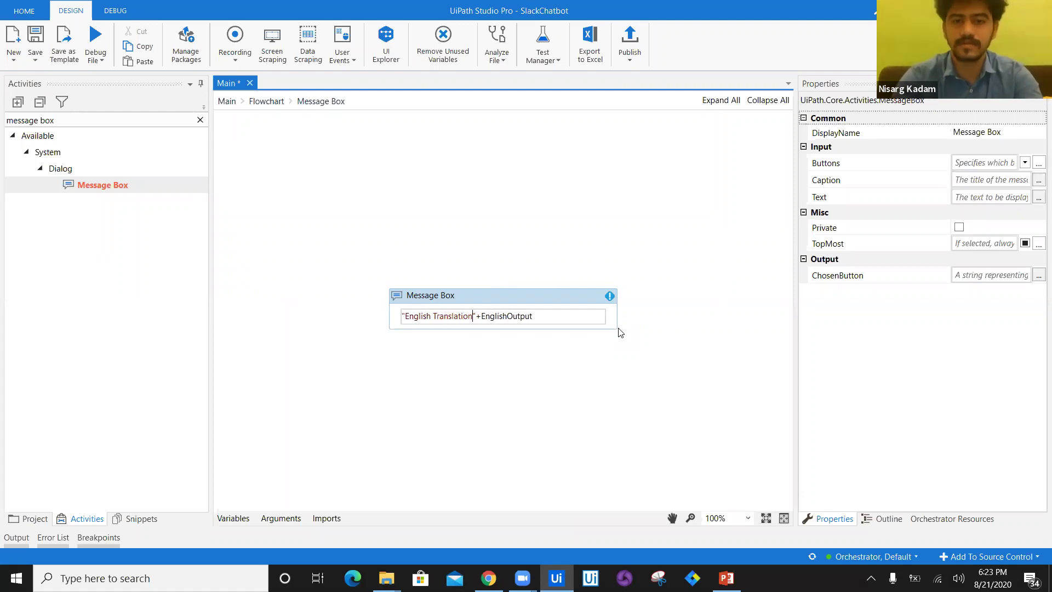
{"action": "type", "text": ":"}
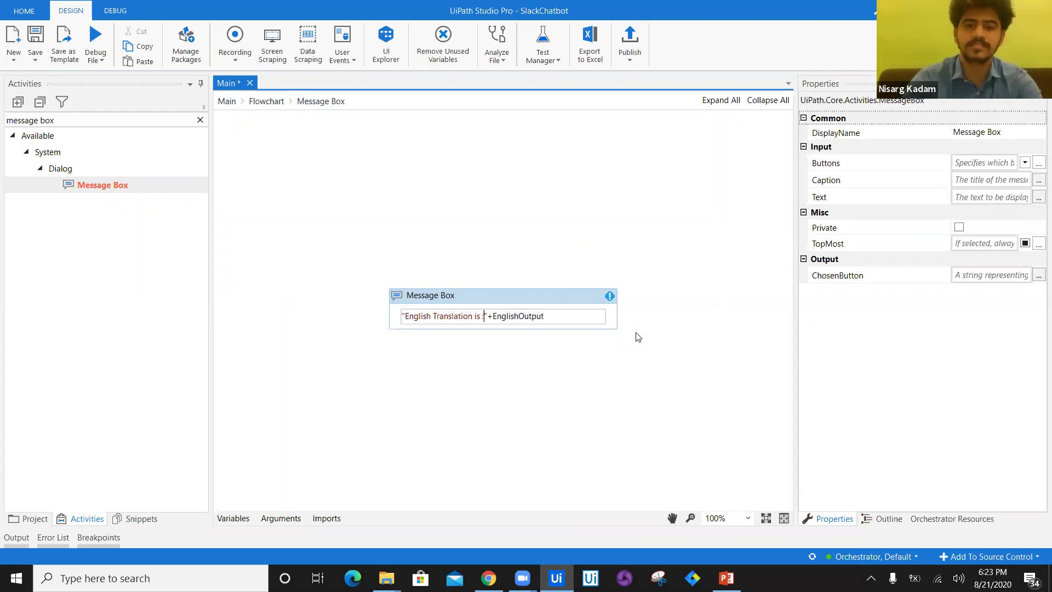
{"action": "left_click", "coordinate": [400, 232]}
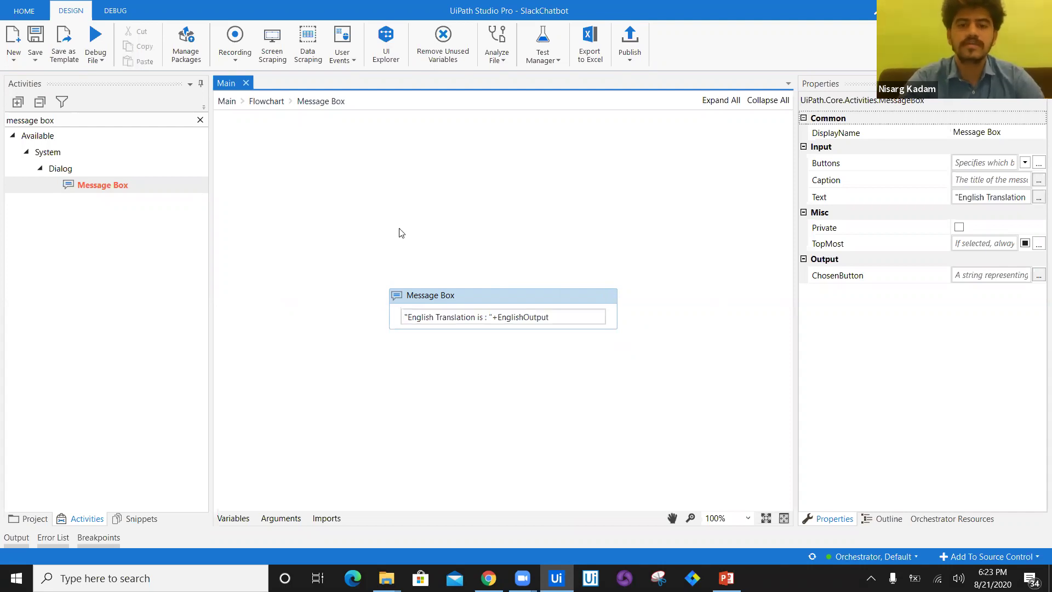
{"action": "left_click", "coordinate": [266, 102]}
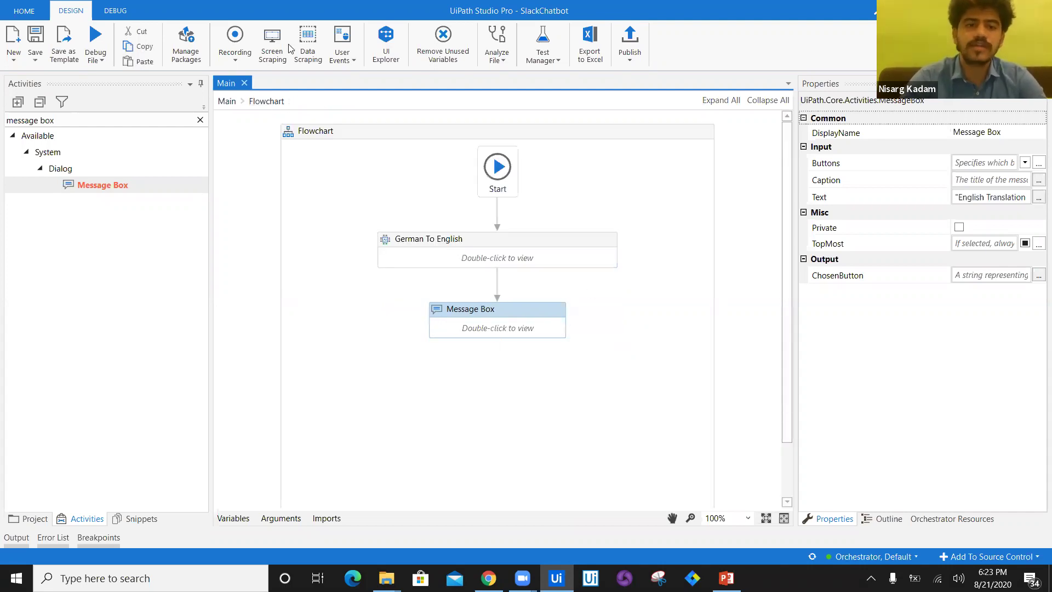
Place an Input Dialog below the Message Box, titled 'Response' and labelled 'What would you like to reply ?'.
{"action": "left_click", "coordinate": [201, 120]}
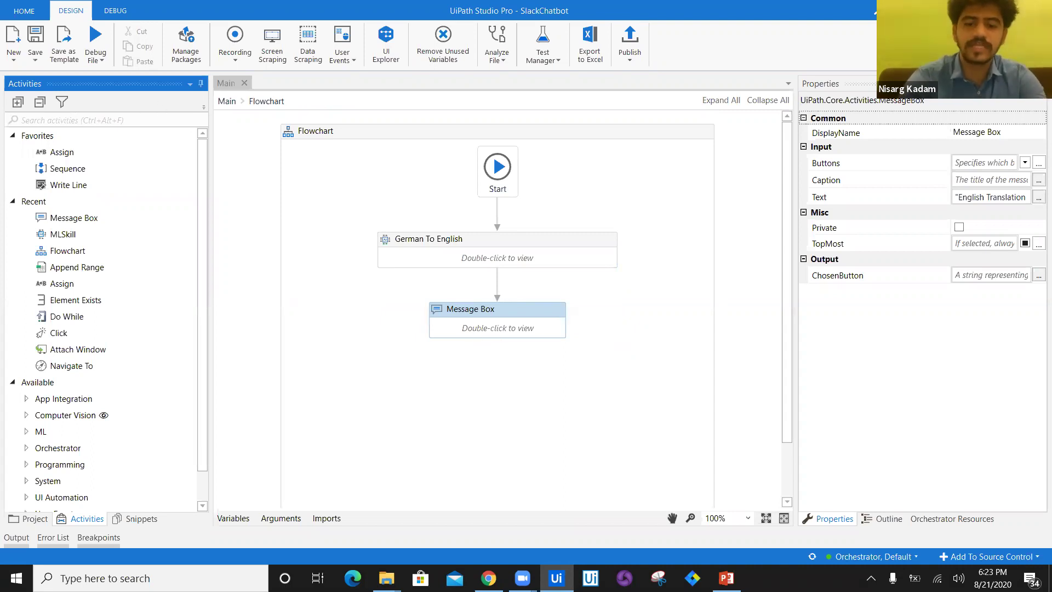
{"action": "type", "text": "input"}
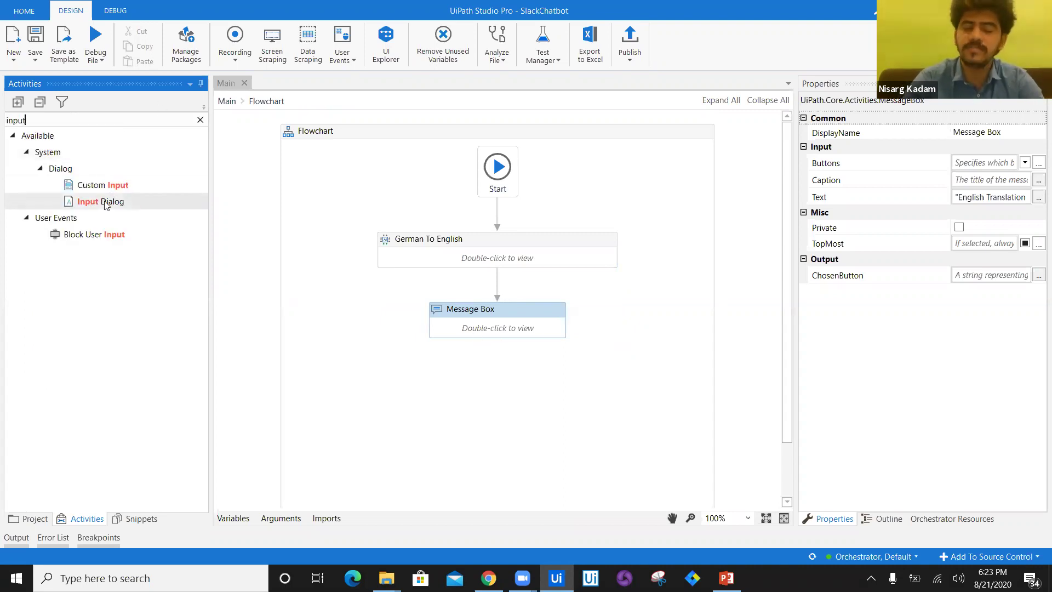
{"action": "left_click_drag", "start_coordinate": [106, 204], "coordinate": [503, 355]}
{"action": "double_click", "coordinate": [497, 391]}
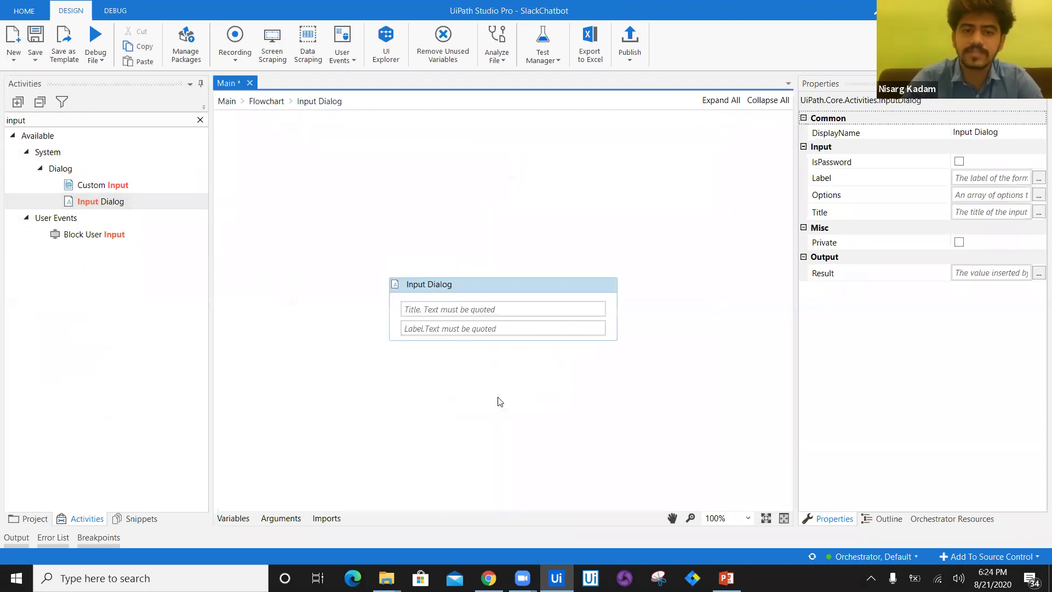
{"action": "left_click", "coordinate": [475, 308]}
{"action": "type", "text": "\"Response"}
{"action": "left_click", "coordinate": [476, 329]}
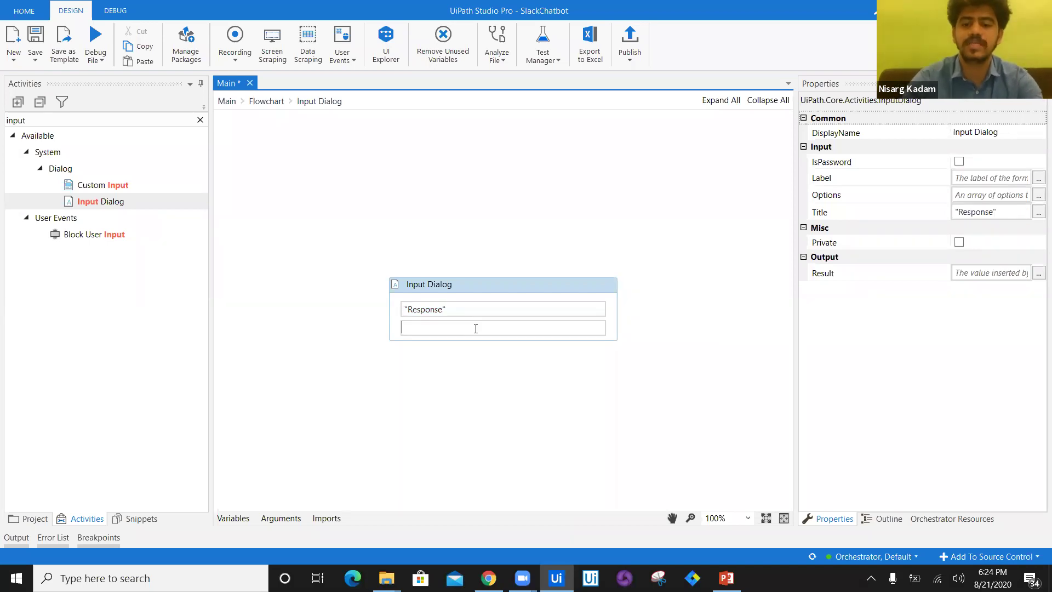
{"action": "type", "text": "\""}
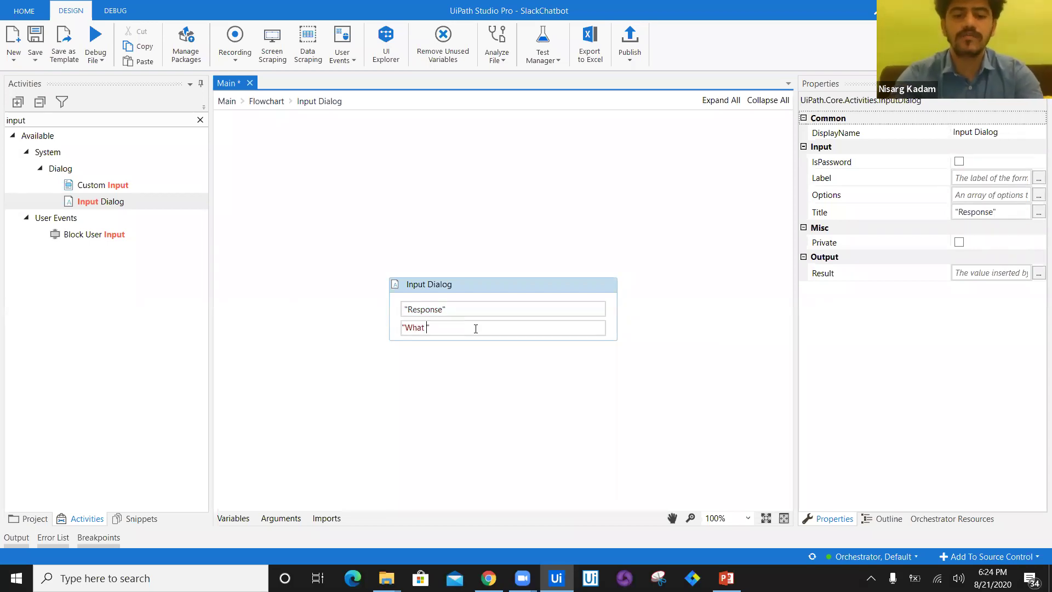
{"action": "type", "text": "What would you like to repl"}
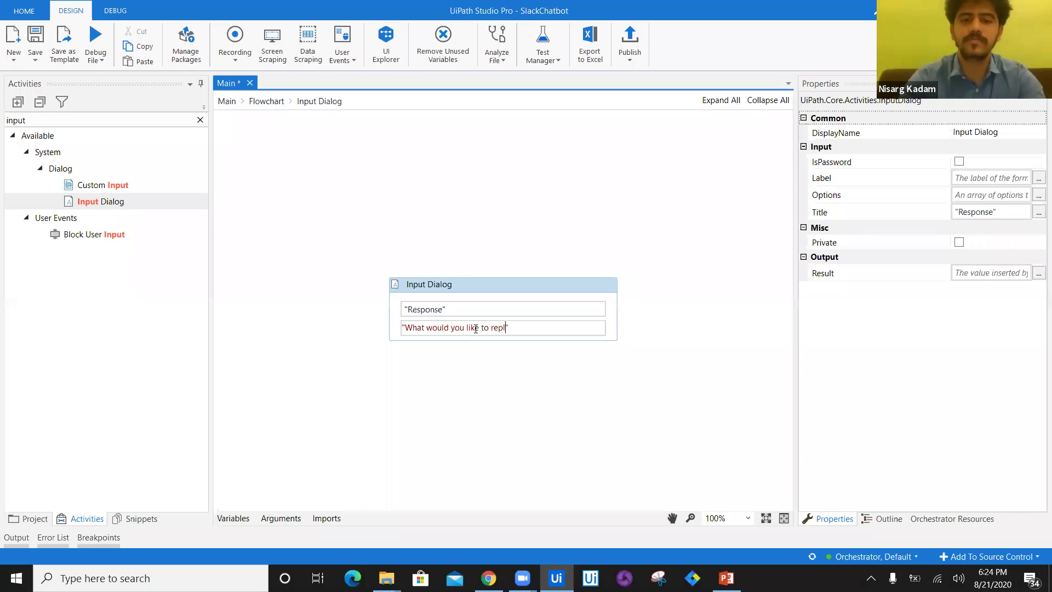
{"action": "type", "text": "y ?"}
{"action": "left_click", "coordinate": [499, 284]}
{"action": "key", "text": "ctrl+s"}
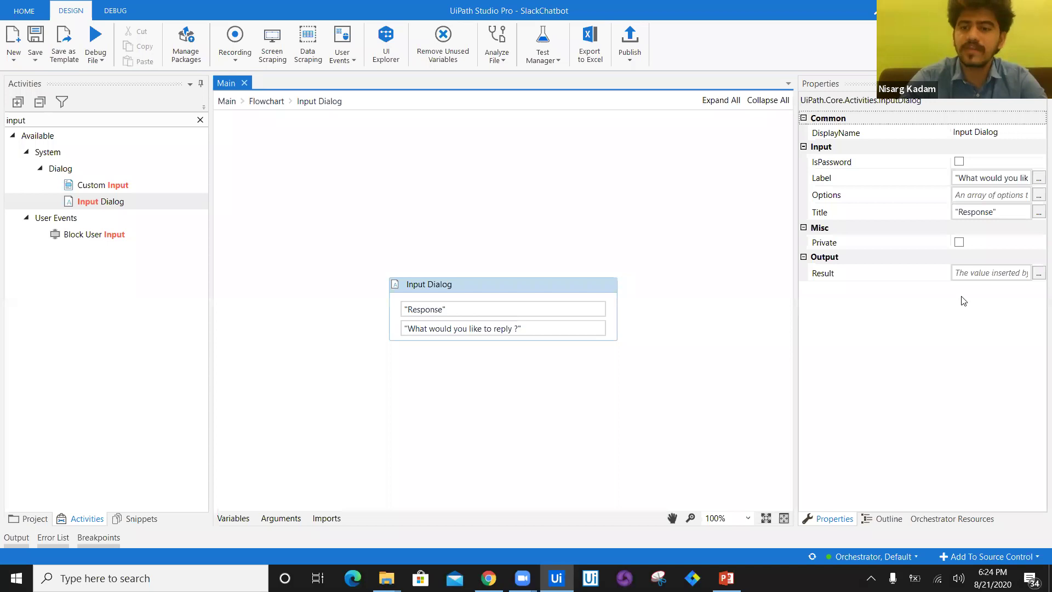
Store the dialog's result in a new variable EnglishInput and save the workflow.
{"action": "left_click", "coordinate": [973, 274]}
{"action": "right_click", "coordinate": [974, 275]}
{"action": "key", "text": "ctrl+k"}
{"action": "type", "text": "Eng"}
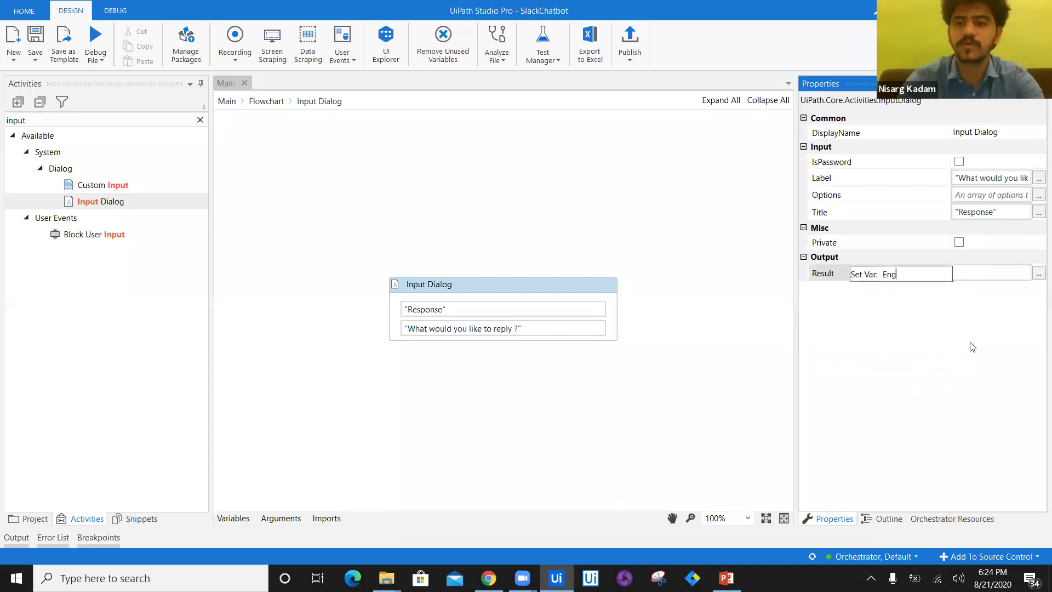
{"action": "type", "text": "lishInput"}
{"action": "key", "text": "Return"}
{"action": "key", "text": "ctrl+s"}
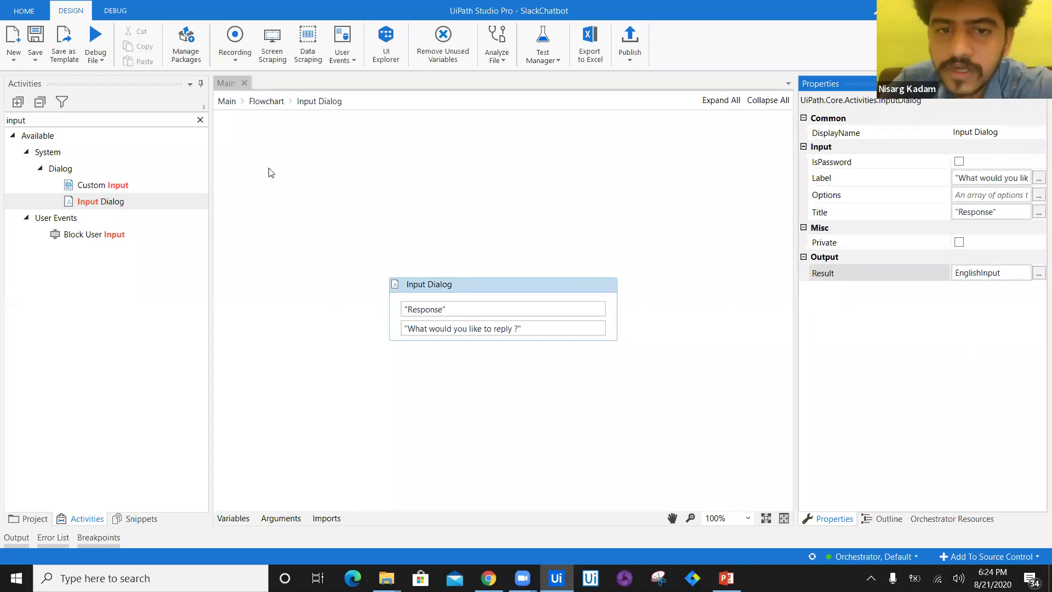
{"action": "left_click", "coordinate": [266, 102]}
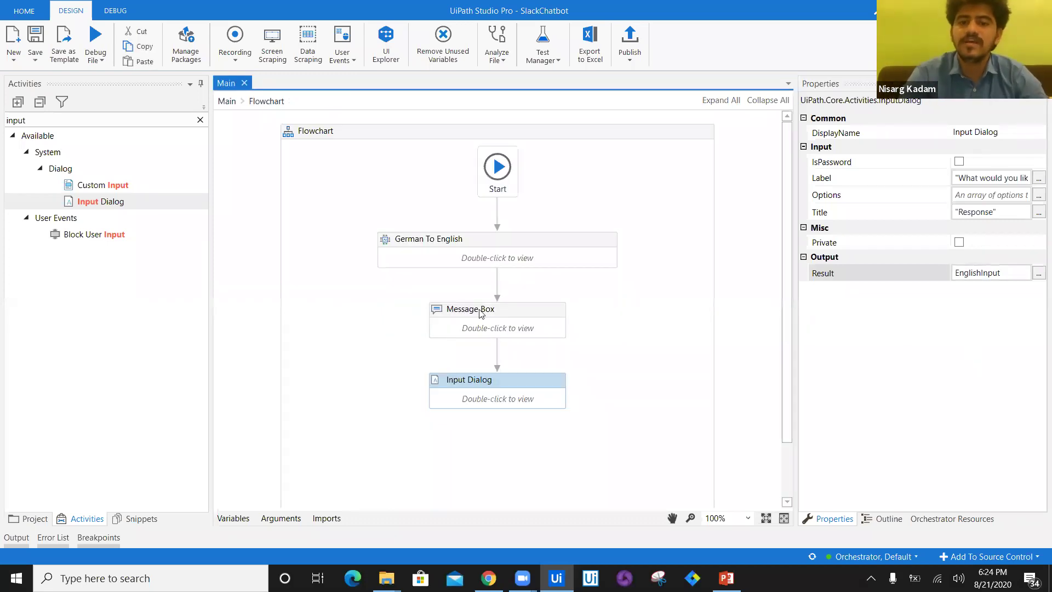
{"action": "left_click", "coordinate": [200, 120]}
Add an MLSkill activity below the Input Dialog and select the EnglishToGerman skill.
{"action": "left_click_drag", "start_coordinate": [67, 251], "coordinate": [500, 426]}
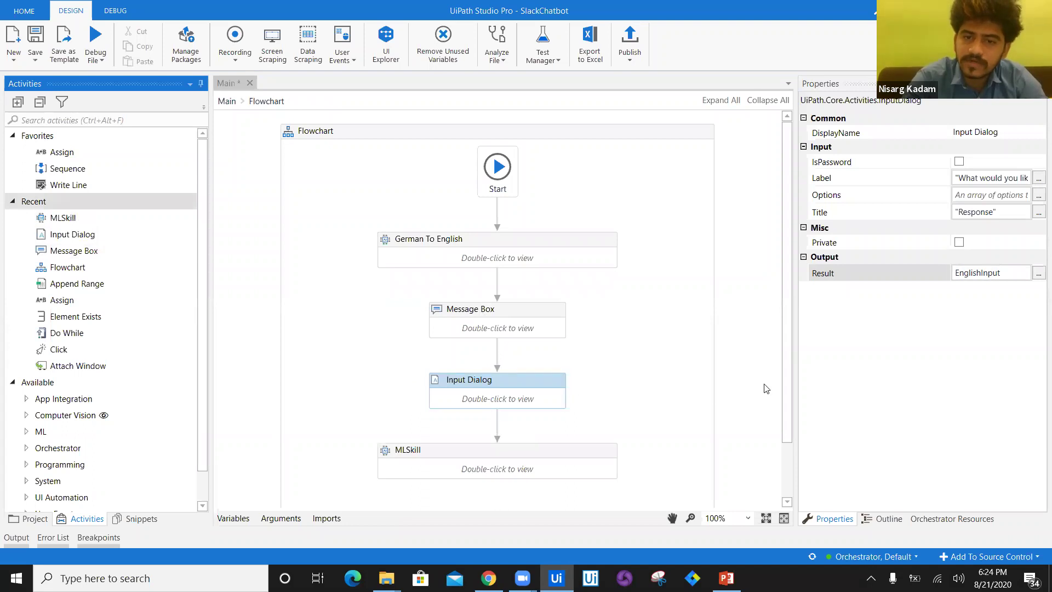
{"action": "left_click_drag", "start_coordinate": [787, 406], "coordinate": [791, 436]}
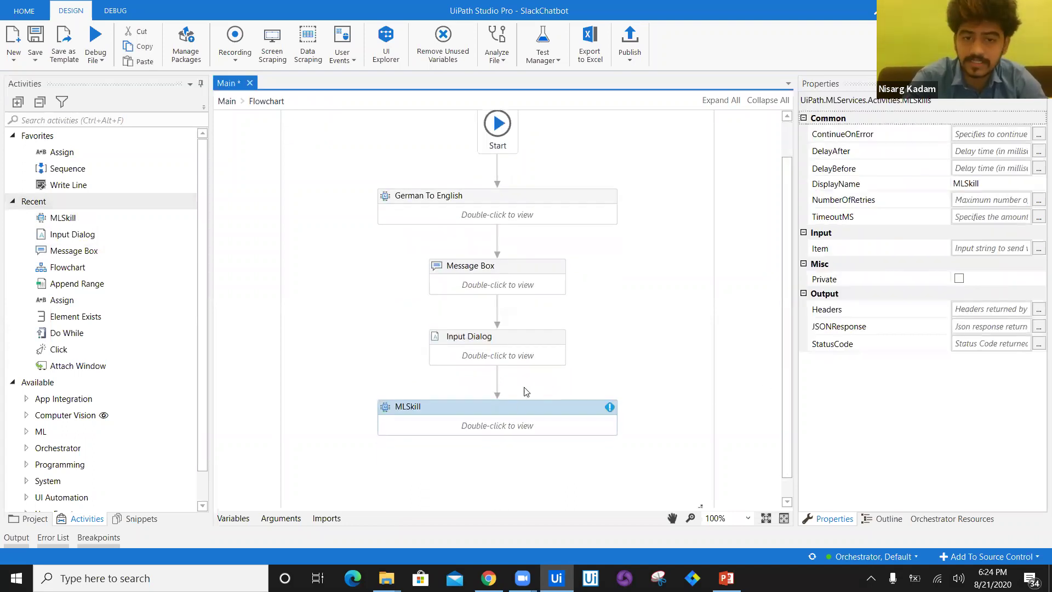
{"action": "double_click", "coordinate": [518, 410]}
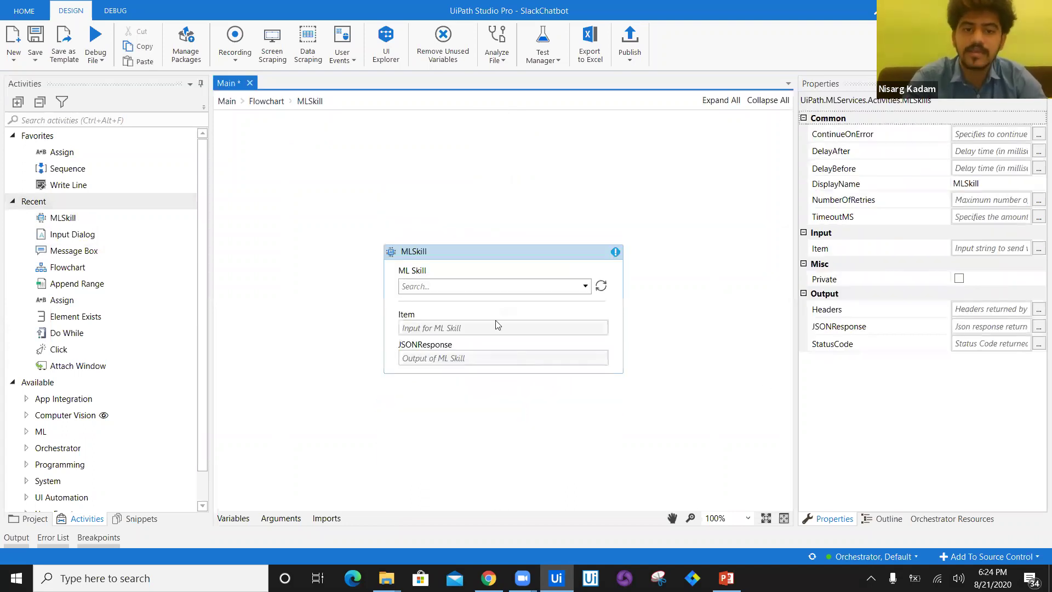
{"action": "left_click", "coordinate": [585, 286]}
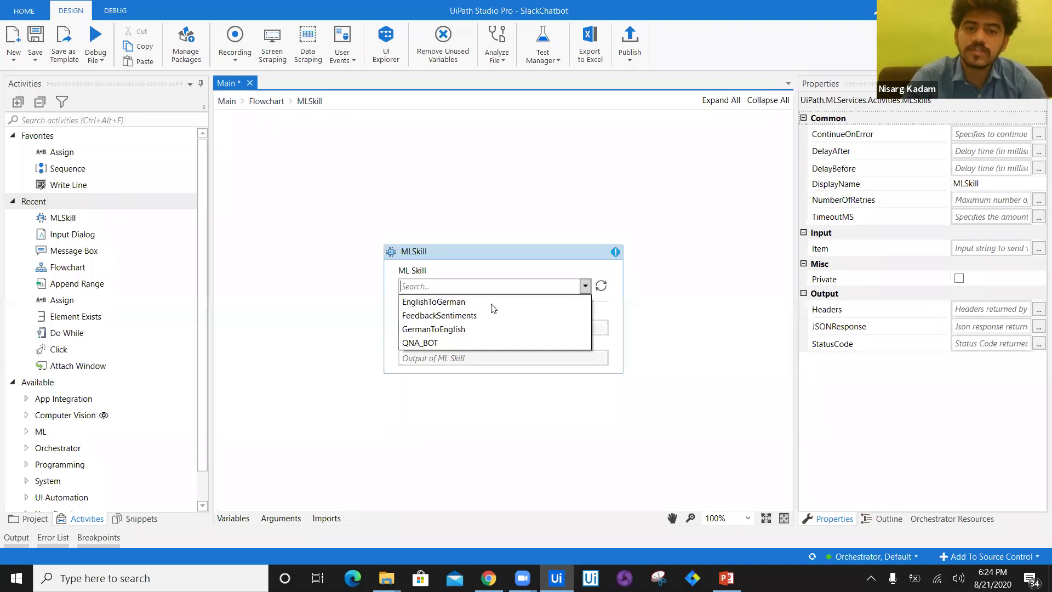
{"action": "left_click", "coordinate": [445, 303]}
Test the skill with 'I am feeling good.', getting 'Ich fühle mich gut.' back.
{"action": "left_click", "coordinate": [431, 338]}
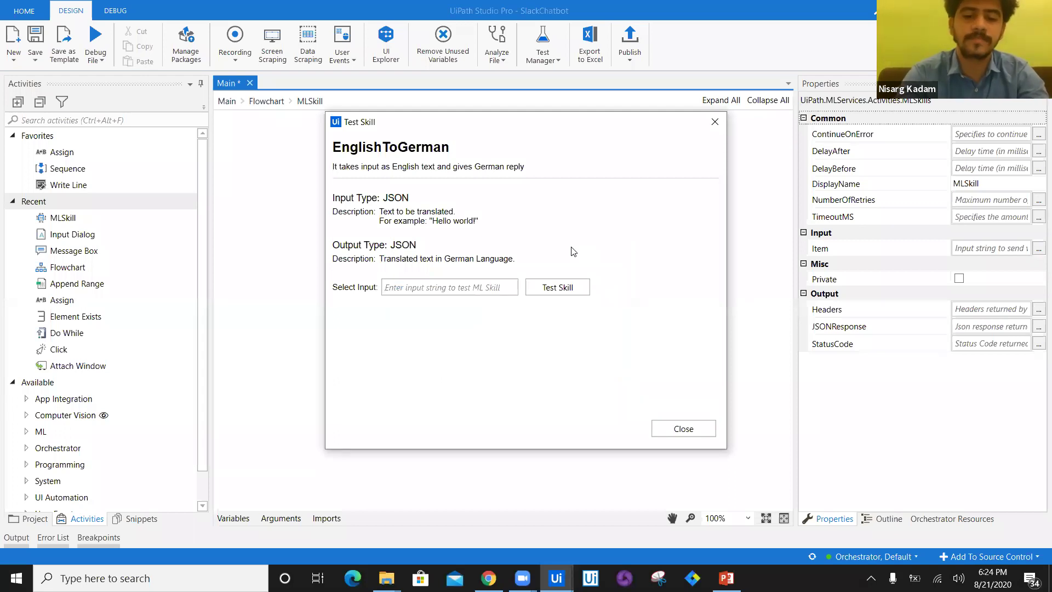
{"action": "type", "text": "I"}
{"action": "key", "text": "BackSpace"}
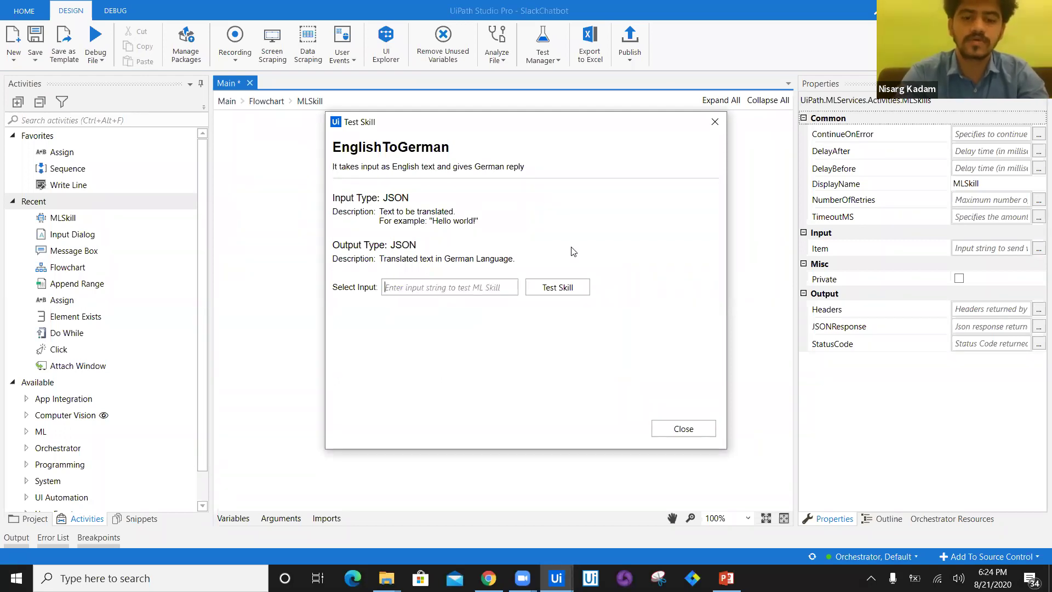
{"action": "type", "text": "Today"}
{"action": "key", "text": "BackSpace"}
{"action": "key", "text": "BackSpace"}
{"action": "key", "text": "BackSpace"}
{"action": "key", "text": "BackSpace"}
{"action": "key", "text": "BackSpace"}
{"action": "type", "text": "I am feeling "}
{"action": "type", "text": "food"}
{"action": "key", "text": "BackSpace"}
{"action": "key", "text": "BackSpace"}
{"action": "key", "text": "BackSpace"}
{"action": "key", "text": "BackSpace"}
{"action": "type", "text": "good."}
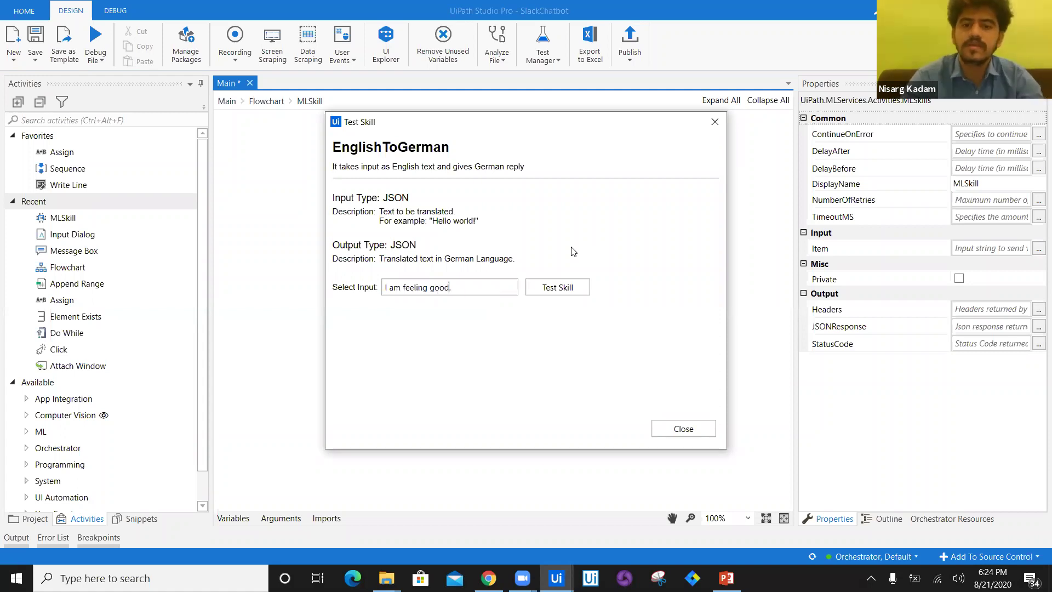
{"action": "left_click", "coordinate": [565, 295]}
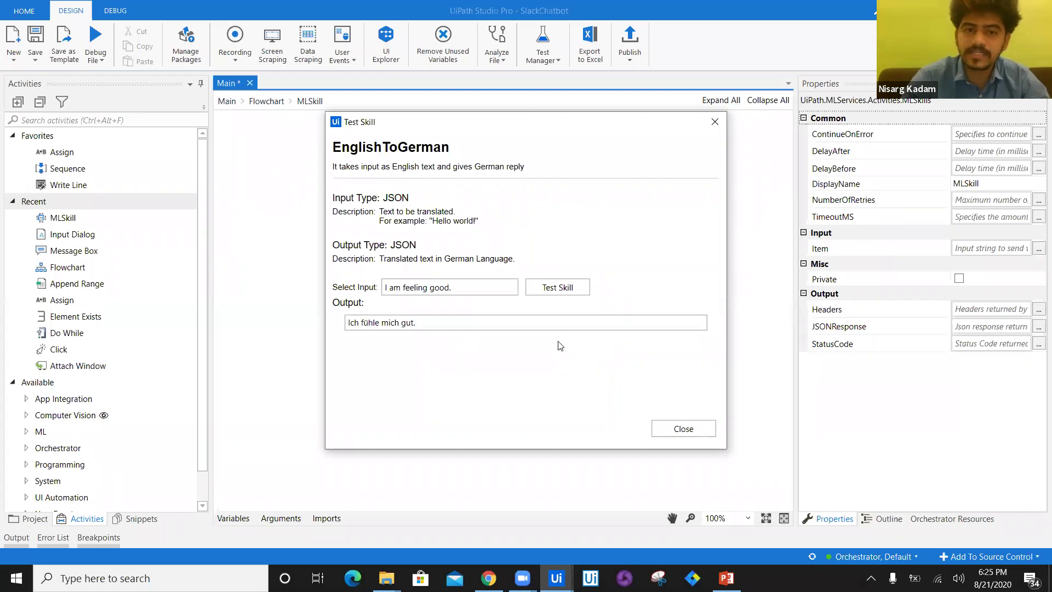
{"action": "left_click", "coordinate": [658, 433]}
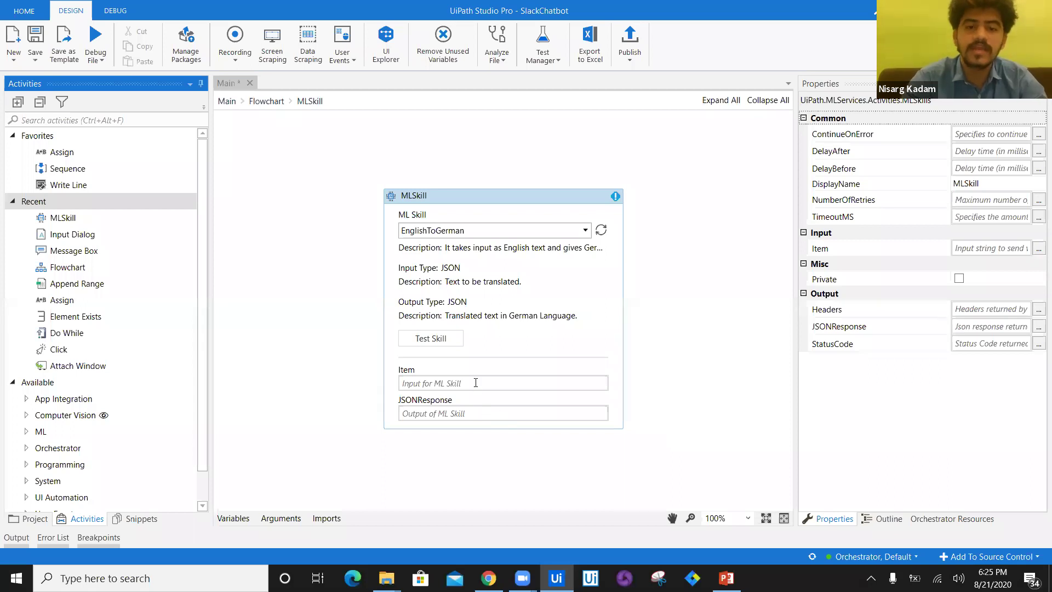
Set the MLSkill's input Item to EnglishInput and save.
{"action": "left_click", "coordinate": [430, 378]}
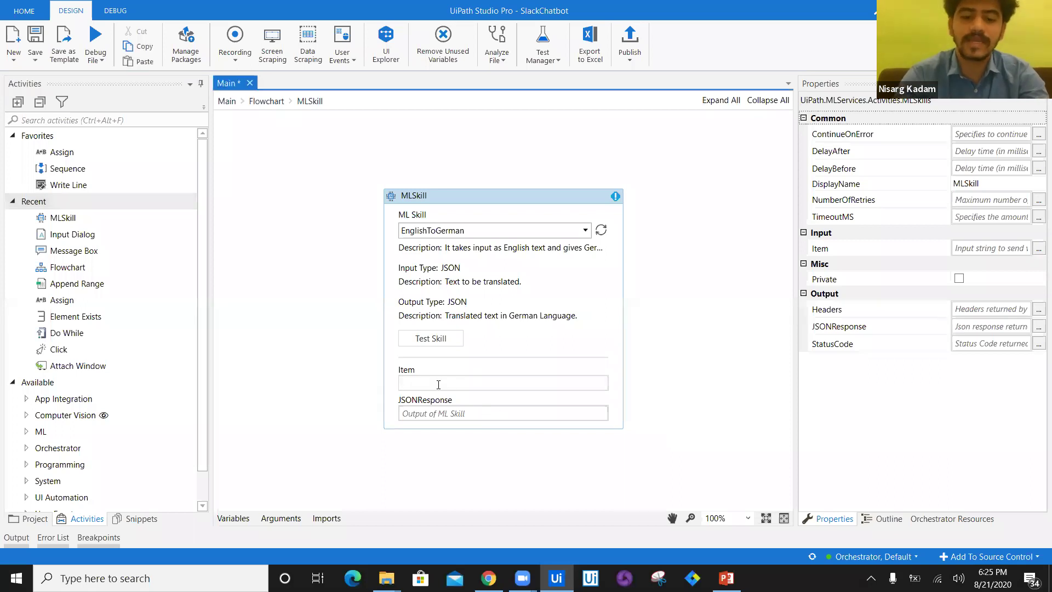
{"action": "type", "text": "EnglishInput"}
{"action": "key", "text": "Tab"}
{"action": "left_click", "coordinate": [364, 242]}
{"action": "key", "text": "ctrl+s"}
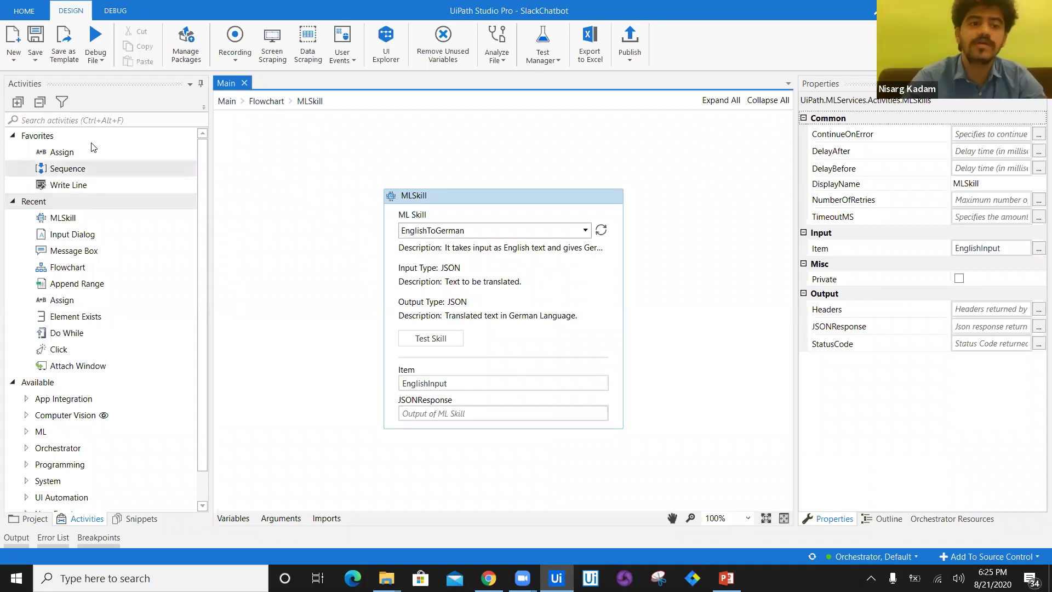
Create a new workflow argument GermanOutput with direction Out.
{"action": "left_click", "coordinate": [442, 421]}
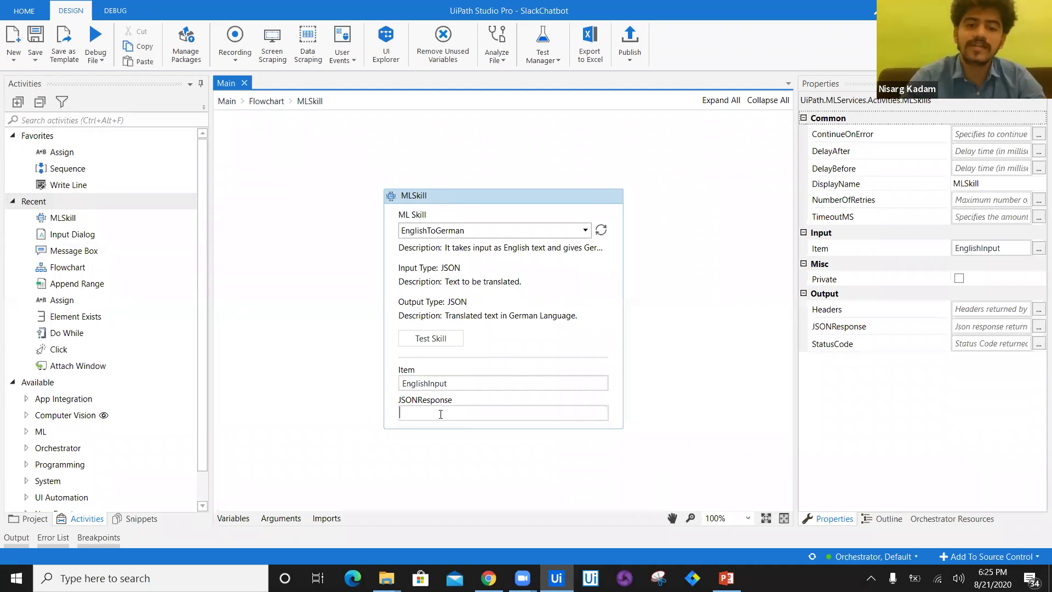
{"action": "left_click", "coordinate": [288, 515]}
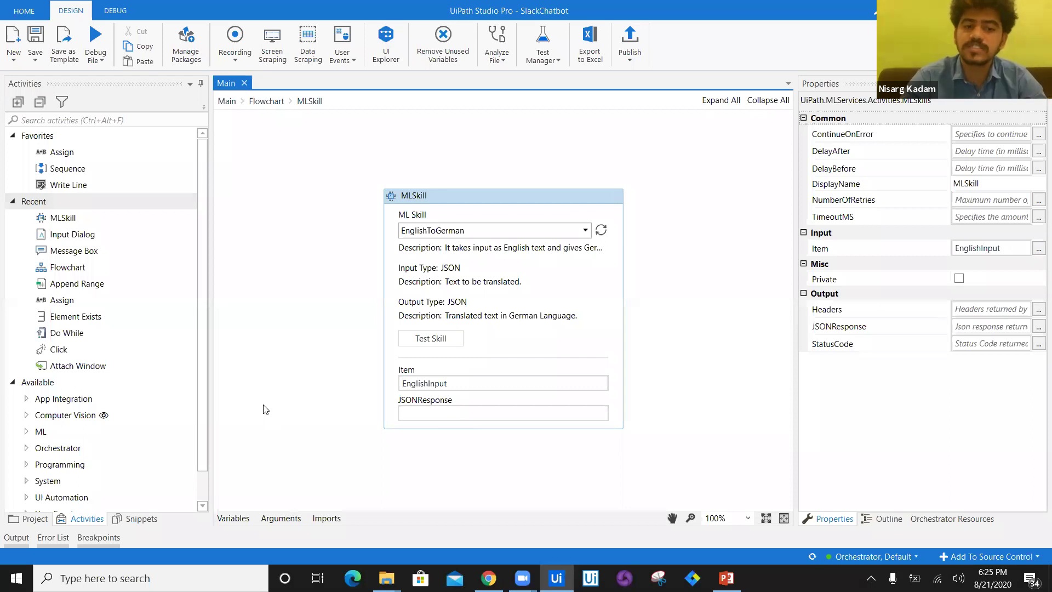
{"action": "left_click", "coordinate": [258, 390]}
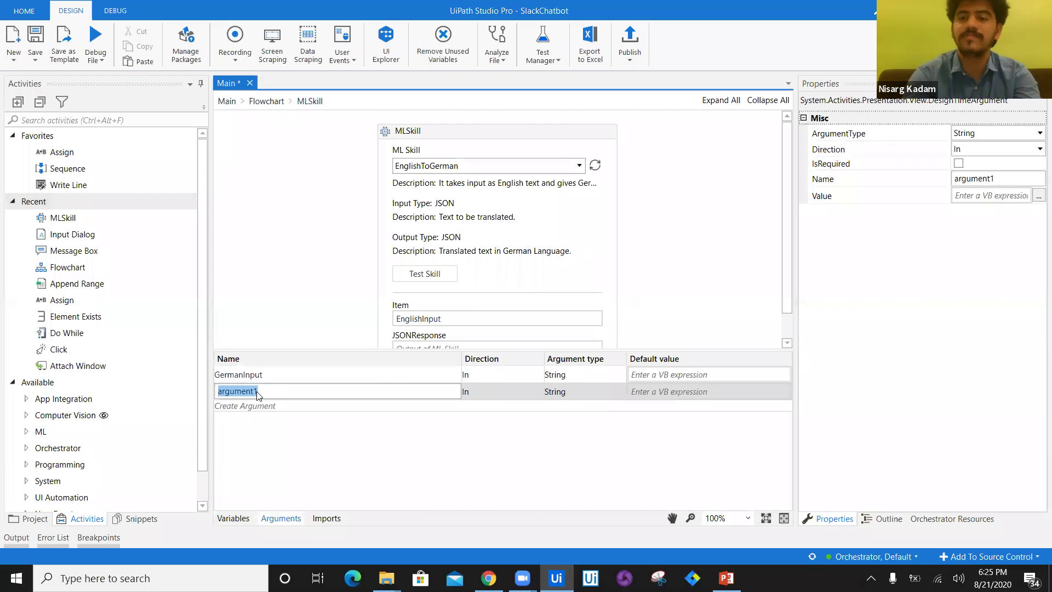
{"action": "type", "text": "Ger"}
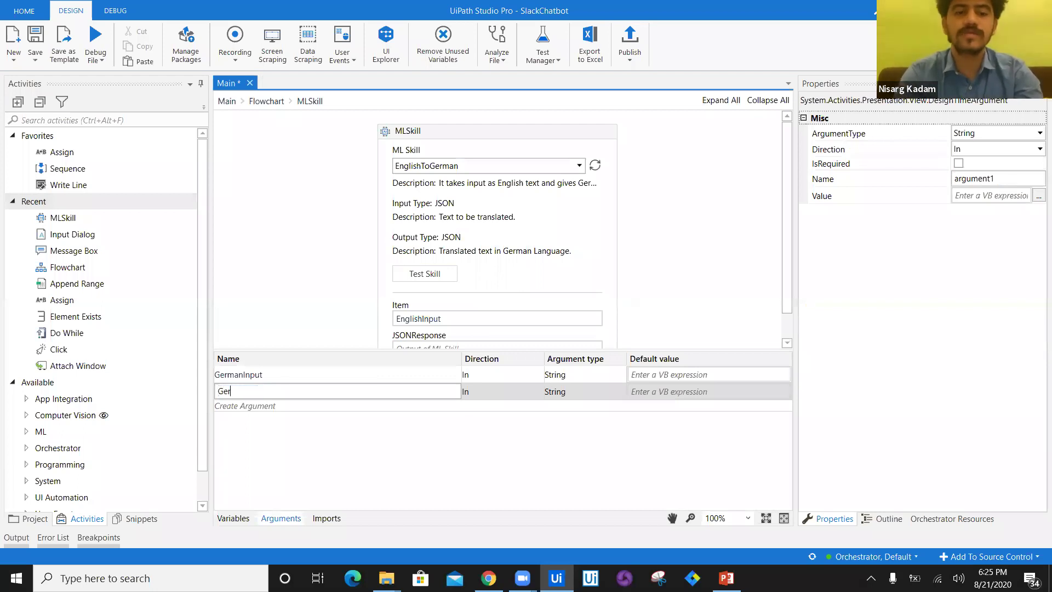
{"action": "type", "text": "manOutput"}
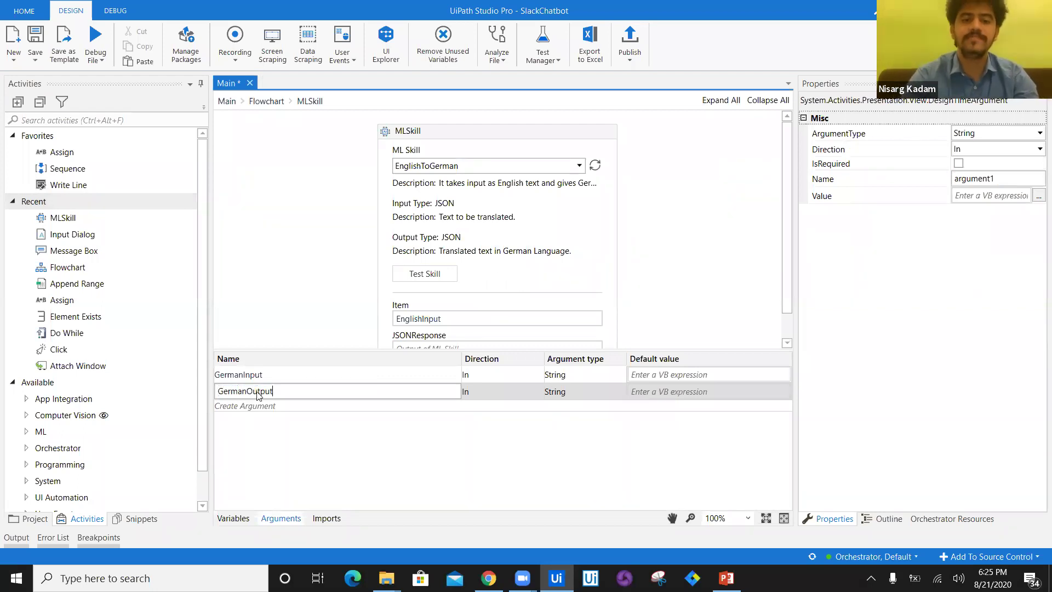
{"action": "key", "text": "Return"}
{"action": "left_click", "coordinate": [497, 391]}
{"action": "left_click", "coordinate": [496, 391]}
{"action": "left_click", "coordinate": [491, 420]}
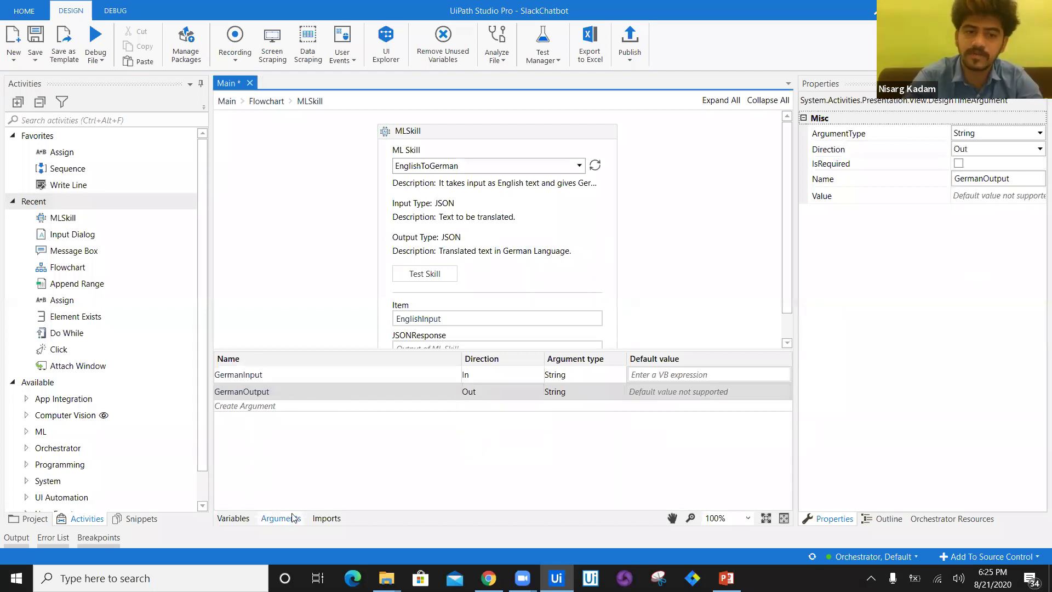
{"action": "left_click", "coordinate": [286, 519]}
{"action": "key", "text": "ctrl+s"}
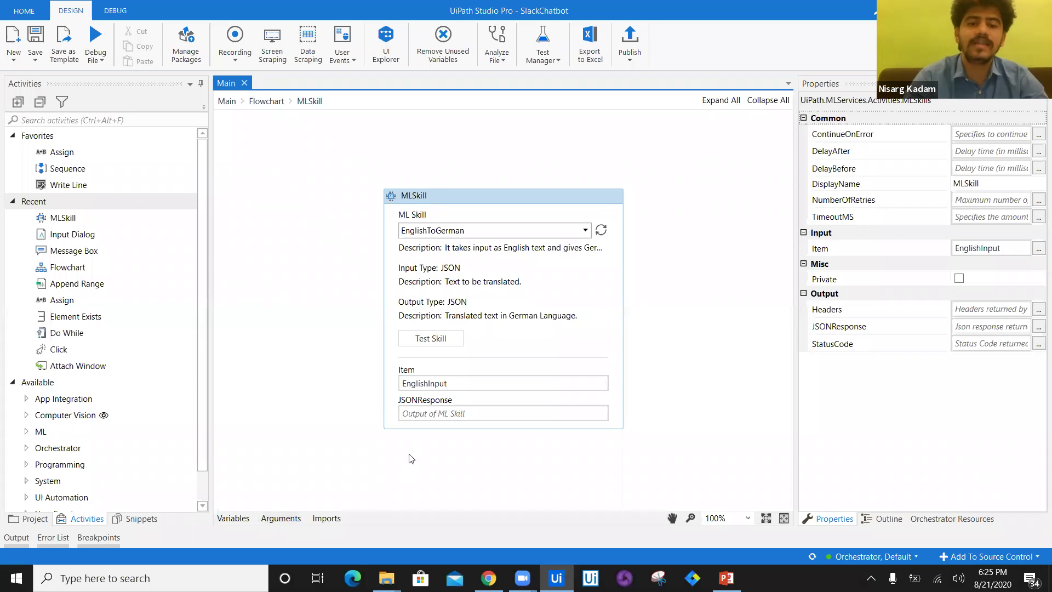
Set the skill's JSONResponse output to GermanOutput.
{"action": "left_click", "coordinate": [421, 414]}
{"action": "type", "text": "germ"}
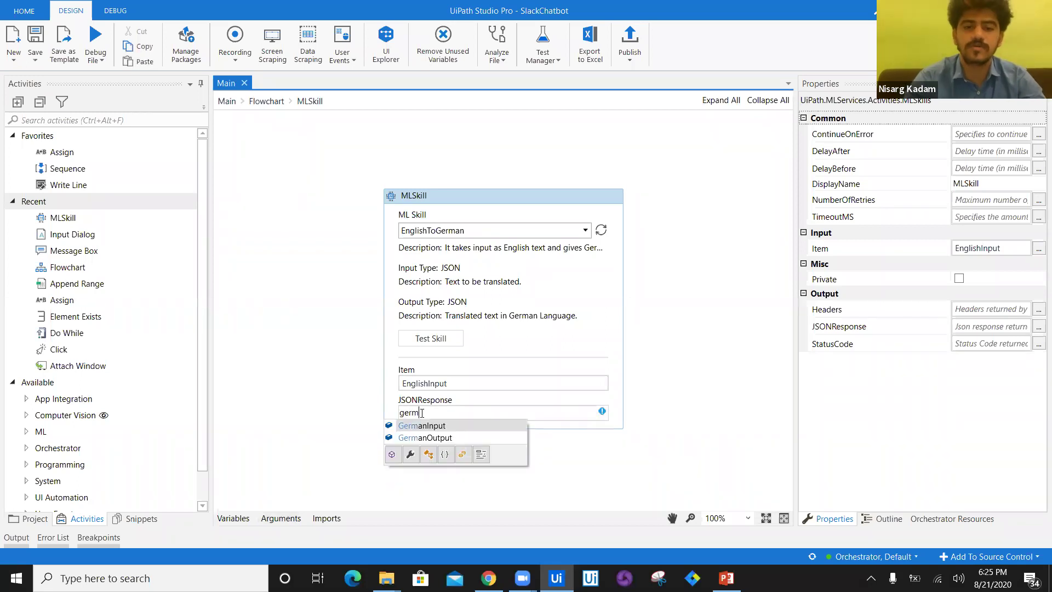
{"action": "key", "text": "Tab"}
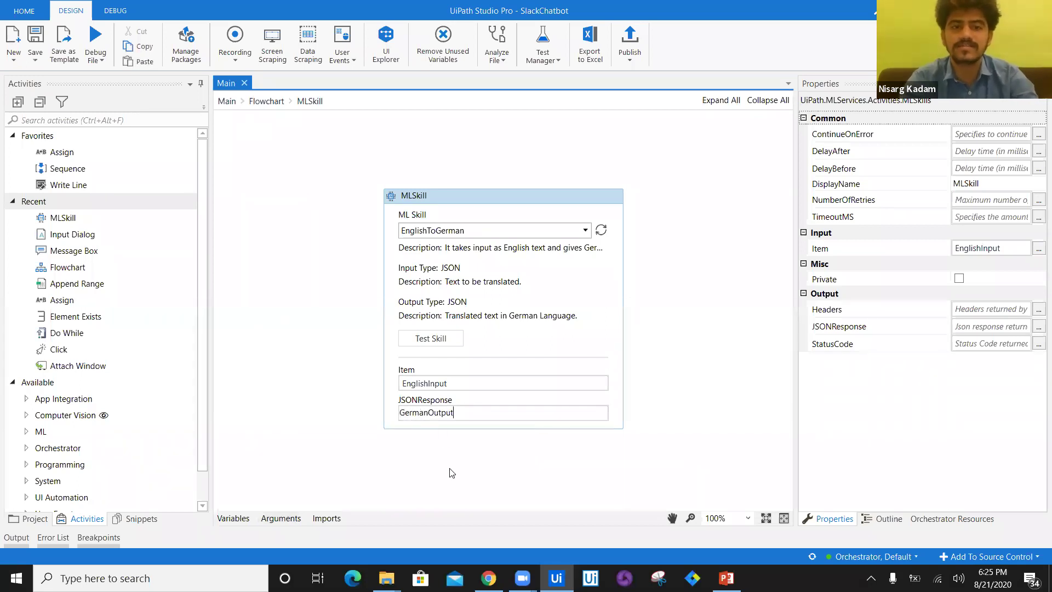
{"action": "left_click", "coordinate": [266, 102]}
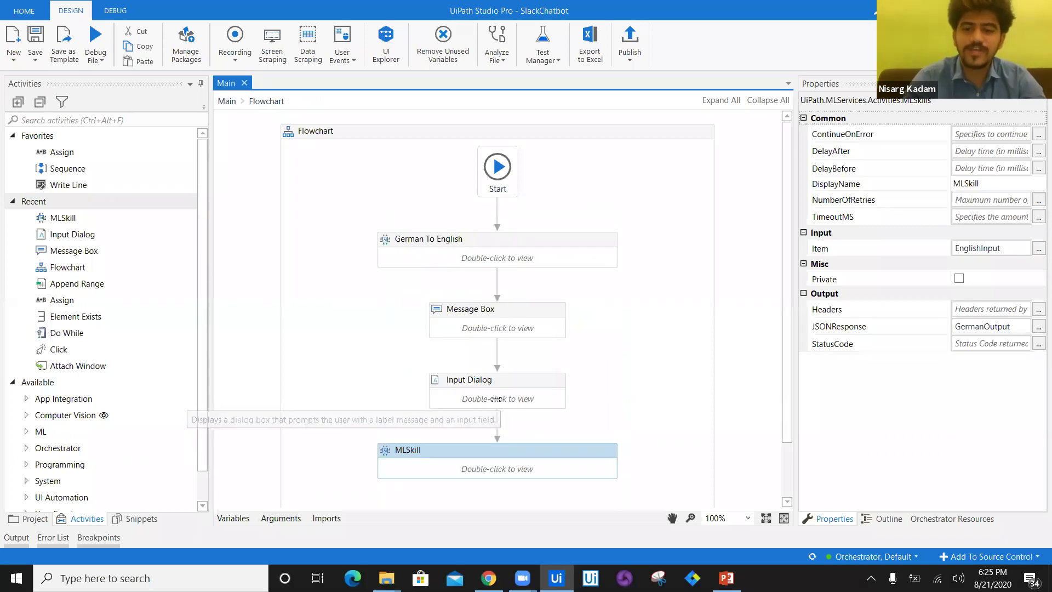
Publish the SlackChatbot package to Orchestrator as version 1.0.1, then return to PowerPoint.
{"action": "left_click", "coordinate": [667, 369]}
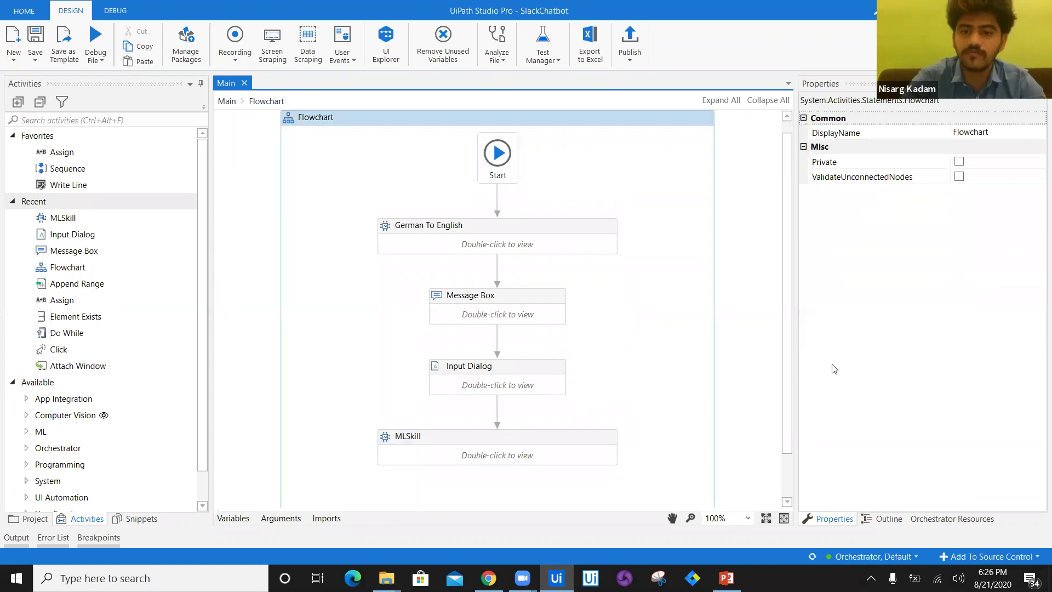
{"action": "left_click", "coordinate": [636, 43]}
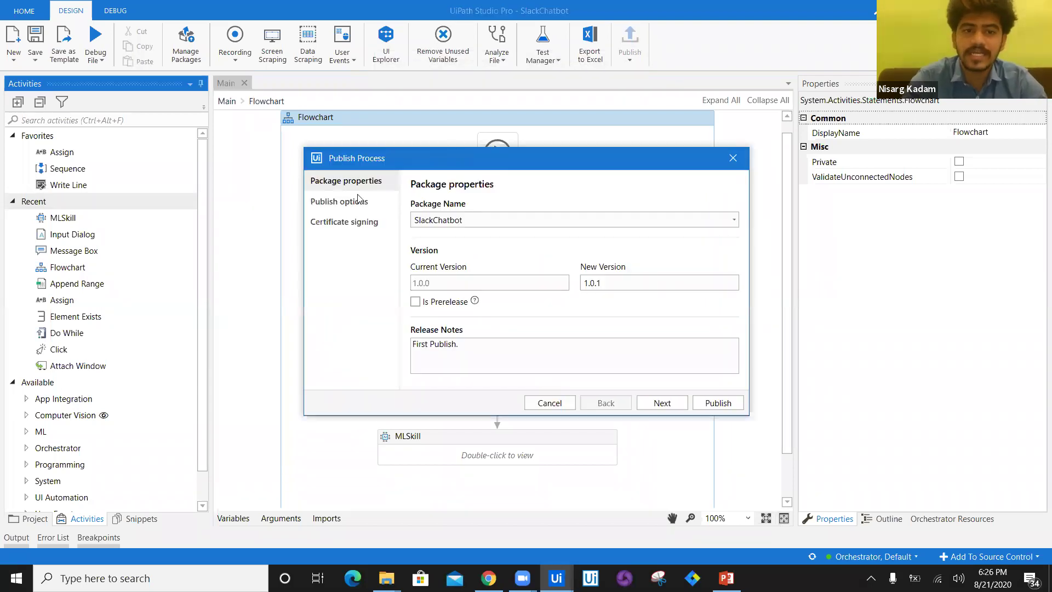
{"action": "left_click", "coordinate": [349, 205]}
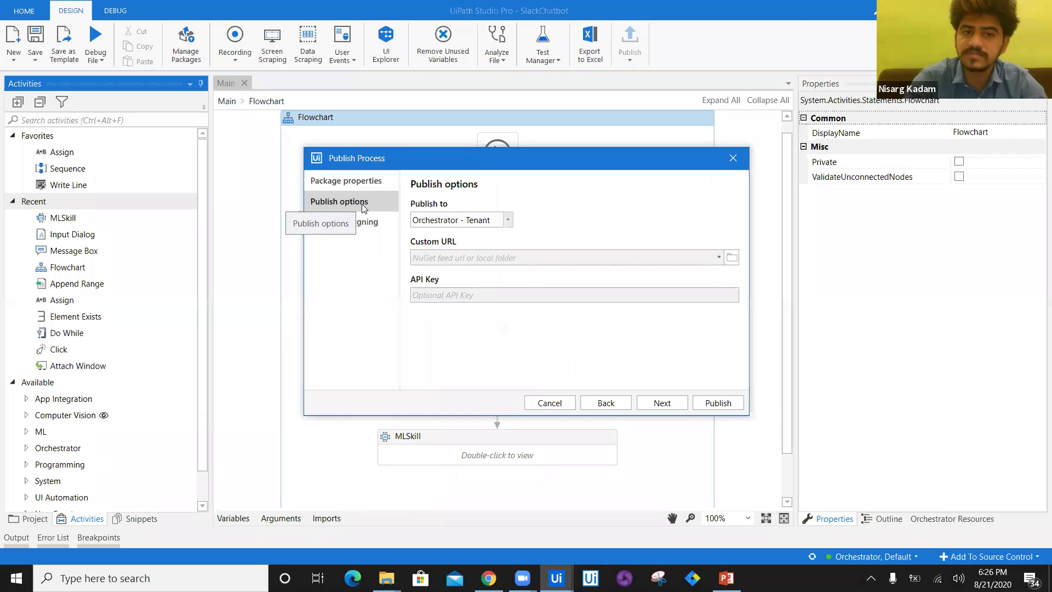
{"action": "left_click", "coordinate": [354, 181]}
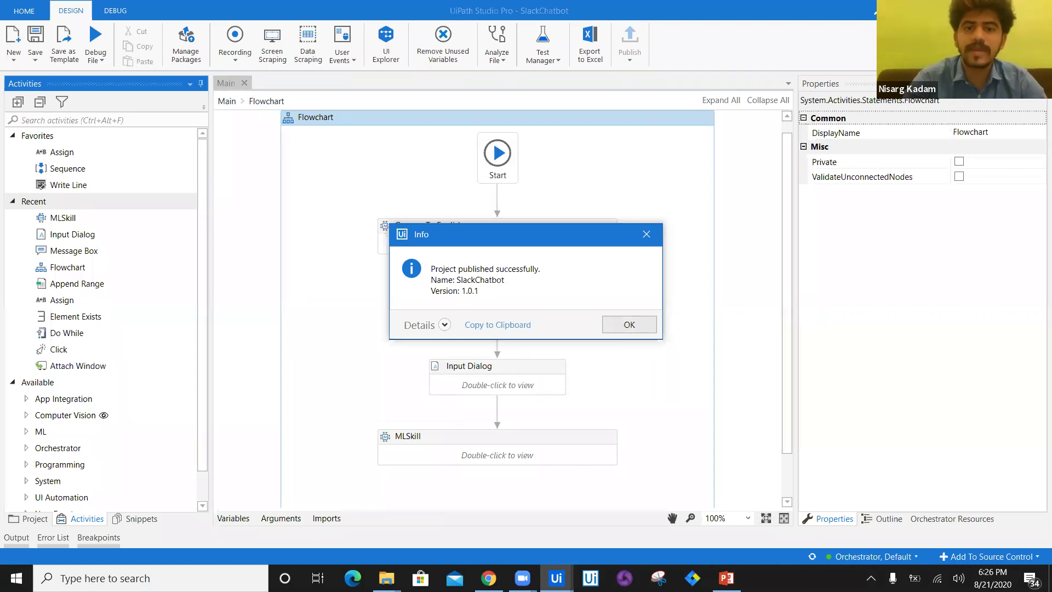
{"action": "key", "text": "alt+Tab"}
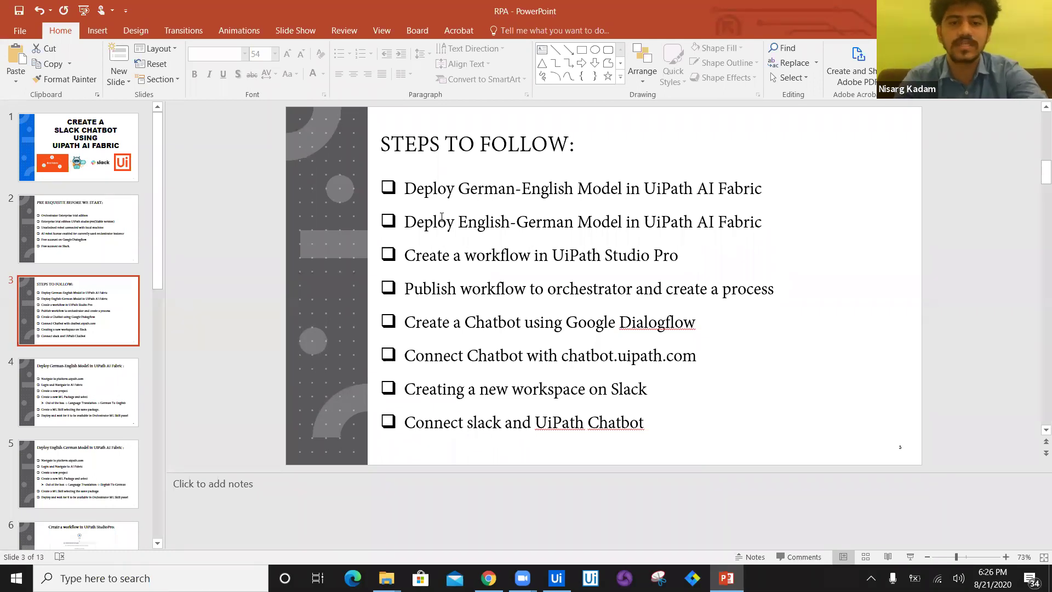
Present slides 4 through 7, ending on 'Publish workflow to orchestrator and create a process'.
{"action": "key", "text": "F5"}
{"action": "key", "text": "4"}
{"action": "key", "text": "Return"}
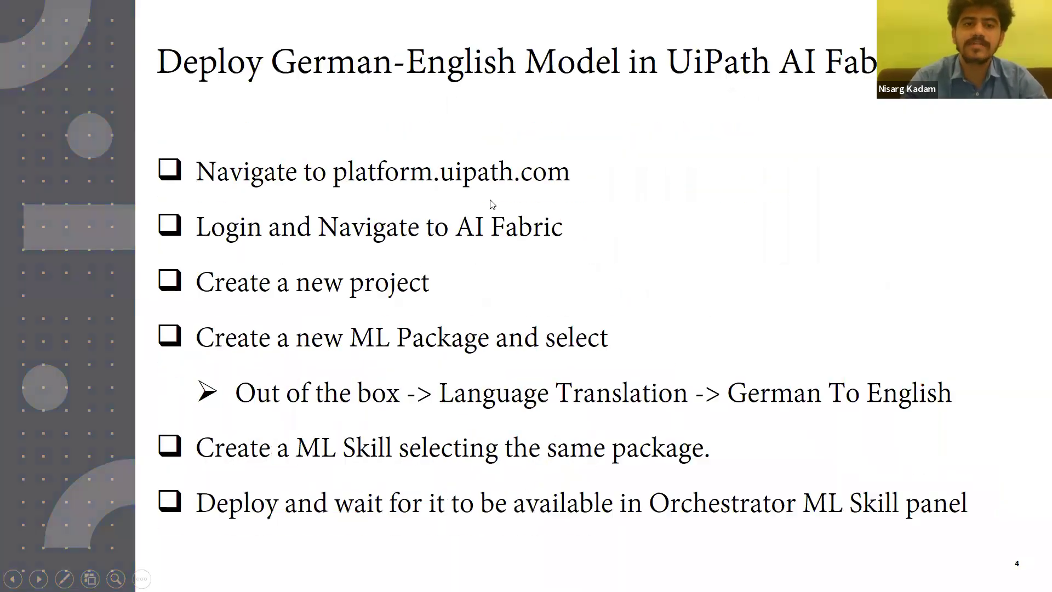
{"action": "key", "text": "Right"}
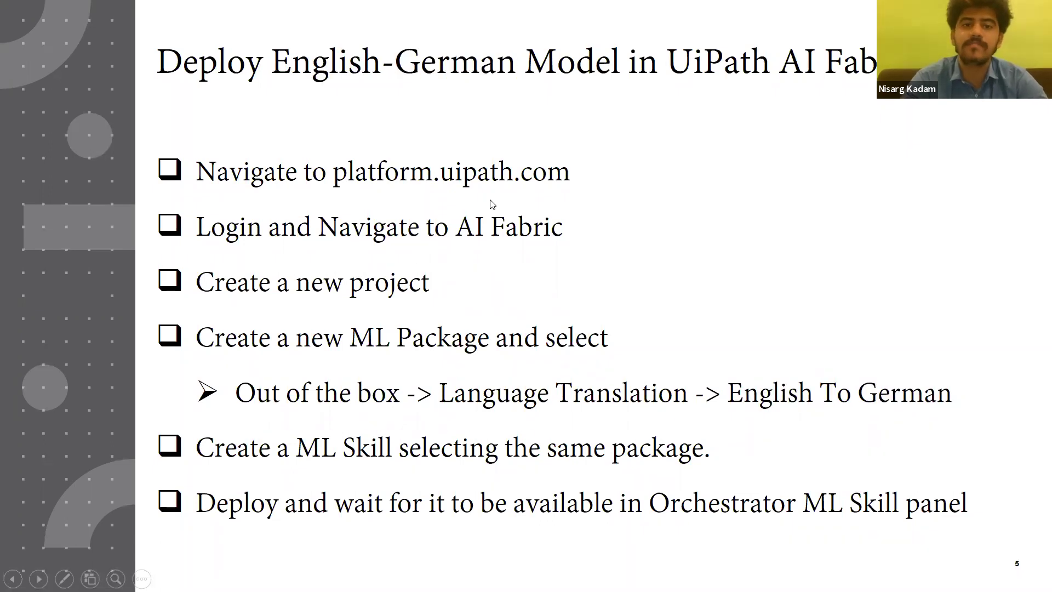
{"action": "key", "text": "Right"}
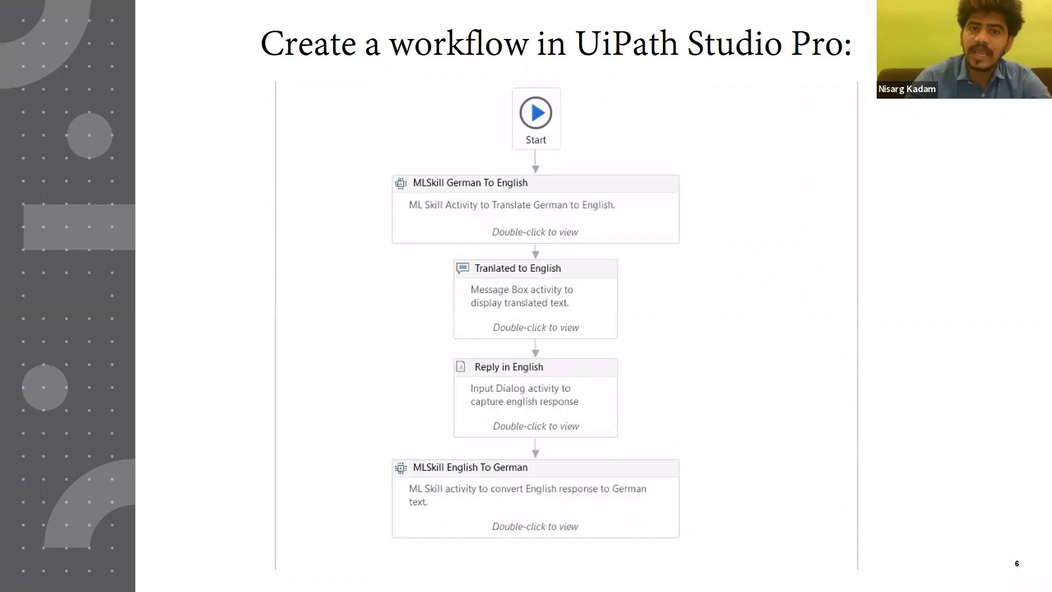
{"action": "key", "text": "Right"}
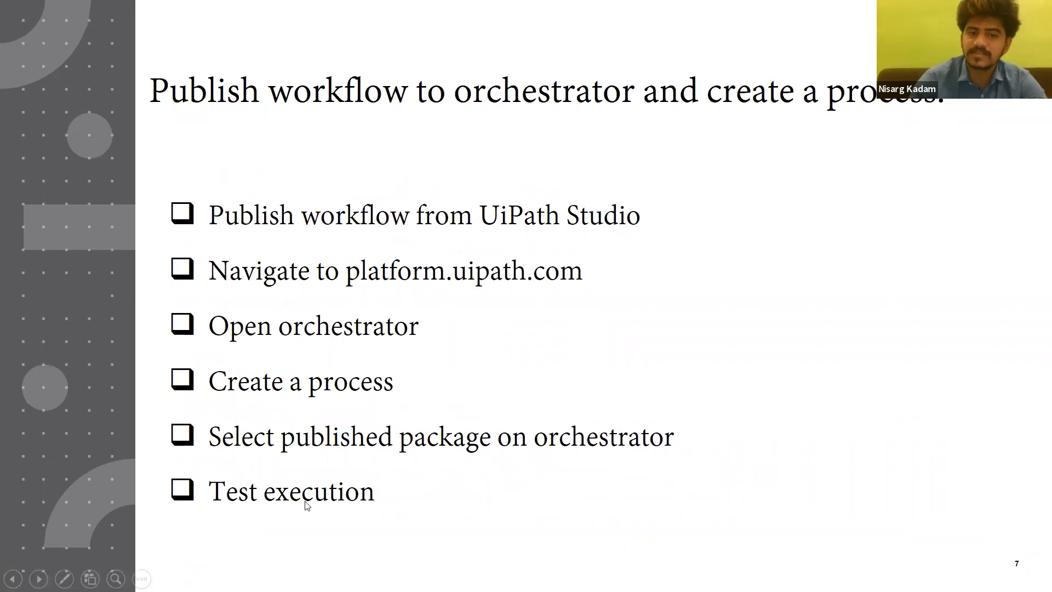
{"action": "key", "text": "Escape"}
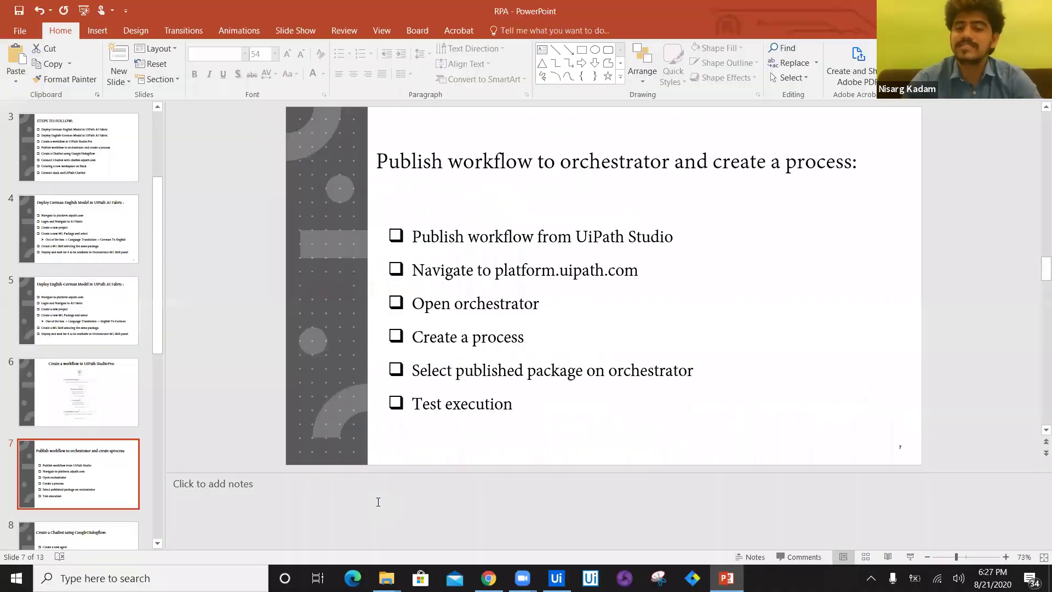
Close the Google translation tab and find SlackChatbot on the last page of Orchestrator's Packages.
{"action": "left_click", "coordinate": [485, 575]}
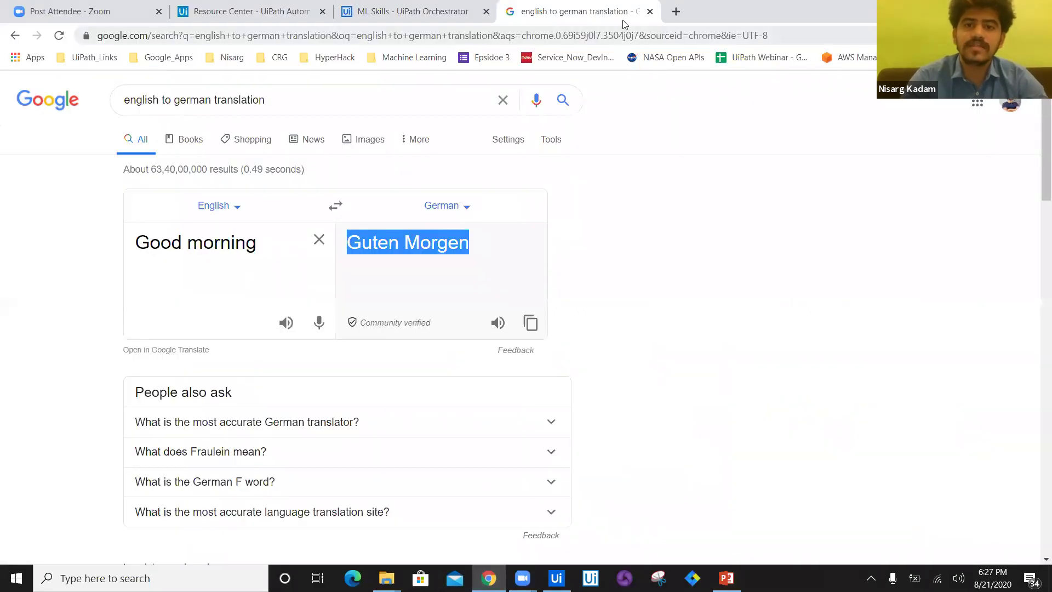
{"action": "left_click", "coordinate": [650, 12]}
{"action": "left_click", "coordinate": [403, 11]}
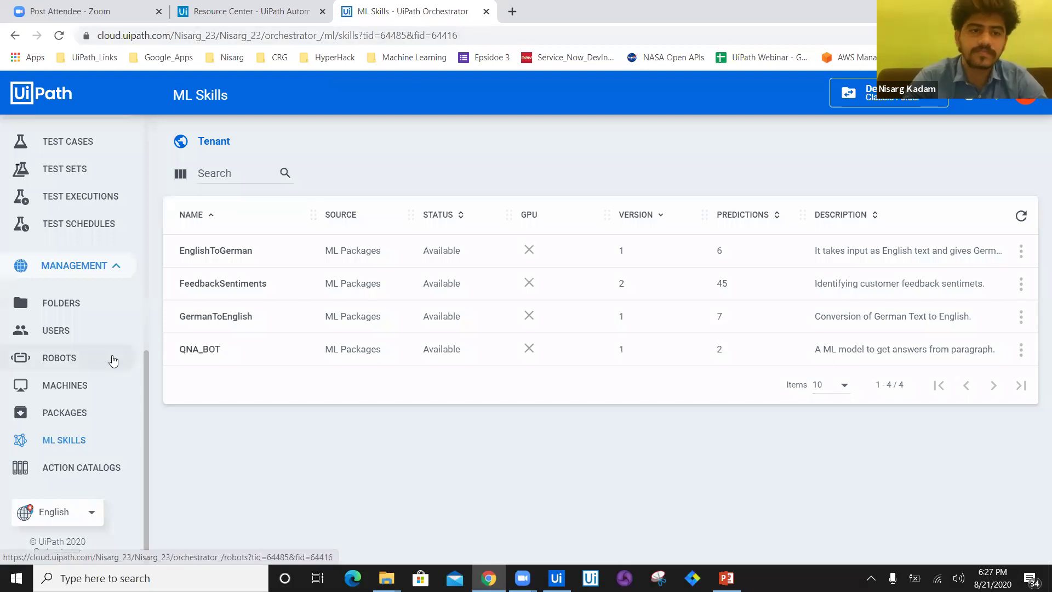
{"action": "left_click", "coordinate": [61, 420]}
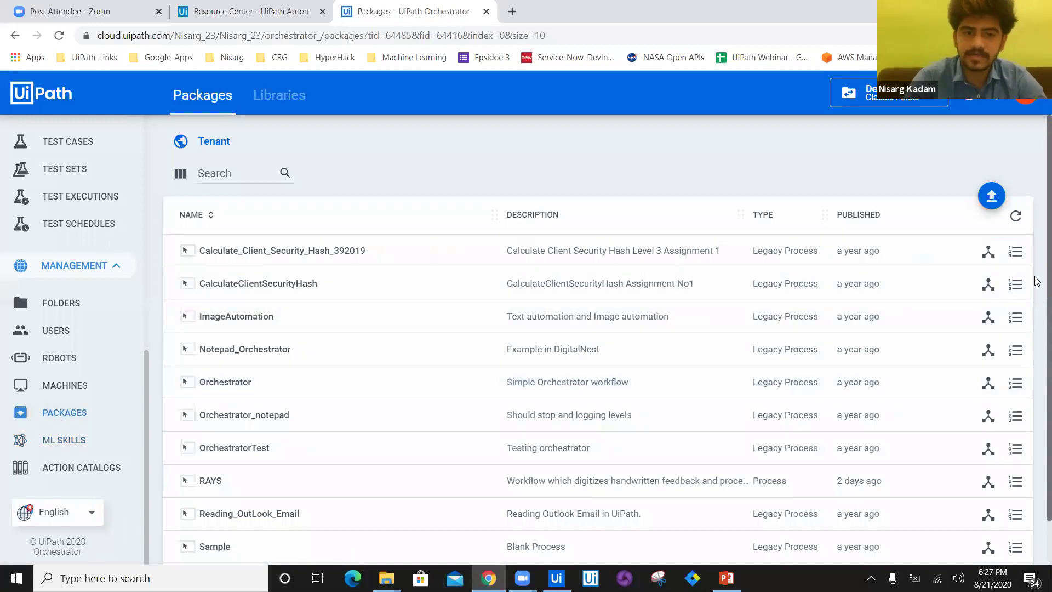
{"action": "scroll", "coordinate": [1037, 329], "scroll_direction": "down", "scroll_amount": 2}
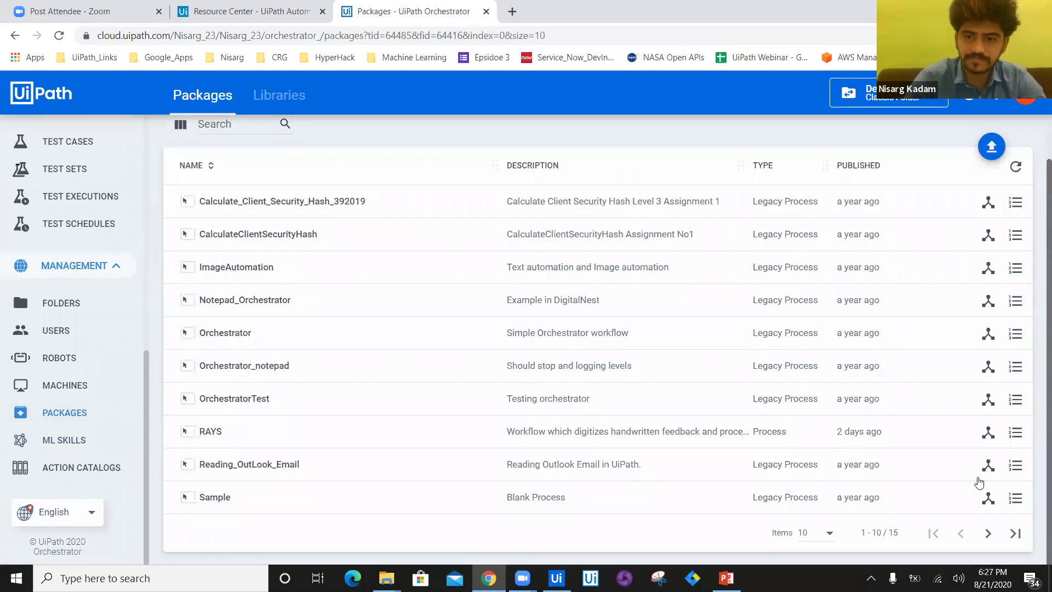
{"action": "left_click", "coordinate": [988, 532]}
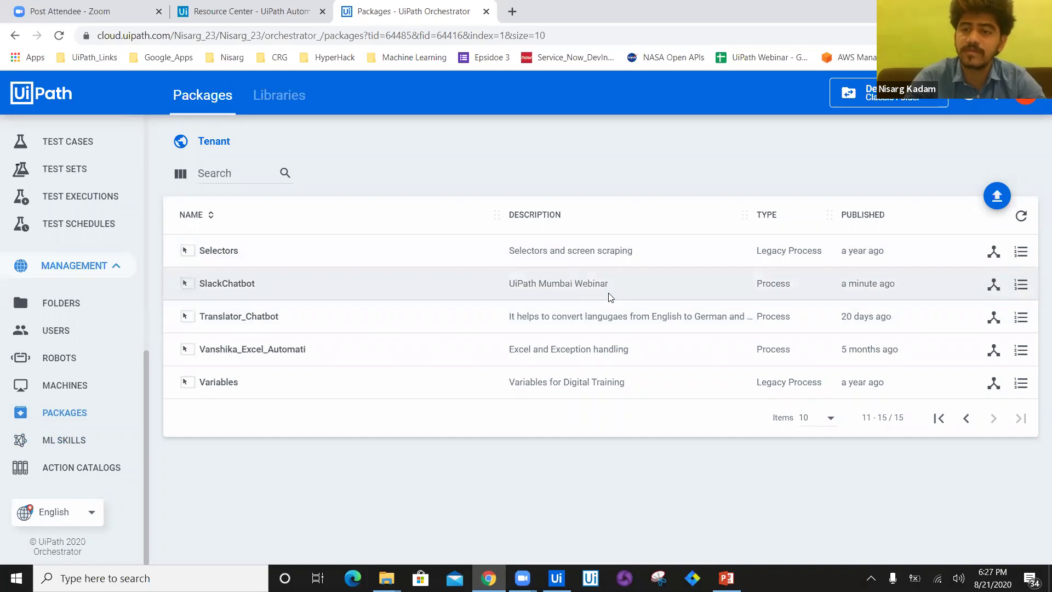
{"action": "left_click_drag", "start_coordinate": [144, 430], "coordinate": [153, 225]}
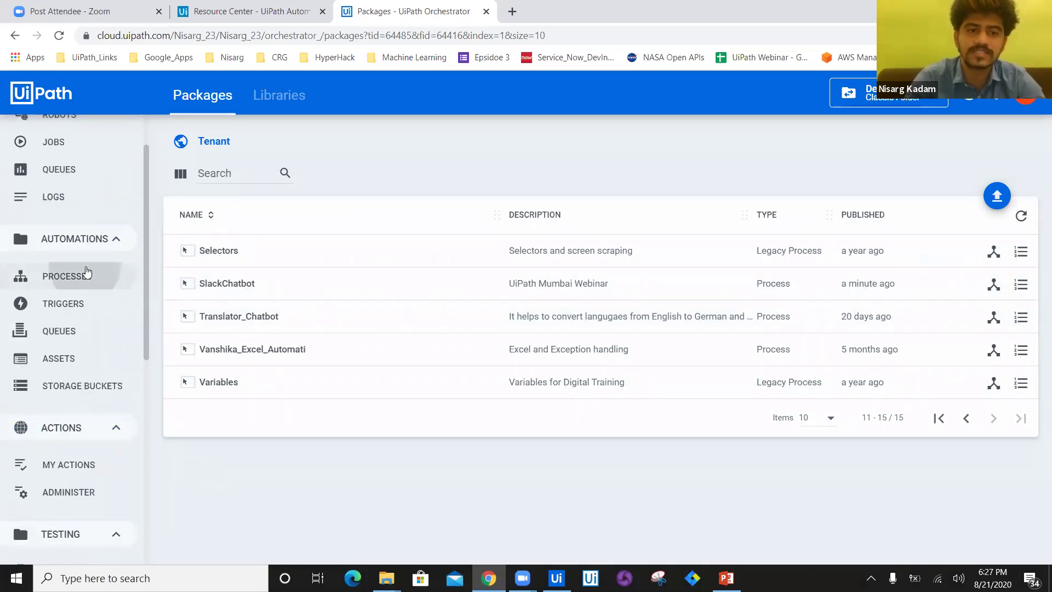
Start a new process from the SlackChatbot package with display name SlackChatbot.
{"action": "left_click", "coordinate": [87, 276]}
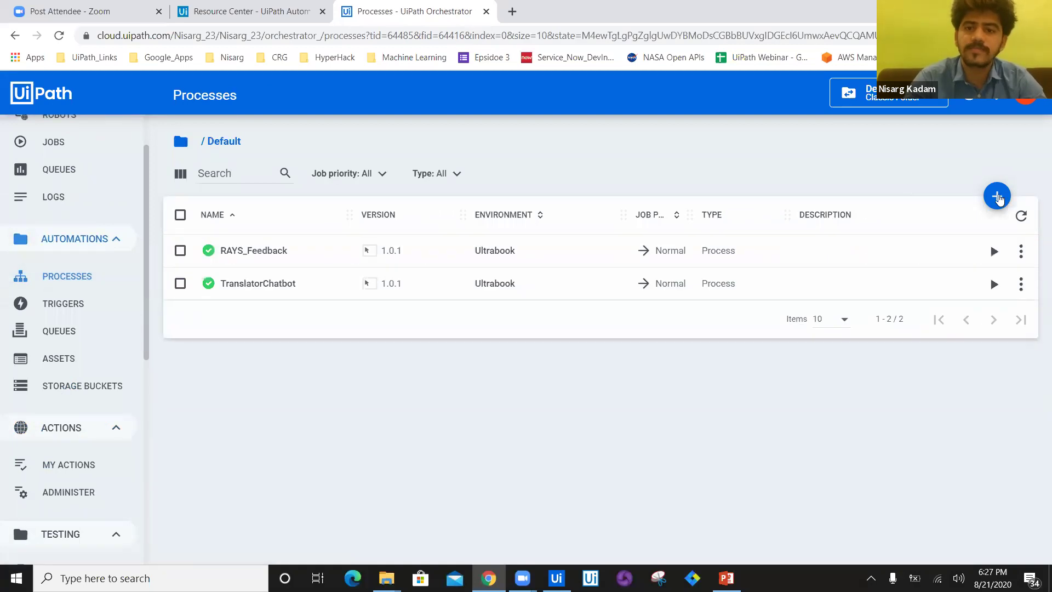
{"action": "left_click", "coordinate": [997, 196]}
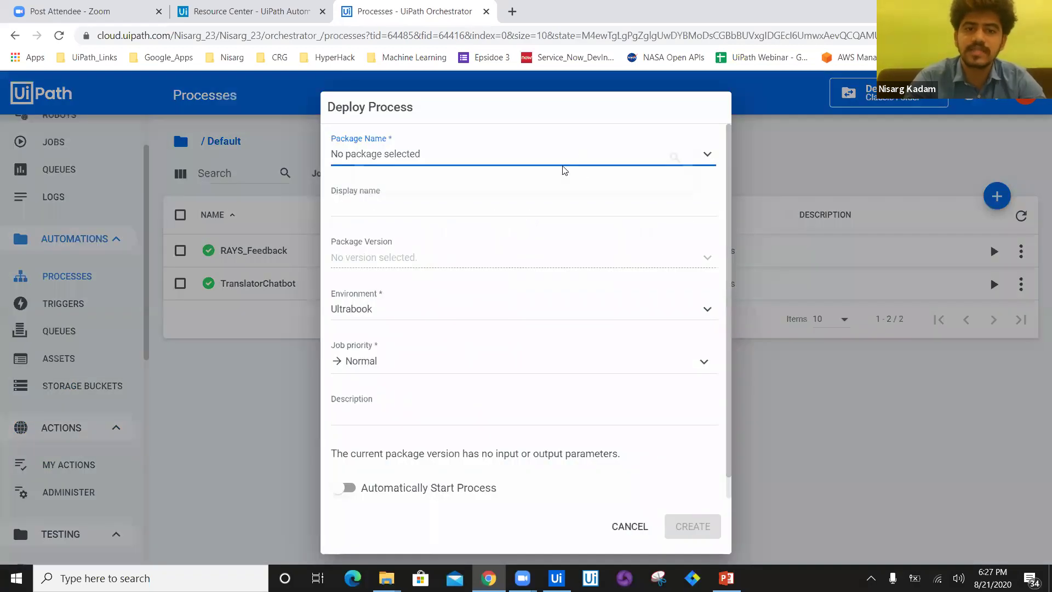
{"action": "left_click", "coordinate": [563, 167]}
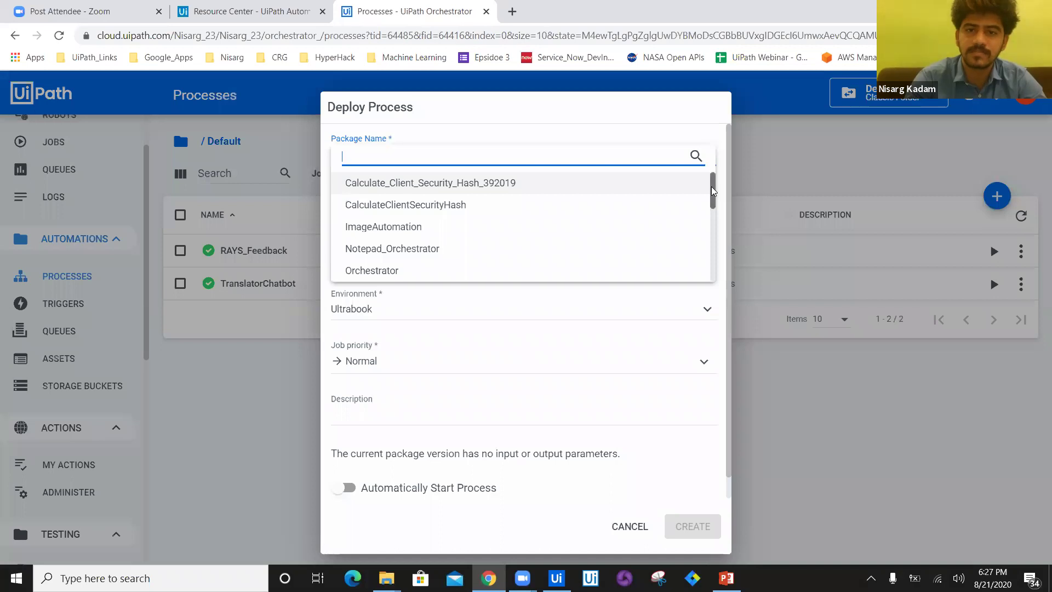
{"action": "scroll", "coordinate": [716, 225], "scroll_direction": "down", "scroll_amount": 1}
{"action": "scroll", "coordinate": [715, 234], "scroll_direction": "down", "scroll_amount": 2}
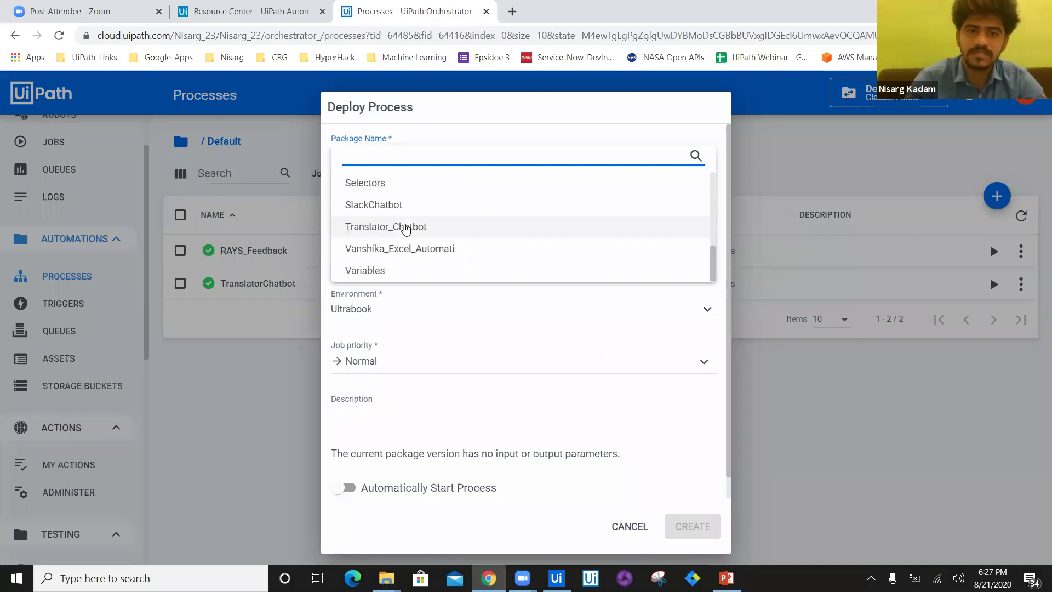
{"action": "left_click", "coordinate": [404, 205]}
{"action": "left_click", "coordinate": [445, 211]}
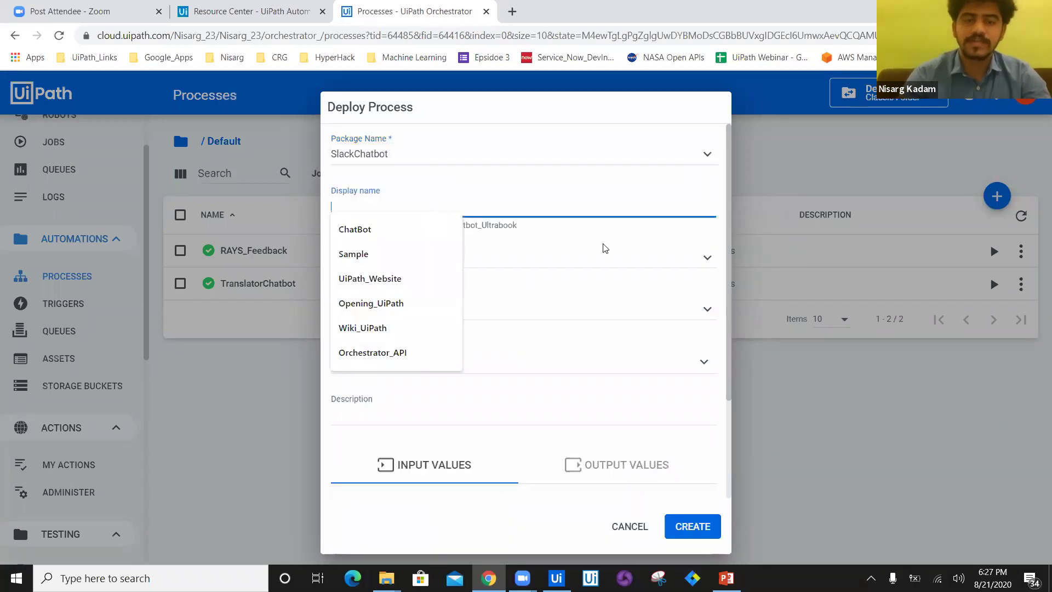
{"action": "type", "text": "SlackChatbot"}
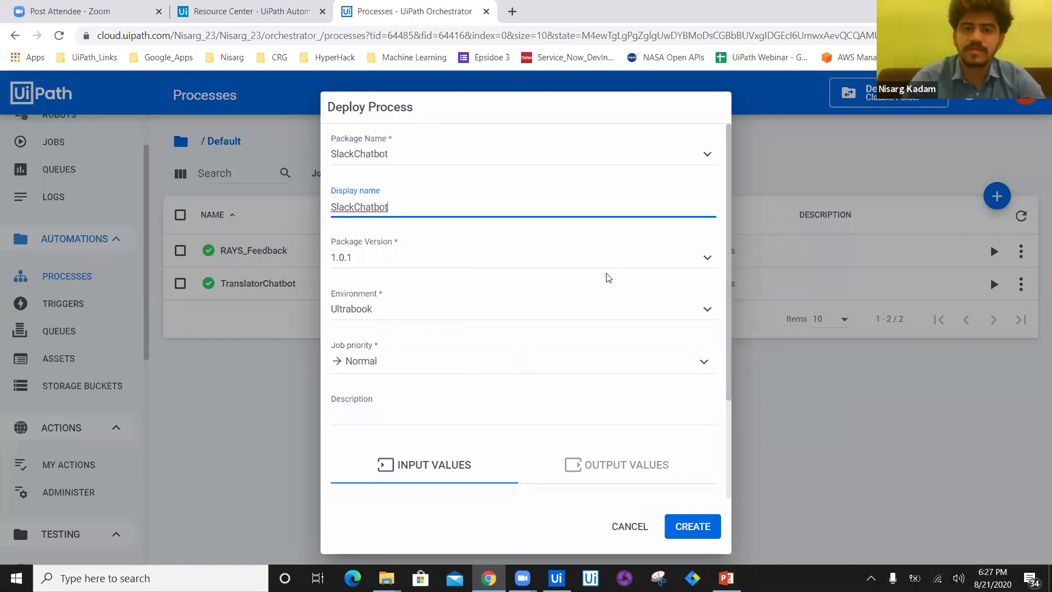
Choose package version 1.0.1, review the input and output parameters, and create the process.
{"action": "left_click", "coordinate": [603, 262]}
{"action": "left_click", "coordinate": [543, 289]}
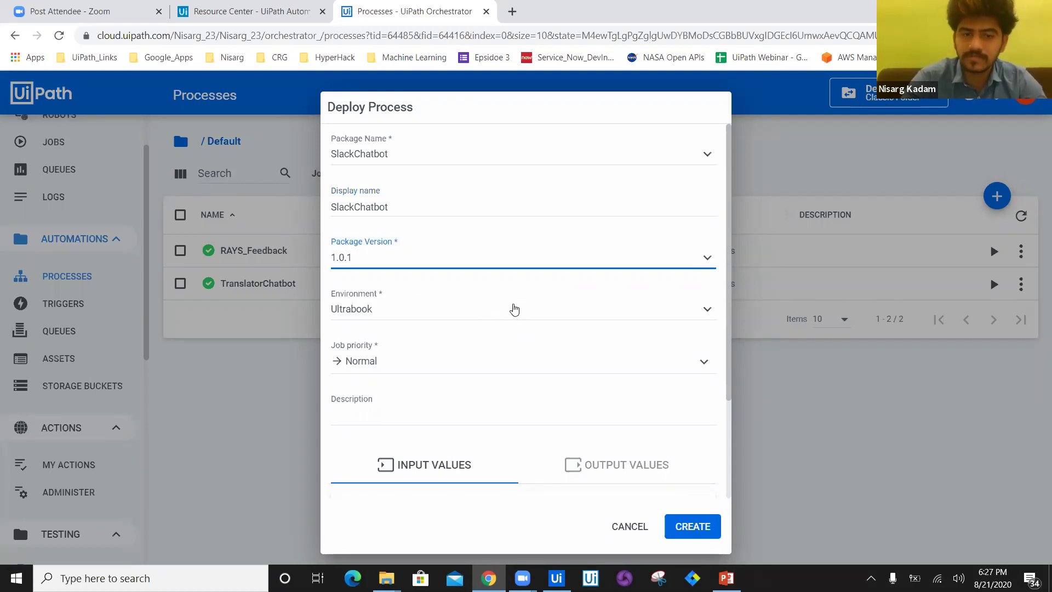
{"action": "left_click_drag", "start_coordinate": [728, 328], "coordinate": [725, 428]}
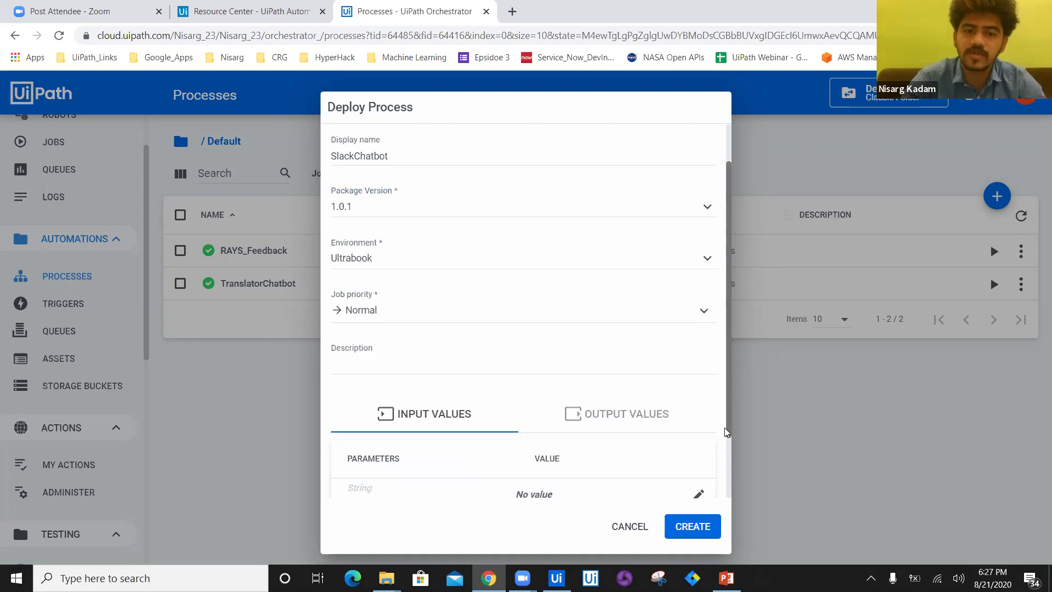
{"action": "scroll", "coordinate": [725, 432], "scroll_direction": "down", "scroll_amount": 2}
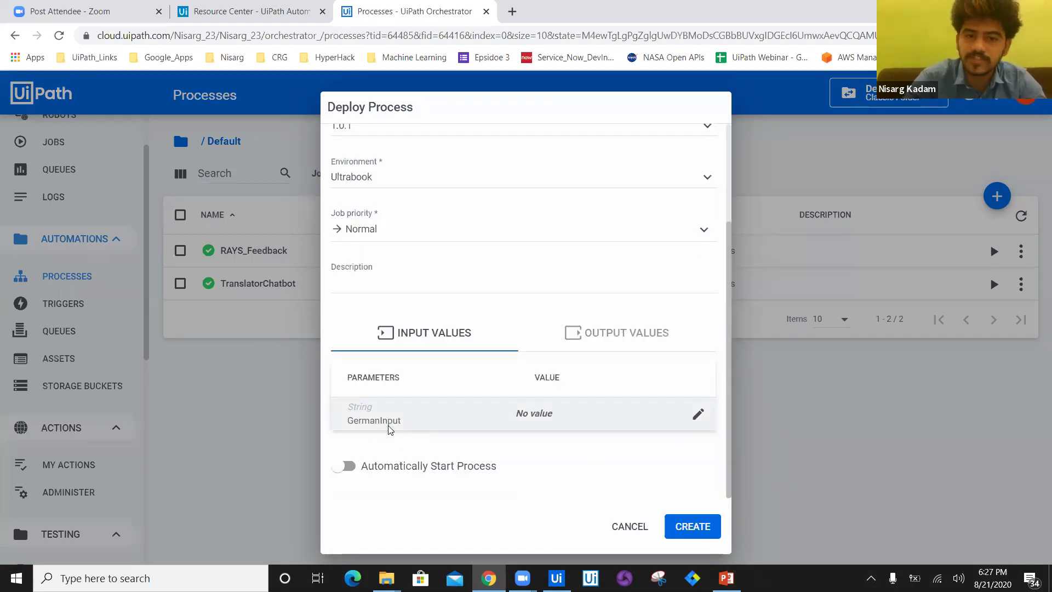
{"action": "left_click", "coordinate": [672, 333]}
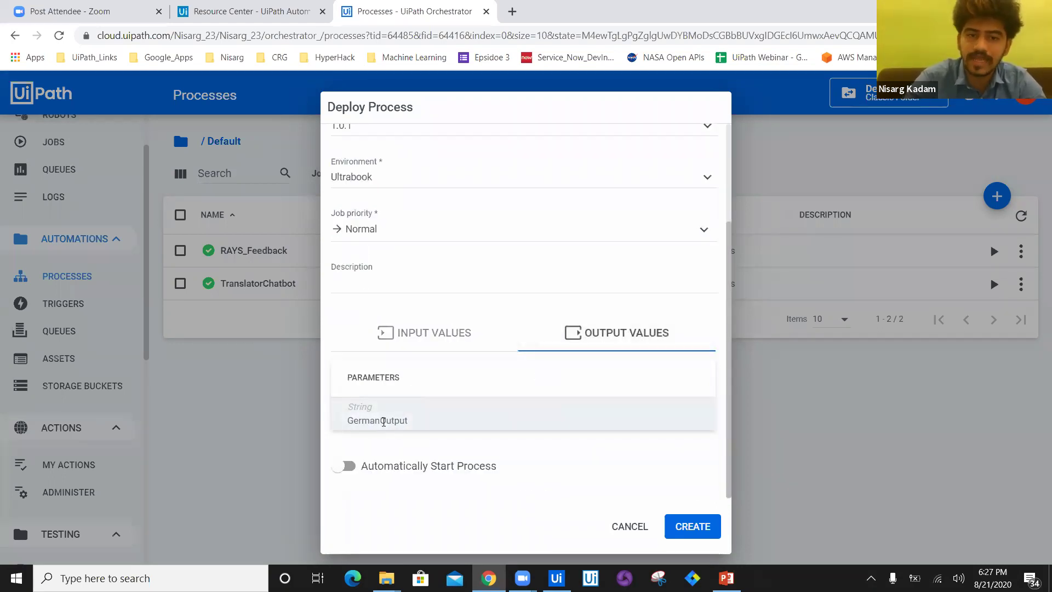
{"action": "left_click", "coordinate": [412, 329]}
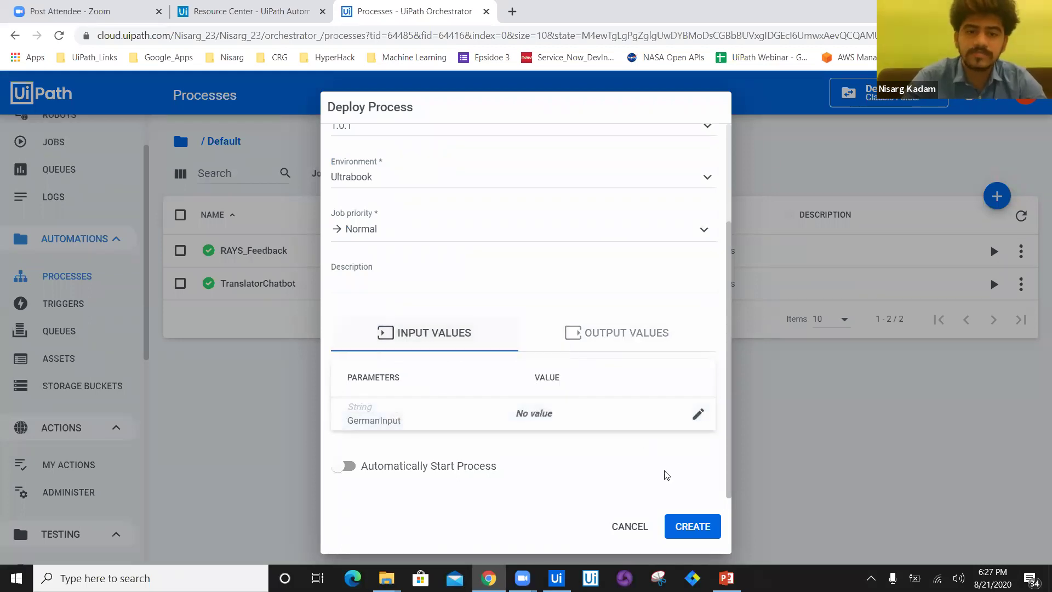
{"action": "left_click", "coordinate": [683, 529]}
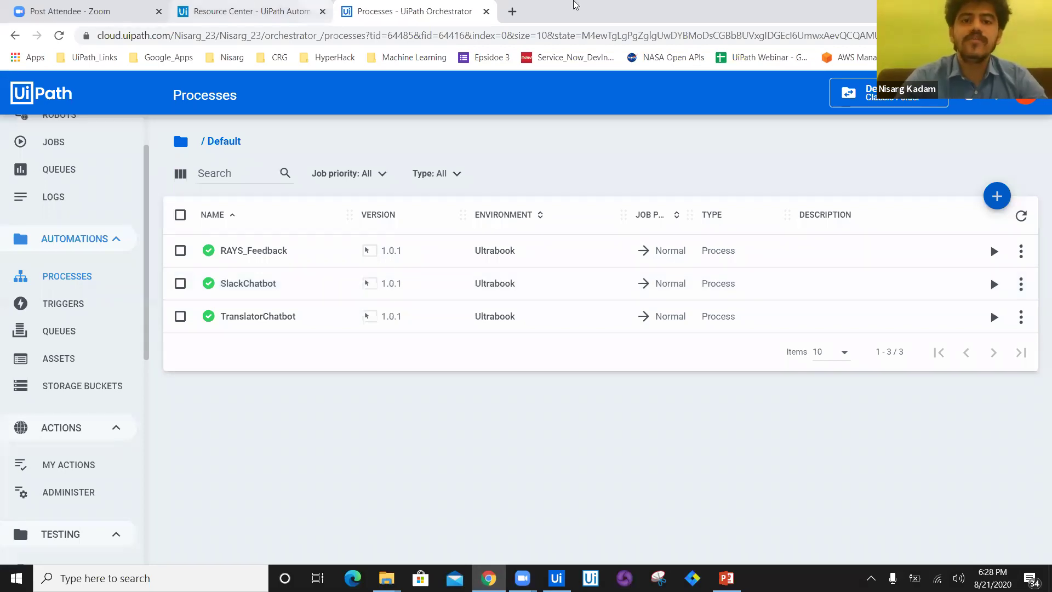
Load the Dialogflow agent's intents page in a new browser tab.
{"action": "left_click", "coordinate": [513, 12]}
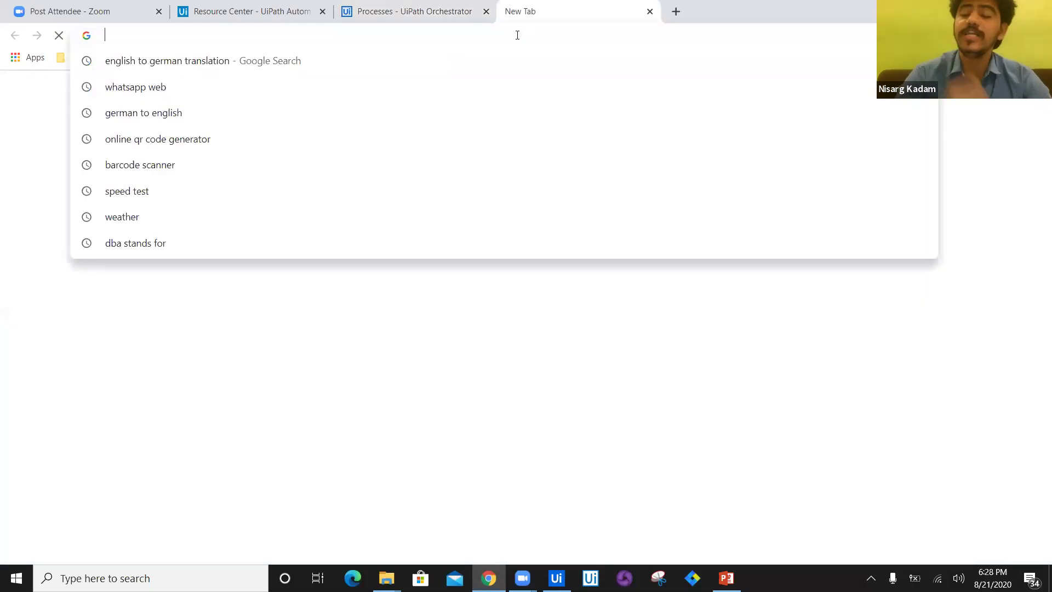
{"action": "type", "text": "dilo"}
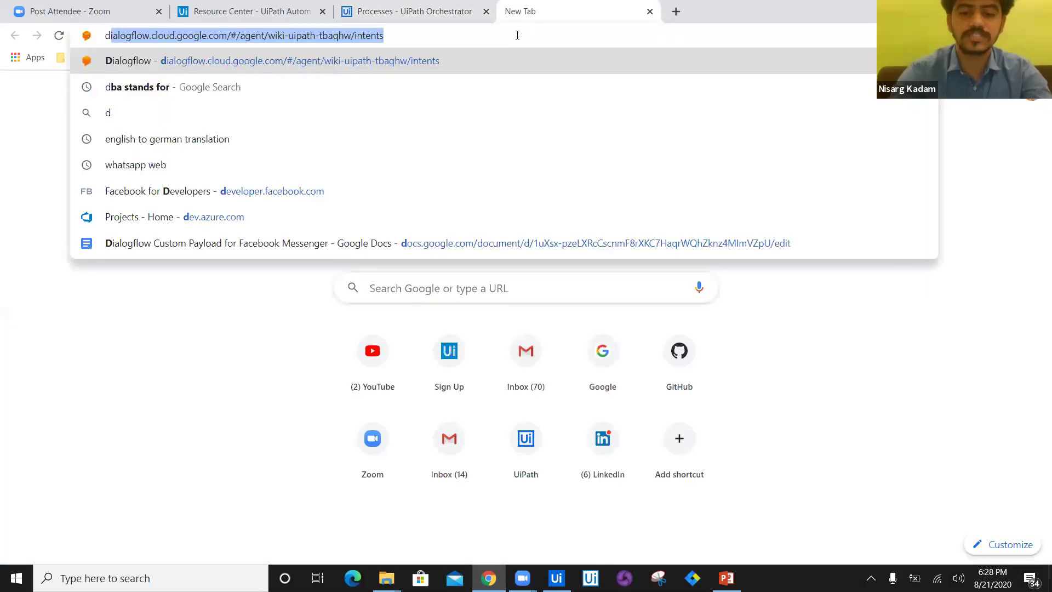
{"action": "key", "text": "BackSpace"}
{"action": "key", "text": "BackSpace"}
{"action": "key", "text": "BackSpace"}
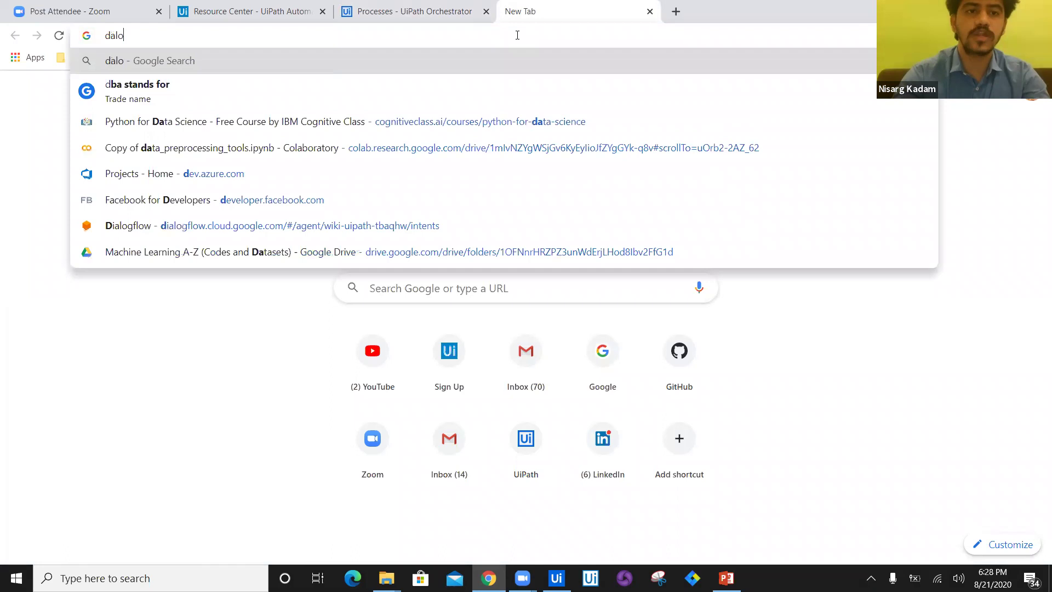
{"action": "type", "text": "ial"}
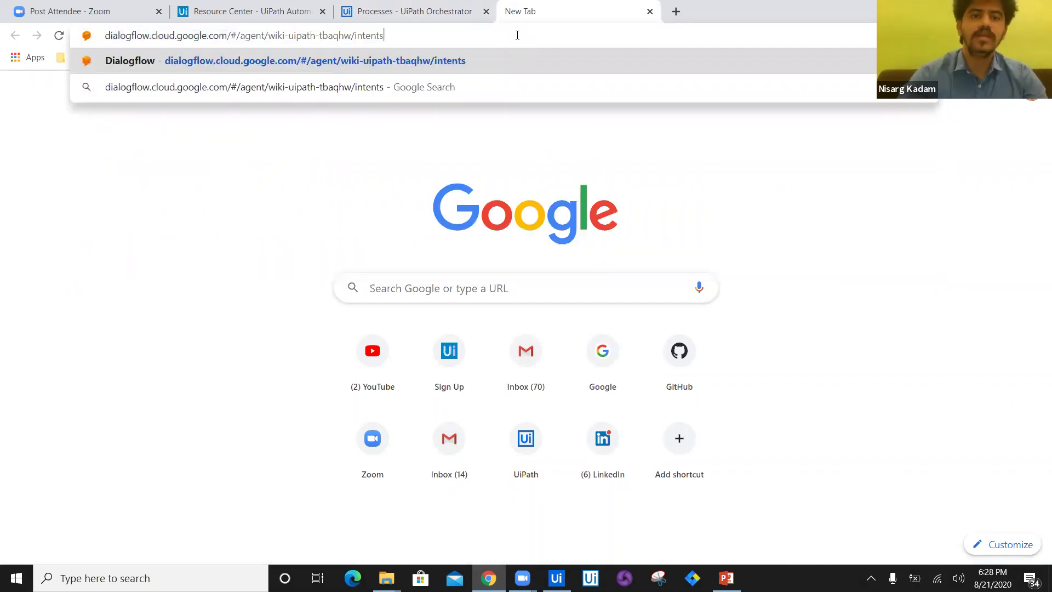
{"action": "key", "text": "Return"}
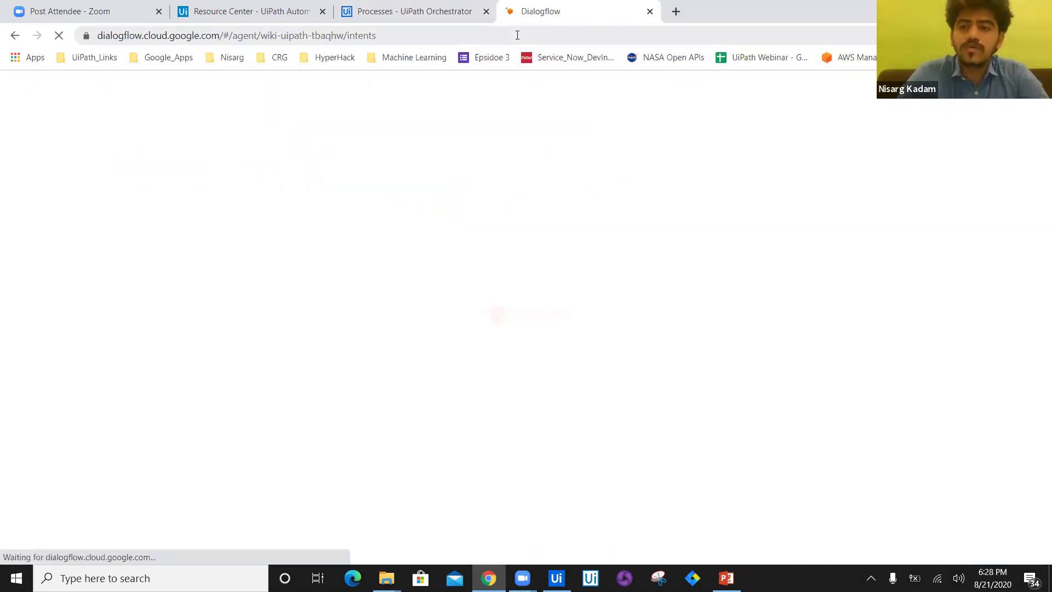
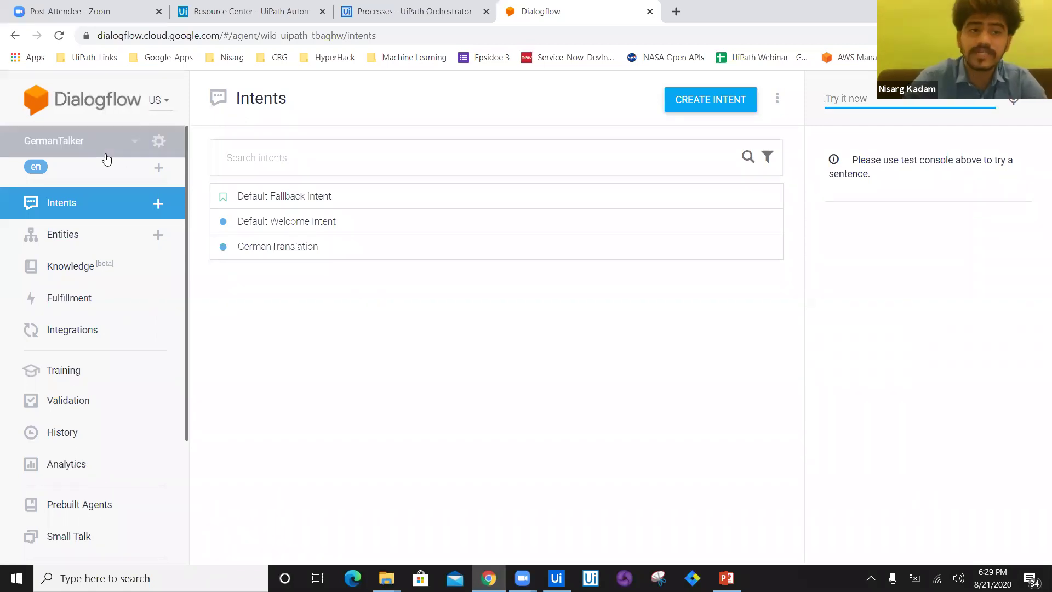
Start creating a new Dialogflow agent from the agent list.
{"action": "left_click", "coordinate": [137, 142]}
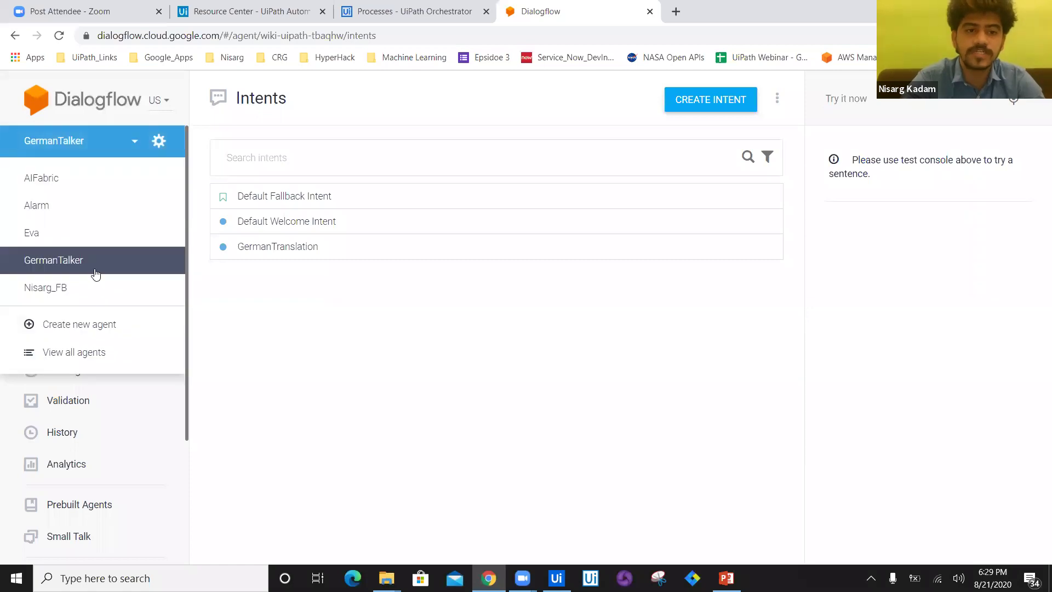
{"action": "left_click", "coordinate": [80, 326]}
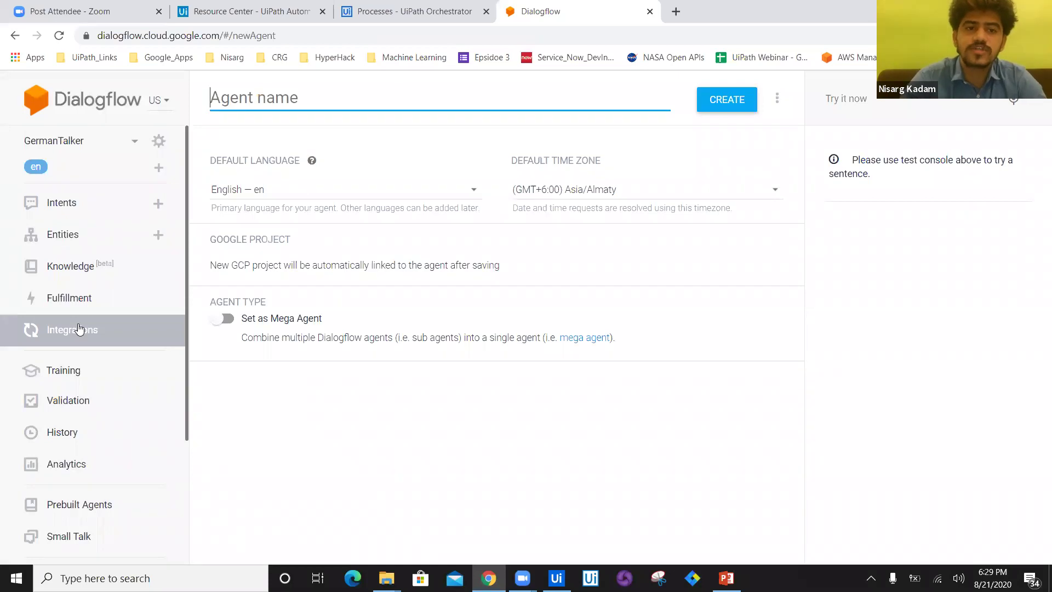
{"action": "left_click", "coordinate": [303, 99]}
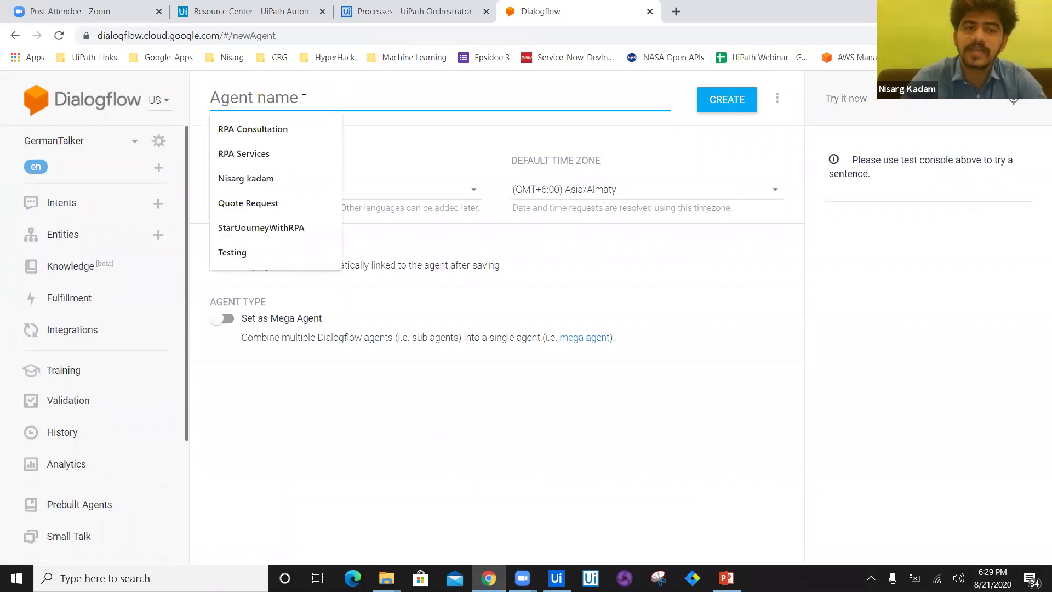
{"action": "left_click", "coordinate": [133, 142]}
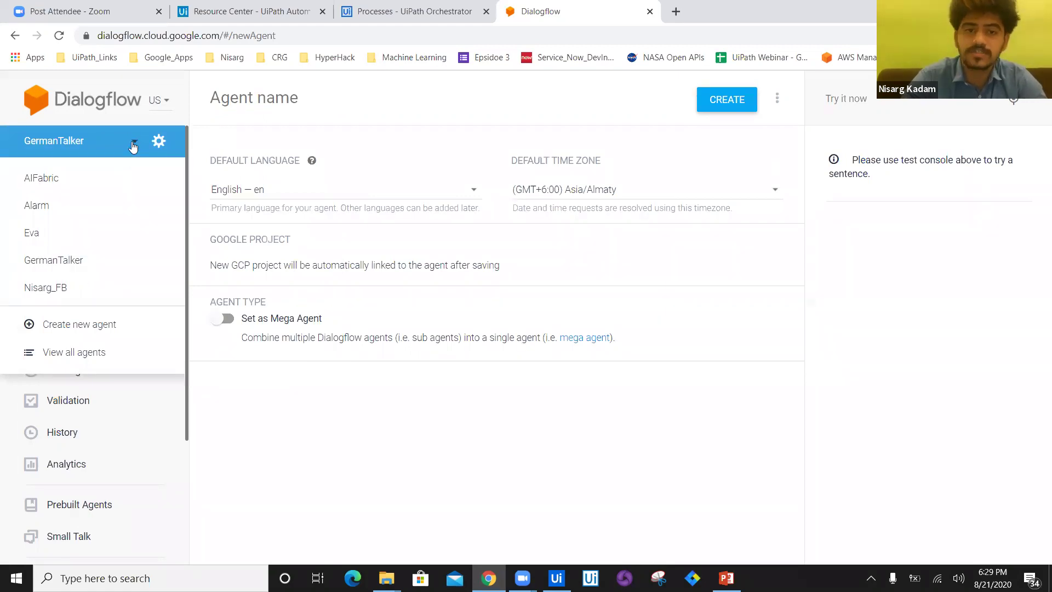
{"action": "left_click", "coordinate": [132, 145]}
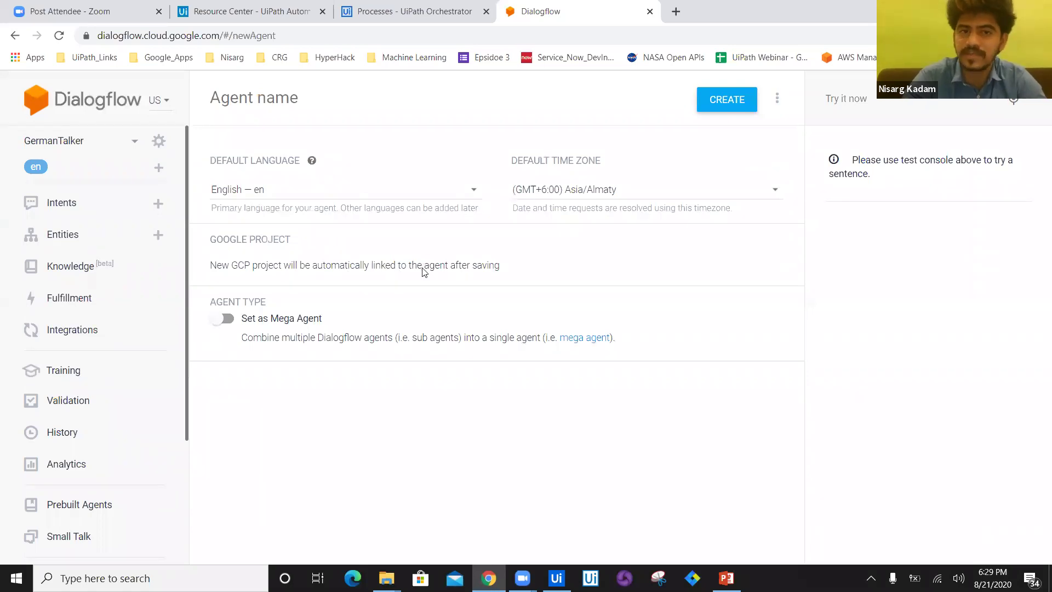
Name the new agent GermanTranslator, create it, then cancel its creation.
{"action": "left_click", "coordinate": [323, 102]}
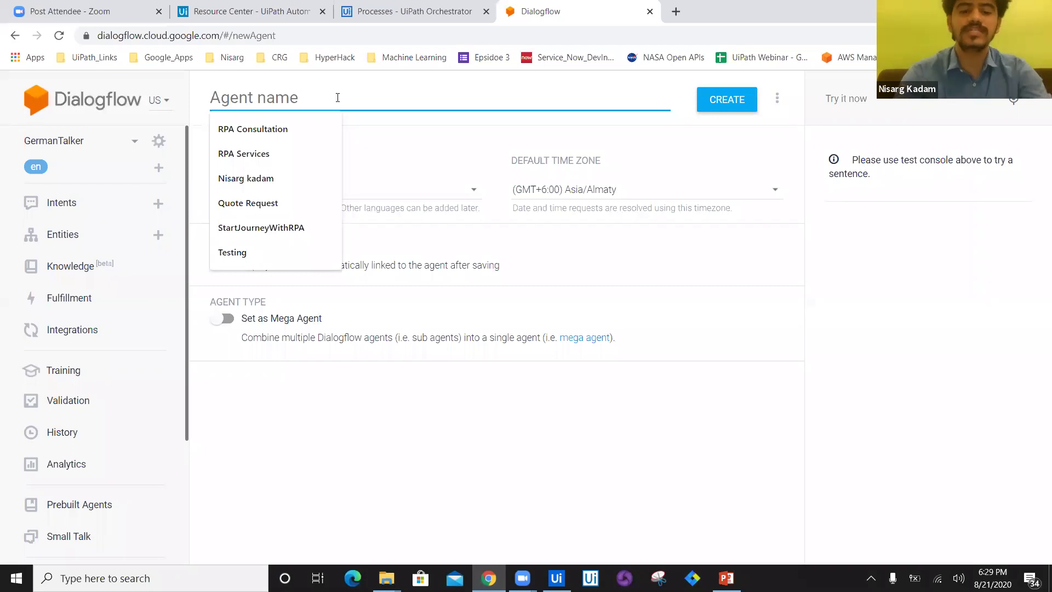
{"action": "type", "text": "German"}
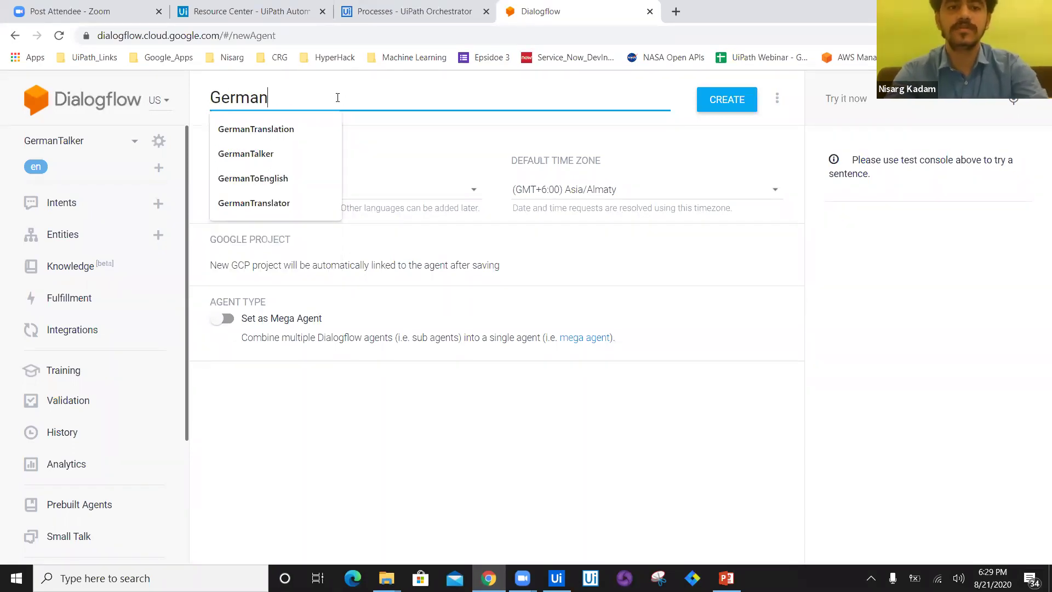
{"action": "type", "text": "Translator"}
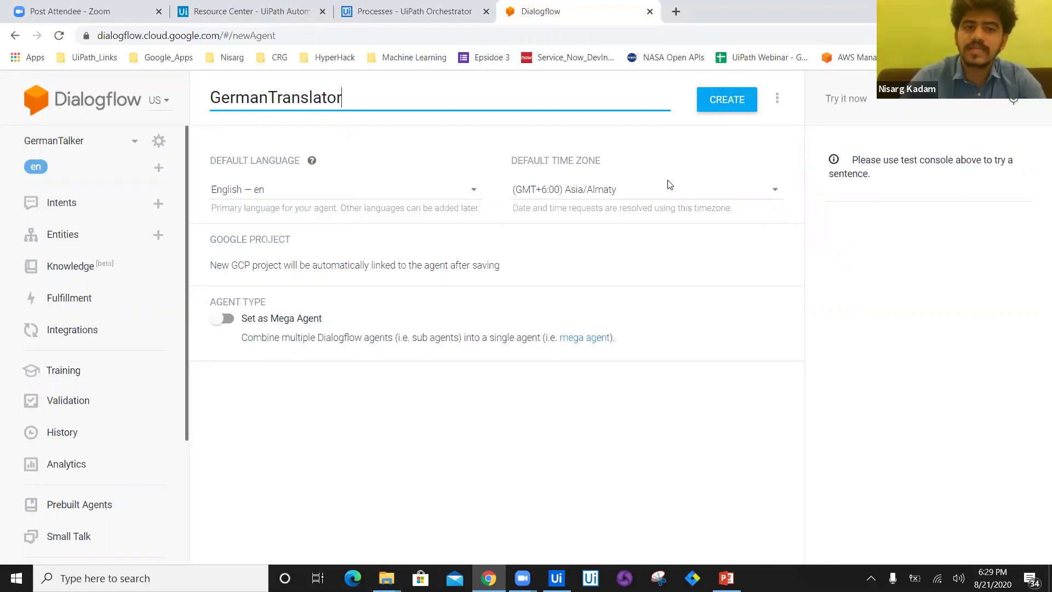
{"action": "left_click", "coordinate": [725, 102]}
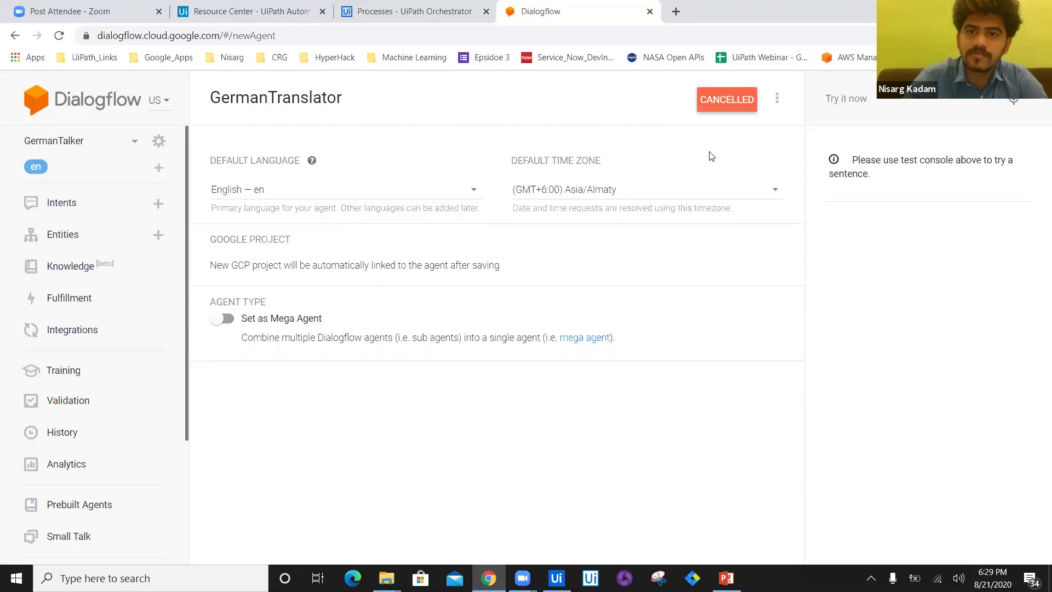
{"action": "left_click", "coordinate": [777, 98]}
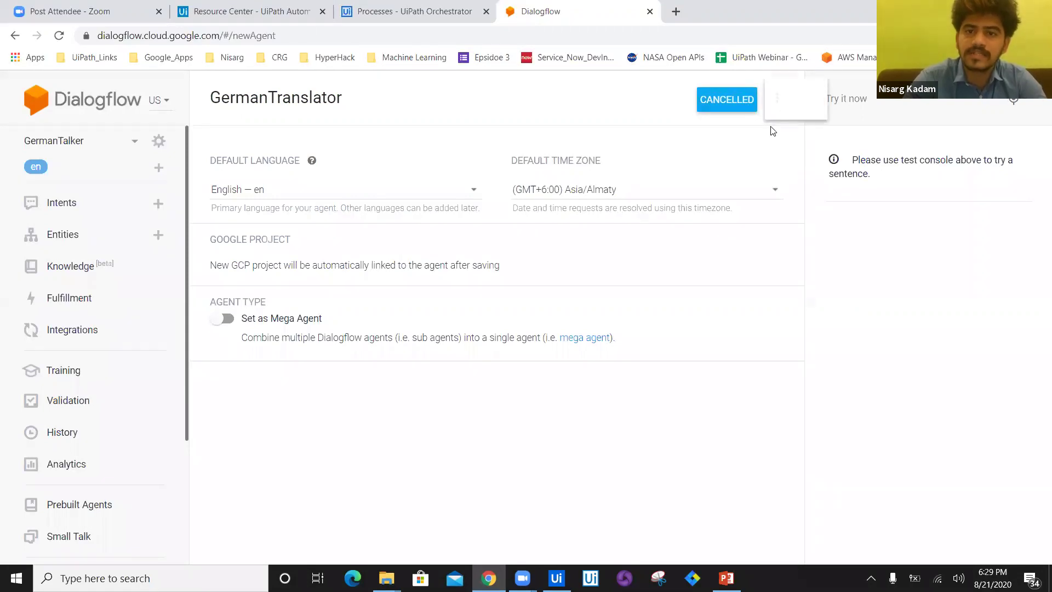
{"action": "left_click", "coordinate": [795, 107]}
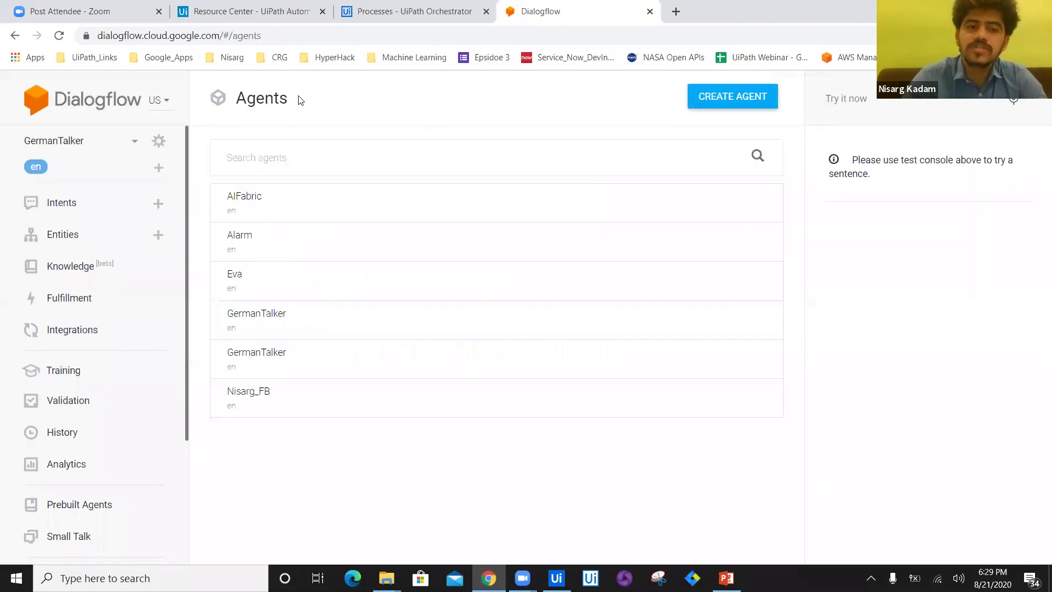
Open the second GermanTalker agent and show its intents list.
{"action": "left_click", "coordinate": [95, 150]}
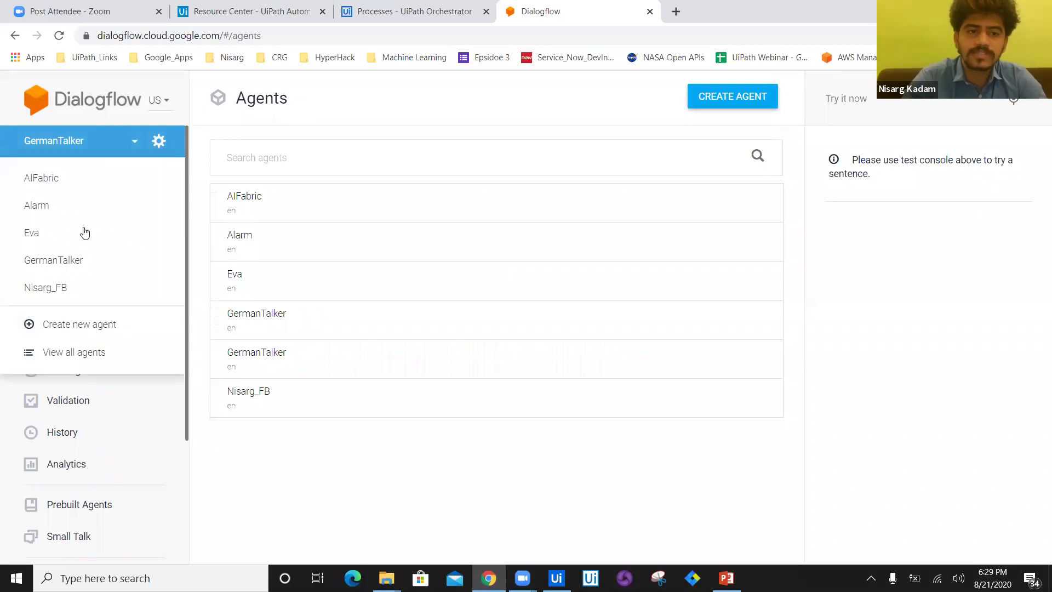
{"action": "left_click", "coordinate": [92, 150]}
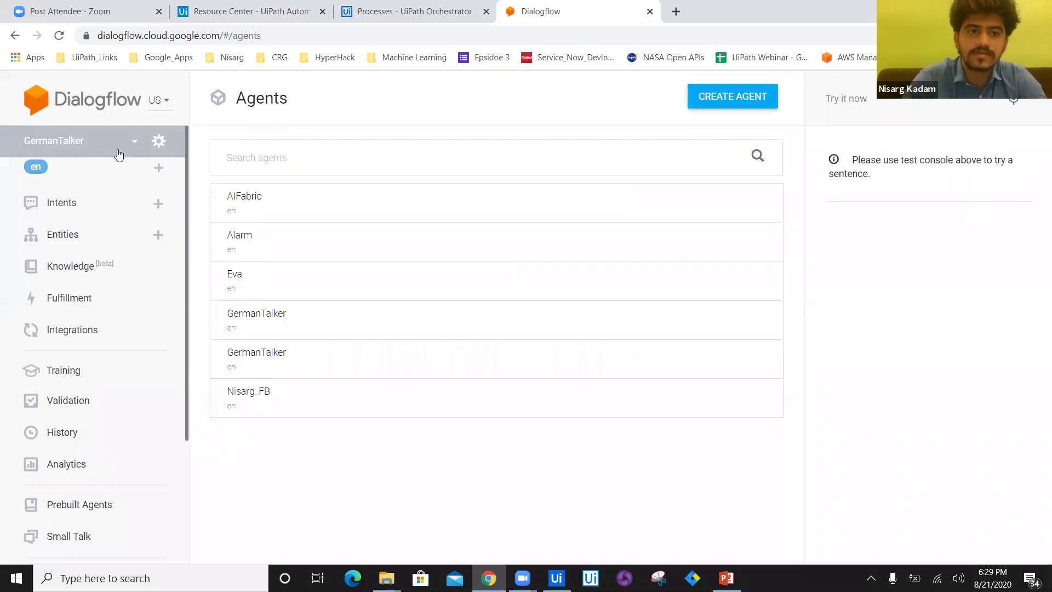
{"action": "left_click", "coordinate": [78, 148]}
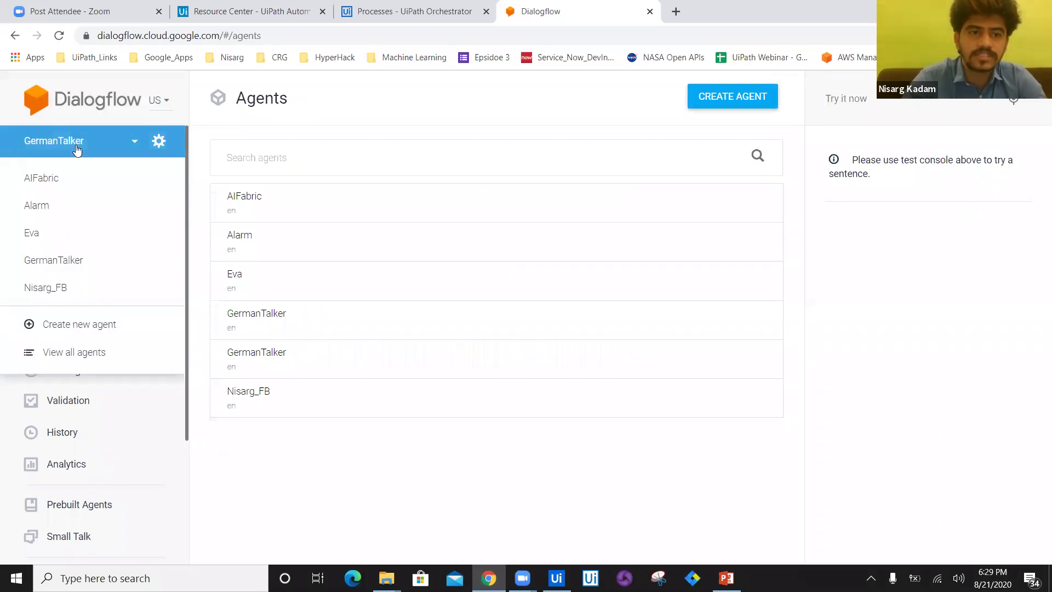
{"action": "left_click", "coordinate": [266, 358]}
{"action": "left_click", "coordinate": [268, 359]}
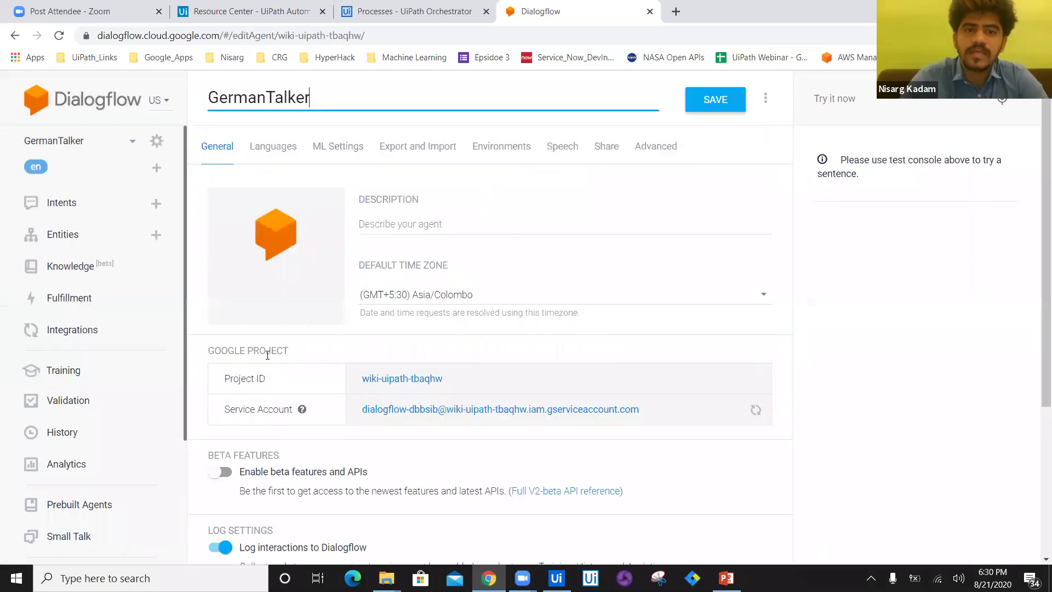
{"action": "left_click", "coordinate": [71, 143]}
{"action": "left_click", "coordinate": [75, 148]}
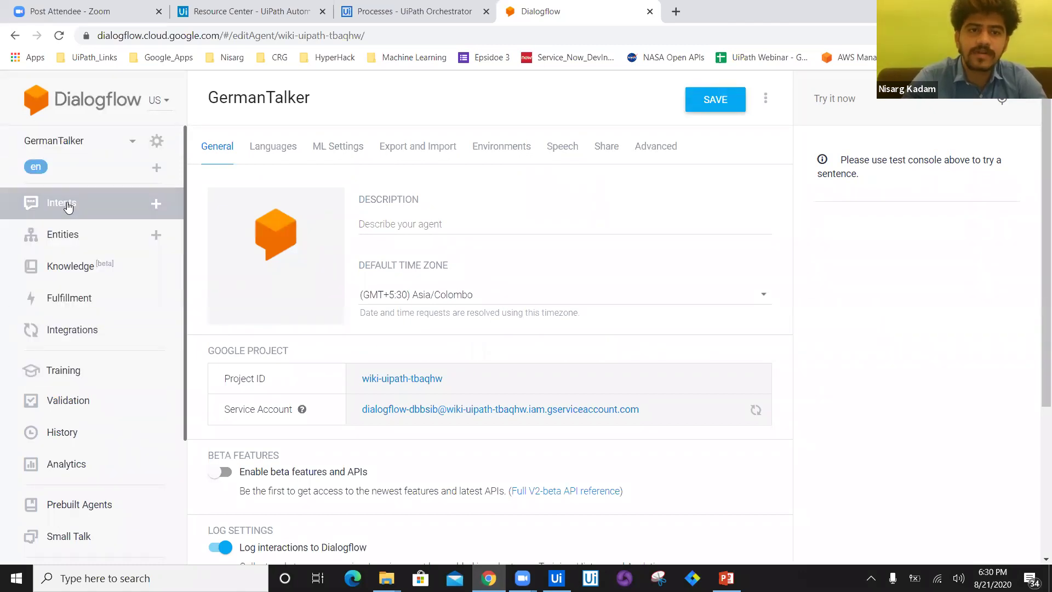
{"action": "left_click", "coordinate": [68, 205]}
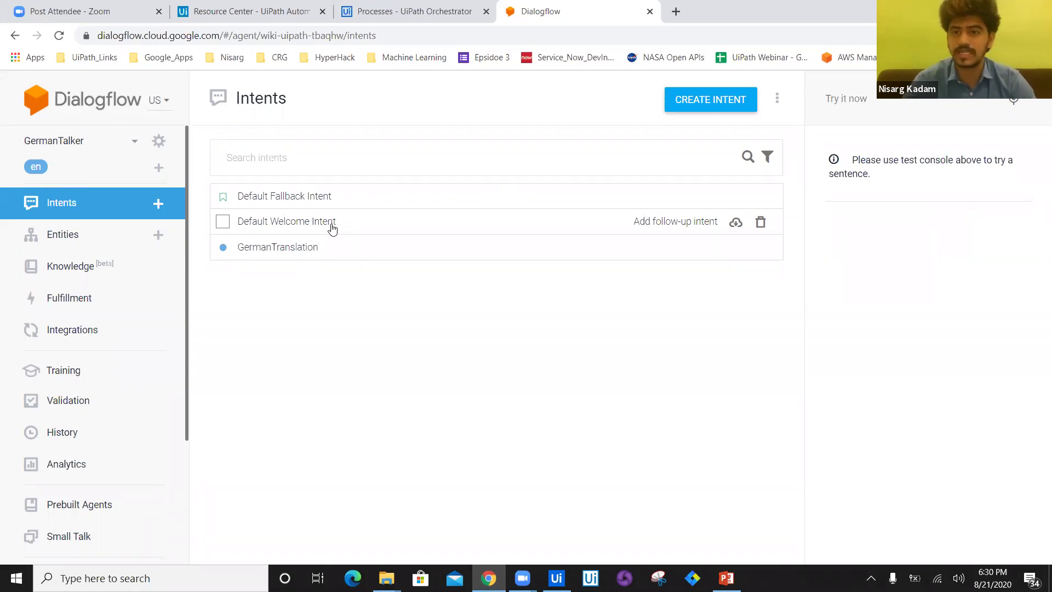
Open Default Welcome Intent, leave it unsaved for the intents list, then reopen it.
{"action": "left_click", "coordinate": [282, 225]}
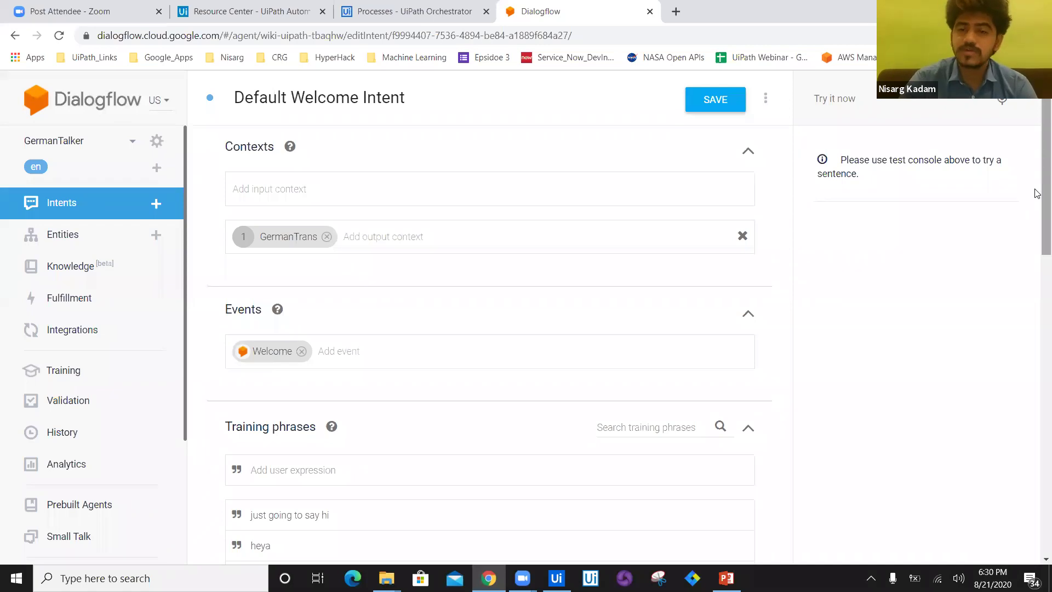
{"action": "left_click", "coordinate": [134, 142]}
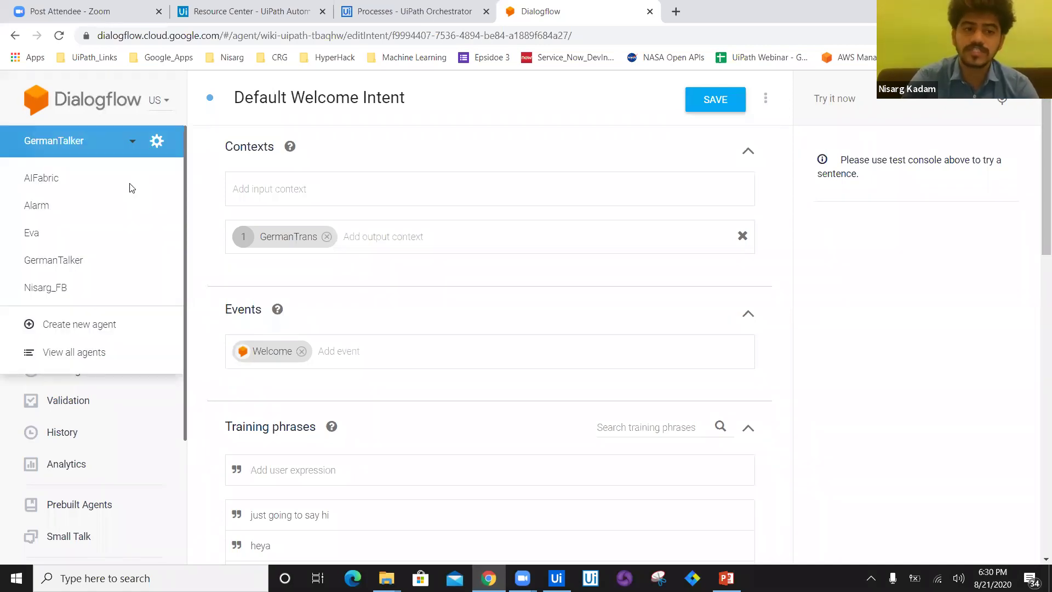
{"action": "left_click", "coordinate": [122, 100]}
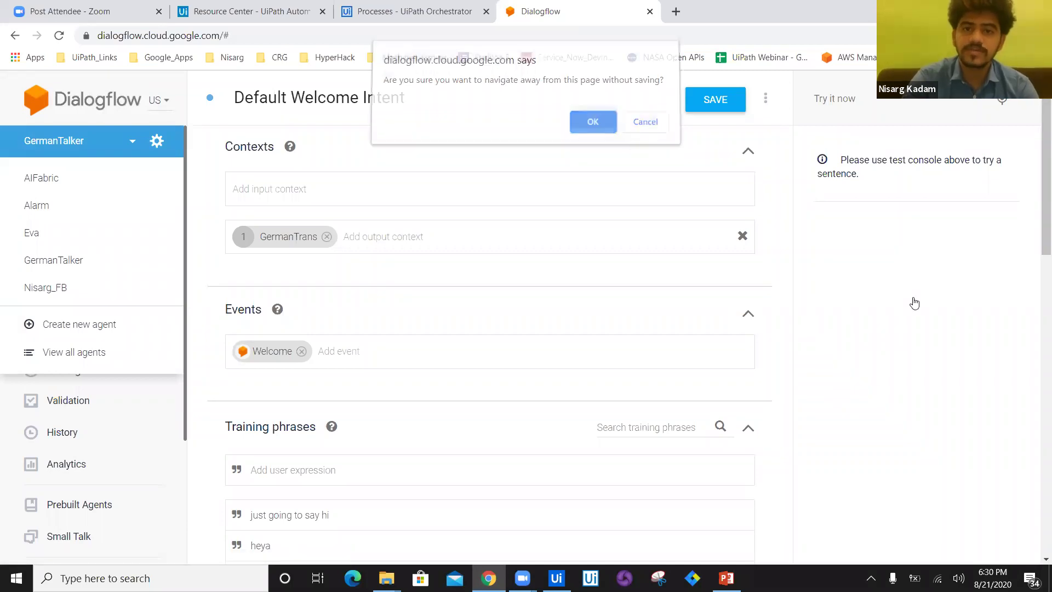
{"action": "left_click", "coordinate": [649, 130]}
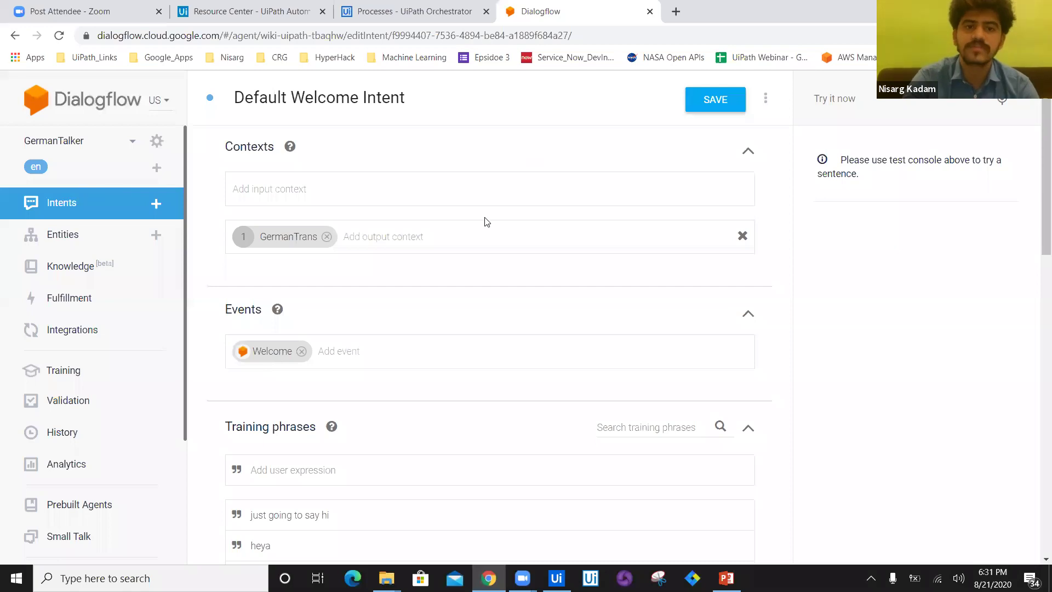
{"action": "left_click", "coordinate": [68, 209]}
{"action": "left_click", "coordinate": [592, 127]}
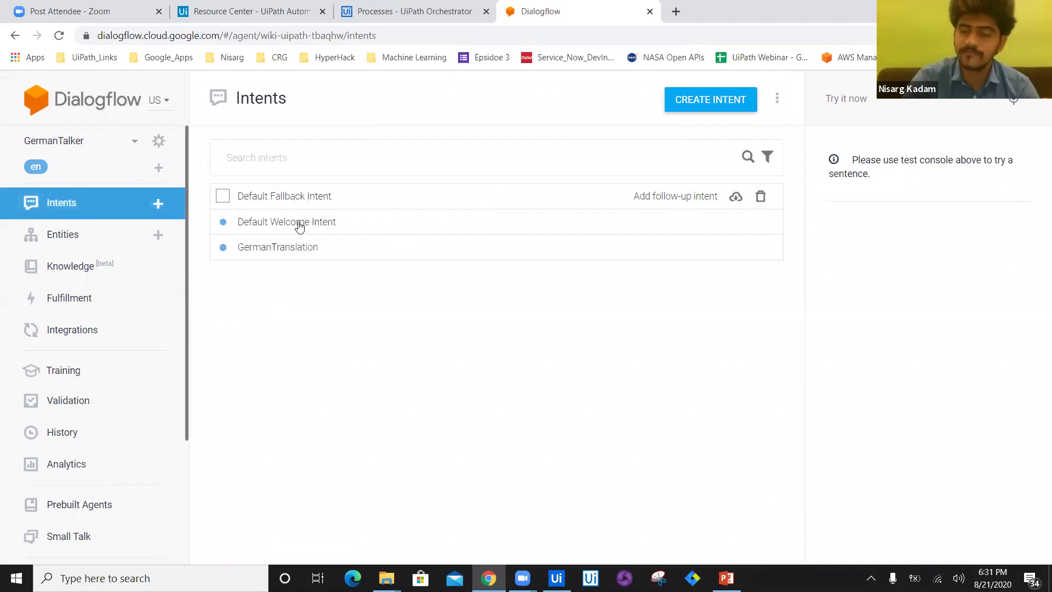
{"action": "left_click", "coordinate": [298, 224]}
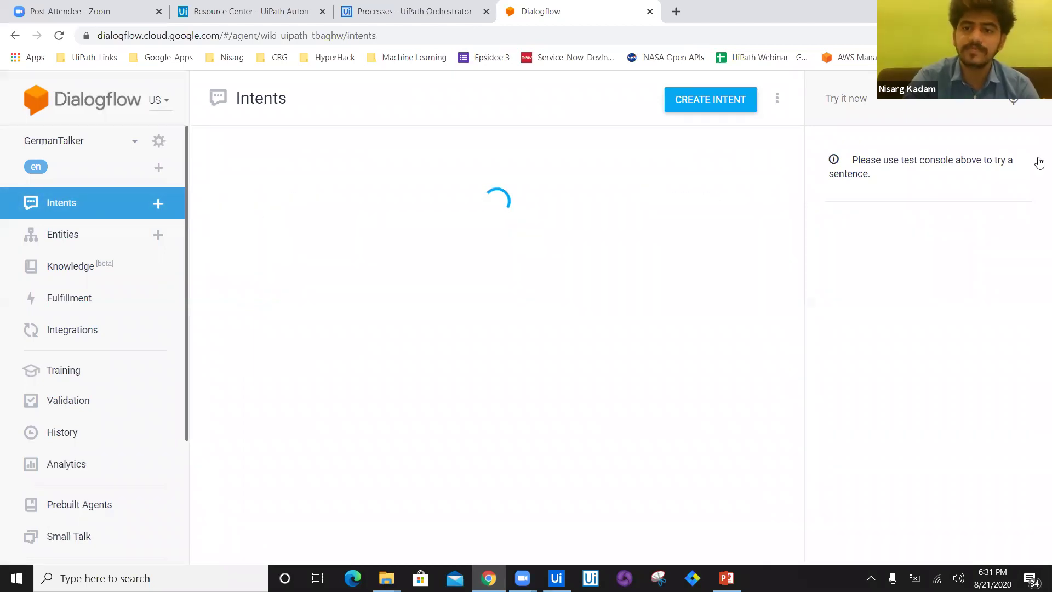
{"action": "scroll", "coordinate": [1035, 202], "scroll_direction": "down", "scroll_amount": 3}
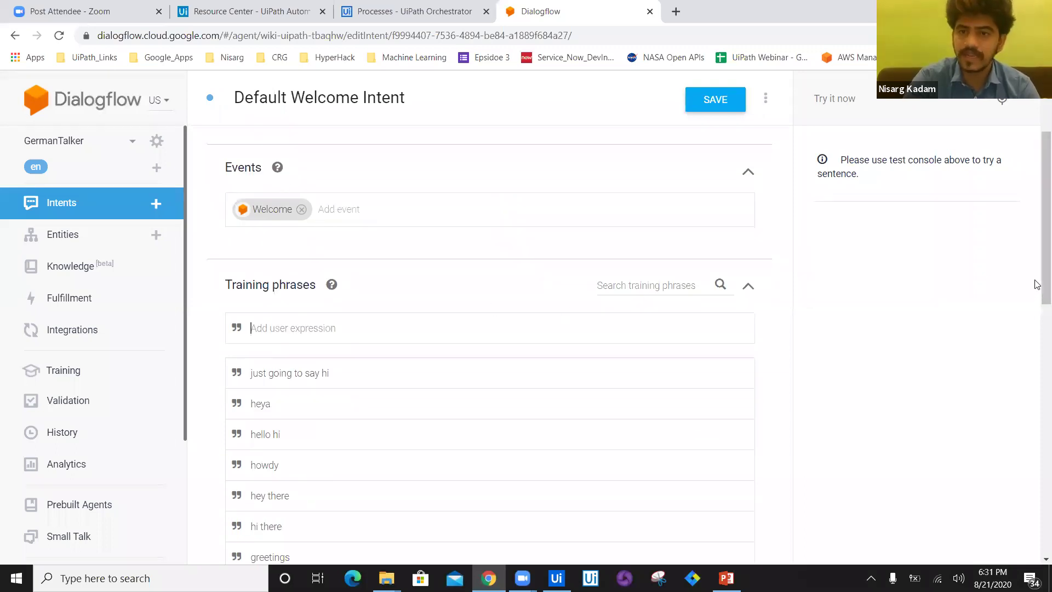
{"action": "scroll", "coordinate": [1038, 307], "scroll_direction": "down", "scroll_amount": 1}
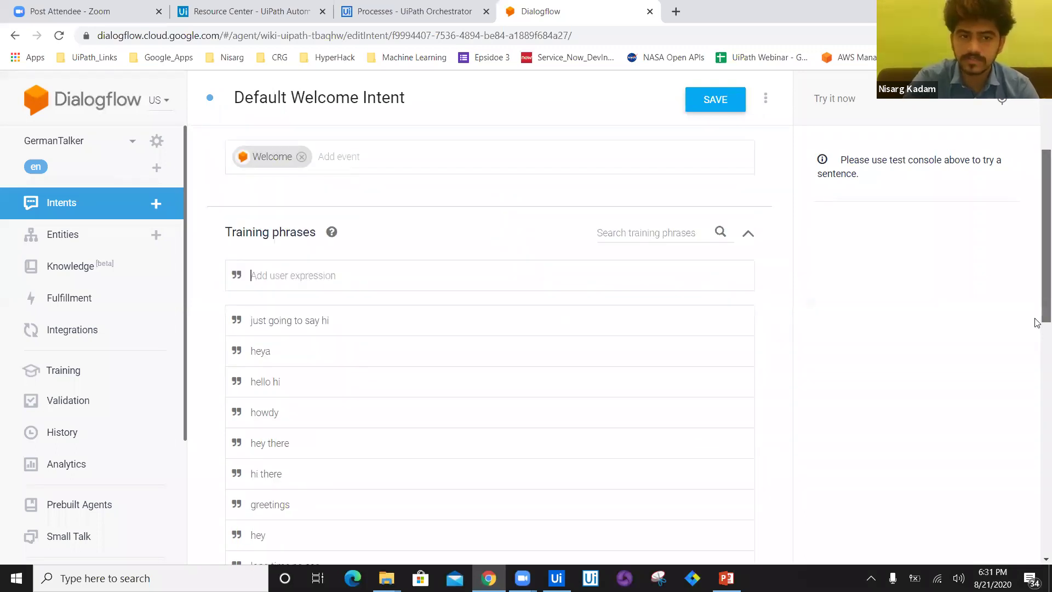
{"action": "scroll", "coordinate": [436, 223], "scroll_direction": "down", "scroll_amount": 3}
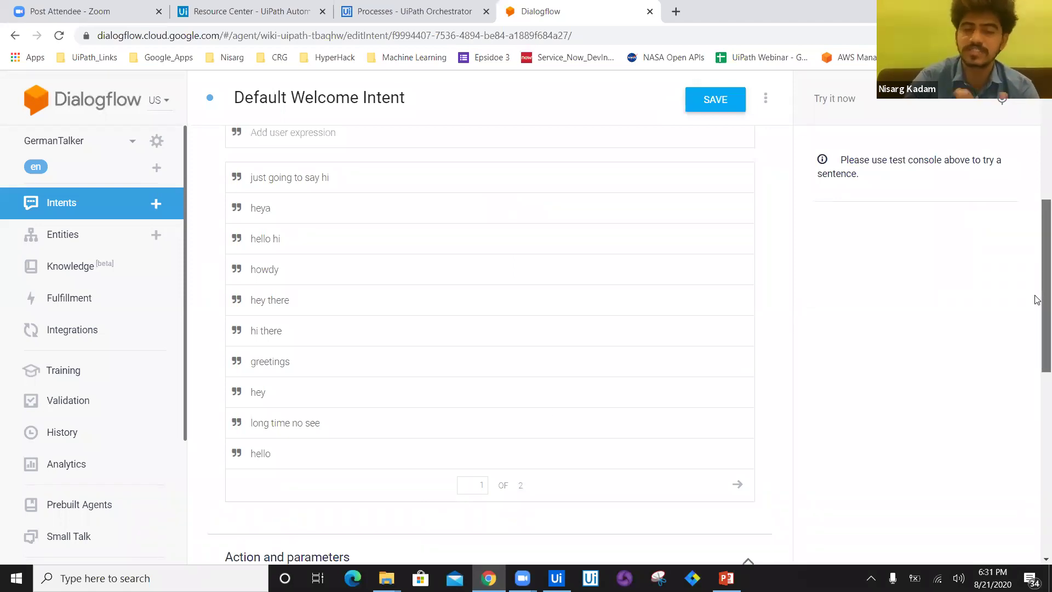
{"action": "scroll", "coordinate": [1036, 298], "scroll_direction": "down", "scroll_amount": 1}
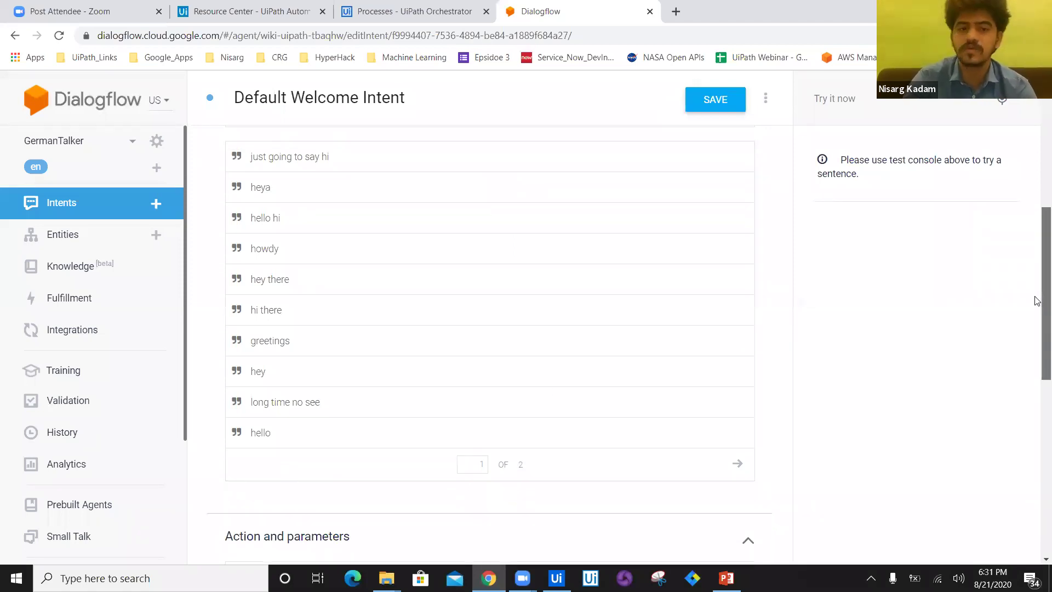
{"action": "scroll", "coordinate": [1037, 300], "scroll_direction": "down", "scroll_amount": 7}
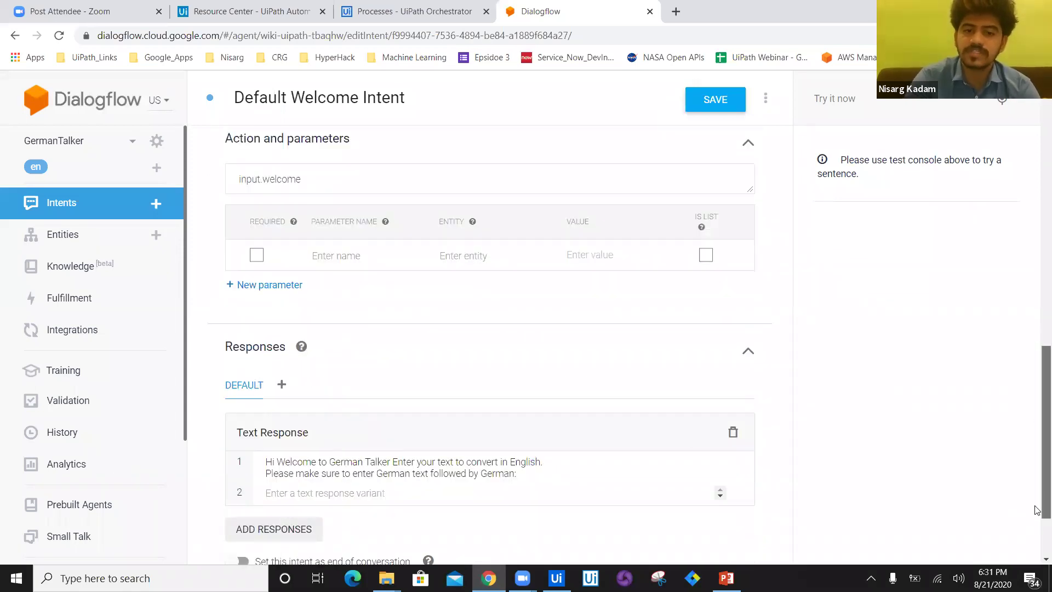
{"action": "scroll", "coordinate": [1037, 509], "scroll_direction": "down", "scroll_amount": 2}
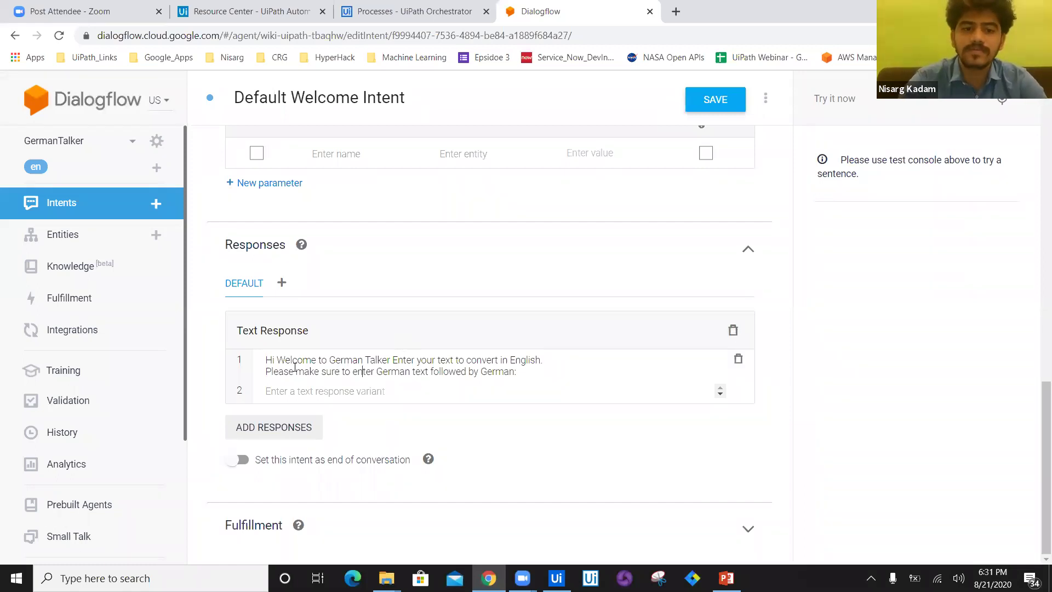
{"action": "left_click_drag", "start_coordinate": [267, 361], "coordinate": [546, 361]}
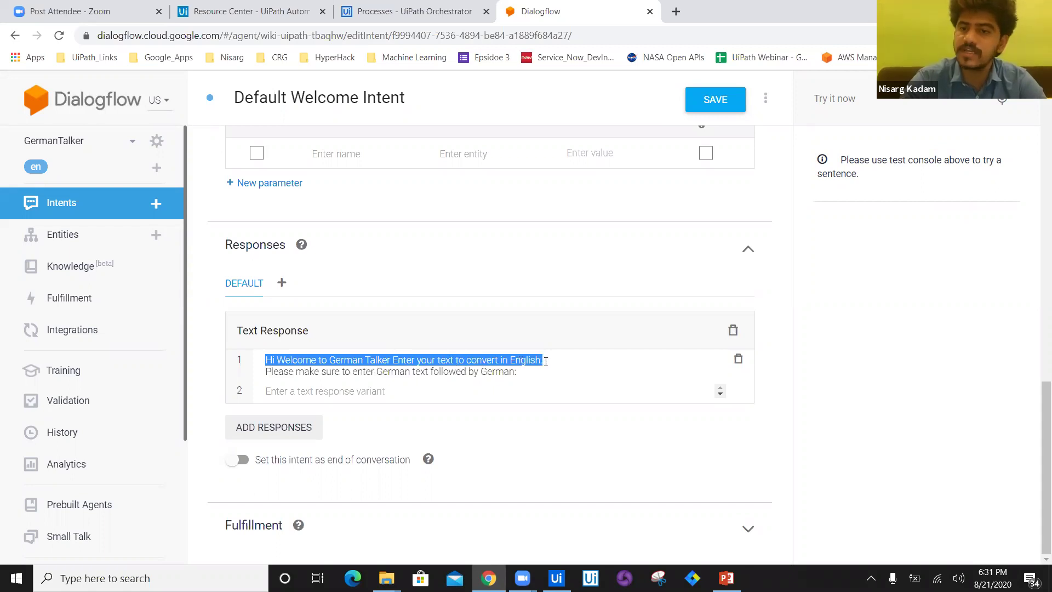
{"action": "left_click", "coordinate": [405, 376]}
{"action": "key", "text": "Right"}
{"action": "key", "text": "Right"}
{"action": "key", "text": "Right"}
{"action": "key", "text": "Right"}
{"action": "key", "text": "Right"}
{"action": "key", "text": "Right"}
{"action": "key", "text": "Right"}
{"action": "key", "text": "Right"}
{"action": "key", "text": "Right"}
{"action": "key", "text": "Right"}
{"action": "key", "text": "Right"}
{"action": "key", "text": "Right"}
{"action": "key", "text": "Right"}
{"action": "key", "text": "Right"}
{"action": "key", "text": "Right"}
{"action": "key", "text": "Right"}
{"action": "key", "text": "Right"}
{"action": "key", "text": "Right"}
{"action": "key", "text": "Right"}
{"action": "key", "text": "Right"}
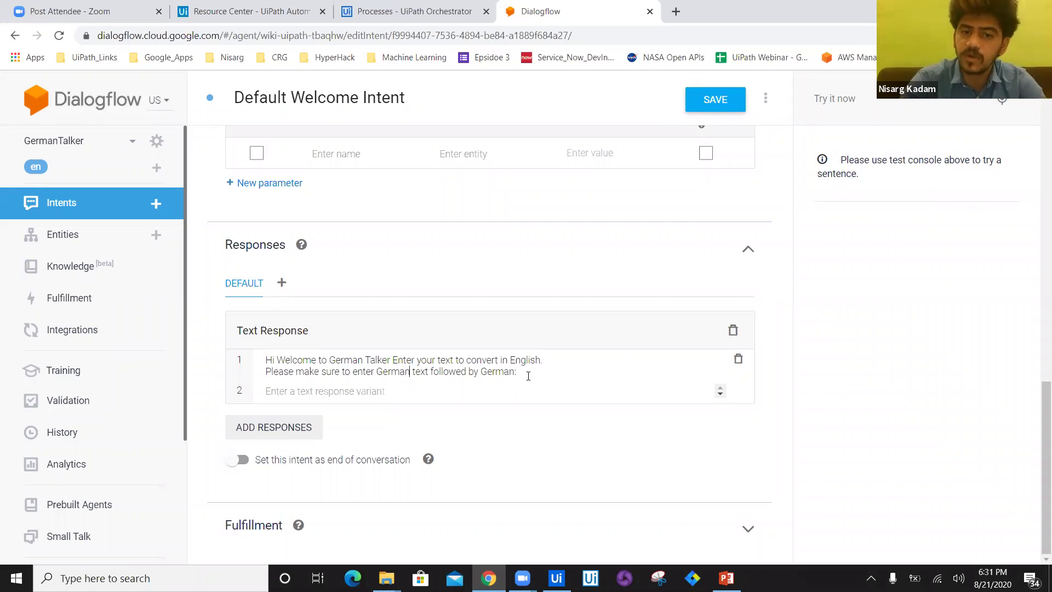
{"action": "left_click_drag", "start_coordinate": [480, 371], "coordinate": [521, 371]}
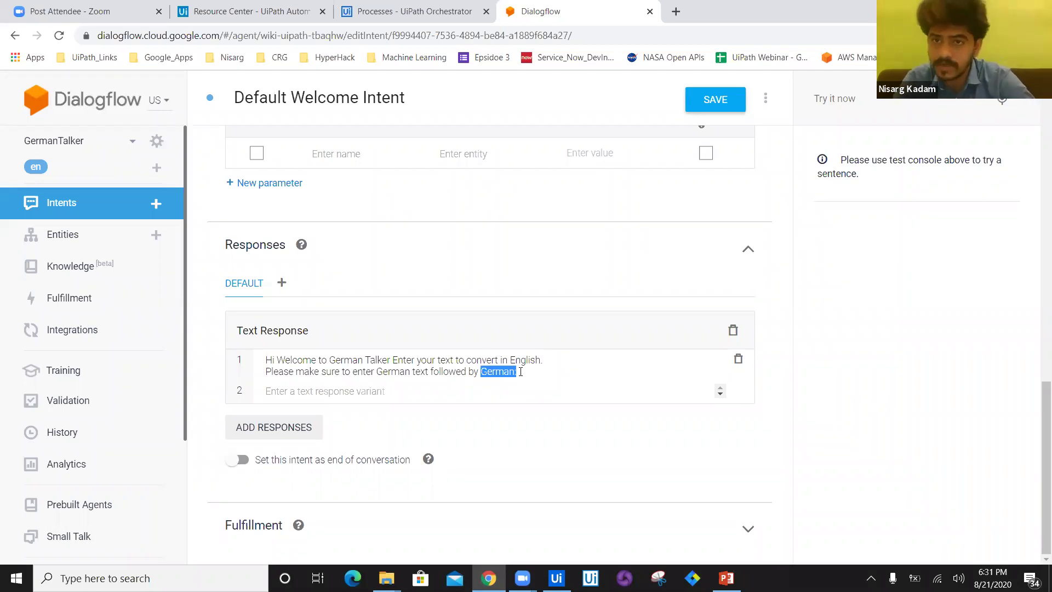
{"action": "left_click", "coordinate": [919, 366]}
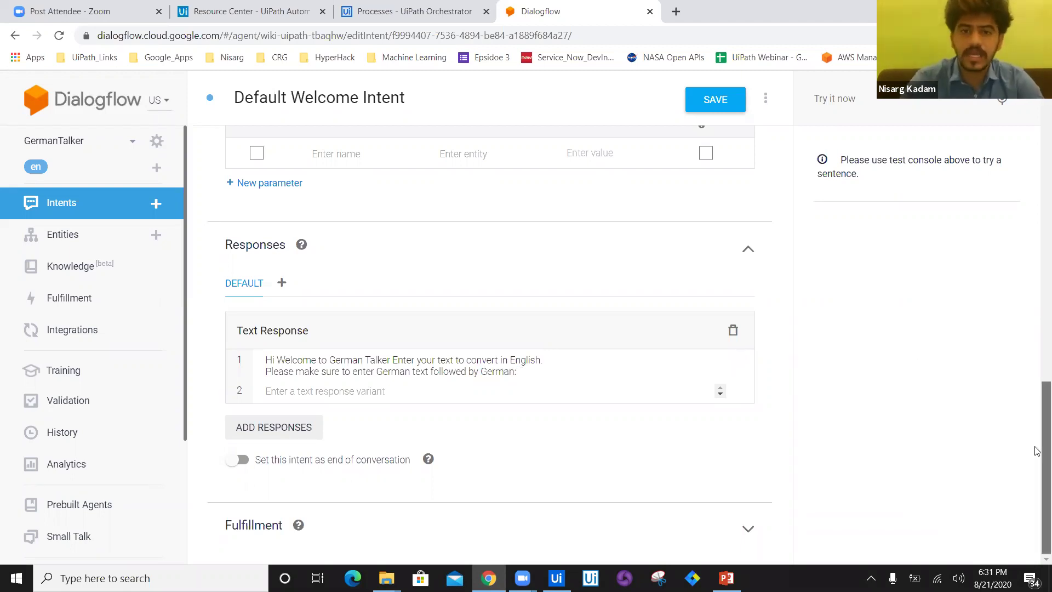
{"action": "left_click", "coordinate": [1038, 364]}
{"action": "left_click_drag", "start_coordinate": [1038, 366], "coordinate": [1037, 124]}
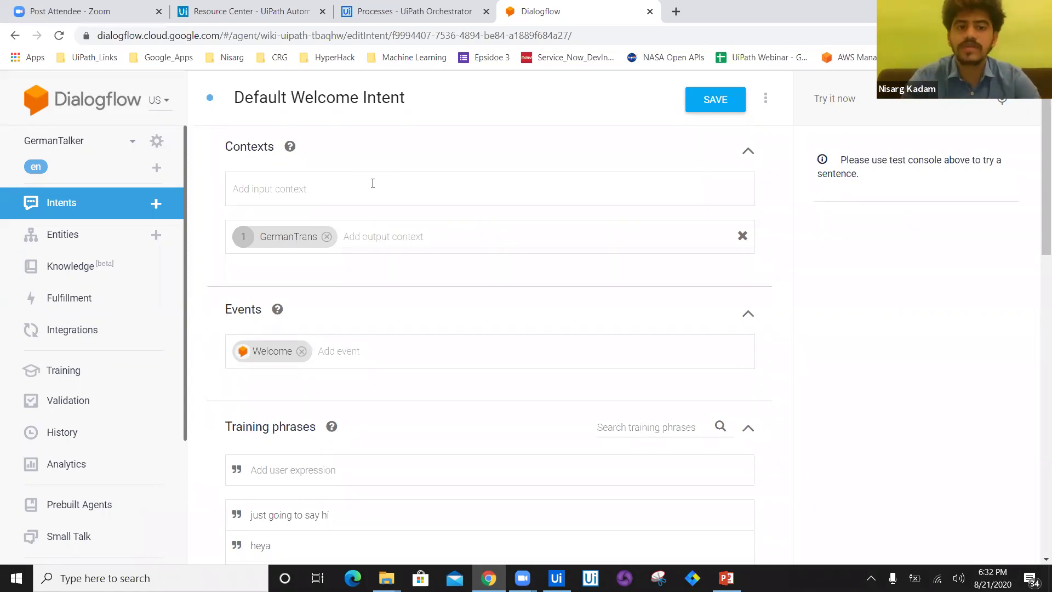
Try a 'nisarg' output context with lifespan 1, remove it, and save Default Welcome Intent.
{"action": "left_click", "coordinate": [400, 239]}
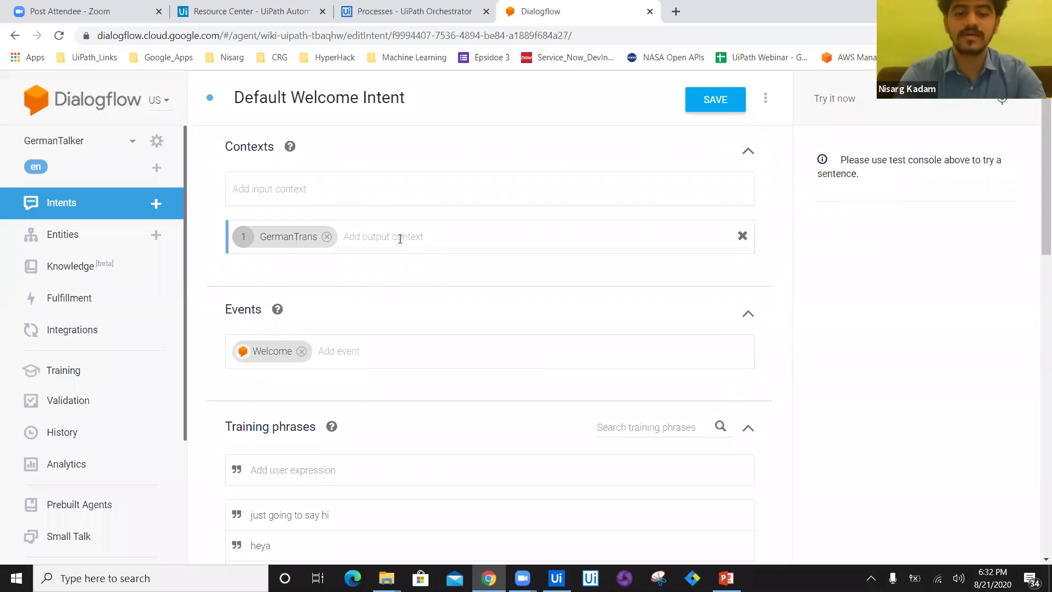
{"action": "type", "text": "nisarg"}
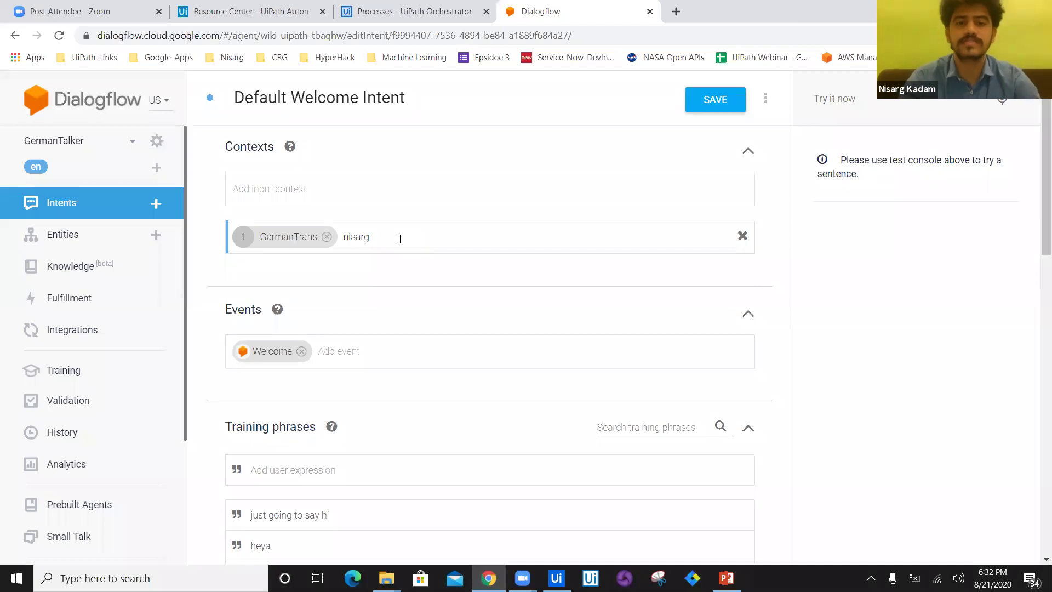
{"action": "key", "text": "Return"}
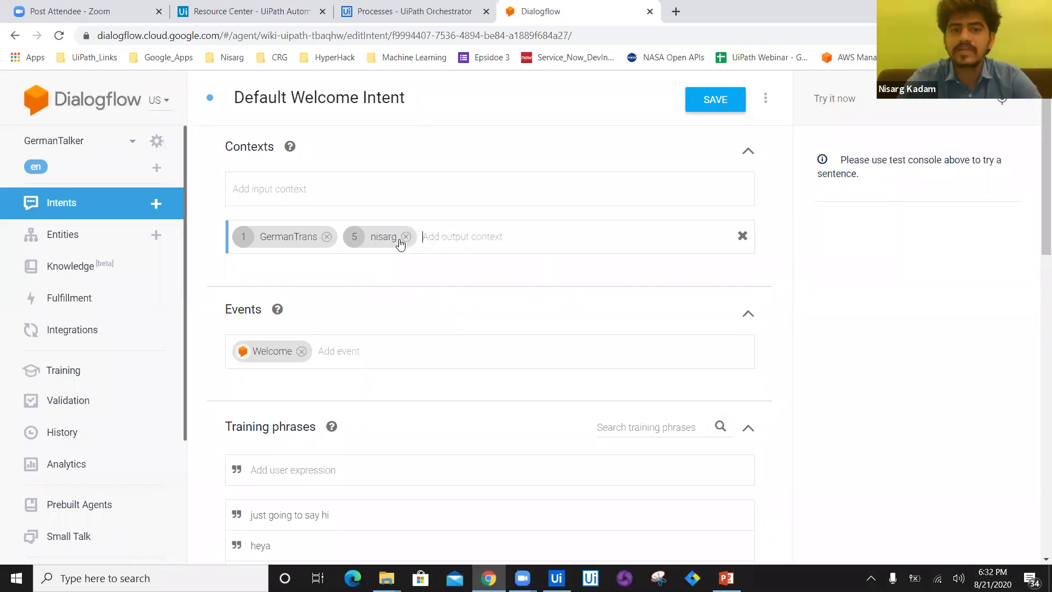
{"action": "left_click", "coordinate": [357, 236]}
{"action": "key", "text": "BackSpace"}
{"action": "type", "text": "1"}
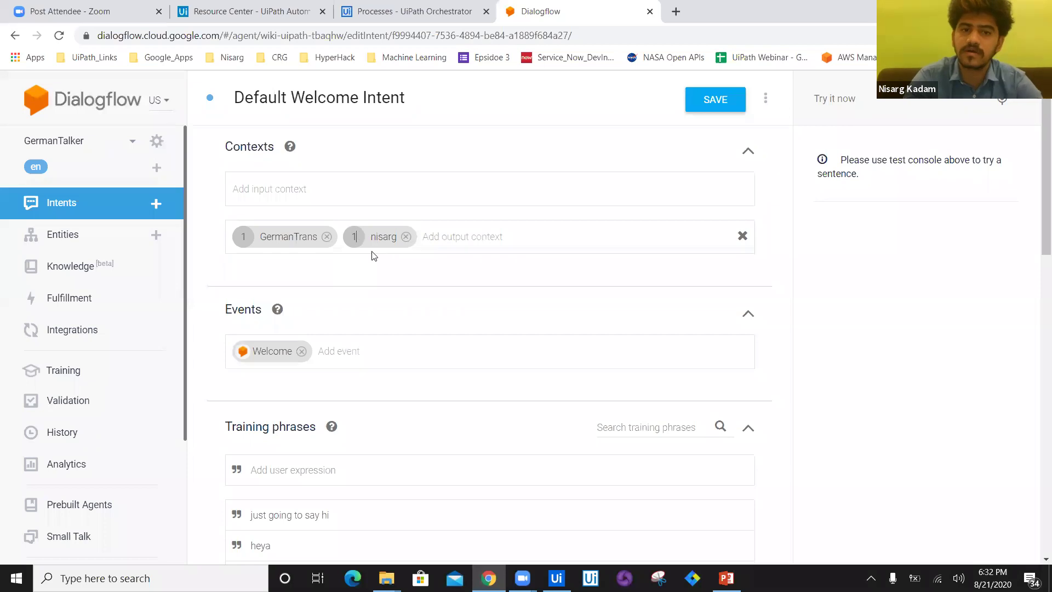
{"action": "left_click", "coordinate": [406, 237]}
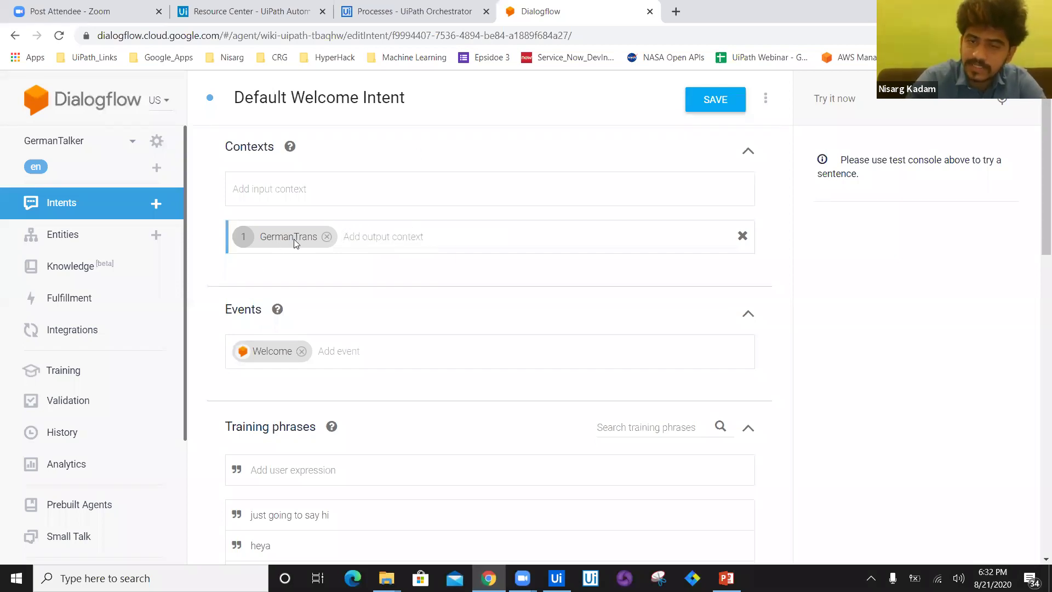
{"action": "left_click", "coordinate": [711, 103]}
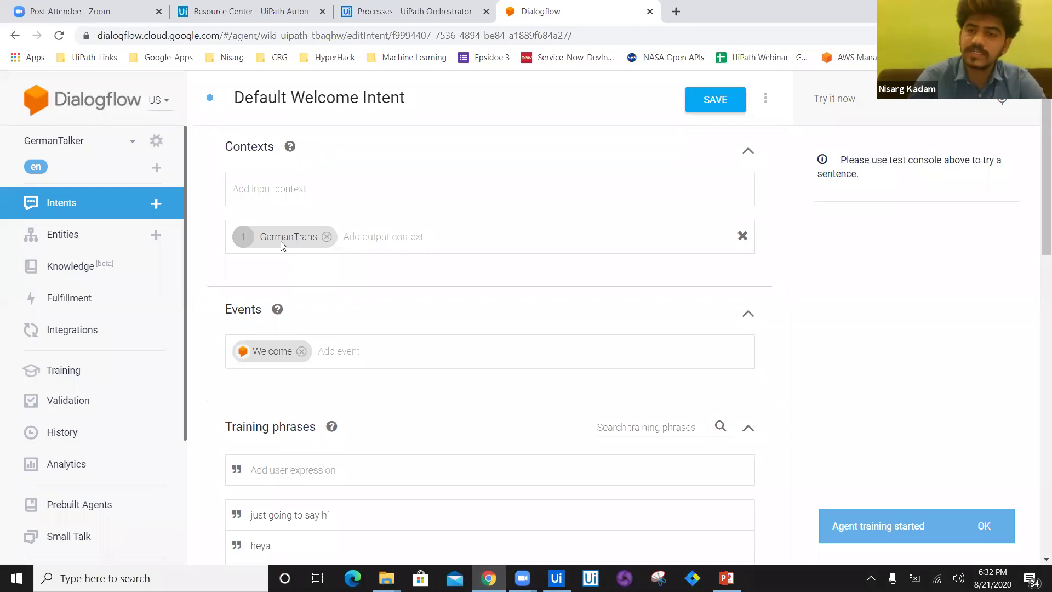
{"action": "left_click", "coordinate": [75, 212]}
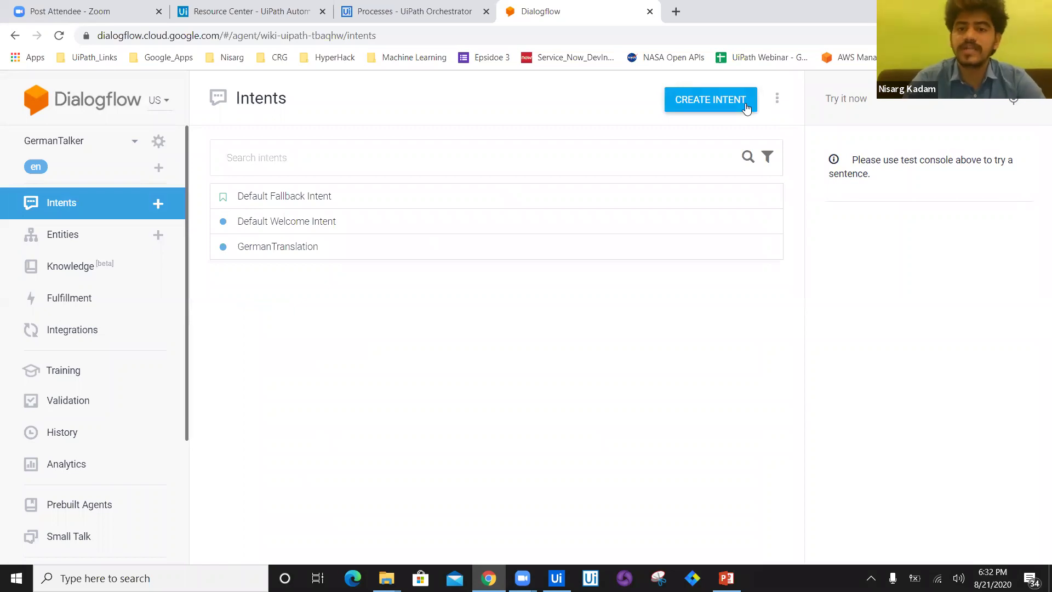
{"action": "left_click", "coordinate": [729, 100]}
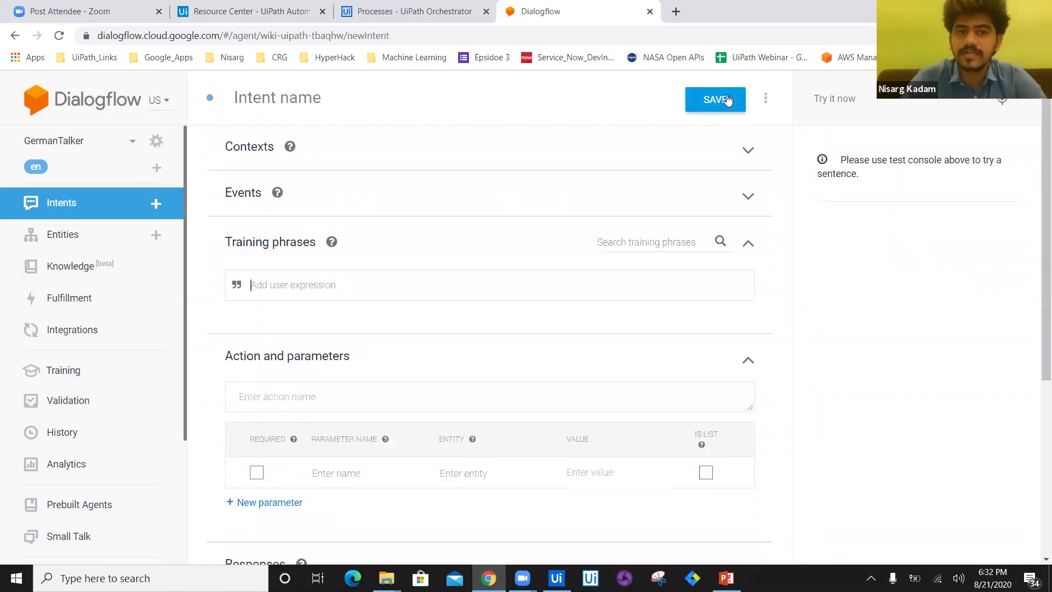
{"action": "left_click", "coordinate": [438, 115]}
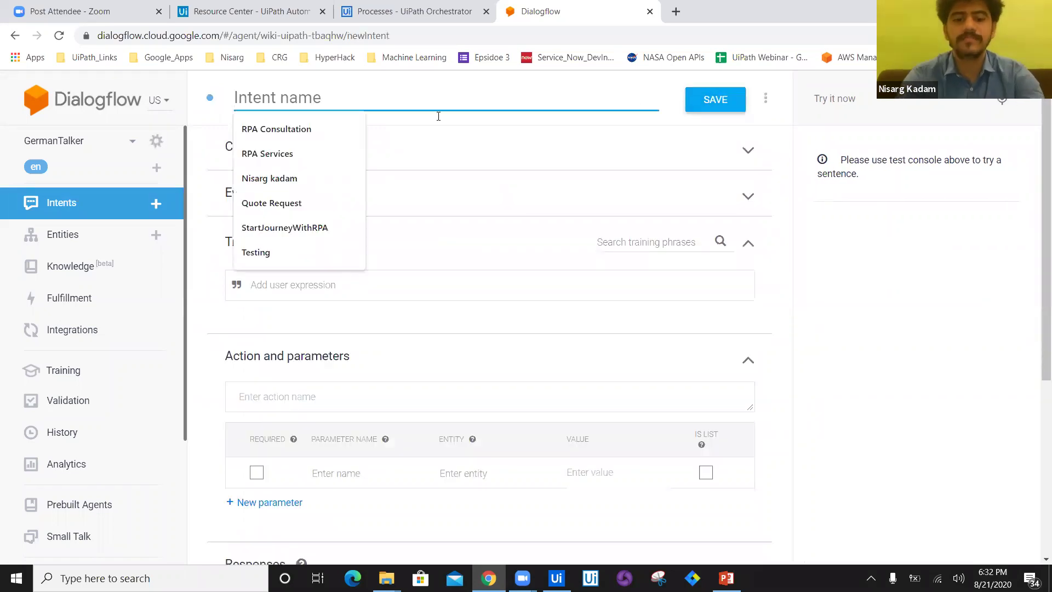
{"action": "type", "text": "Translaotr"}
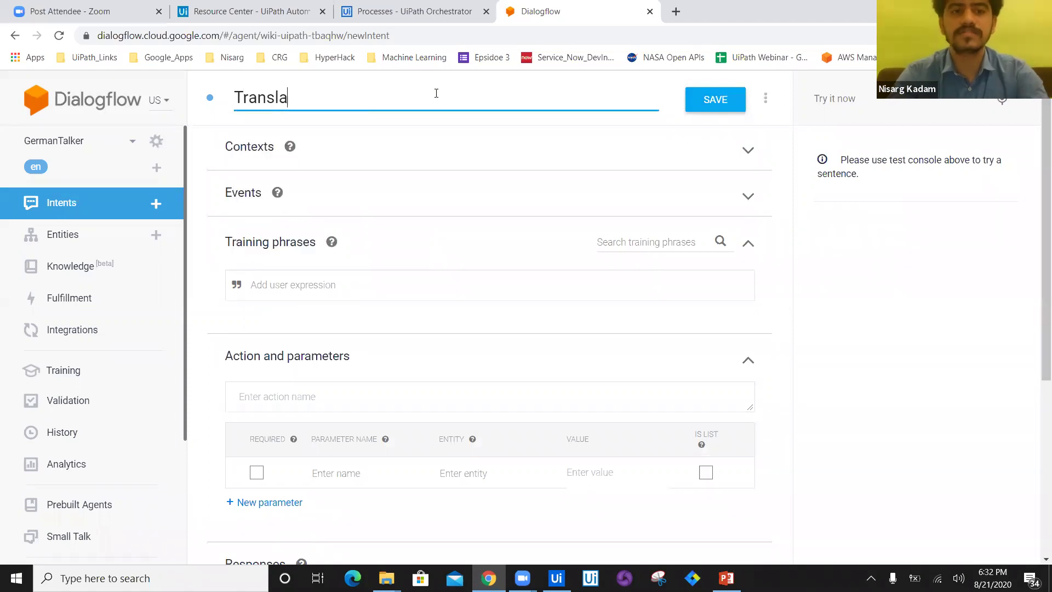
{"action": "key", "text": "BackSpace"}
{"action": "key", "text": "BackSpace"}
{"action": "key", "text": "BackSpace"}
{"action": "key", "text": "BackSpace"}
{"action": "key", "text": "BackSpace"}
{"action": "type", "text": "lator"}
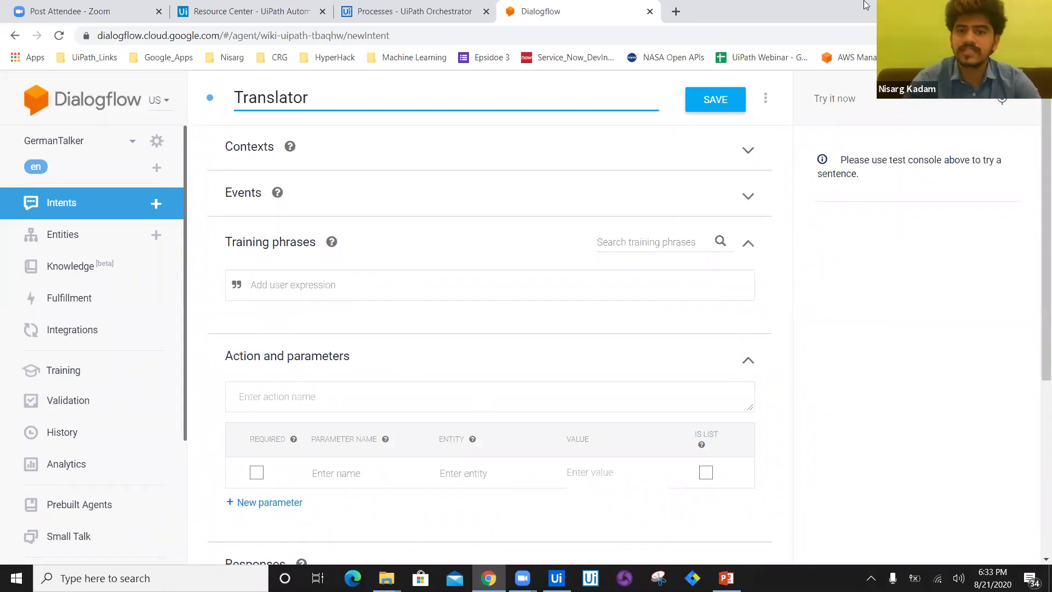
{"action": "left_click", "coordinate": [766, 99]}
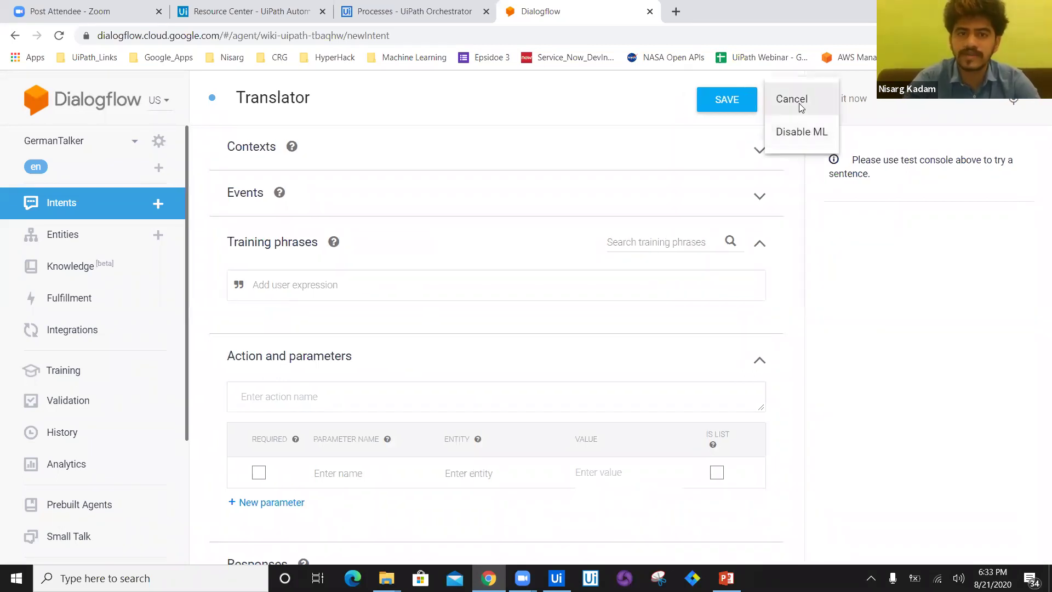
{"action": "left_click", "coordinate": [441, 197]}
{"action": "left_click", "coordinate": [110, 203]}
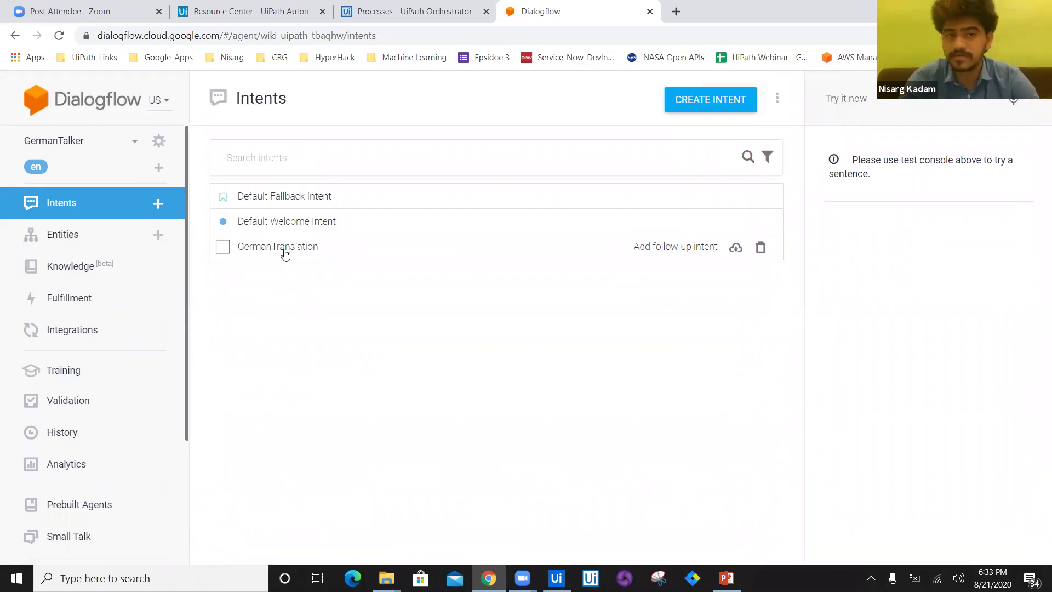
Open GermanTranslation, begin a new training phrase with 'German', and open a blank browser tab.
{"action": "left_click", "coordinate": [282, 246]}
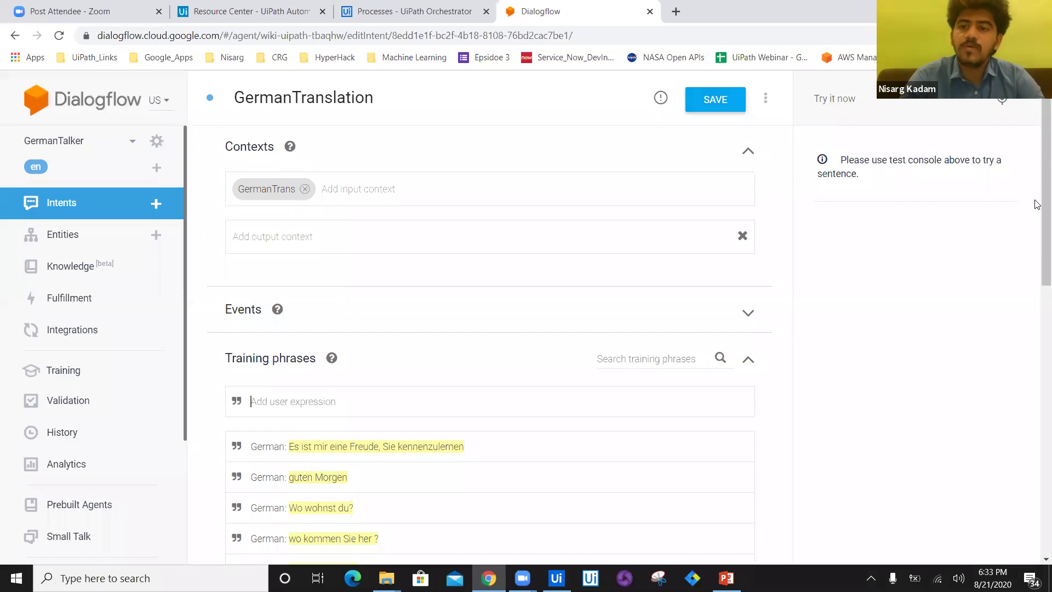
{"action": "scroll", "coordinate": [1036, 232], "scroll_direction": "down", "scroll_amount": 3}
{"action": "scroll", "coordinate": [1036, 274], "scroll_direction": "down", "scroll_amount": 1}
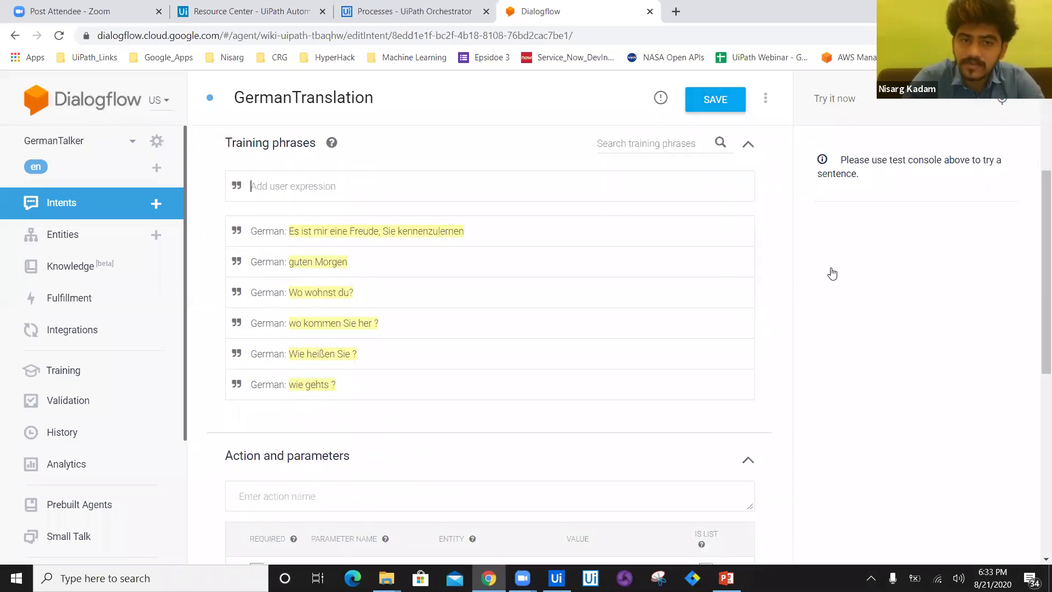
{"action": "left_click", "coordinate": [345, 193]}
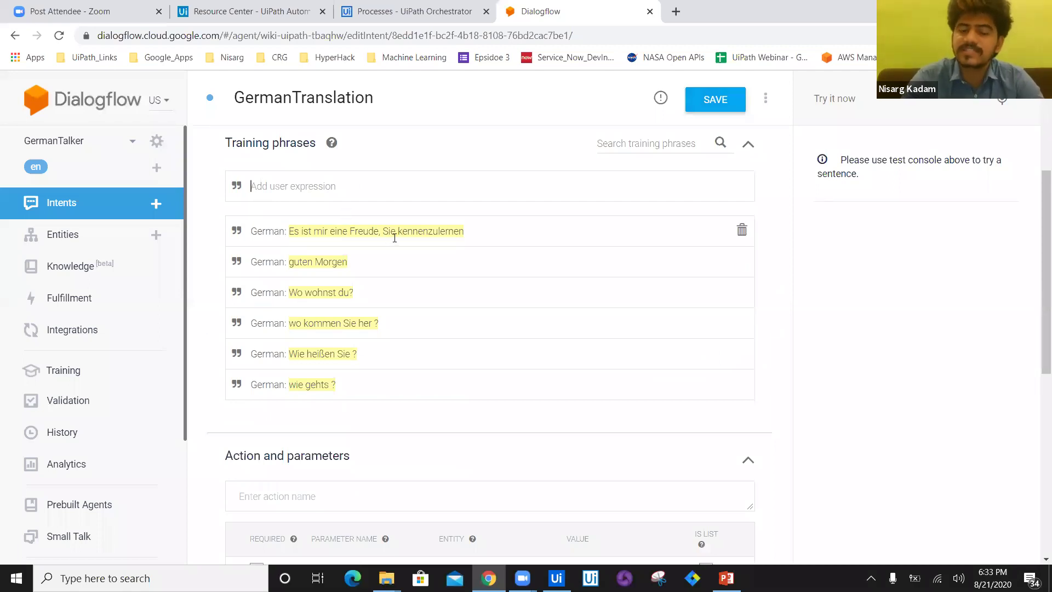
{"action": "left_click", "coordinate": [423, 257]}
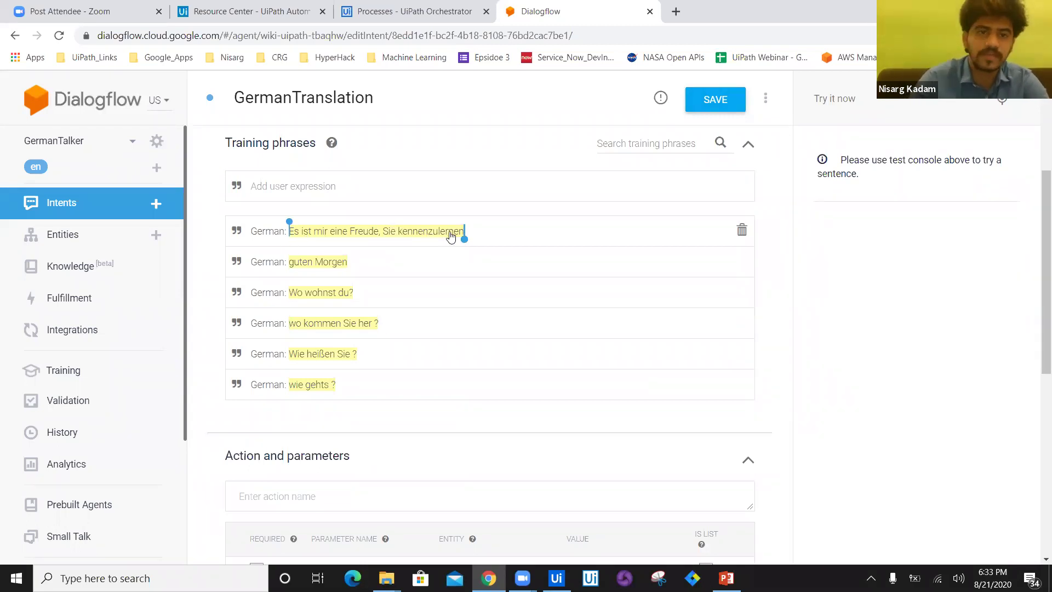
{"action": "left_click", "coordinate": [355, 183]}
{"action": "type", "text": "German:"}
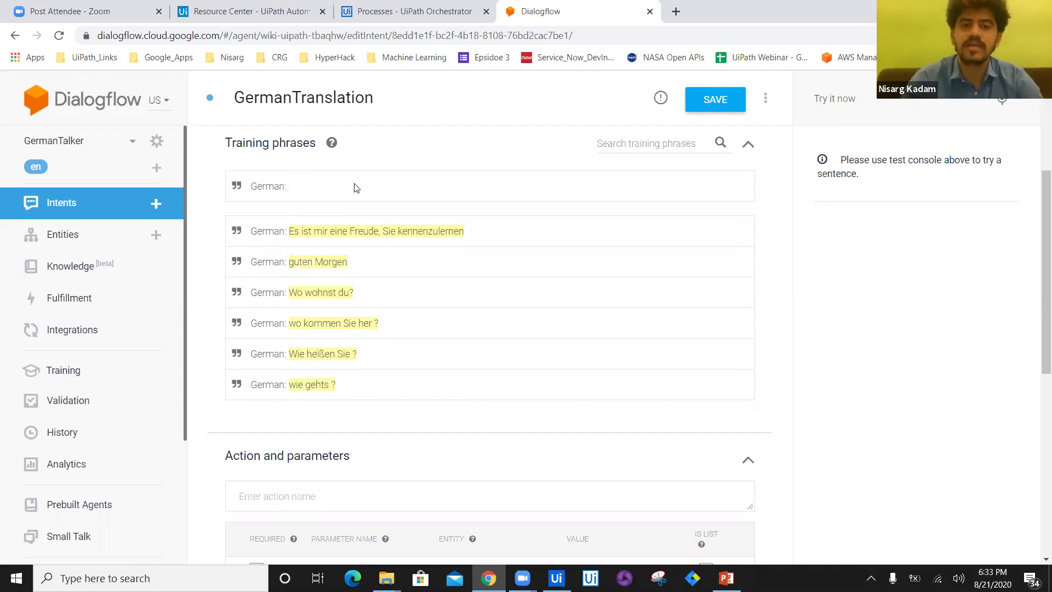
{"action": "left_click", "coordinate": [676, 11]}
Translate 'I bought new mobile' to German and select 'Ich habe ein neues Handy gekauft'.
{"action": "left_click", "coordinate": [660, 34]}
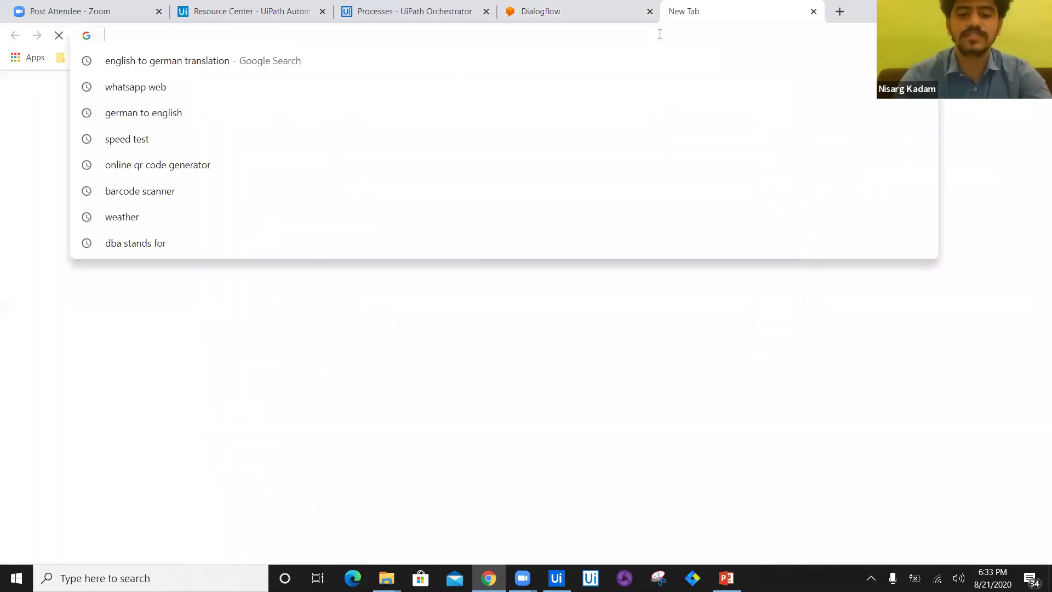
{"action": "type", "text": "engl"}
{"action": "key", "text": "Right"}
{"action": "key", "text": "Return"}
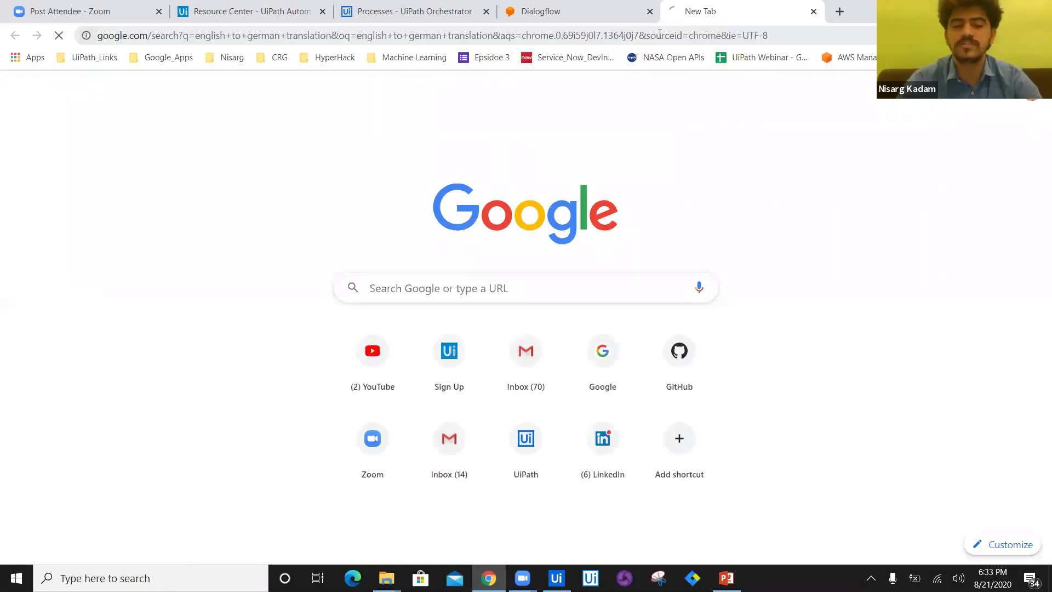
{"action": "left_click", "coordinate": [167, 241]}
{"action": "type", "text": "I bought new"}
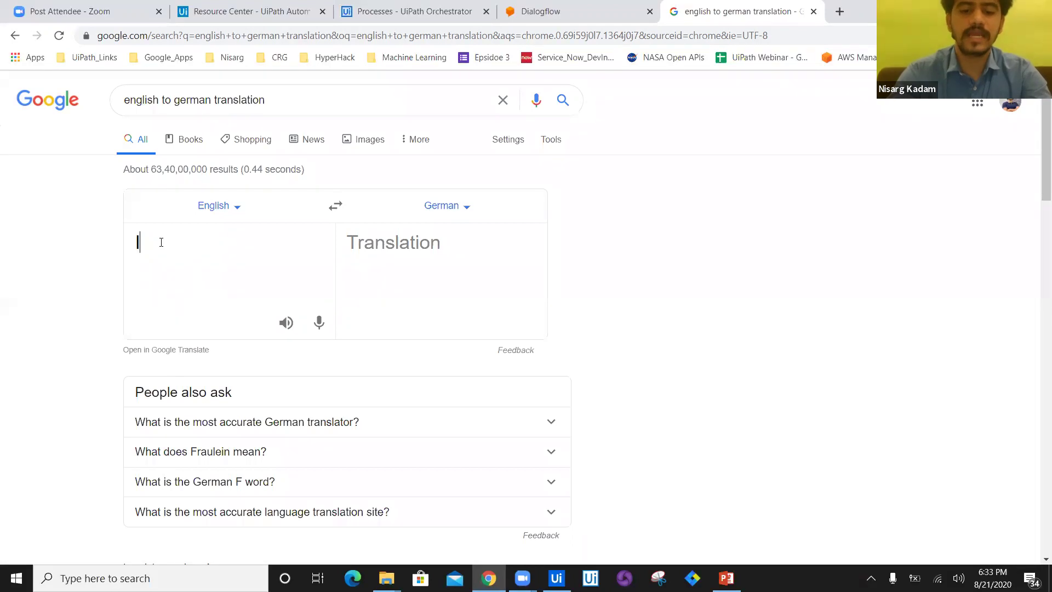
{"action": "type", "text": " mobile"}
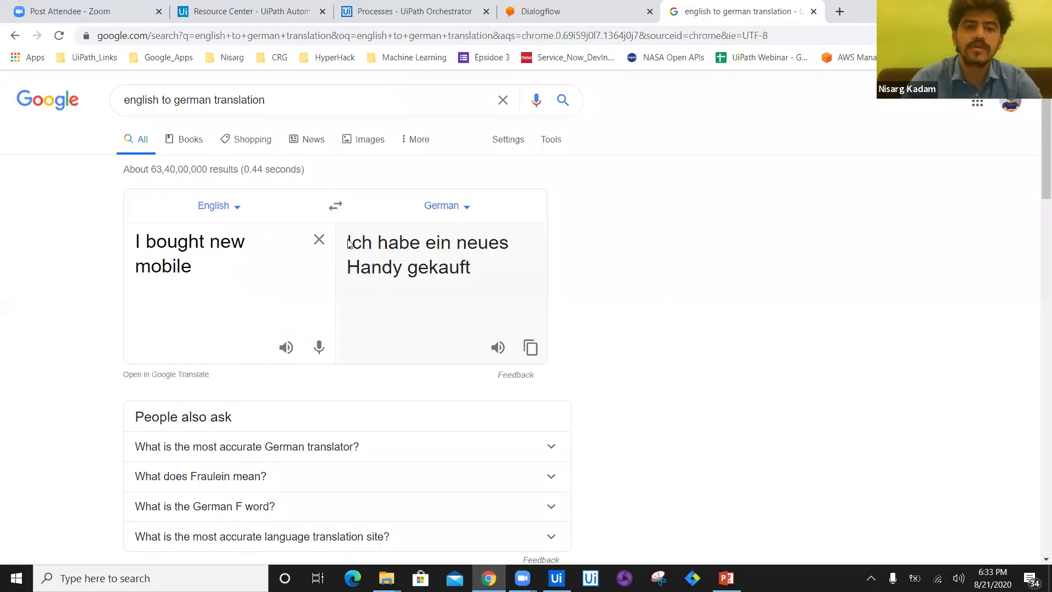
{"action": "left_click_drag", "start_coordinate": [347, 242], "coordinate": [485, 264]}
{"action": "key", "text": "ctrl+c"}
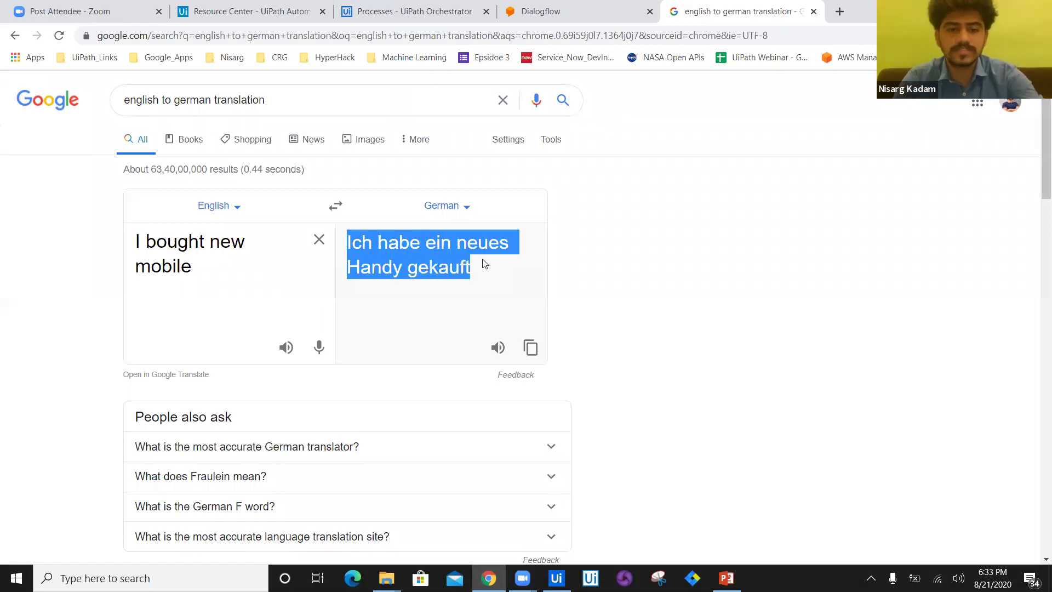
{"action": "left_click", "coordinate": [539, 8]}
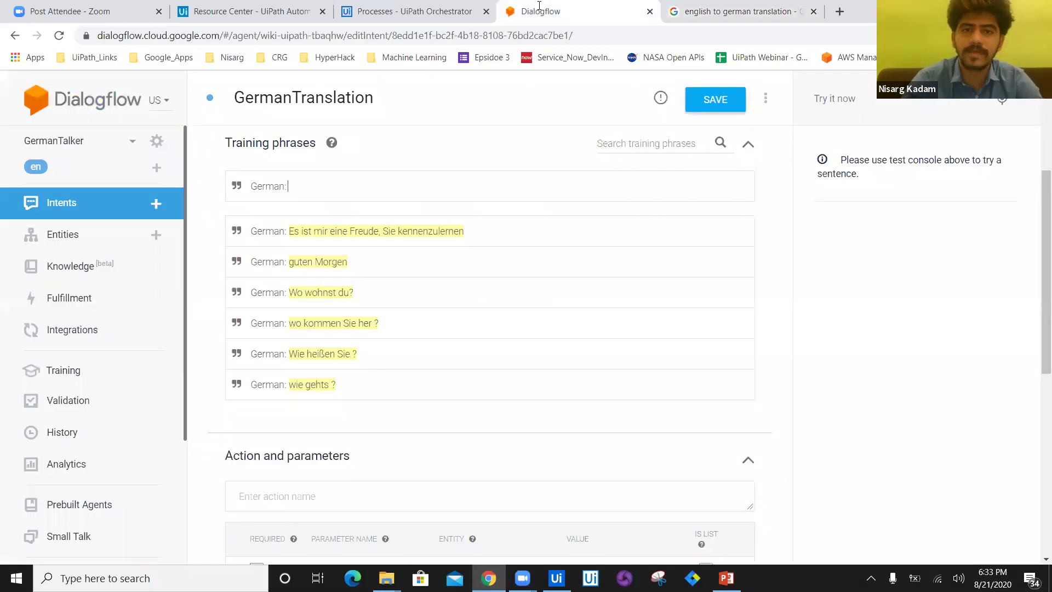
{"action": "key", "text": "ctrl+v"}
{"action": "key", "text": "Return"}
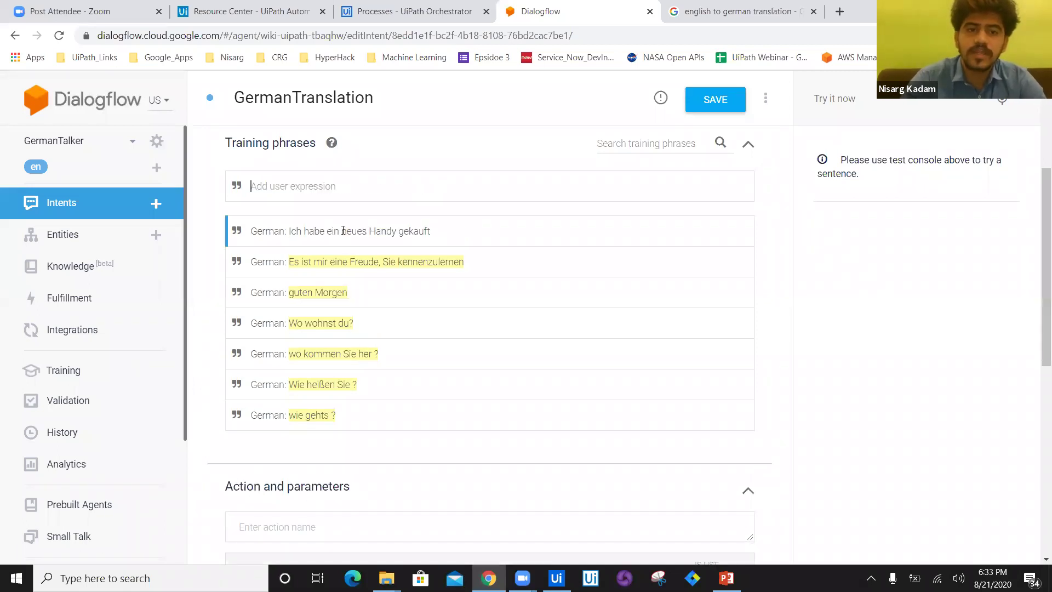
{"action": "left_click_drag", "start_coordinate": [290, 231], "coordinate": [431, 231]}
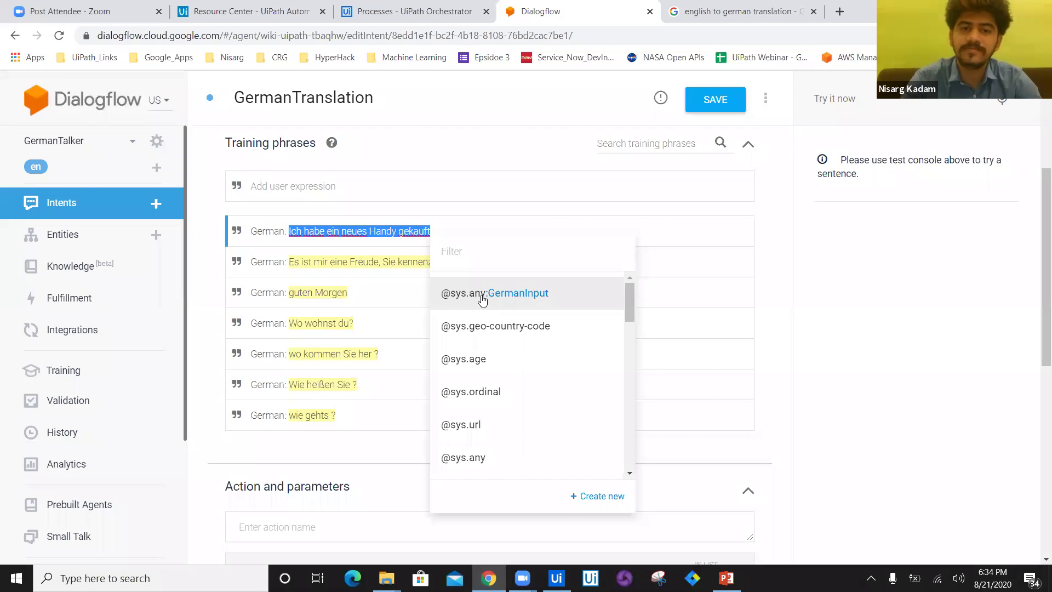
{"action": "left_click", "coordinate": [476, 302]}
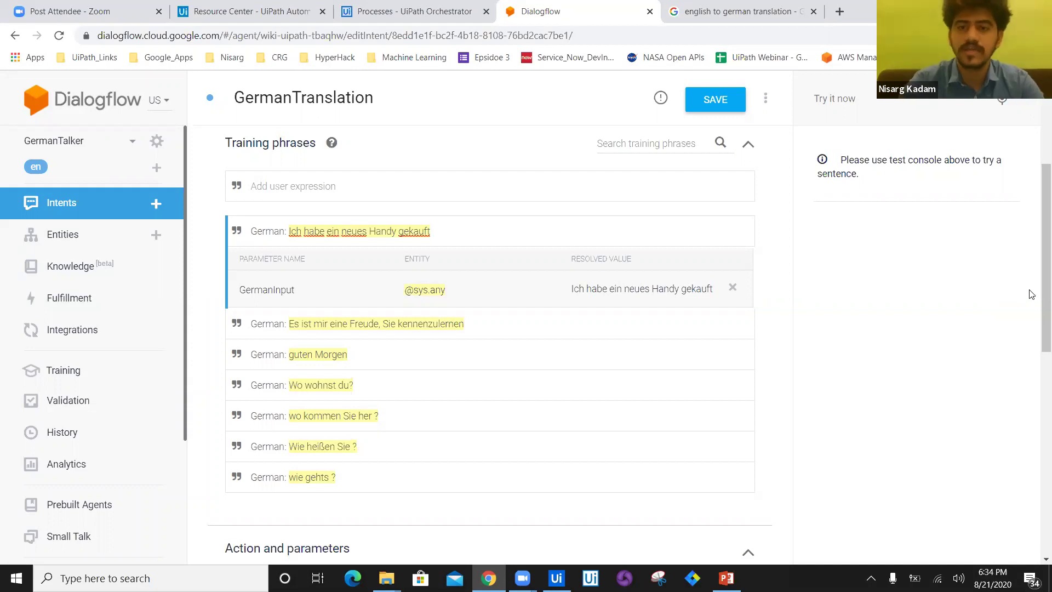
{"action": "left_click_drag", "start_coordinate": [1036, 299], "coordinate": [1036, 430]}
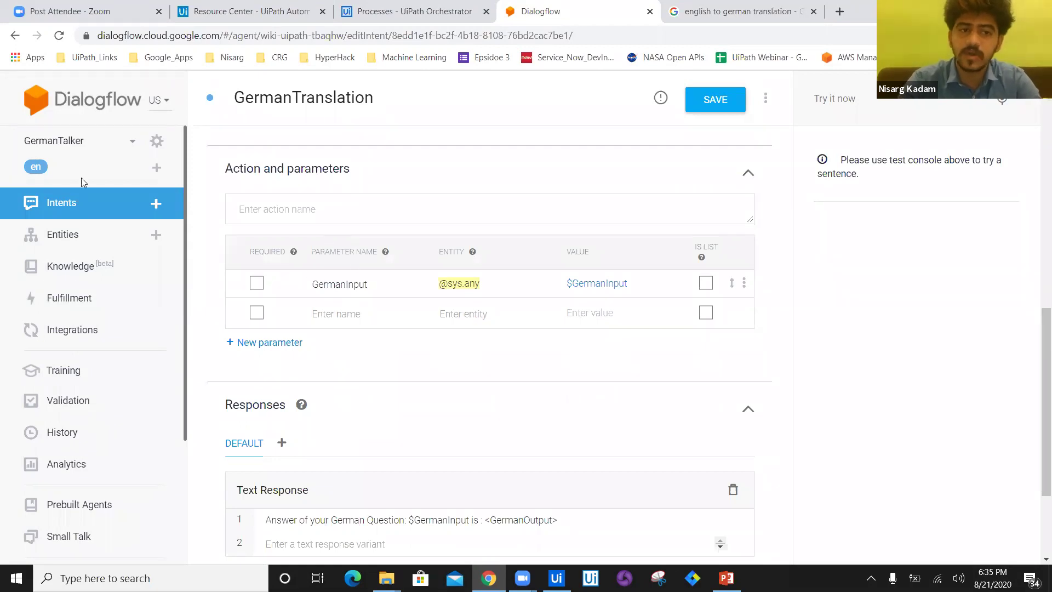
Check the GermanInput parameter name, then switch to the UiPath Studio workflow.
{"action": "double_click", "coordinate": [342, 284]}
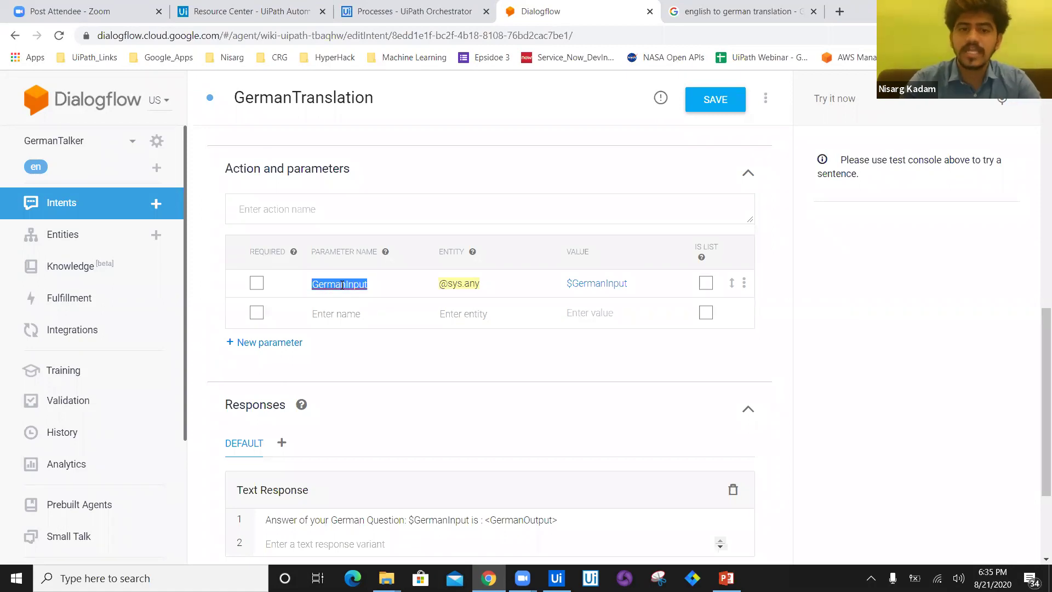
{"action": "left_click", "coordinate": [375, 288]}
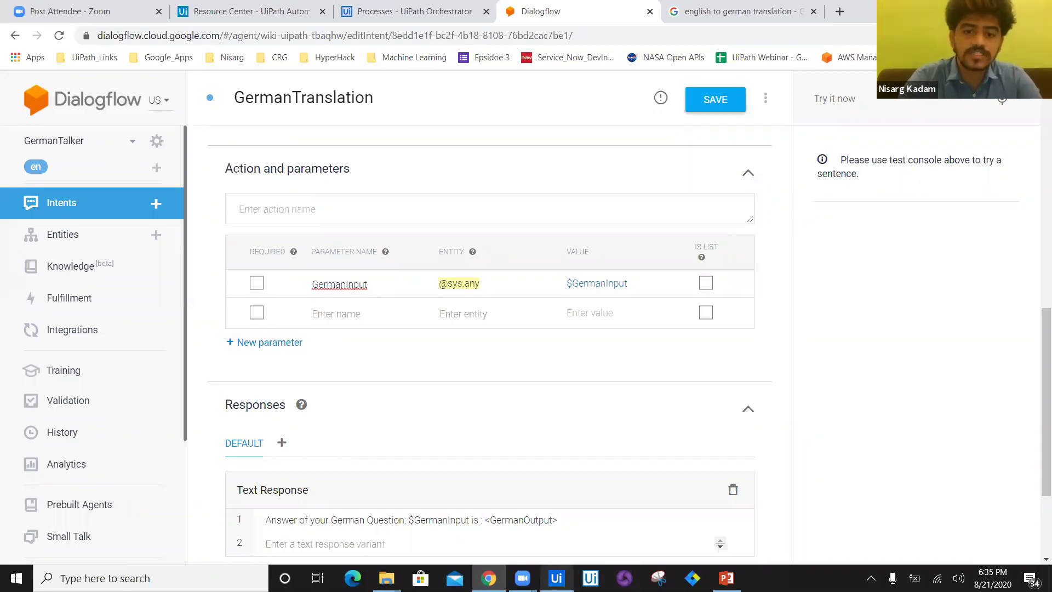
{"action": "left_click", "coordinate": [557, 578]}
Compare the GermanInput argument in UiPath's Arguments panel, then return to Dialogflow.
{"action": "left_click", "coordinate": [280, 518]}
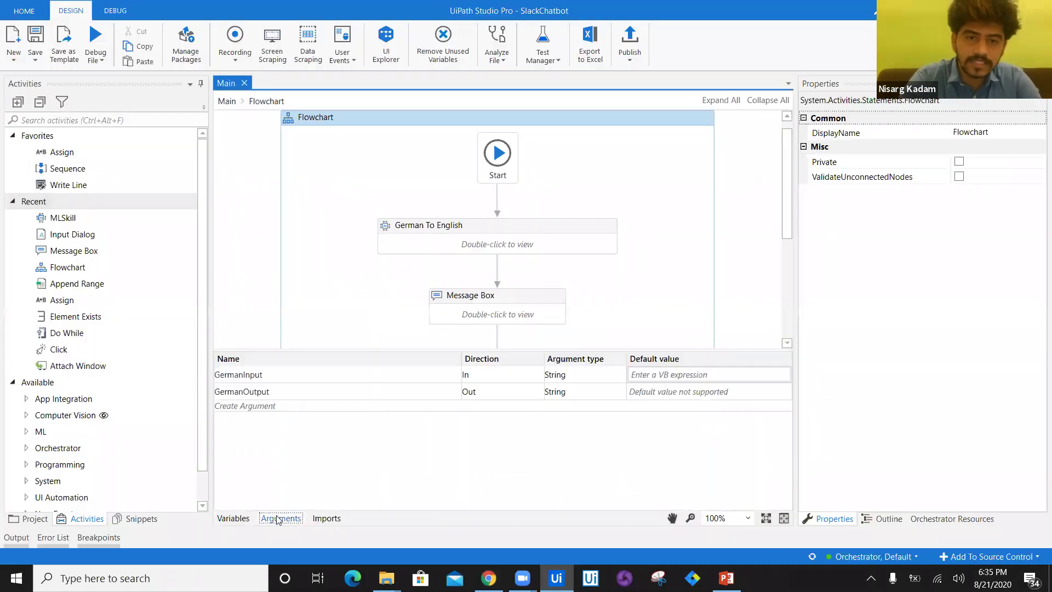
{"action": "left_click", "coordinate": [227, 376]}
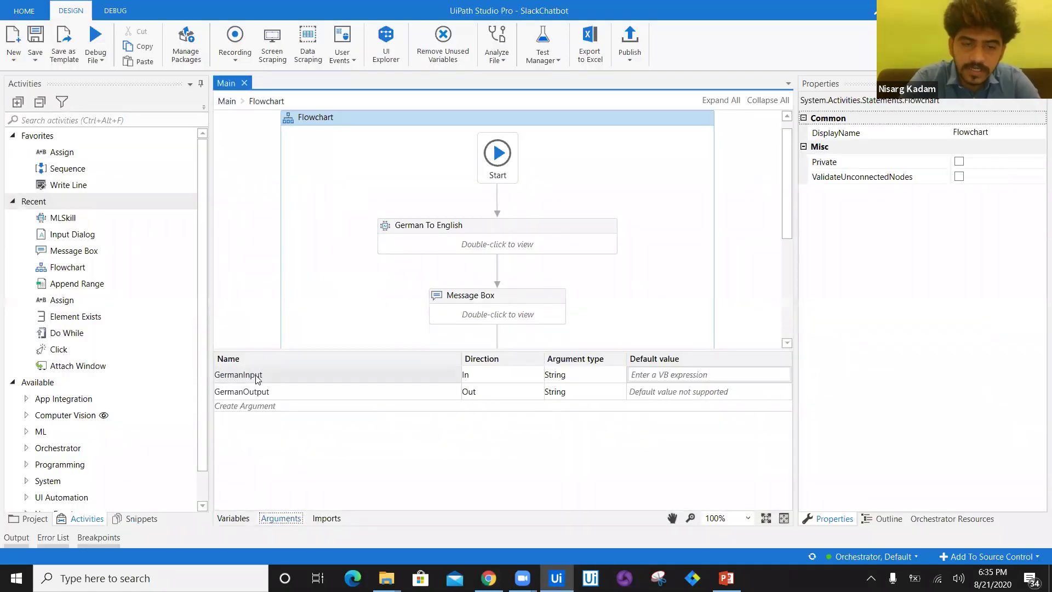
{"action": "left_click", "coordinate": [280, 518]}
{"action": "key", "text": "alt+Tab"}
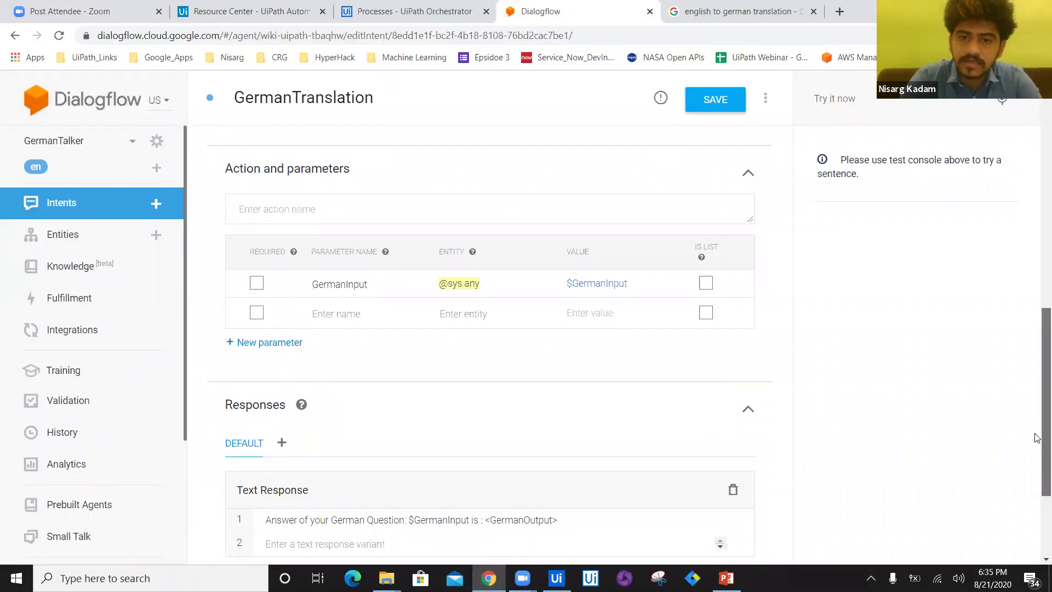
{"action": "scroll", "coordinate": [1038, 394], "scroll_direction": "down", "scroll_amount": 3}
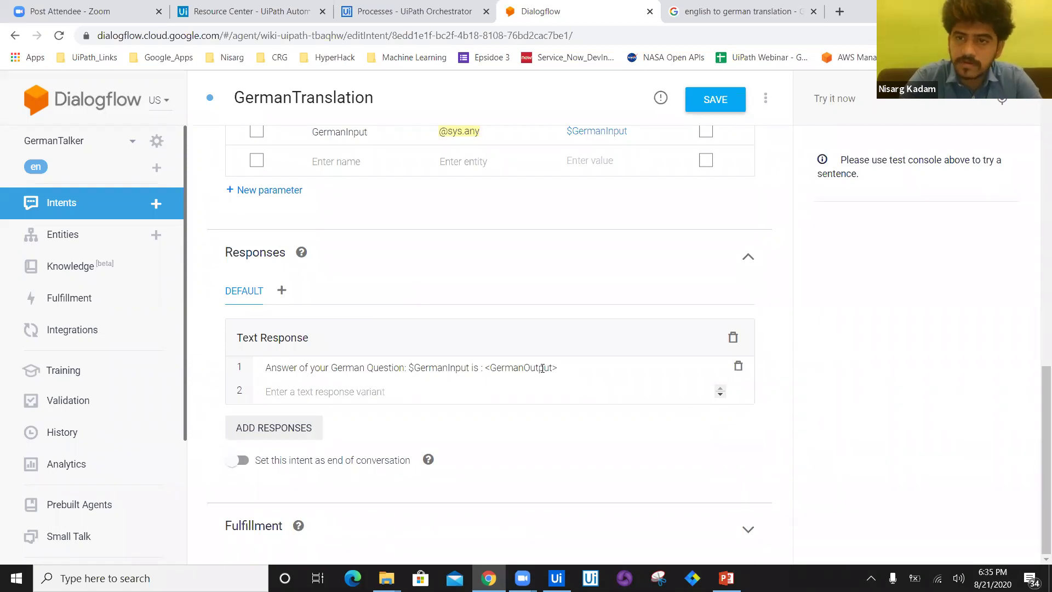
{"action": "scroll", "coordinate": [1038, 367], "scroll_direction": "up", "scroll_amount": 3}
{"action": "scroll", "coordinate": [1035, 364], "scroll_direction": "up", "scroll_amount": 2}
{"action": "scroll", "coordinate": [1036, 482], "scroll_direction": "down", "scroll_amount": 5}
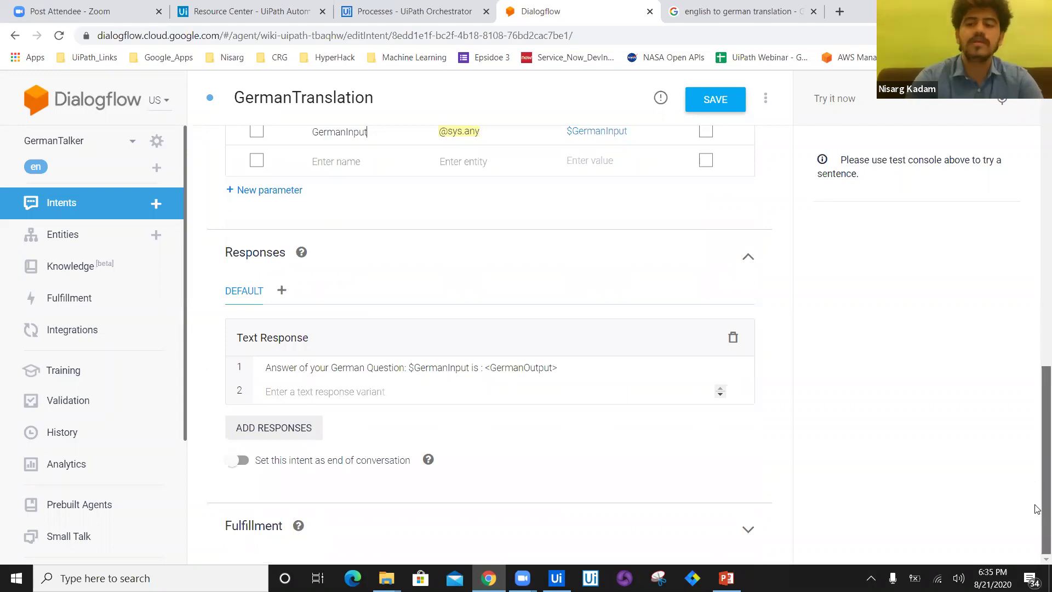
{"action": "scroll", "coordinate": [1038, 457], "scroll_direction": "up", "scroll_amount": 5}
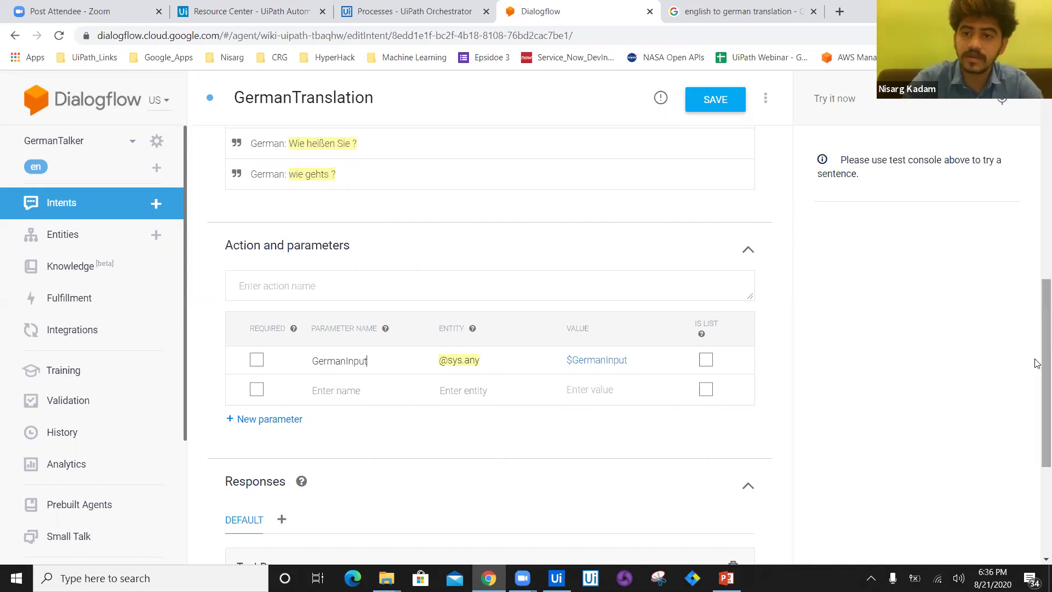
{"action": "left_click_drag", "start_coordinate": [1037, 364], "coordinate": [1035, 460]}
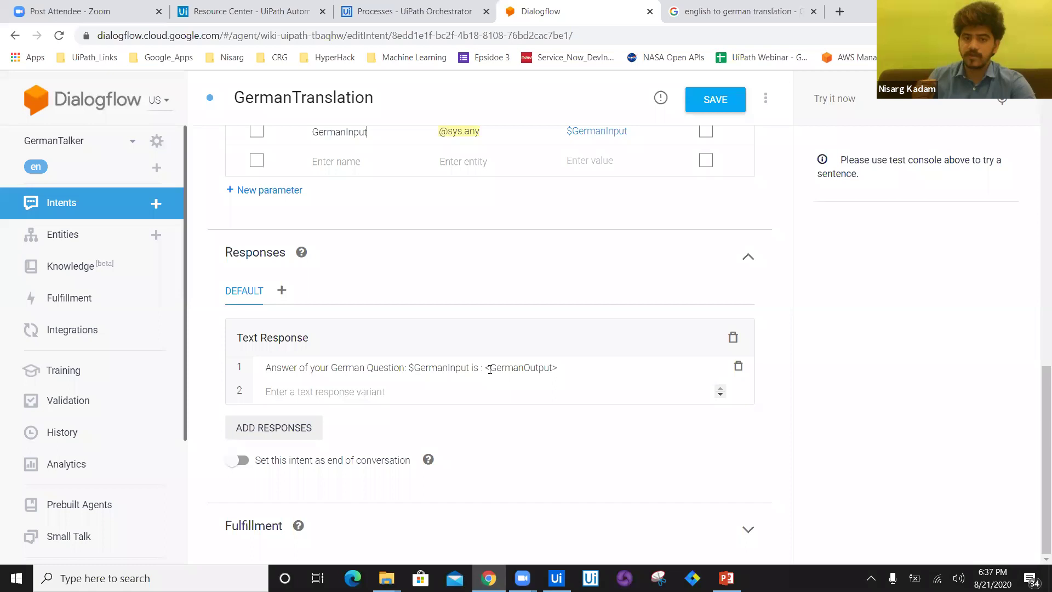
{"action": "left_click", "coordinate": [490, 369]}
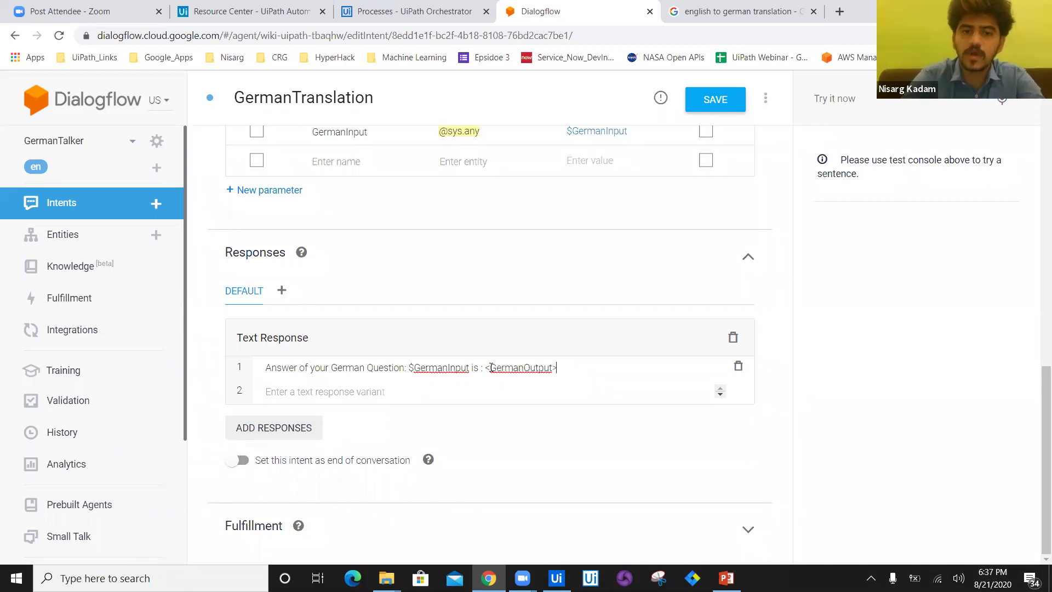
{"action": "left_click_drag", "start_coordinate": [490, 368], "coordinate": [555, 368]}
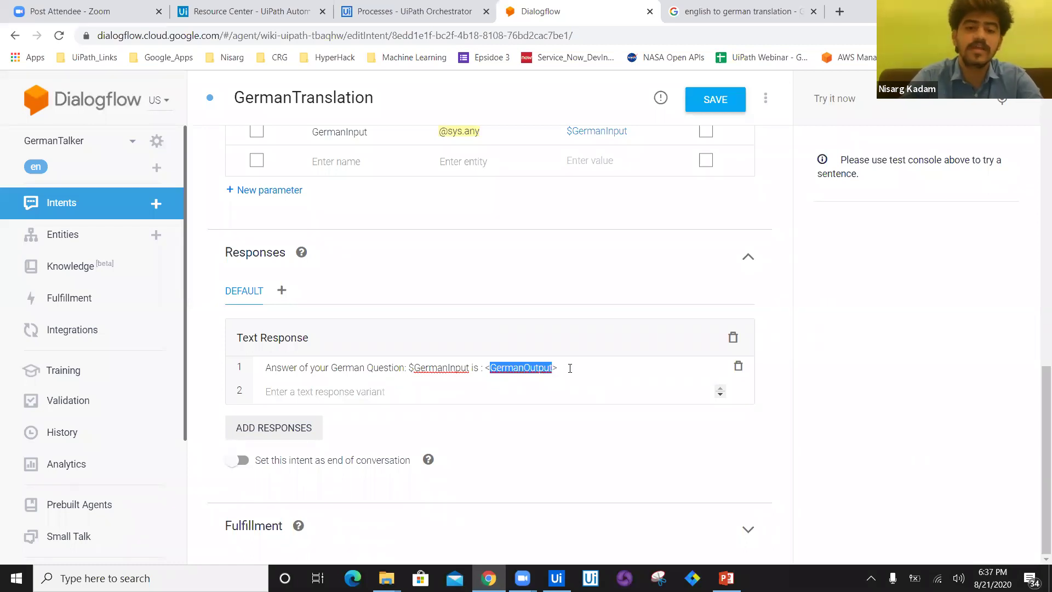
{"action": "left_click", "coordinate": [560, 369]}
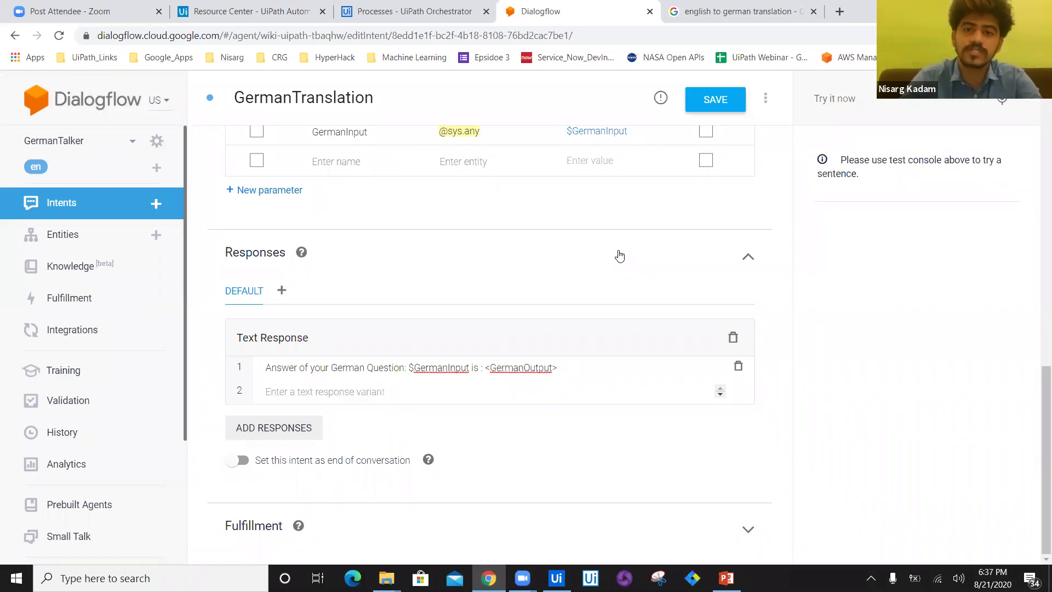
Save the GermanTranslation intent, view GermanTalker's settings, then switch to the PowerPoint deck.
{"action": "left_click", "coordinate": [714, 100]}
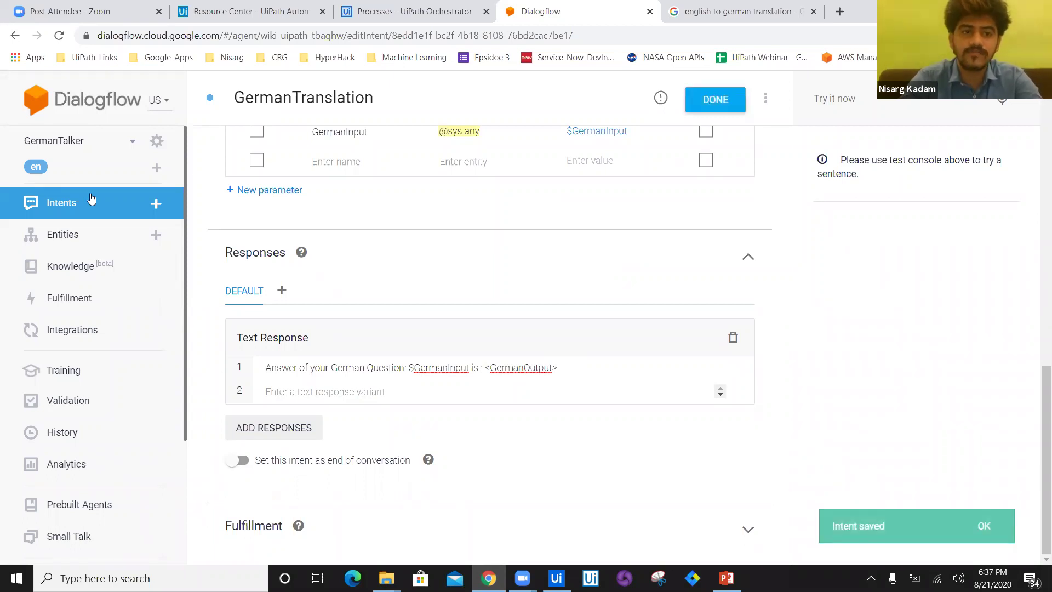
{"action": "left_click", "coordinate": [60, 204]}
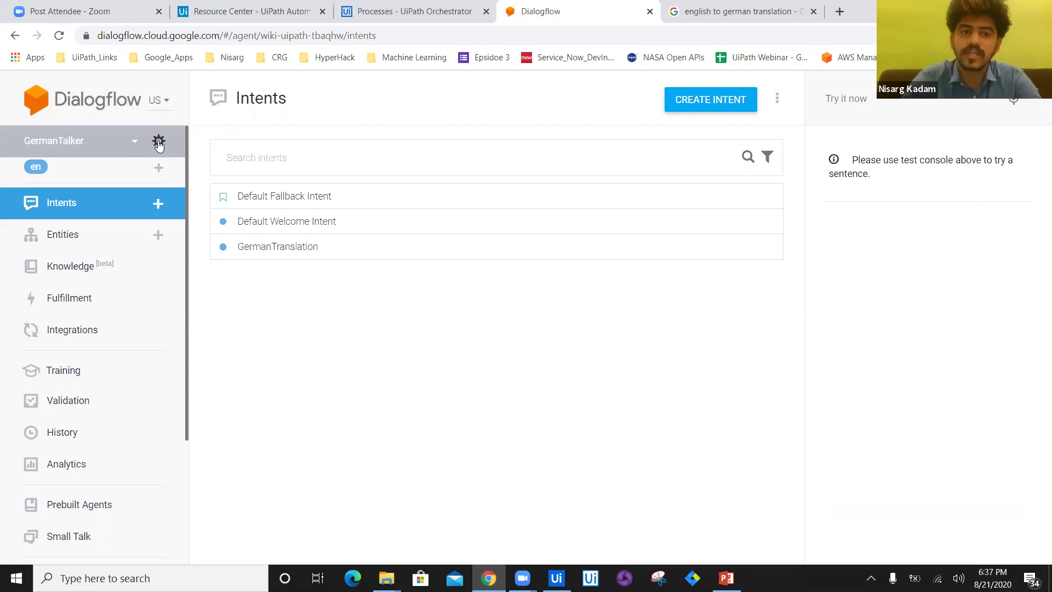
{"action": "left_click", "coordinate": [159, 142]}
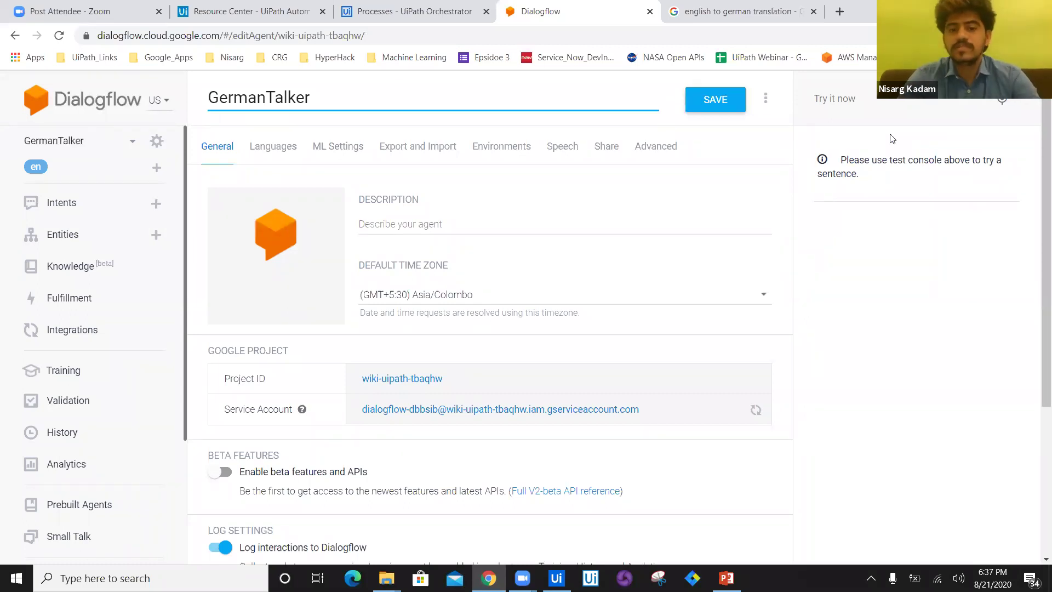
{"action": "key", "text": "alt+Tab"}
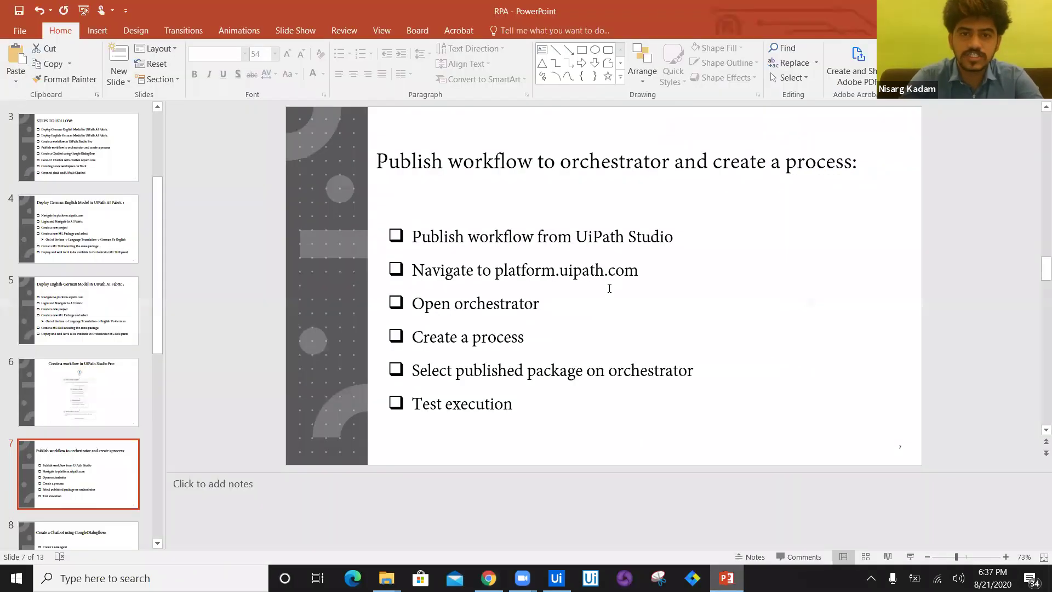
Leave slide 7 and advance the deck to slide 8, which lists the five chatbot-building steps.
{"action": "left_click", "coordinate": [439, 239]}
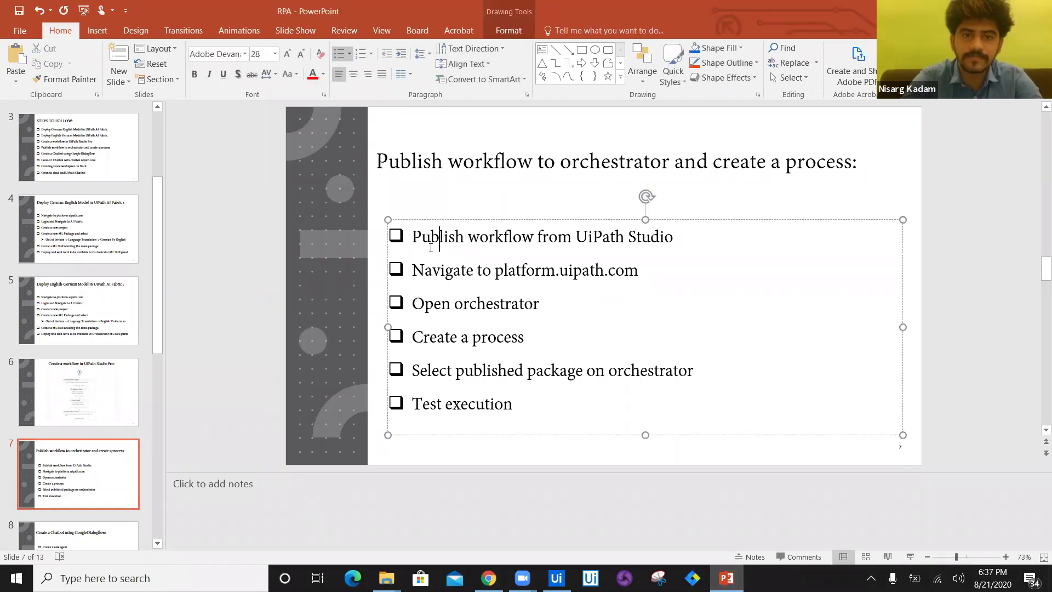
{"action": "left_click", "coordinate": [447, 203]}
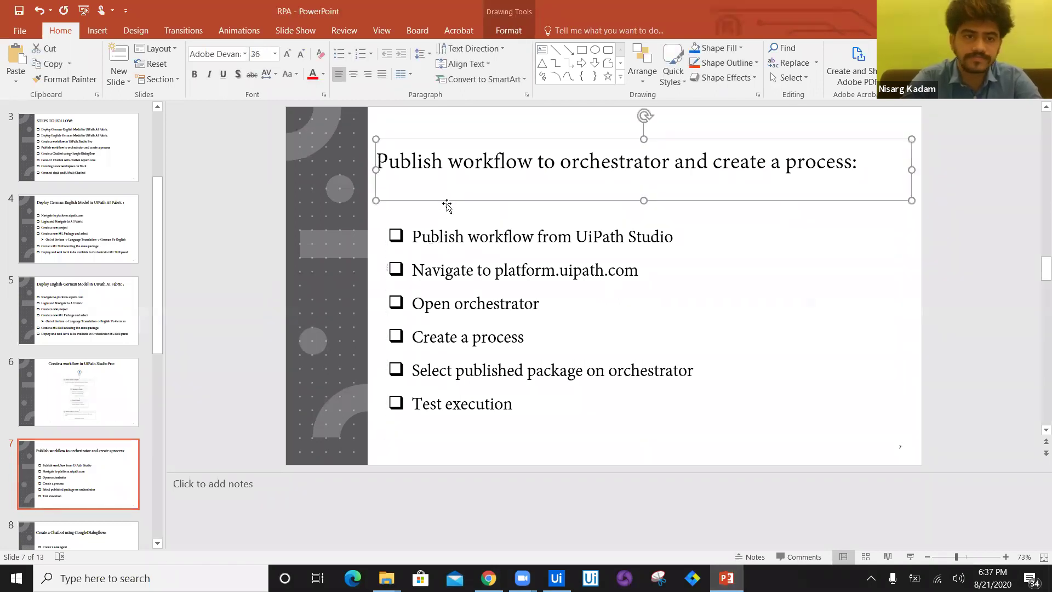
{"action": "left_click", "coordinate": [54, 407]}
{"action": "key", "text": "Down"}
{"action": "key", "text": "Down"}
{"action": "scroll", "coordinate": [59, 407], "scroll_direction": "down", "scroll_amount": 1}
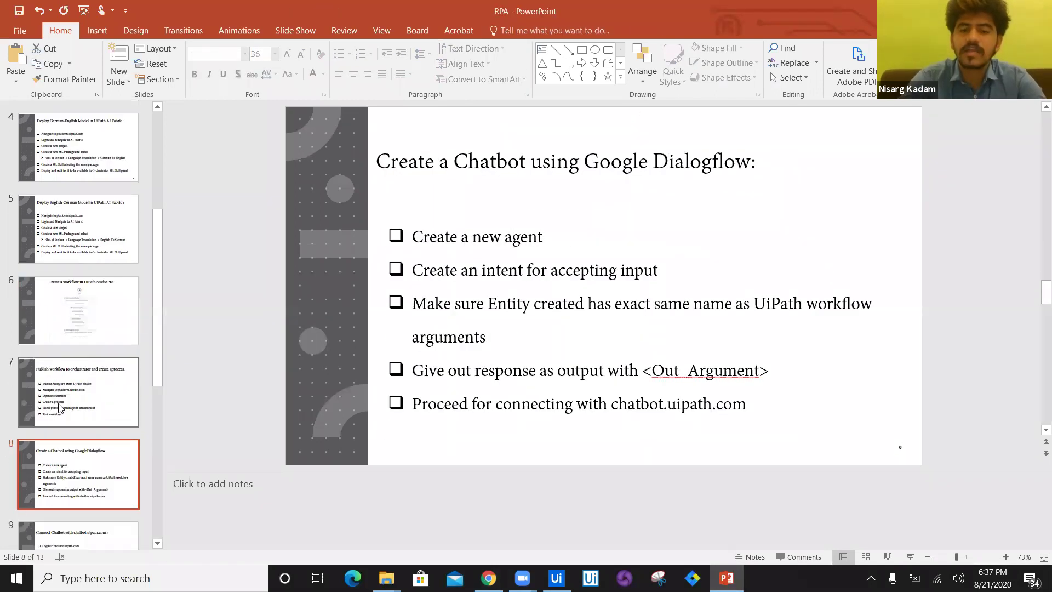
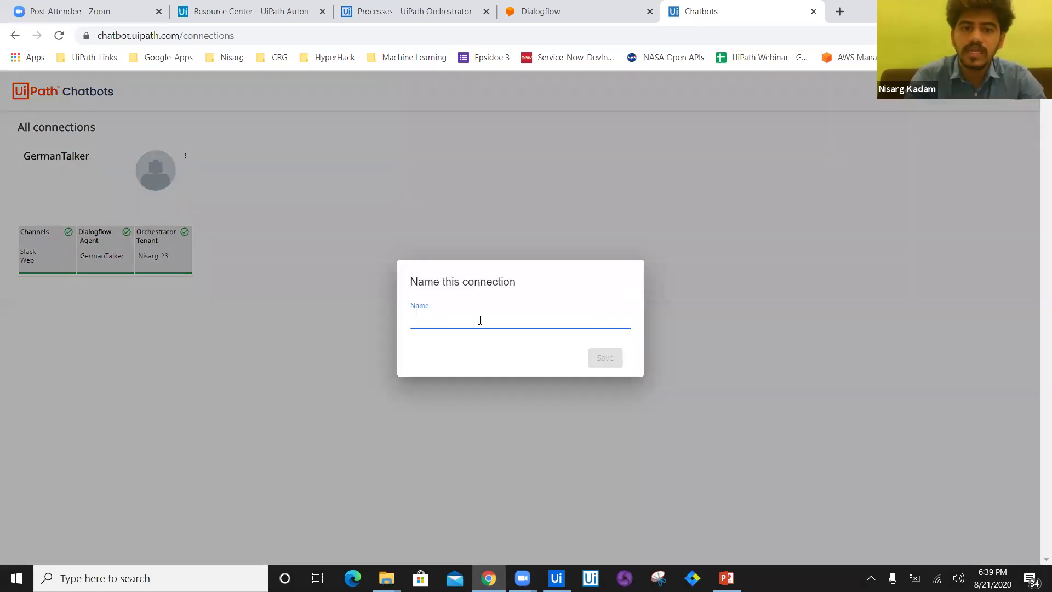
Create and save a new chatbot connection named 'SlackChatbot'.
{"action": "left_click", "coordinate": [479, 318]}
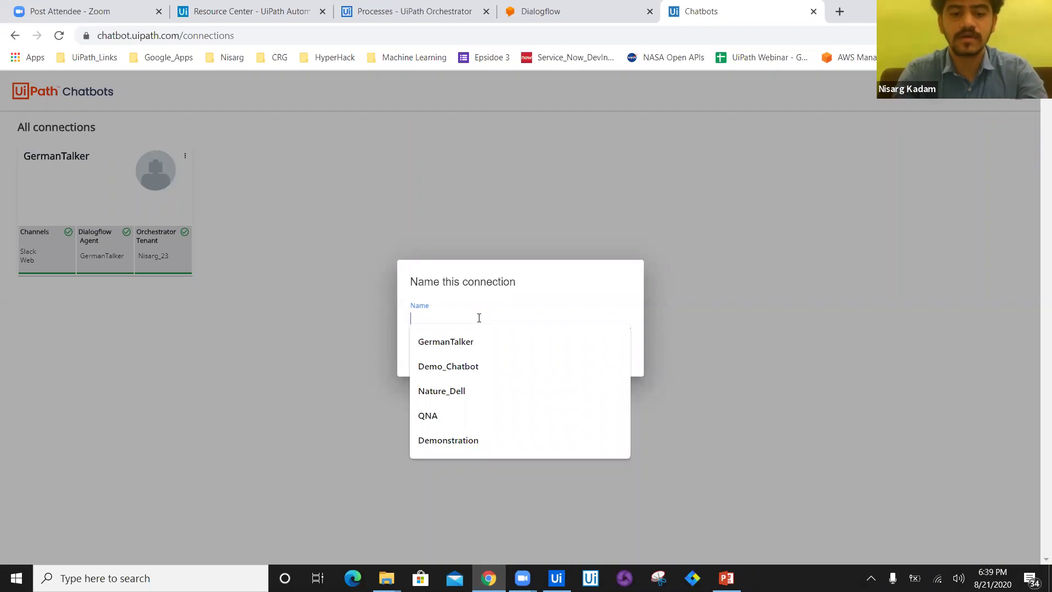
{"action": "type", "text": "SlackChatbot"}
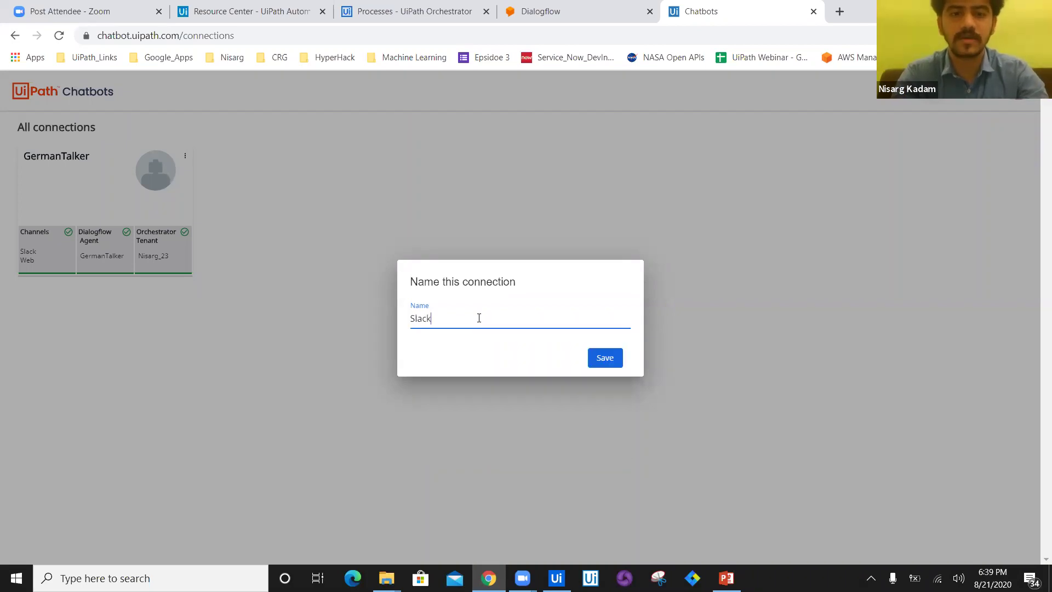
{"action": "left_click", "coordinate": [606, 360]}
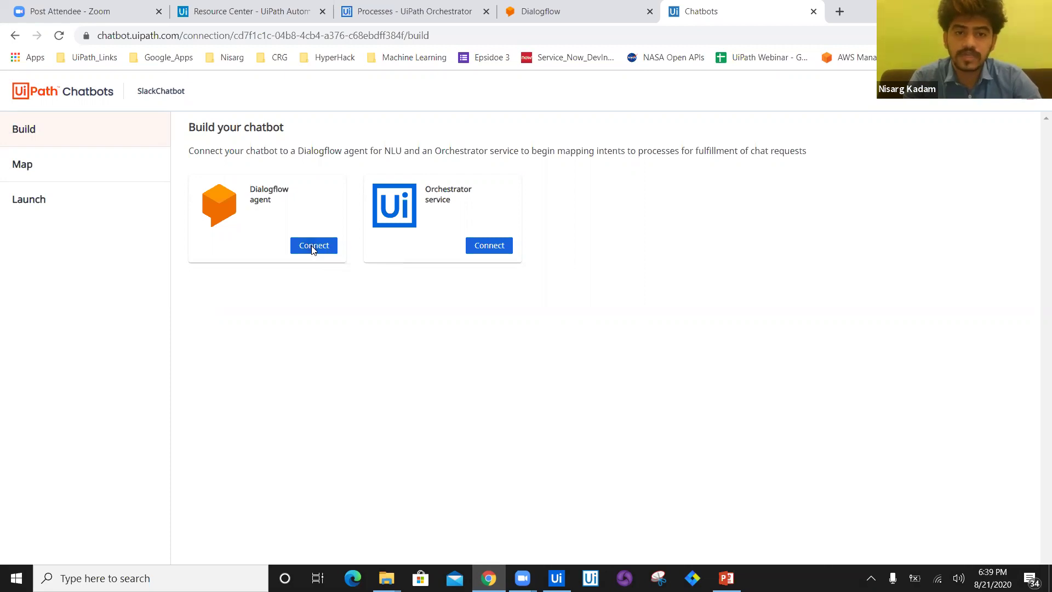
Start linking a Dialogflow agent and paste GermanTalker's project ID into the form.
{"action": "left_click", "coordinate": [314, 246]}
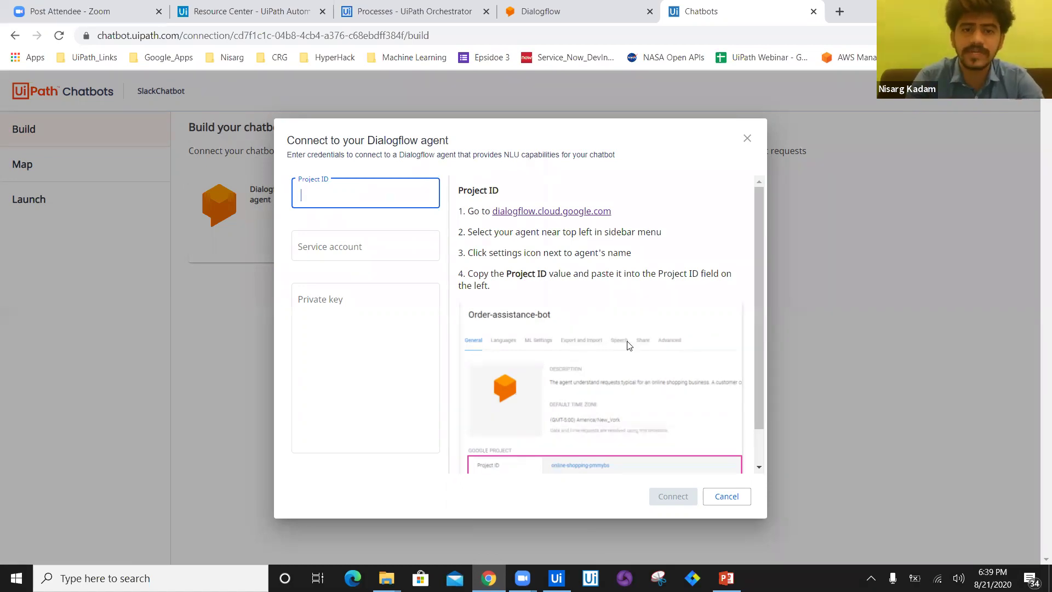
{"action": "left_click", "coordinate": [595, 10]}
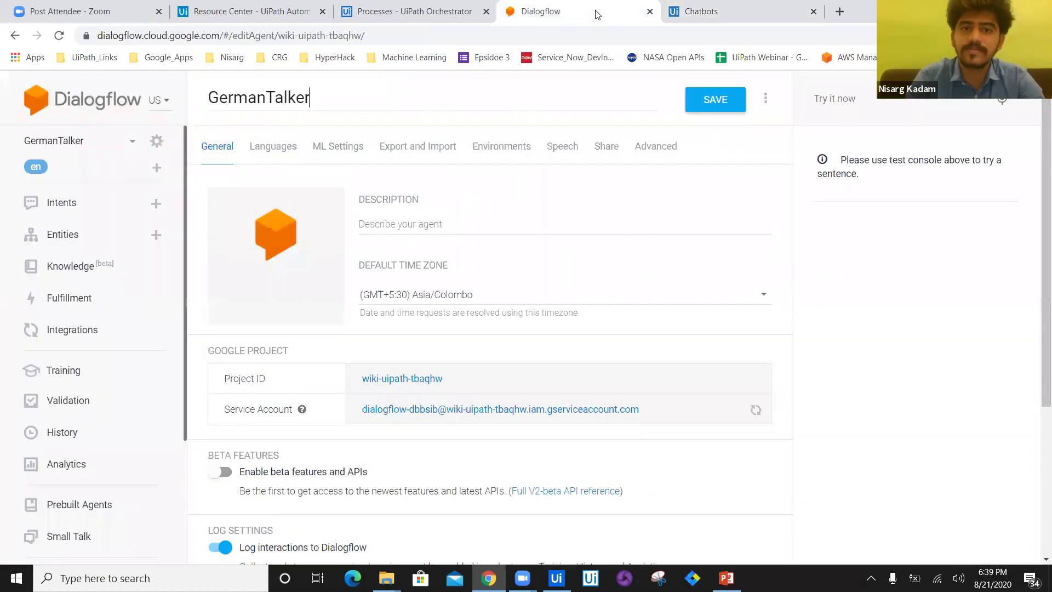
{"action": "left_click_drag", "start_coordinate": [425, 378], "coordinate": [451, 378]}
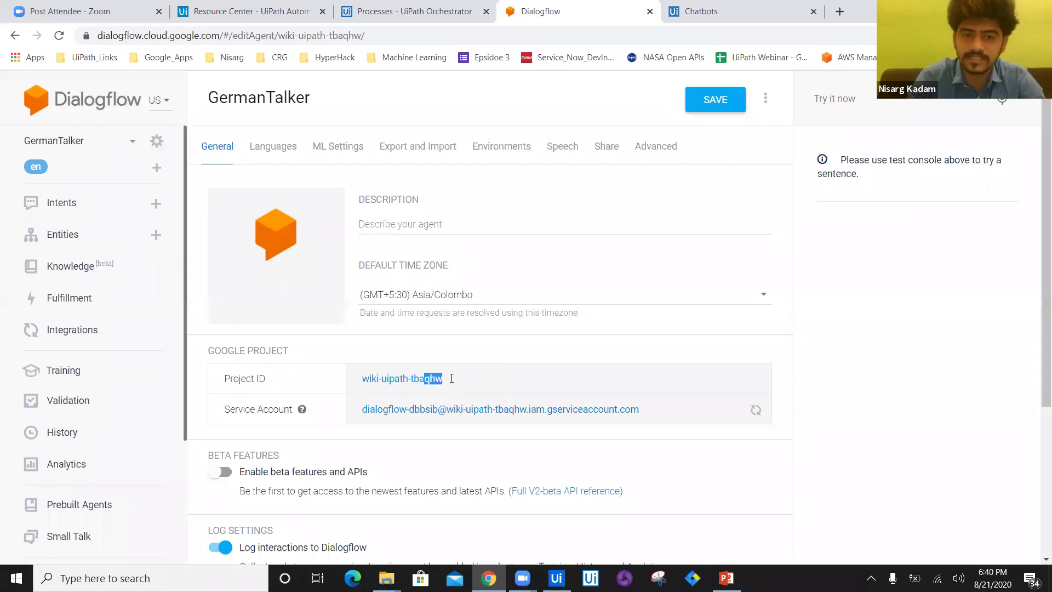
{"action": "triple_click", "coordinate": [389, 383]}
{"action": "key", "text": "ctrl+c"}
{"action": "left_click", "coordinate": [715, 12]}
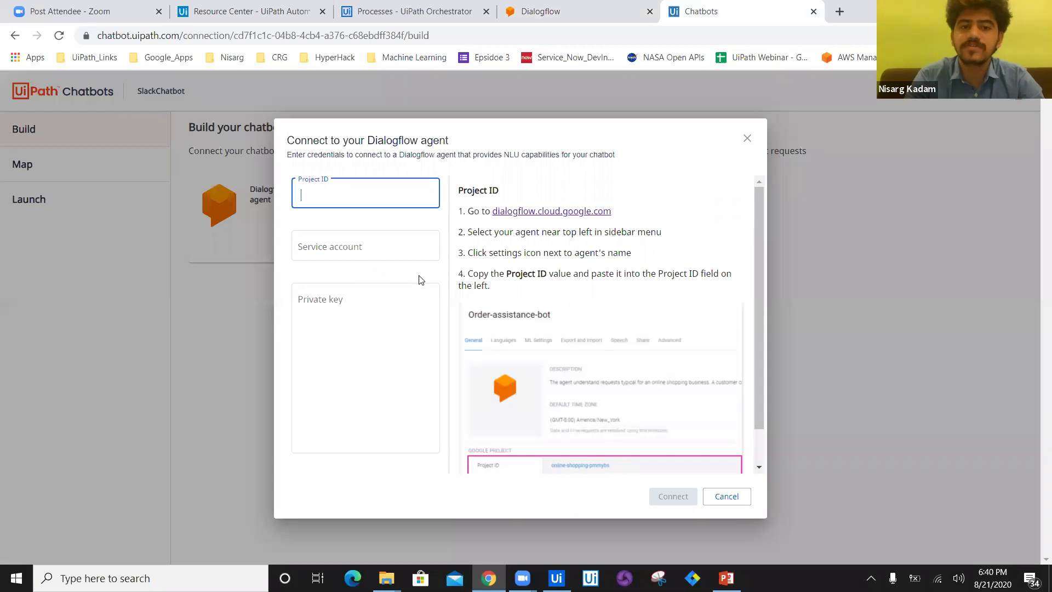
{"action": "key", "text": "ctrl+v"}
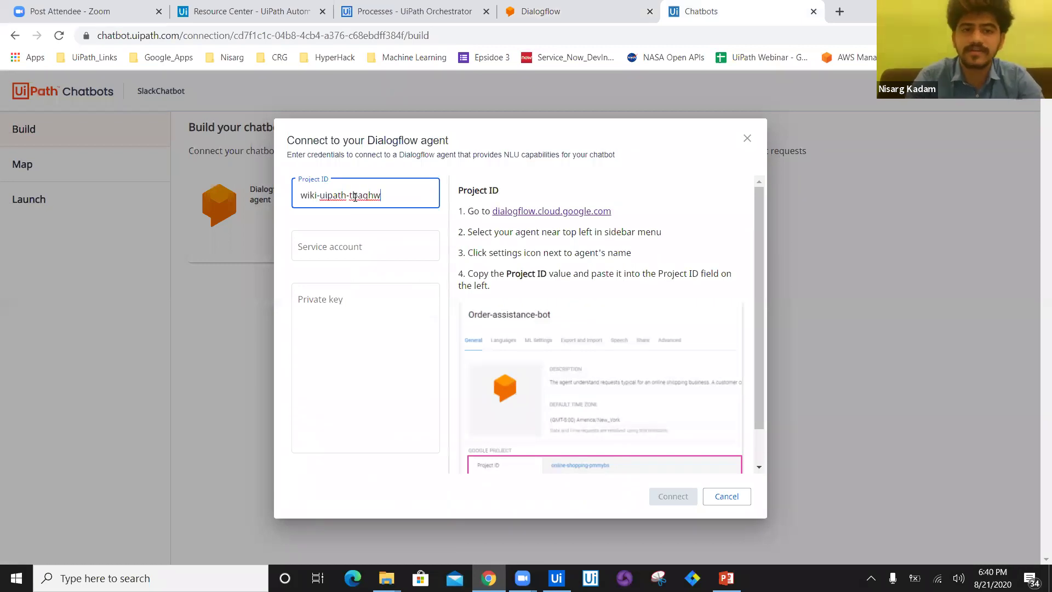
{"action": "left_click", "coordinate": [354, 242]}
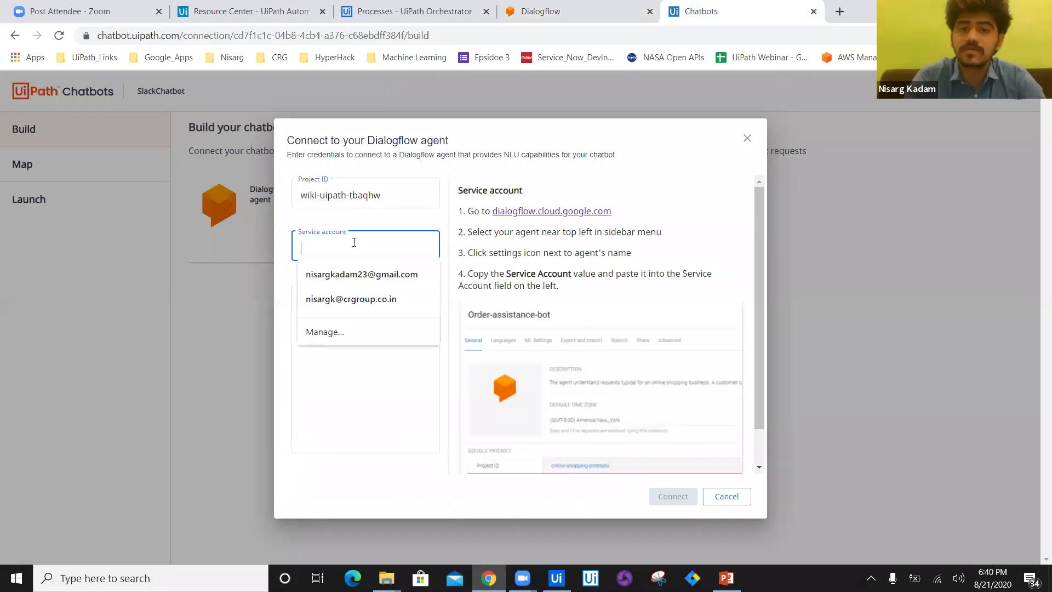
Copy GermanTalker's service account address into the Service Account field, leaving Private key empty.
{"action": "left_click", "coordinate": [542, 11]}
{"action": "left_click_drag", "start_coordinate": [646, 414], "coordinate": [365, 415]}
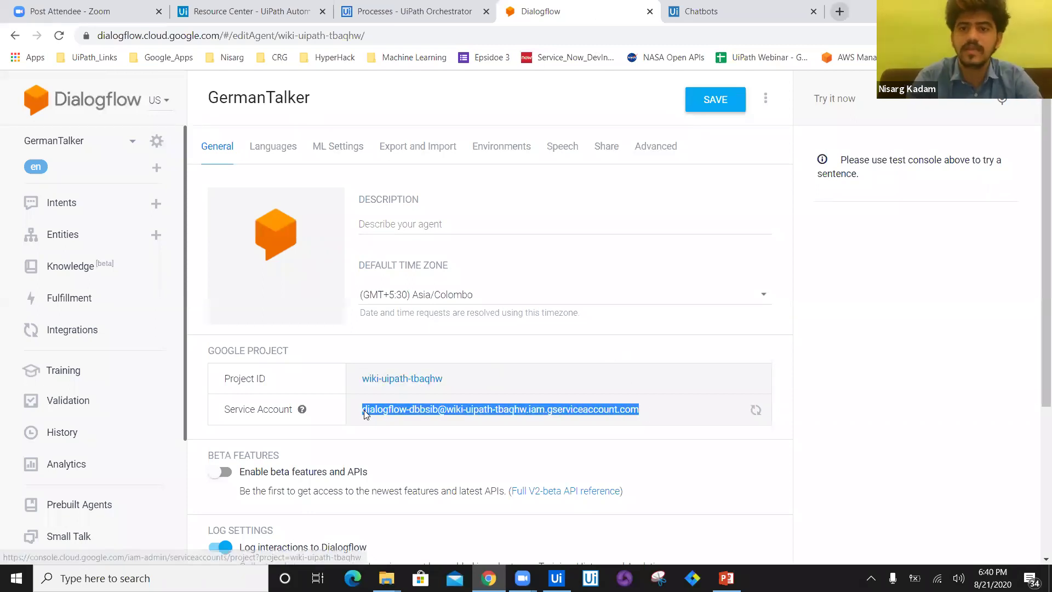
{"action": "left_click", "coordinate": [759, 11]}
{"action": "left_click", "coordinate": [365, 244]}
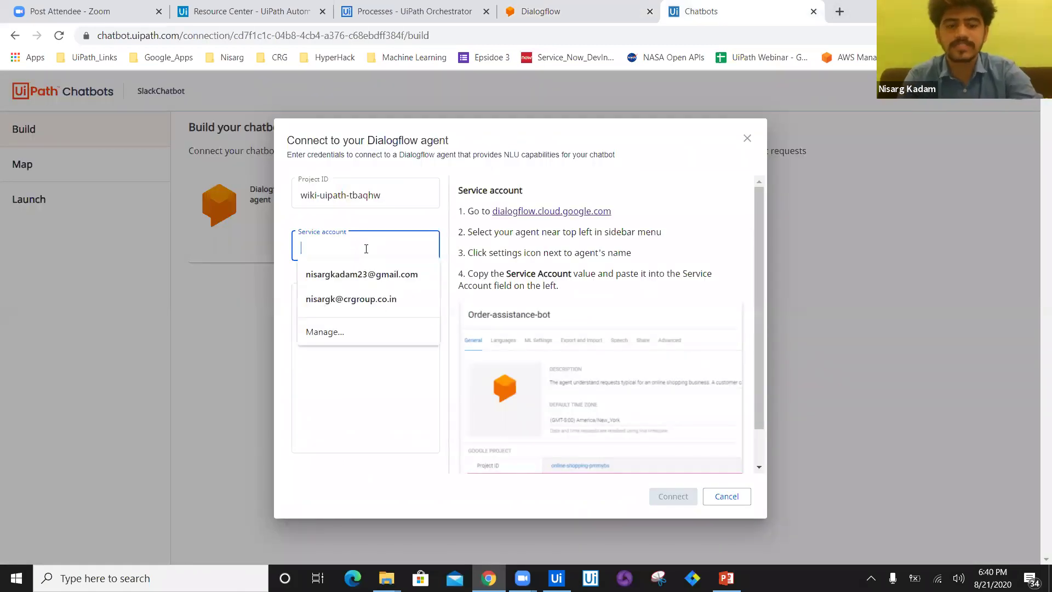
{"action": "key", "text": "ctrl+v"}
{"action": "left_click", "coordinate": [375, 317]}
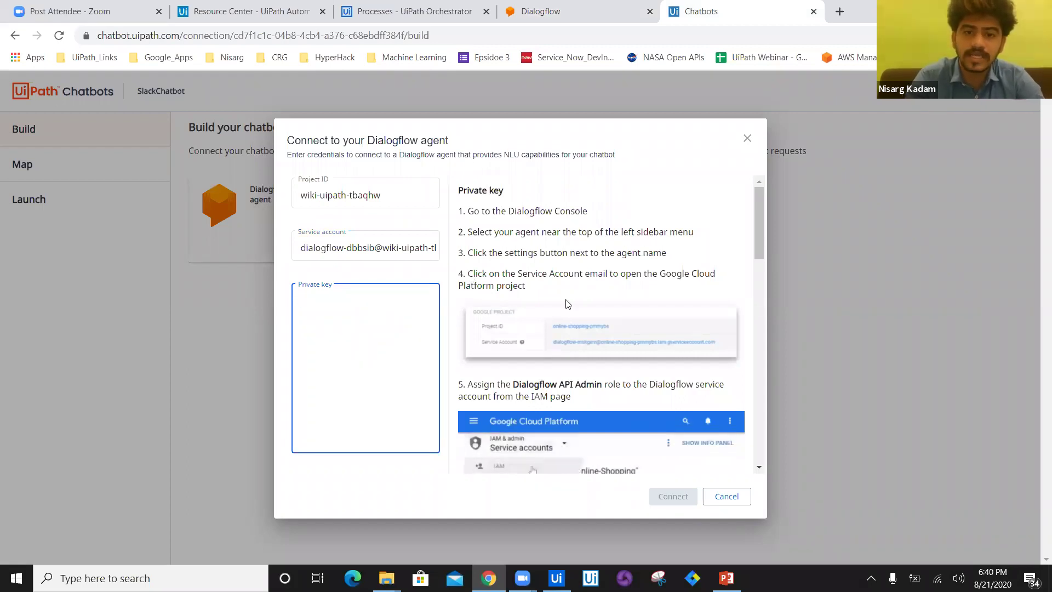
{"action": "left_click", "coordinate": [759, 238]}
{"action": "left_click_drag", "start_coordinate": [760, 238], "coordinate": [757, 294]}
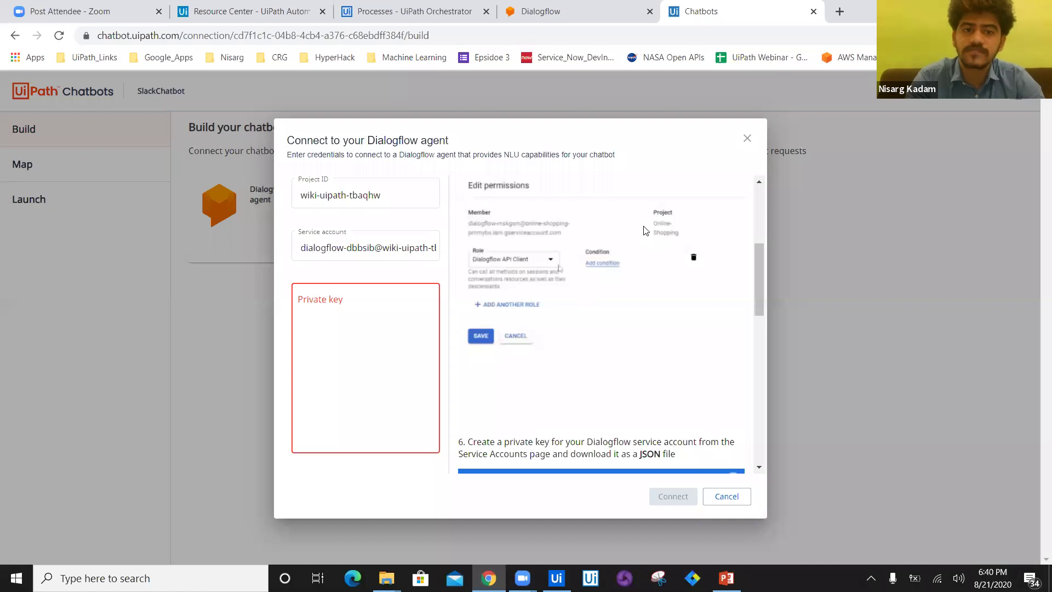
{"action": "left_click", "coordinate": [323, 316]}
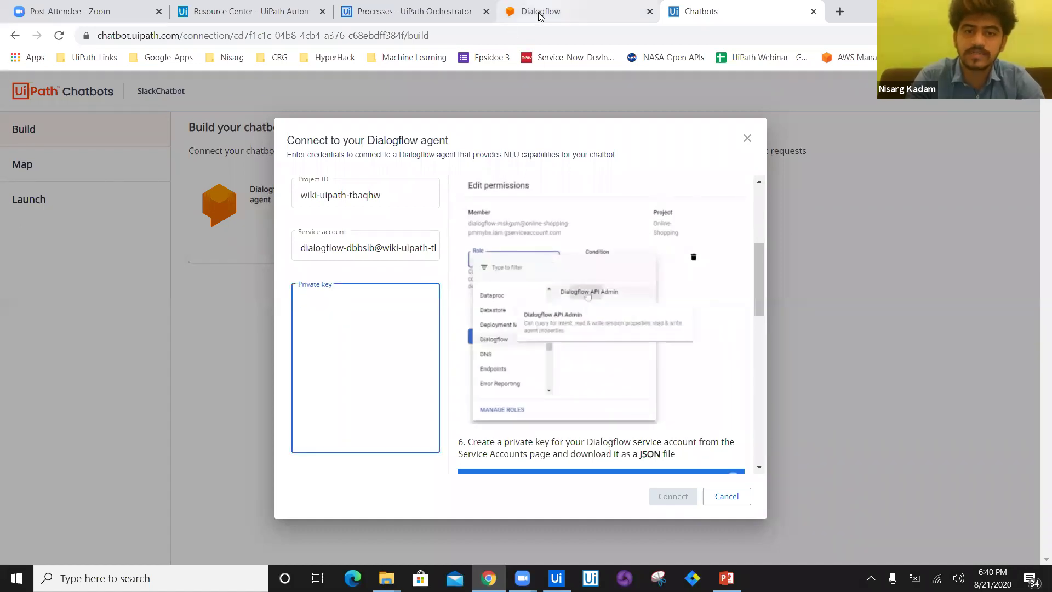
{"action": "left_click", "coordinate": [540, 15]}
{"action": "left_click", "coordinate": [661, 437]}
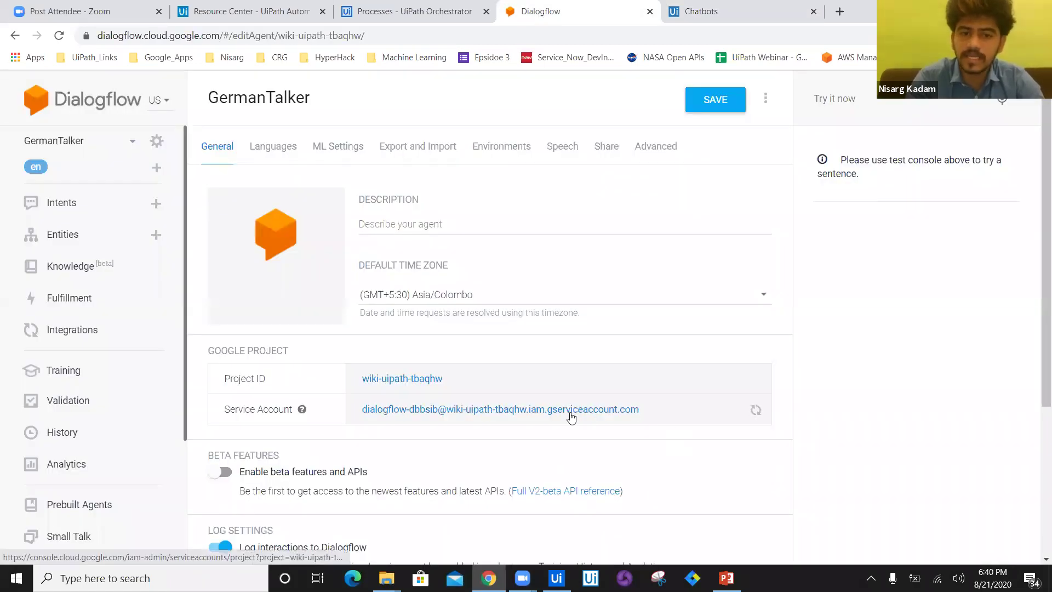
Open the service account in Google Cloud and confirm its Dialogflow API Admin role in IAM.
{"action": "left_click", "coordinate": [571, 415]}
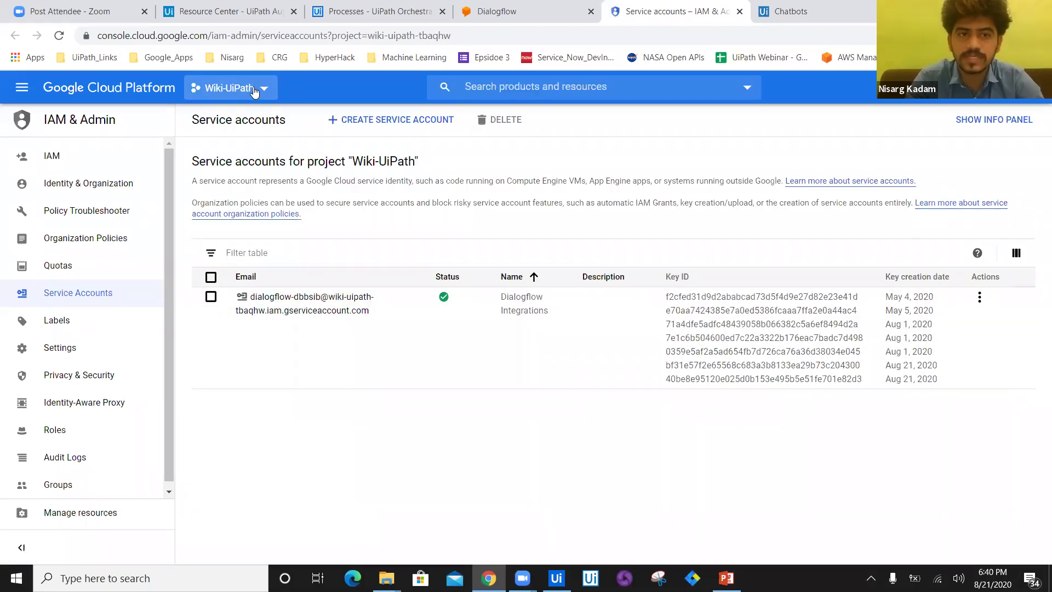
{"action": "left_click", "coordinate": [254, 91]}
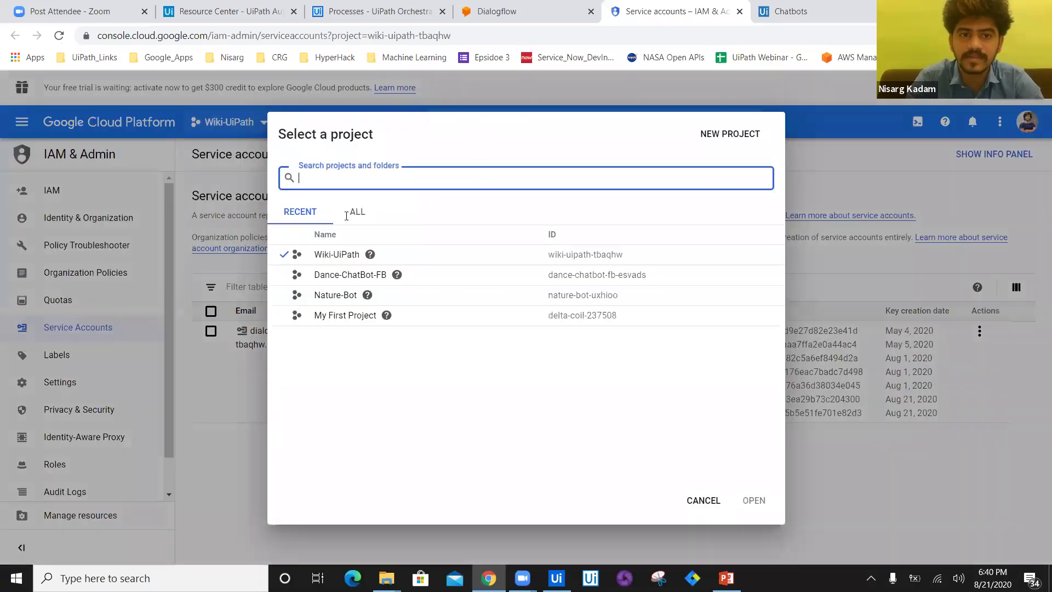
{"action": "left_click", "coordinate": [699, 502]}
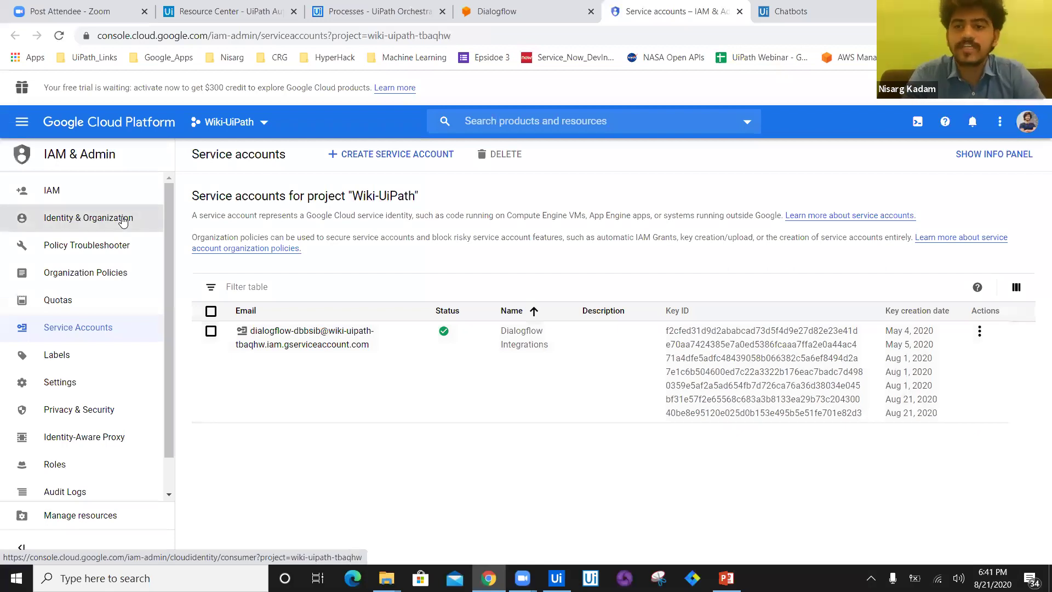
{"action": "left_click", "coordinate": [70, 192]}
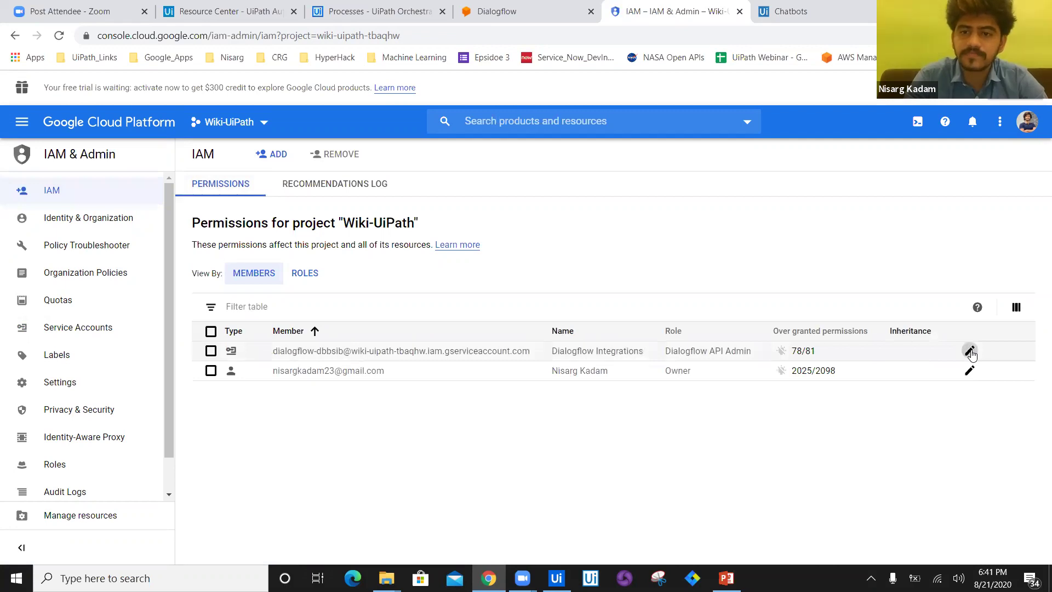
{"action": "left_click", "coordinate": [970, 351]}
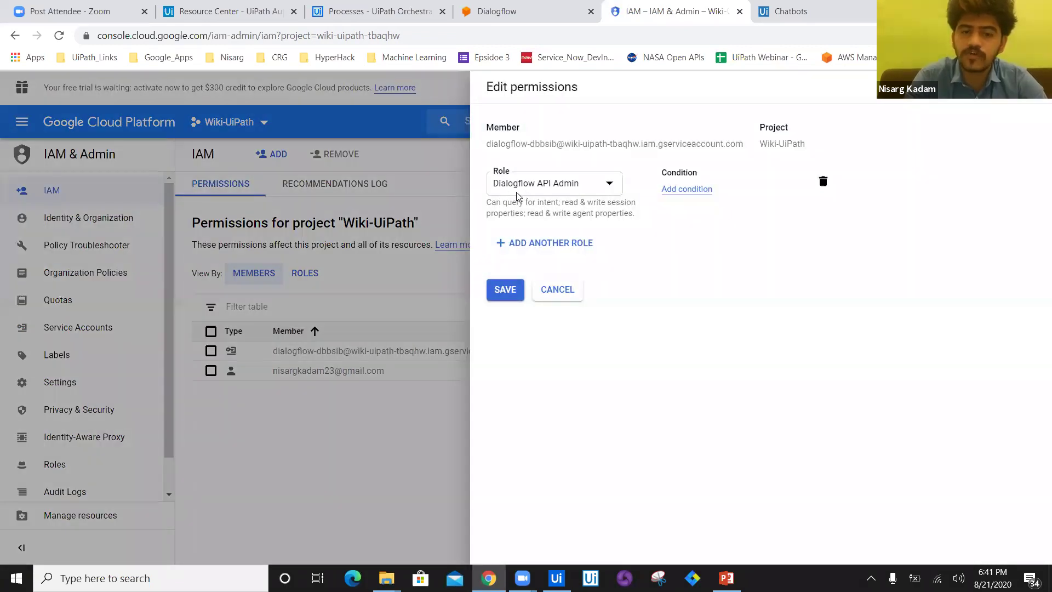
{"action": "left_click", "coordinate": [605, 184]}
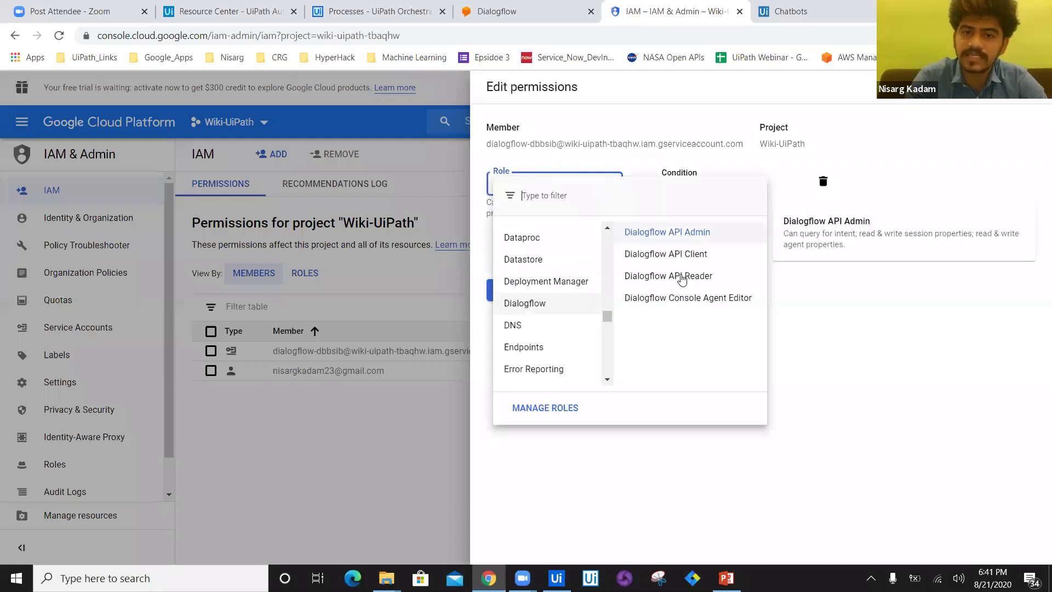
{"action": "left_click", "coordinate": [464, 376]}
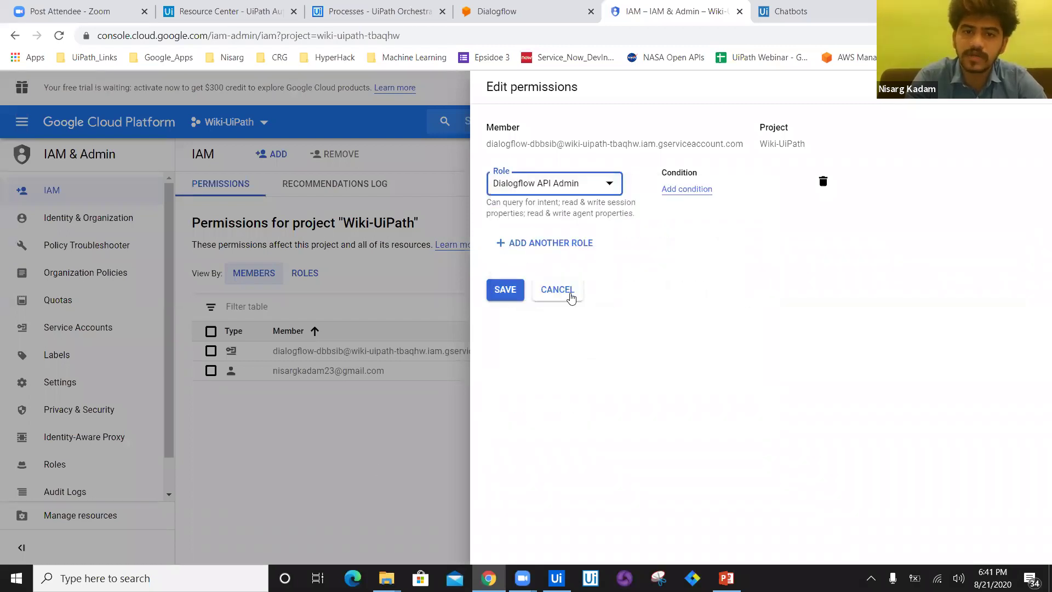
{"action": "left_click", "coordinate": [562, 291]}
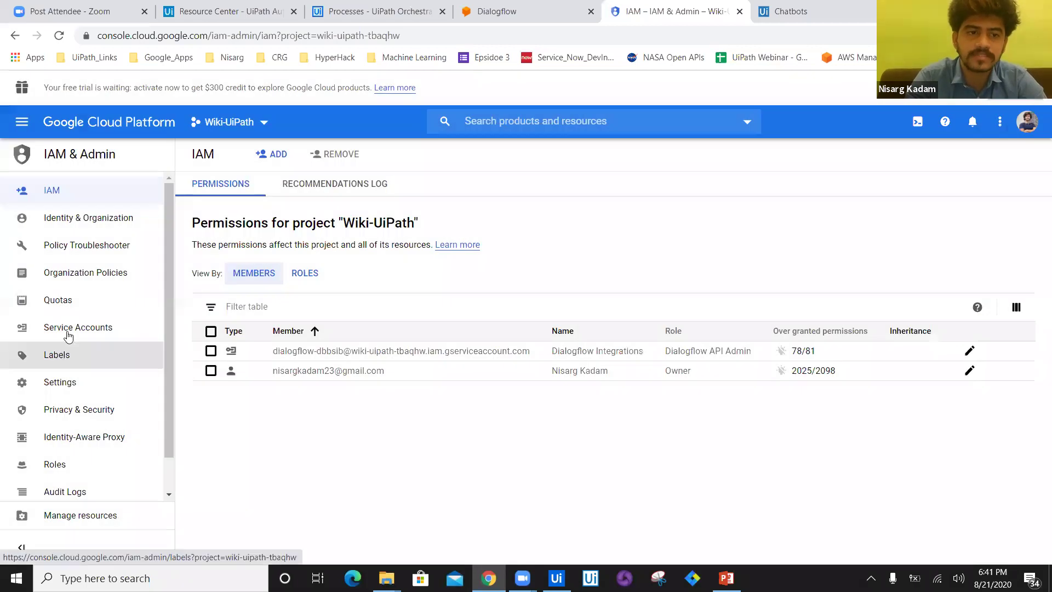
Create and download a JSON private key for the Dialogflow Integrations service account.
{"action": "left_click", "coordinate": [67, 334]}
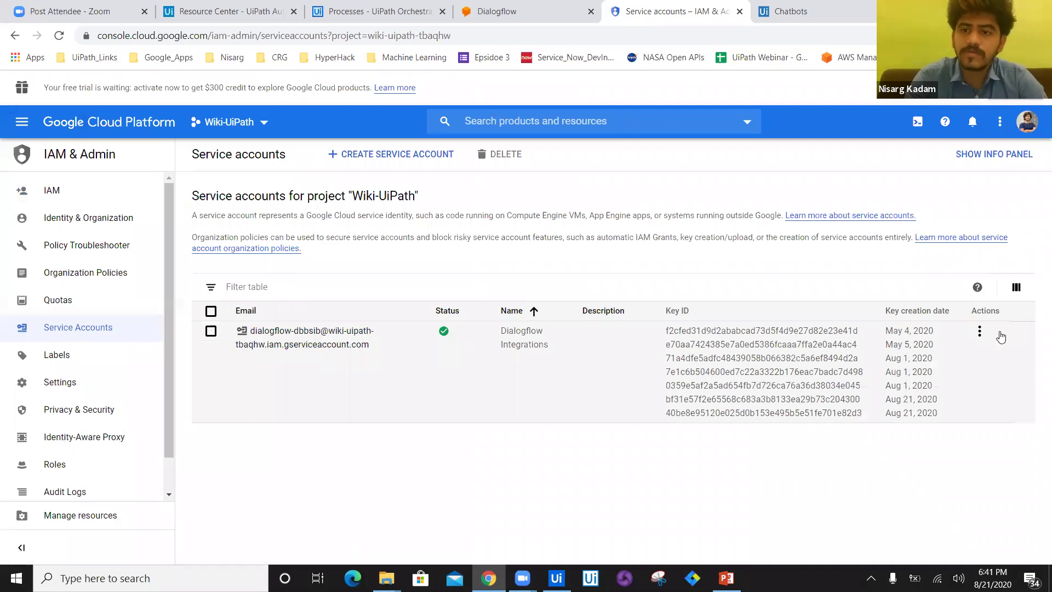
{"action": "left_click", "coordinate": [981, 335]}
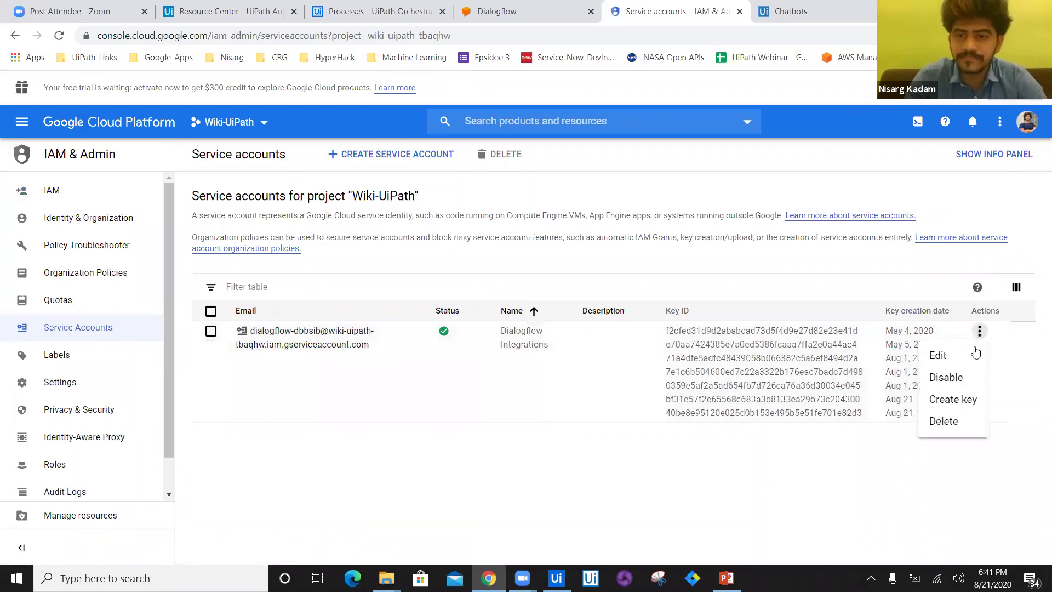
{"action": "left_click", "coordinate": [954, 398]}
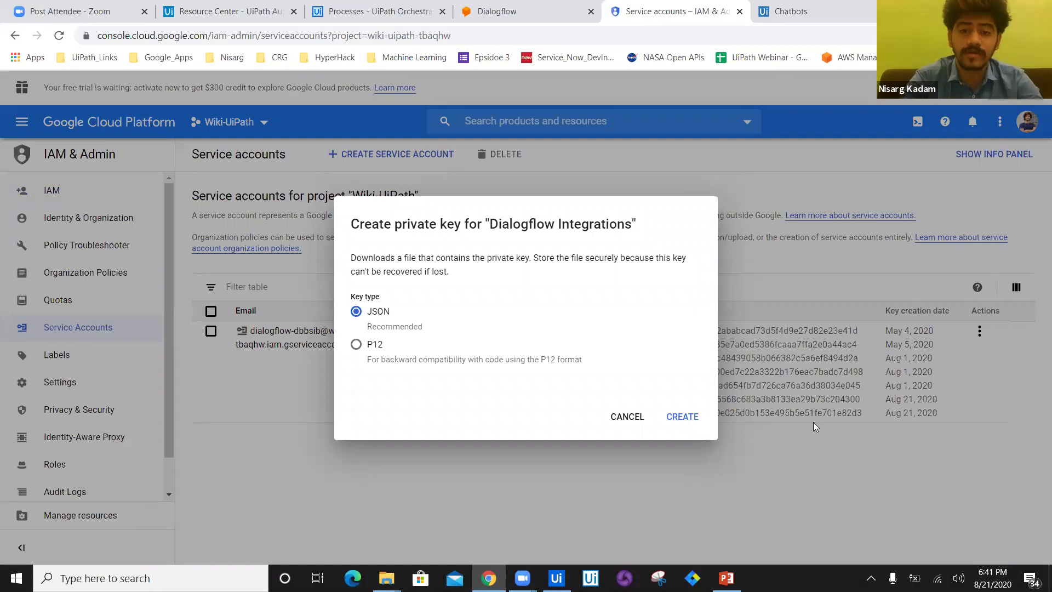
{"action": "left_click", "coordinate": [682, 417]}
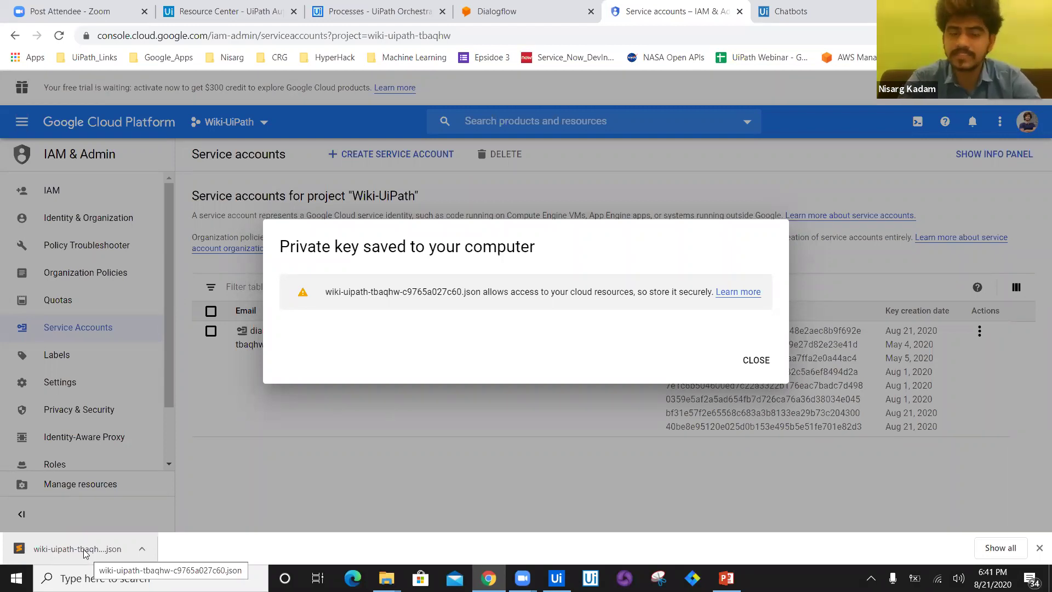
Open the downloaded JSON key file and copy the private_key value, excluding the closing quote.
{"action": "left_click", "coordinate": [85, 551]}
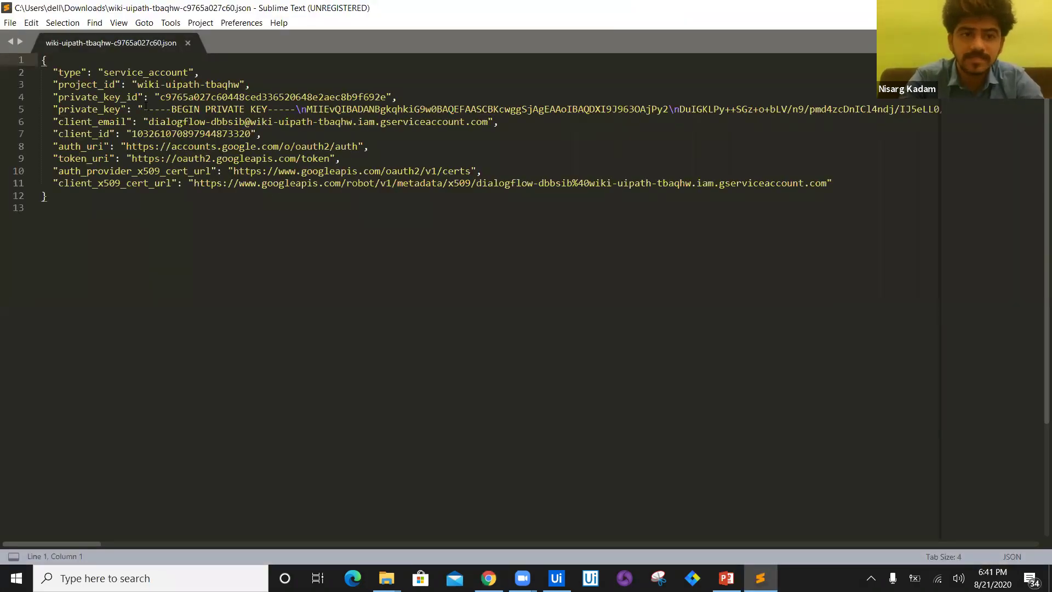
{"action": "left_click", "coordinate": [144, 108]}
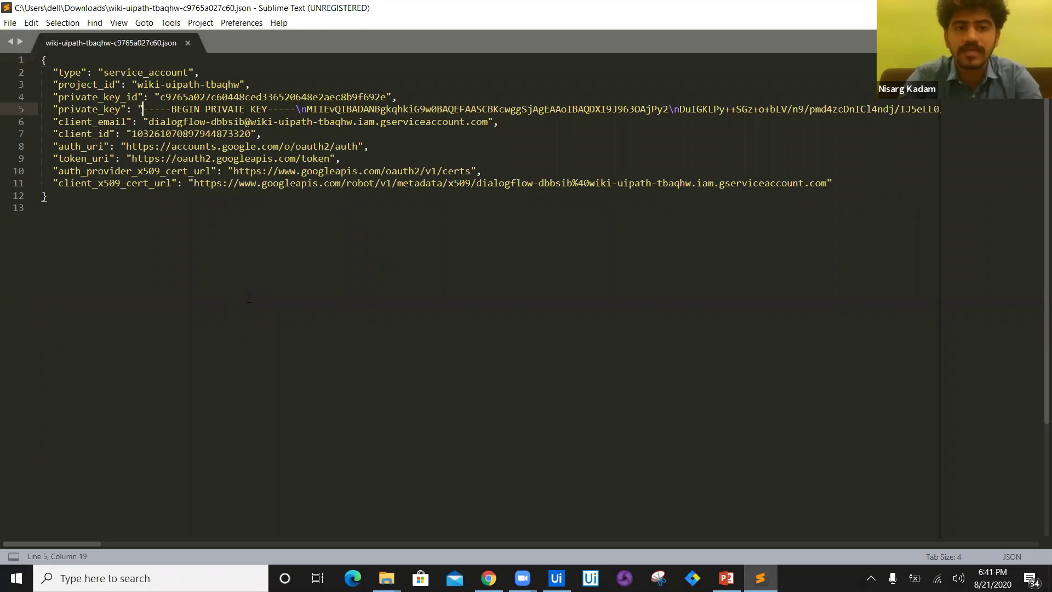
{"action": "key", "text": "shift+Down"}
{"action": "key", "text": "shift+Left"}
{"action": "key", "text": "shift+Left"}
{"action": "key", "text": "shift+Left"}
{"action": "key", "text": "shift+Left"}
{"action": "key", "text": "shift+Left"}
{"action": "key", "text": "shift+Left"}
{"action": "key", "text": "shift+Left"}
{"action": "key", "text": "shift+Left"}
{"action": "key", "text": "shift+Left"}
{"action": "key", "text": "shift+Left"}
{"action": "key", "text": "shift+Left"}
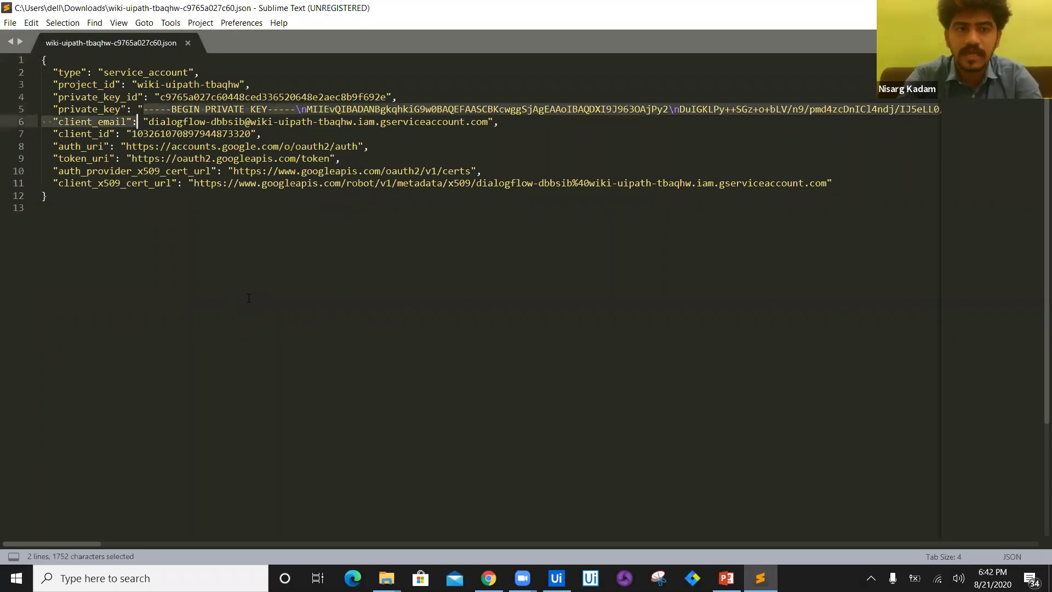
{"action": "key", "text": "shift+Left"}
{"action": "key", "text": "shift+Left"}
{"action": "key", "text": "shift+Left"}
{"action": "key", "text": "shift+Left"}
{"action": "key", "text": "shift+Left"}
{"action": "key", "text": "shift+Left"}
{"action": "key", "text": "shift+Left"}
{"action": "key", "text": "shift+Left"}
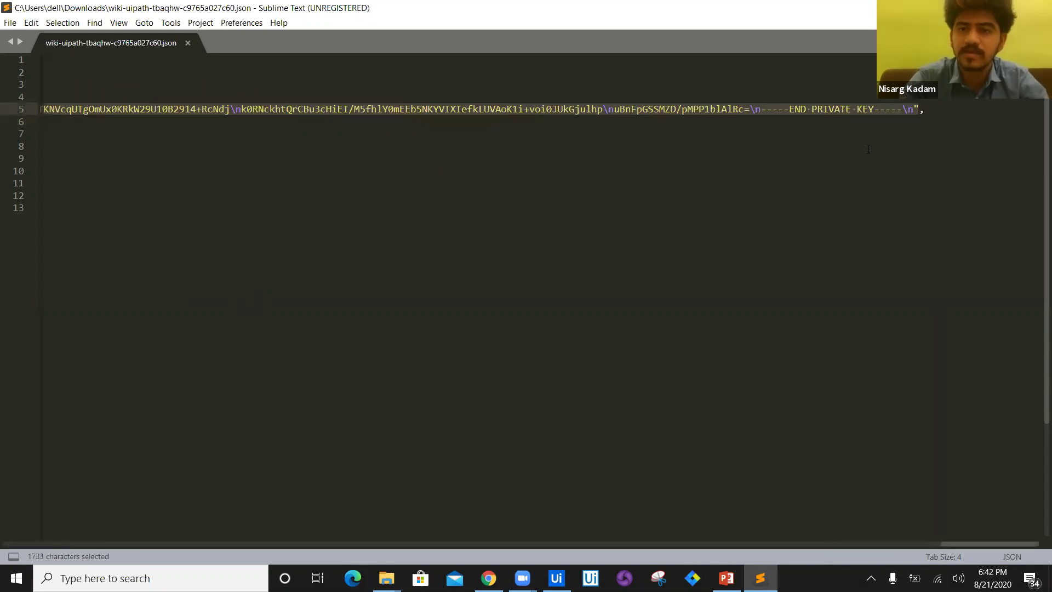
{"action": "key", "text": "shift+Left"}
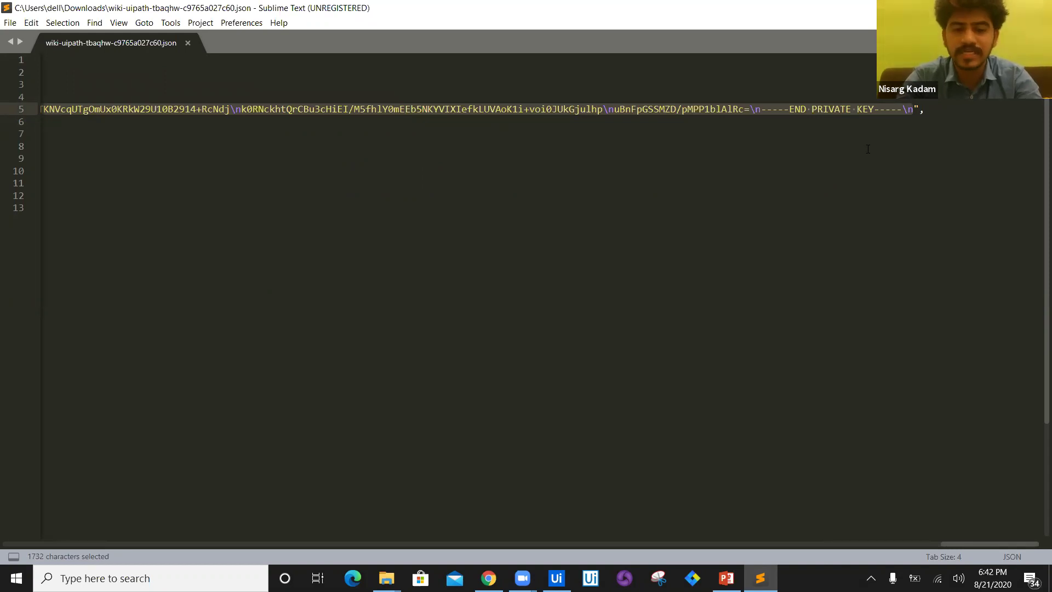
{"action": "key", "text": "ctrl+c"}
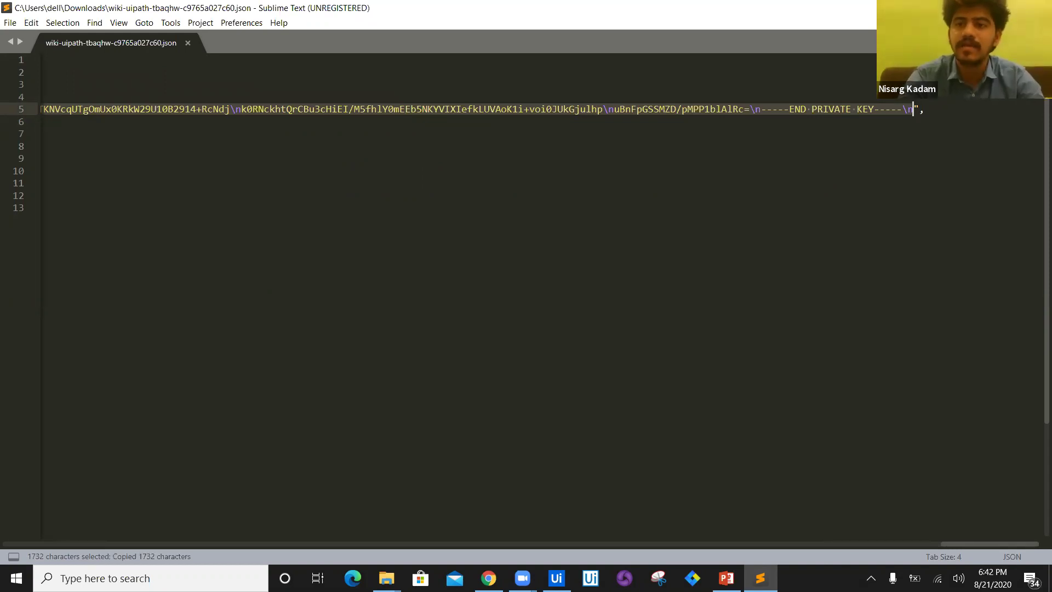
{"action": "key", "text": "alt+Tab"}
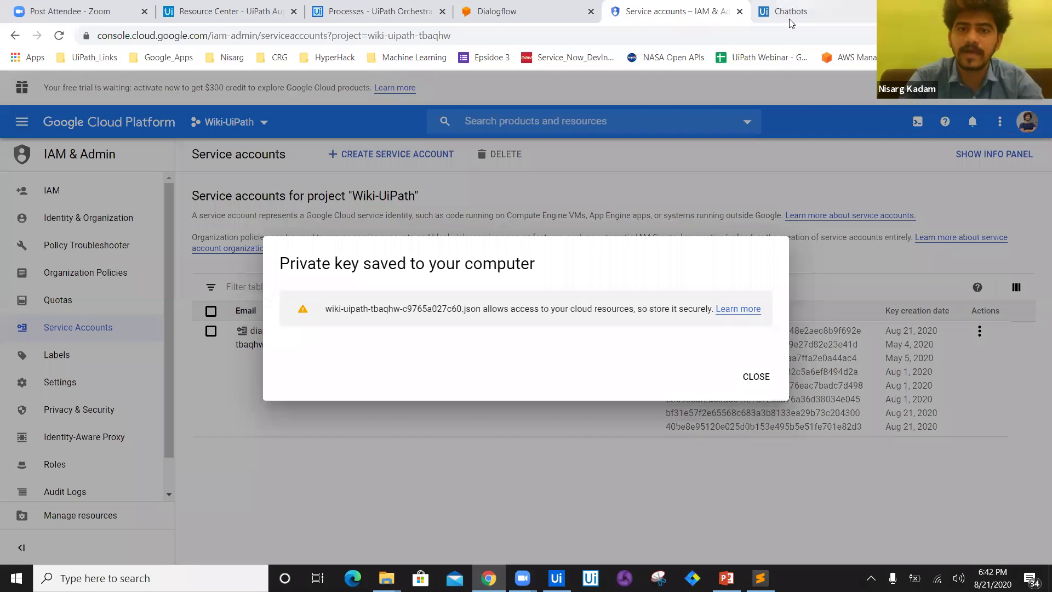
Paste the private key and connect the chatbot to the GermanTalker Dialogflow agent.
{"action": "left_click", "coordinate": [790, 17]}
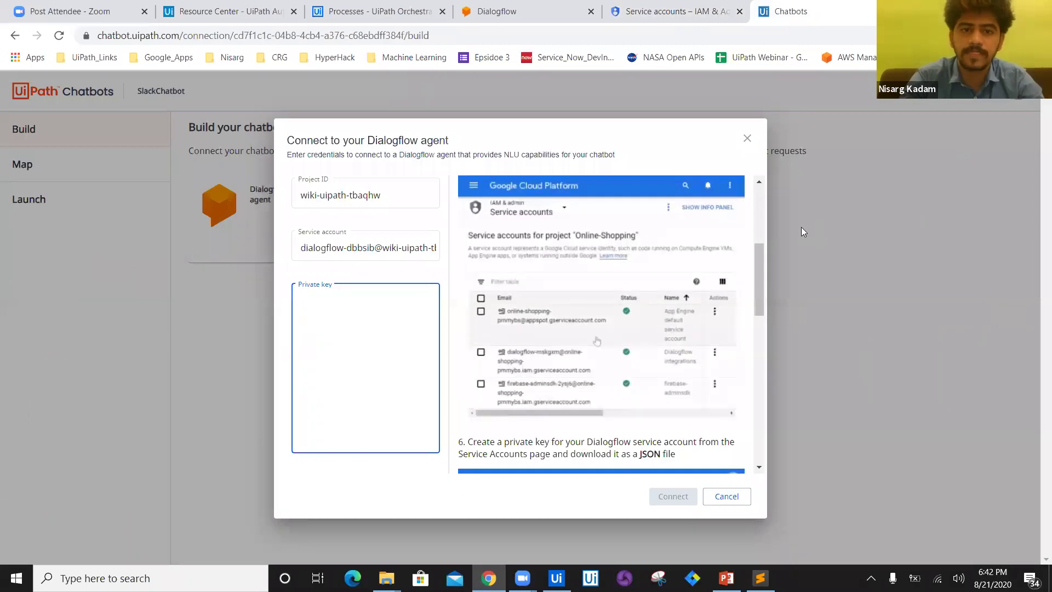
{"action": "key", "text": "ctrl+v"}
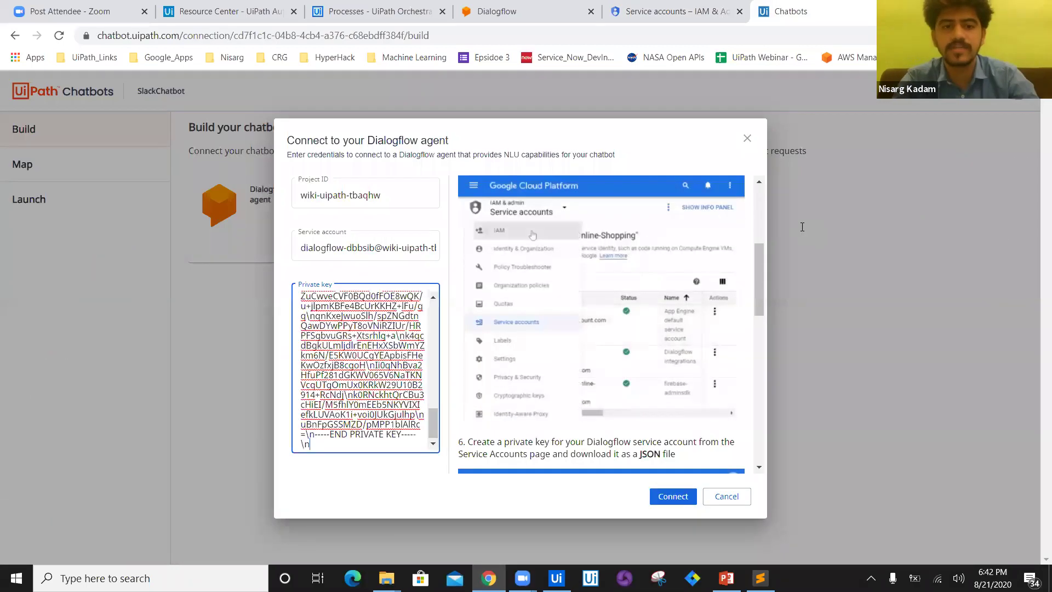
{"action": "left_click", "coordinate": [669, 497]}
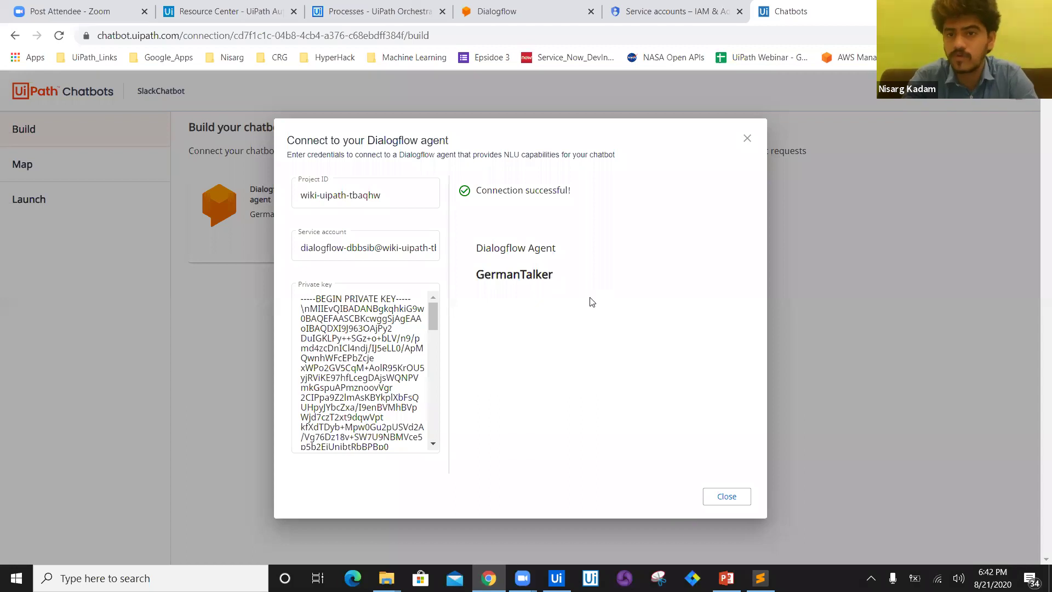
{"action": "left_click", "coordinate": [729, 497]}
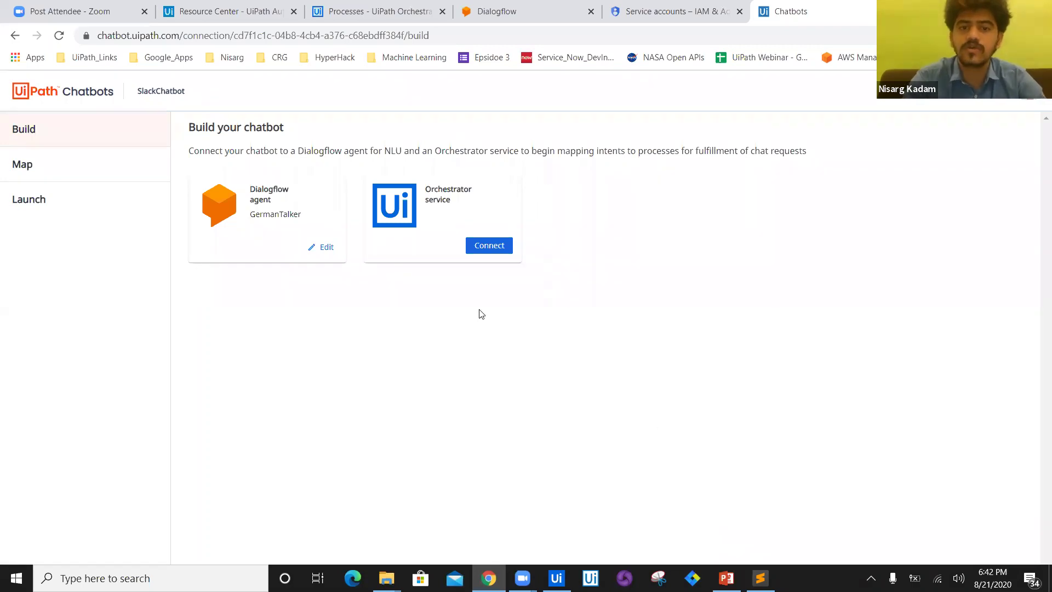
Start an Orchestrator service connection and review the deployment type options.
{"action": "left_click", "coordinate": [489, 245]}
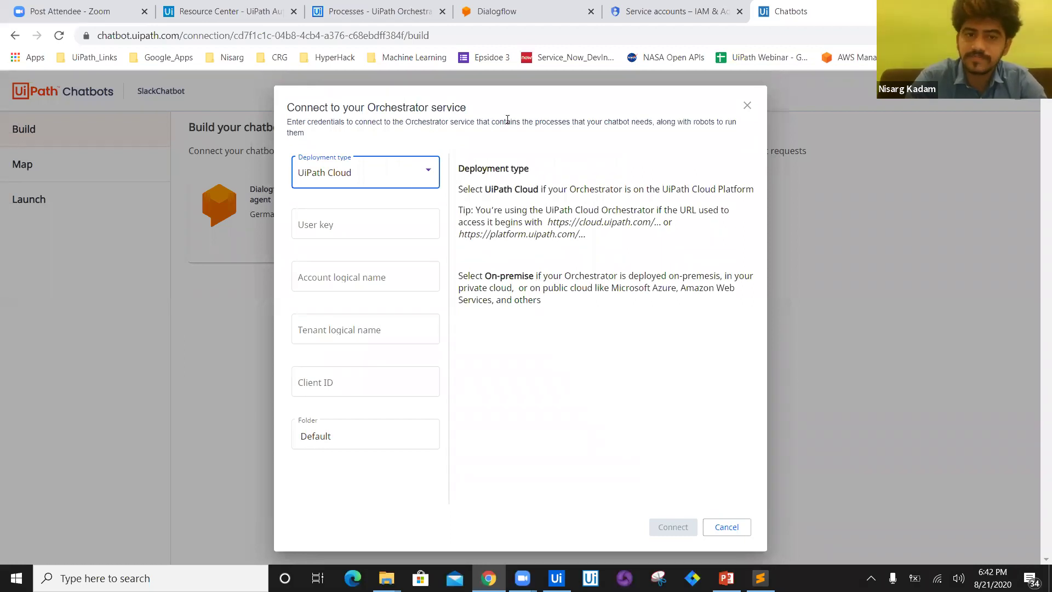
{"action": "left_click", "coordinate": [366, 179]}
{"action": "left_click", "coordinate": [372, 178]}
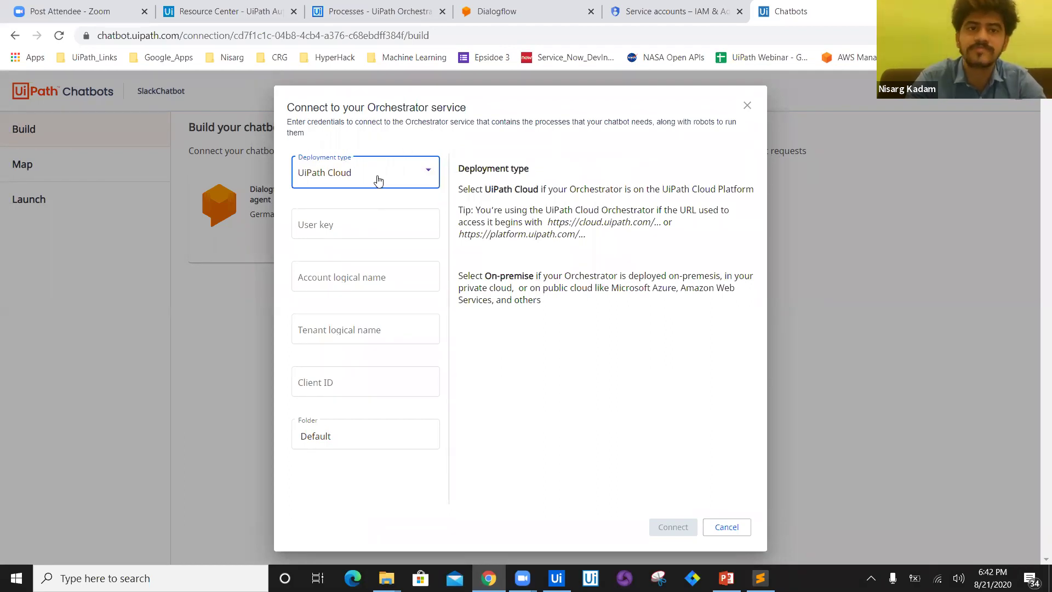
{"action": "left_click", "coordinate": [375, 173]}
Keep UiPath Cloud deployment and copy the tenant's Orchestrator User Key from API Access.
{"action": "left_click", "coordinate": [375, 173]}
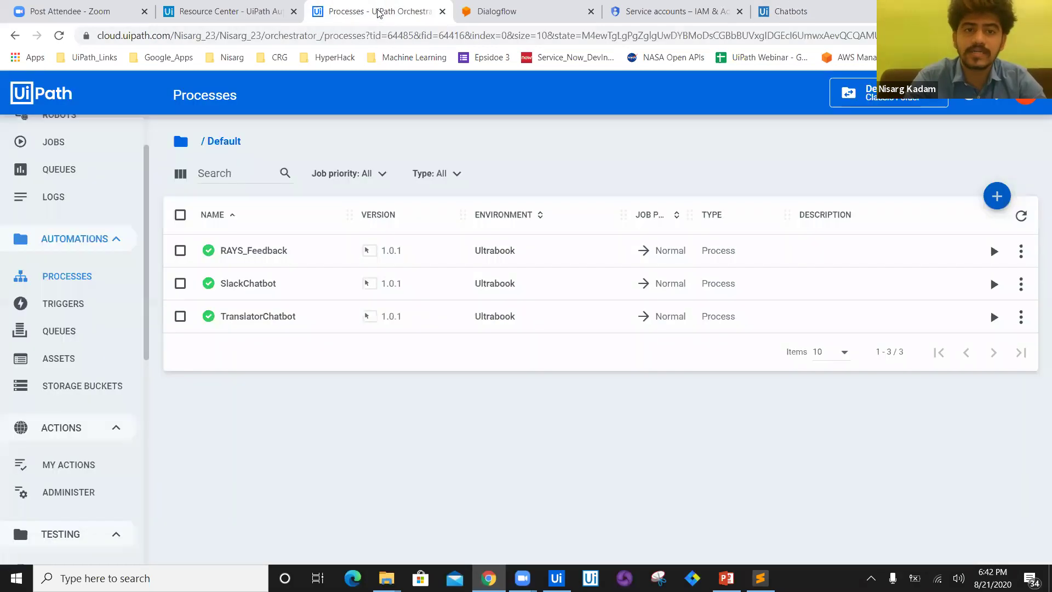
{"action": "left_click", "coordinate": [381, 11]}
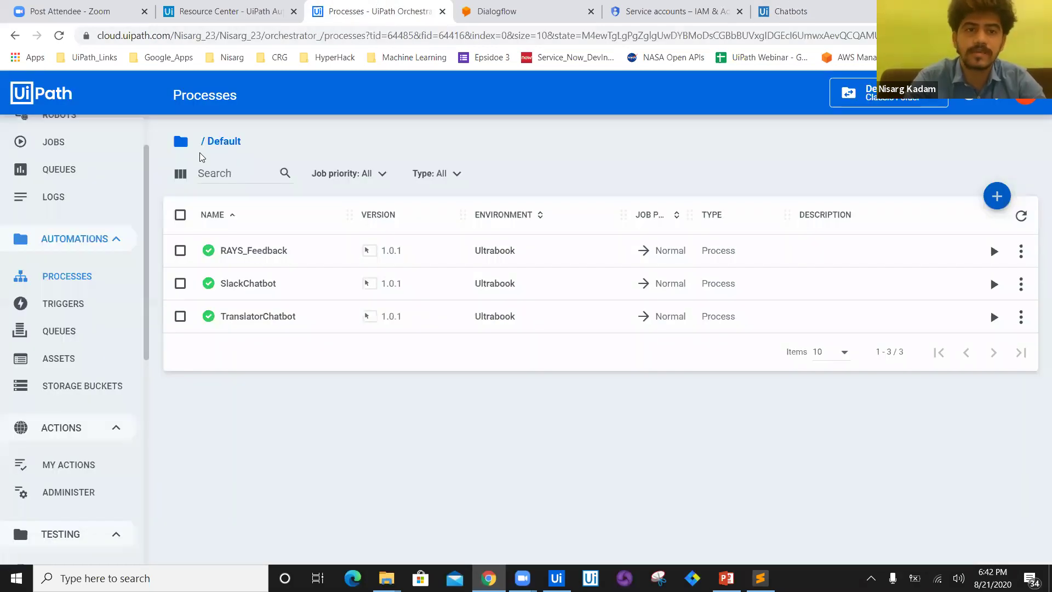
{"action": "key", "text": "ctrl+shift+Tab"}
{"action": "left_click", "coordinate": [23, 191]}
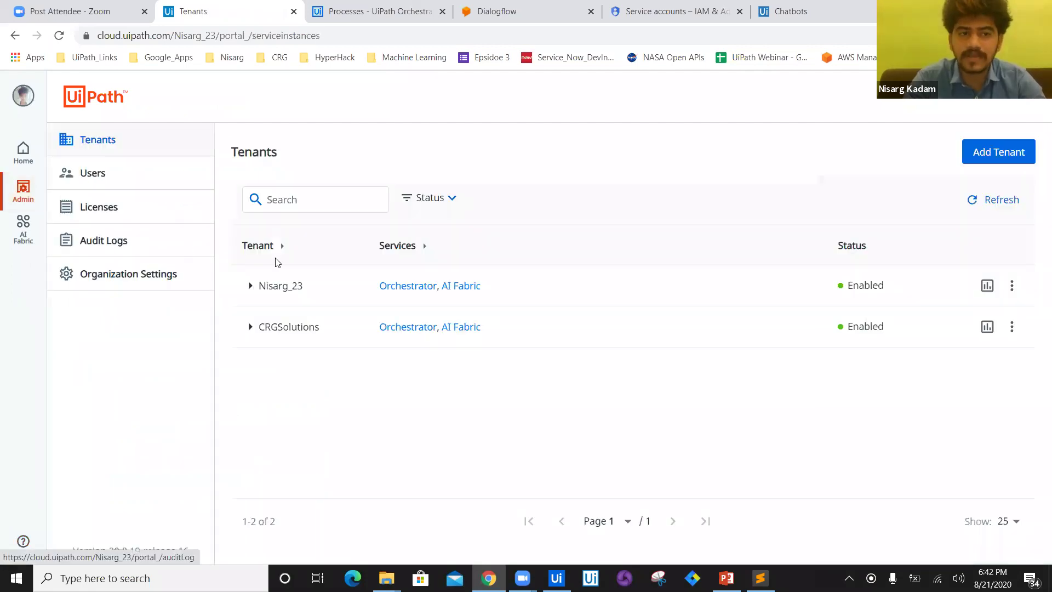
{"action": "left_click", "coordinate": [251, 285]}
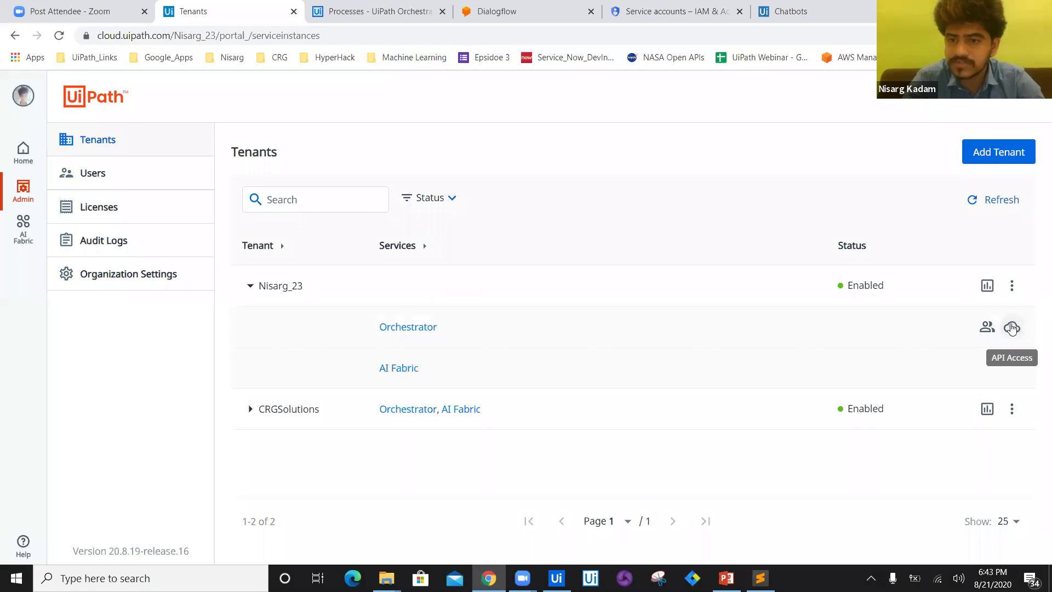
{"action": "left_click", "coordinate": [1013, 331]}
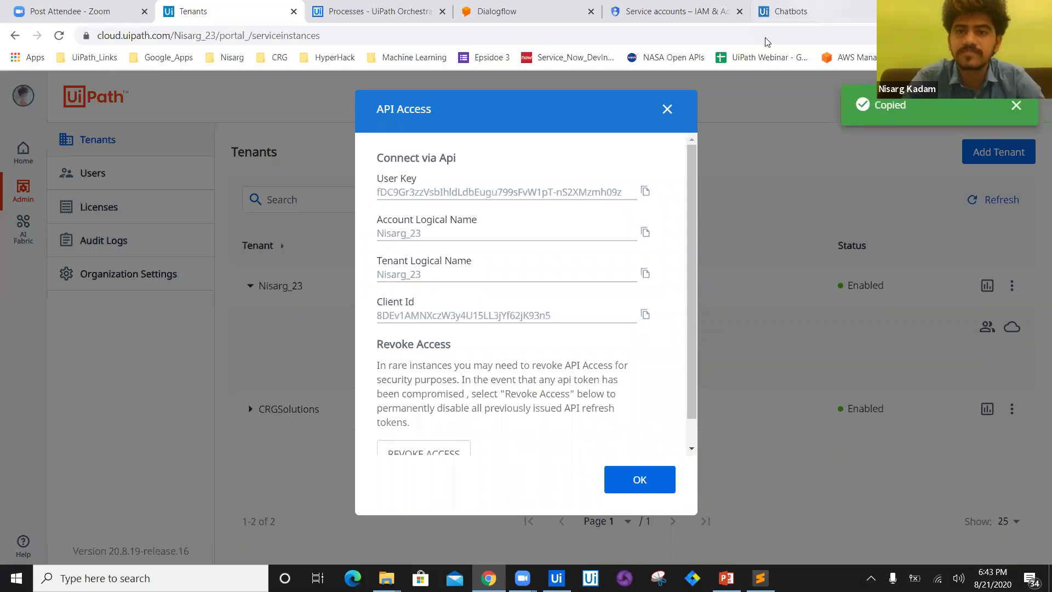
{"action": "left_click", "coordinate": [811, 10]}
Paste the User Key and the Account logical name into the Orchestrator connection form.
{"action": "left_click", "coordinate": [348, 225]}
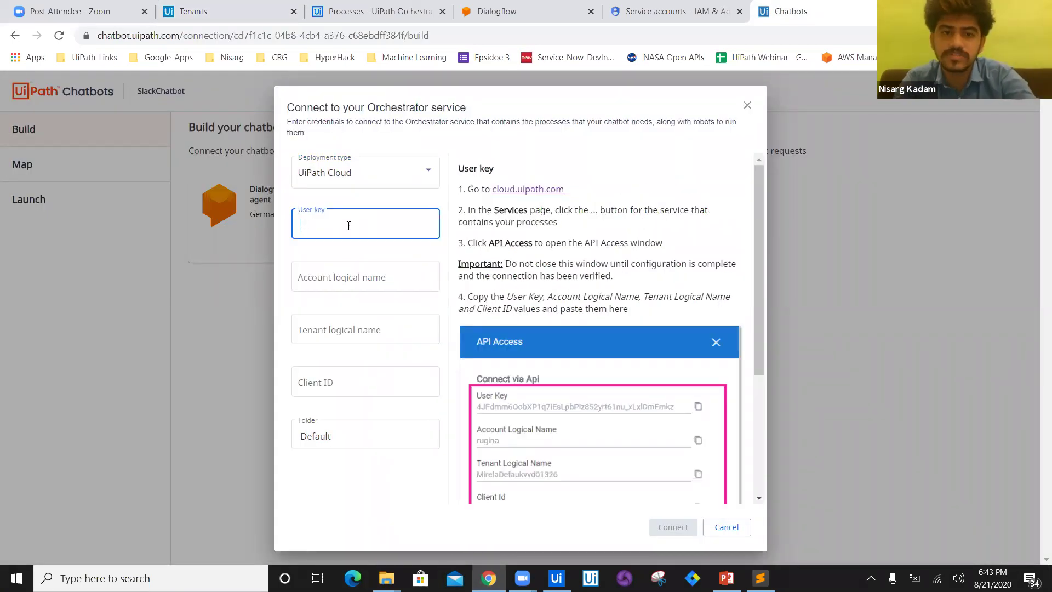
{"action": "key", "text": "ctrl+v"}
{"action": "left_click", "coordinate": [336, 283]}
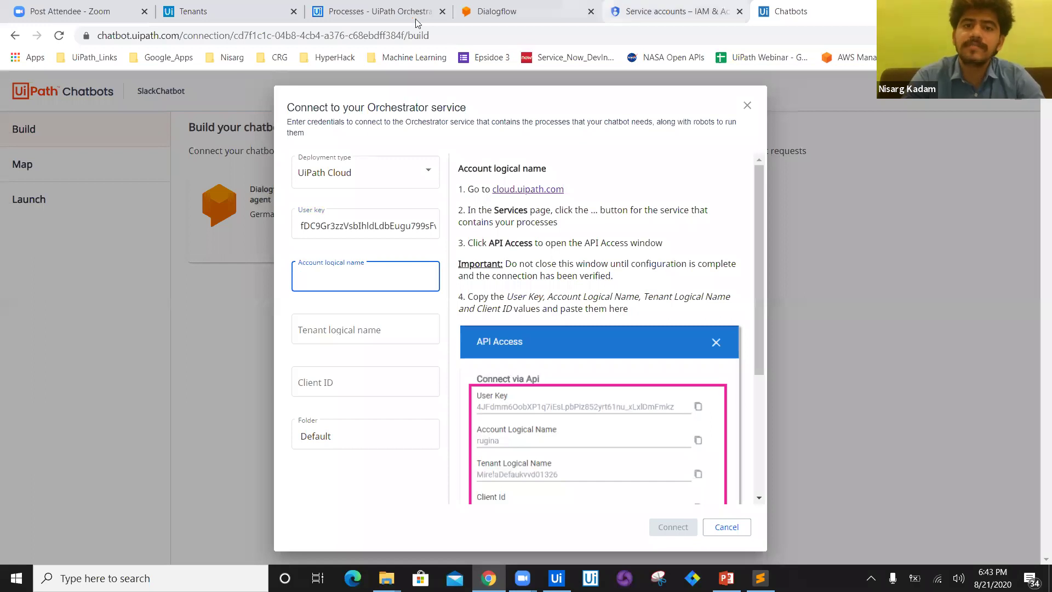
{"action": "left_click", "coordinate": [268, 11]}
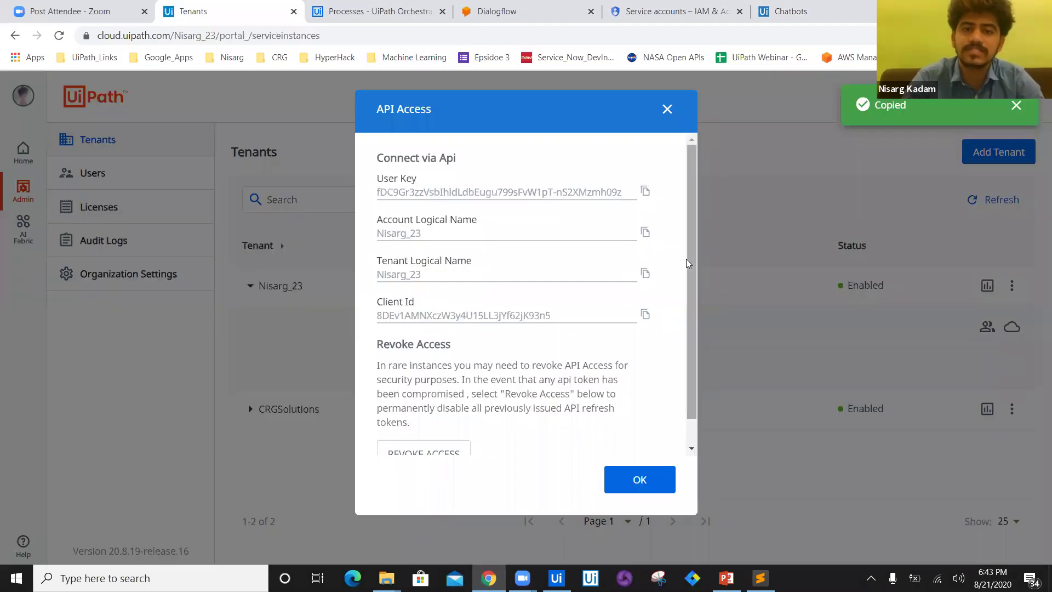
{"action": "left_click", "coordinate": [645, 233]}
{"action": "left_click", "coordinate": [770, 6]}
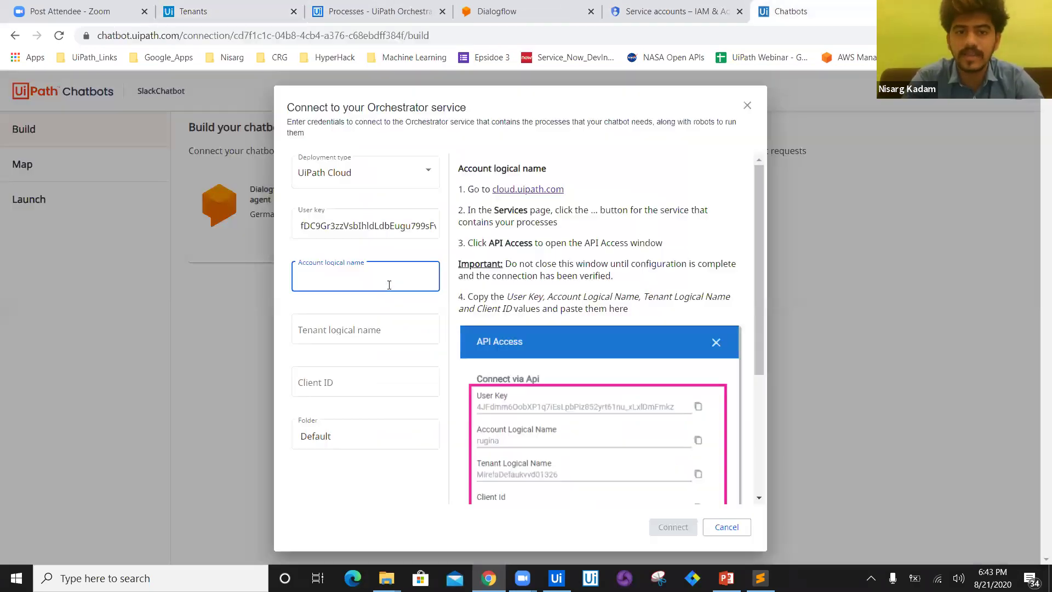
{"action": "key", "text": "ctrl+v"}
Copy the Tenant logical name and Client ID from API Access into the form.
{"action": "left_click", "coordinate": [356, 320]}
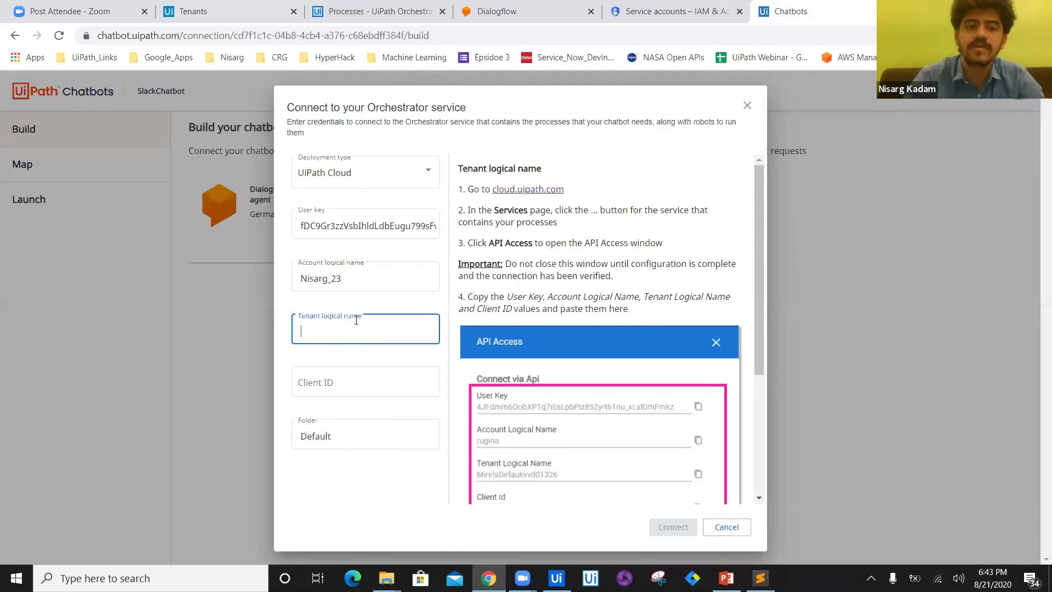
{"action": "left_click", "coordinate": [225, 14]}
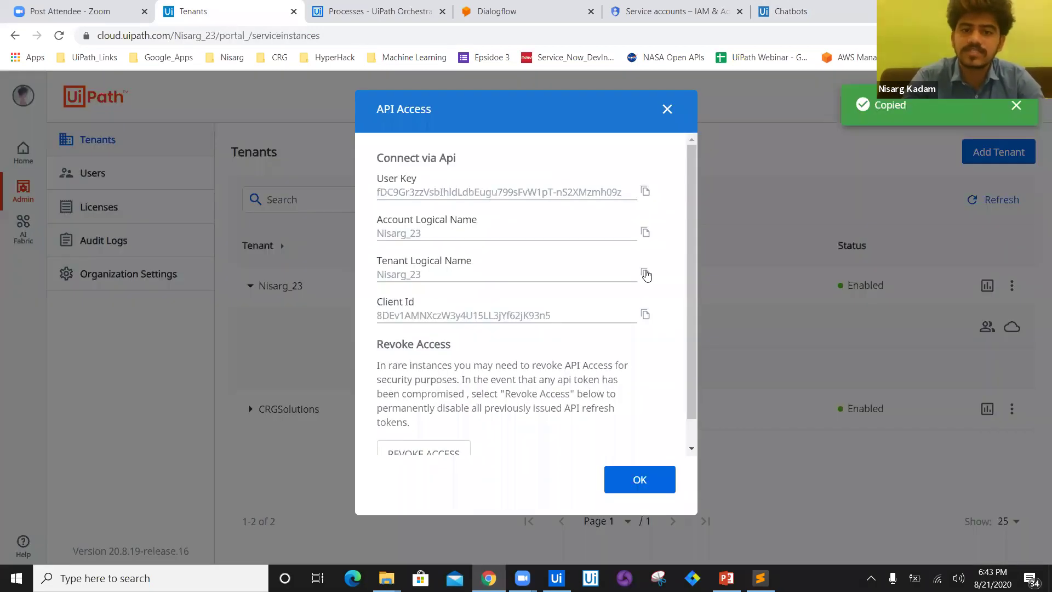
{"action": "left_click", "coordinate": [645, 274]}
{"action": "left_click", "coordinate": [783, 11]}
{"action": "key", "text": "ctrl+v"}
{"action": "key", "text": "Tab"}
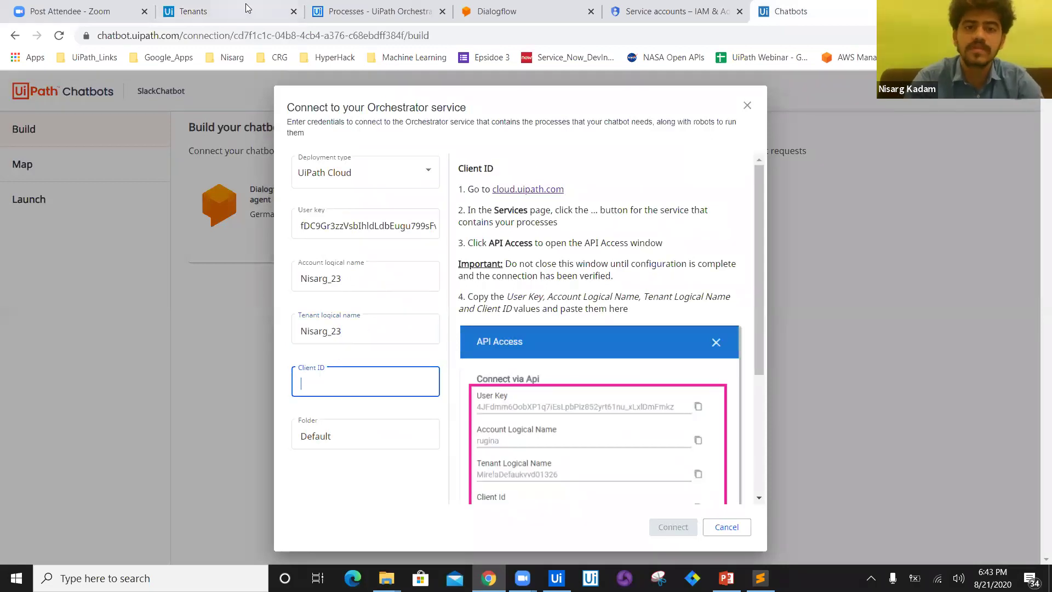
{"action": "left_click", "coordinate": [250, 6]}
{"action": "left_click", "coordinate": [645, 314]}
{"action": "left_click", "coordinate": [784, 11]}
{"action": "key", "text": "ctrl+v"}
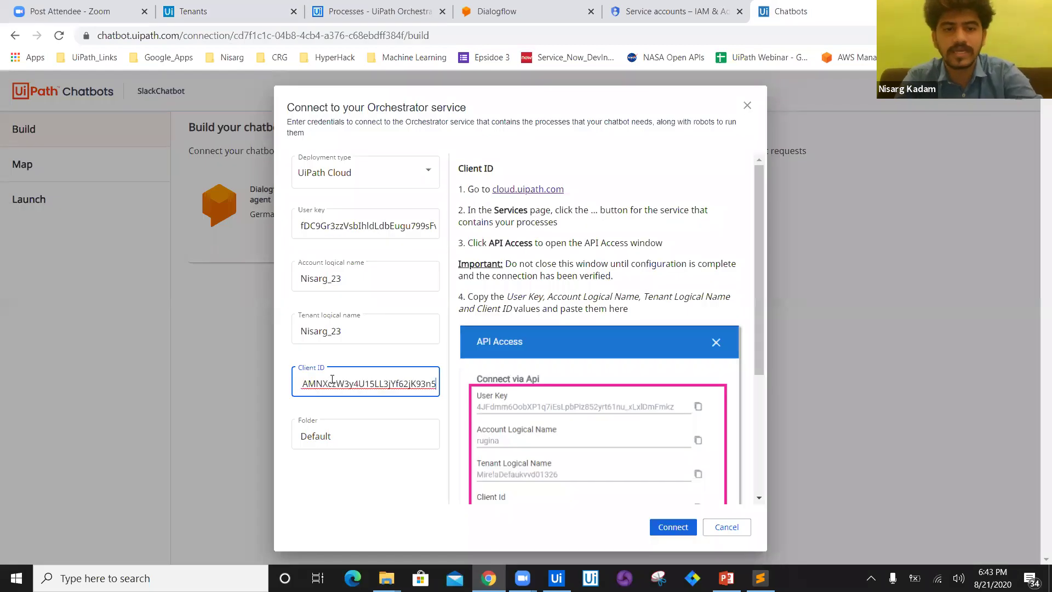
Test the Orchestrator connection with the Default folder, then dismiss the API Access details.
{"action": "left_click", "coordinate": [225, 14]}
{"action": "left_click", "coordinate": [821, 4]}
{"action": "left_click", "coordinate": [377, 438]}
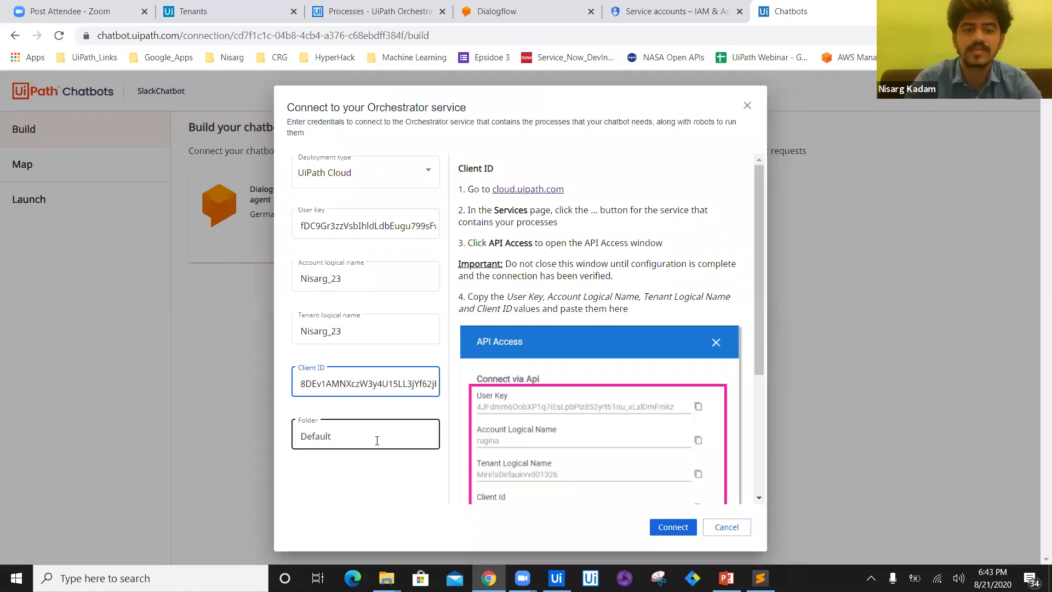
{"action": "left_click", "coordinate": [666, 526]}
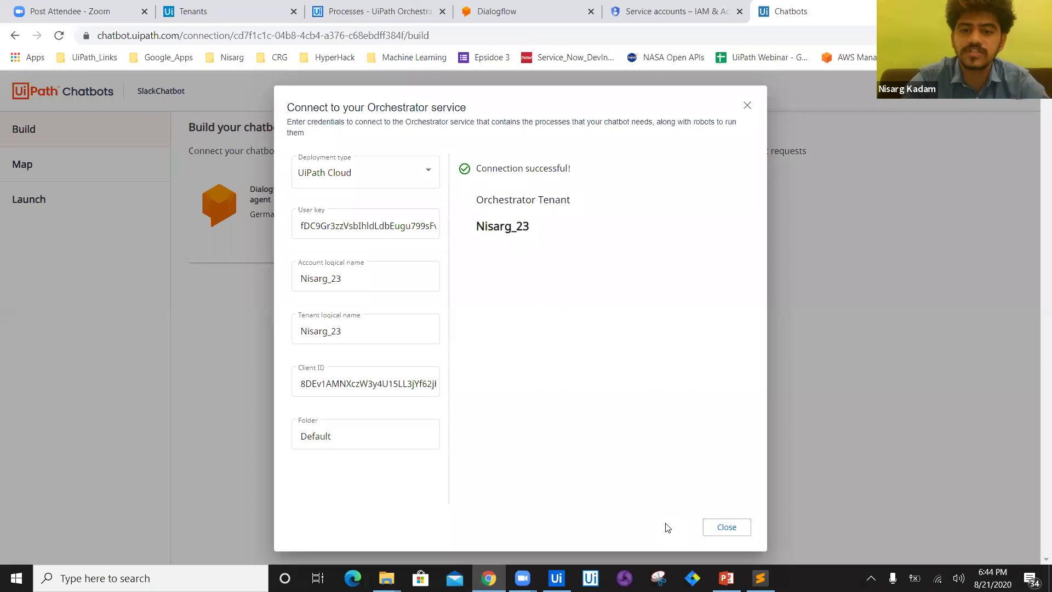
{"action": "left_click", "coordinate": [726, 526]}
{"action": "left_click", "coordinate": [201, 5]}
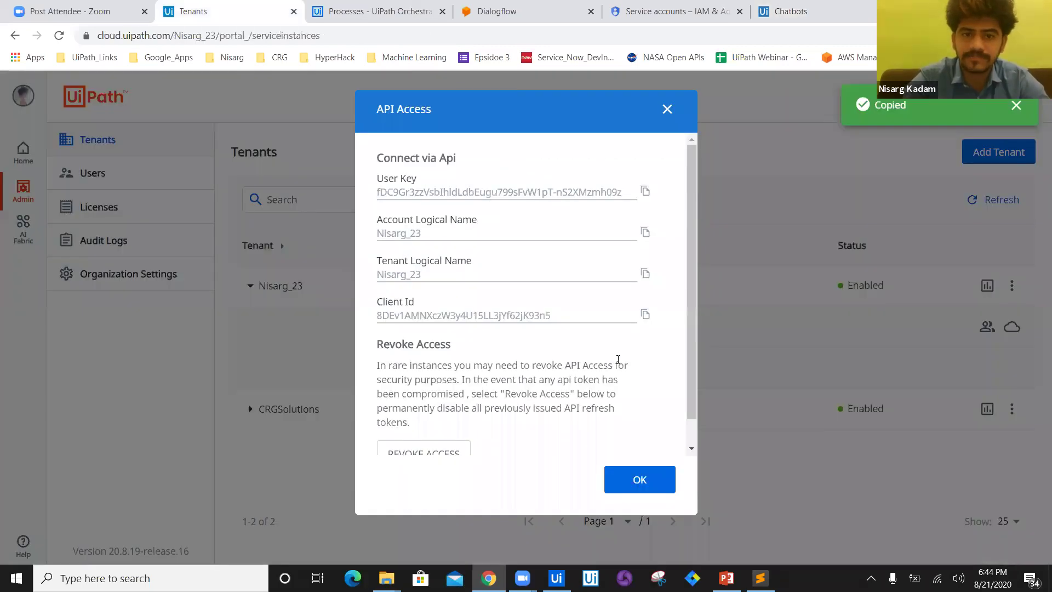
{"action": "left_click", "coordinate": [629, 479]}
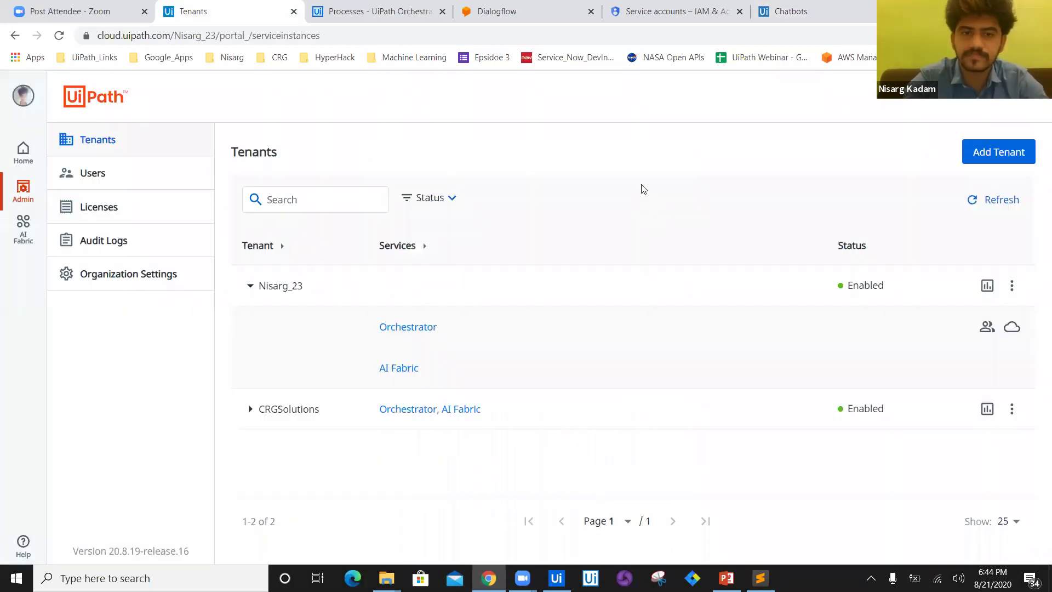
Open SlackChatbot's Map page showing three unmapped intents, then switch to Dialogflow.
{"action": "left_click", "coordinate": [825, 12]}
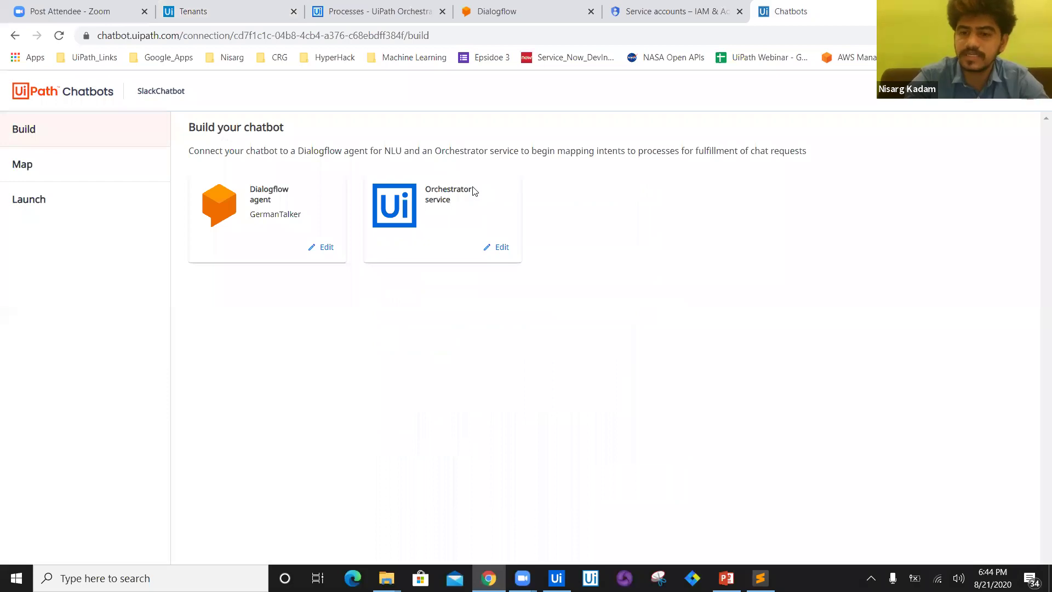
{"action": "left_click", "coordinate": [97, 168]}
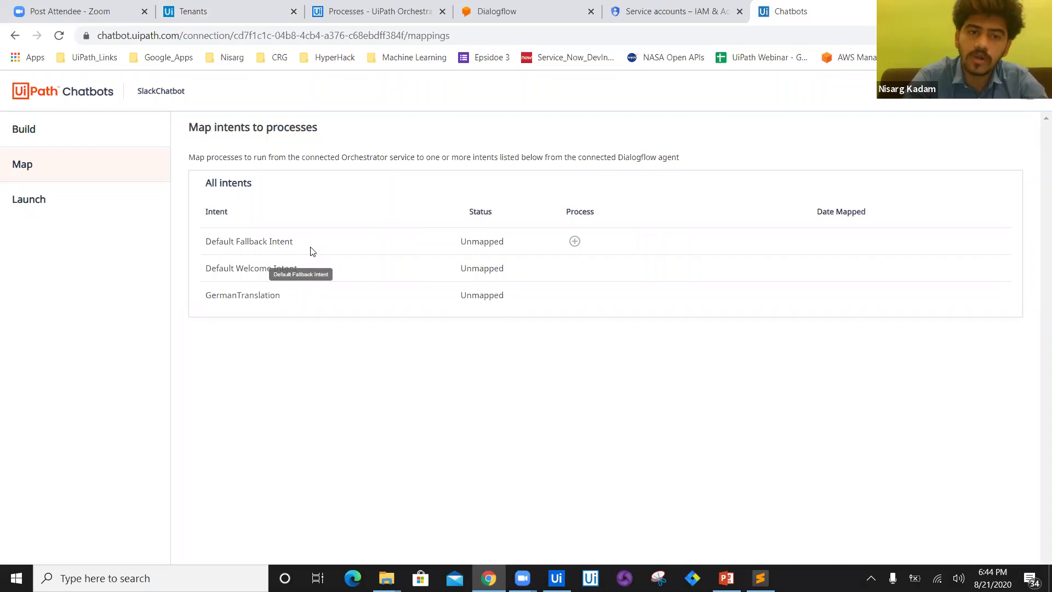
{"action": "left_click", "coordinate": [496, 11]}
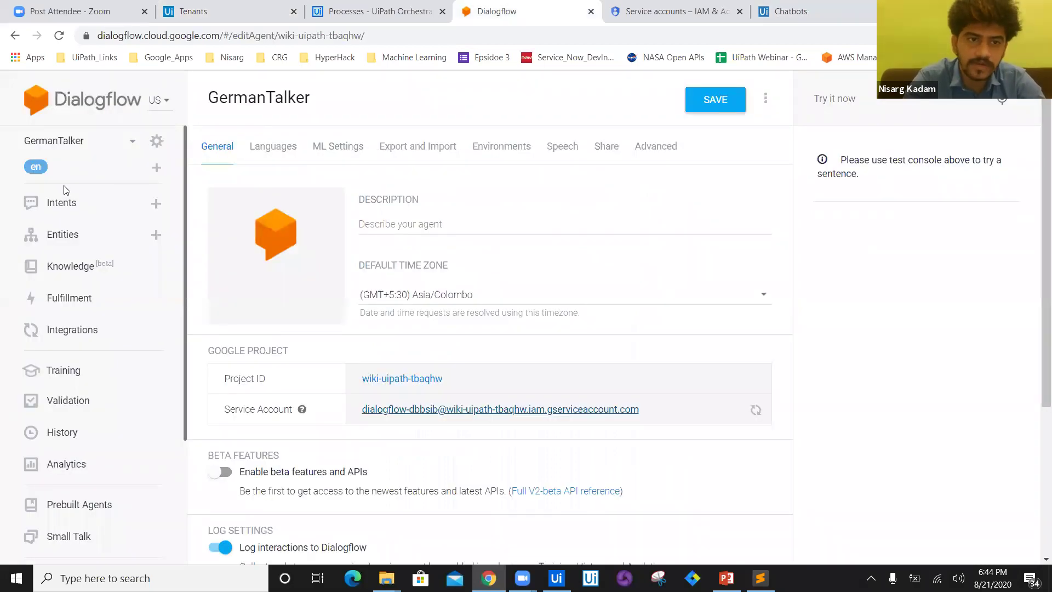
Review the GermanTranslation intent down to its Responses, then return to the Chatbots mapping page.
{"action": "left_click", "coordinate": [63, 198]}
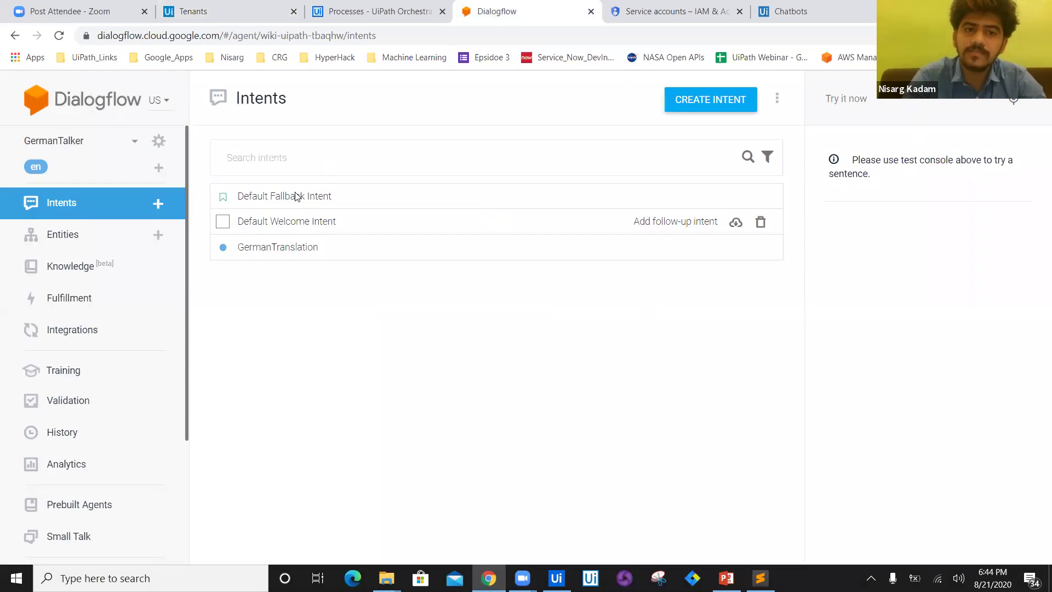
{"action": "left_click", "coordinate": [295, 250]}
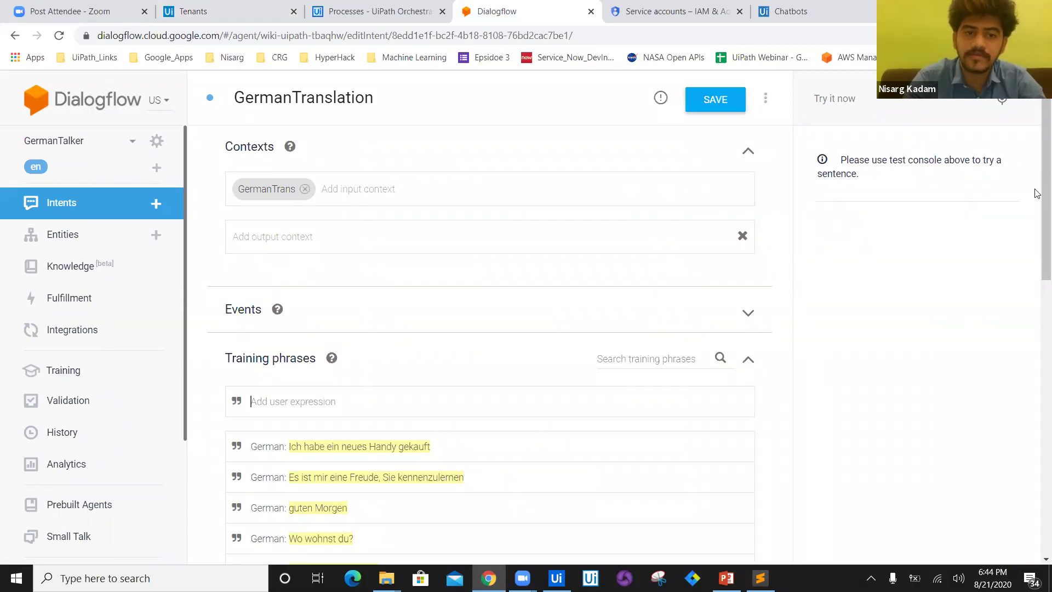
{"action": "scroll", "coordinate": [425, 380], "scroll_direction": "down", "scroll_amount": 10}
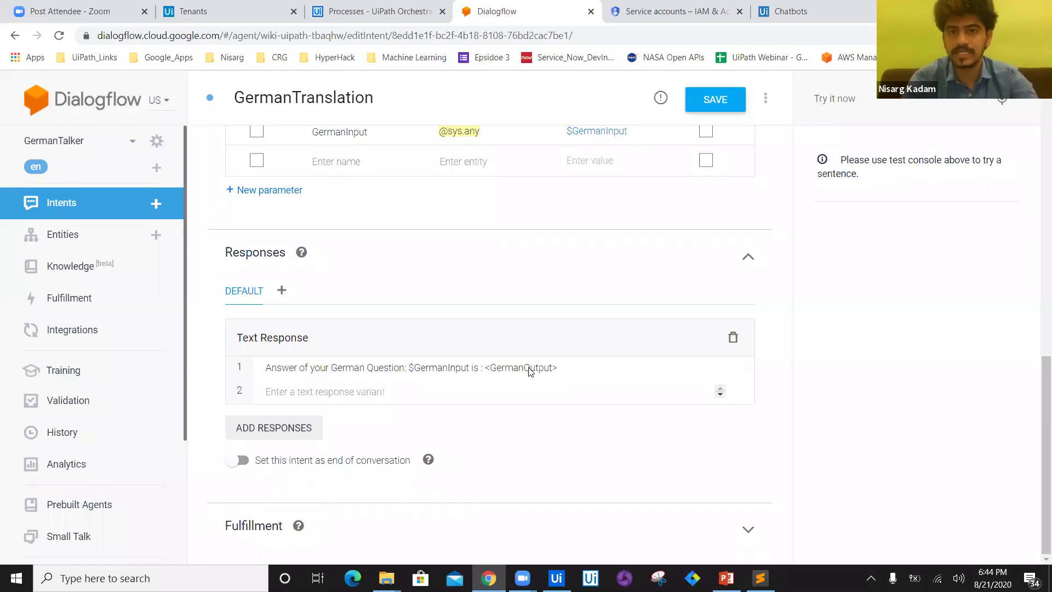
{"action": "left_click", "coordinate": [788, 12]}
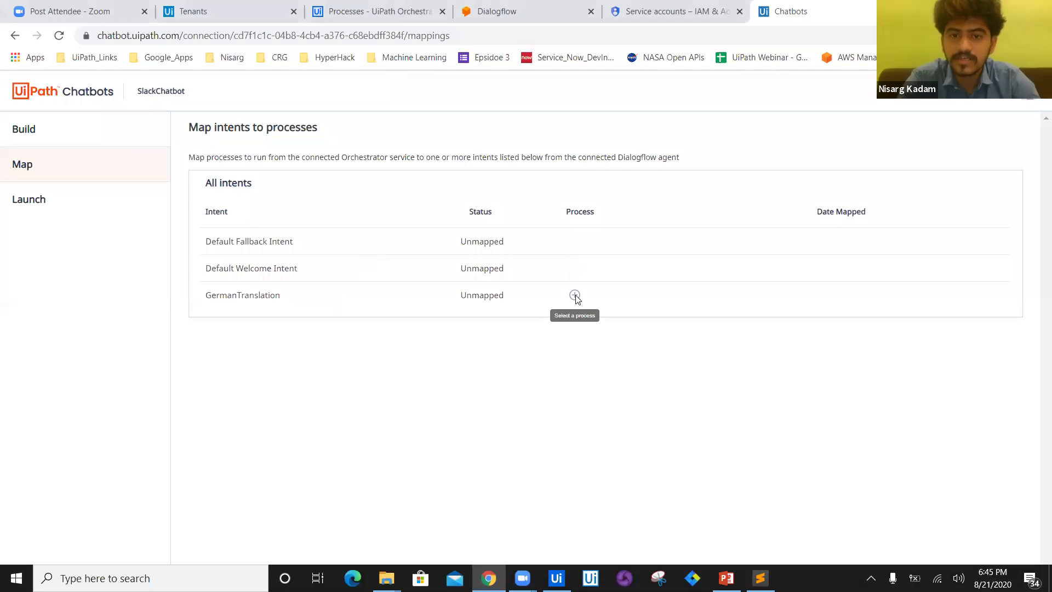
Map the GermanTranslation intent to the SlackChatbot process and go to the Launch page.
{"action": "left_click", "coordinate": [574, 295]}
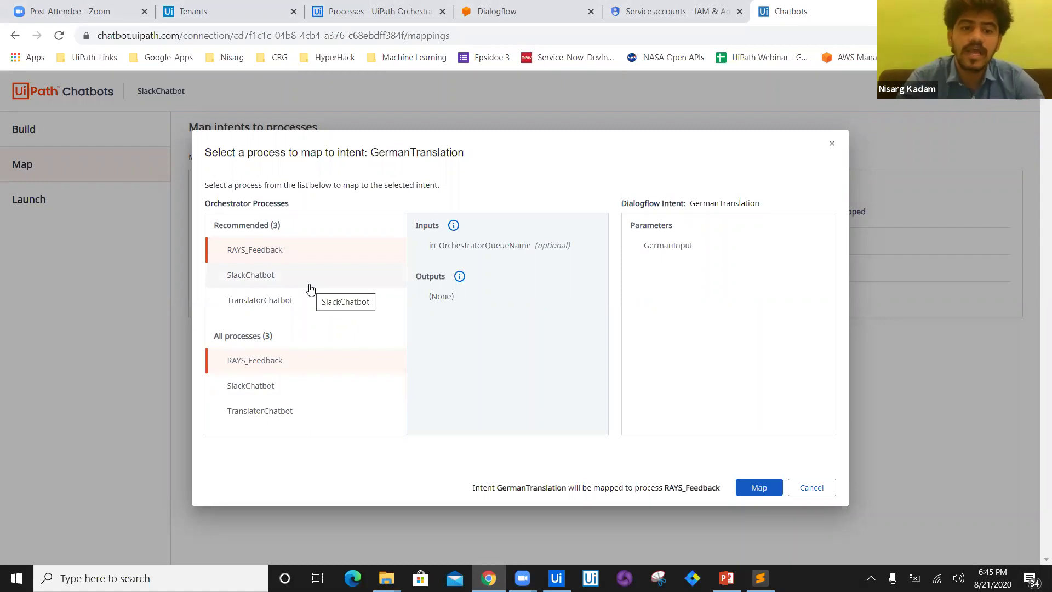
{"action": "left_click", "coordinate": [270, 278]}
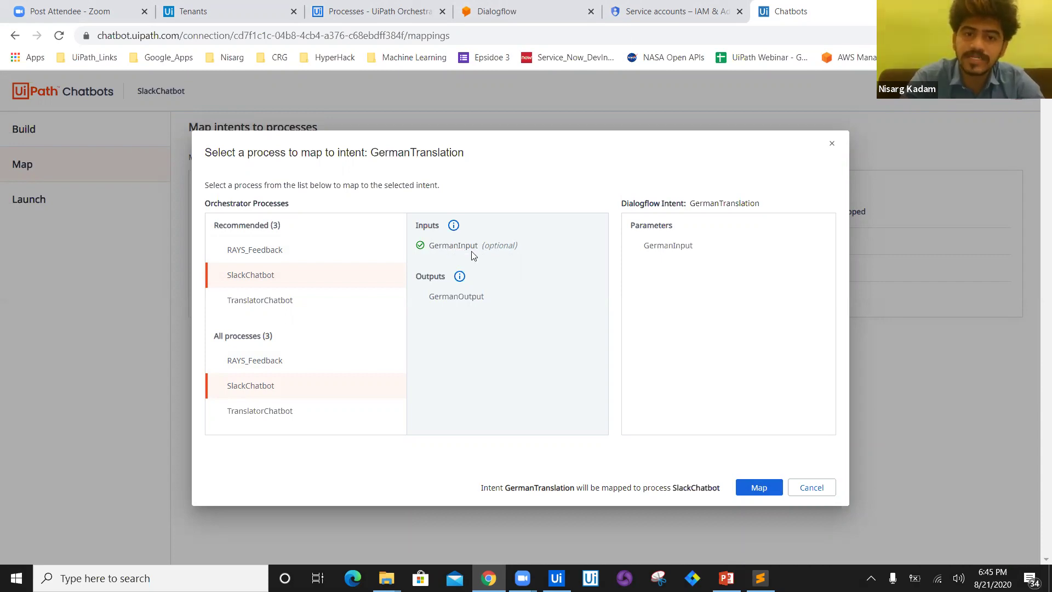
{"action": "left_click", "coordinate": [758, 487]}
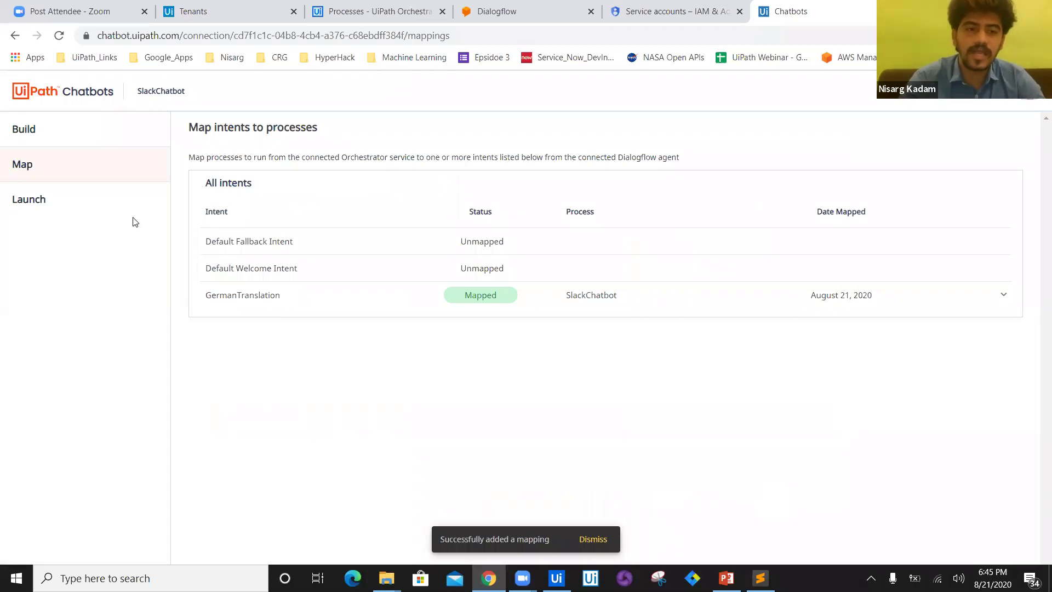
{"action": "left_click", "coordinate": [47, 206]}
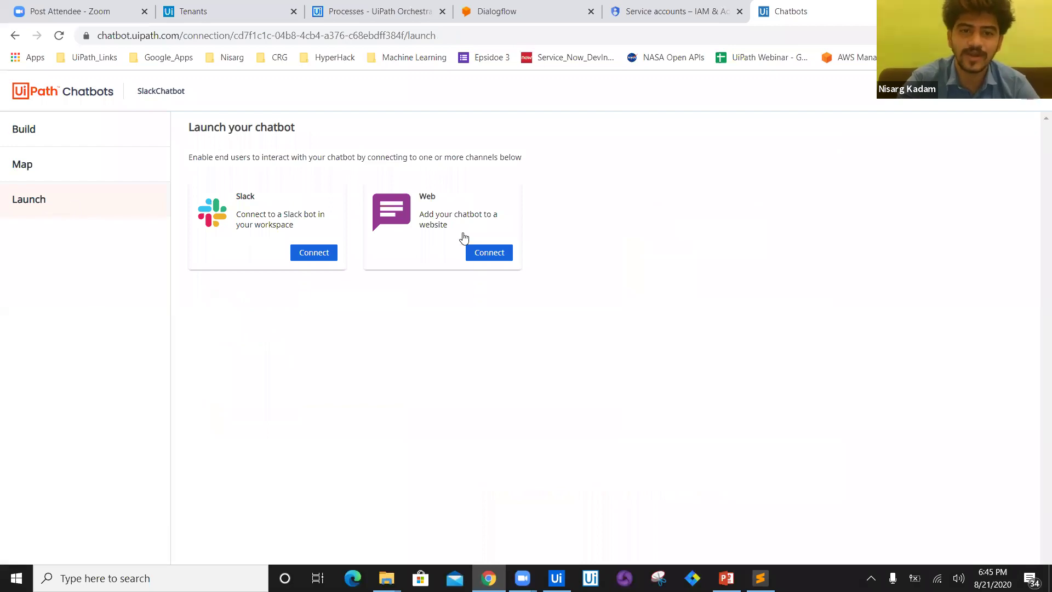
Connect the Web channel and rename the virtual agent from Myna to SlackChatbot.
{"action": "left_click", "coordinate": [492, 252]}
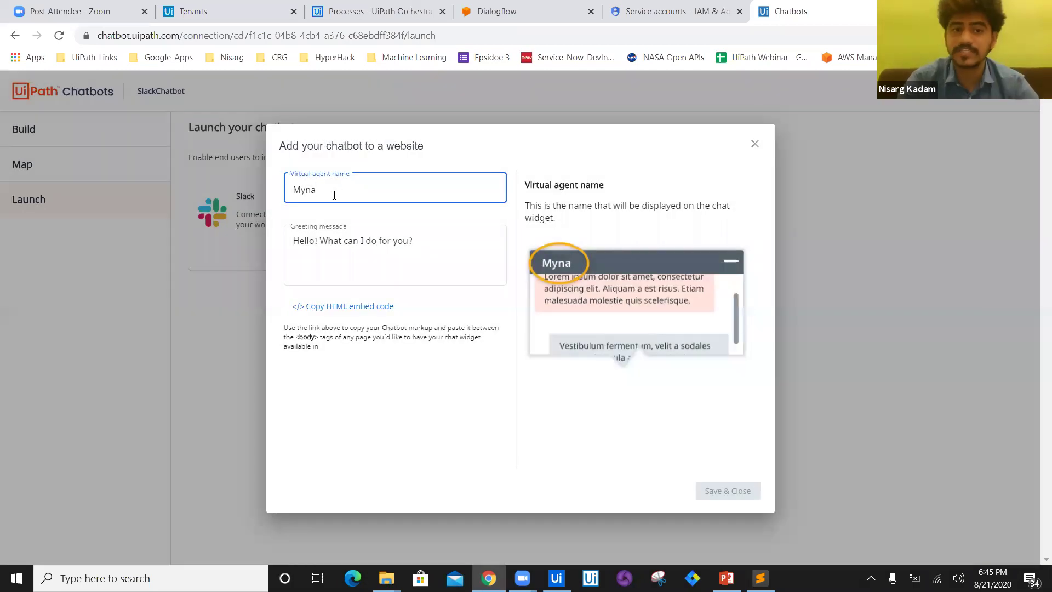
{"action": "key", "text": "ctrl+a"}
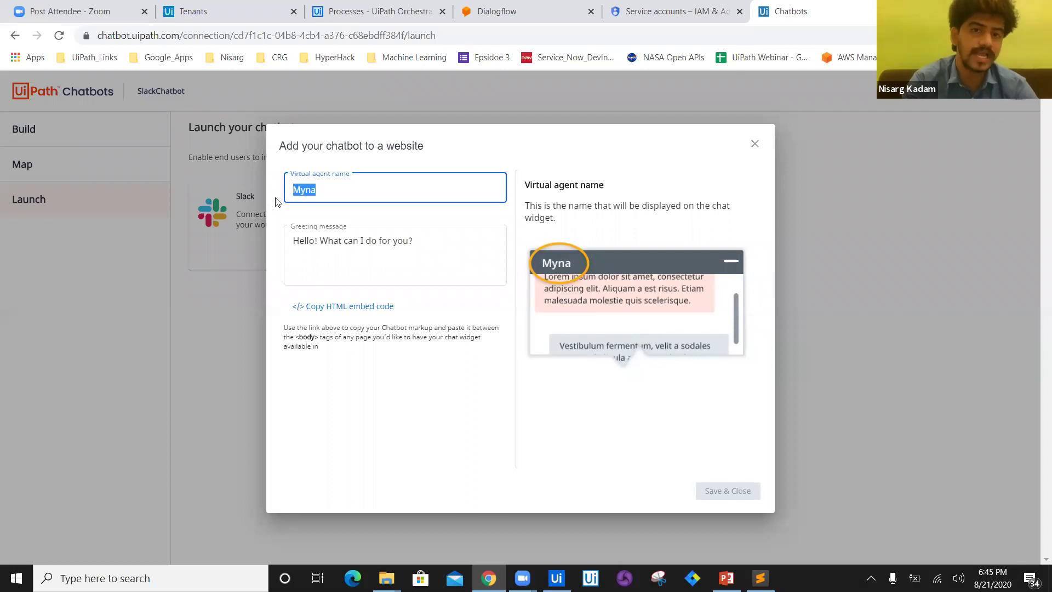
{"action": "key", "text": "BackSpace"}
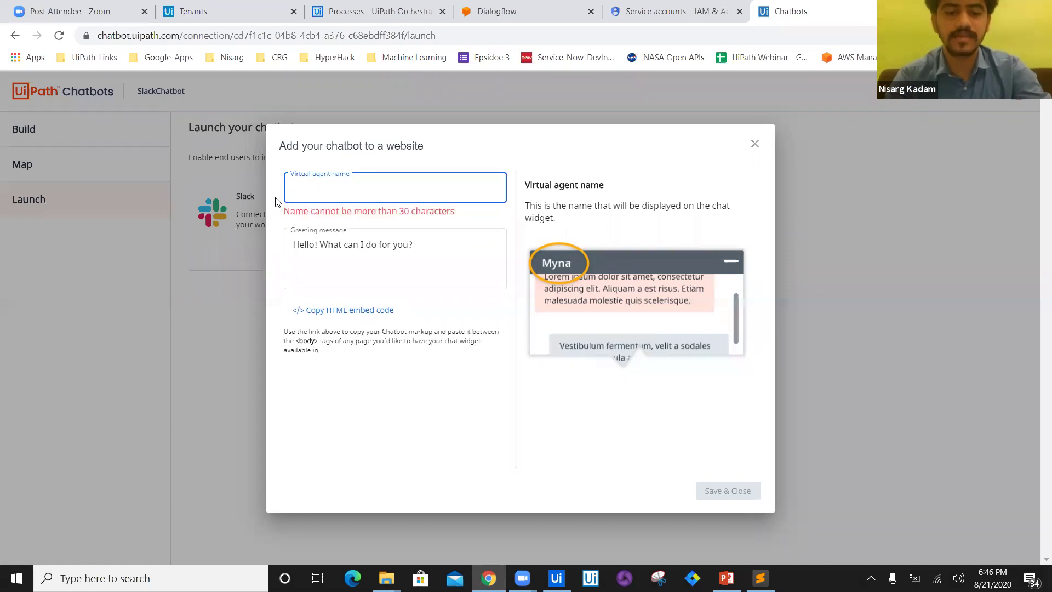
{"action": "type", "text": "Nature"}
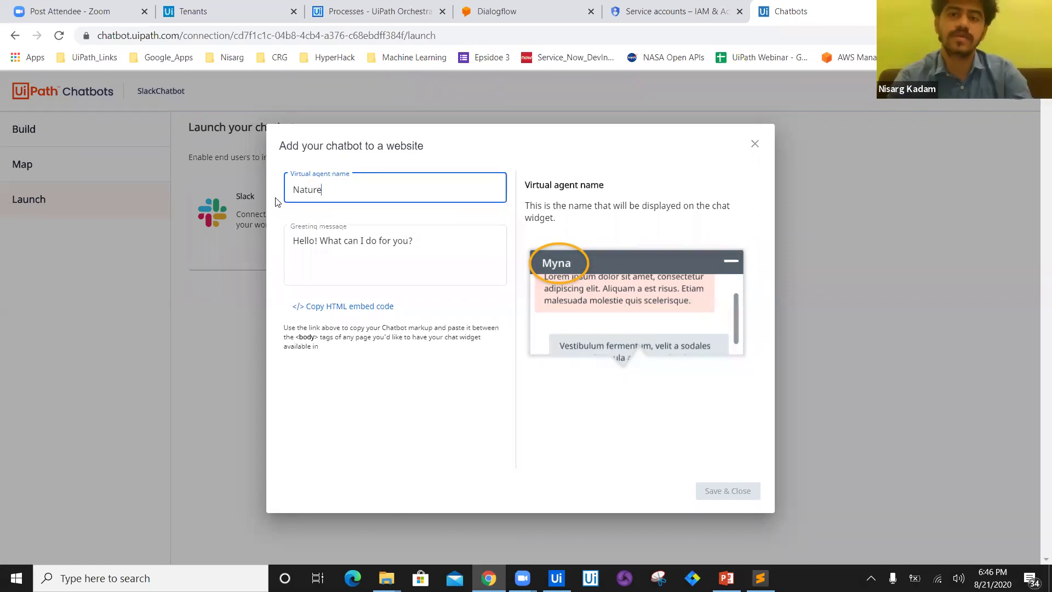
{"action": "key", "text": "BackSpace"}
{"action": "key", "text": "BackSpace"}
{"action": "key", "text": "BackSpace"}
{"action": "key", "text": "BackSpace"}
{"action": "key", "text": "BackSpace"}
{"action": "key", "text": "BackSpace"}
{"action": "type", "text": "SlackChatbot"}
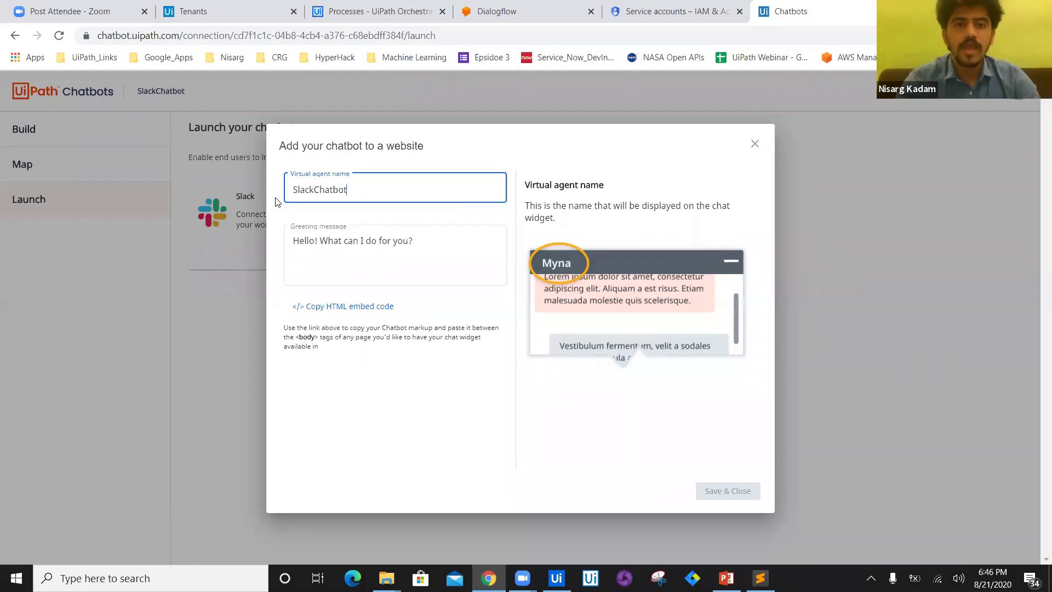
Keep the default greeting, copy the HTML embed code, and save the Web channel.
{"action": "left_click", "coordinate": [391, 244]}
{"action": "left_click_drag", "start_coordinate": [419, 243], "coordinate": [287, 247]}
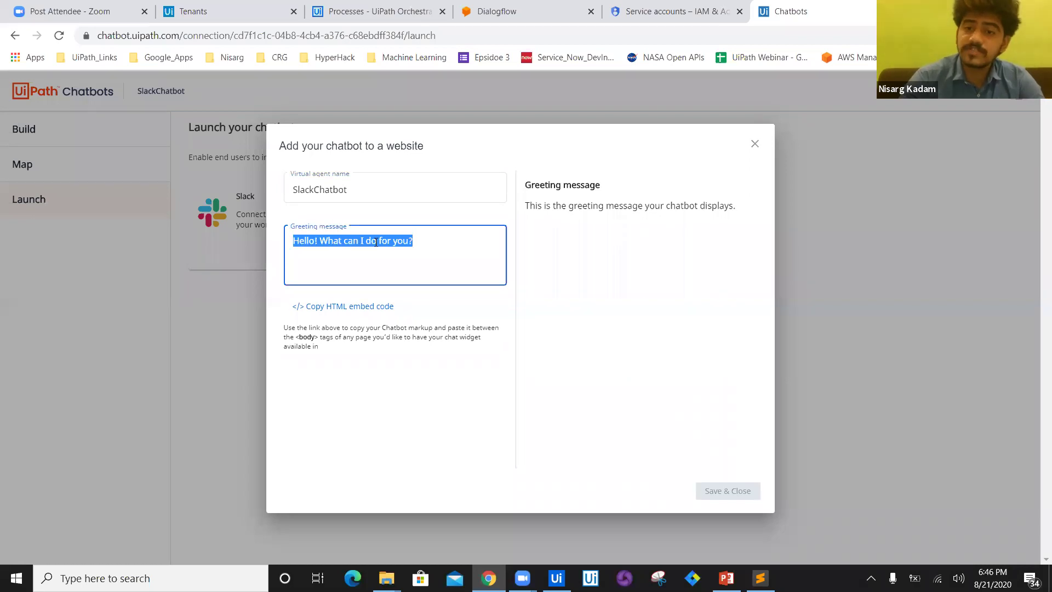
{"action": "left_click", "coordinate": [383, 310]}
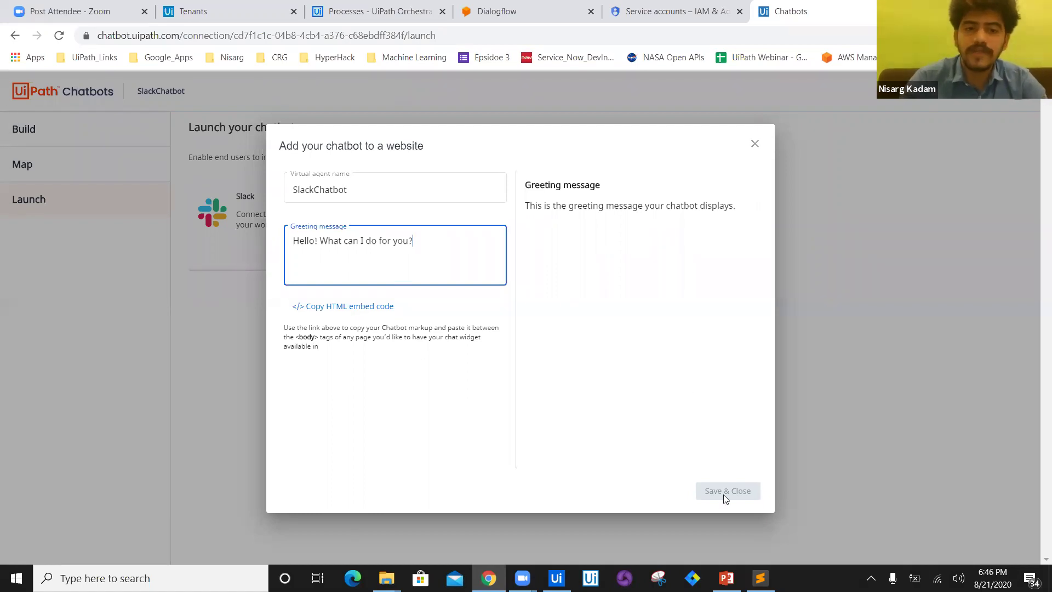
{"action": "left_click", "coordinate": [334, 309]}
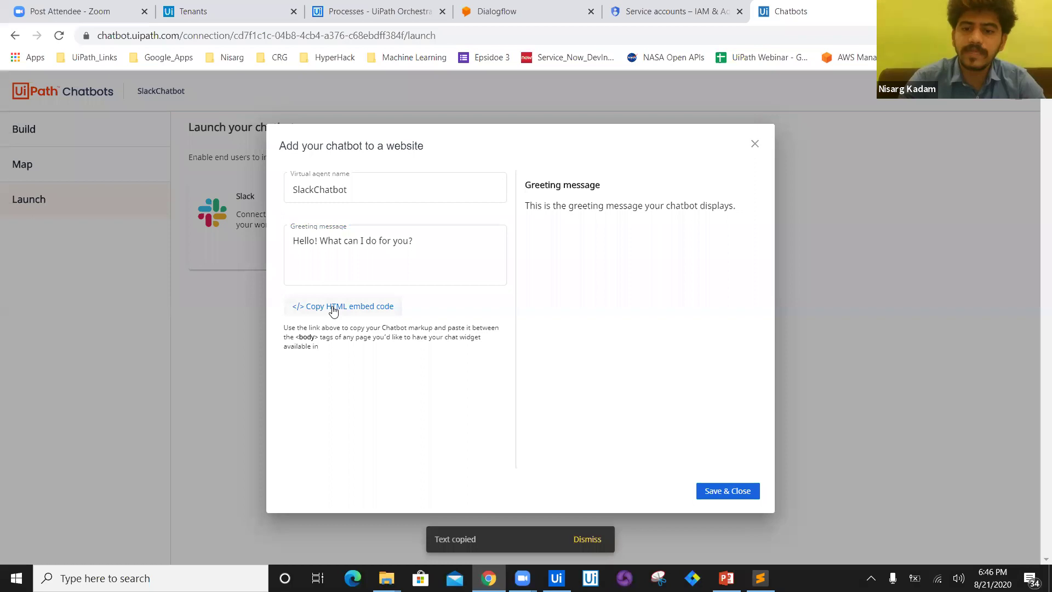
{"action": "left_click", "coordinate": [725, 492]}
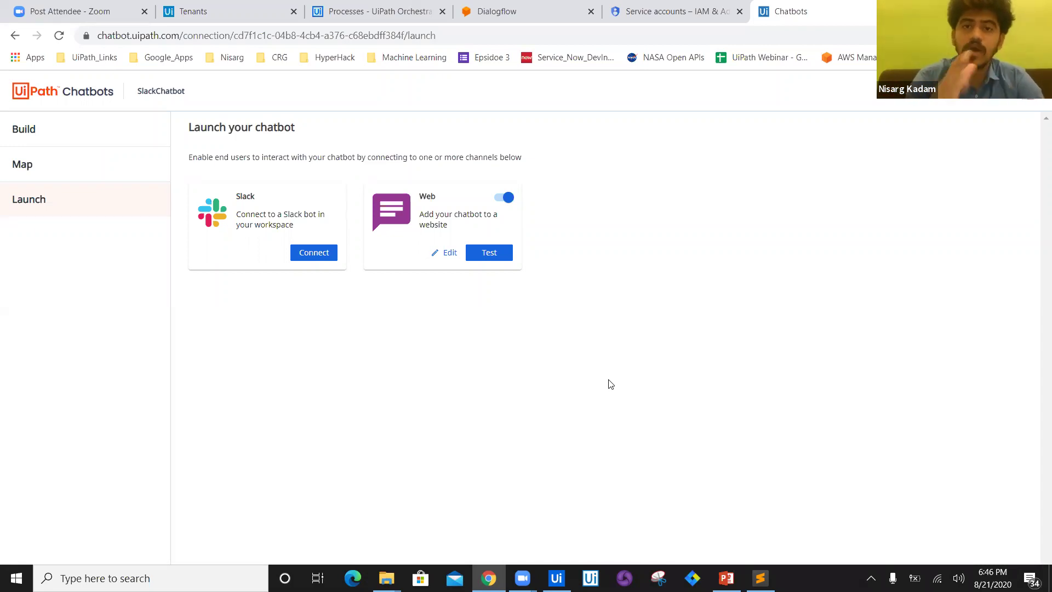
{"action": "left_click", "coordinate": [150, 578]}
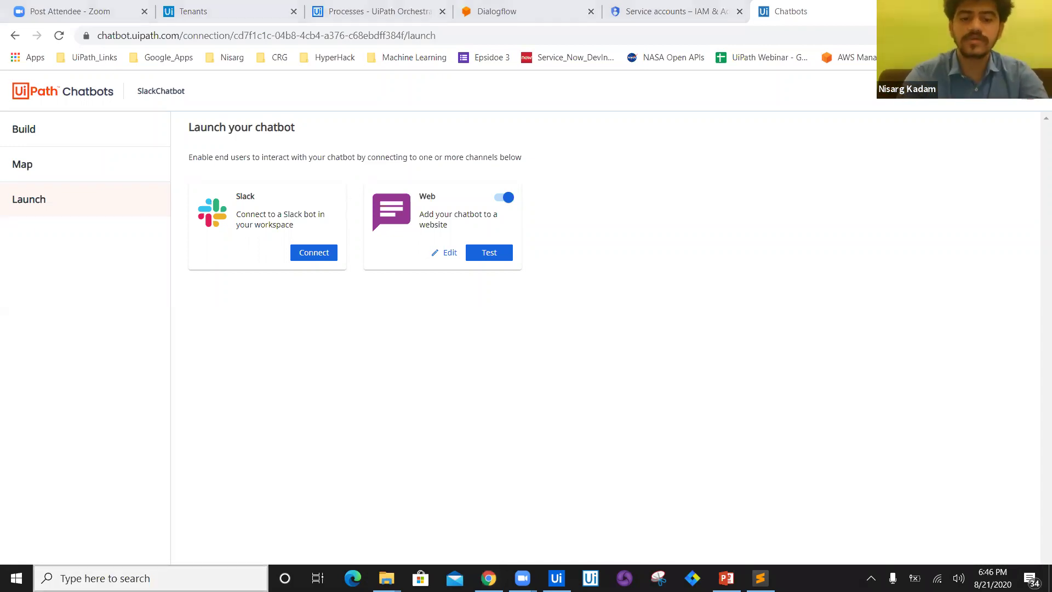
In a new Notepad document, paste the chatbot embed code between <body> and </body> tags.
{"action": "type", "text": "note"}
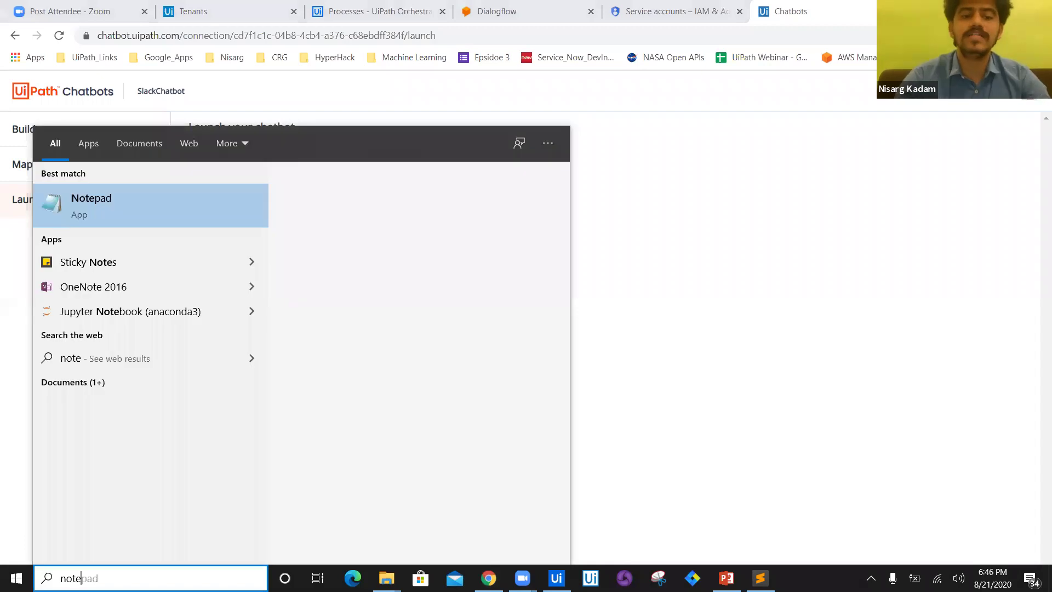
{"action": "key", "text": "Return"}
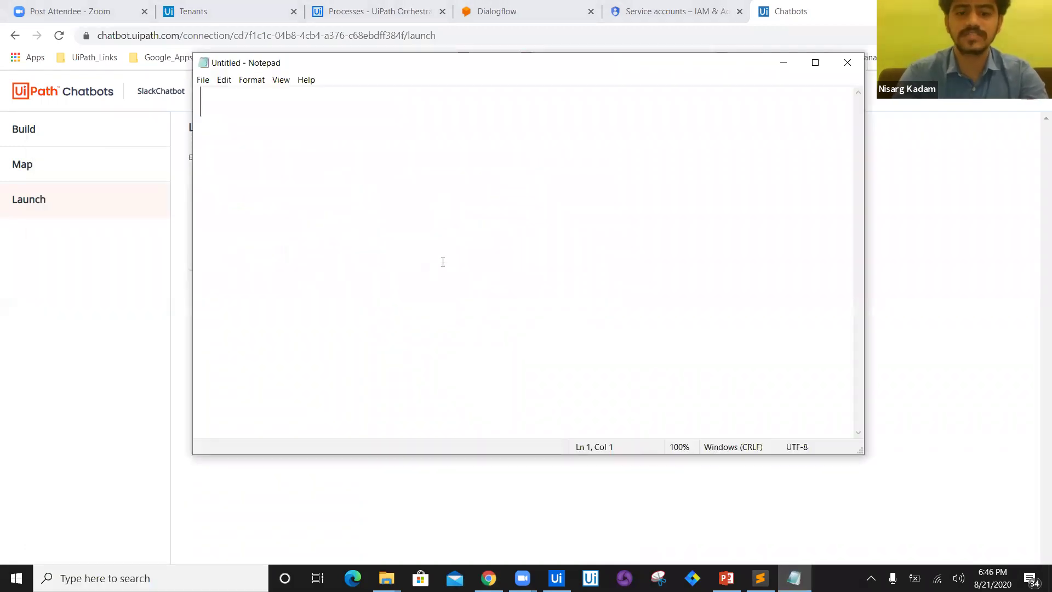
{"action": "type", "text": "<>"}
{"action": "key", "text": "BackSpace"}
{"action": "key", "text": "BackSpace"}
{"action": "type", "text": "<>"}
{"action": "key", "text": "Left"}
{"action": "type", "text": "body"}
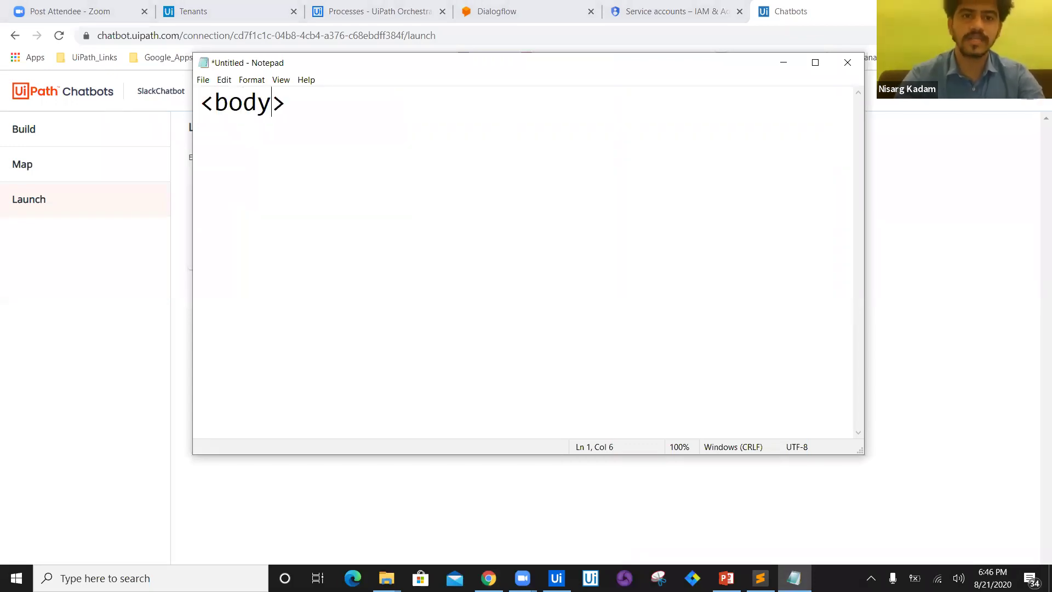
{"action": "key", "text": "Right"}
{"action": "key", "text": "Return"}
{"action": "type", "text": "<>"}
{"action": "key", "text": "Left"}
{"action": "type", "text": "/body"}
{"action": "key", "text": "Up"}
{"action": "key", "text": "Return"}
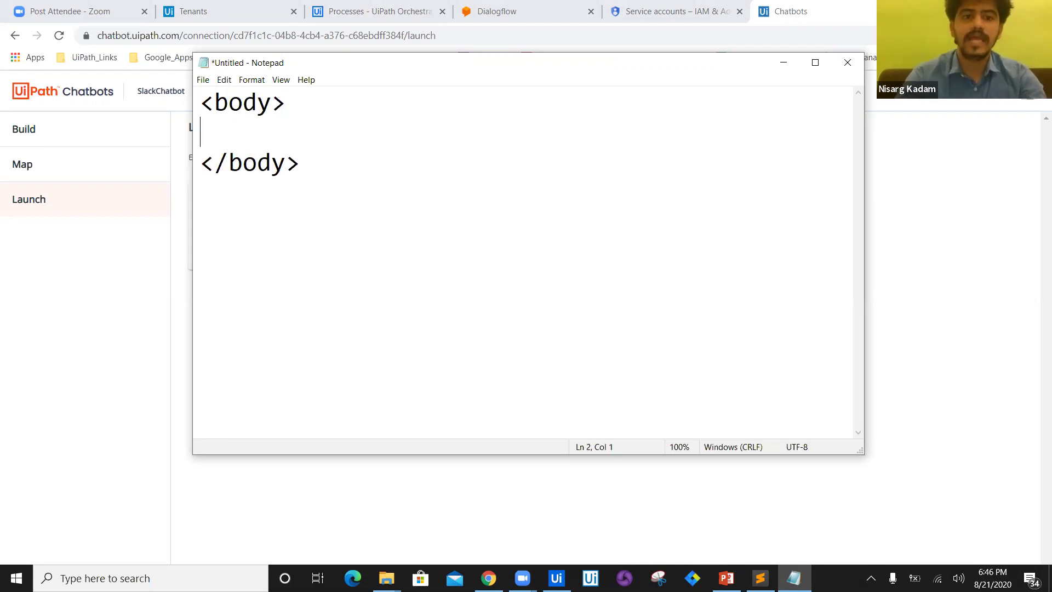
{"action": "key", "text": "ctrl+v"}
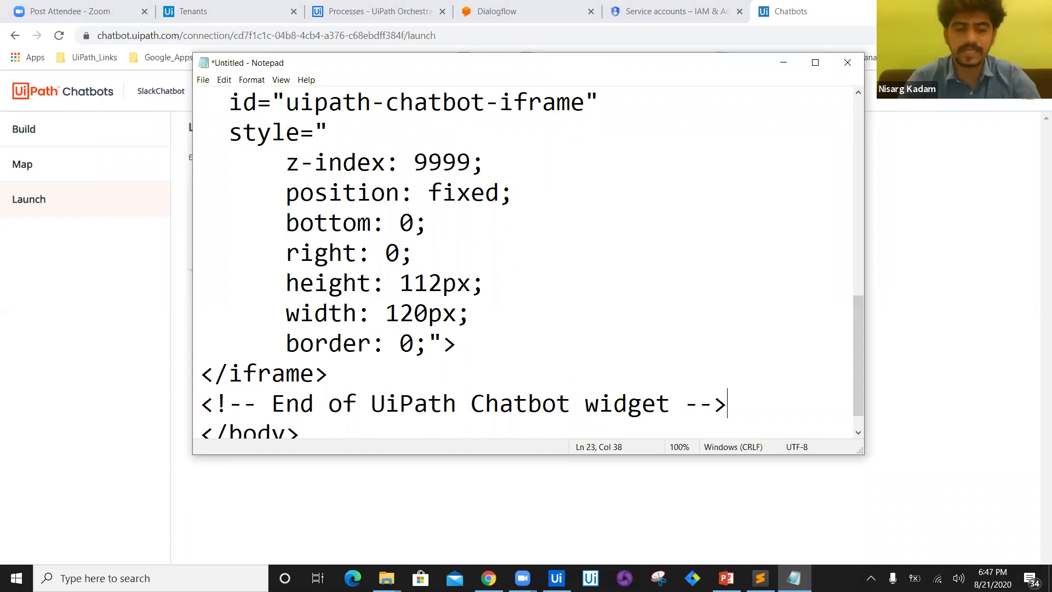
Save the document as SlackChatbot.html with the All Files type.
{"action": "key", "text": "ctrl+s"}
{"action": "left_click", "coordinate": [363, 359]}
{"action": "left_click", "coordinate": [346, 382]}
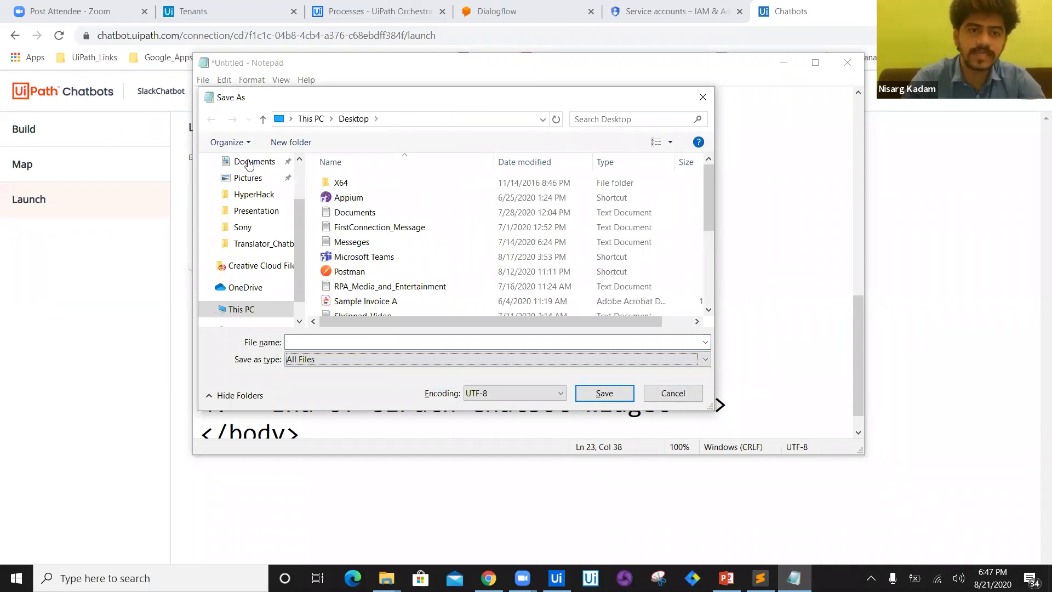
{"action": "left_click", "coordinate": [356, 343]}
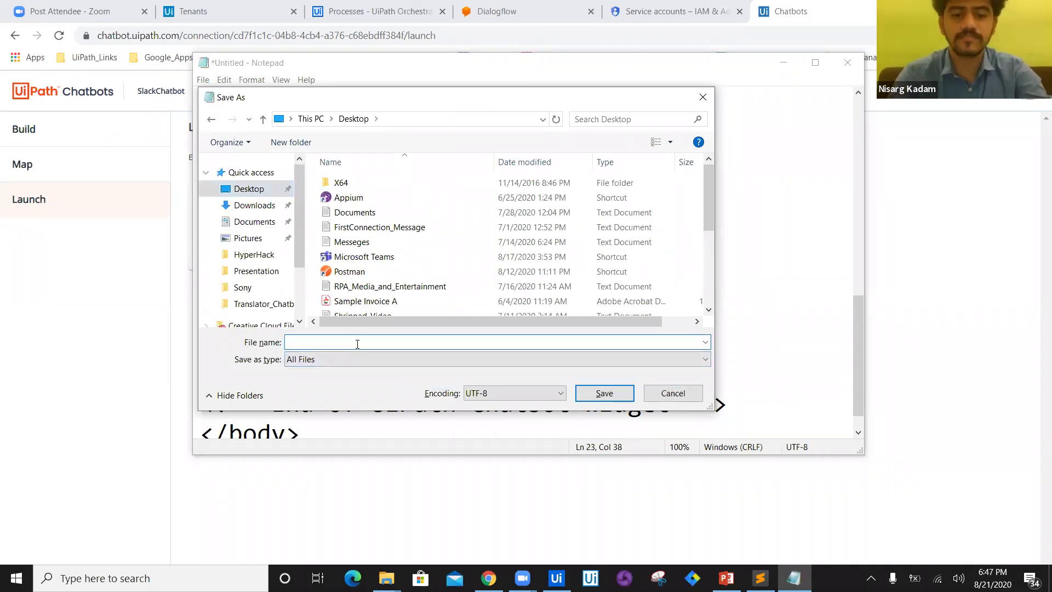
{"action": "type", "text": "SlackChatbot.html"}
{"action": "key", "text": "Return"}
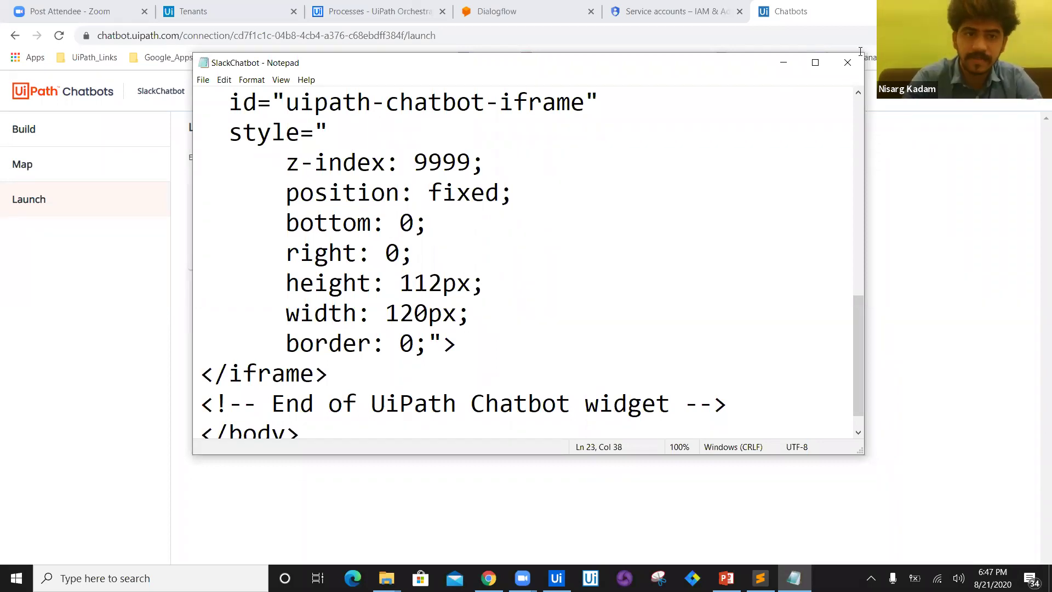
Open SlackChatbot.html from the desktop in Chrome to check the chat widget, then close it.
{"action": "key", "text": "super+d"}
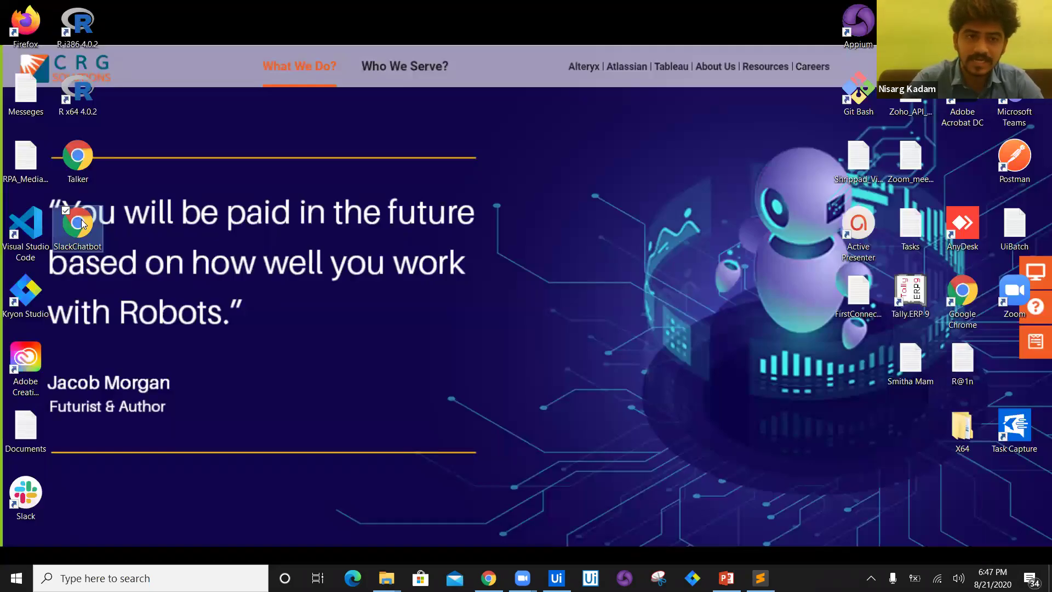
{"action": "double_click", "coordinate": [81, 222]}
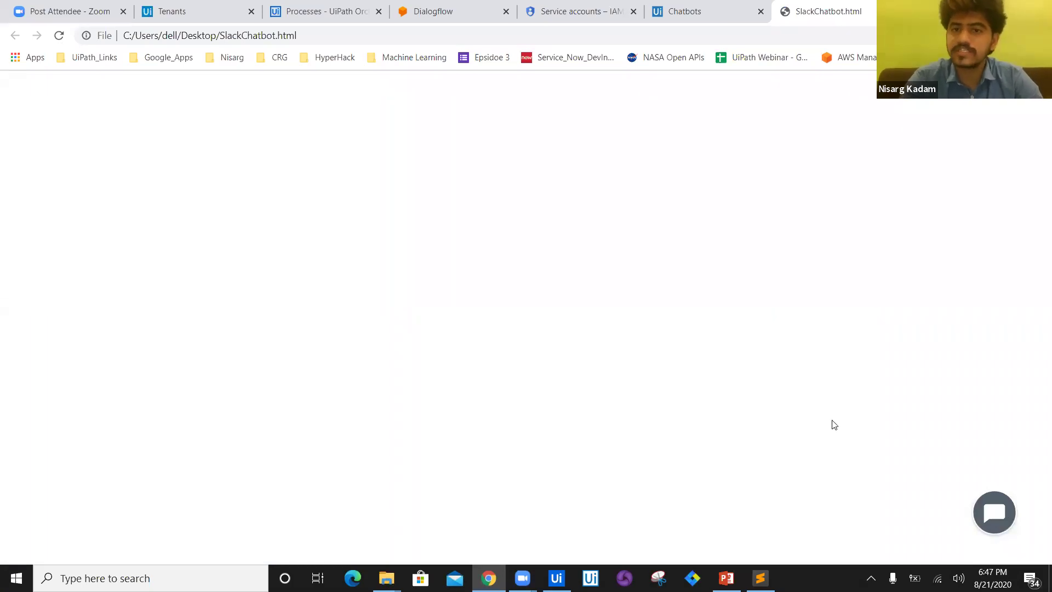
{"action": "key", "text": "ctrl+w"}
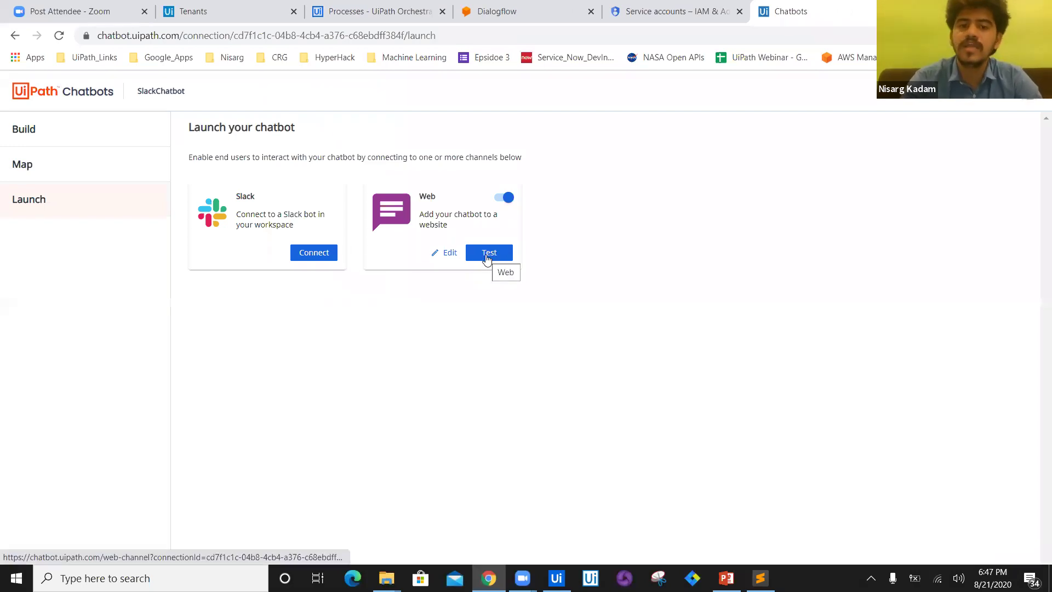
On the Web channel test page, send 'Hi' to SlackChatbot and receive the German Talker welcome.
{"action": "left_click", "coordinate": [486, 257]}
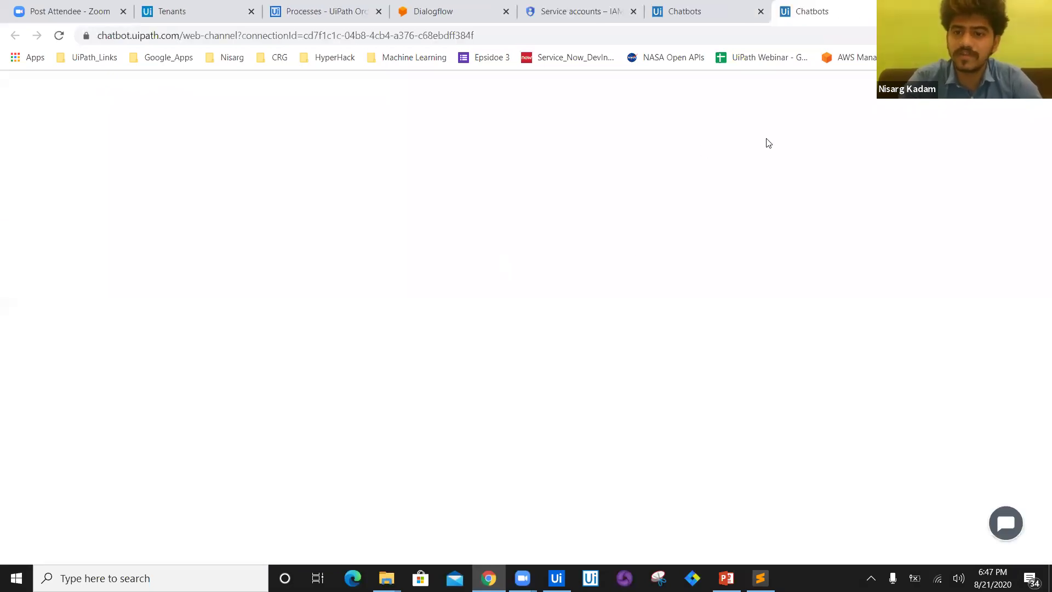
{"action": "left_click", "coordinate": [1006, 522]}
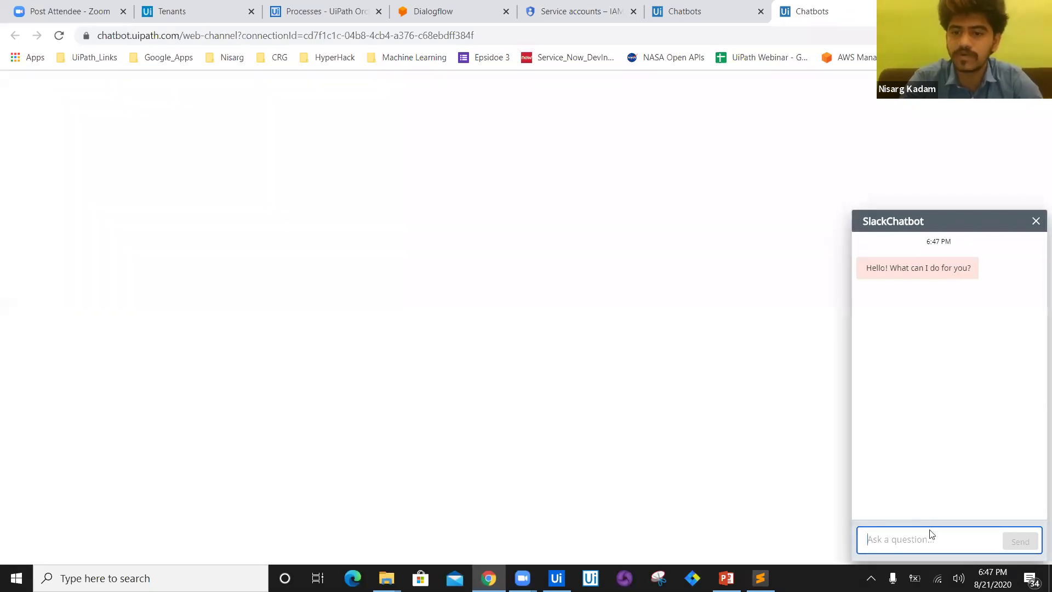
{"action": "type", "text": "Hi"}
{"action": "key", "text": "Return"}
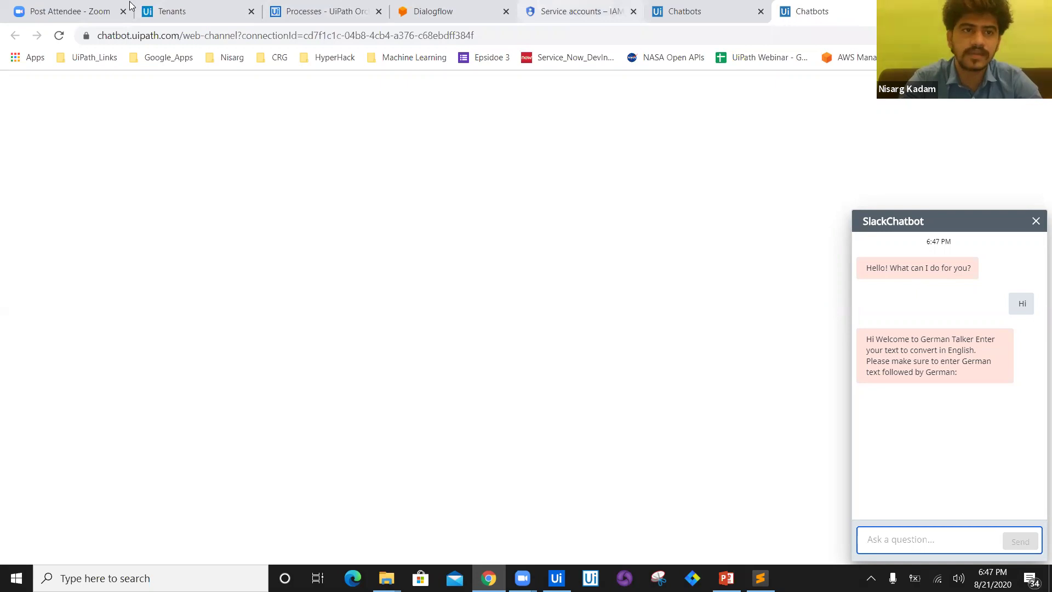
{"action": "left_click", "coordinate": [94, 8]}
{"action": "left_click", "coordinate": [137, 41]}
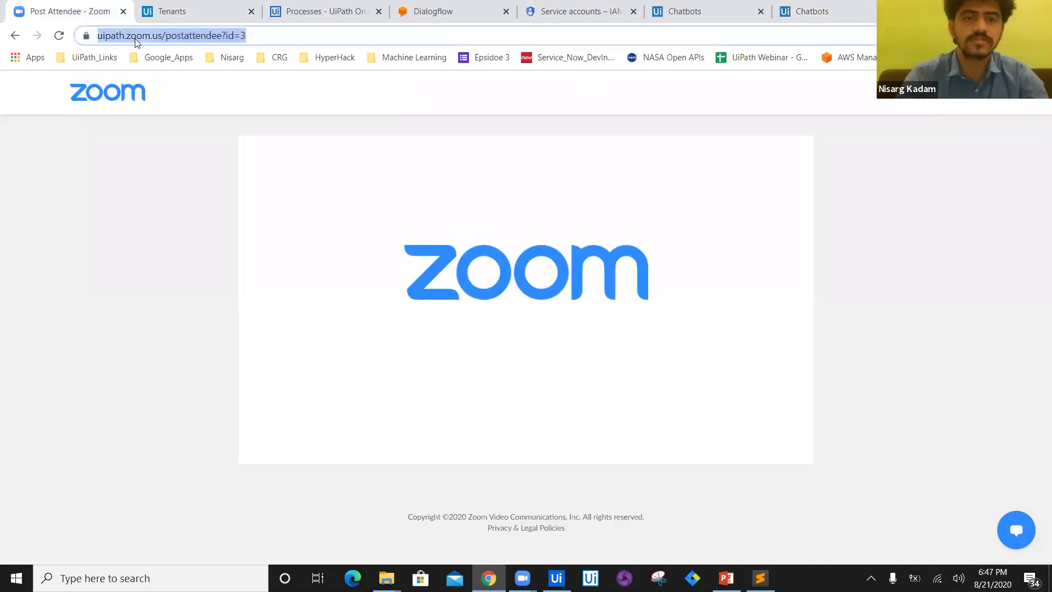
Translate an English 'My name is …' sentence into German with Google's translator and select the result.
{"action": "type", "text": "engli"}
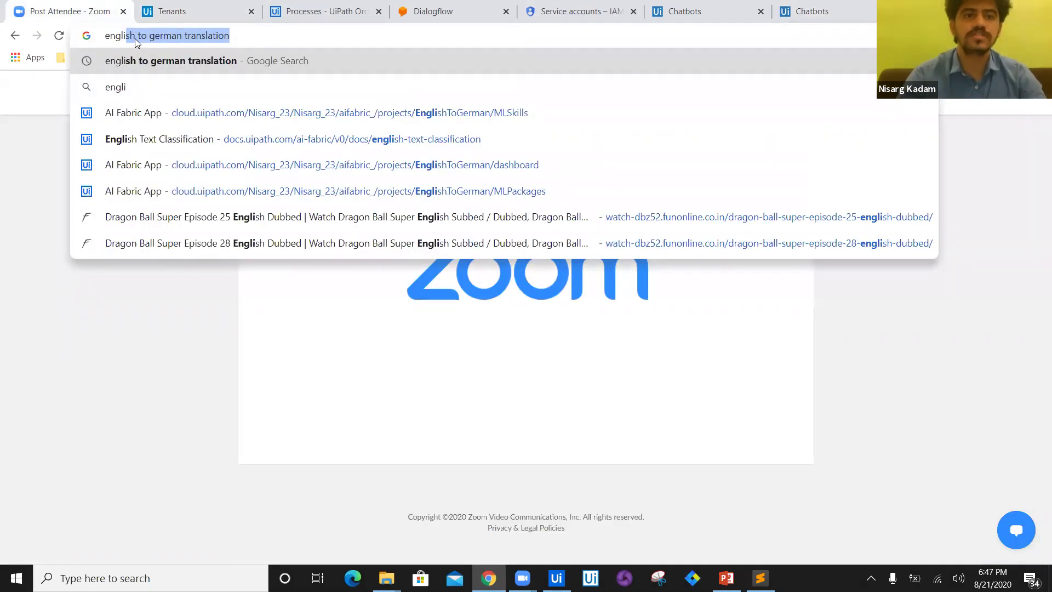
{"action": "key", "text": "Return"}
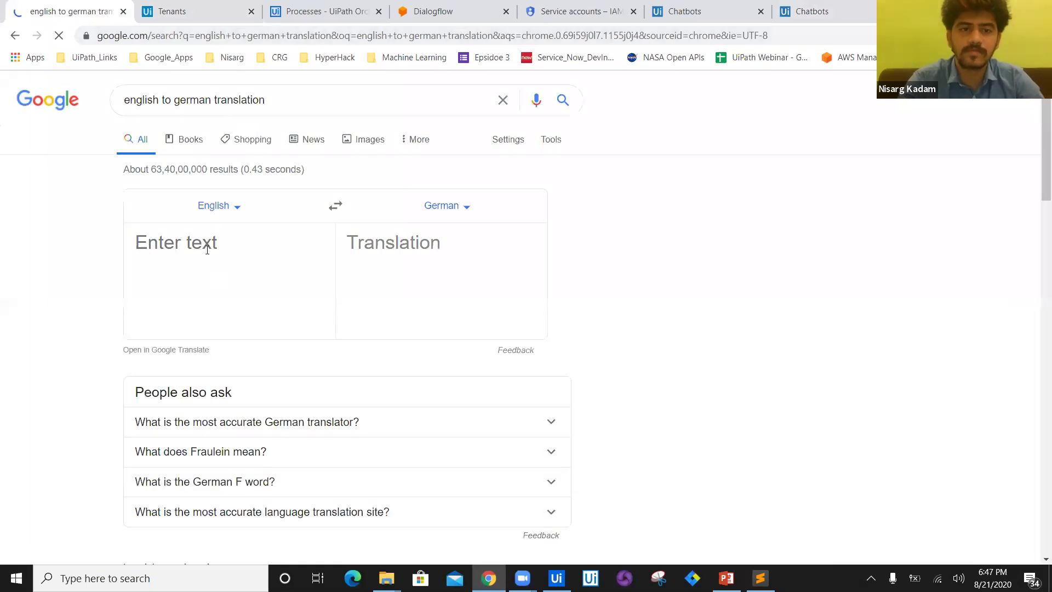
{"action": "left_click", "coordinate": [206, 247]}
{"action": "type", "text": "My a"}
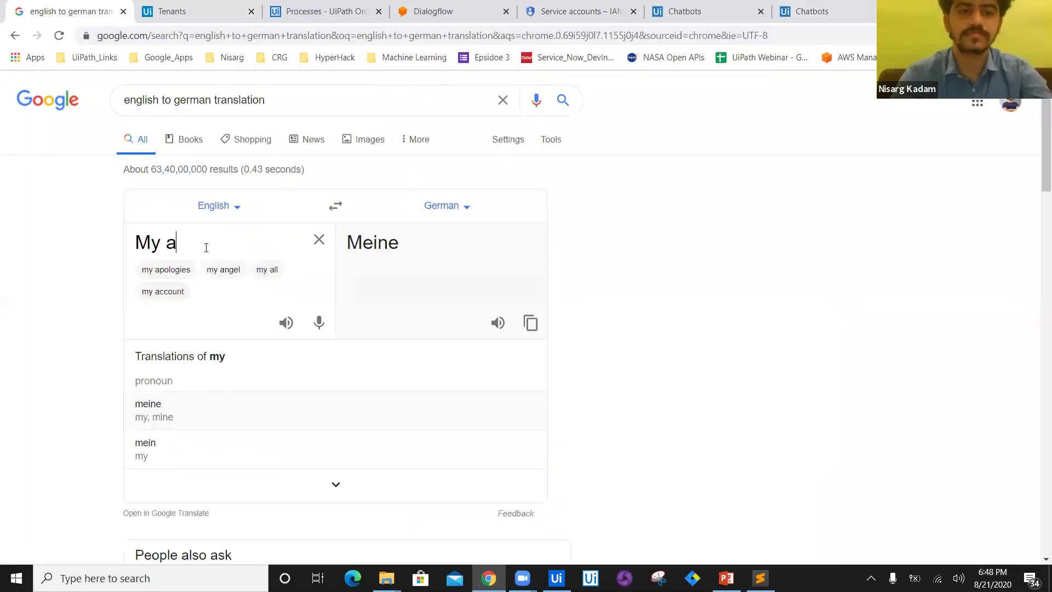
{"action": "key", "text": "BackSpace"}
{"action": "type", "text": "name "}
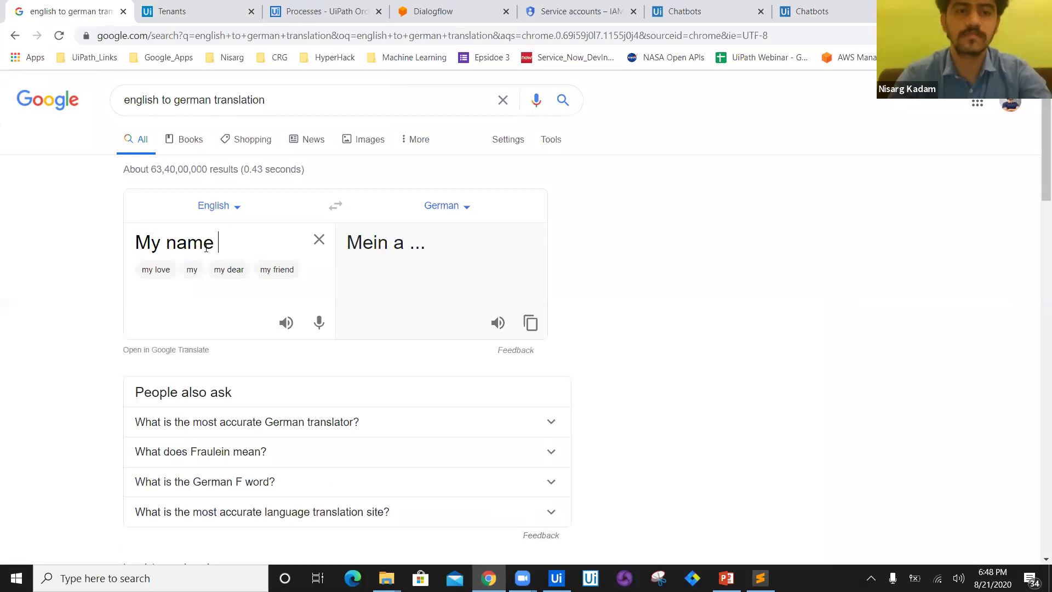
{"action": "type", "text": "is Nisarg"}
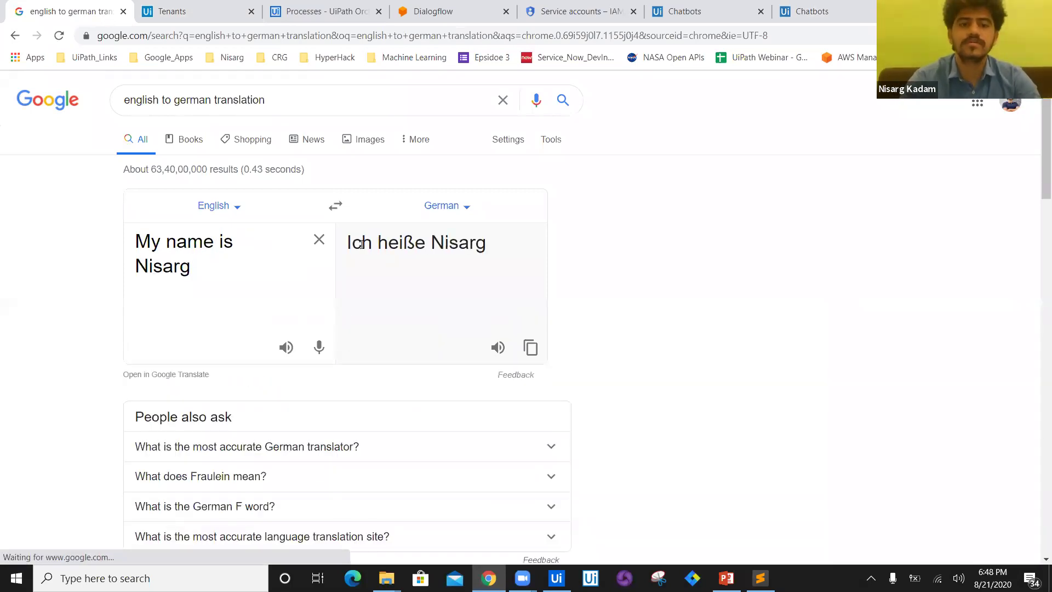
{"action": "left_click_drag", "start_coordinate": [352, 243], "coordinate": [493, 252]}
{"action": "key", "text": "ctrl+c"}
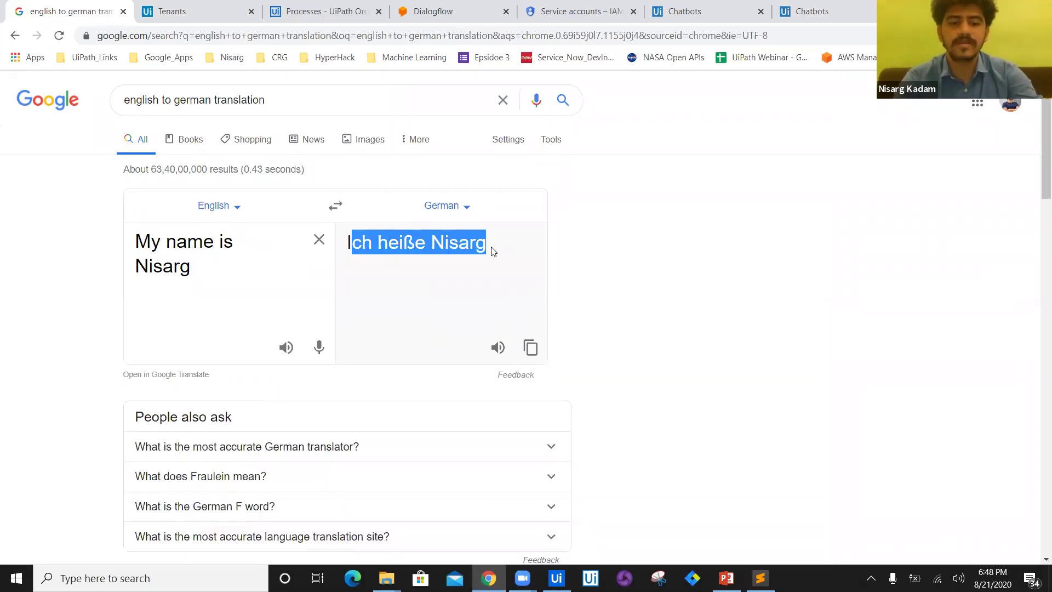
{"action": "left_click", "coordinate": [822, 11]}
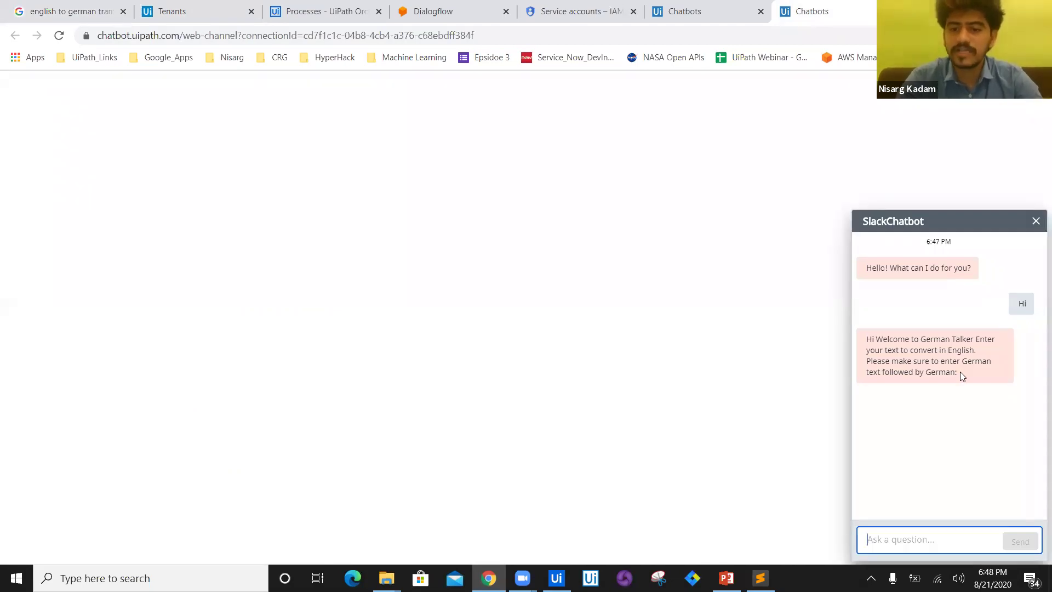
Send the German sentence, then 'hi', then the sentence prefixed with 'German:' to the bot.
{"action": "key", "text": "ctrl+v"}
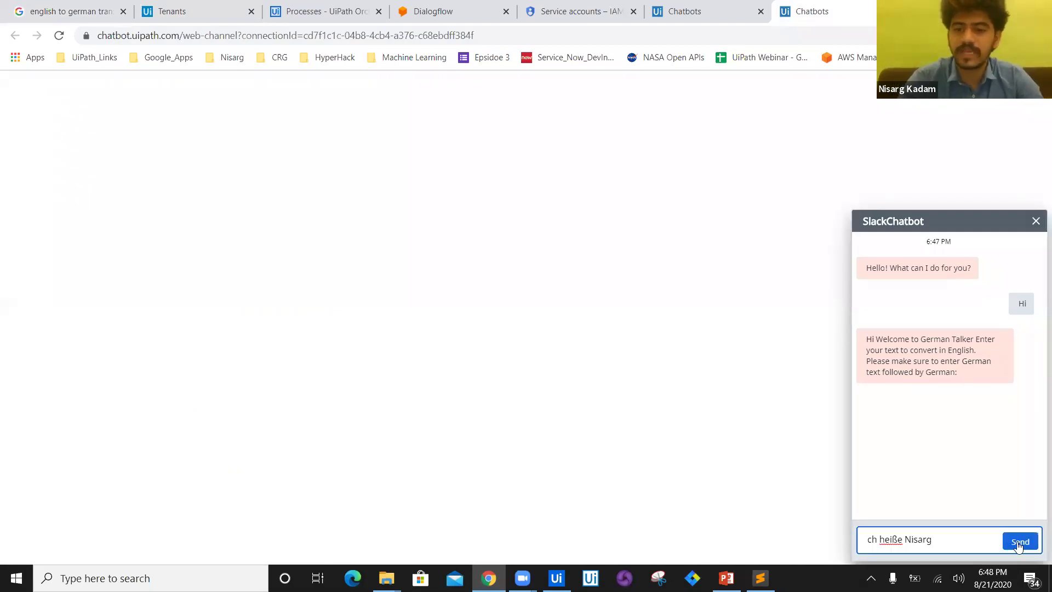
{"action": "left_click", "coordinate": [1018, 541]}
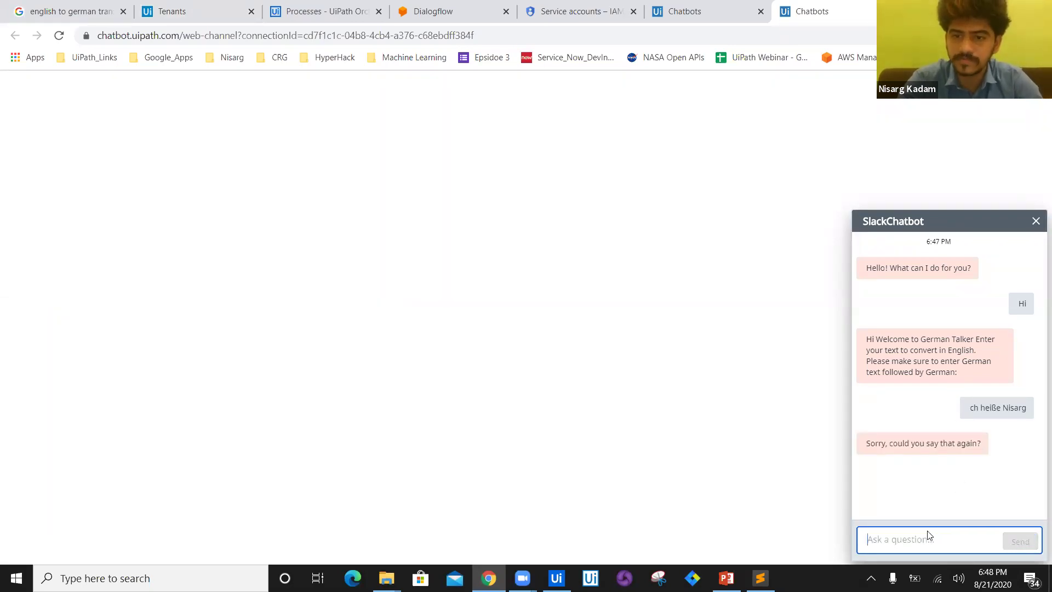
{"action": "type", "text": "German"}
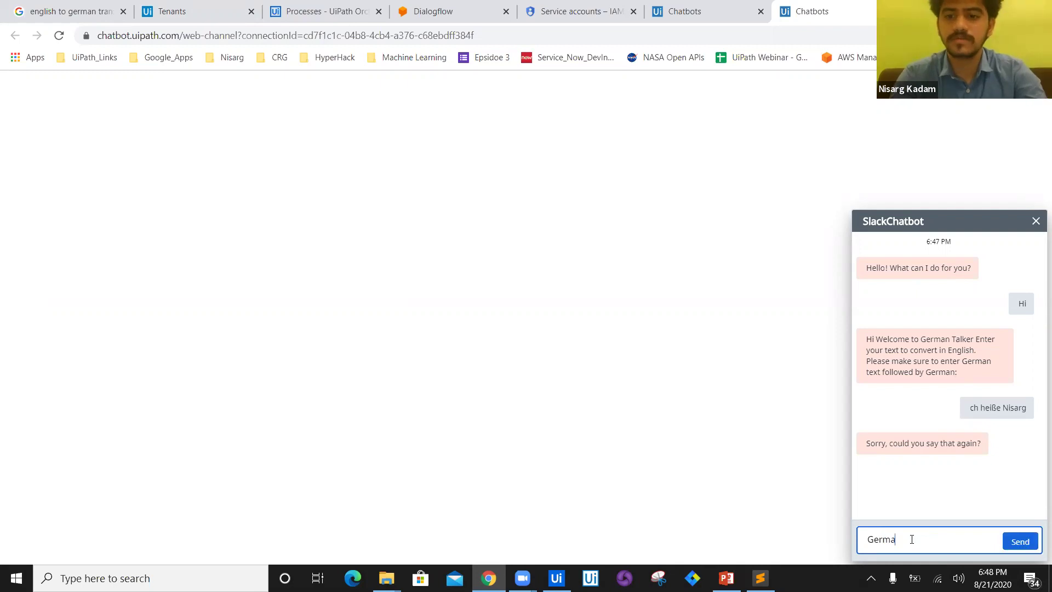
{"action": "key", "text": "BackSpace"}
{"action": "key", "text": "BackSpace"}
{"action": "key", "text": "BackSpace"}
{"action": "key", "text": "BackSpace"}
{"action": "key", "text": "BackSpace"}
{"action": "type", "text": "hi"}
{"action": "key", "text": "Return"}
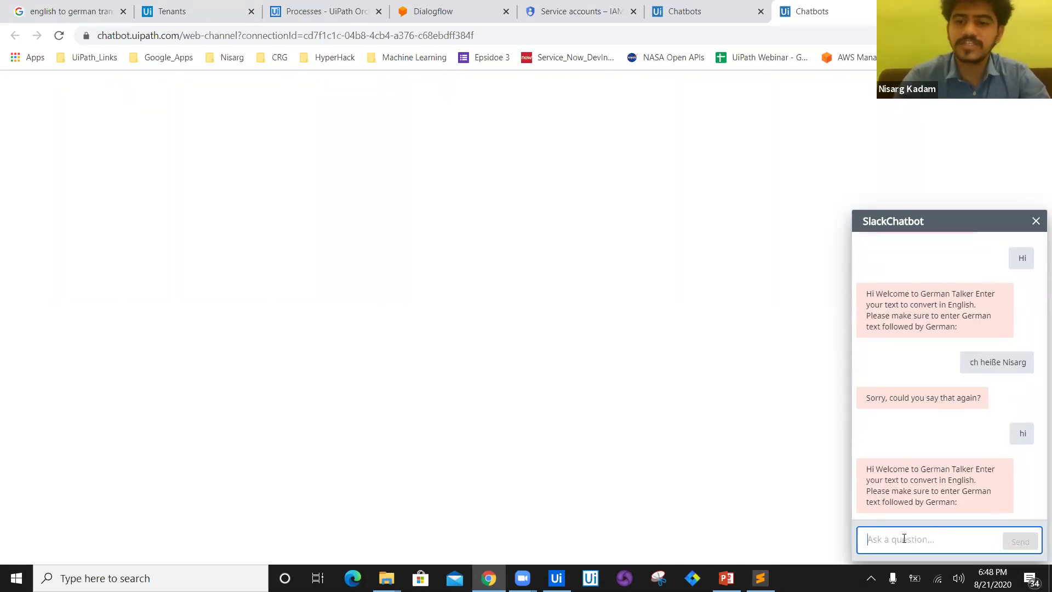
{"action": "type", "text": "German"}
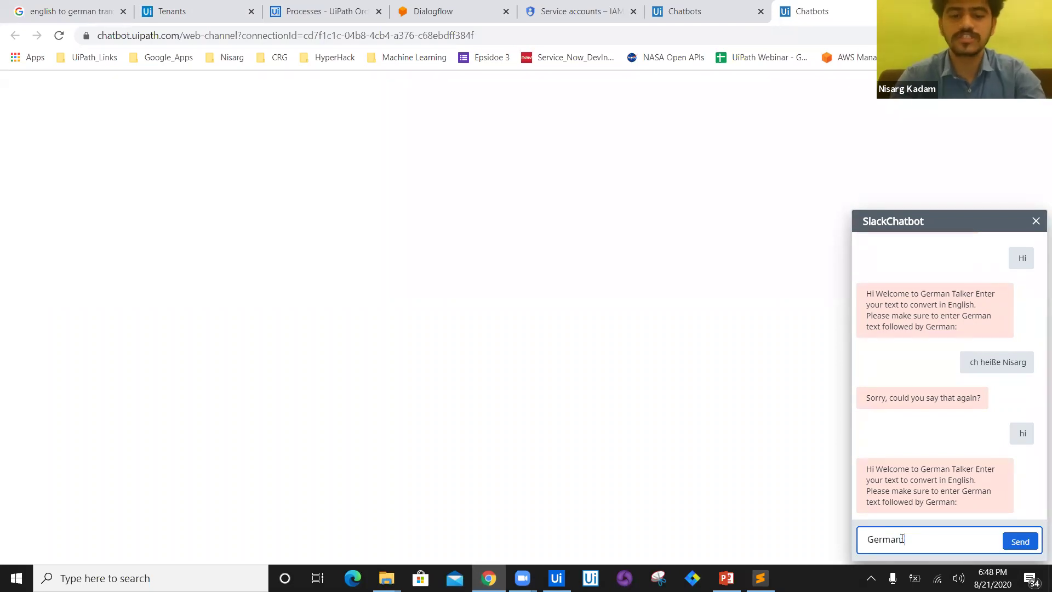
{"action": "type", "text": ":"}
{"action": "key", "text": "ctrl+v"}
{"action": "key", "text": "Return"}
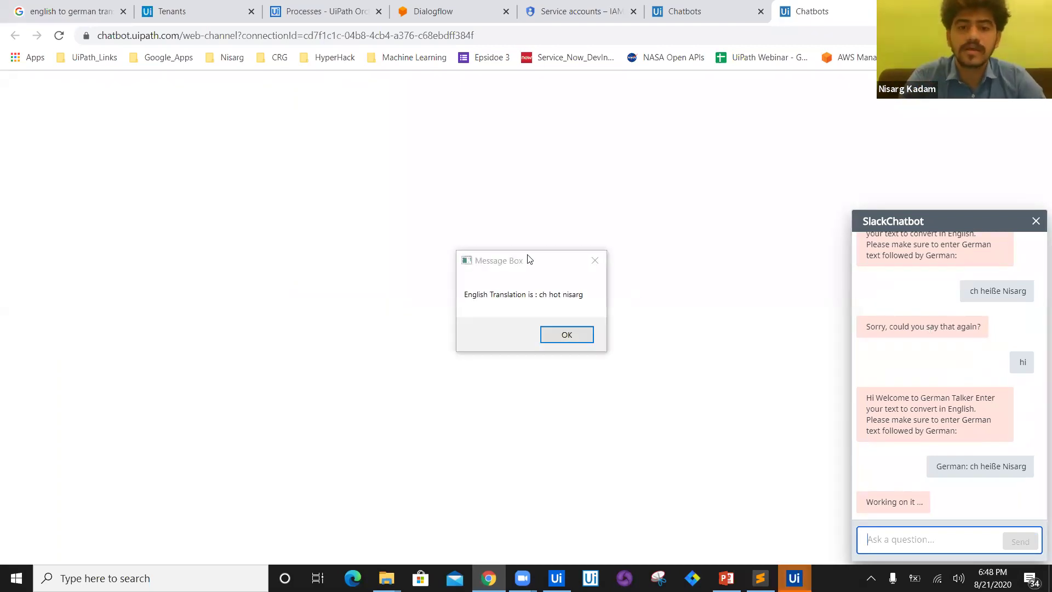
Dismiss the robot's English translation, reply 'Thanks' to get 'Dank', and close the chat panel.
{"action": "left_click", "coordinate": [565, 335]}
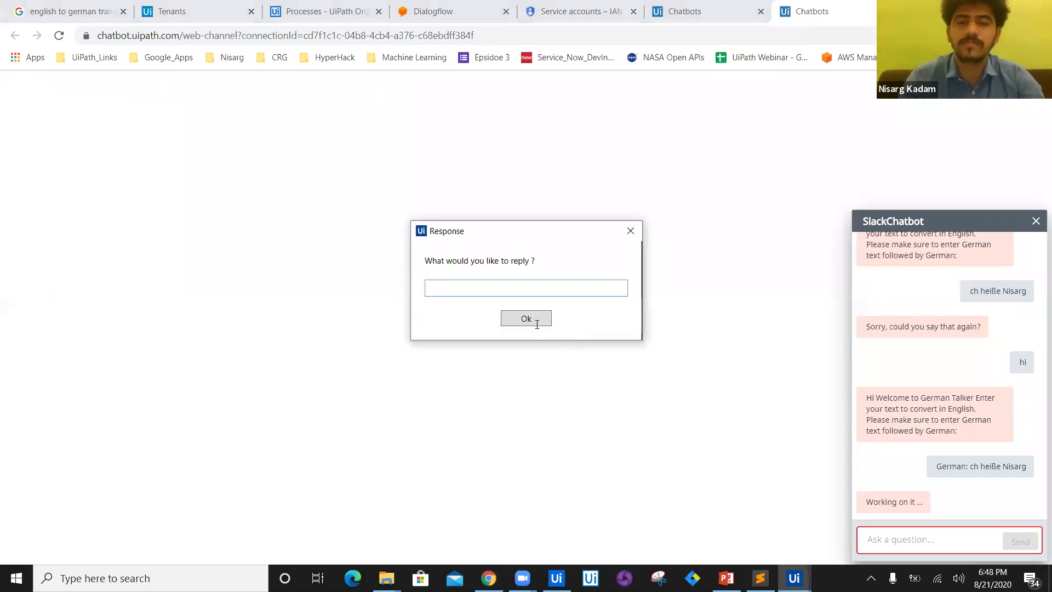
{"action": "type", "text": "Thanks"}
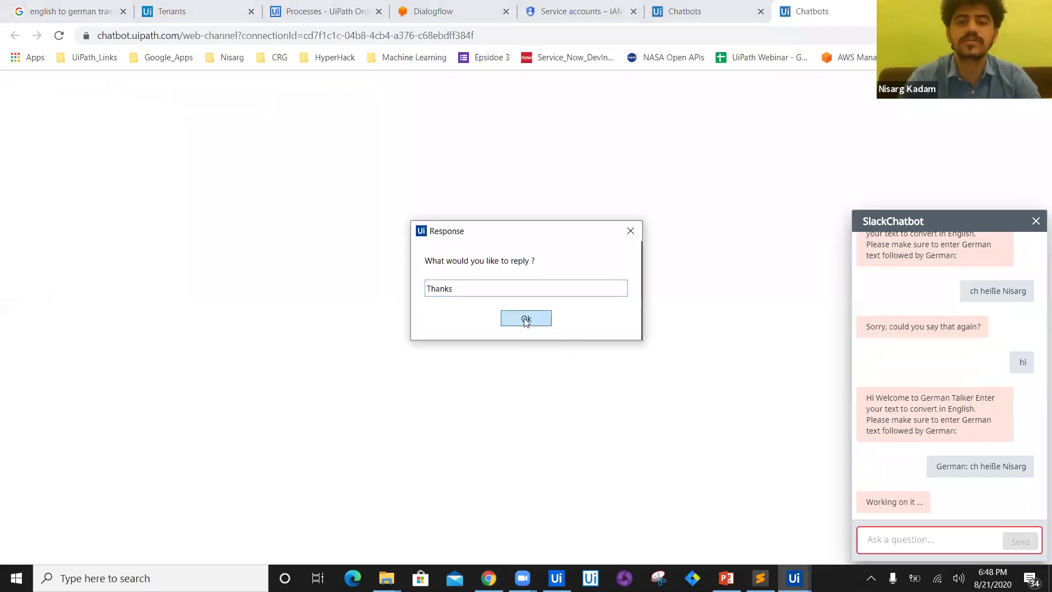
{"action": "left_click", "coordinate": [525, 320]}
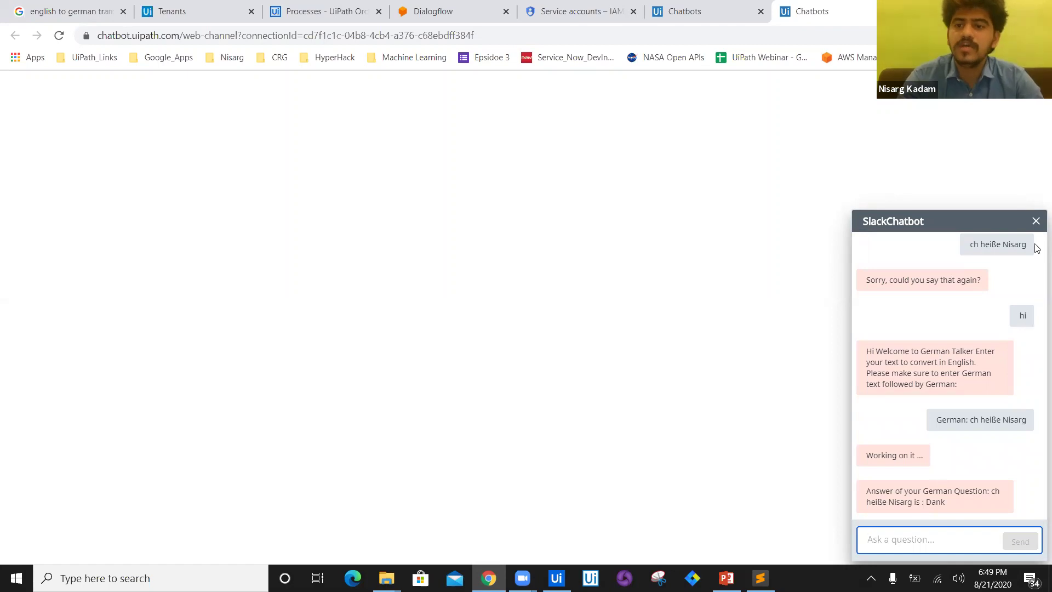
{"action": "left_click", "coordinate": [1036, 221]}
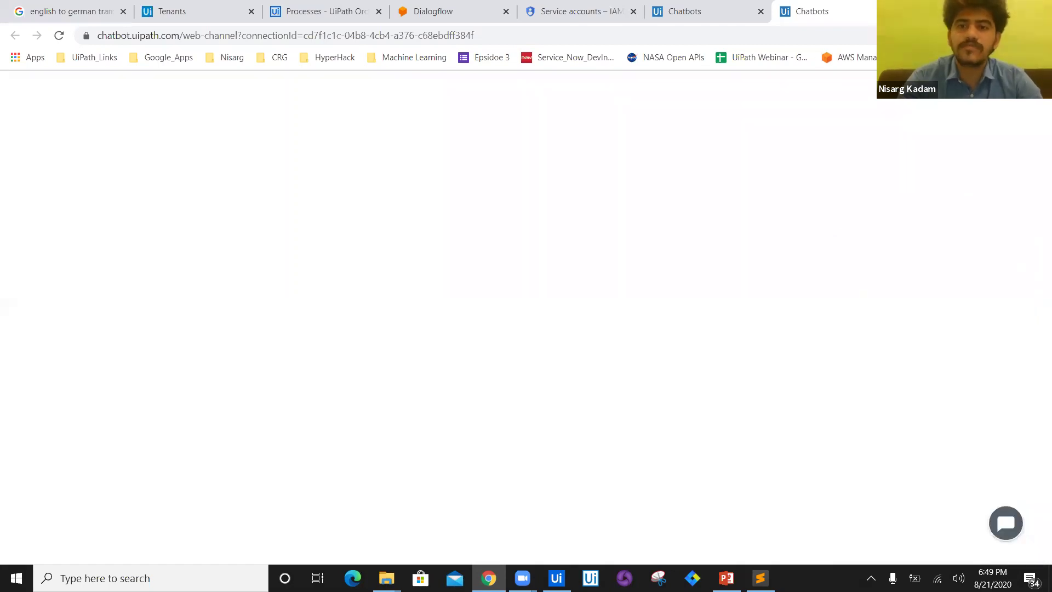
Close the web-chat test tab and look over the Slack bot connection form, closing it unfilled.
{"action": "key", "text": "ctrl+w"}
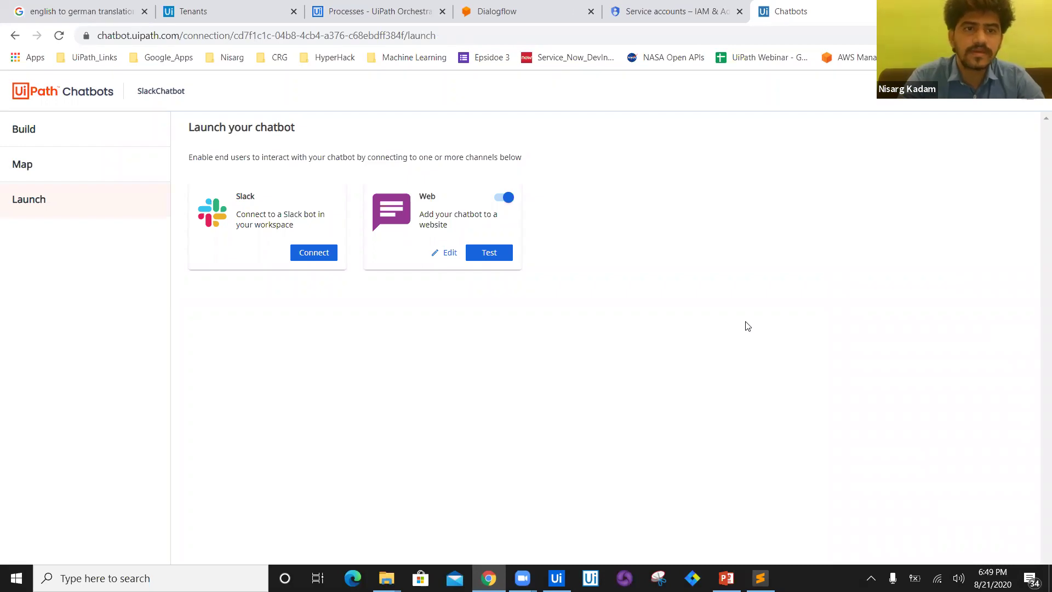
{"action": "left_click", "coordinate": [312, 251]}
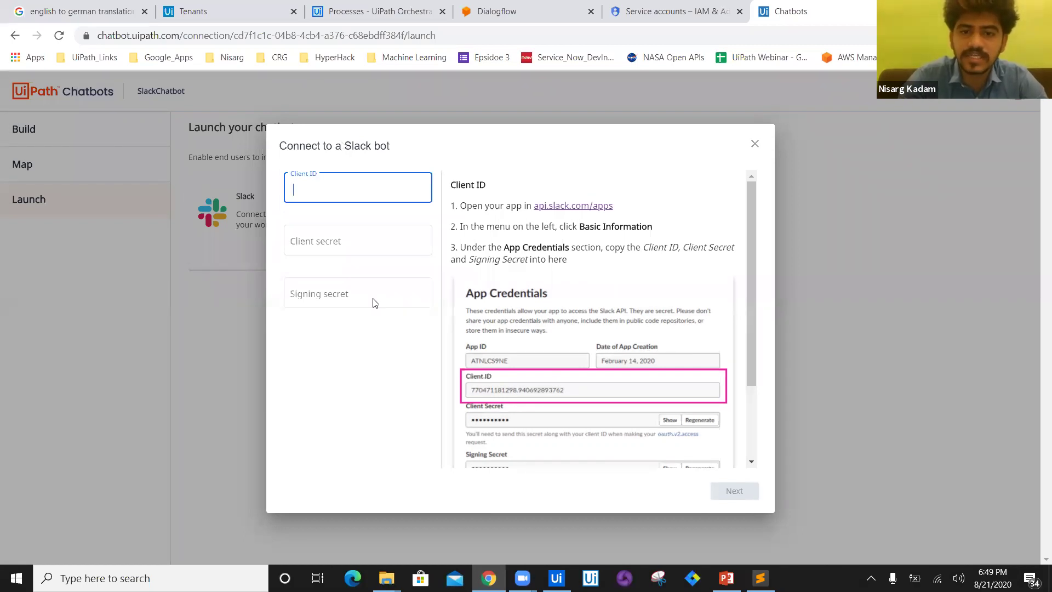
{"action": "left_click", "coordinate": [755, 144]}
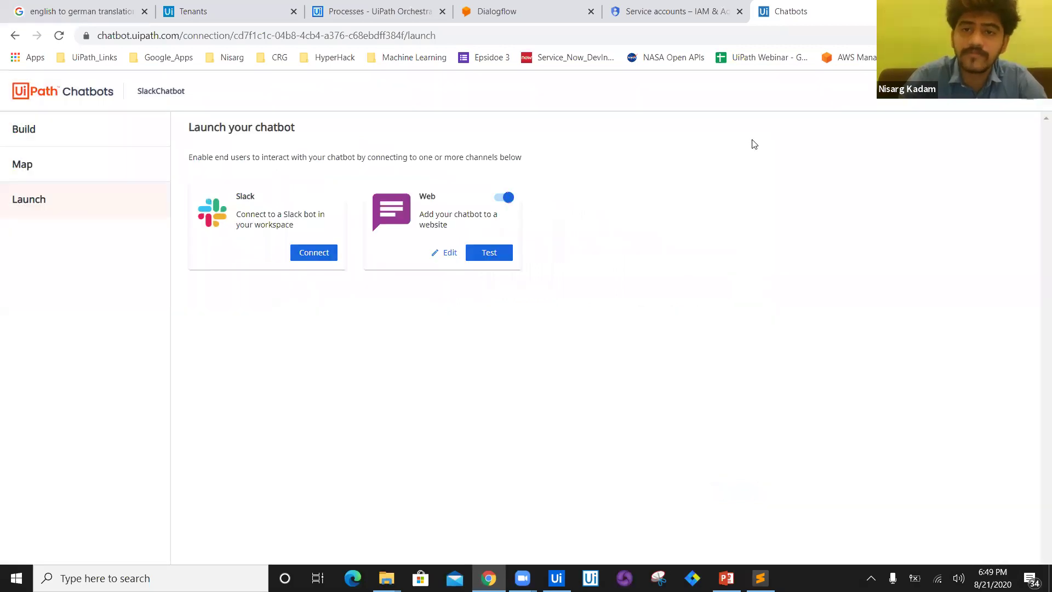
{"action": "key", "text": "ctrl+t"}
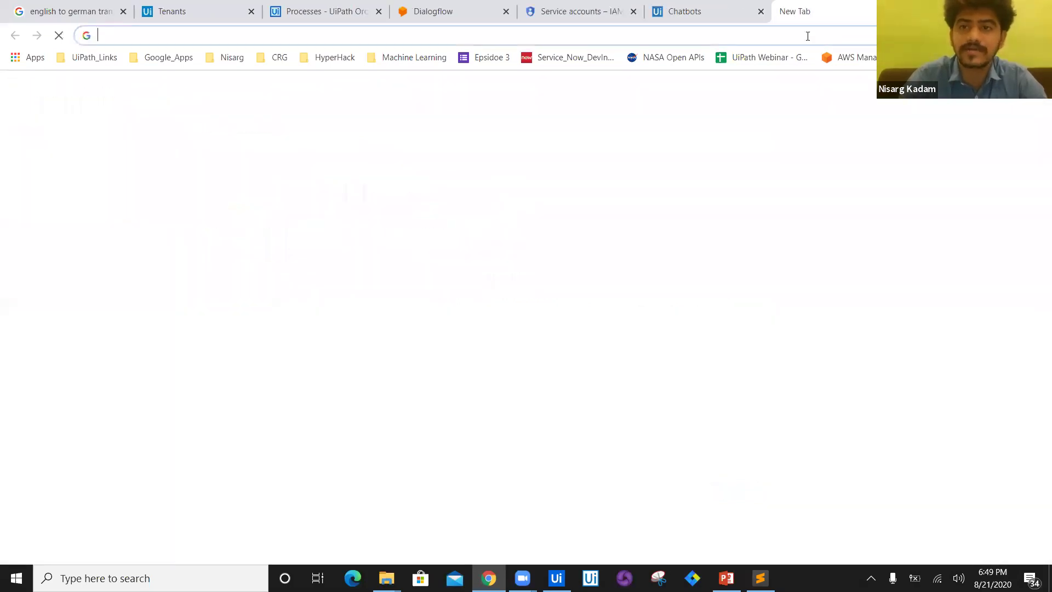
Go to slack.com and start the free sign-up to create a new Slack workspace.
{"action": "type", "text": "sla"}
{"action": "key", "text": "Return"}
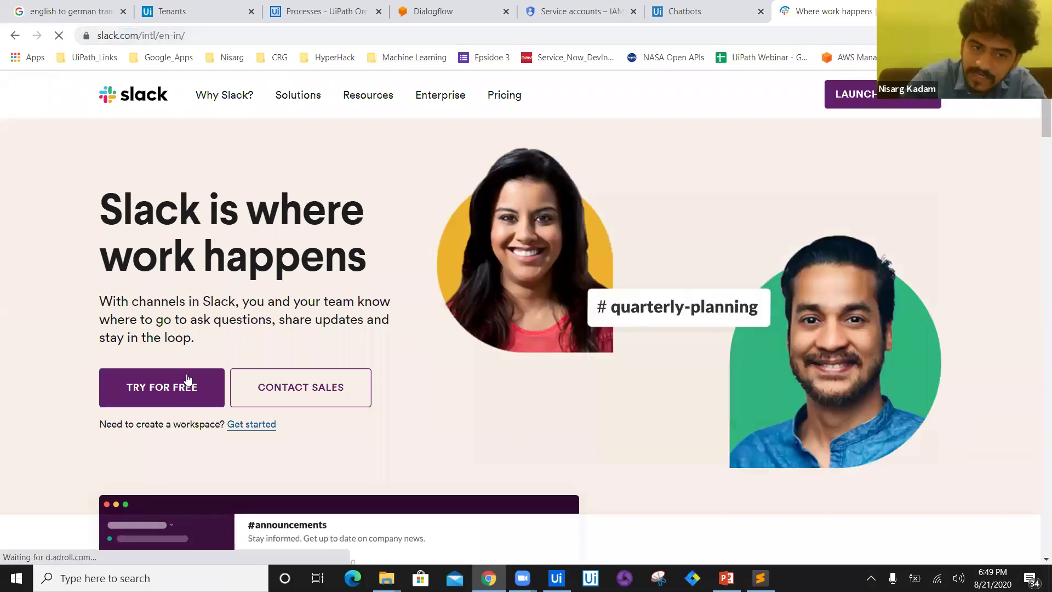
{"action": "left_click", "coordinate": [157, 402]}
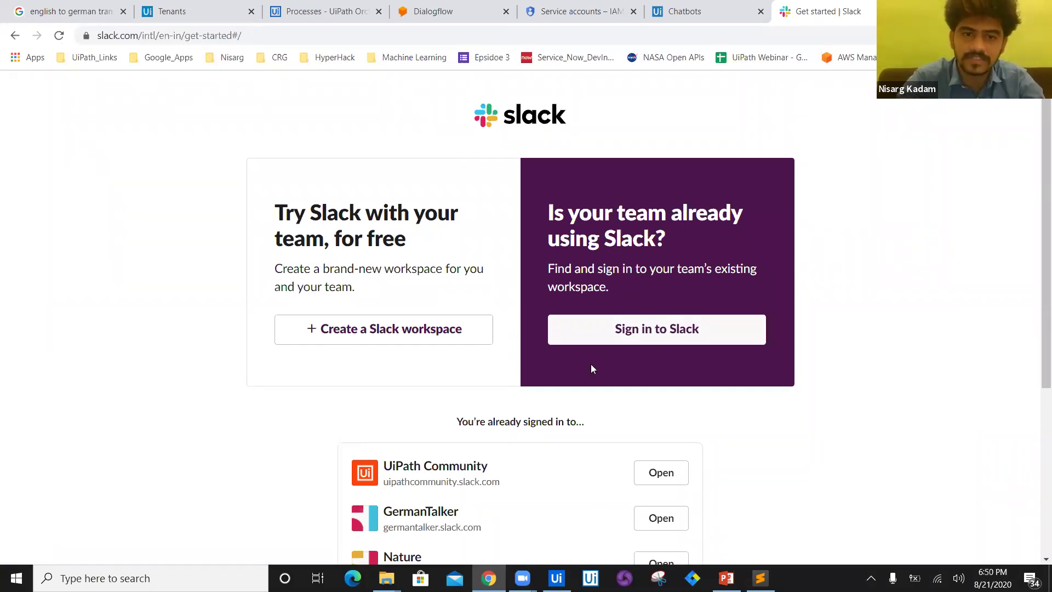
{"action": "scroll", "coordinate": [591, 366], "scroll_direction": "down", "scroll_amount": 2}
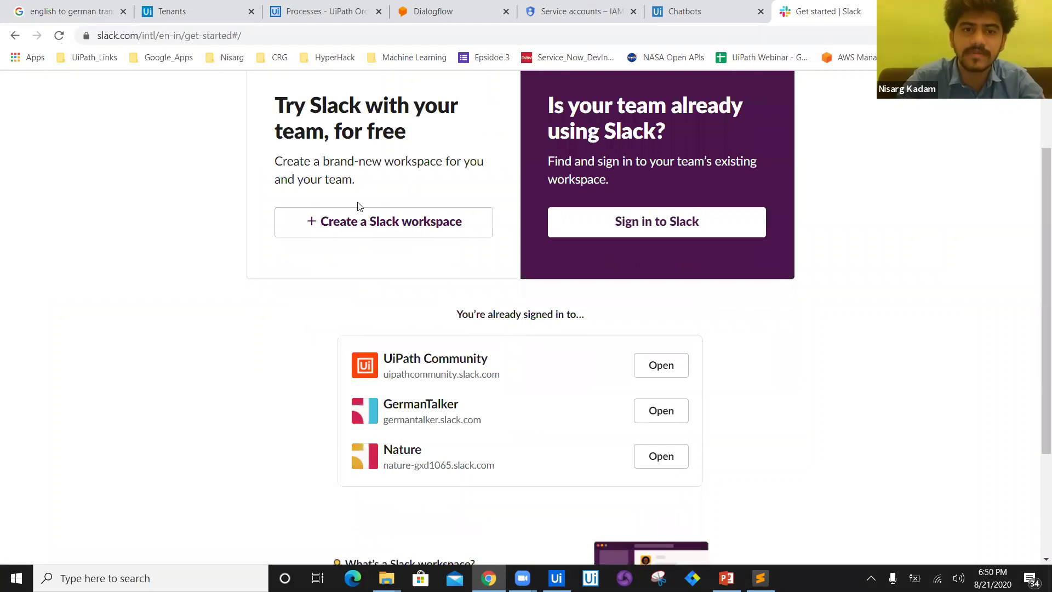
{"action": "left_click", "coordinate": [382, 228]}
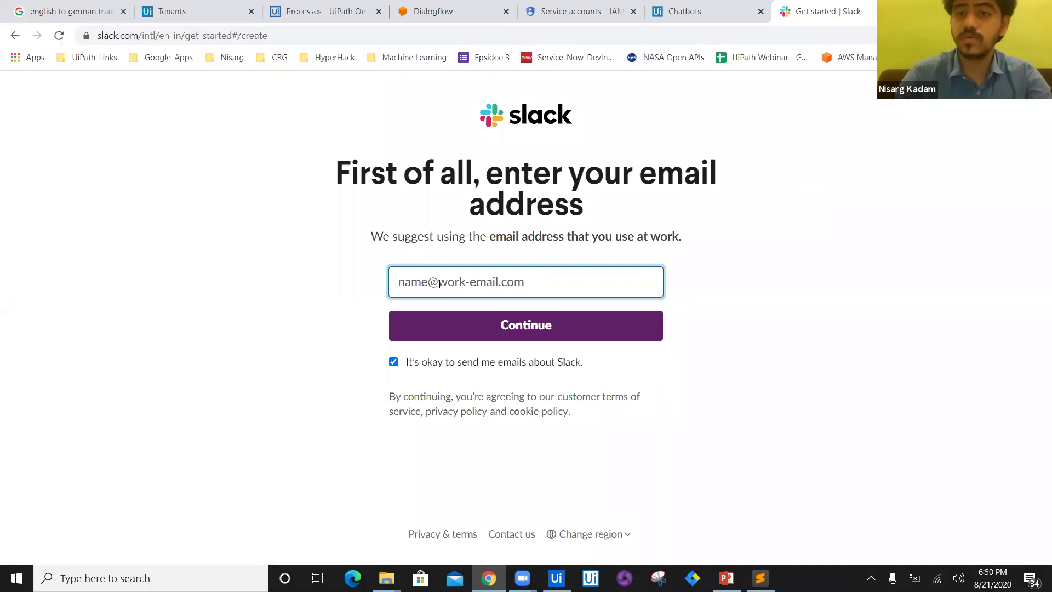
Enter the work e-mail address and submit it to receive a confirmation code.
{"action": "type", "text": "digitall"}
{"action": "key", "text": "BackSpace"}
{"action": "key", "text": "BackSpace"}
{"action": "type", "text": "ln"}
{"action": "left_click", "coordinate": [495, 318]}
{"action": "left_click", "coordinate": [517, 325]}
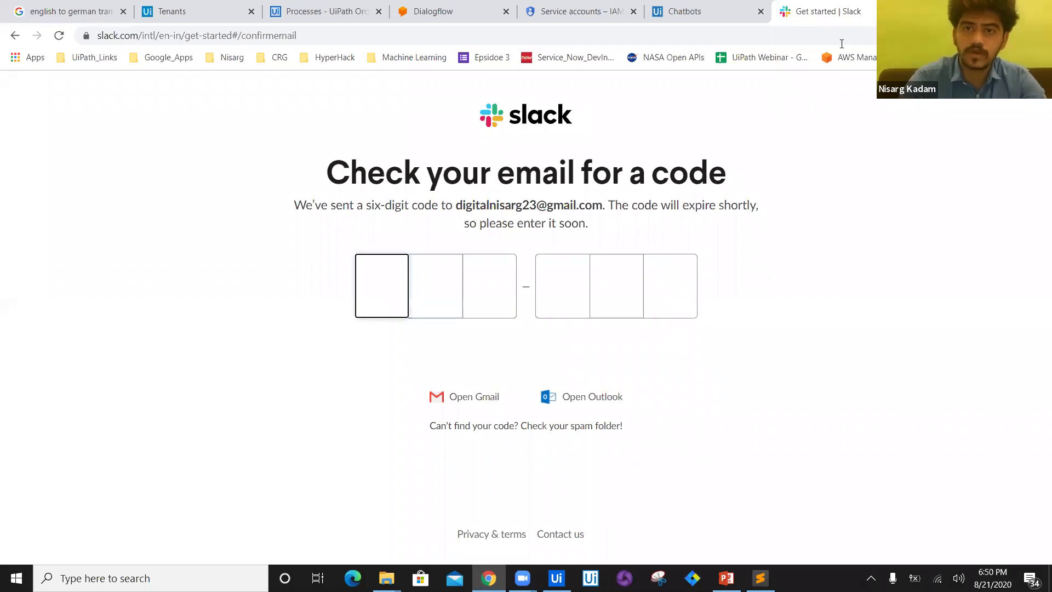
Open Slack's confirmation e-mail in Gmail and enter its six-digit code in the sign-up form.
{"action": "key", "text": "ctrl+t"}
{"action": "left_click", "coordinate": [1032, 91]}
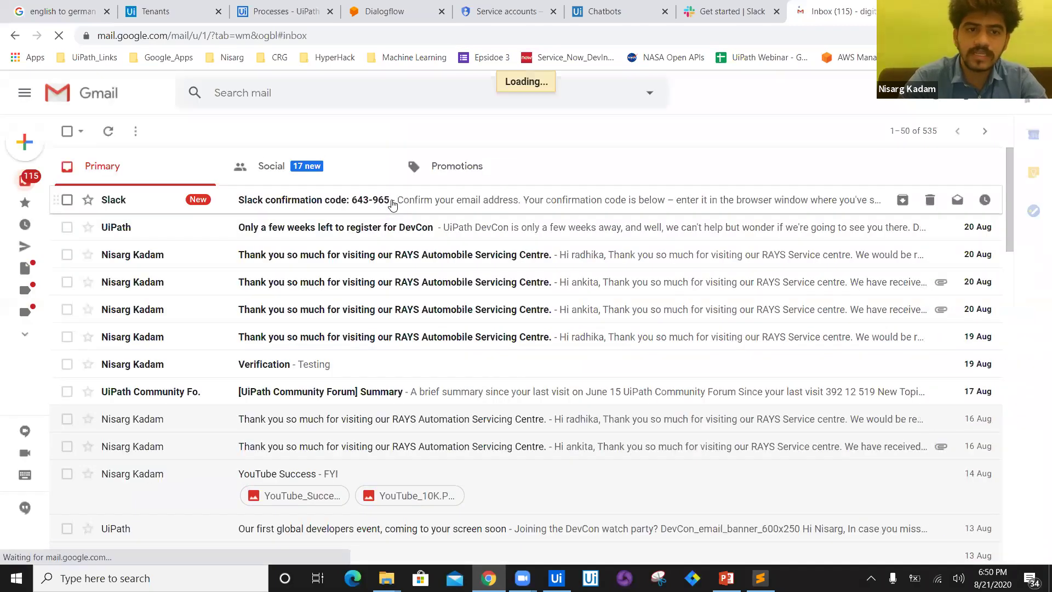
{"action": "left_click", "coordinate": [431, 206]}
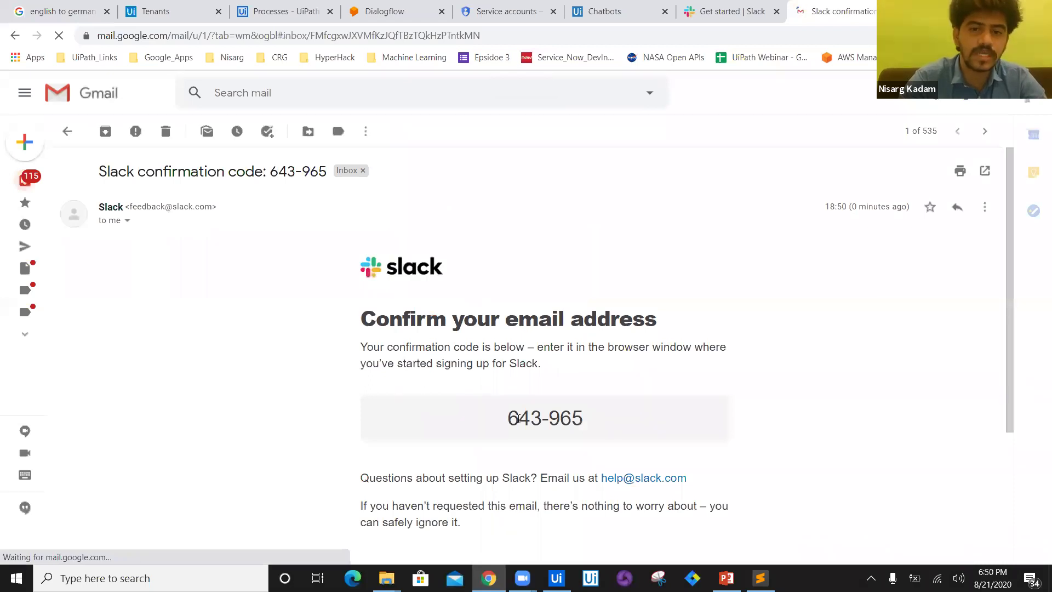
{"action": "left_click", "coordinate": [718, 8]}
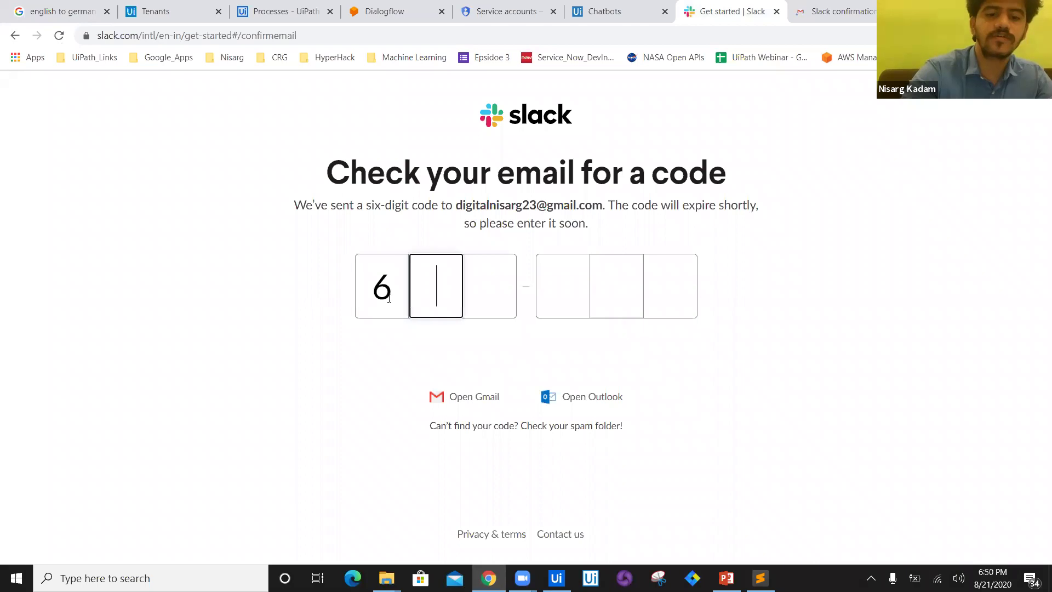
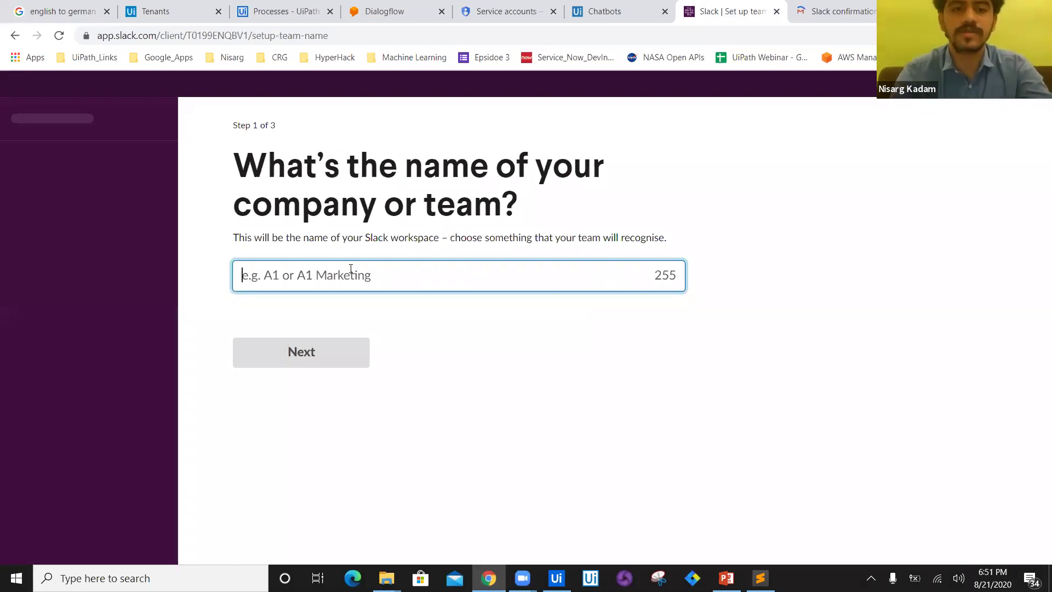
Name the workspace SlackBot and the project UiPath Automation, then invite a teammate by e-mail.
{"action": "type", "text": "SlackB"}
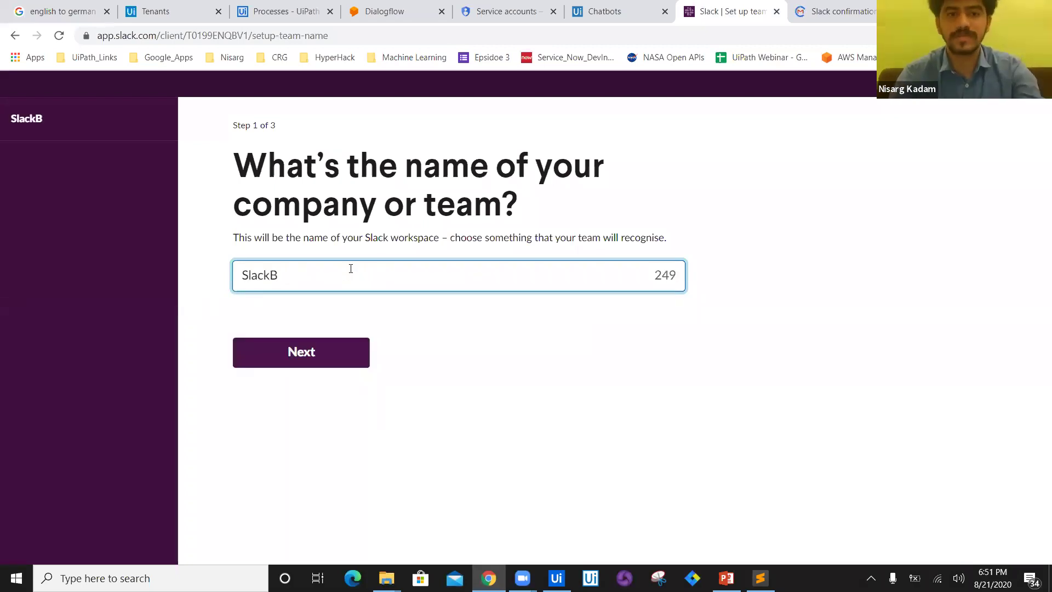
{"action": "type", "text": "ot"}
{"action": "left_click", "coordinate": [305, 348]}
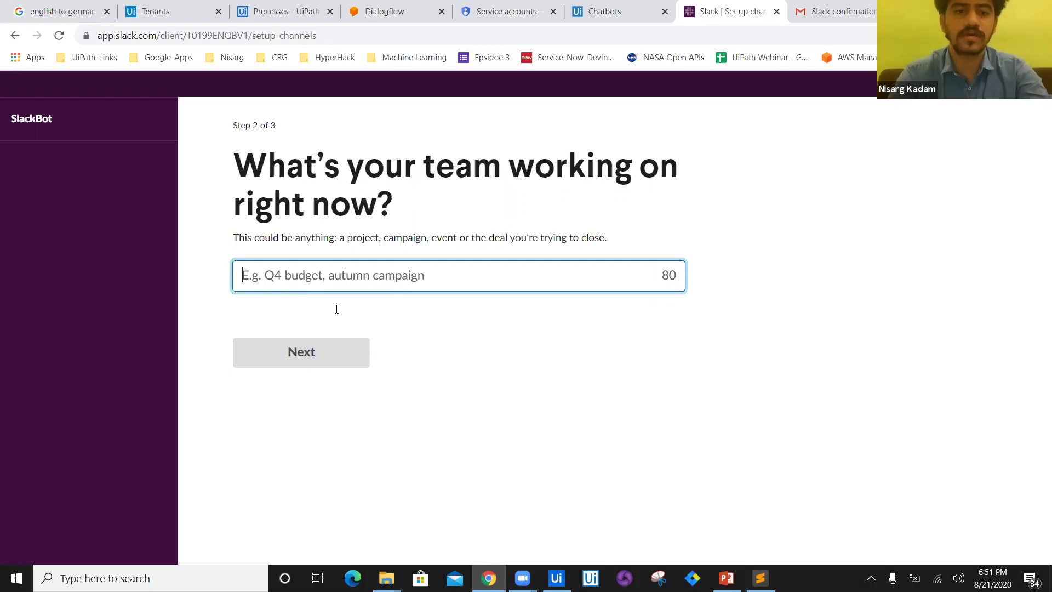
{"action": "type", "text": "UiPar"}
{"action": "key", "text": "BackSpace"}
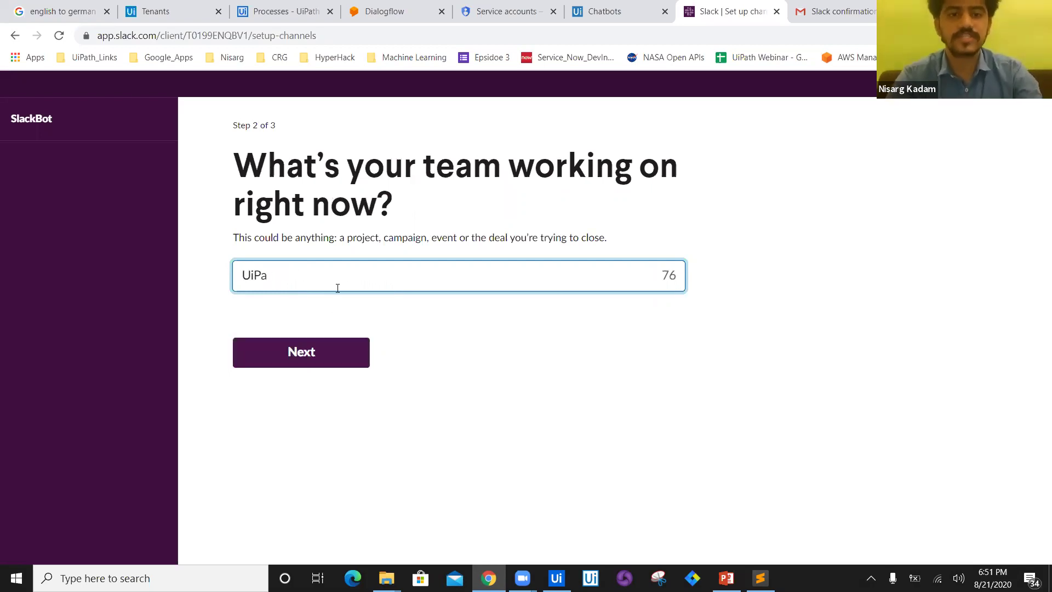
{"action": "type", "text": "th Automation"}
{"action": "left_click", "coordinate": [309, 357]}
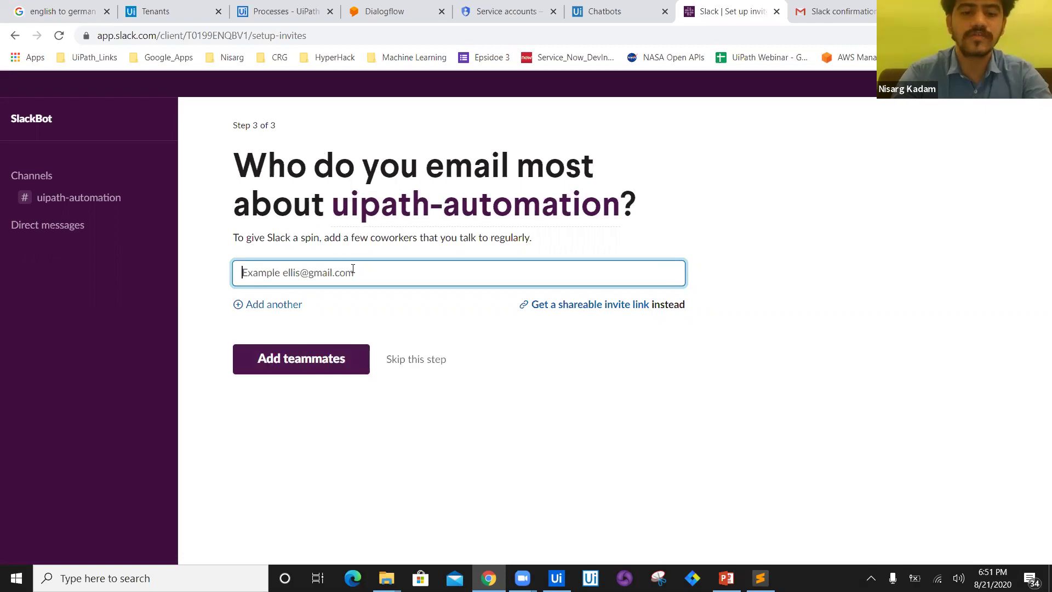
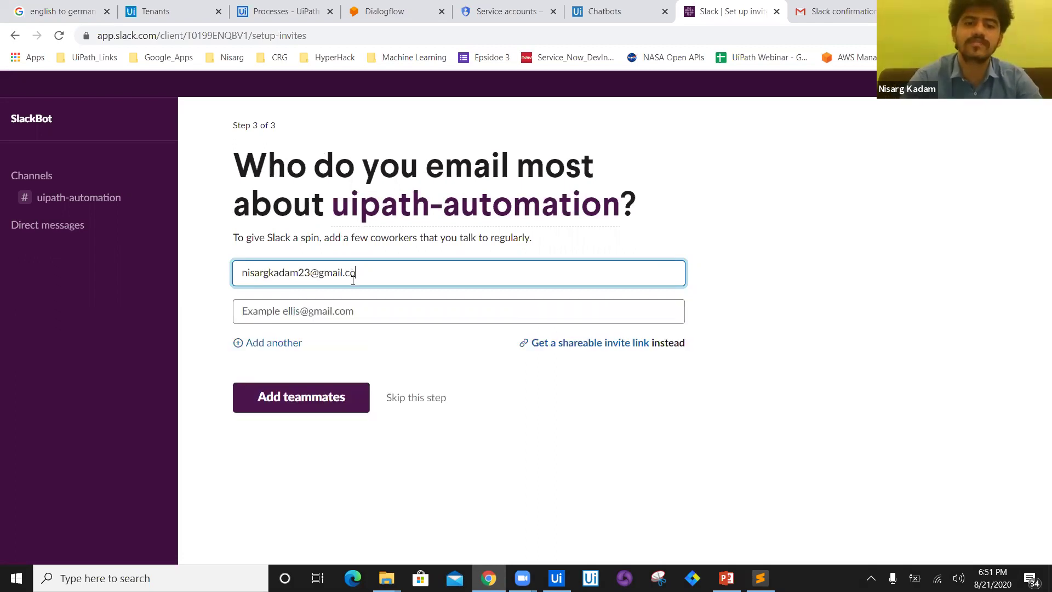
{"action": "left_click", "coordinate": [294, 400]}
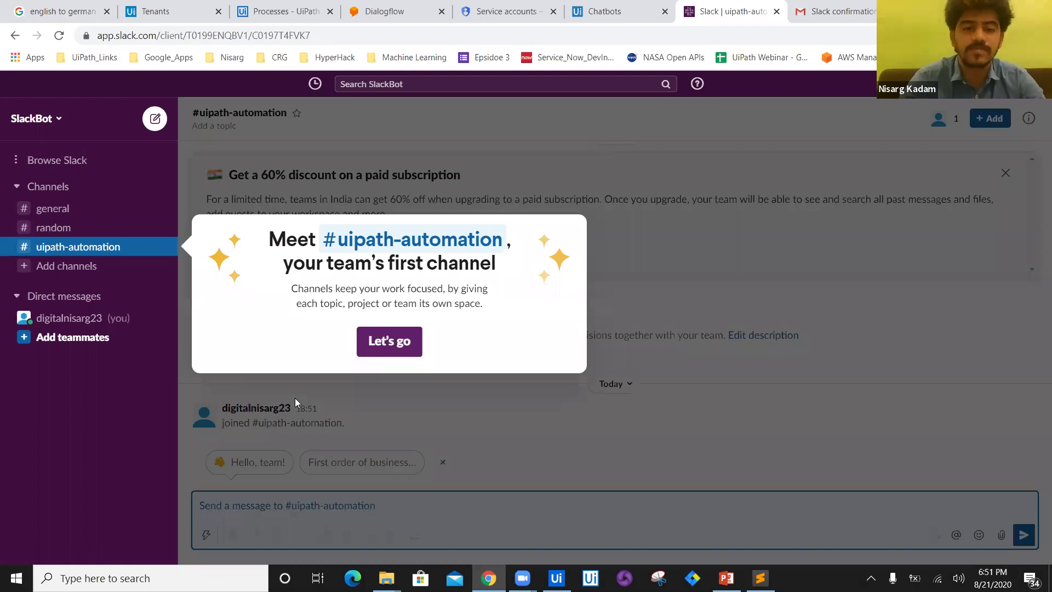
Dismiss Slack's welcome popup and discount banner, then start the Chatbots Slack connection and open Slack's API apps page.
{"action": "left_click", "coordinate": [393, 341]}
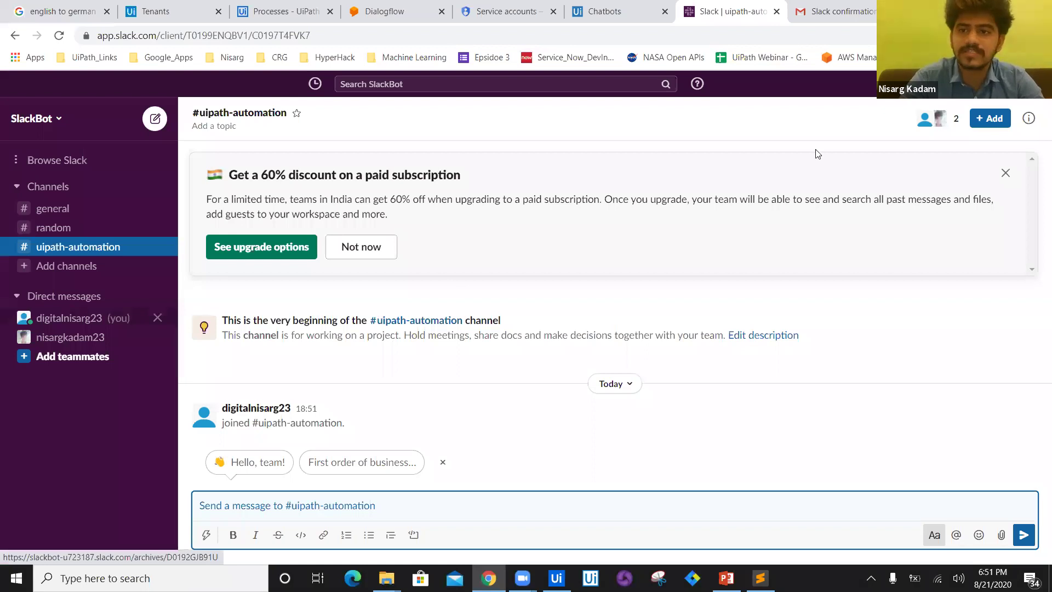
{"action": "left_click", "coordinate": [1015, 166]}
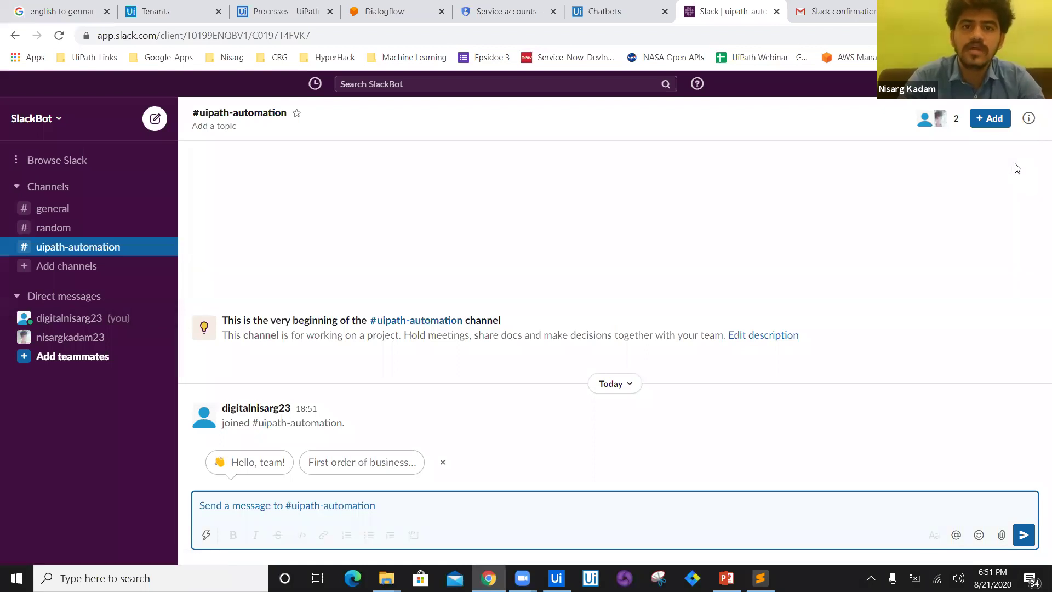
{"action": "left_click", "coordinate": [631, 12]}
{"action": "left_click", "coordinate": [308, 254]}
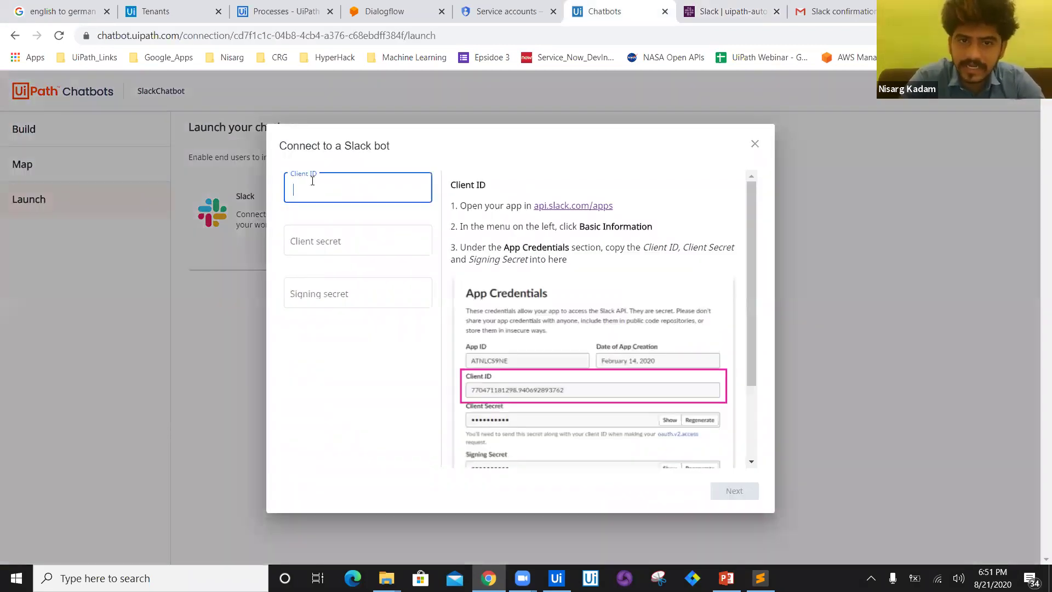
{"action": "left_click", "coordinate": [781, 16]}
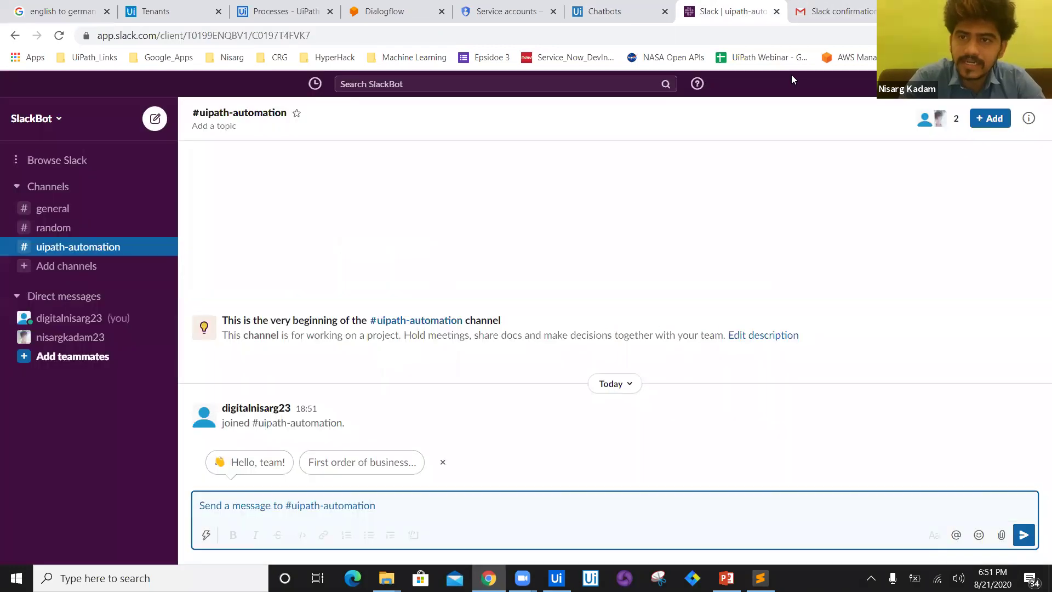
{"action": "left_click", "coordinate": [618, 17]}
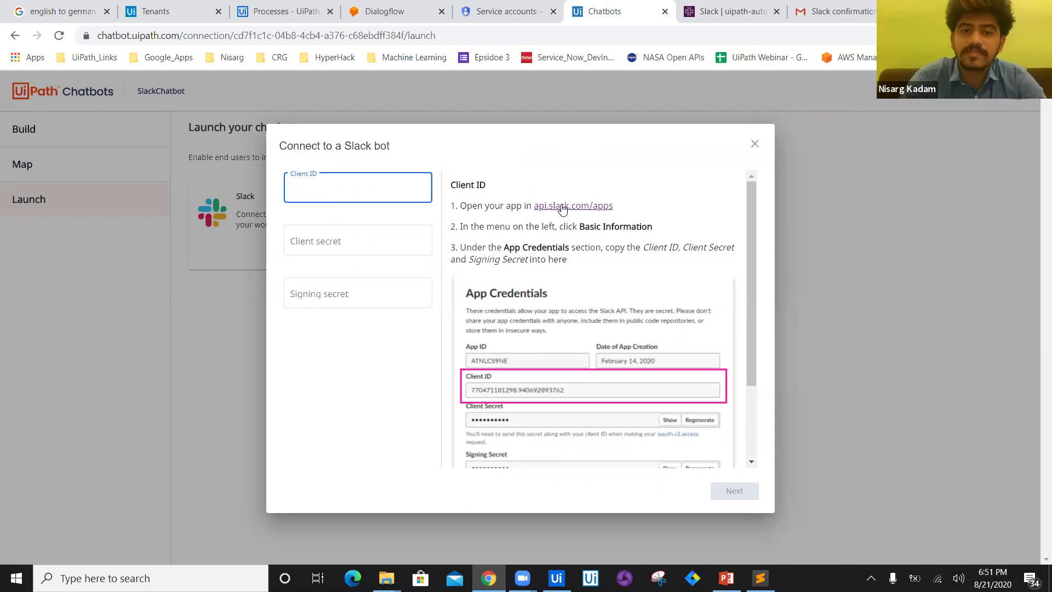
{"action": "left_click", "coordinate": [561, 207]}
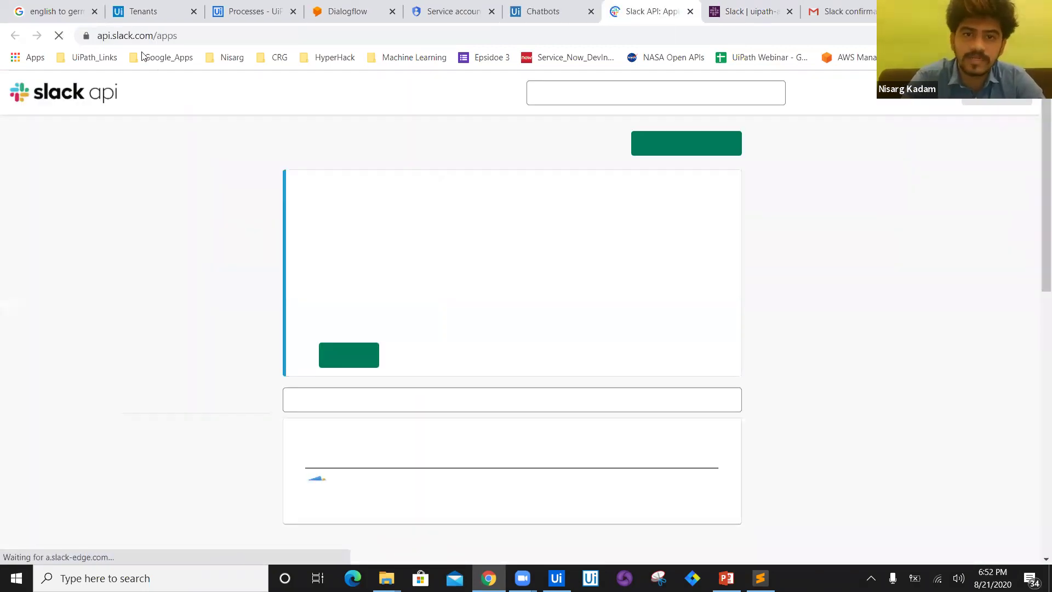
Create a new Slack app named SlackChat in the SlackBot development workspace.
{"action": "left_click", "coordinate": [705, 146]}
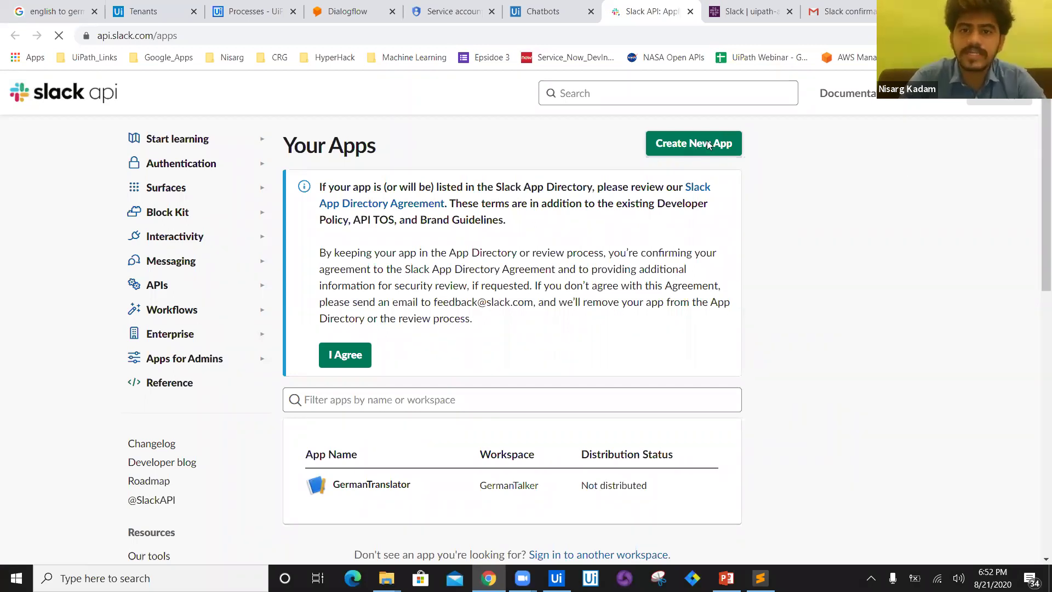
{"action": "left_click", "coordinate": [393, 182]}
{"action": "type", "text": "Nis"}
{"action": "key", "text": "BackSpace"}
{"action": "key", "text": "BackSpace"}
{"action": "key", "text": "BackSpace"}
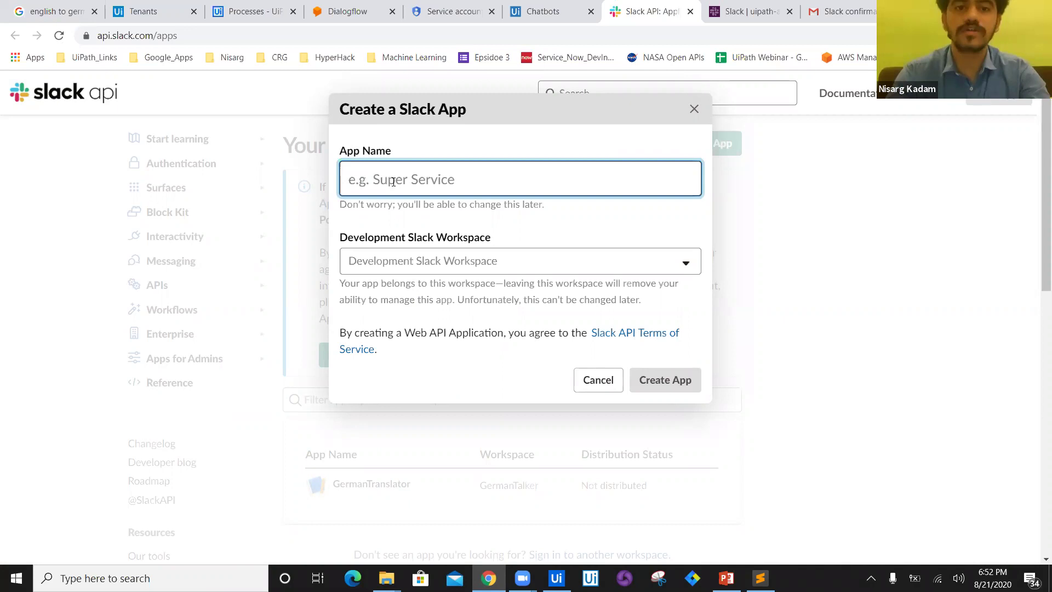
{"action": "type", "text": "SlackBot"}
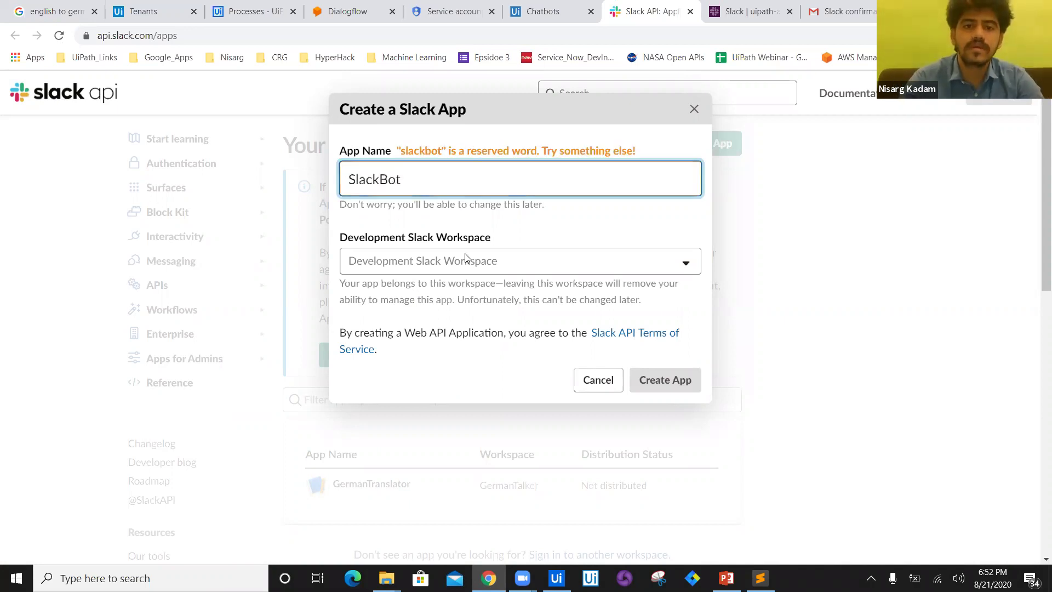
{"action": "key", "text": "BackSpace"}
{"action": "key", "text": "BackSpace"}
{"action": "key", "text": "BackSpace"}
{"action": "type", "text": "Chatbot"}
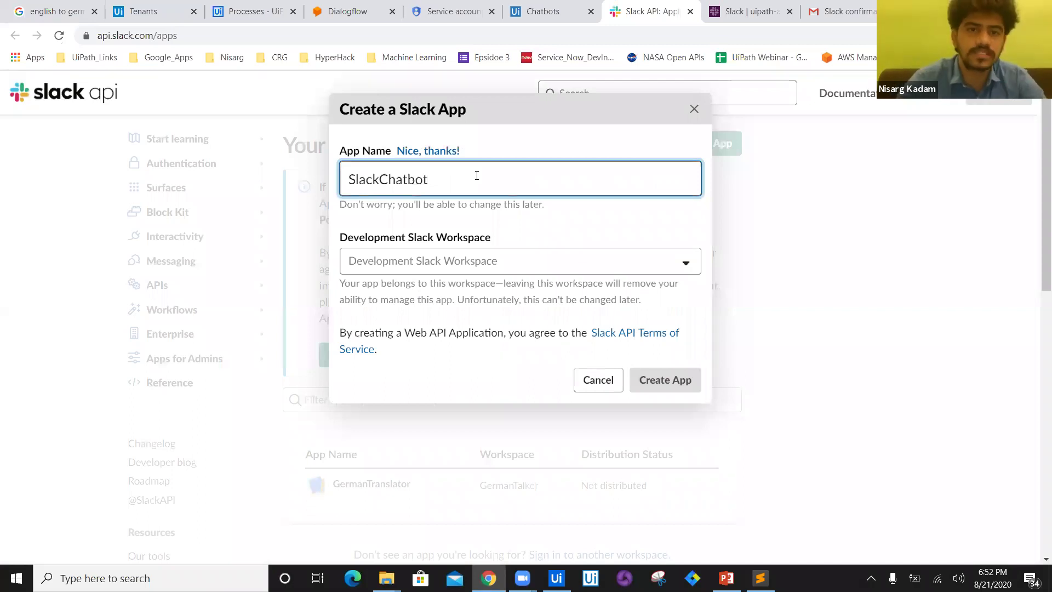
{"action": "key", "text": "BackSpace"}
{"action": "key", "text": "BackSpace"}
{"action": "key", "text": "BackSpace"}
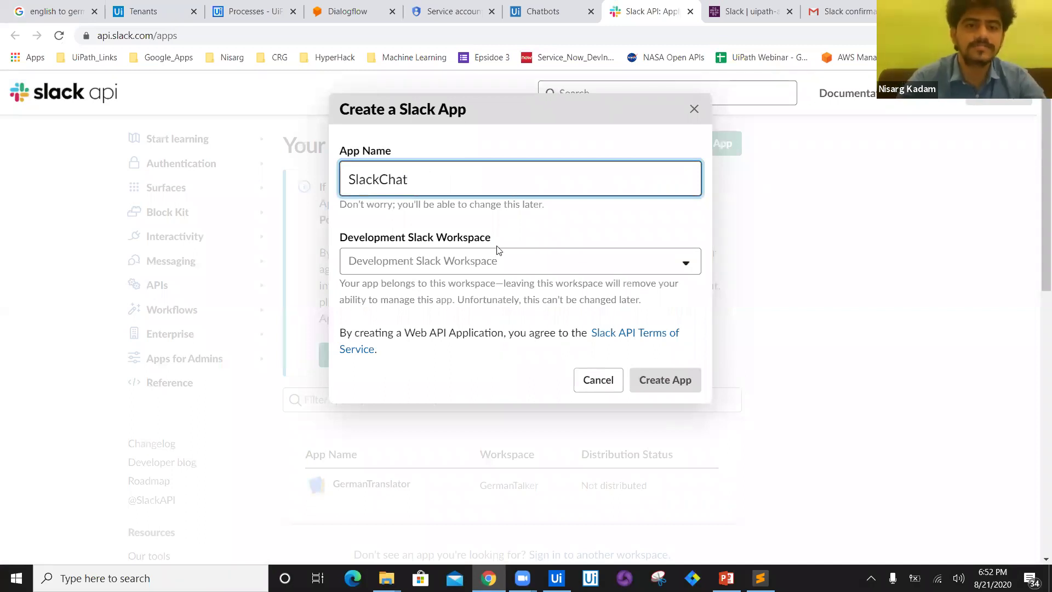
{"action": "left_click", "coordinate": [497, 260]}
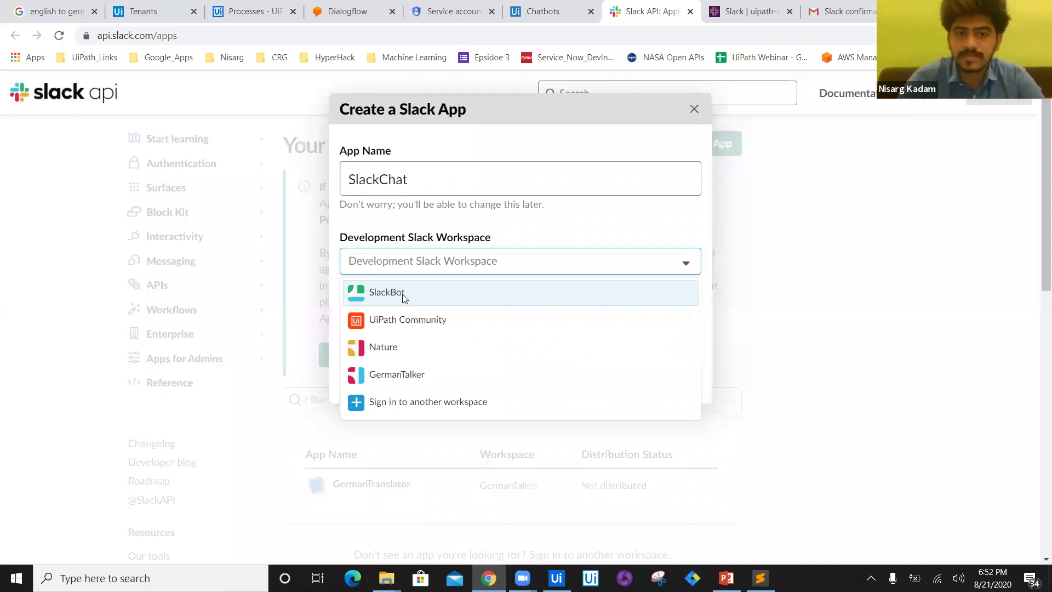
{"action": "left_click", "coordinate": [403, 296]}
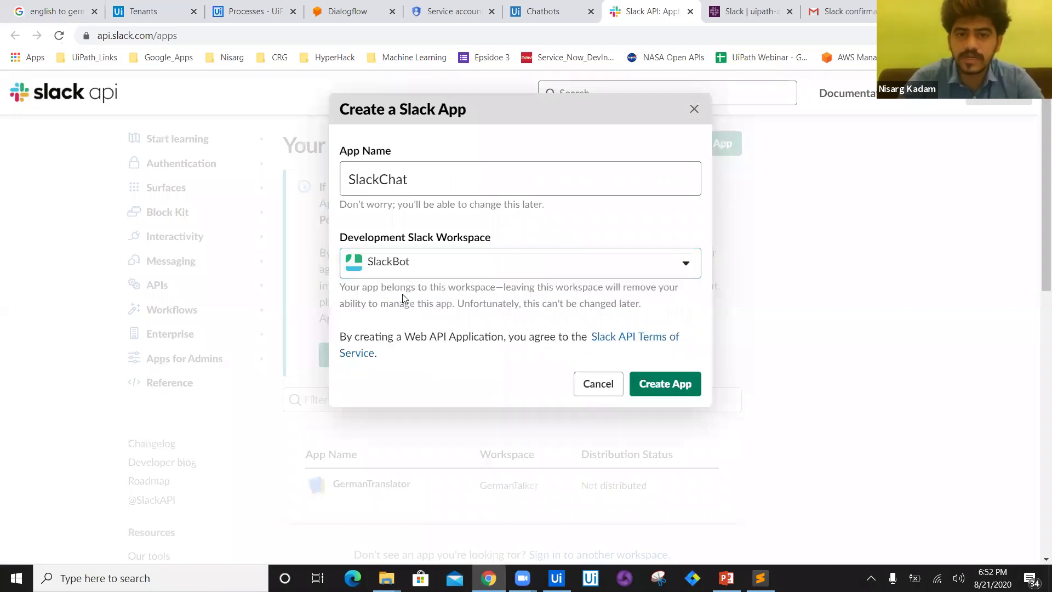
{"action": "left_click", "coordinate": [664, 386]}
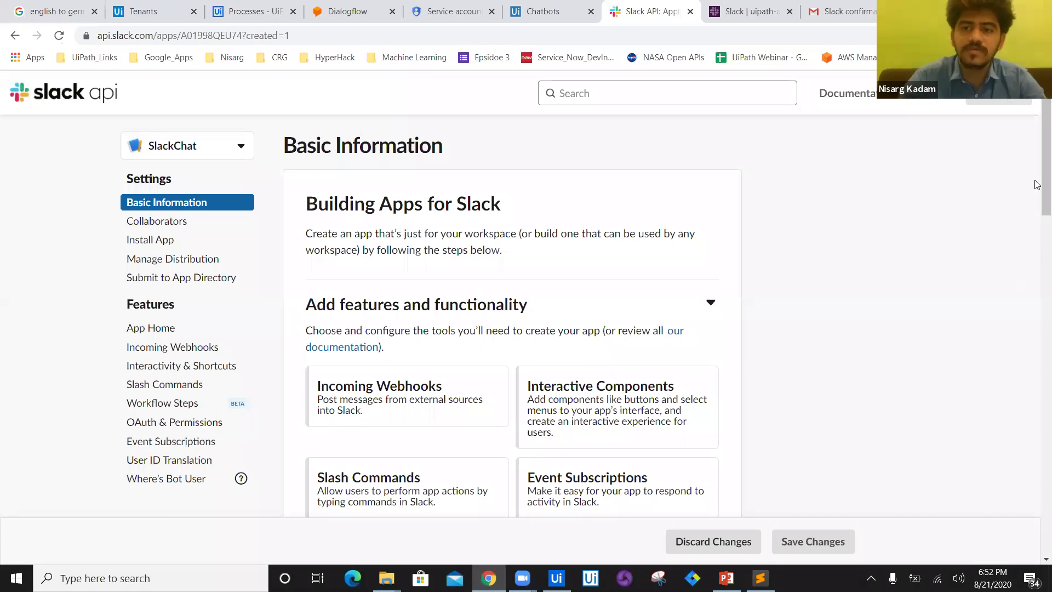
Copy SlackChat's Client ID into the Client ID field of the Chatbots Slack-bot form.
{"action": "scroll", "coordinate": [1038, 259], "scroll_direction": "down", "scroll_amount": 10}
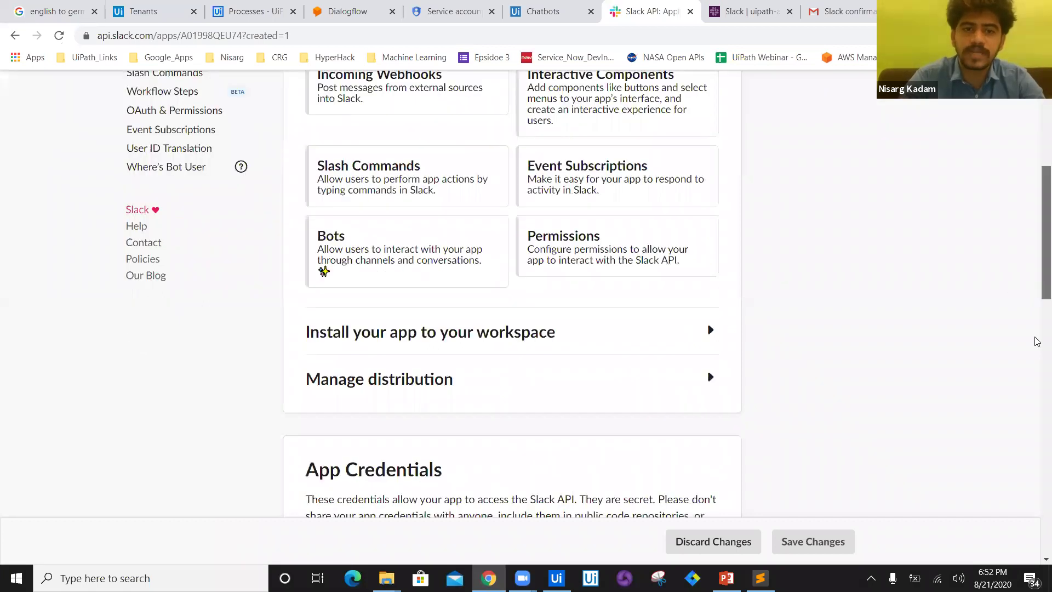
{"action": "scroll", "coordinate": [1037, 359], "scroll_direction": "down", "scroll_amount": 1}
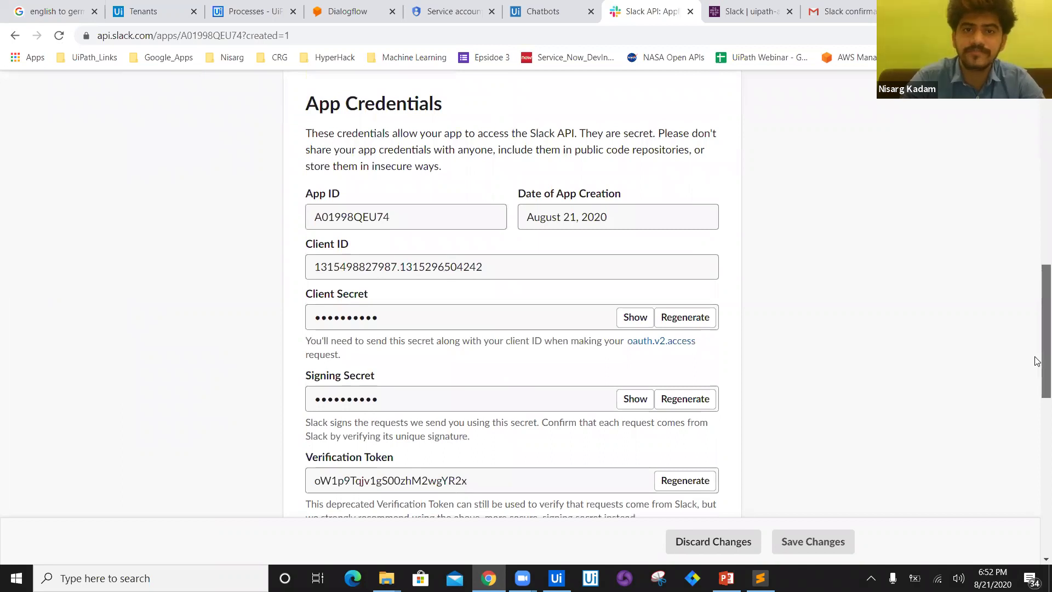
{"action": "left_click", "coordinate": [538, 12]}
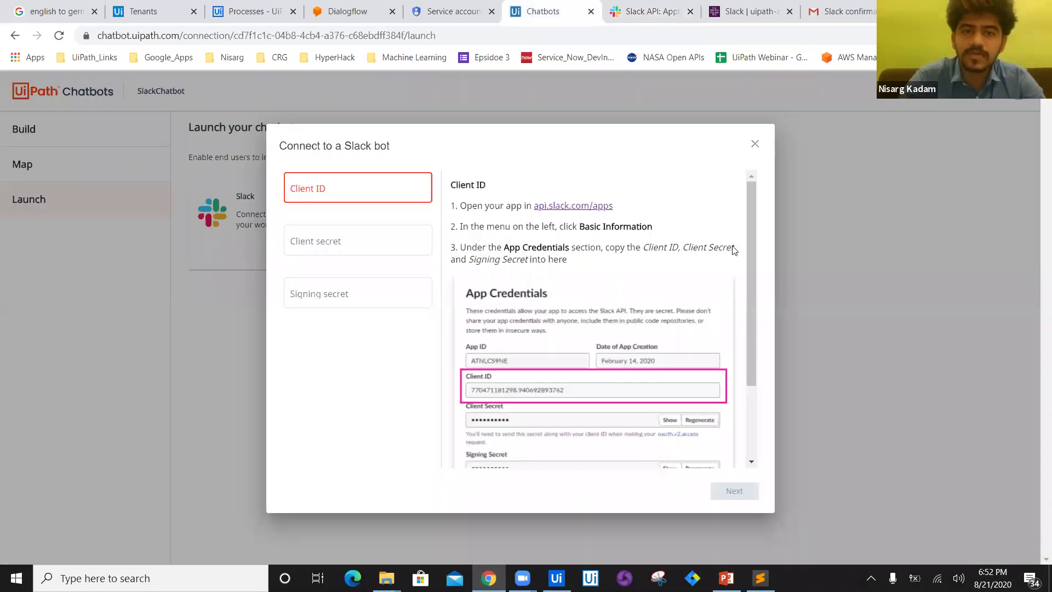
{"action": "scroll", "coordinate": [750, 316], "scroll_direction": "down", "scroll_amount": 2}
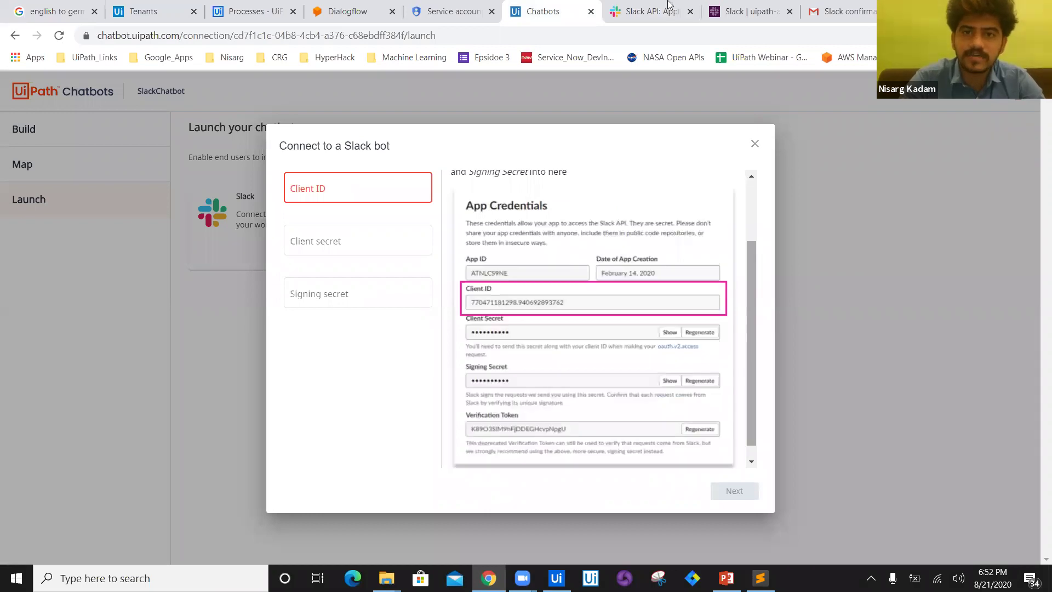
{"action": "left_click", "coordinate": [668, 5]}
{"action": "left_click_drag", "start_coordinate": [482, 254], "coordinate": [311, 254]}
{"action": "key", "text": "ctrl+c"}
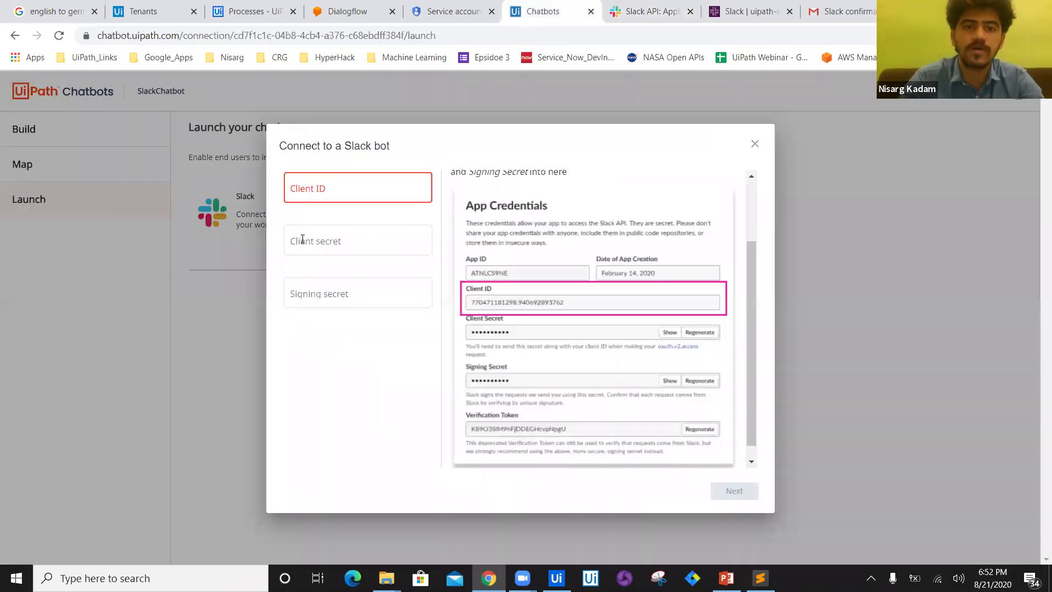
{"action": "left_click", "coordinate": [548, 11]}
{"action": "left_click", "coordinate": [339, 185]}
{"action": "key", "text": "ctrl+v"}
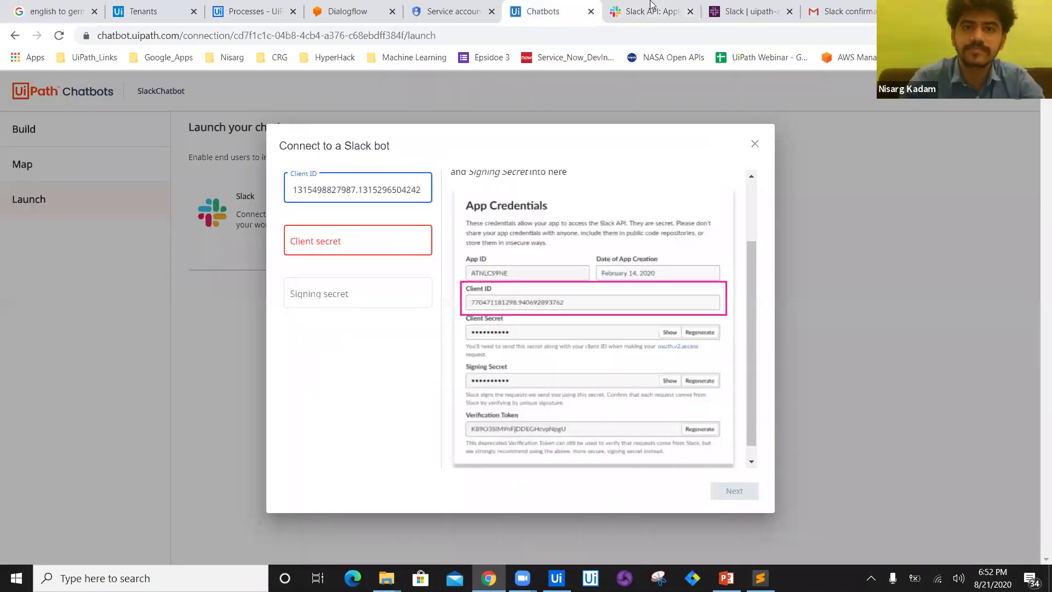
Copy the client secret and signing secret into the form and advance to the URLs step.
{"action": "left_click", "coordinate": [663, 11]}
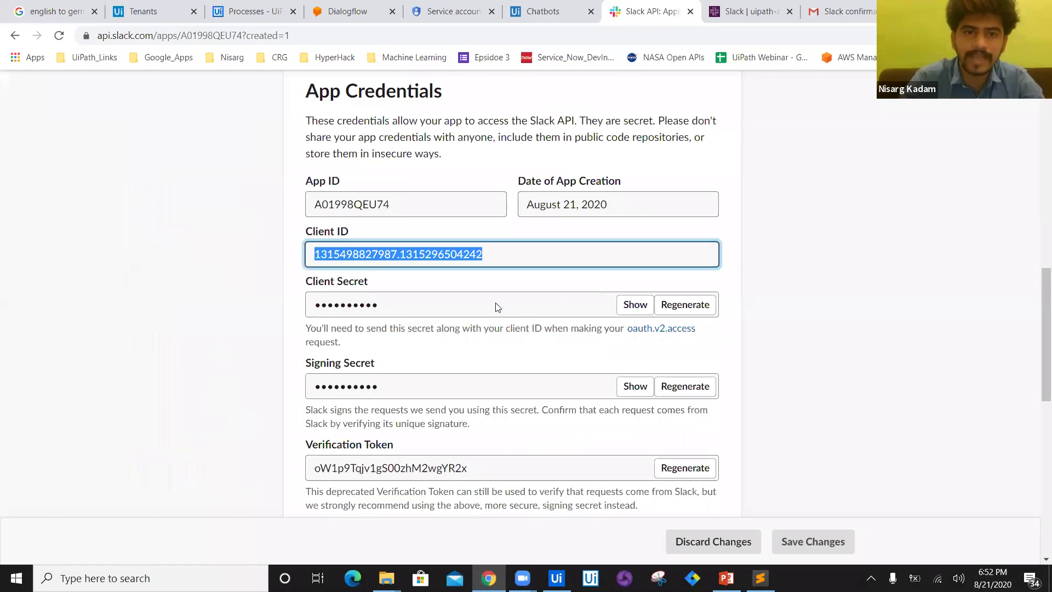
{"action": "left_click", "coordinate": [627, 306]}
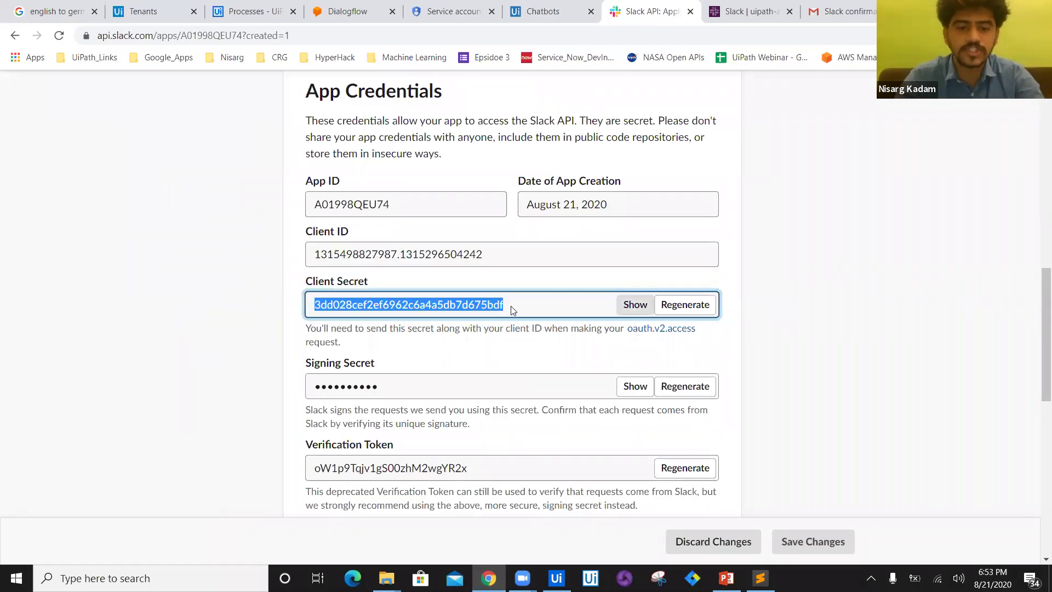
{"action": "left_click", "coordinate": [545, 11]}
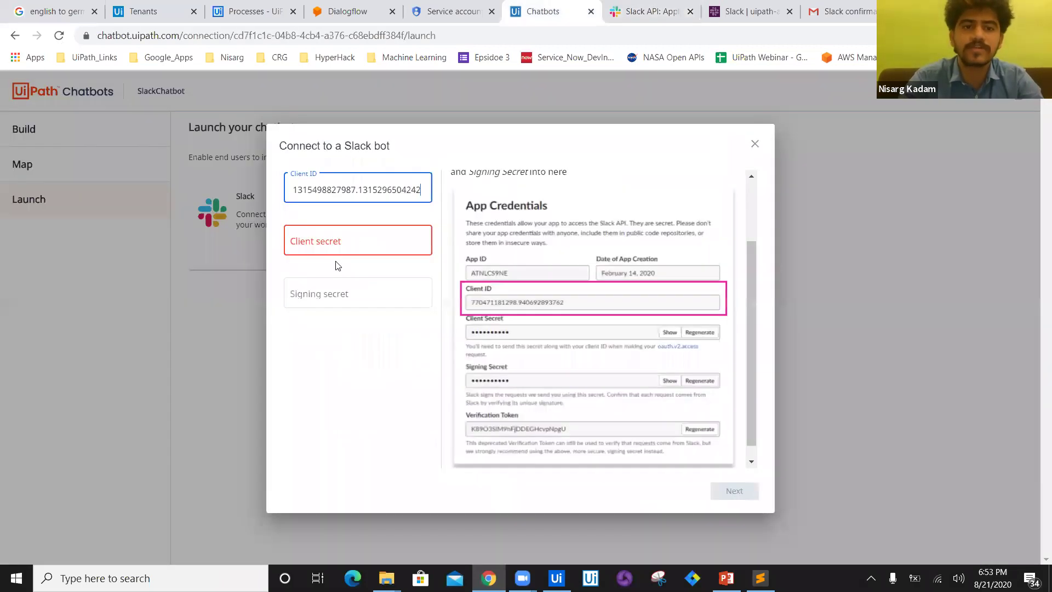
{"action": "left_click", "coordinate": [336, 242]}
{"action": "key", "text": "ctrl+v"}
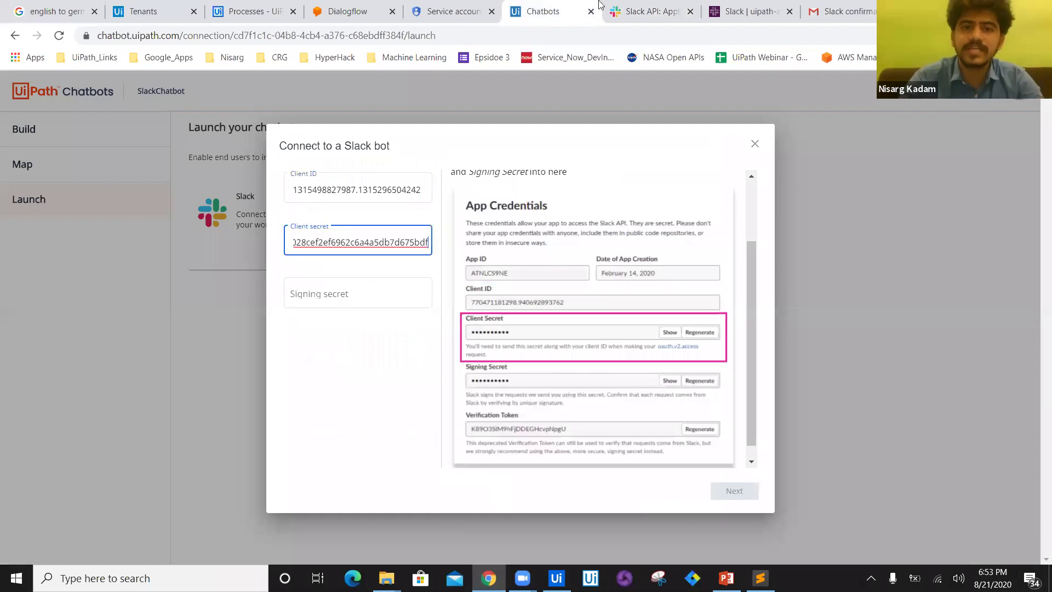
{"action": "left_click", "coordinate": [635, 11]}
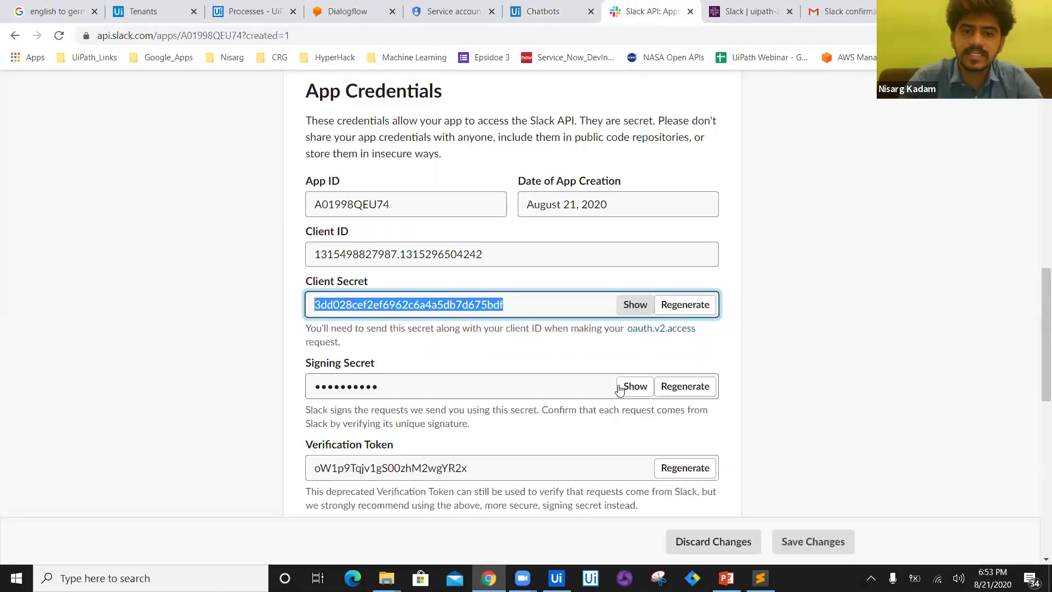
{"action": "left_click", "coordinate": [636, 387]}
{"action": "key", "text": "ctrl+c"}
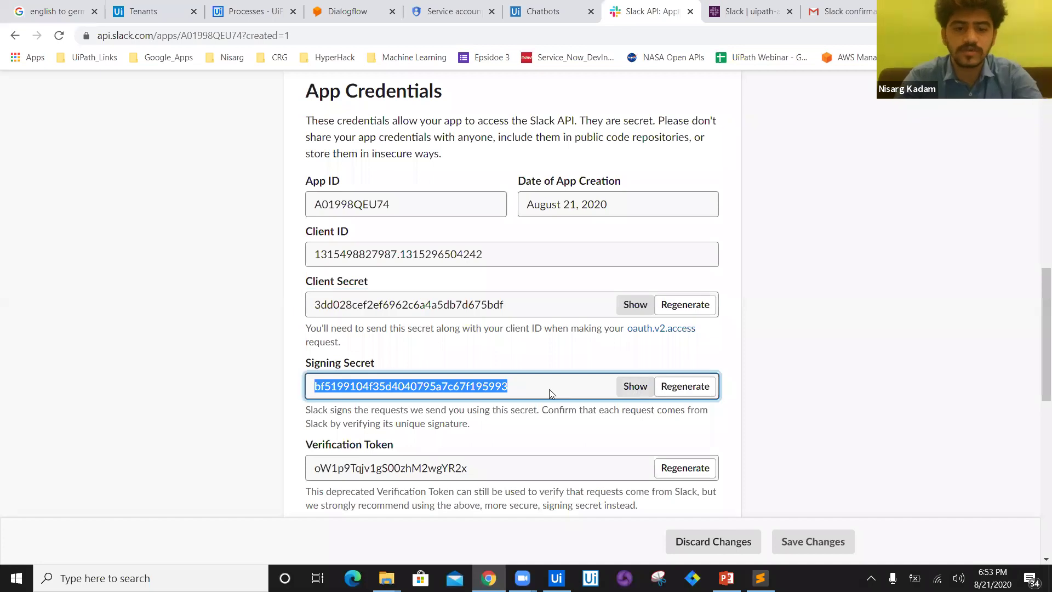
{"action": "left_click", "coordinate": [556, 10]}
{"action": "left_click", "coordinate": [335, 293]}
{"action": "key", "text": "ctrl+v"}
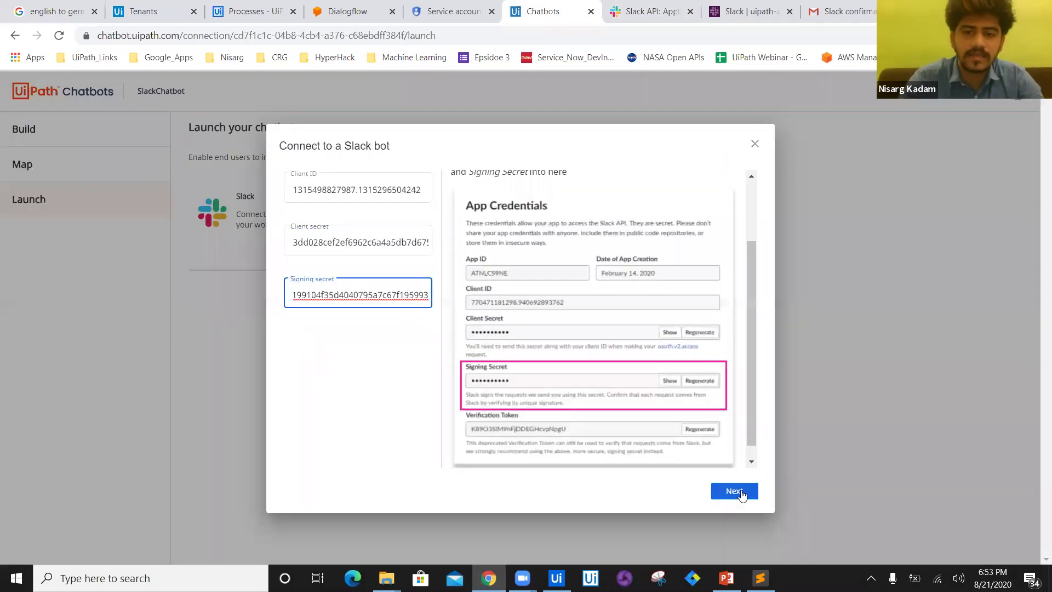
{"action": "left_click", "coordinate": [735, 491]}
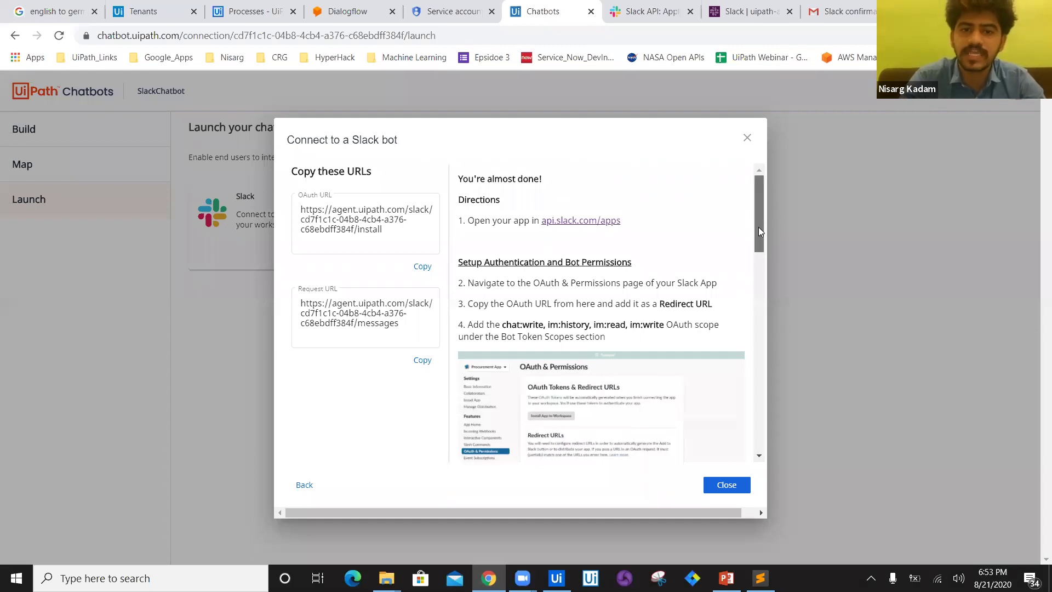
Copy the OAuth install URL from the Chatbots Slack connection directions, then go back to Slack API.
{"action": "scroll", "coordinate": [576, 206], "scroll_direction": "down", "scroll_amount": 2}
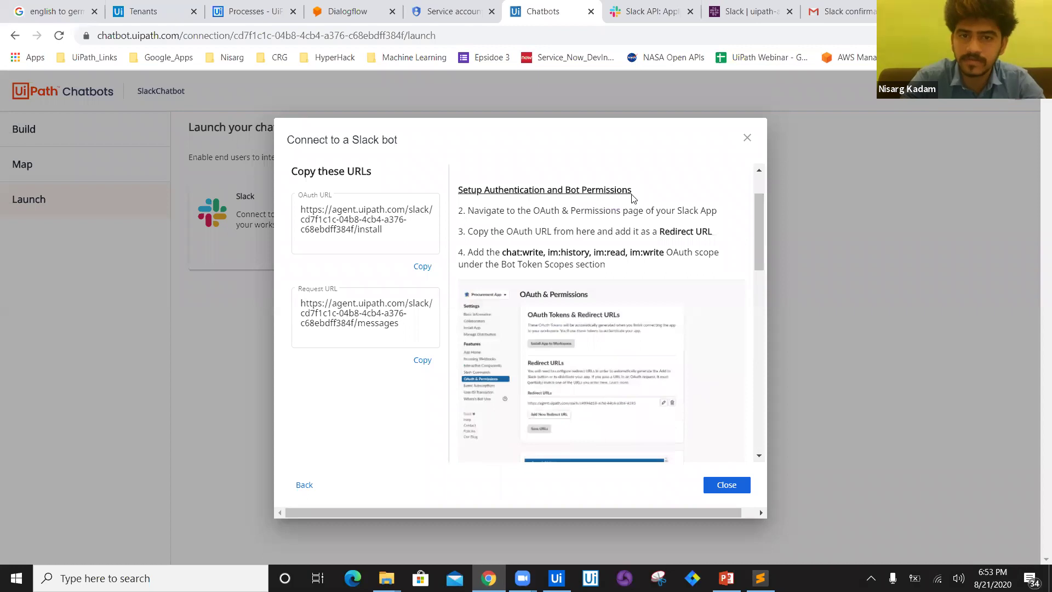
{"action": "left_click_drag", "start_coordinate": [758, 228], "coordinate": [759, 239]}
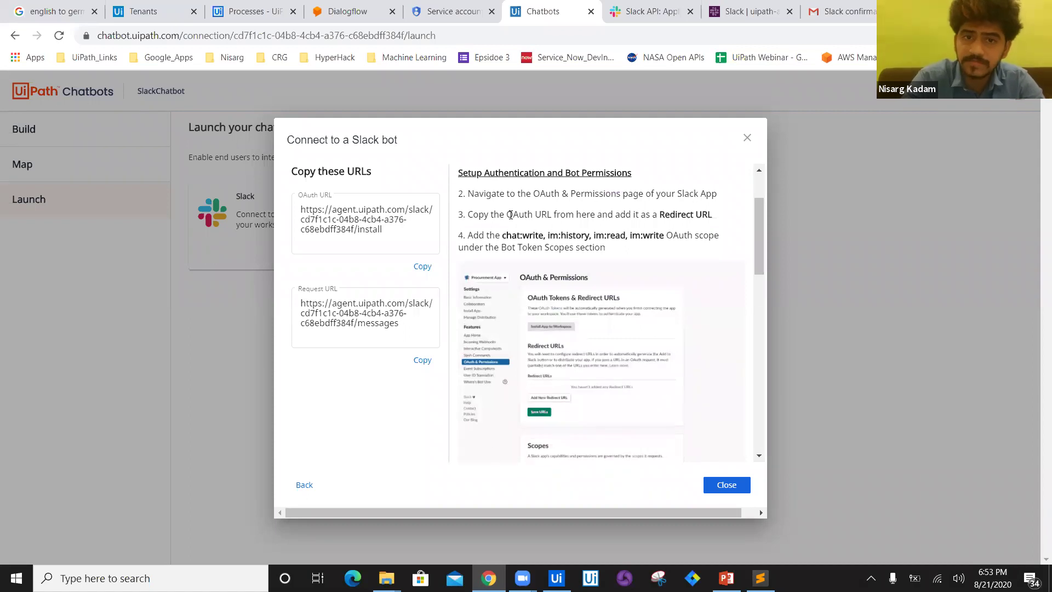
{"action": "left_click", "coordinate": [320, 221]}
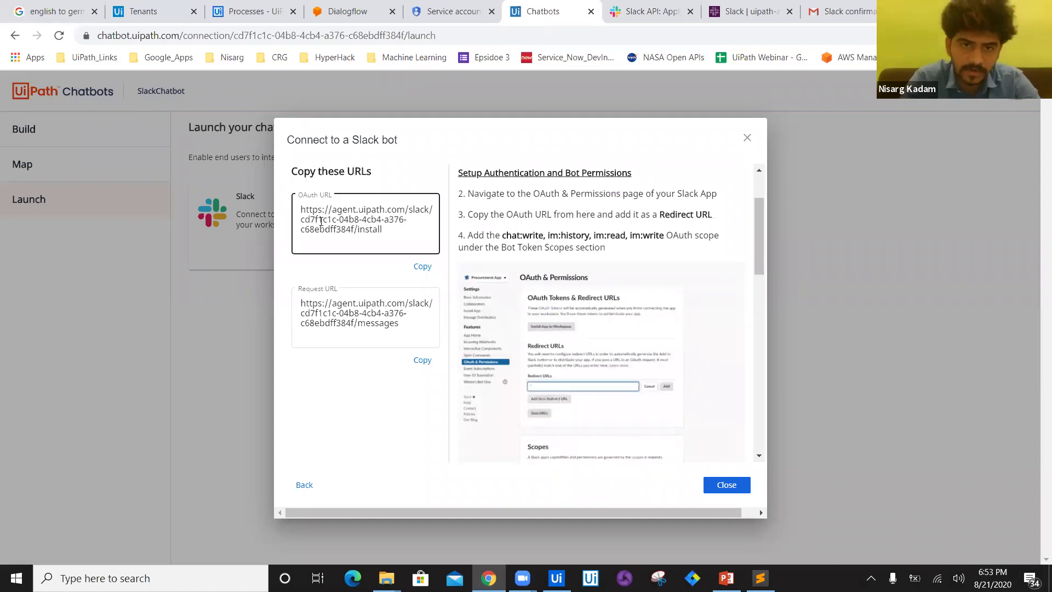
{"action": "left_click", "coordinate": [422, 269]}
{"action": "left_click", "coordinate": [649, 11]}
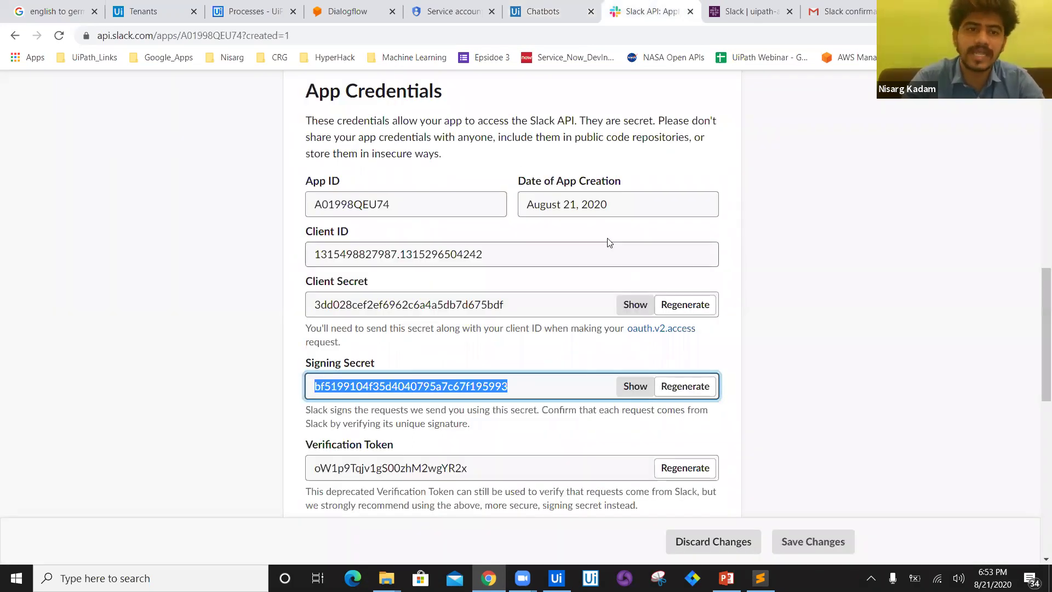
Under OAuth & Permissions, add the copied agent.uipath.com OAuth URL as a redirect URL.
{"action": "scroll", "coordinate": [610, 242], "scroll_direction": "up", "scroll_amount": 10}
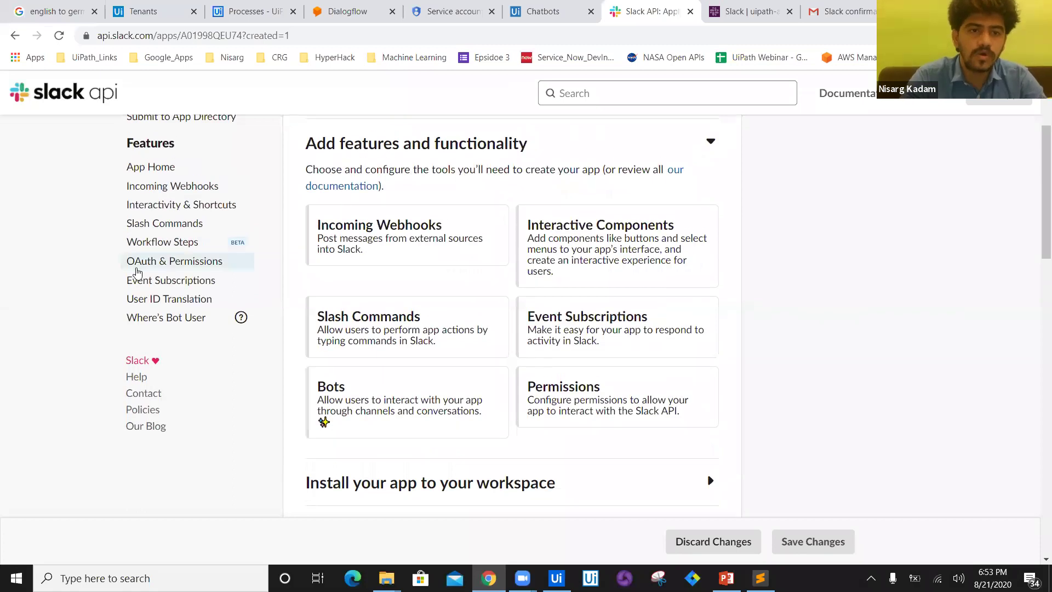
{"action": "left_click", "coordinate": [137, 269]}
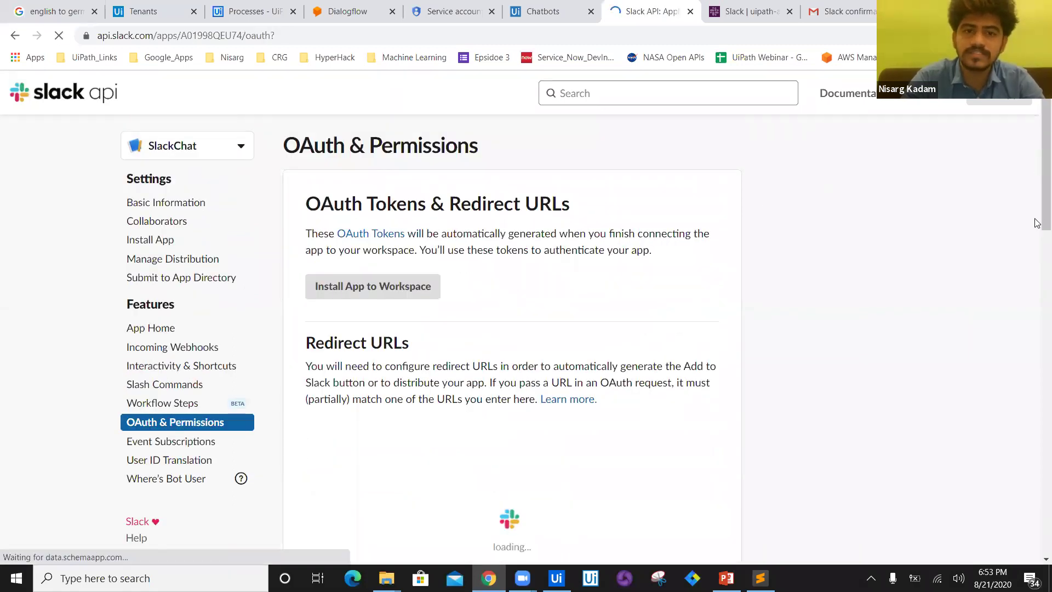
{"action": "scroll", "coordinate": [1038, 223], "scroll_direction": "down", "scroll_amount": 5}
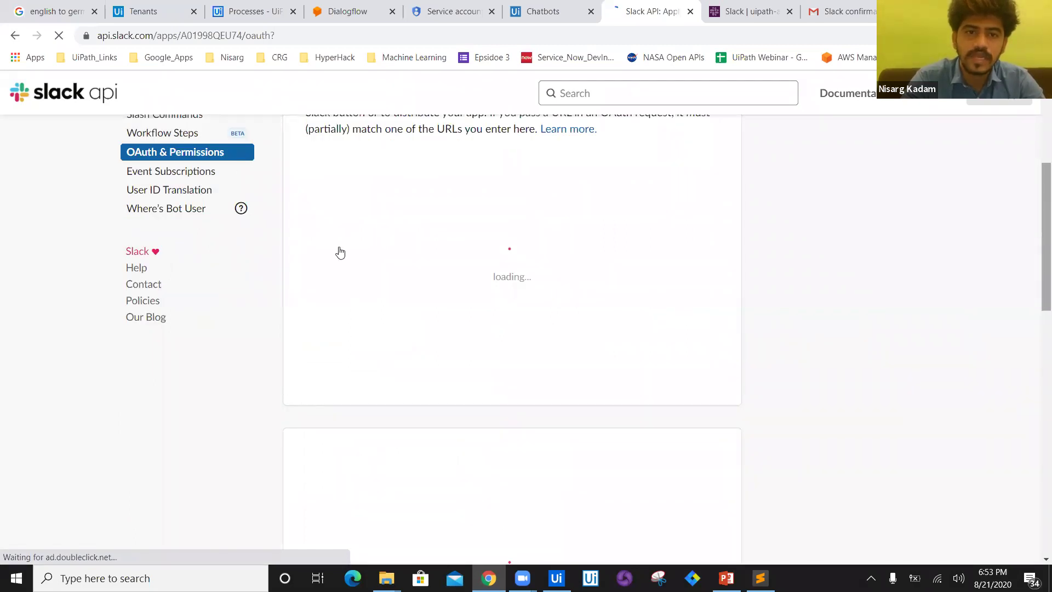
{"action": "left_click", "coordinate": [341, 250]}
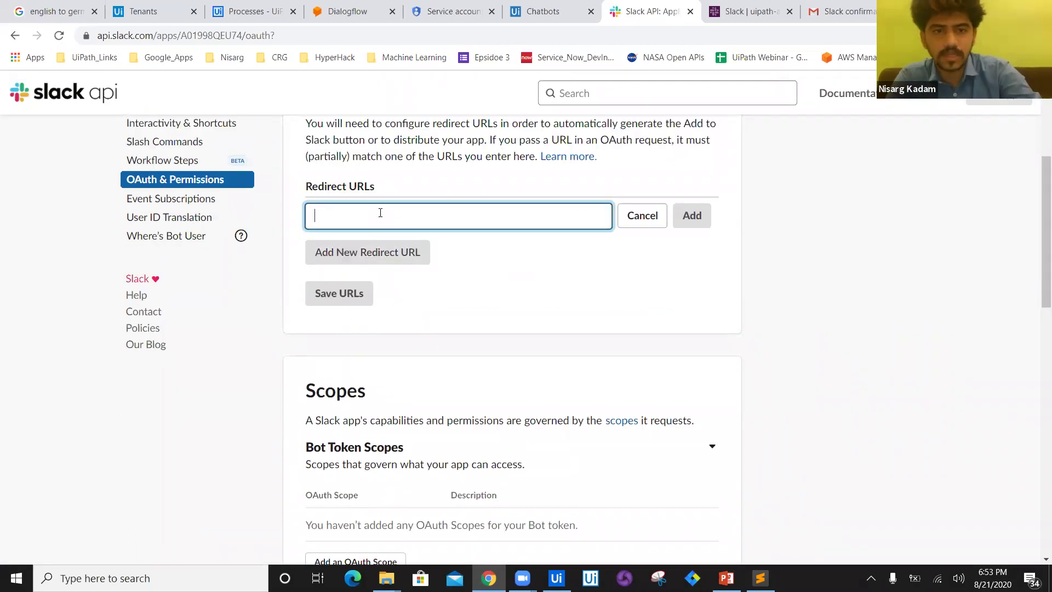
{"action": "key", "text": "ctrl+v"}
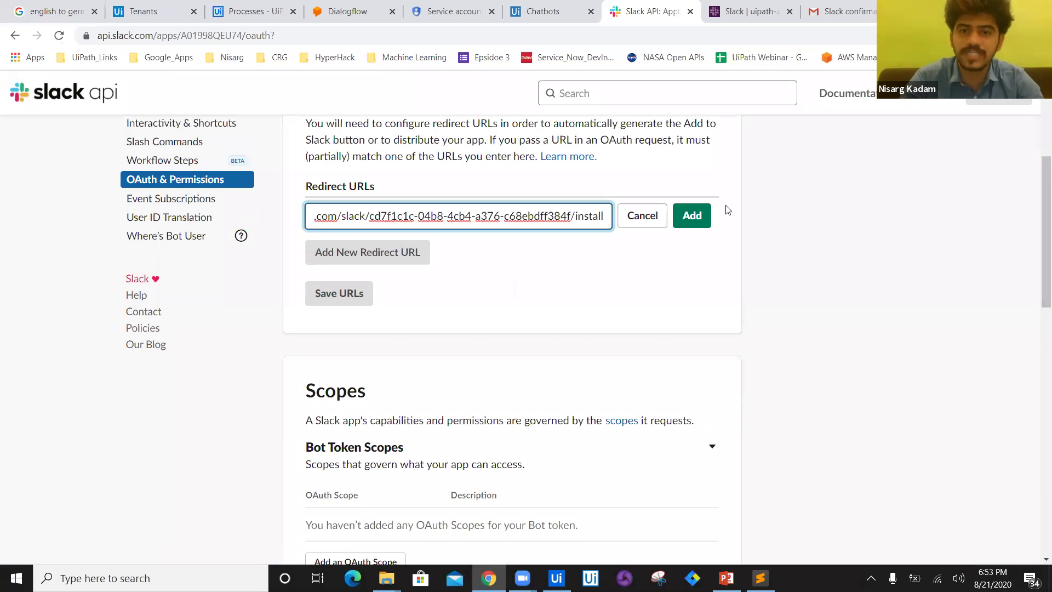
{"action": "left_click", "coordinate": [693, 215]}
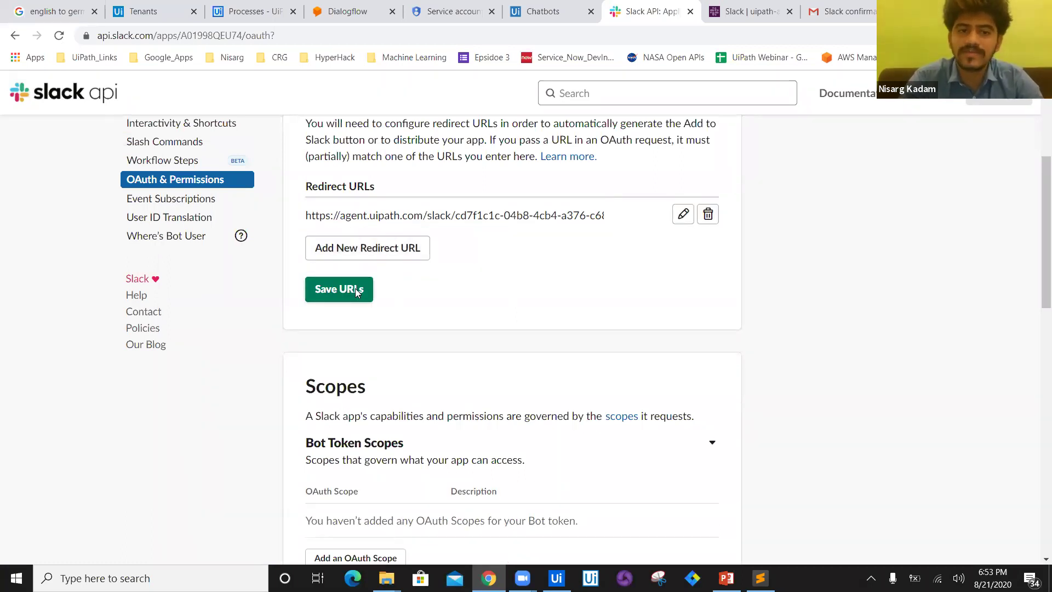
{"action": "scroll", "coordinate": [356, 290], "scroll_direction": "down", "scroll_amount": 5}
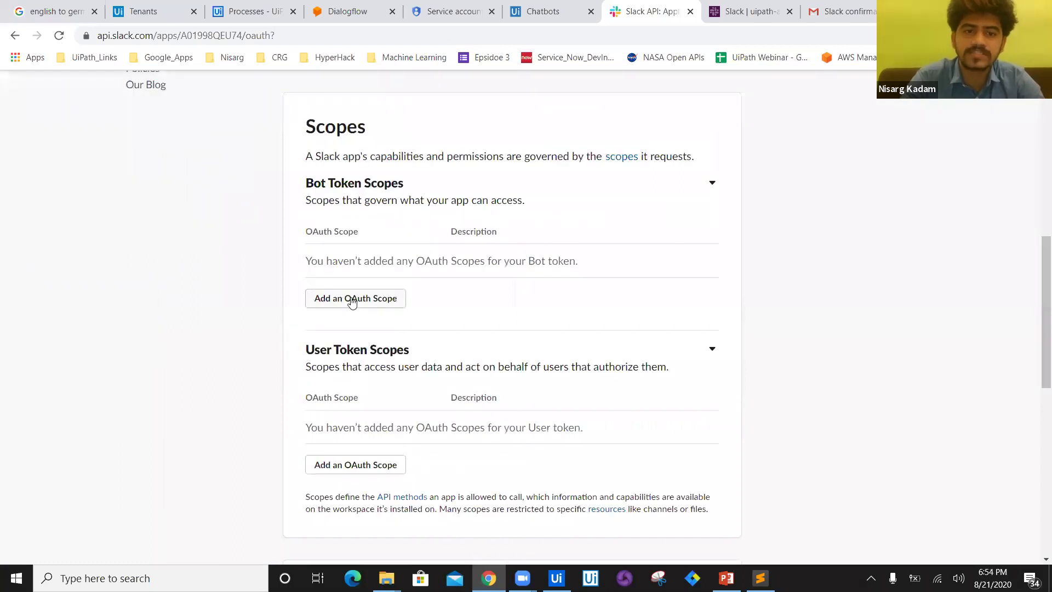
Check the required bot scopes, then remove a mistakenly added channels:history scope.
{"action": "left_click", "coordinate": [540, 13]}
{"action": "left_click_drag", "start_coordinate": [502, 236], "coordinate": [664, 236]}
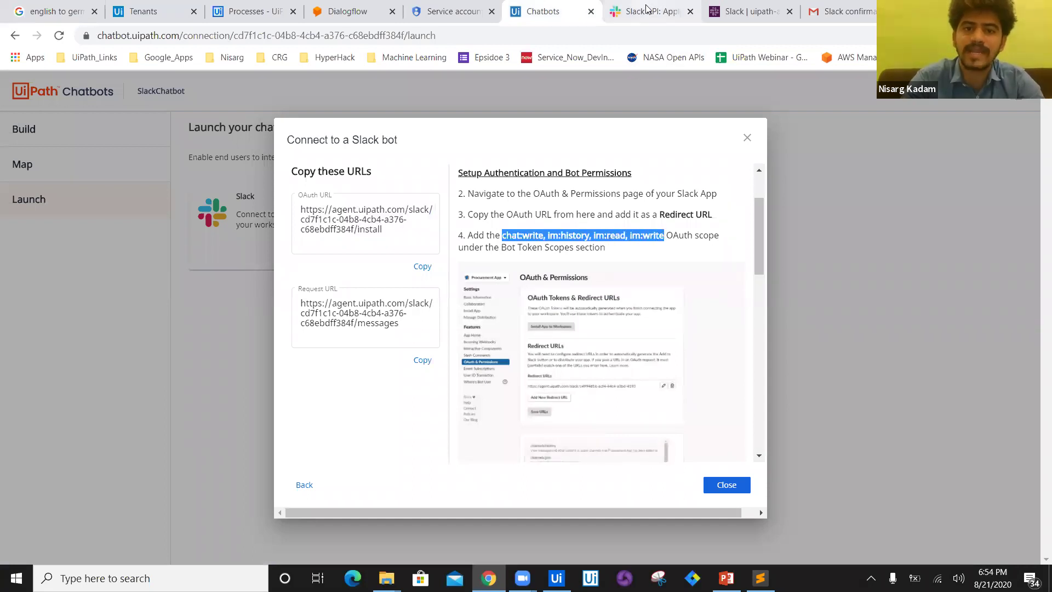
{"action": "left_click", "coordinate": [646, 11]}
{"action": "left_click", "coordinate": [345, 300]}
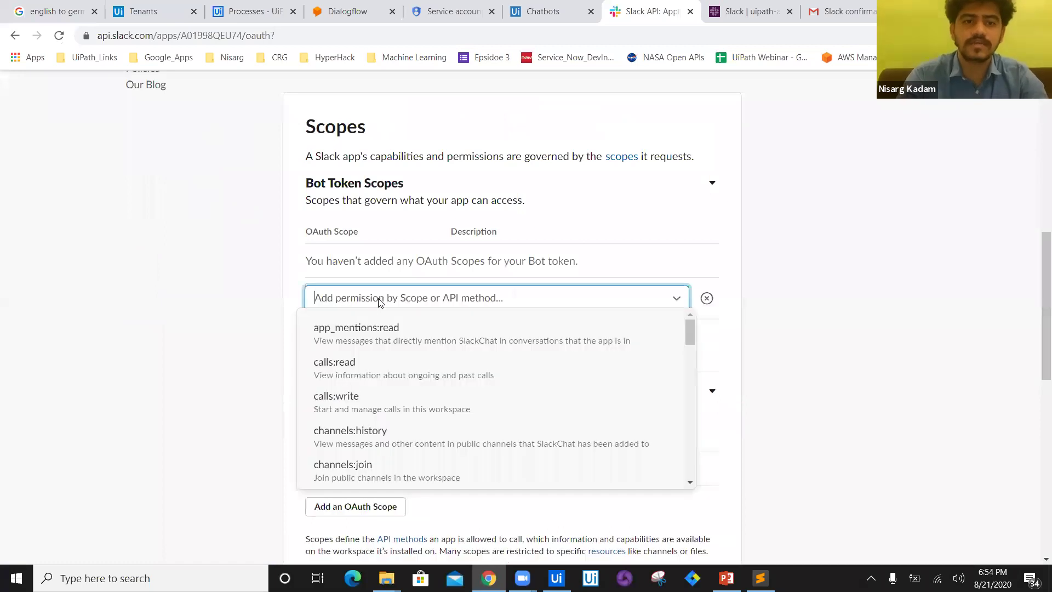
{"action": "type", "text": "chat"}
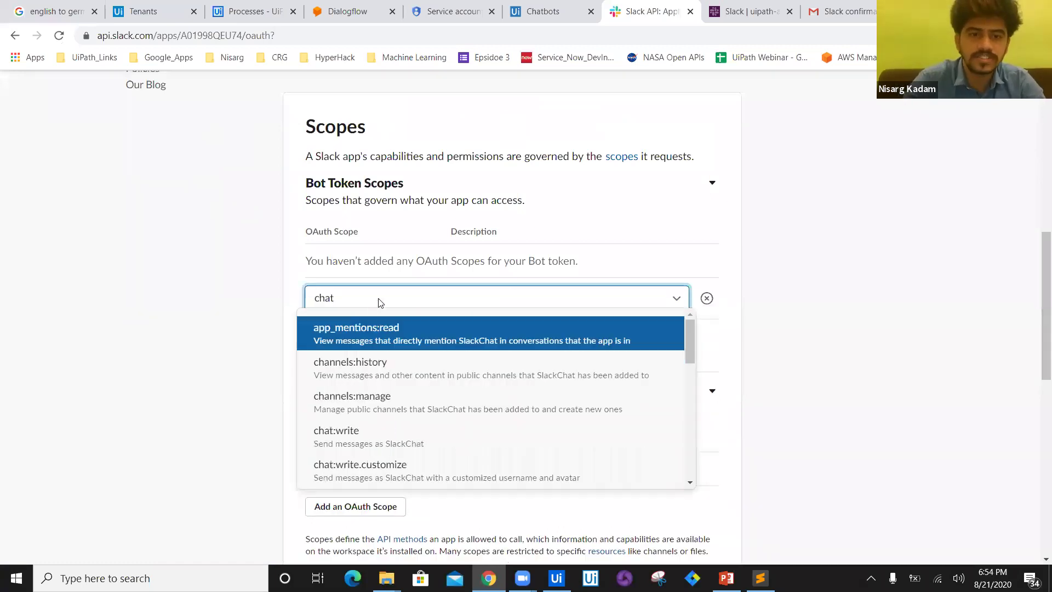
{"action": "type", "text": ":"}
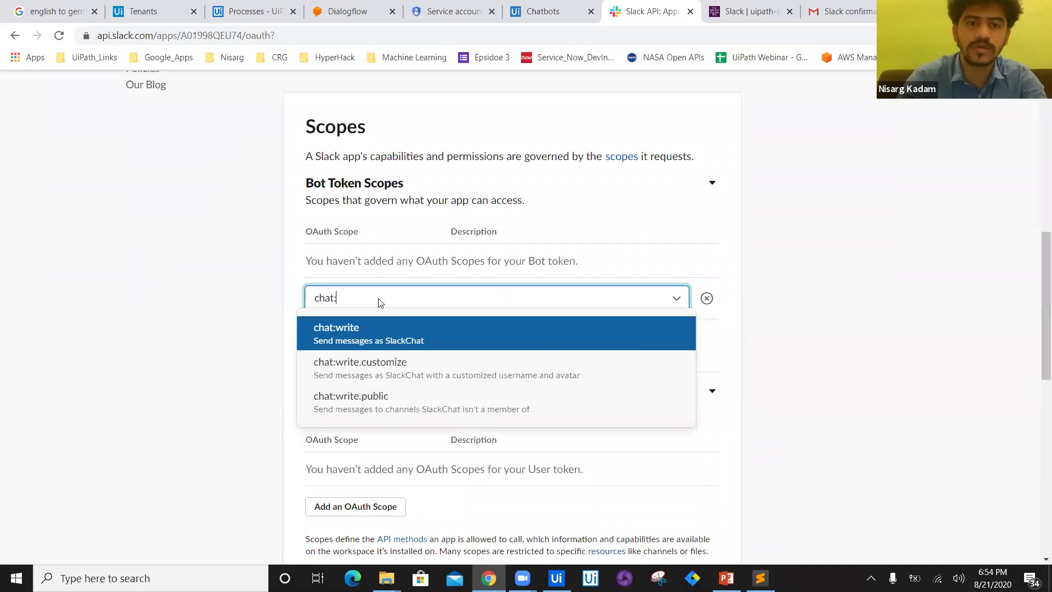
{"action": "key", "text": "Down"}
{"action": "key", "text": "Down"}
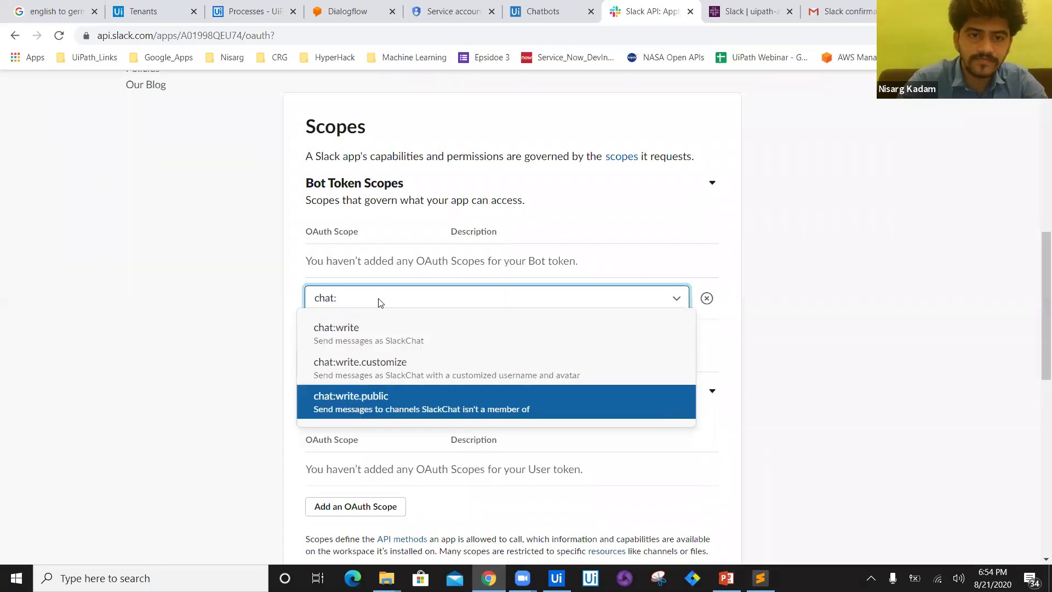
{"action": "key", "text": "BackSpace"}
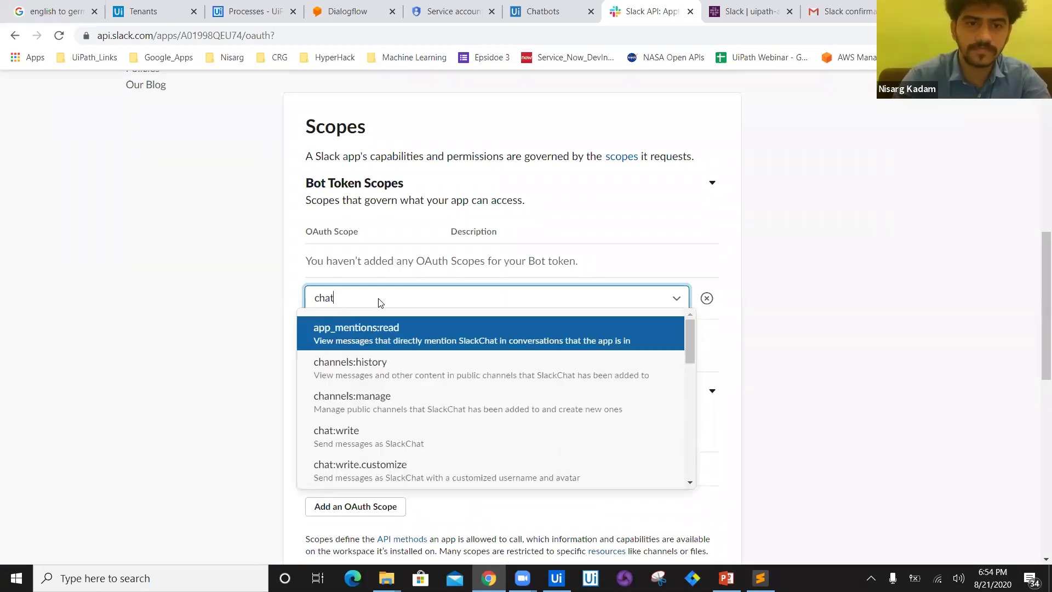
{"action": "key", "text": "Down"}
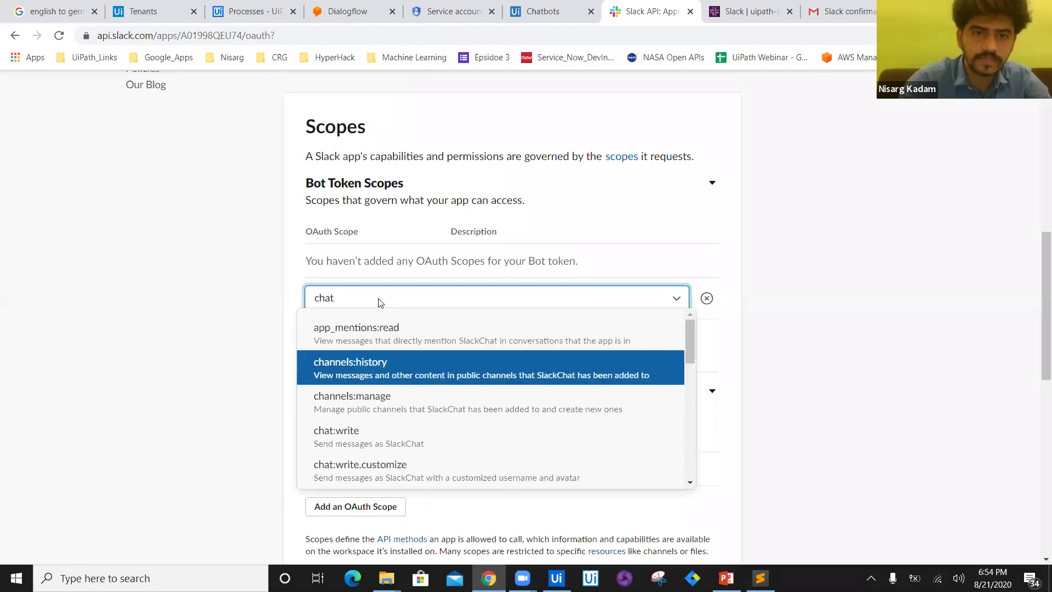
{"action": "key", "text": "Return"}
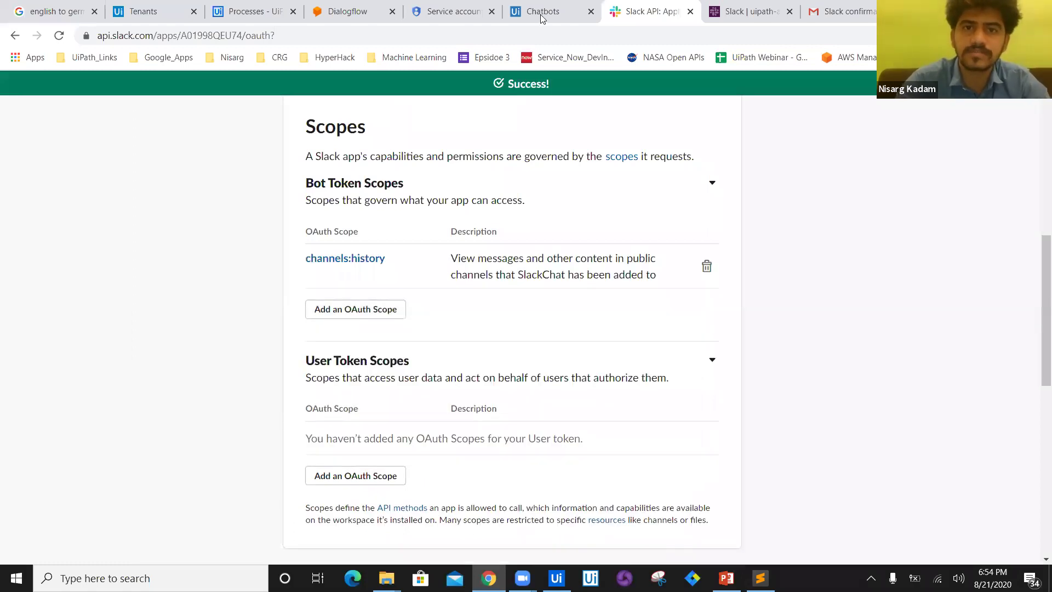
{"action": "left_click", "coordinate": [543, 11]}
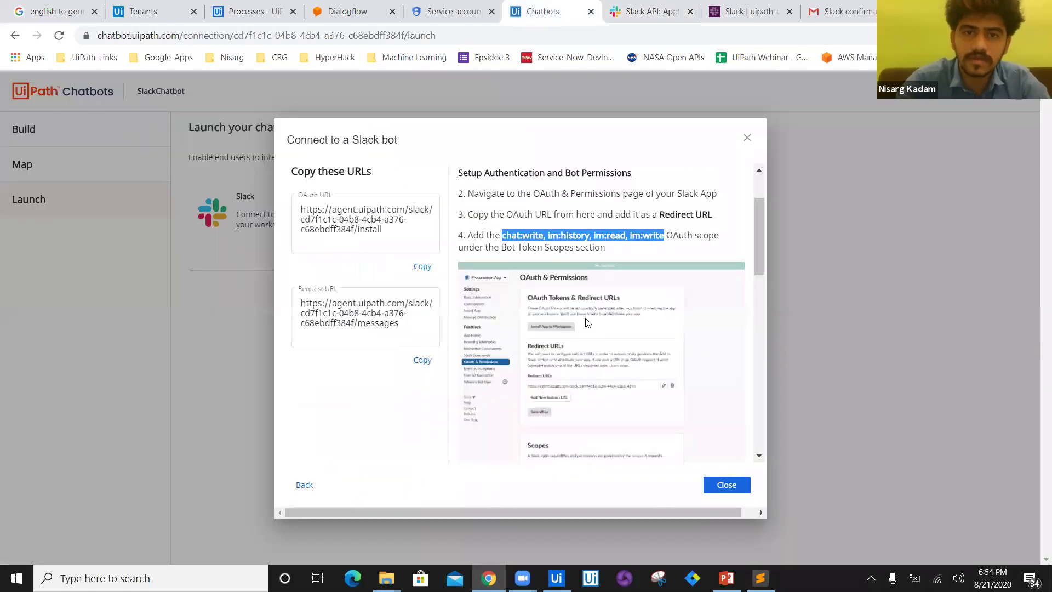
{"action": "left_click", "coordinate": [637, 13]}
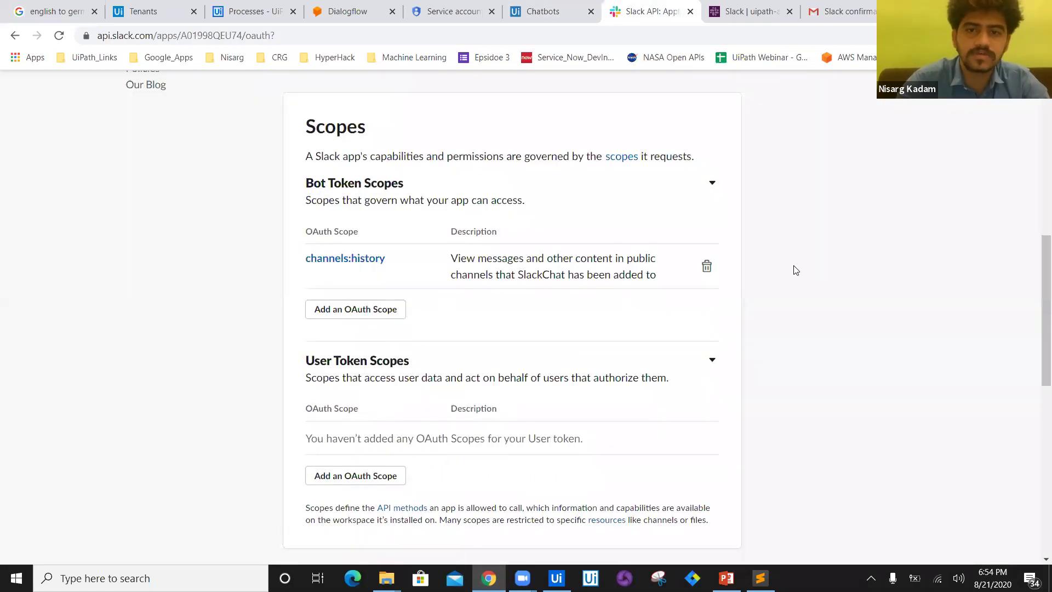
{"action": "left_click", "coordinate": [706, 268]}
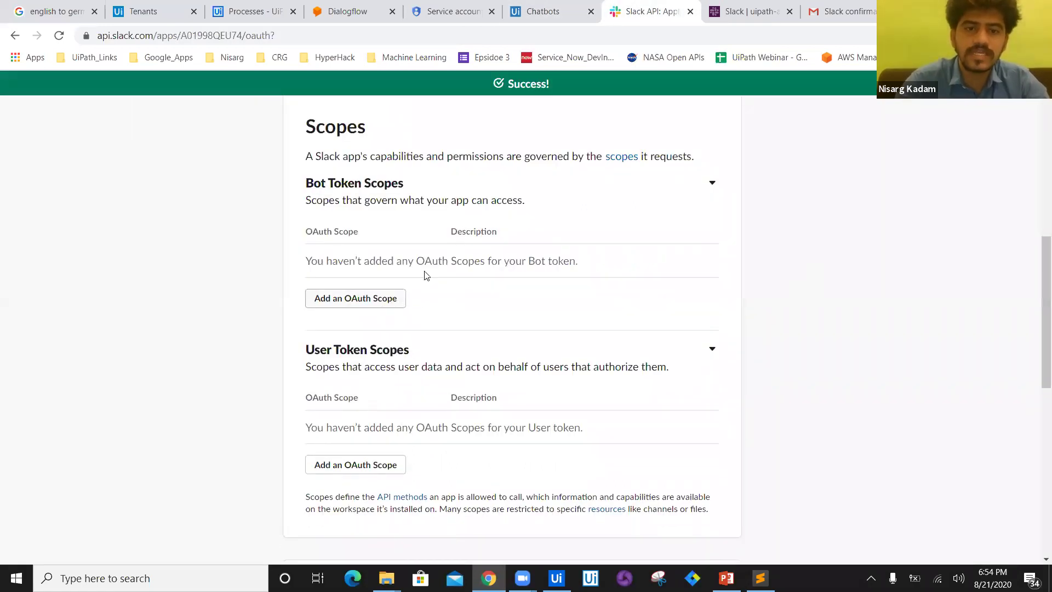
Add chat:write as a bot token scope.
{"action": "left_click", "coordinate": [403, 301]}
{"action": "type", "text": "Chat"}
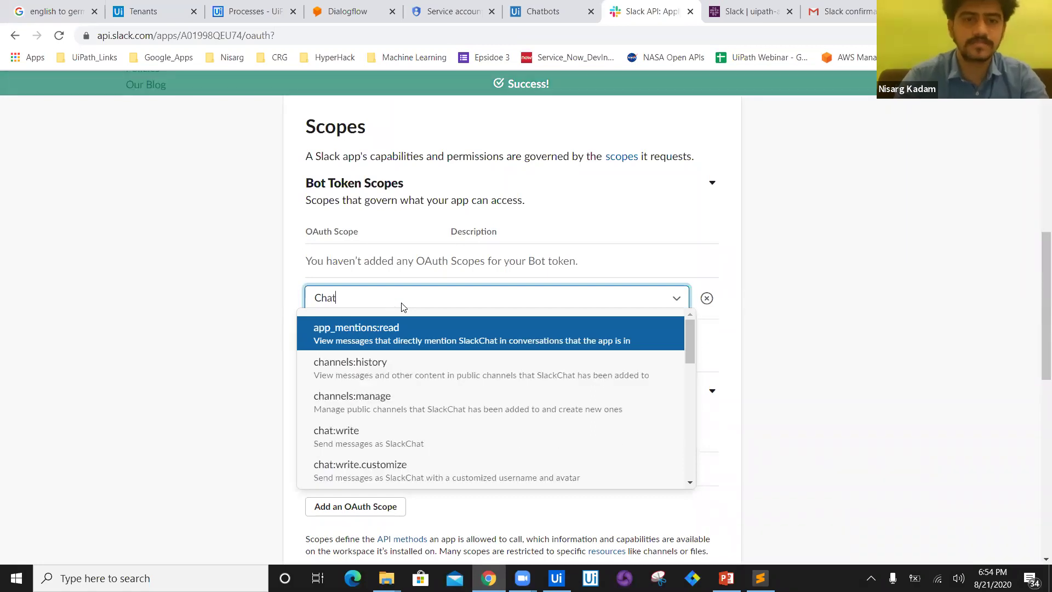
{"action": "key", "text": "BackSpace"}
{"action": "key", "text": "BackSpace"}
{"action": "key", "text": "BackSpace"}
{"action": "key", "text": "BackSpace"}
{"action": "type", "text": "cja"}
{"action": "key", "text": "BackSpace"}
{"action": "key", "text": "BackSpace"}
{"action": "type", "text": "hat"}
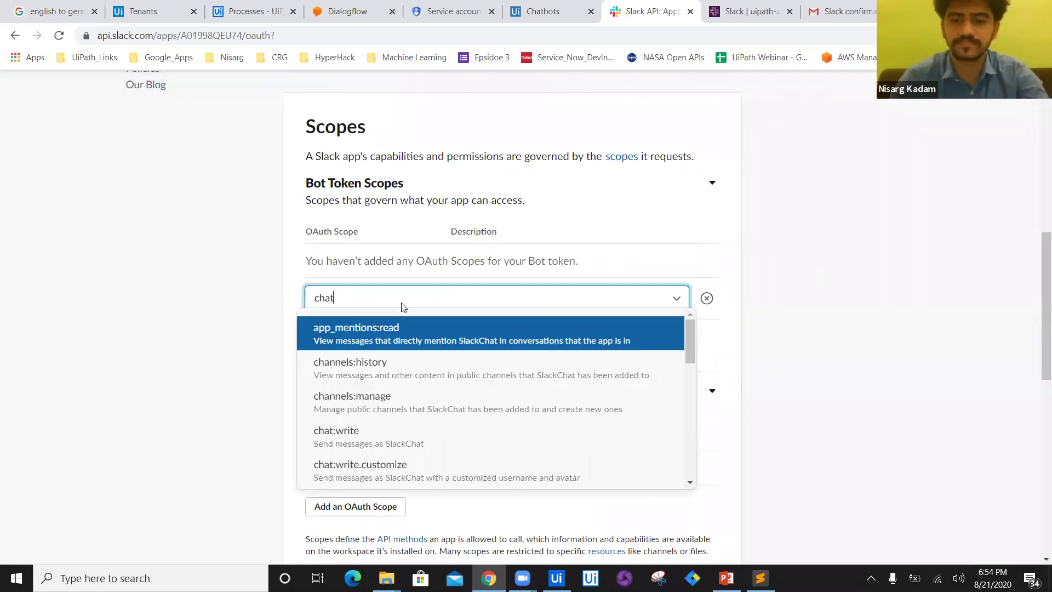
{"action": "key", "text": "Return"}
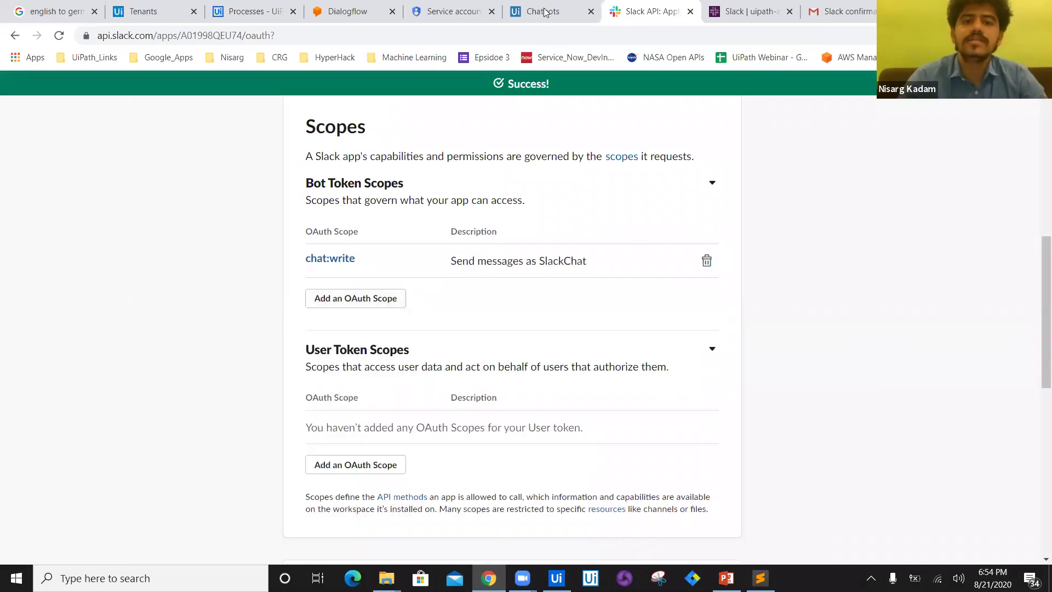
Add the im:history, im:read and im:write bot token scopes.
{"action": "key", "text": "ctrl+shift+Tab"}
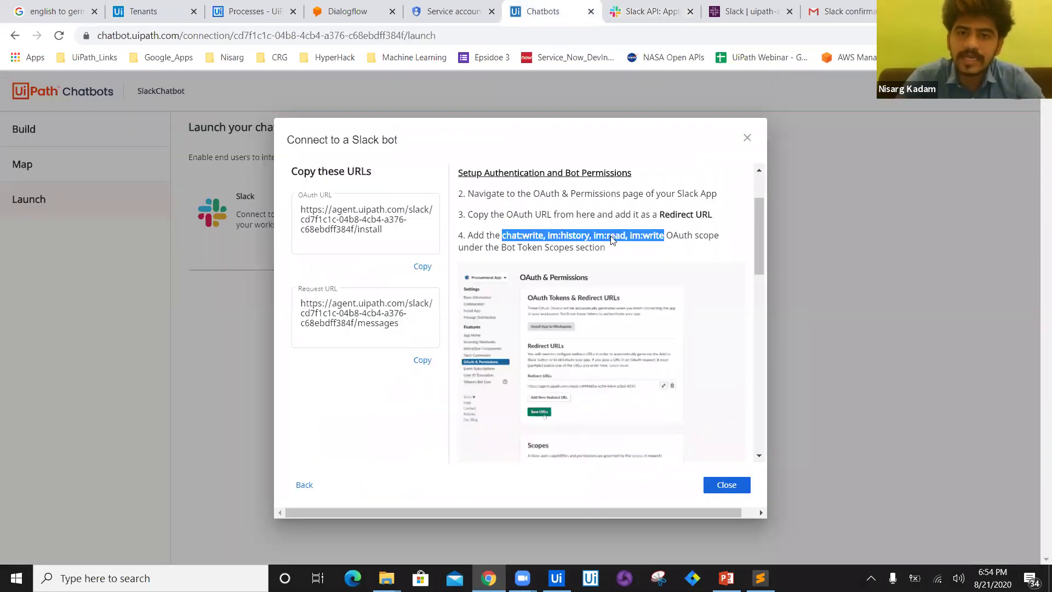
{"action": "left_click", "coordinate": [630, 12]}
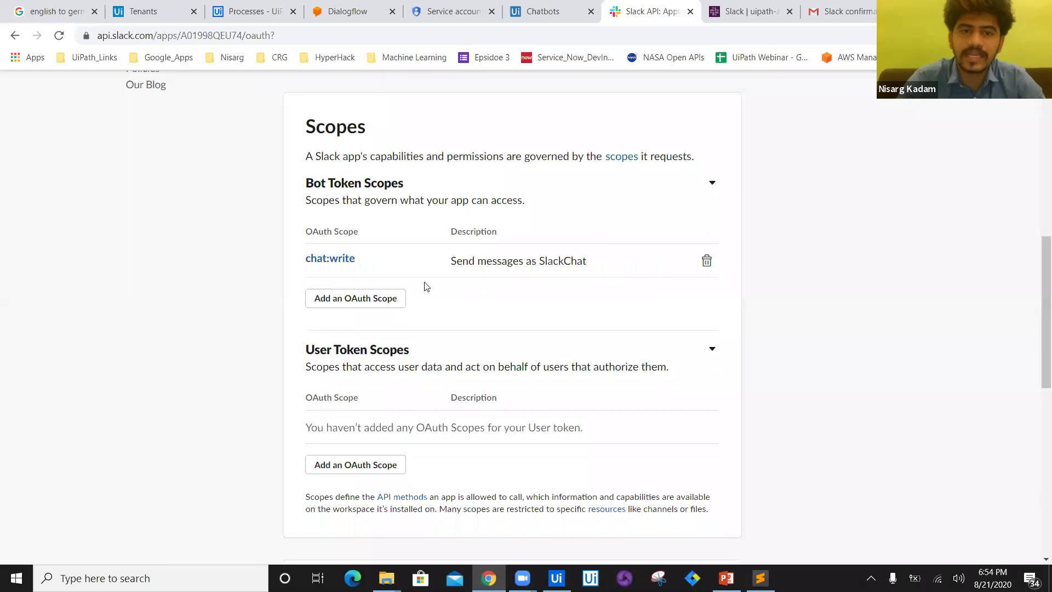
{"action": "left_click", "coordinate": [352, 305]}
{"action": "type", "text": "im"}
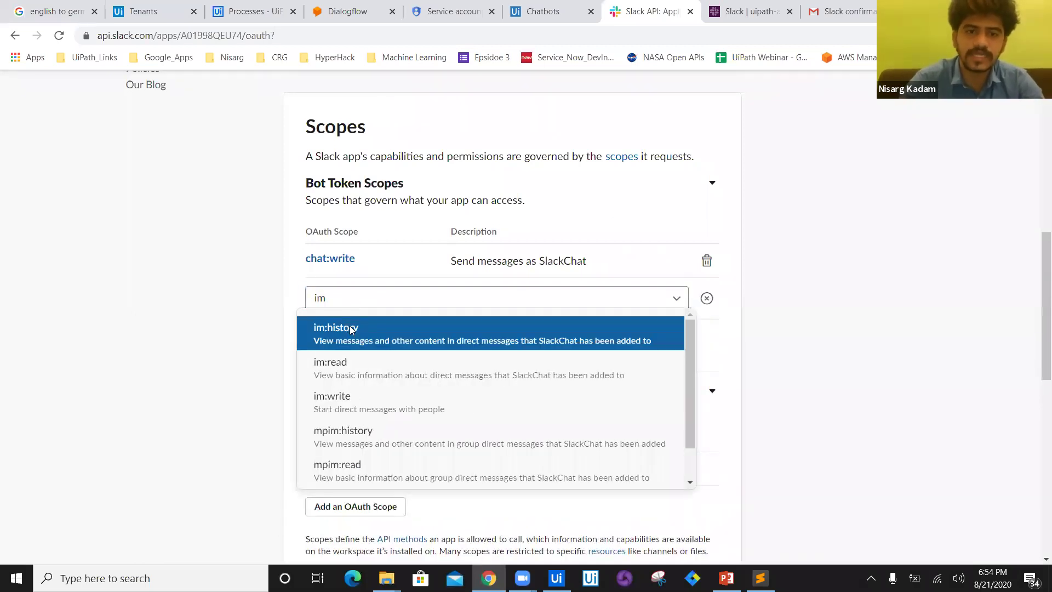
{"action": "left_click", "coordinate": [351, 330]}
{"action": "left_click", "coordinate": [353, 357]}
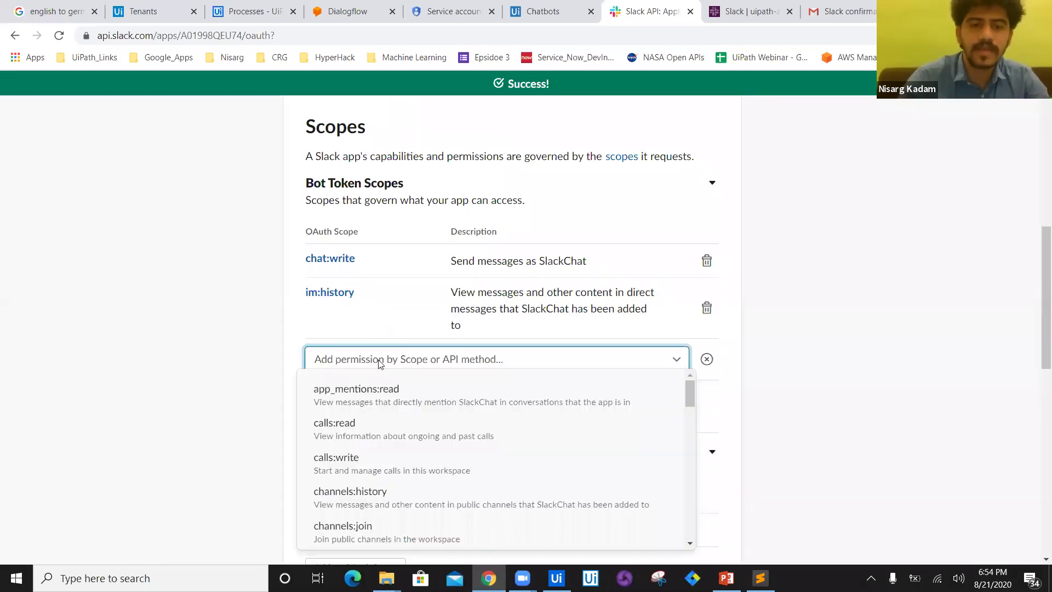
{"action": "left_click", "coordinate": [358, 425]}
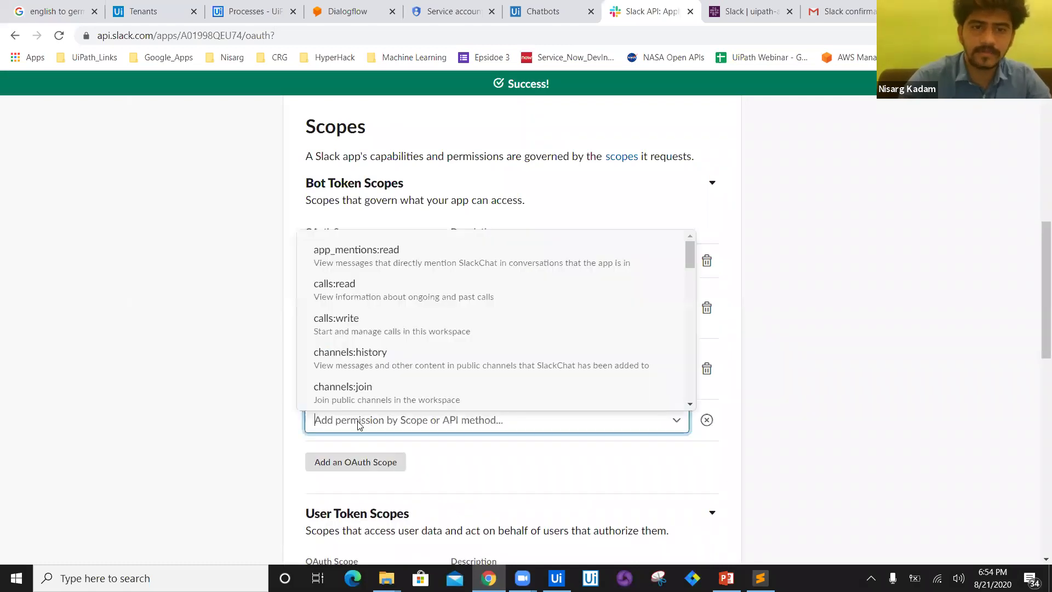
{"action": "type", "text": "im"}
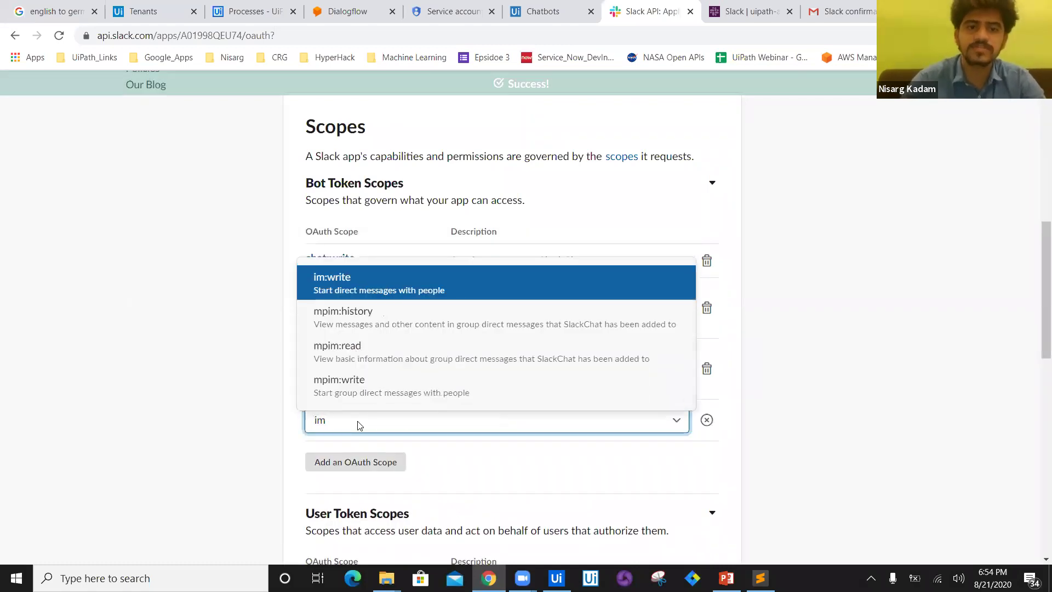
{"action": "key", "text": "Return"}
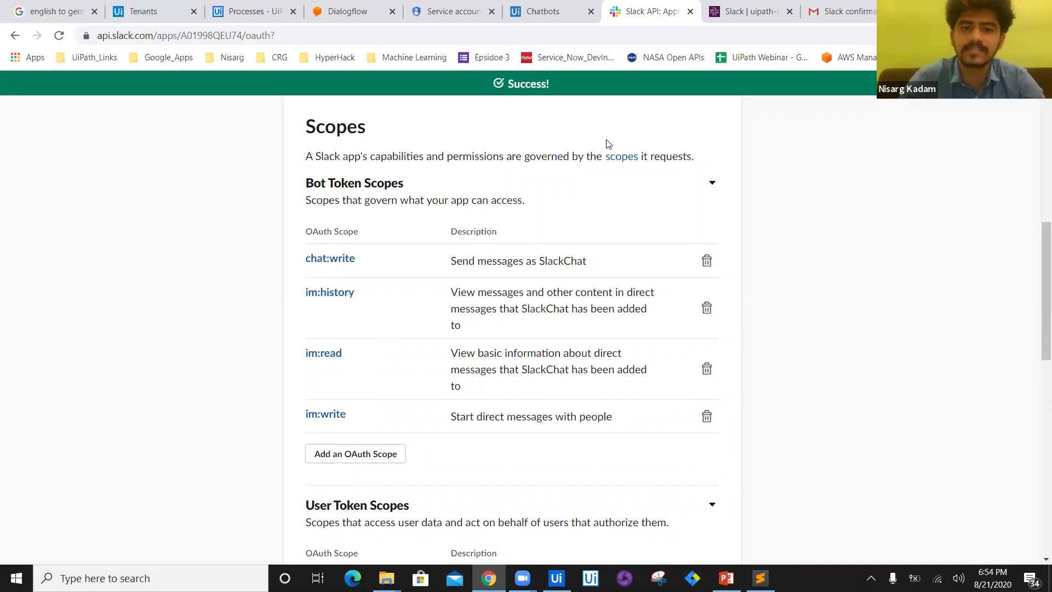
{"action": "left_click_drag", "start_coordinate": [1038, 289], "coordinate": [1037, 203]}
Save the redirect URL and copy the messages Request URL from the Chatbots Setup Messaging section.
{"action": "scroll", "coordinate": [1037, 203], "scroll_direction": "up", "scroll_amount": 2}
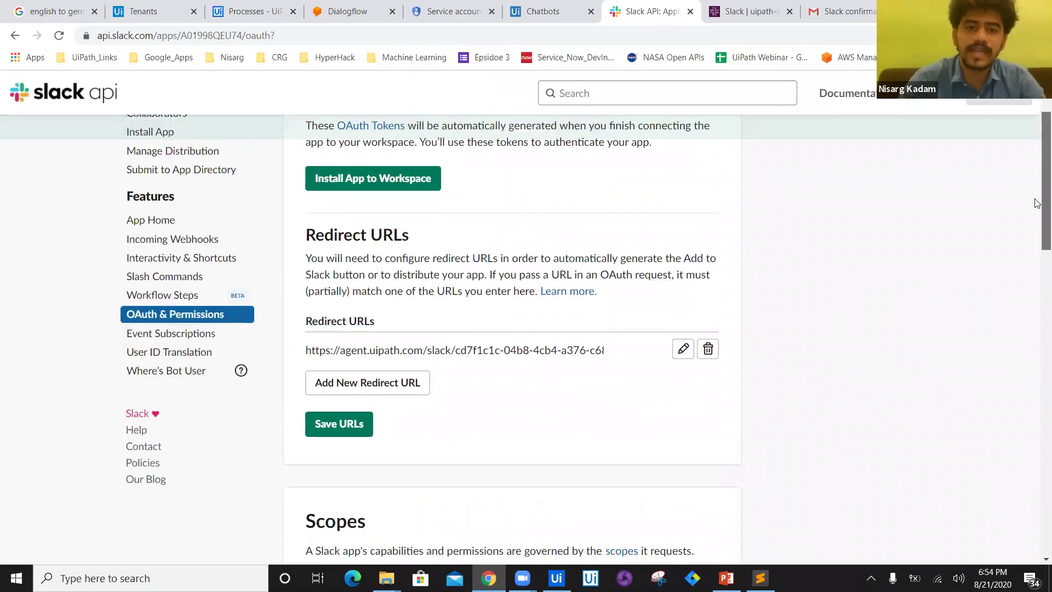
{"action": "left_click", "coordinate": [346, 426]}
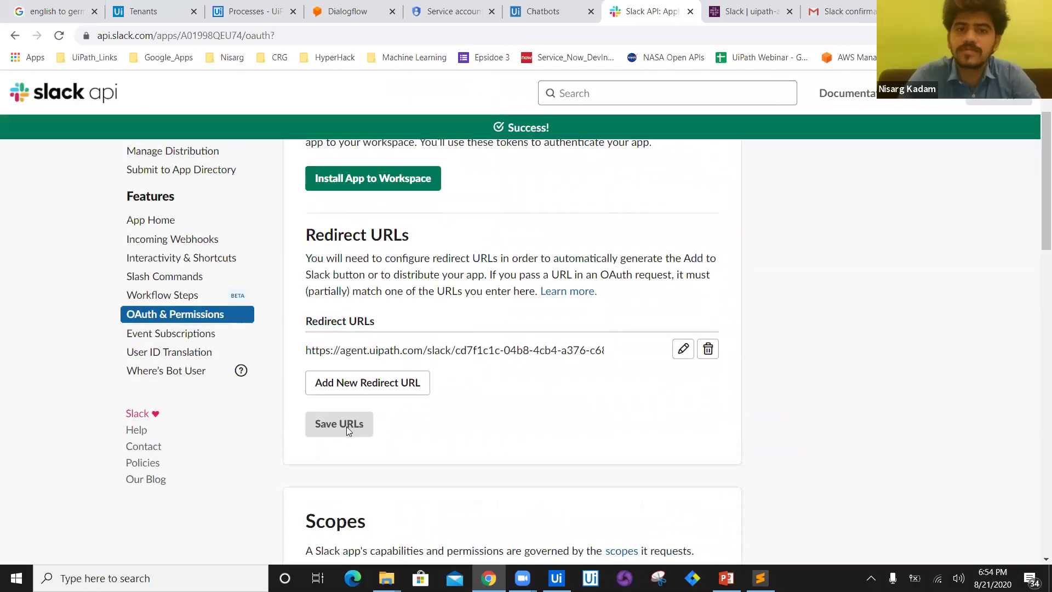
{"action": "left_click", "coordinate": [542, 11]}
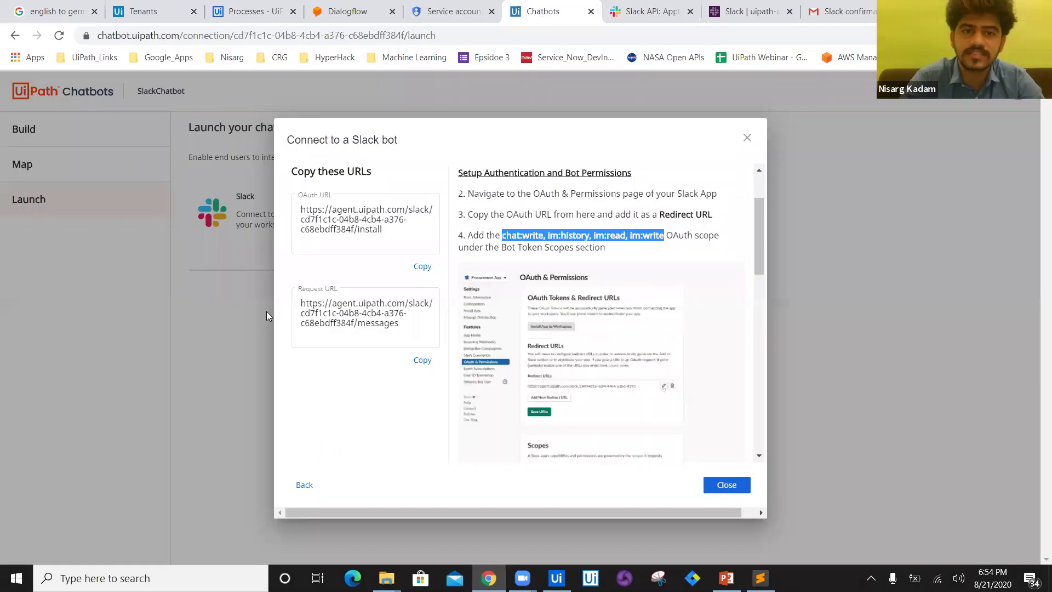
{"action": "left_click_drag", "start_coordinate": [760, 253], "coordinate": [763, 332]}
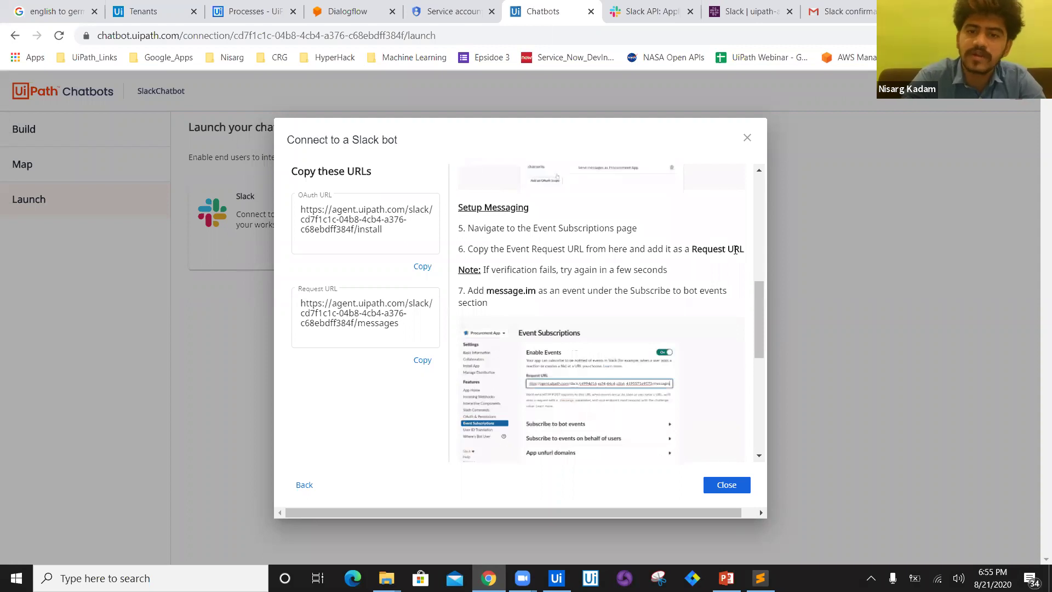
{"action": "left_click", "coordinate": [422, 367]}
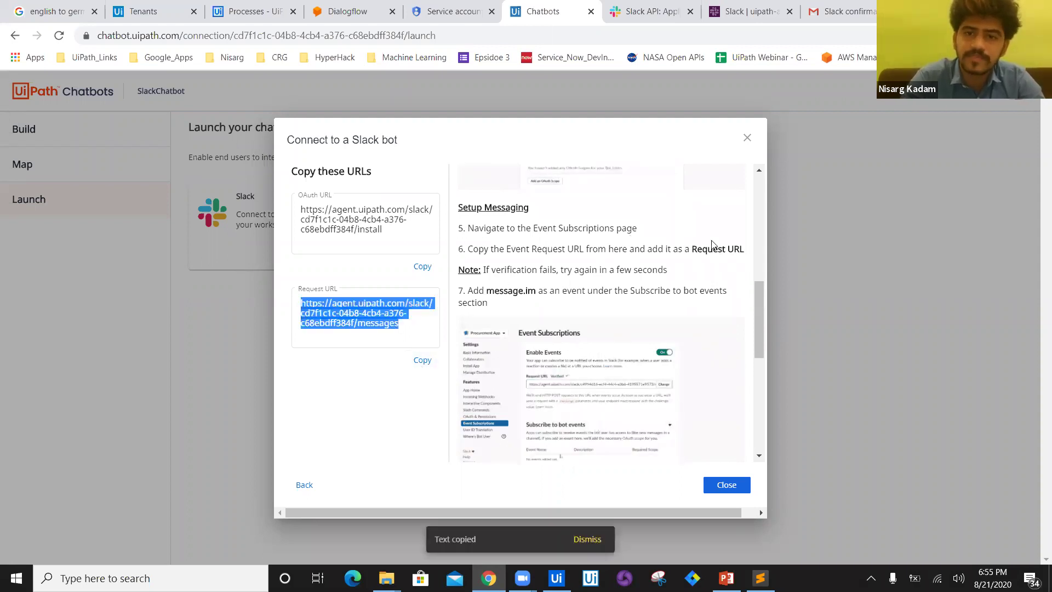
{"action": "left_click", "coordinate": [451, 16]}
{"action": "left_click", "coordinate": [652, 9]}
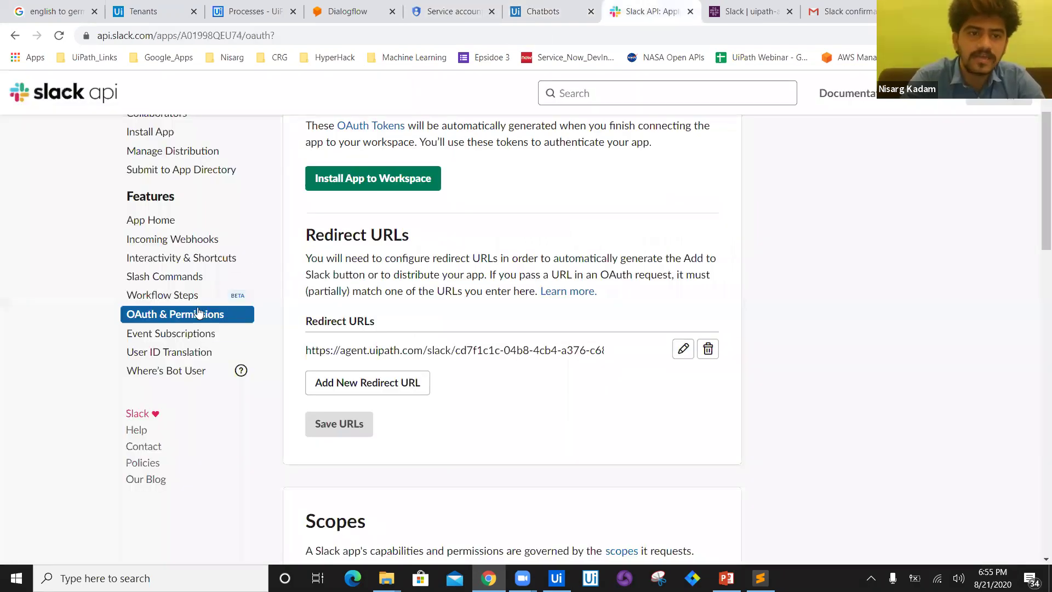
Turn on Event Subscriptions and paste the agent.uipath.com Request URL.
{"action": "left_click", "coordinate": [158, 334]}
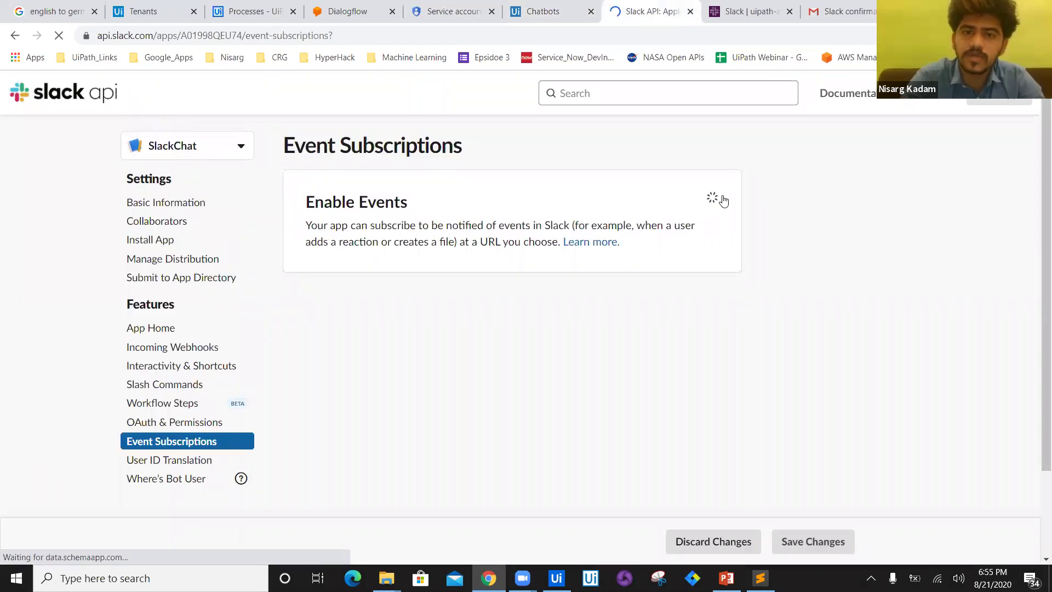
{"action": "left_click", "coordinate": [692, 203]}
{"action": "left_click", "coordinate": [369, 296]}
{"action": "key", "text": "ctrl+v"}
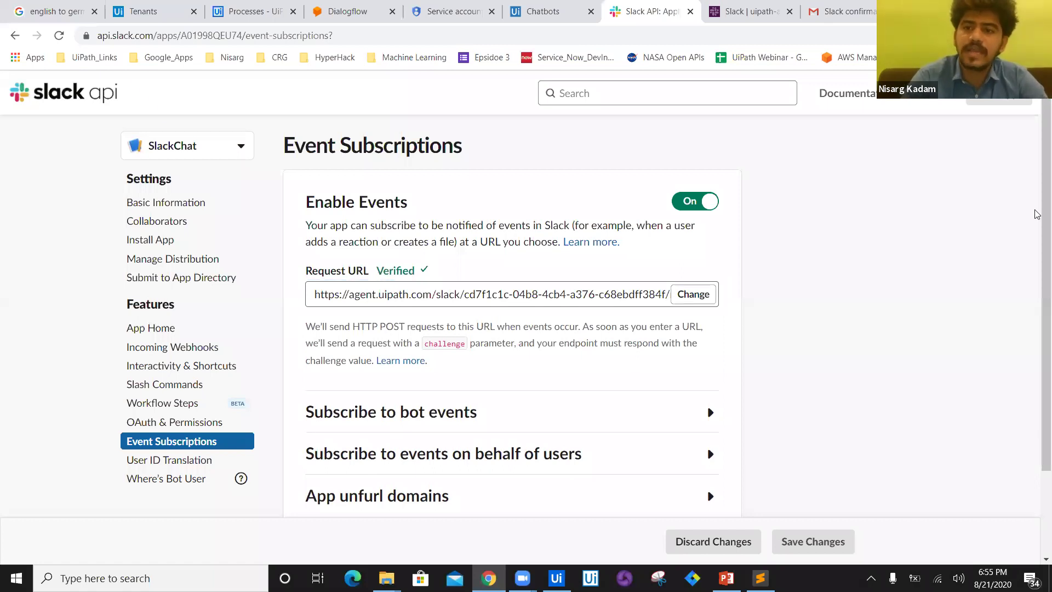
{"action": "scroll", "coordinate": [1019, 333], "scroll_direction": "down", "scroll_amount": 3}
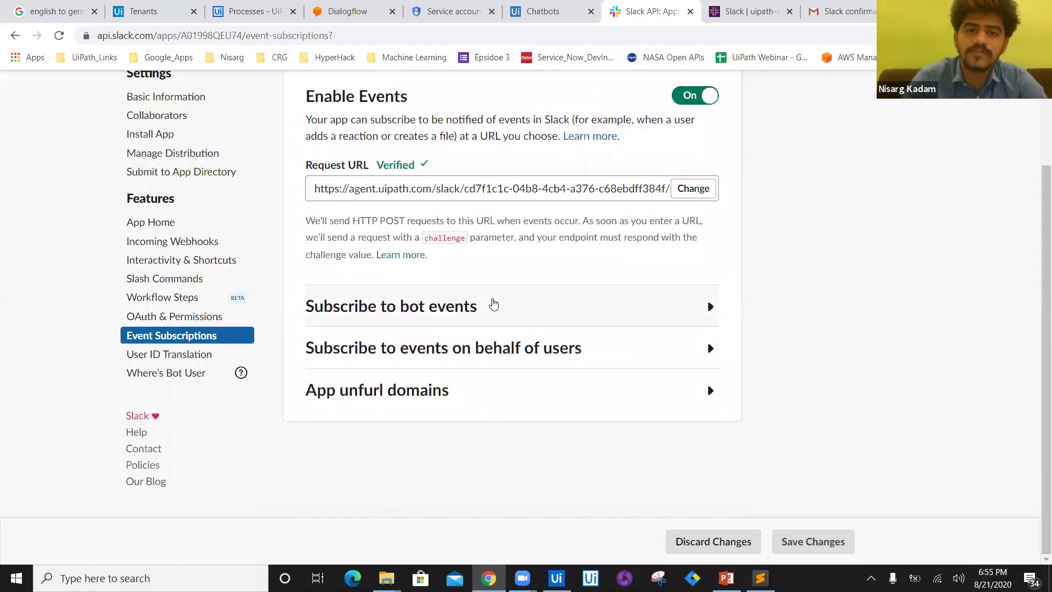
Subscribe the bot to the message.im event and save the changes.
{"action": "left_click", "coordinate": [493, 305]}
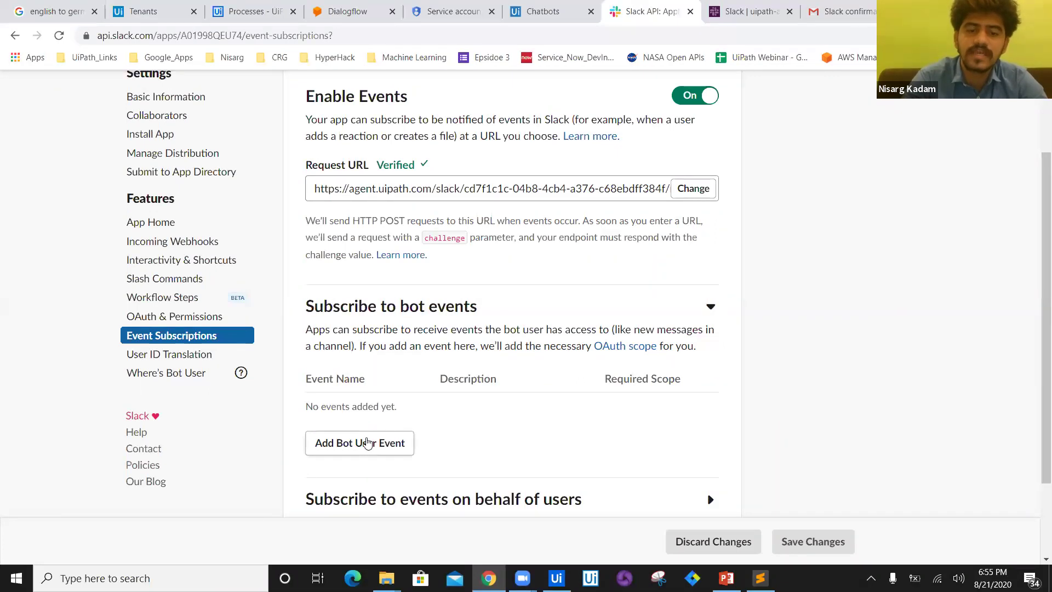
{"action": "left_click", "coordinate": [551, 12]}
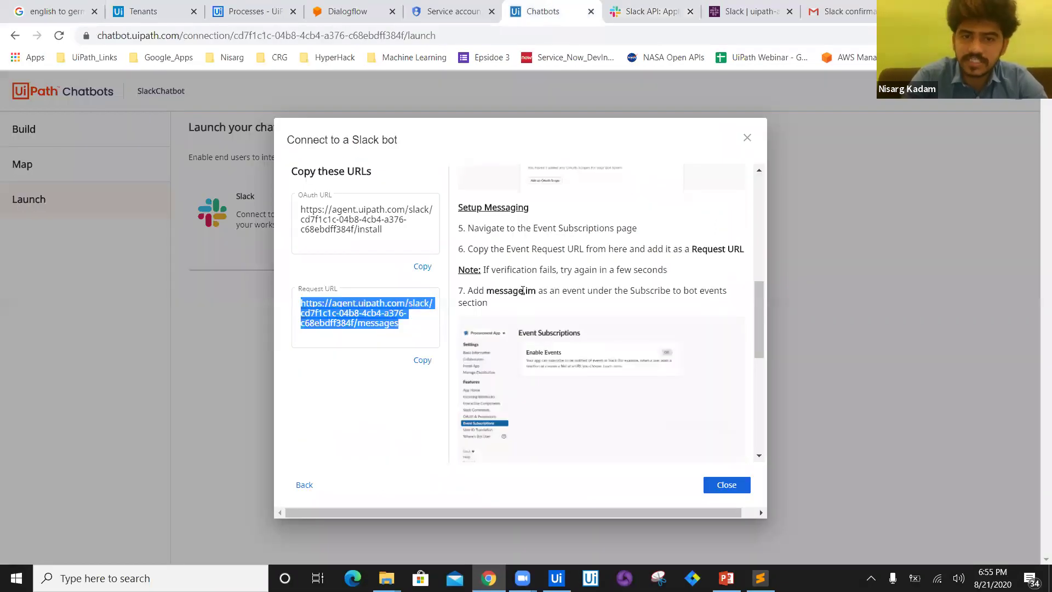
{"action": "left_click", "coordinate": [655, 14]}
{"action": "left_click", "coordinate": [356, 444]}
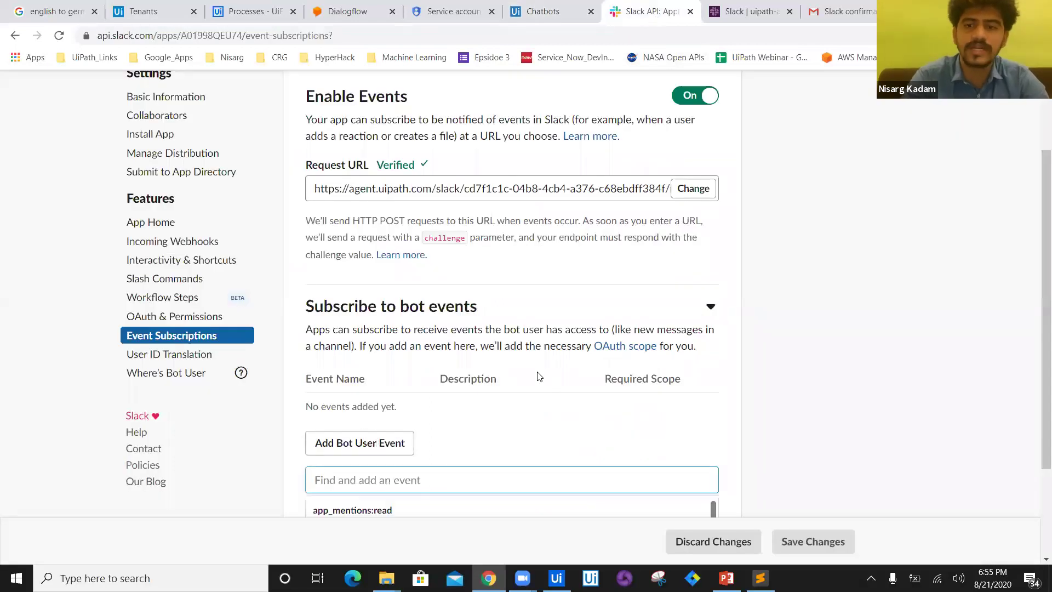
{"action": "scroll", "coordinate": [872, 425], "scroll_direction": "down", "scroll_amount": 2}
{"action": "type", "text": "messa"}
{"action": "left_click", "coordinate": [460, 442]}
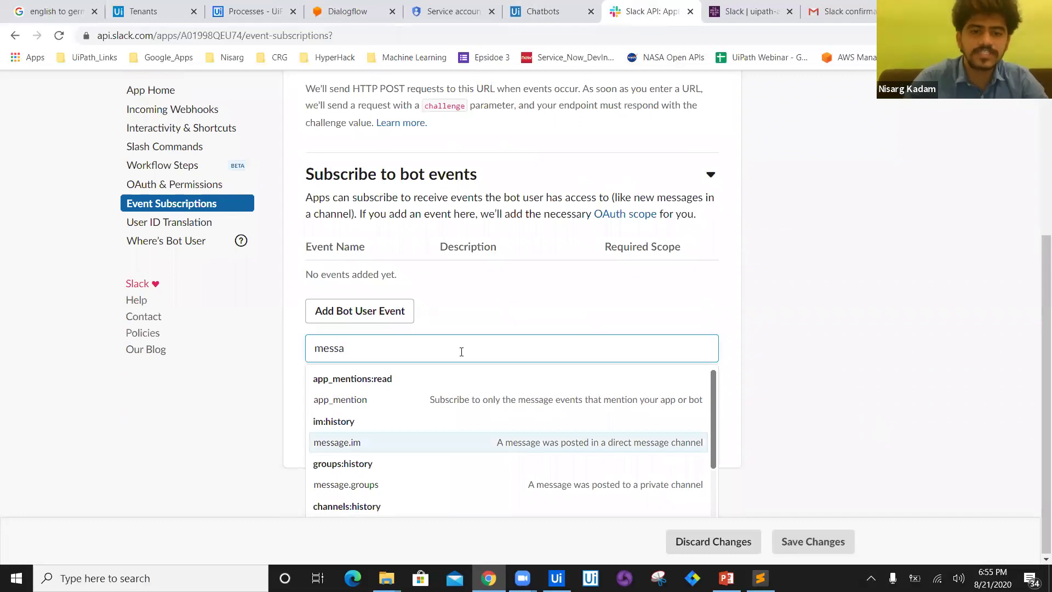
{"action": "left_click", "coordinate": [827, 405]}
{"action": "left_click", "coordinate": [811, 543]}
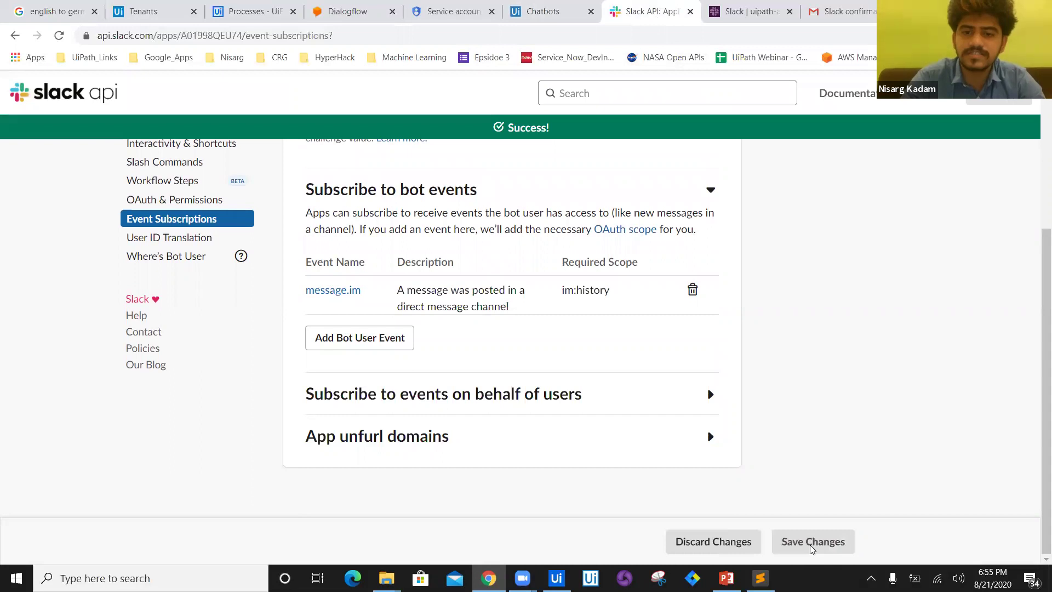
{"action": "scroll", "coordinate": [1037, 153], "scroll_direction": "up", "scroll_amount": 4}
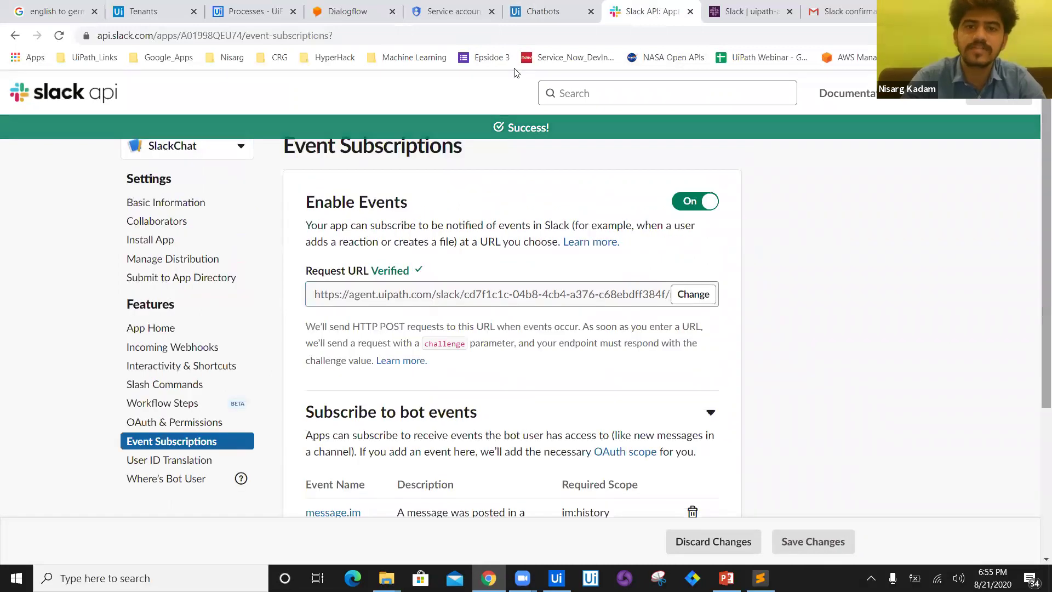
Review the Chatbots bot install instructions and open SlackChat's Manage Distribution page.
{"action": "left_click", "coordinate": [548, 10]}
{"action": "left_click_drag", "start_coordinate": [762, 311], "coordinate": [763, 427]}
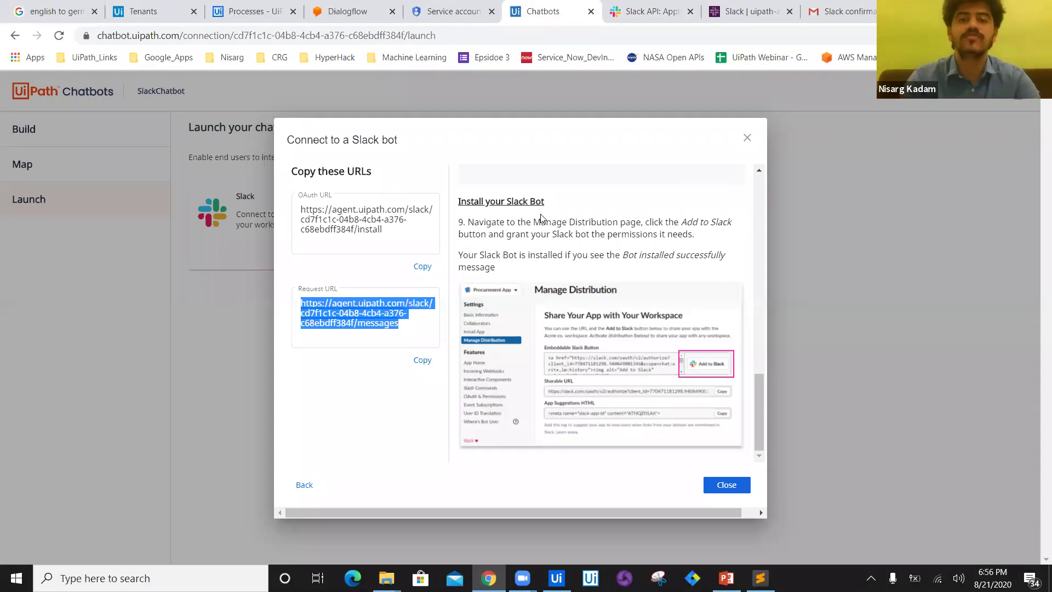
{"action": "left_click", "coordinate": [647, 10]}
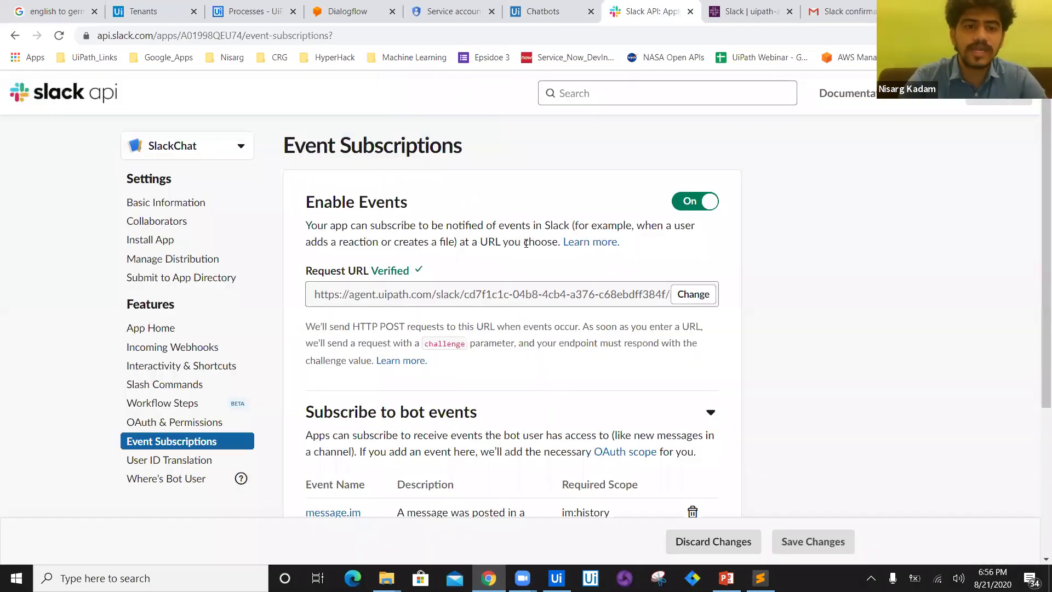
{"action": "left_click", "coordinate": [555, 11]}
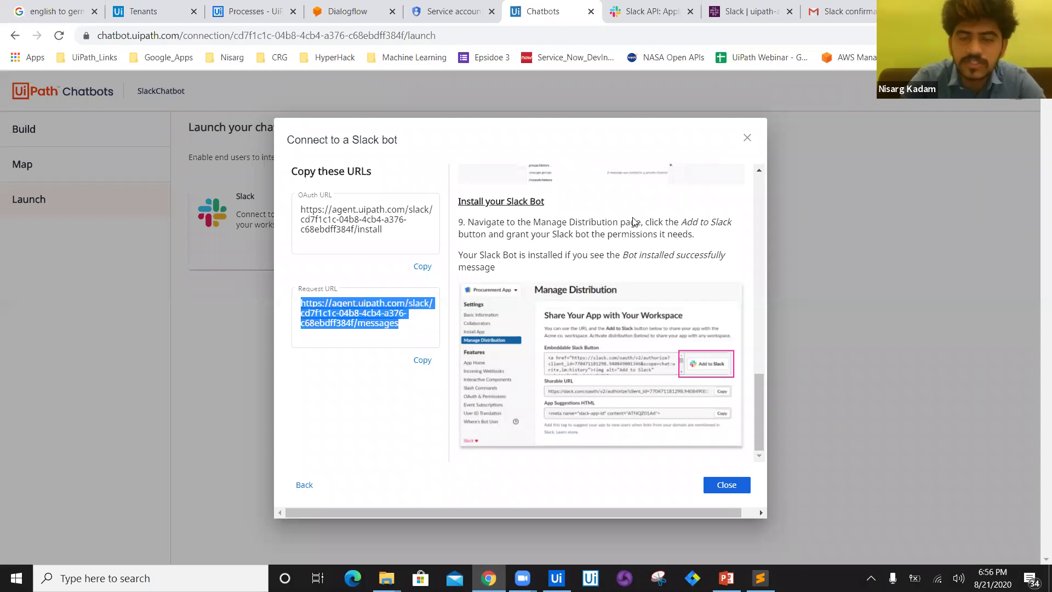
{"action": "left_click", "coordinate": [646, 11]}
{"action": "left_click", "coordinate": [159, 267]}
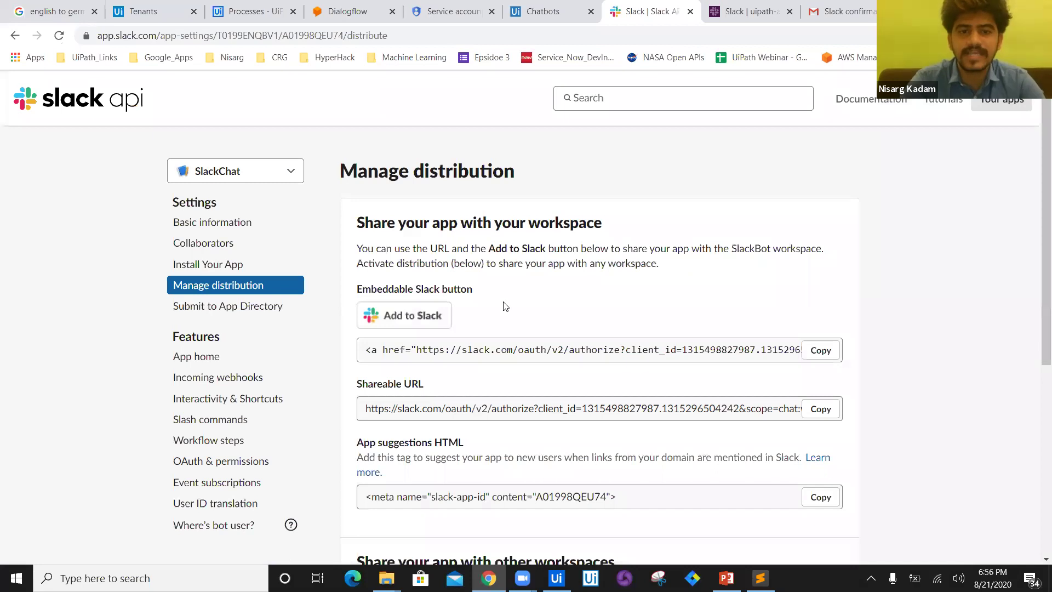
Add SlackChat to the SlackBot workspace and allow access, confirming 'Bot installed successfully'.
{"action": "left_click", "coordinate": [408, 321]}
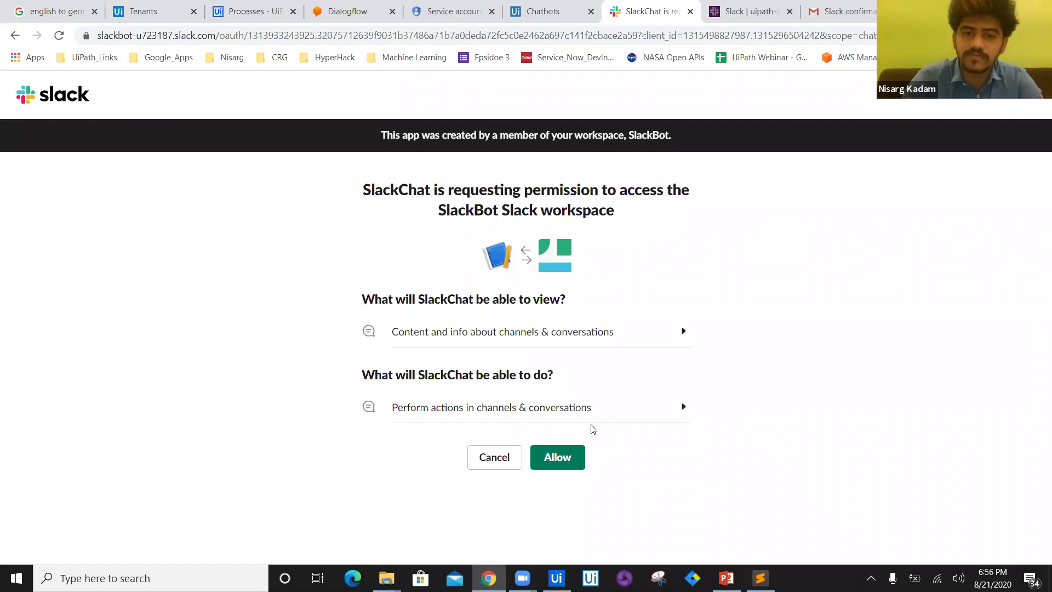
{"action": "left_click", "coordinate": [557, 464]}
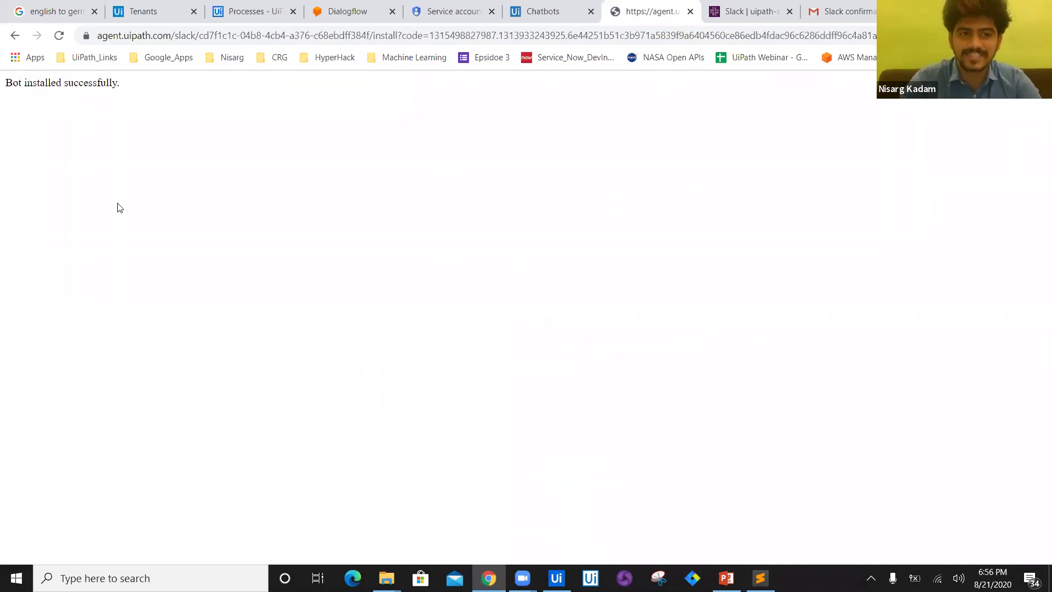
{"action": "left_click_drag", "start_coordinate": [120, 82], "coordinate": [2, 91]}
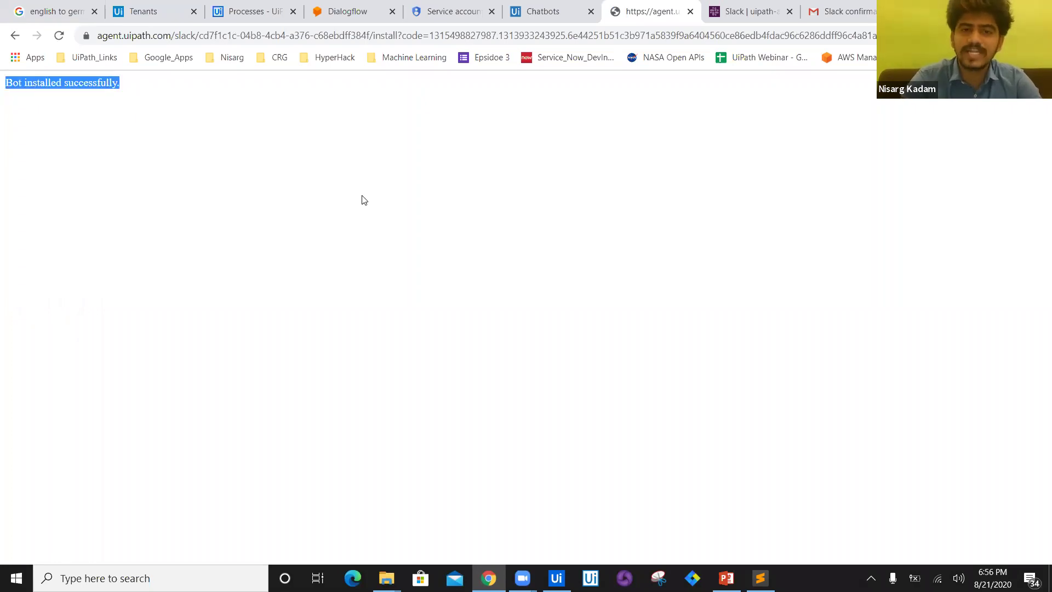
{"action": "left_click", "coordinate": [726, 578]}
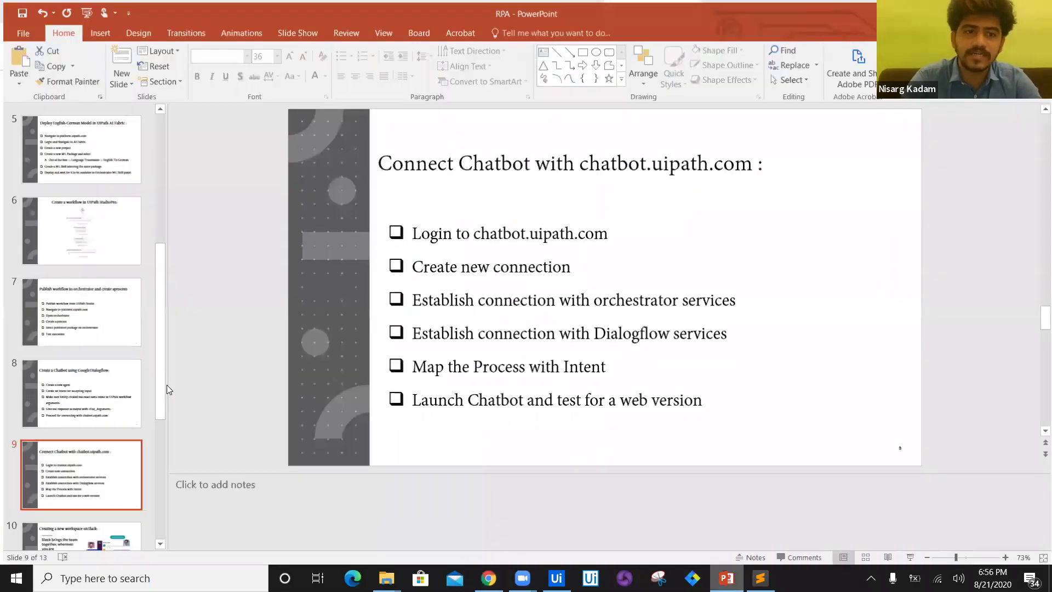
Move PowerPoint to slide 11, 'Connect slack and UiPath Chatbot', then return to the browser.
{"action": "left_click", "coordinate": [110, 401]}
{"action": "key", "text": "Down"}
{"action": "key", "text": "Down"}
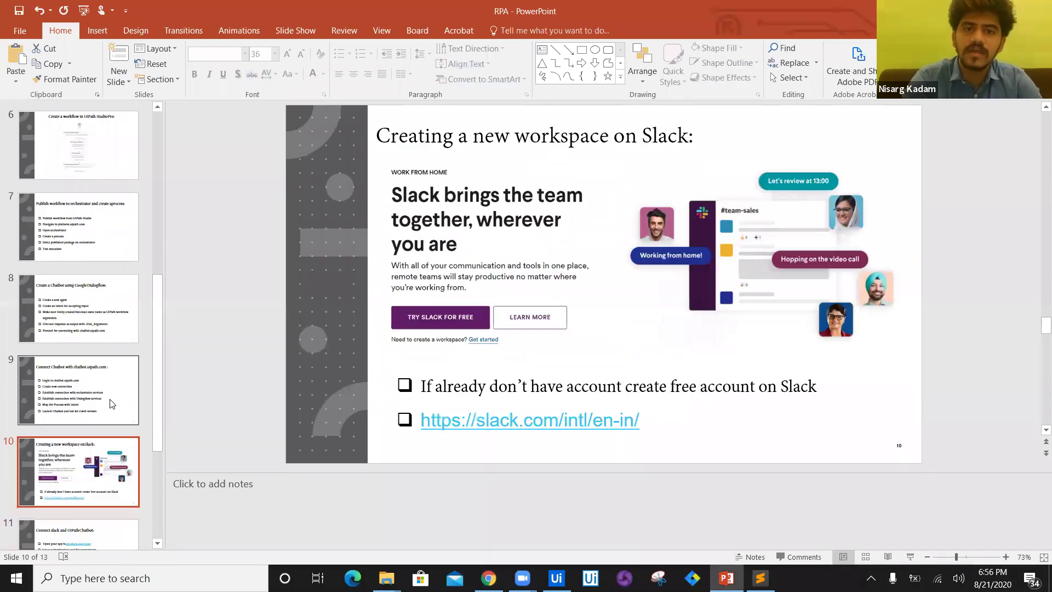
{"action": "key", "text": "Down"}
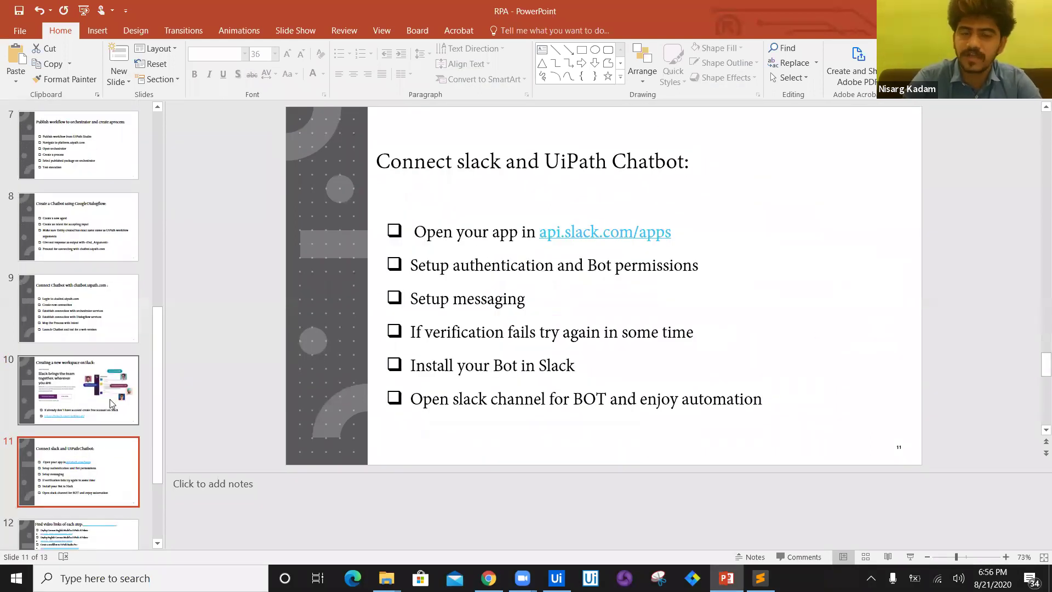
{"action": "key", "text": "alt+Tab"}
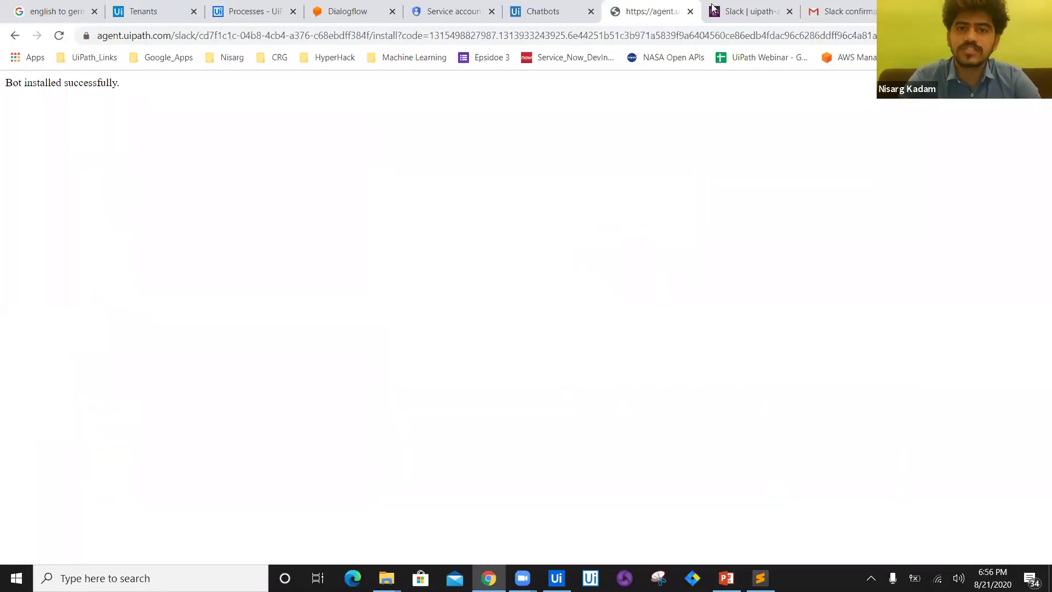
Close the install confirmation page and greet the slackchat bot with 'Hi' in its direct conversation.
{"action": "left_click", "coordinate": [690, 11]}
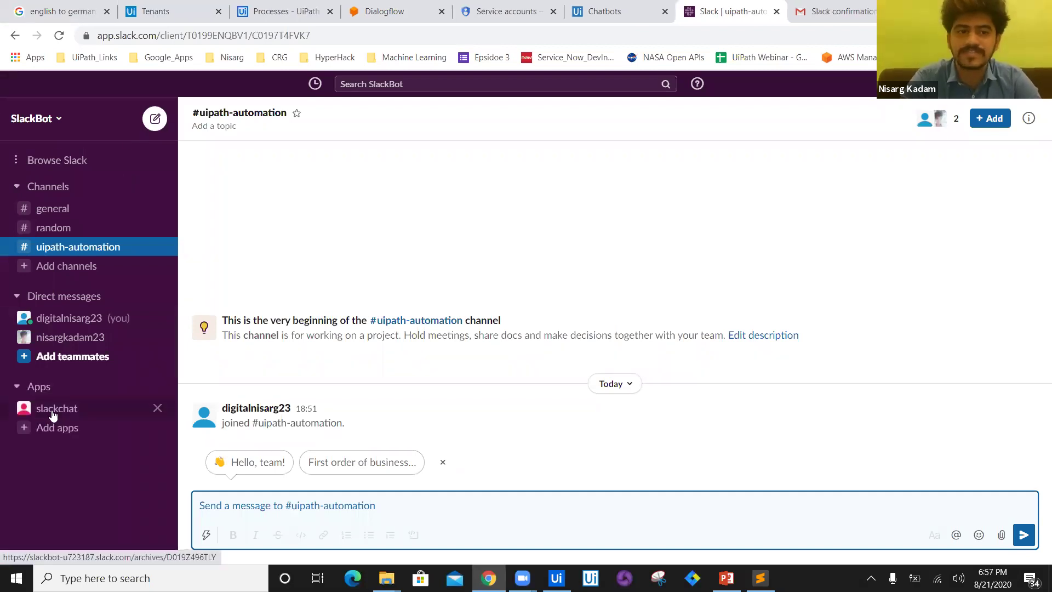
{"action": "left_click", "coordinate": [53, 415]}
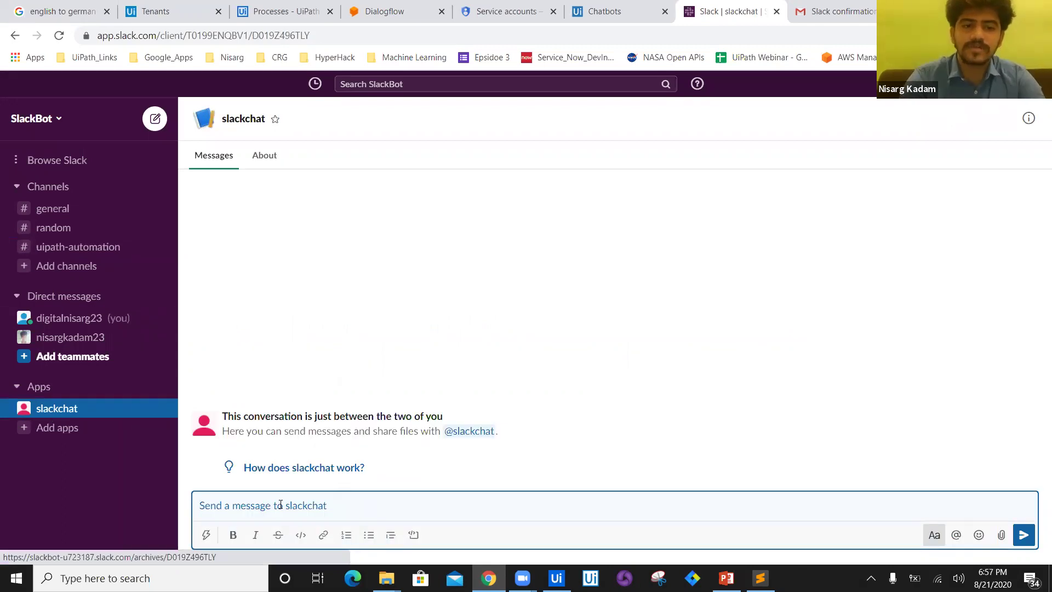
{"action": "type", "text": "Hi"}
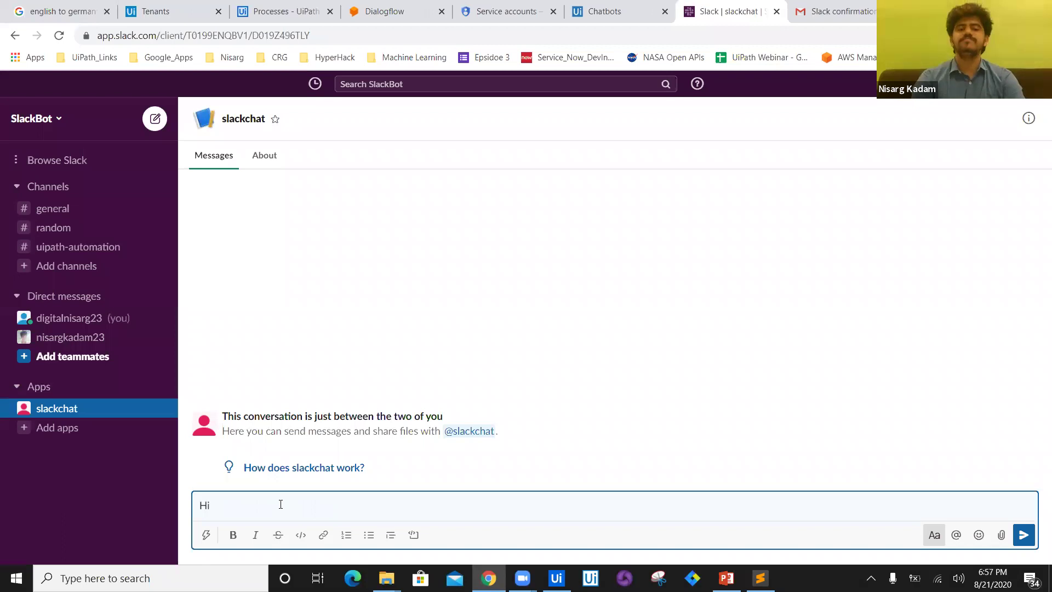
{"action": "key", "text": "Return"}
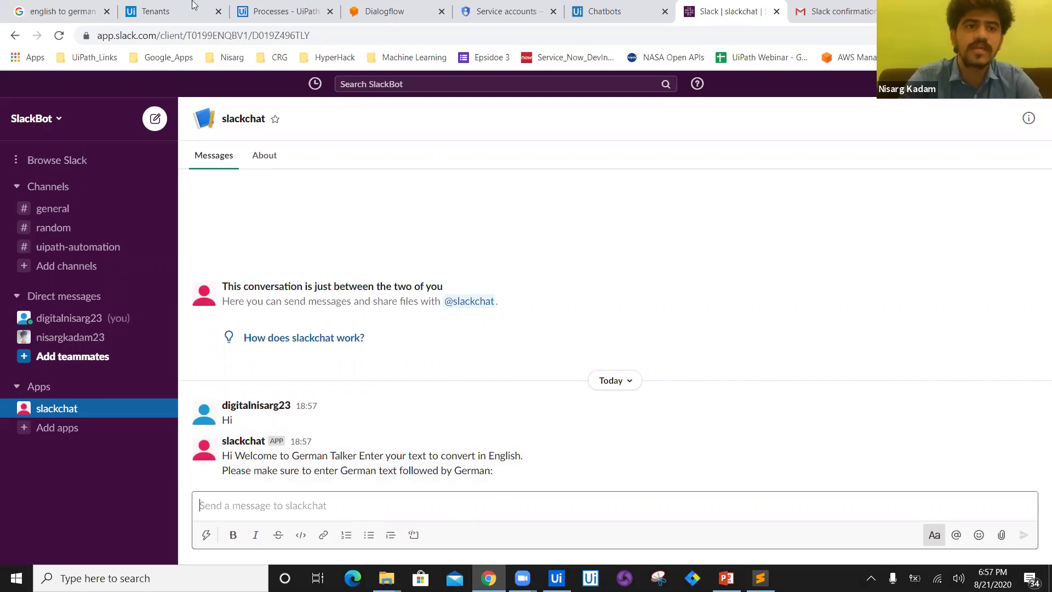
Translate 'I am from India' into German, select 'Ich komme aus Indien', and return to Slack.
{"action": "left_click", "coordinate": [63, 12]}
{"action": "triple_click", "coordinate": [198, 264]}
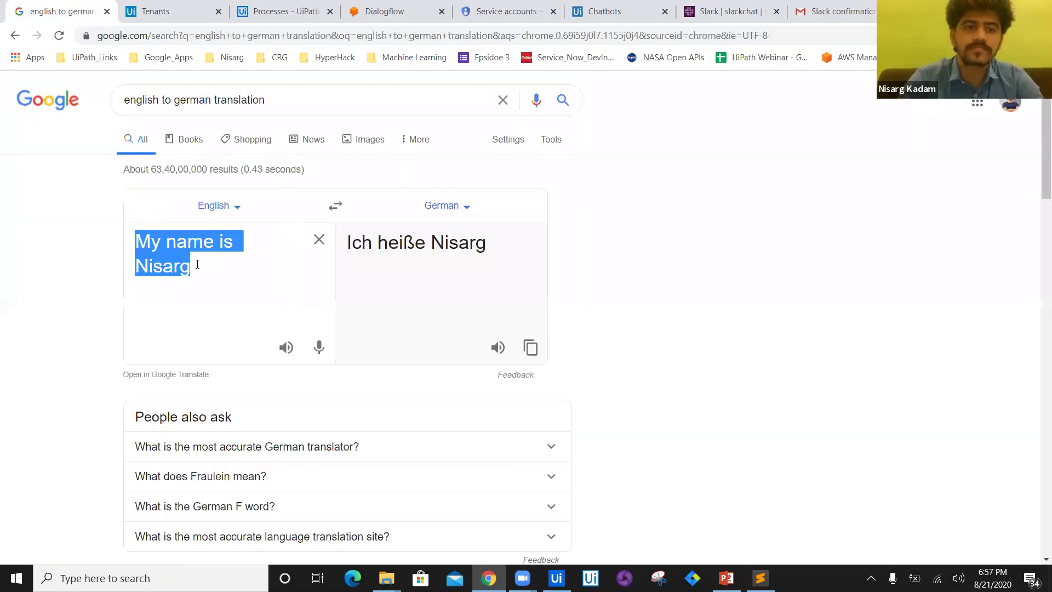
{"action": "left_click_drag", "start_coordinate": [197, 264], "coordinate": [118, 242]}
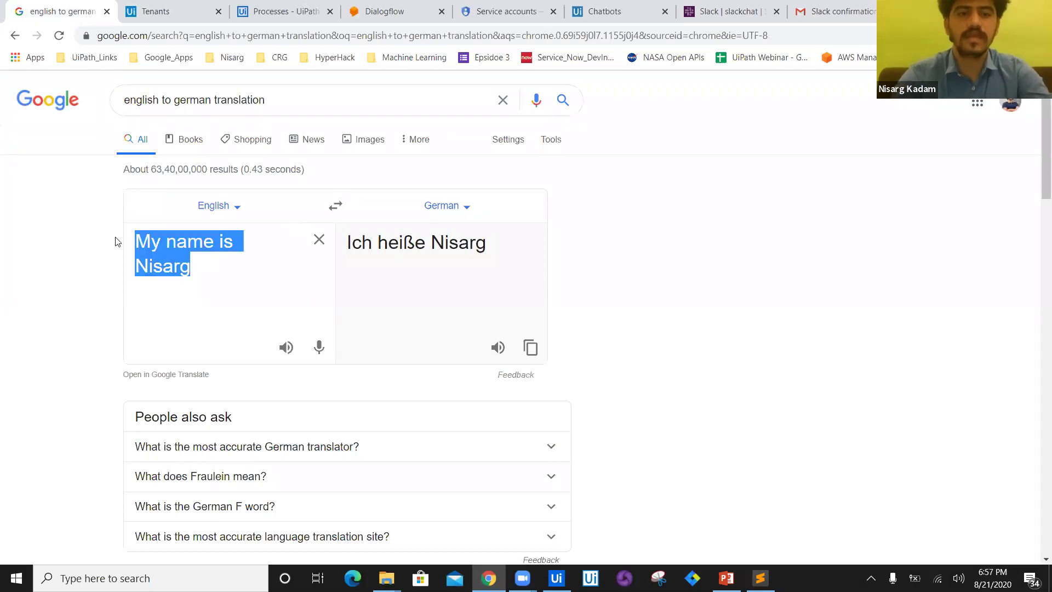
{"action": "type", "text": "I am from India"}
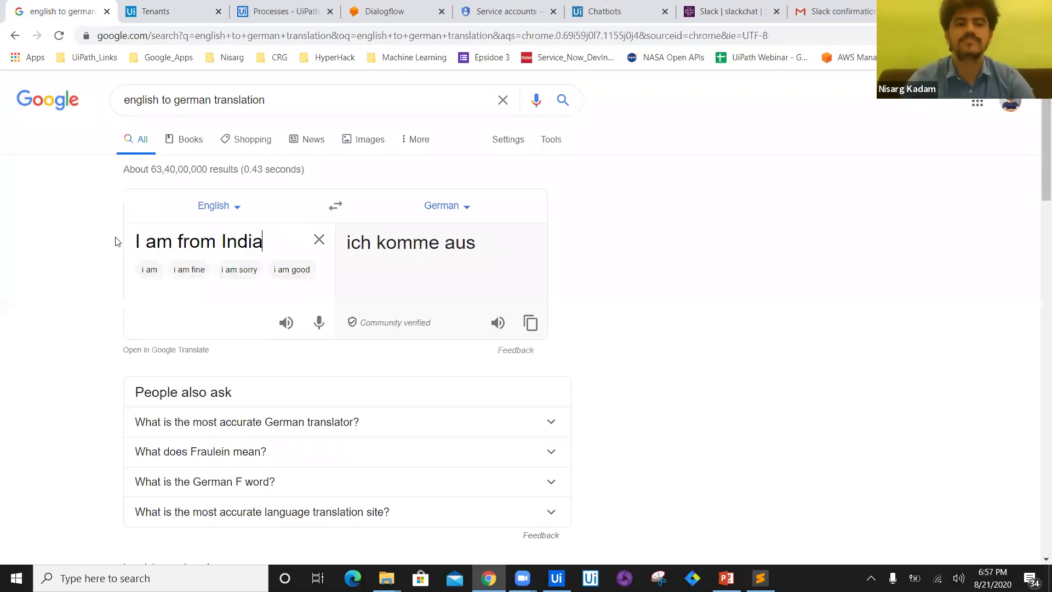
{"action": "left_click_drag", "start_coordinate": [348, 242], "coordinate": [544, 253]}
{"action": "key", "text": "ctrl+c"}
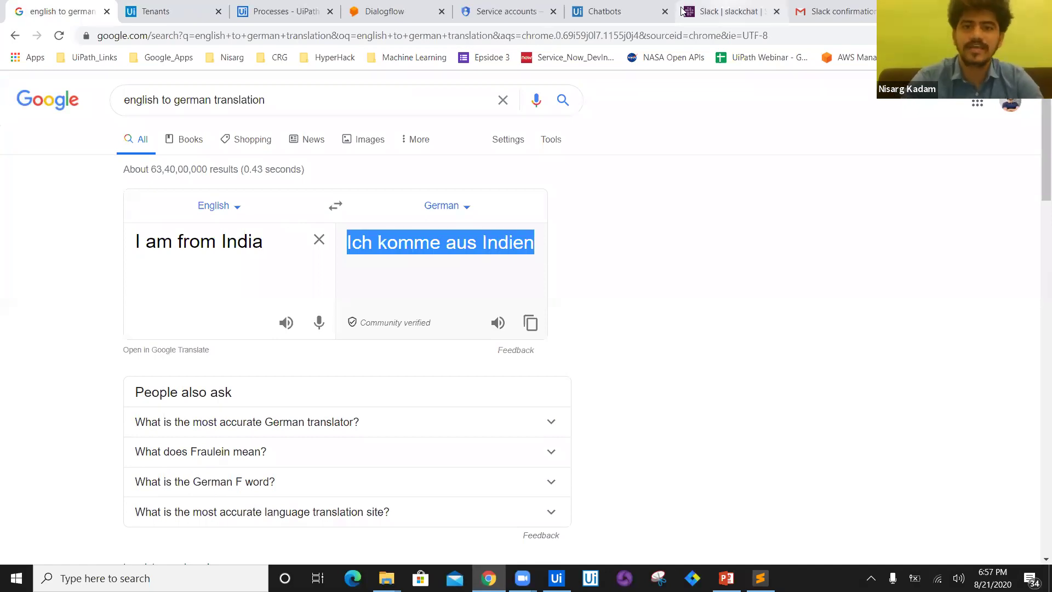
{"action": "left_click", "coordinate": [741, 13]}
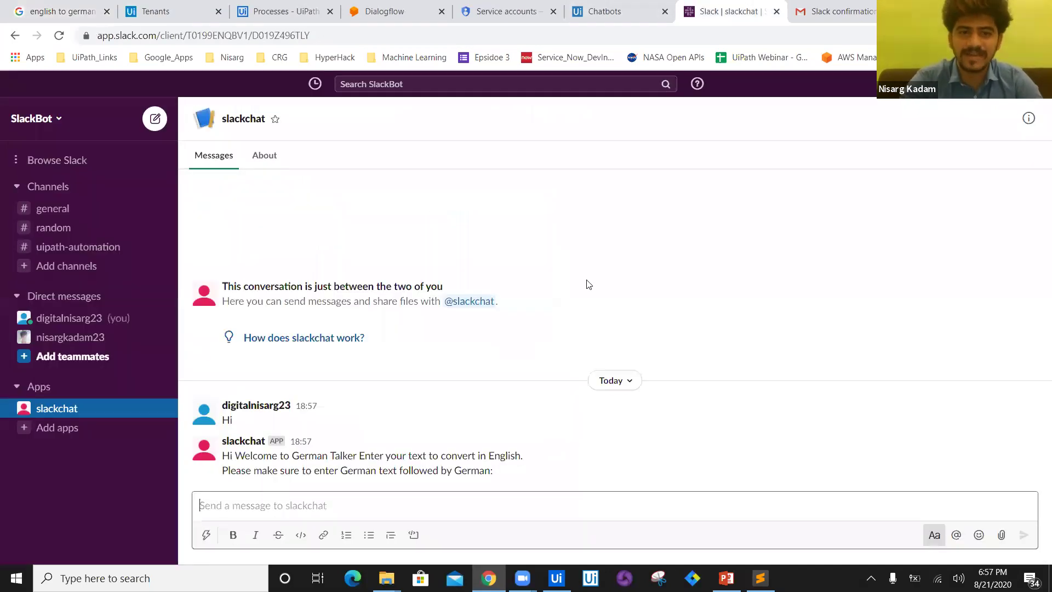
Clear the pasted code block and send slackchat 'German: Ich komme aus Indien'.
{"action": "left_click", "coordinate": [284, 506]}
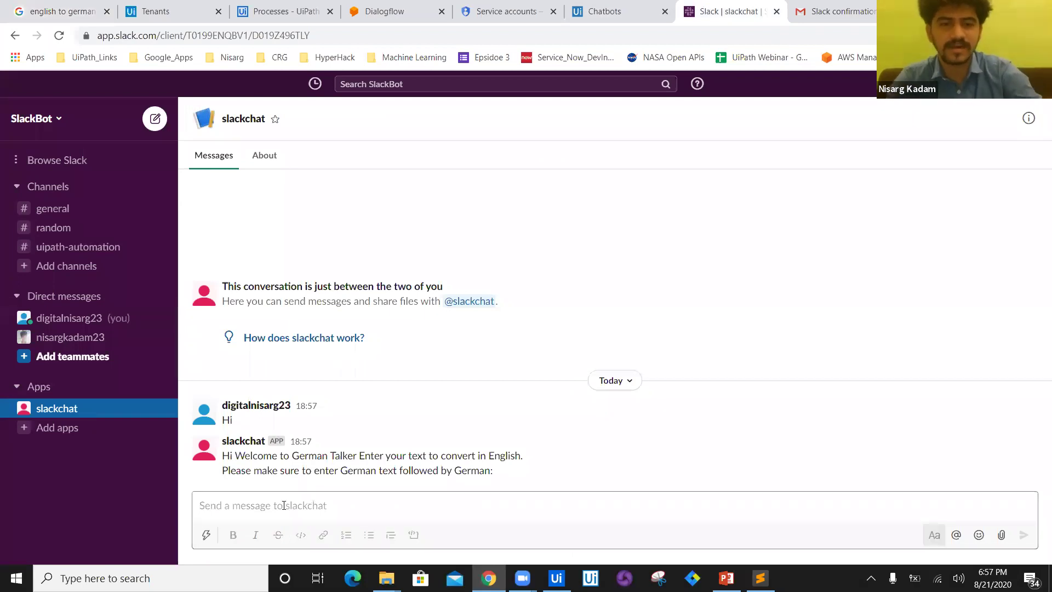
{"action": "key", "text": "ctrl+v"}
{"action": "key", "text": "ctrl+a"}
{"action": "key", "text": "ctrl+c"}
{"action": "key", "text": "BackSpace"}
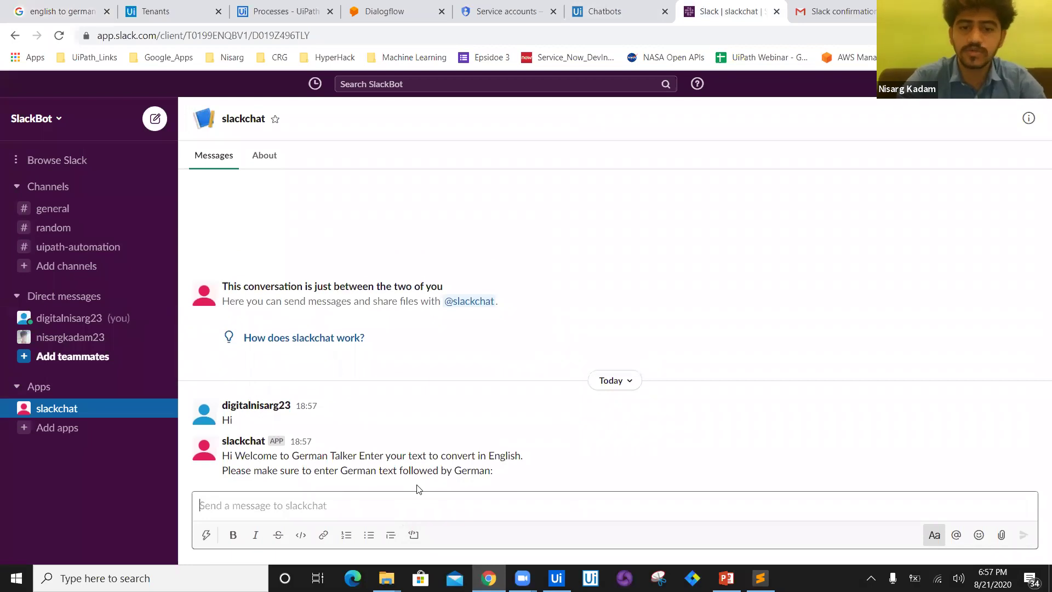
{"action": "type", "text": "Germn"}
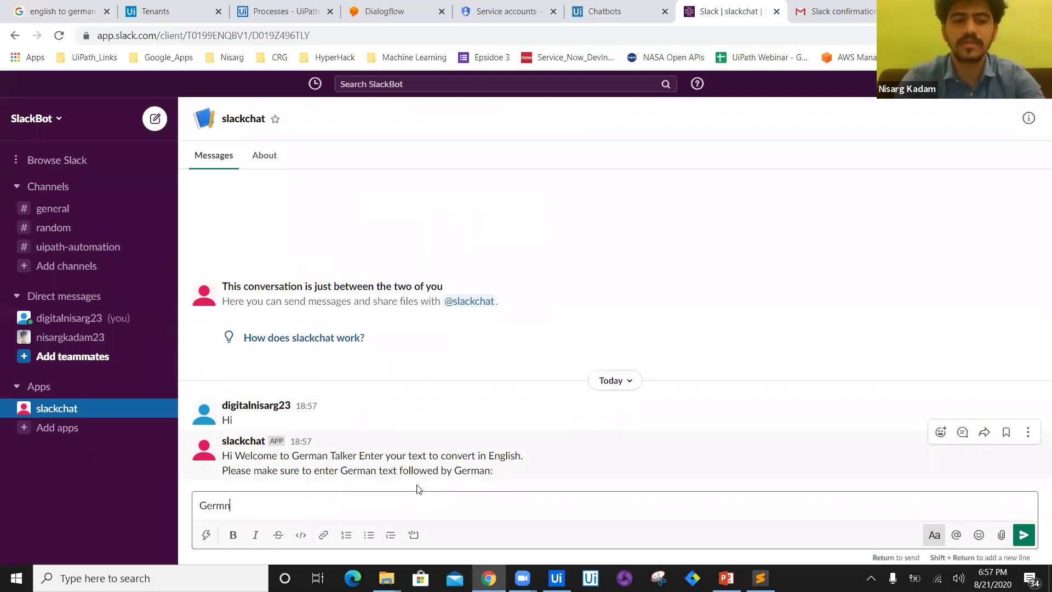
{"action": "key", "text": "BackSpace"}
{"action": "type", "text": "an:"}
{"action": "key", "text": "ctrl+v"}
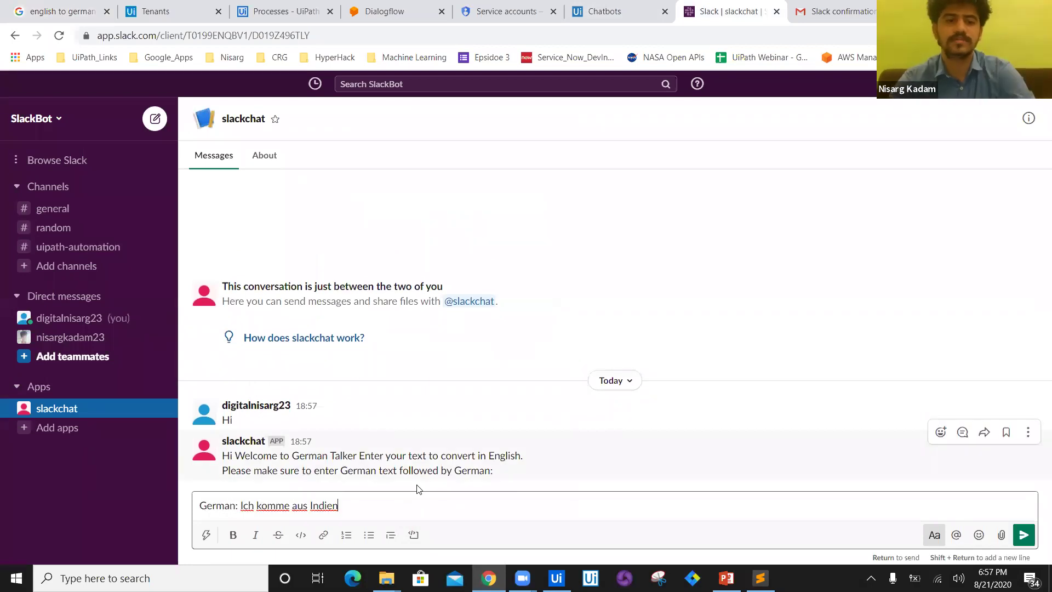
{"action": "key", "text": "Return"}
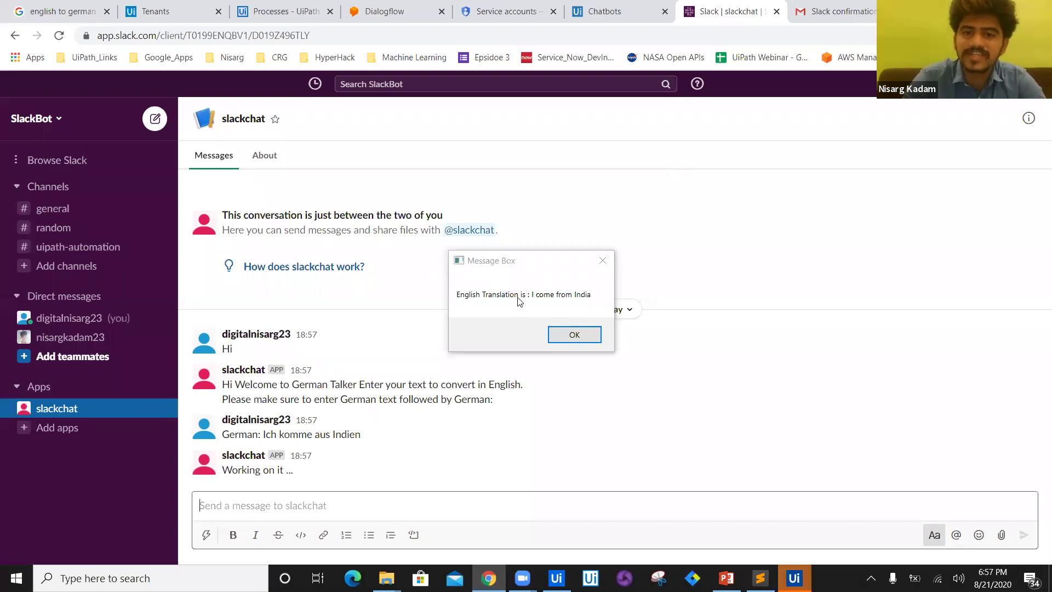
Dismiss the 'I come from India' box, answer 'Welcome to Germany', and select the bot's German reply.
{"action": "left_click", "coordinate": [566, 333]}
{"action": "type", "text": "Welcome to Ger"}
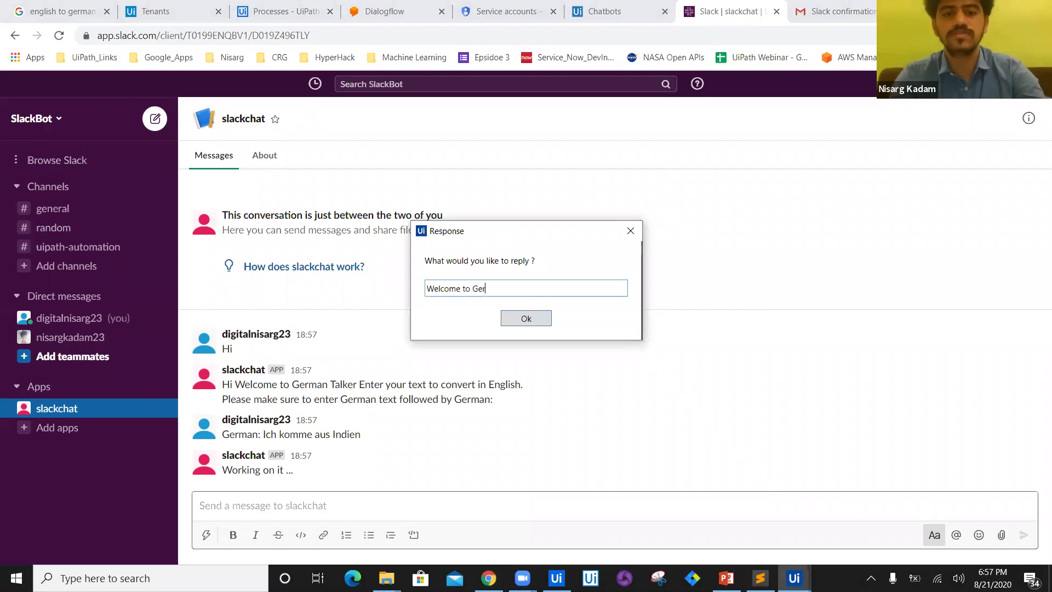
{"action": "type", "text": "many"}
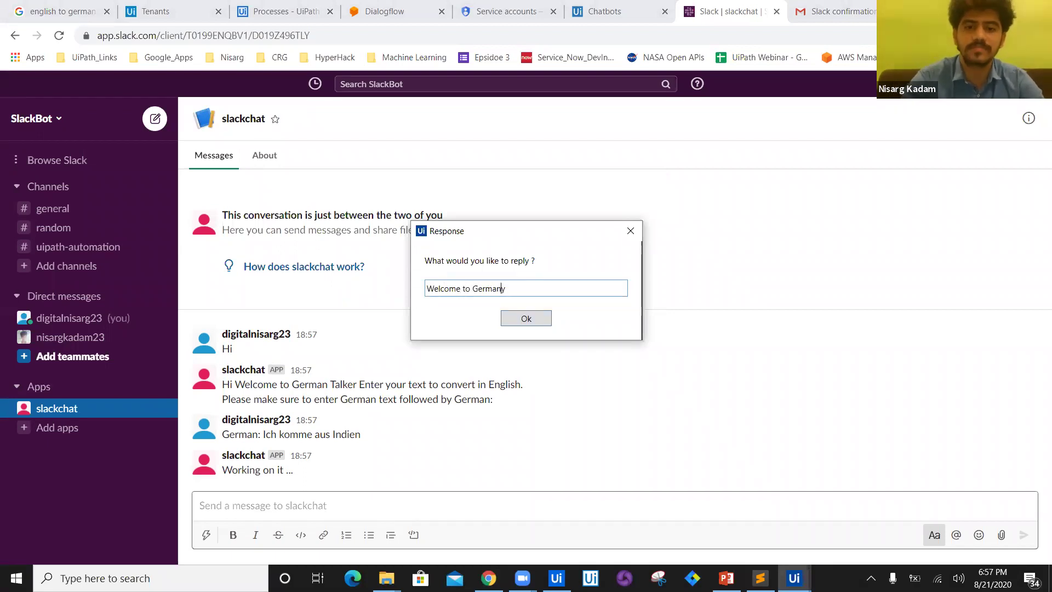
{"action": "left_click", "coordinate": [527, 319]}
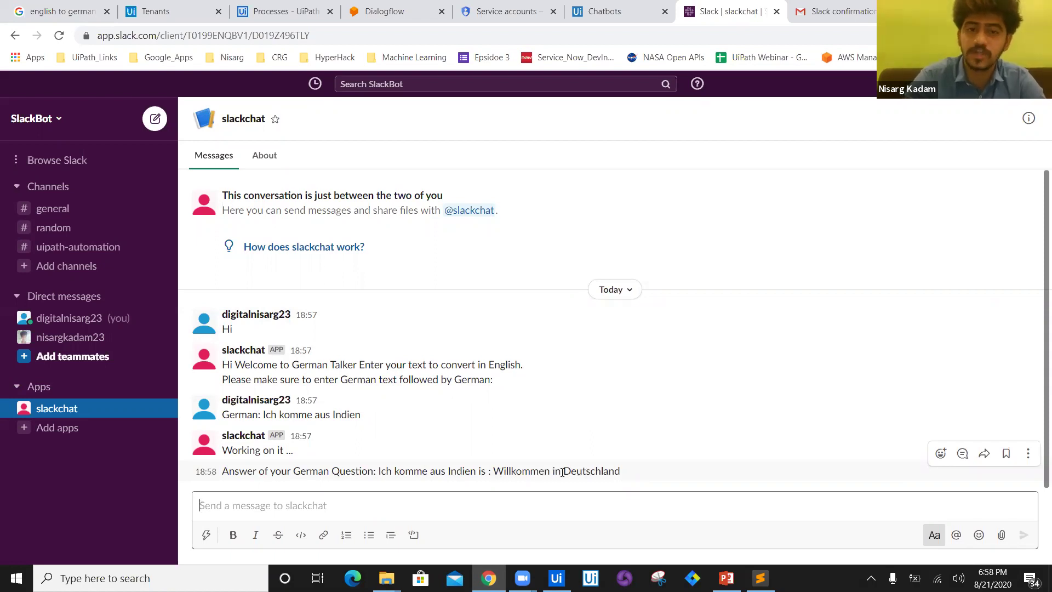
{"action": "left_click_drag", "start_coordinate": [495, 472], "coordinate": [648, 477]}
{"action": "left_click", "coordinate": [460, 506]}
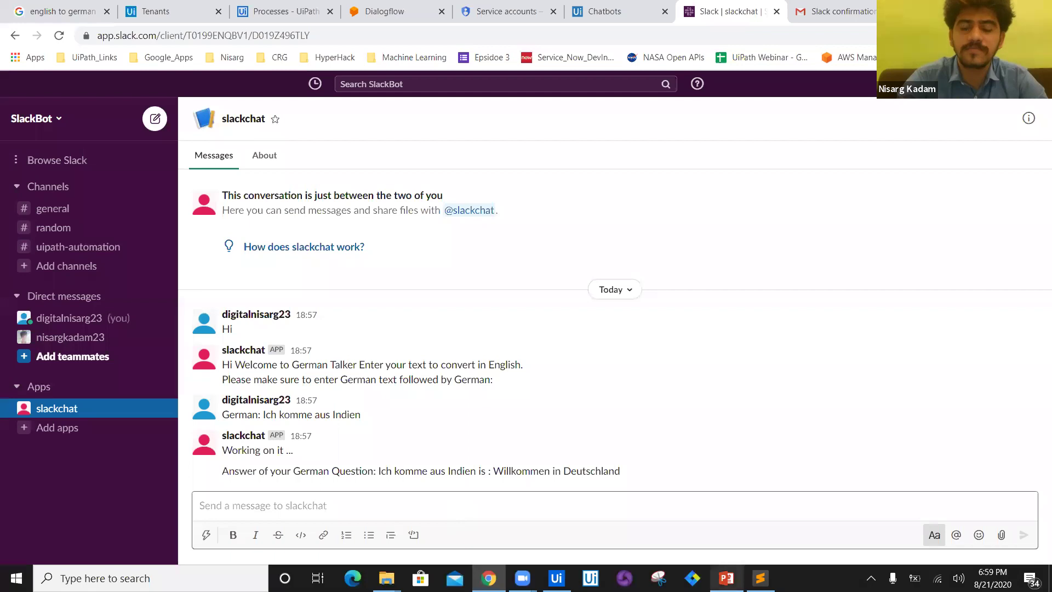
Bring up the RPA deck and run the slide show from slide 13, the 'Thank You !' slide.
{"action": "mouse_move", "coordinate": [727, 578]}
{"action": "left_click", "coordinate": [727, 521]}
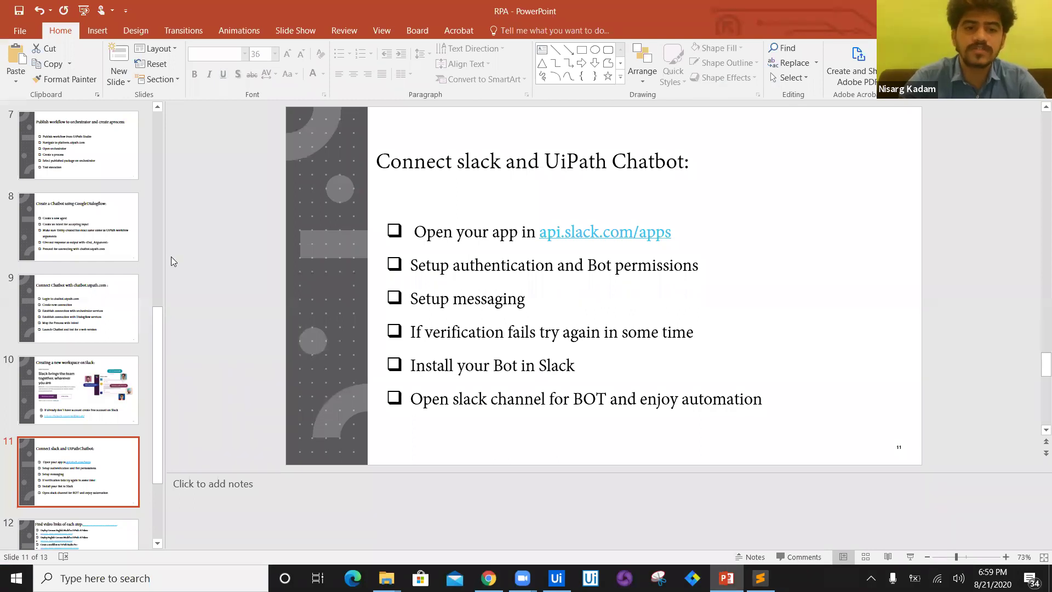
{"action": "scroll", "coordinate": [173, 261], "scroll_direction": "down", "scroll_amount": 1}
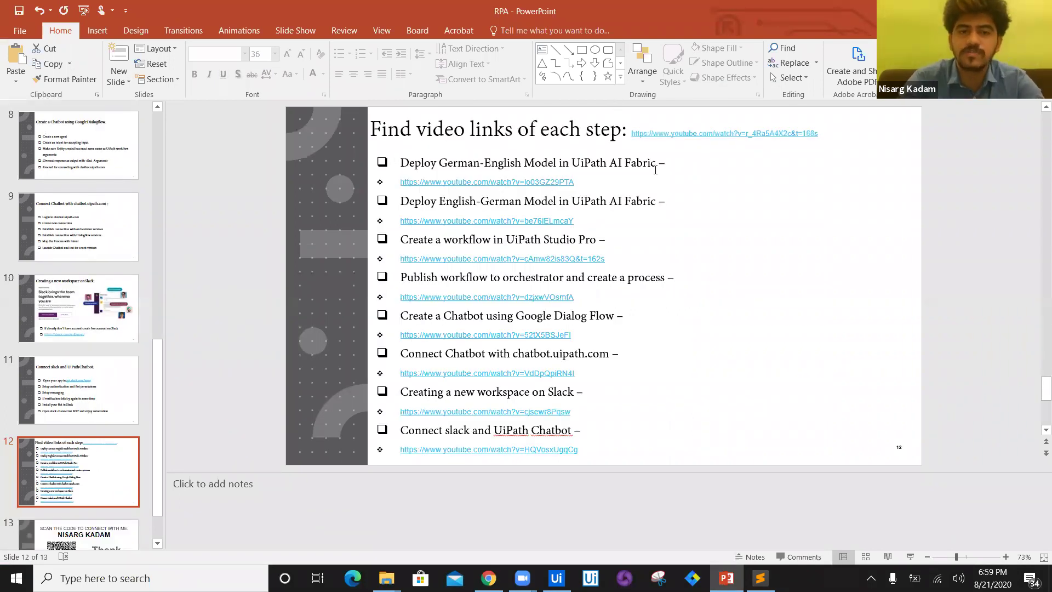
{"action": "scroll", "coordinate": [655, 170], "scroll_direction": "down", "scroll_amount": 1}
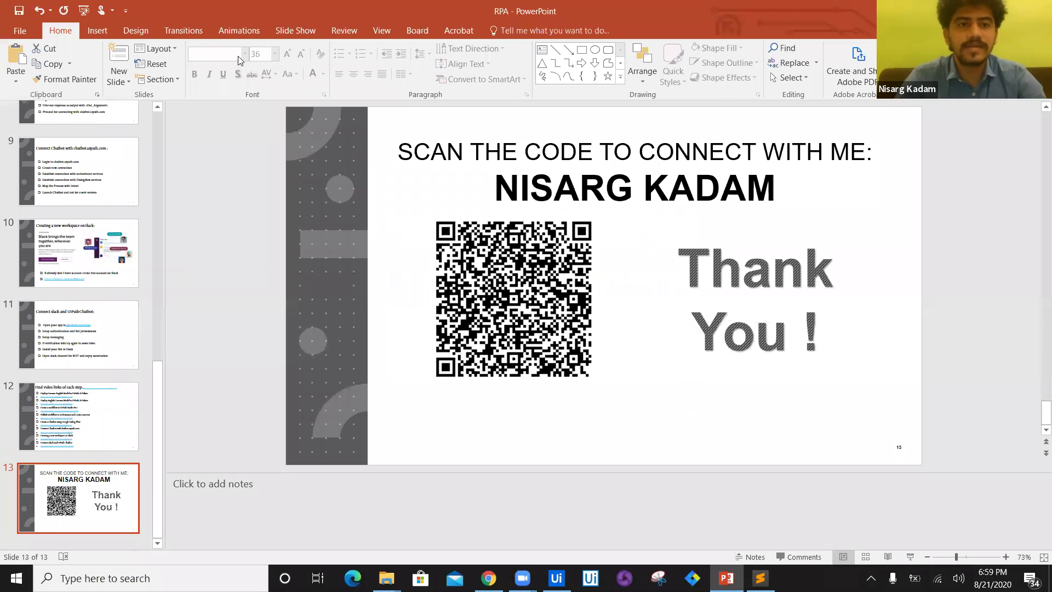
{"action": "left_click", "coordinate": [136, 33]}
{"action": "left_click", "coordinate": [257, 31]}
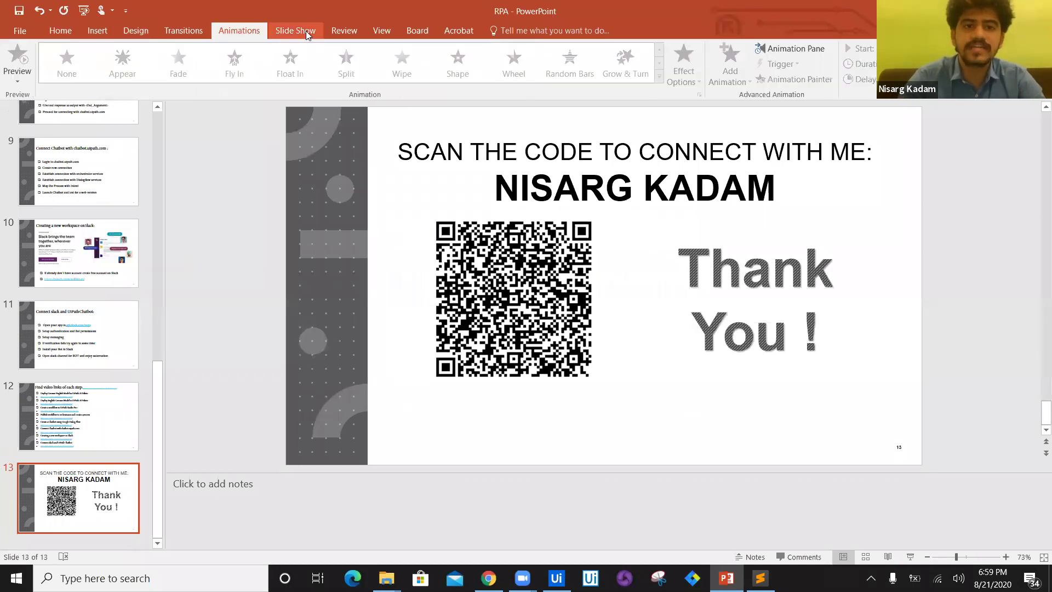
{"action": "left_click", "coordinate": [306, 30]}
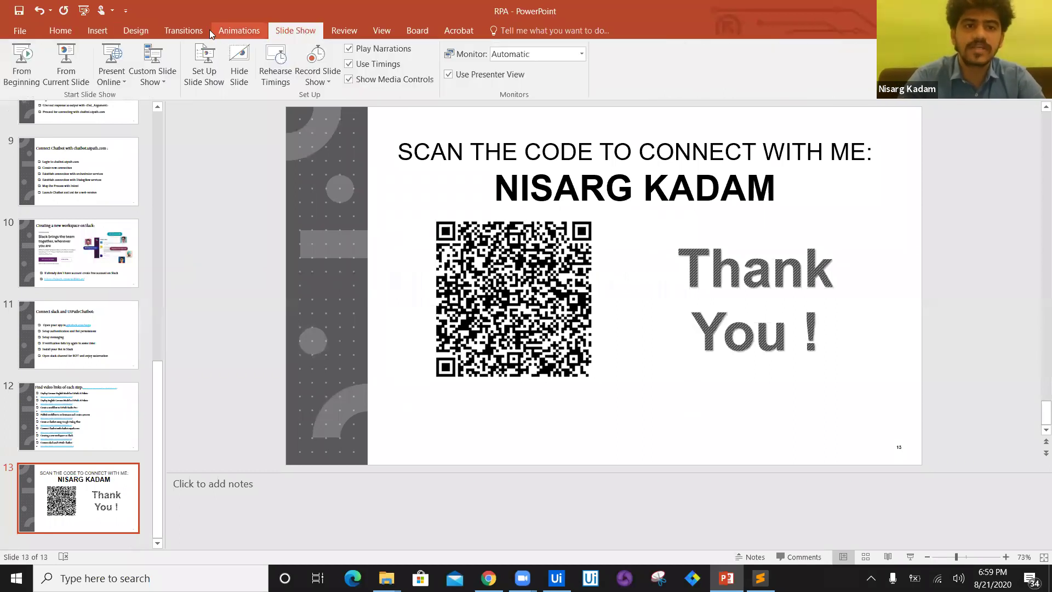
{"action": "left_click", "coordinate": [66, 72]}
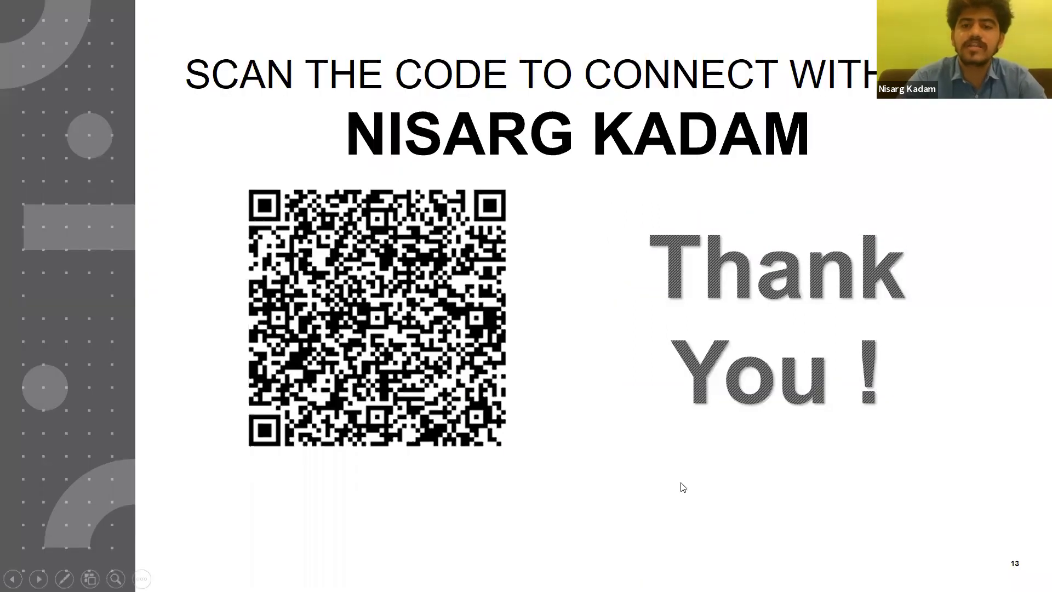